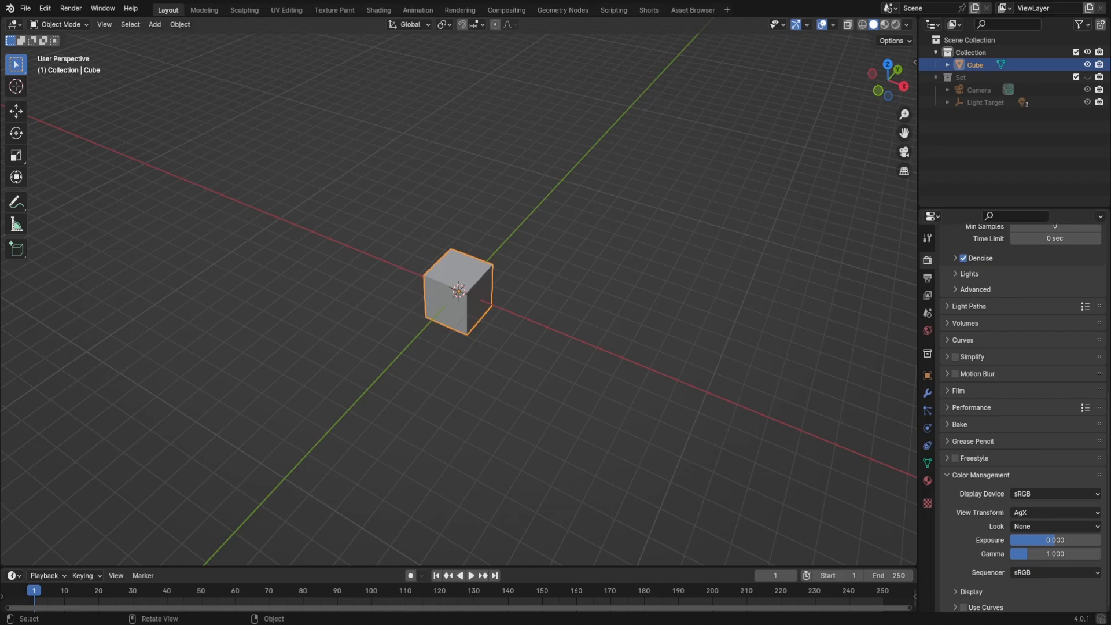
- Switch the 3D viewport area to the Preferences editor and search the add-ons for "mACHIN"
click(44, 8)
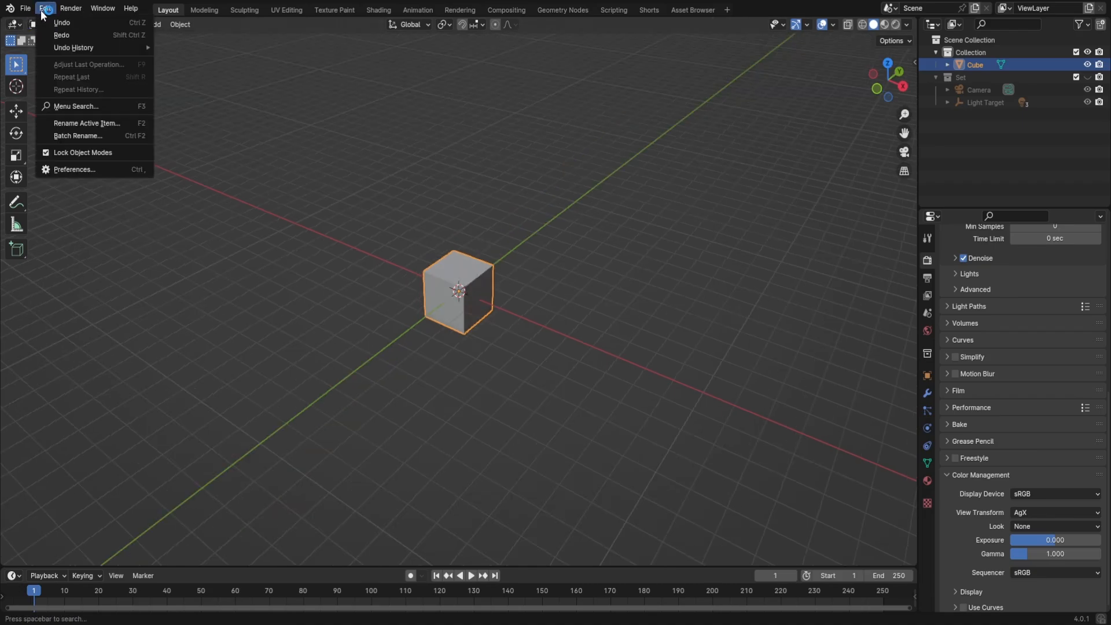
click(14, 24)
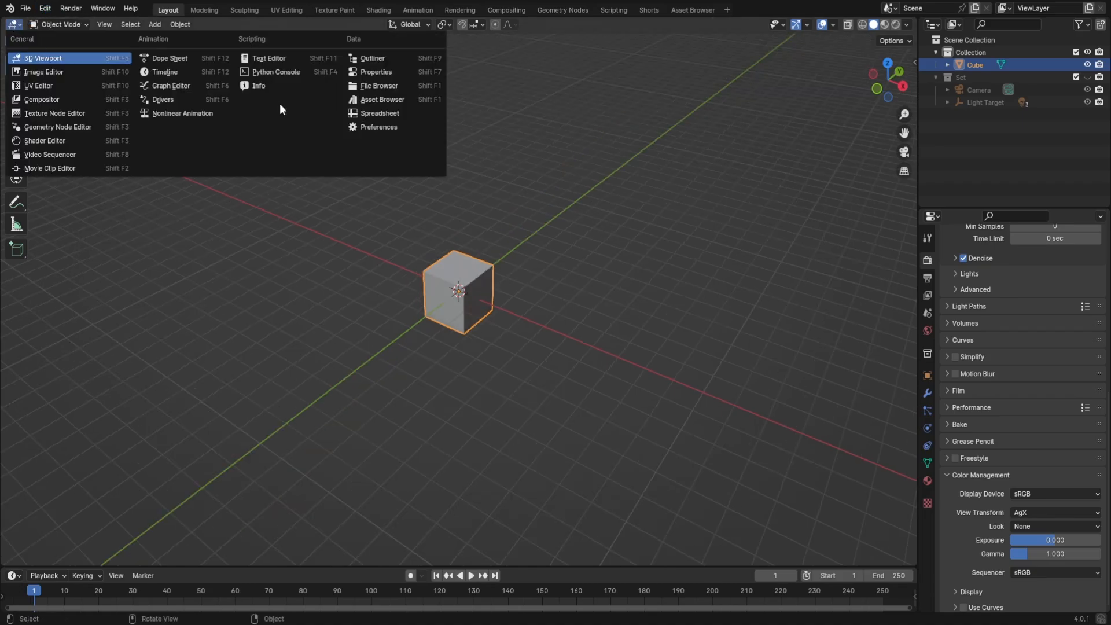
click(279, 103)
key(ctrl+f)
text(mACHIN)
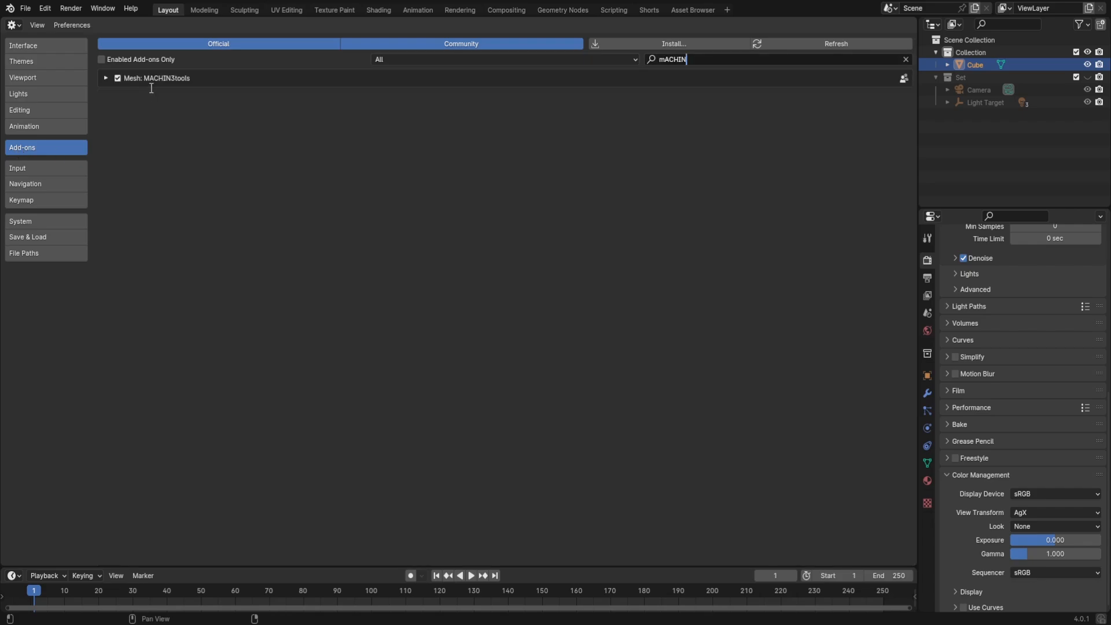
- Examine the MACHIN3tools add-on's details, including its activated tools, pie menus and Modes Pie settings
click(105, 77)
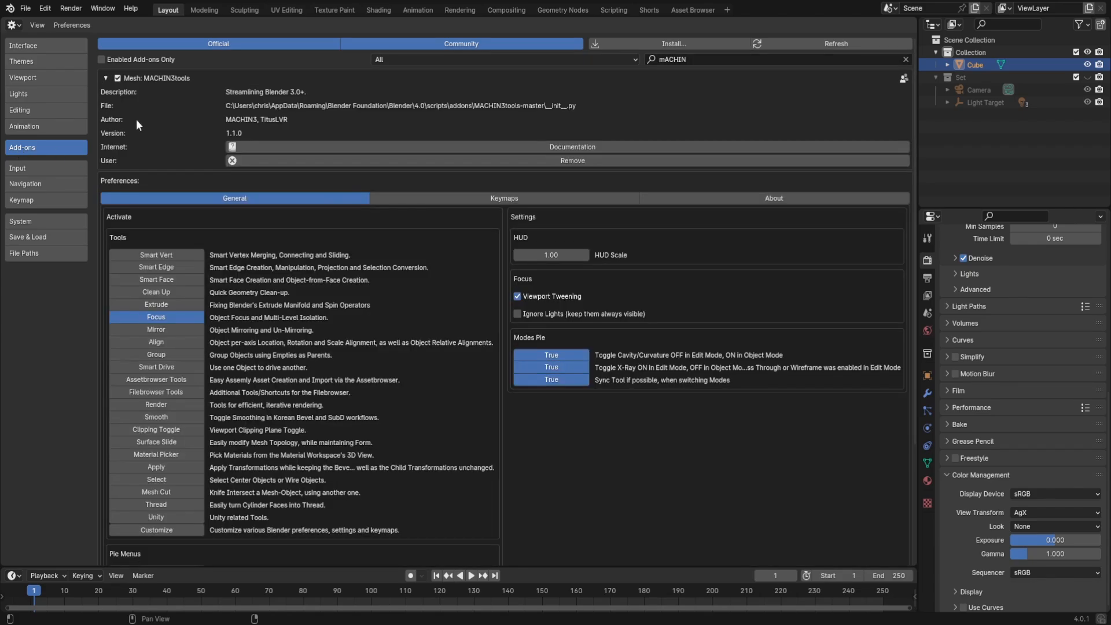
click(105, 77)
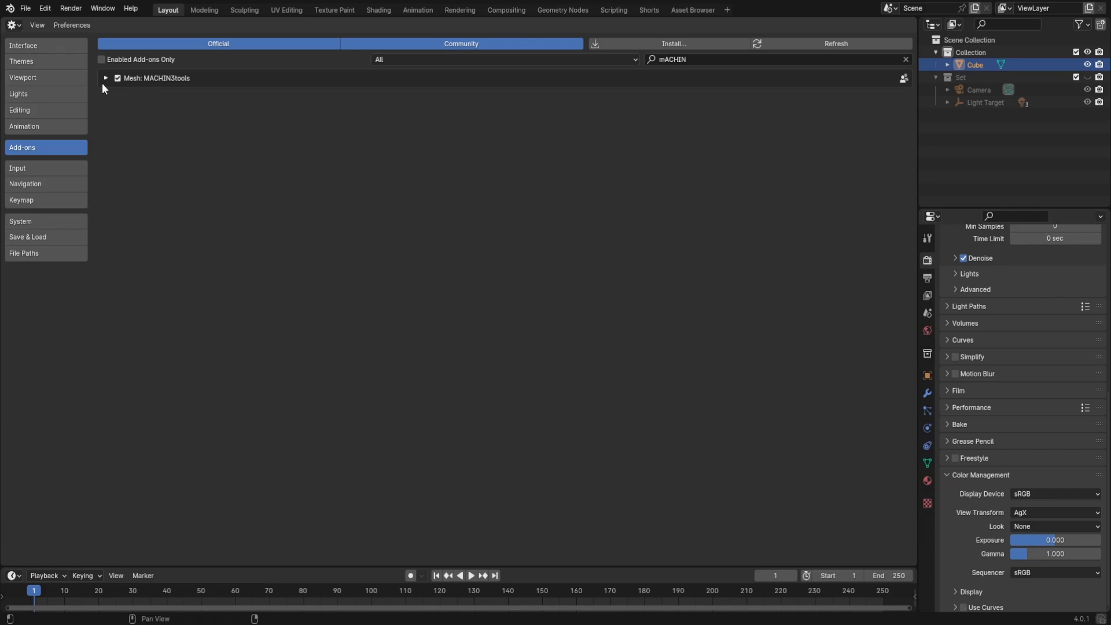
click(106, 78)
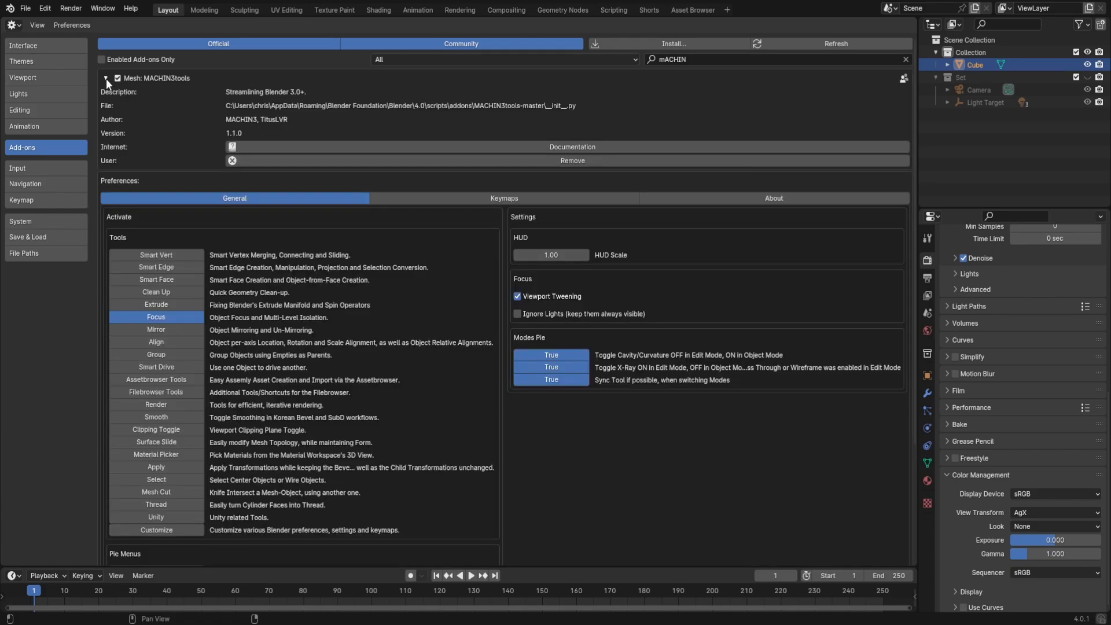
click(106, 78)
click(733, 58)
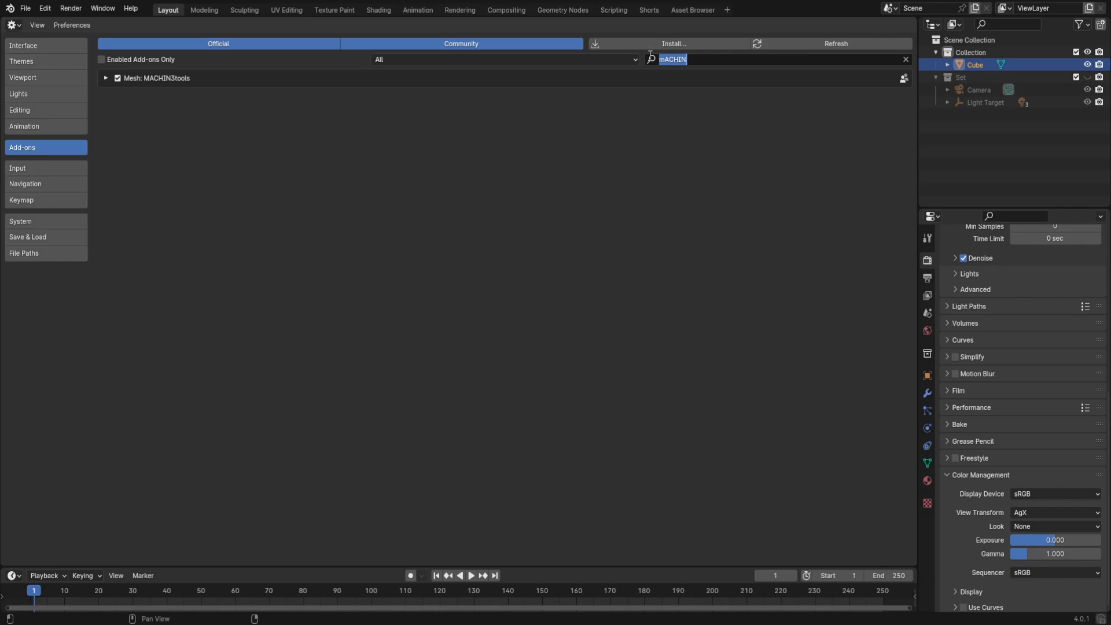
click(107, 81)
click(106, 79)
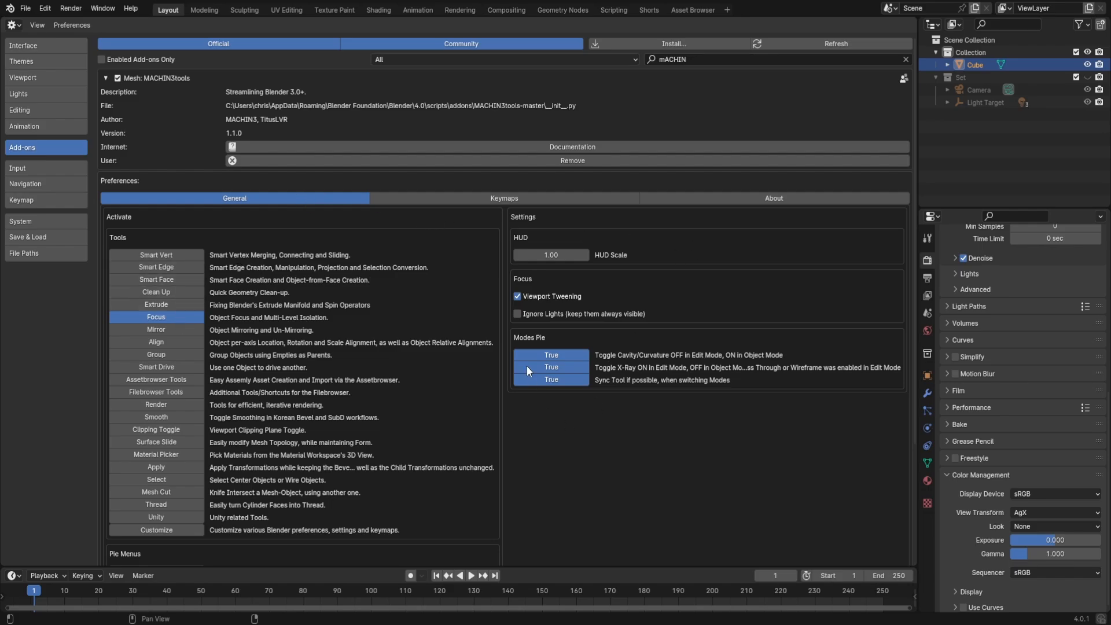
scroll(218, 518, down, 5)
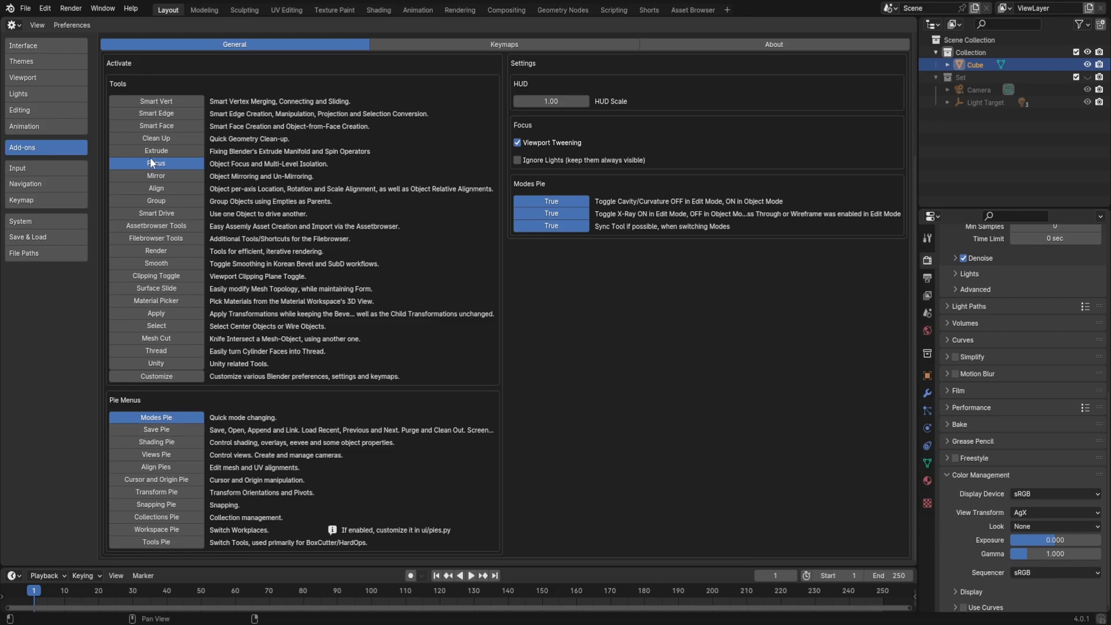
scroll(281, 377, up, 5)
scroll(278, 377, down, 5)
scroll(413, 320, up, 5)
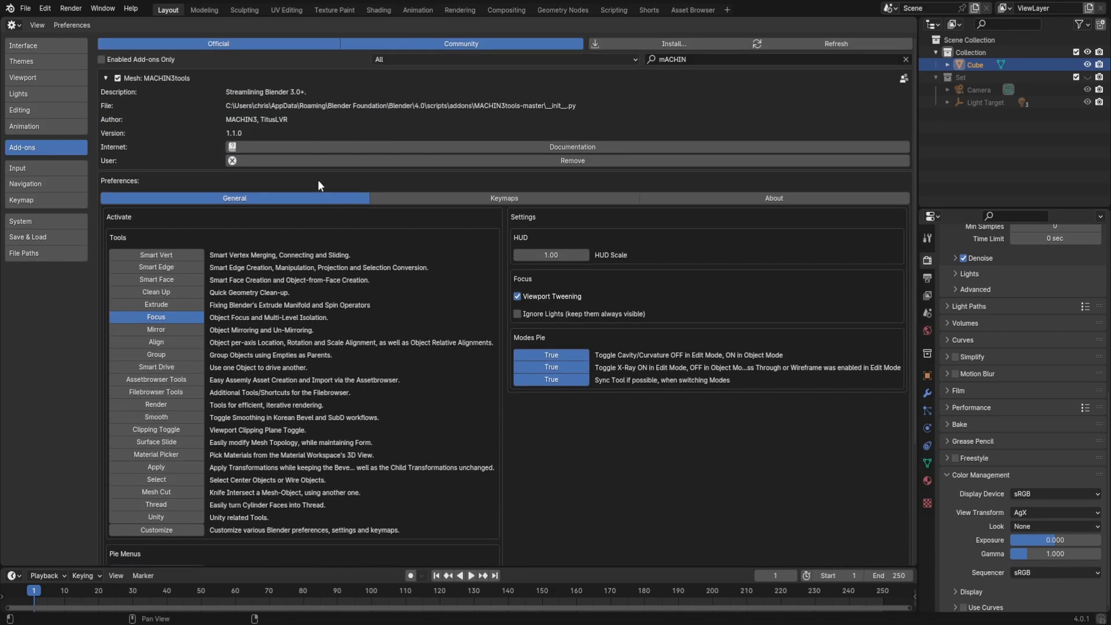
- Search the add-ons for "vdm", view the VDM Brush Baker details, and return the area to the 3D viewport
click(692, 58)
text(vdm)
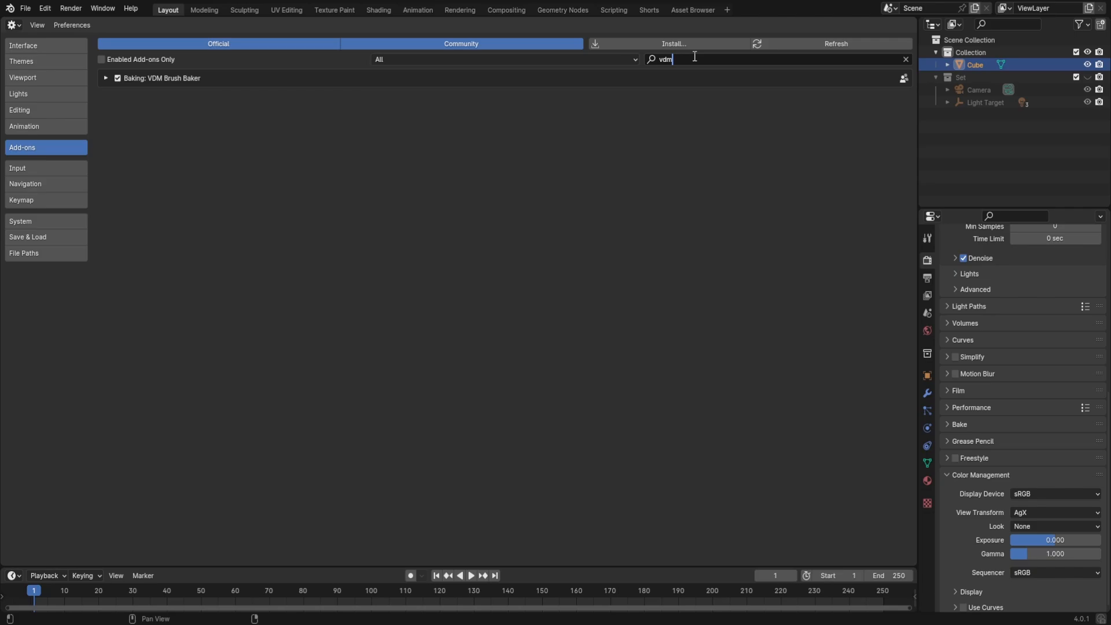
click(104, 77)
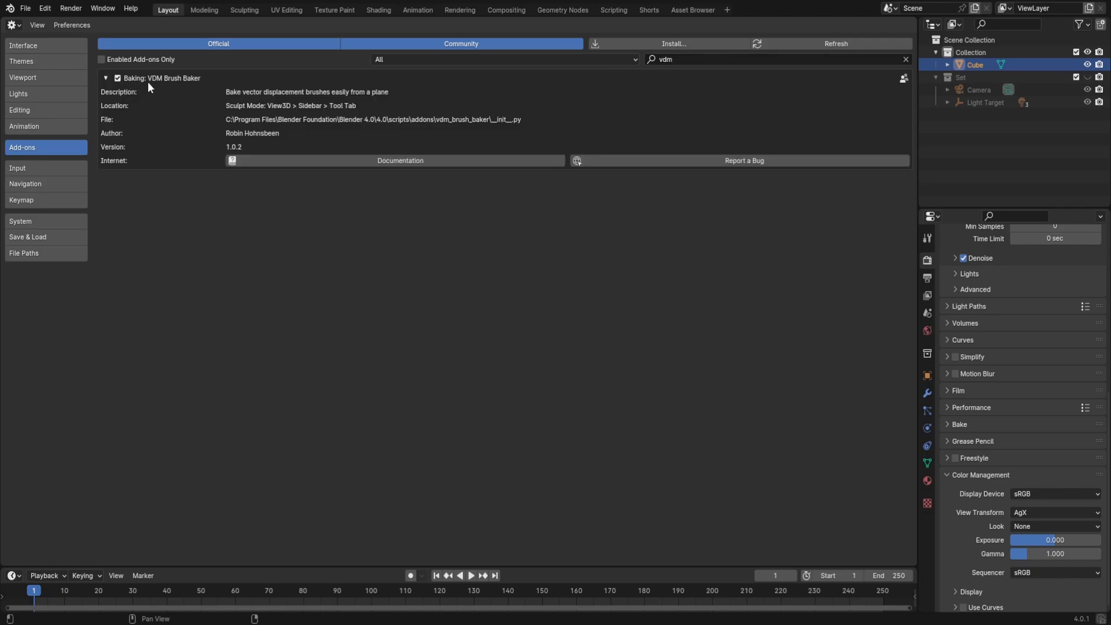
click(106, 79)
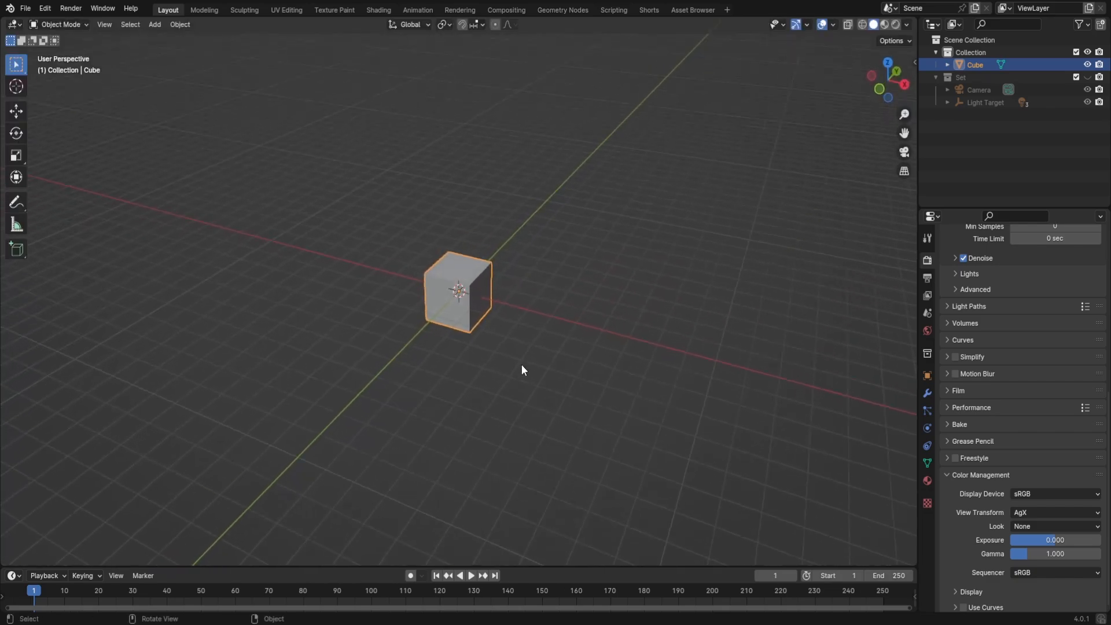
- Delete the default cube and add a UV sphere at the world origin
middle_drag(522, 364, 502, 335)
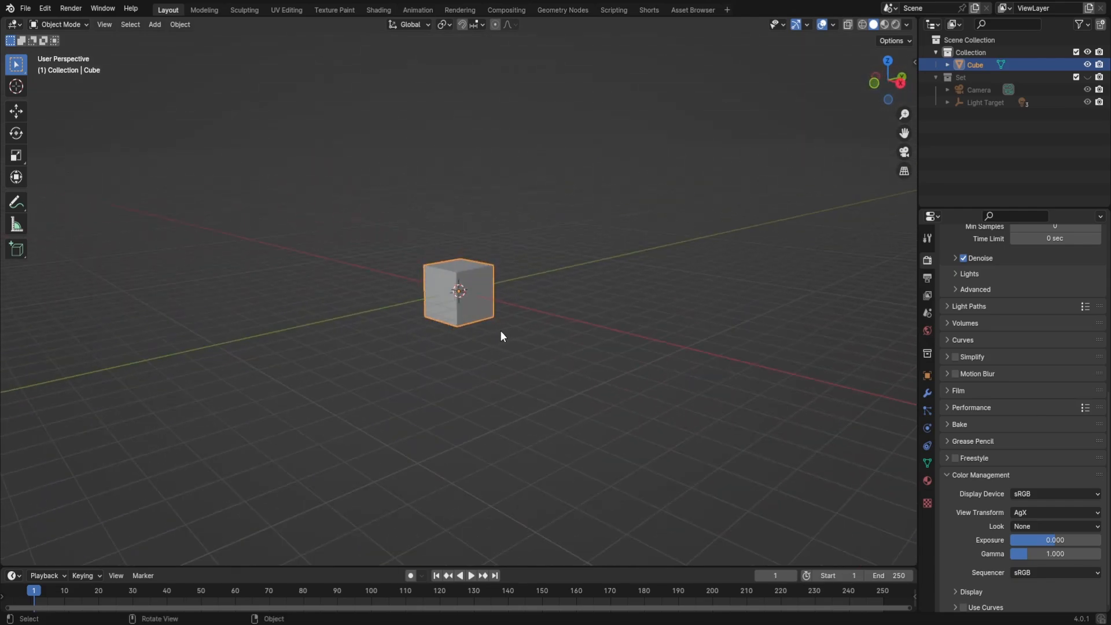
key(Delete)
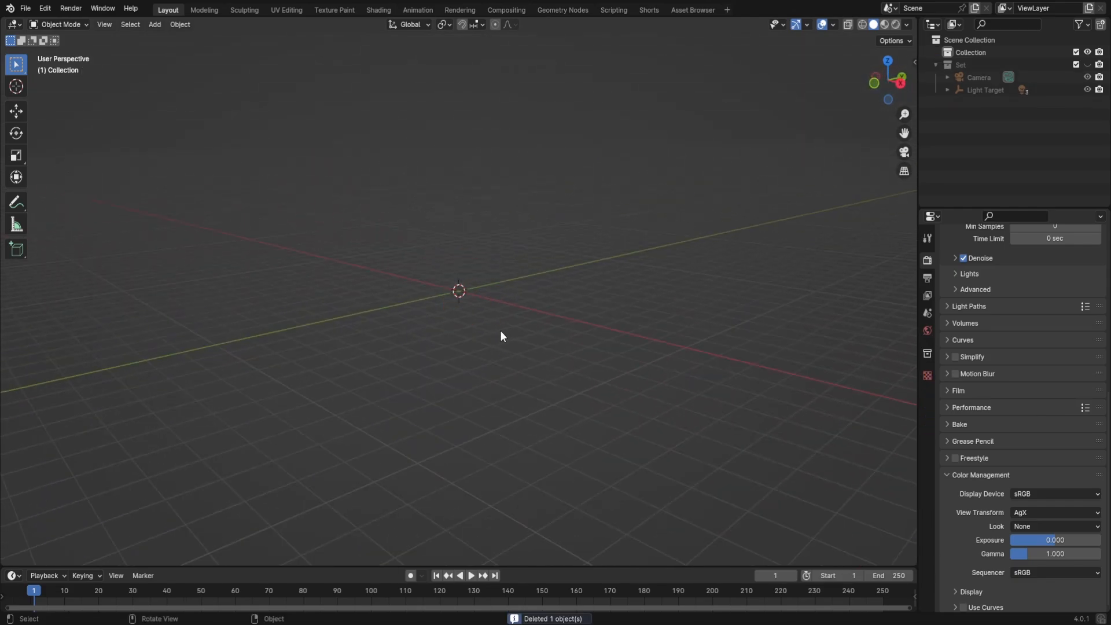
key(shift+a)
mouse_move(495, 349)
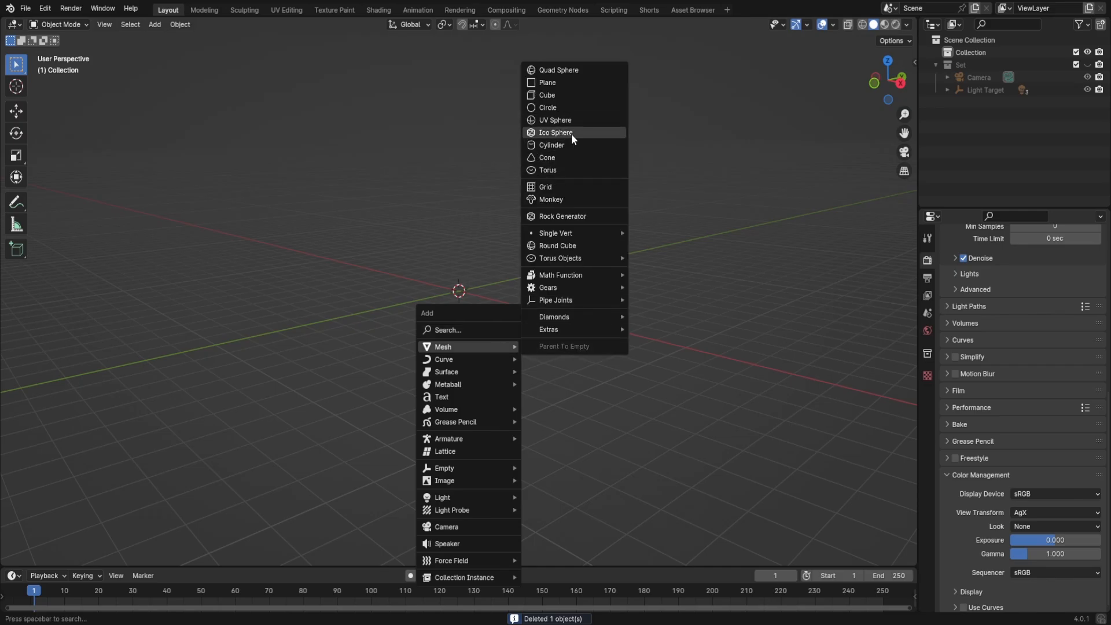
click(559, 121)
scroll(501, 333, up, 10)
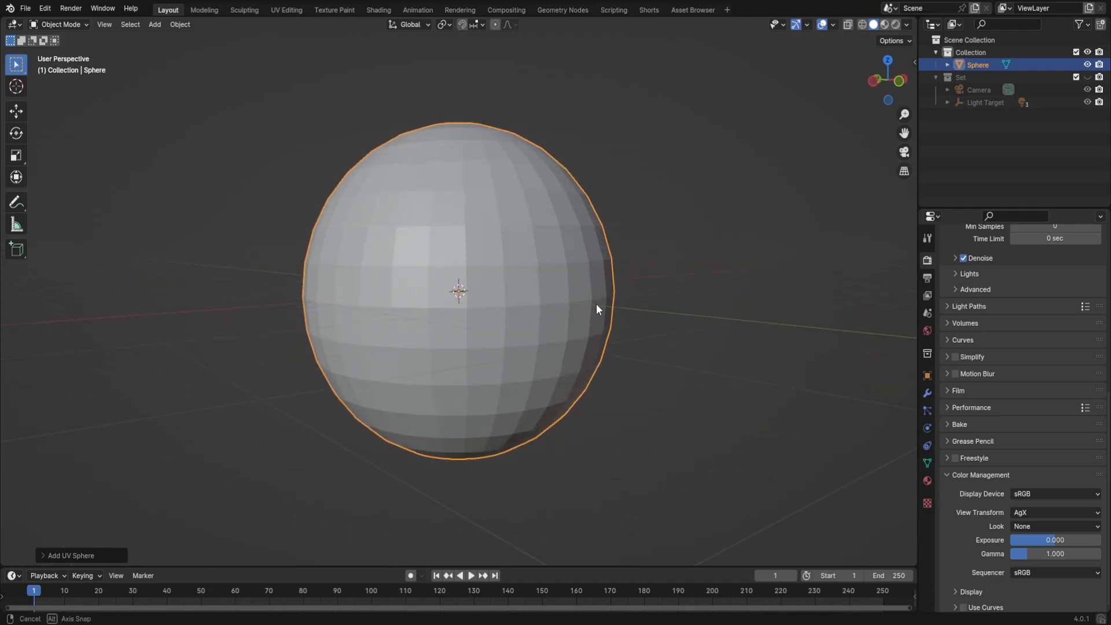
- In front view, raise the sphere along the Z axis until its underside sits slightly above the ground line
key(KP_1)
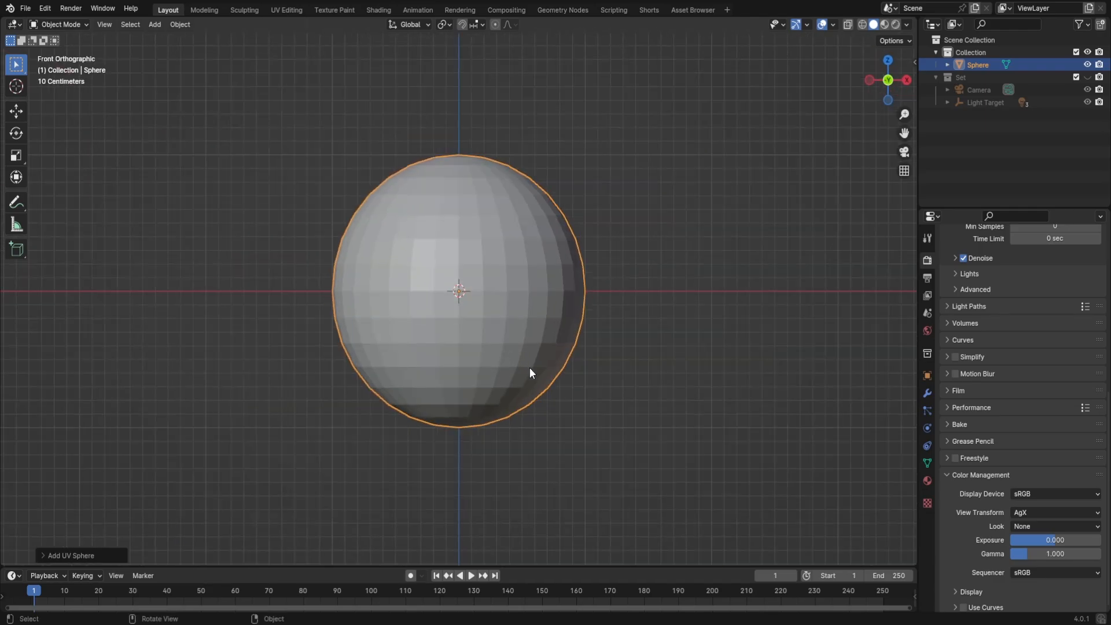
key(g)
key(z)
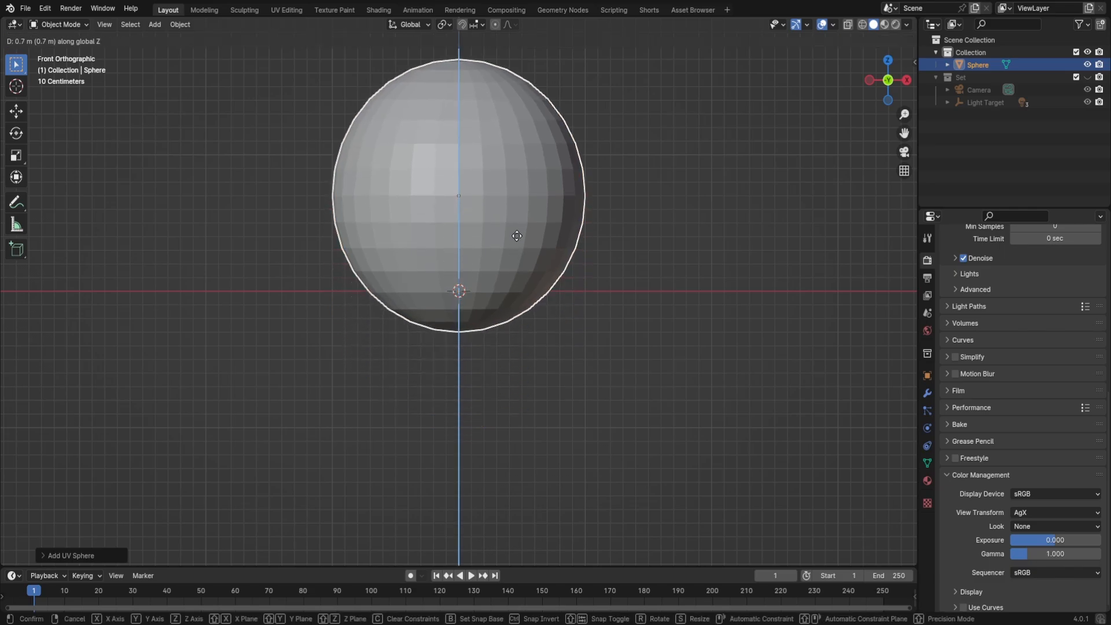
click(524, 211)
shift+middle_drag(532, 226, 609, 362)
key(g)
key(z)
click(613, 337)
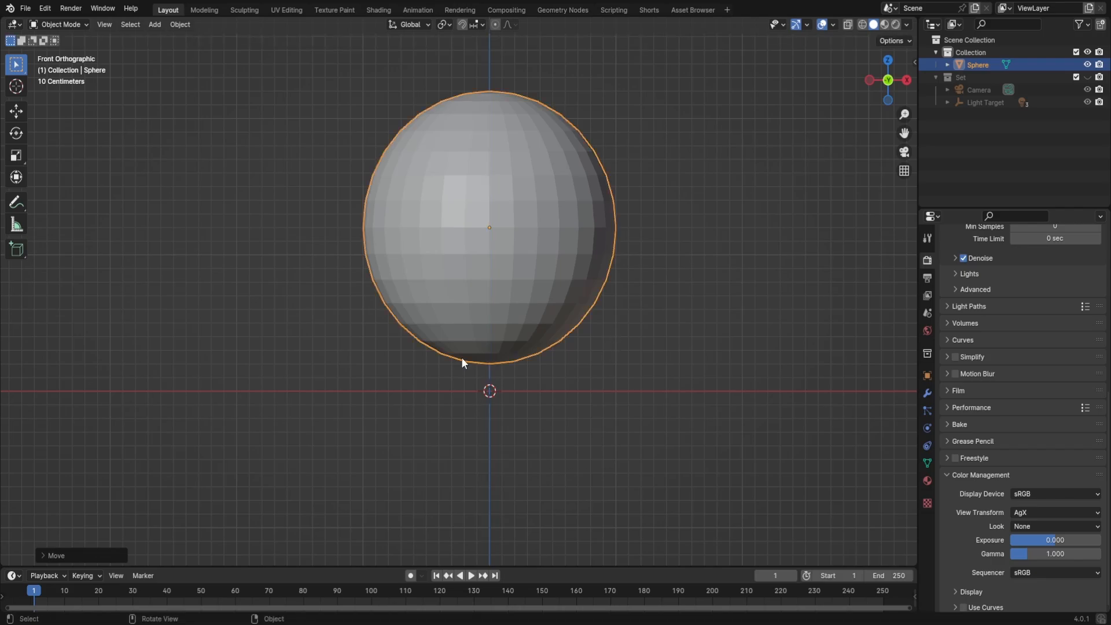
- Add a cylinder, shrink it to leg size, and move it about 0.5 m in X and 0.3 m in Z beneath the sphere
key(shift+a)
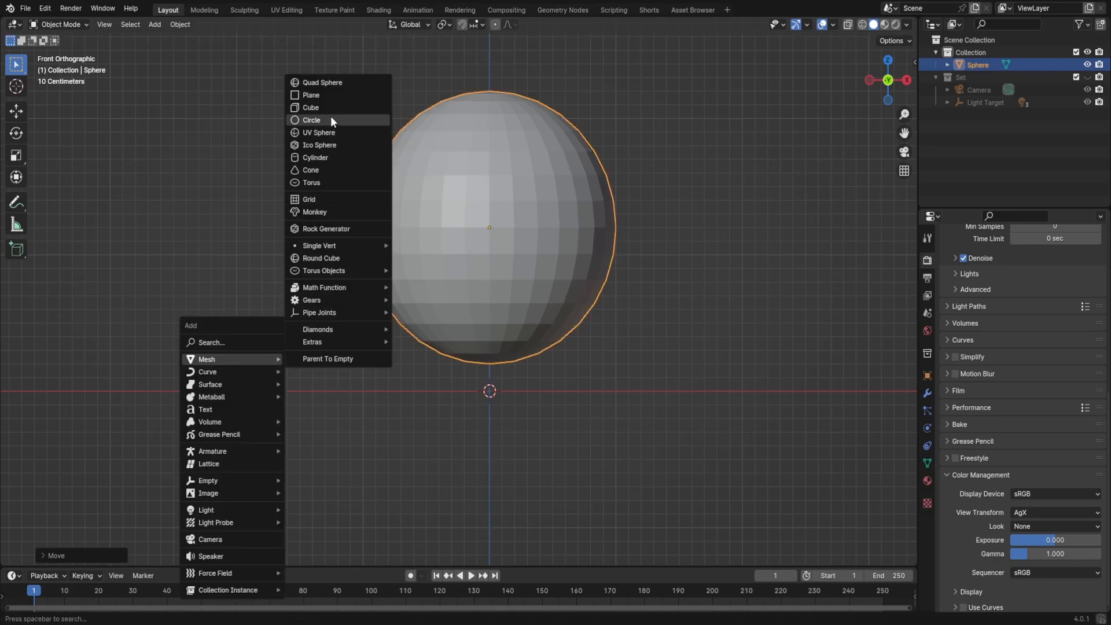
click(336, 158)
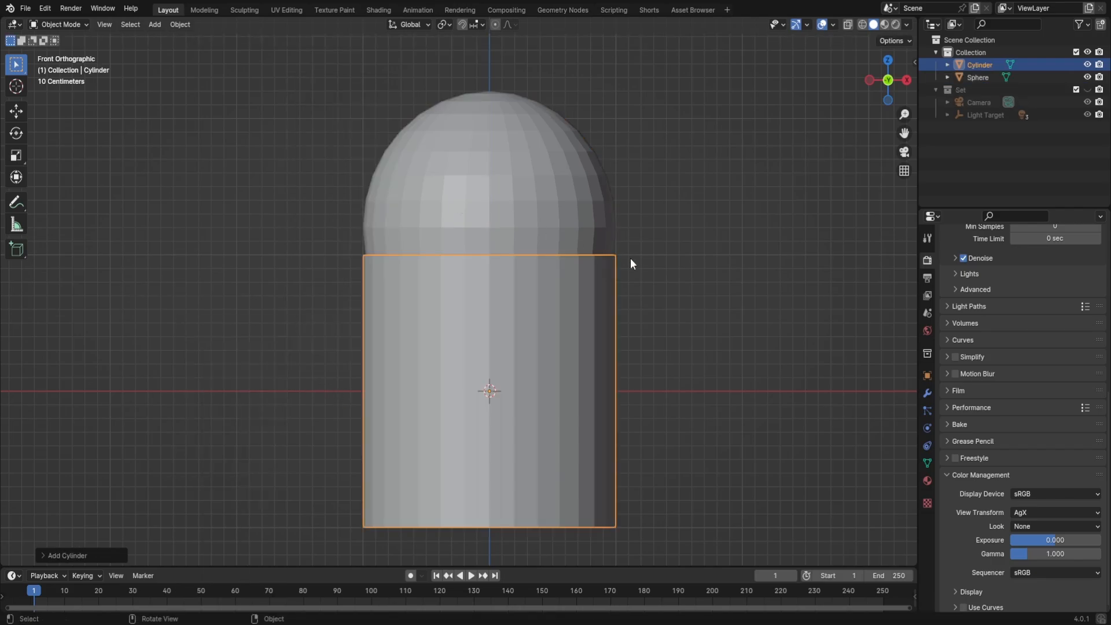
key(s)
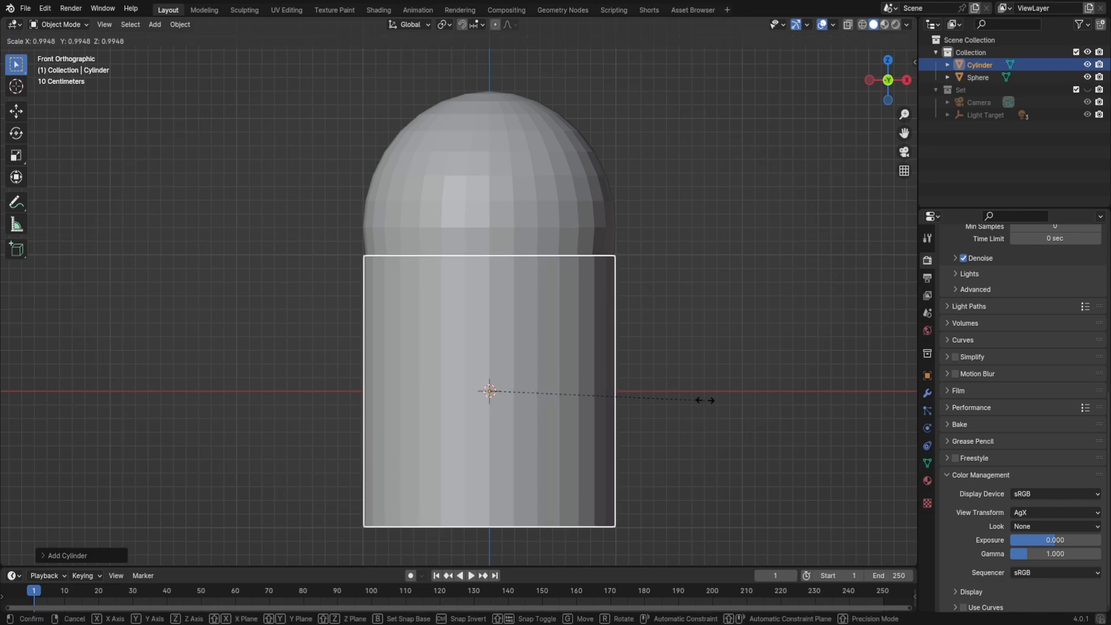
click(559, 388)
key(g)
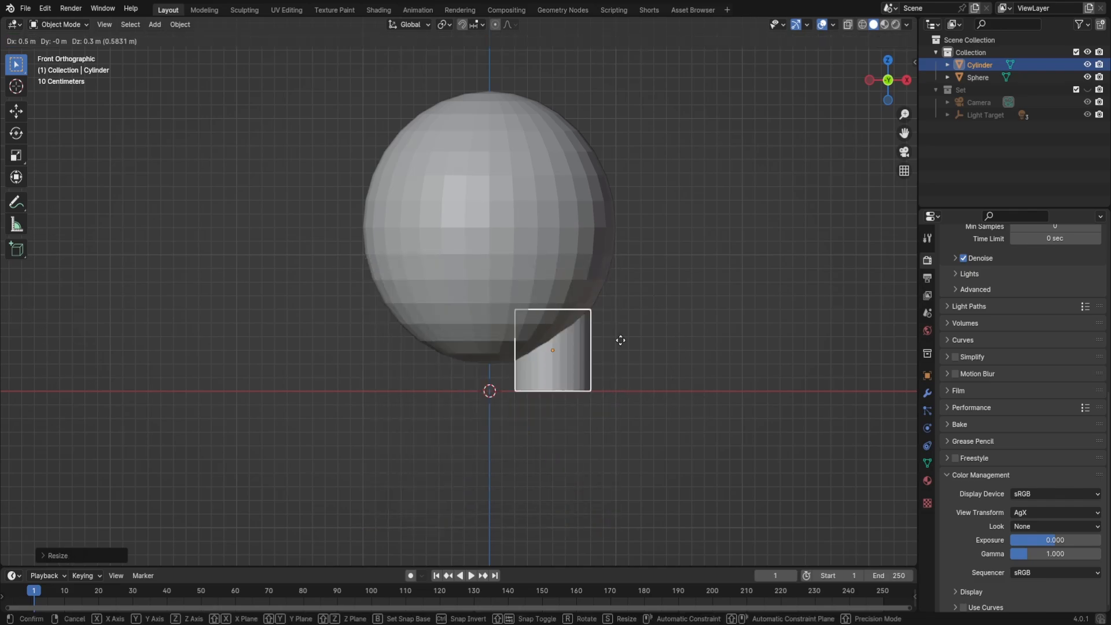
click(621, 340)
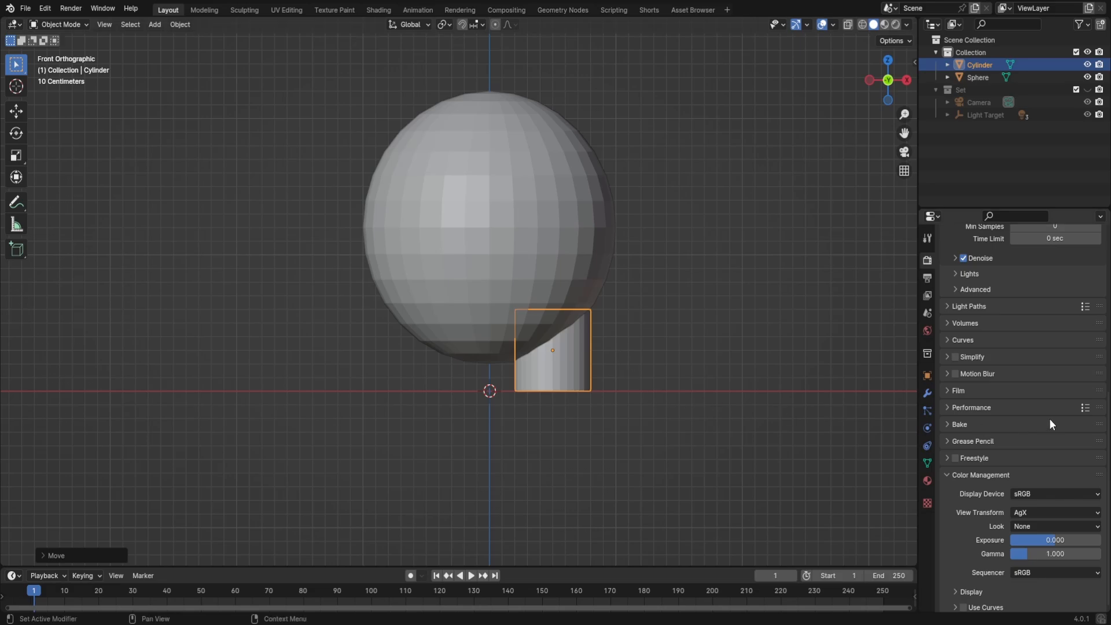
- Mirror the cylinder leg across X with a Mirror modifier using the sphere as mirror object, and apply the modifier
click(927, 393)
click(1006, 258)
mouse_move(966, 305)
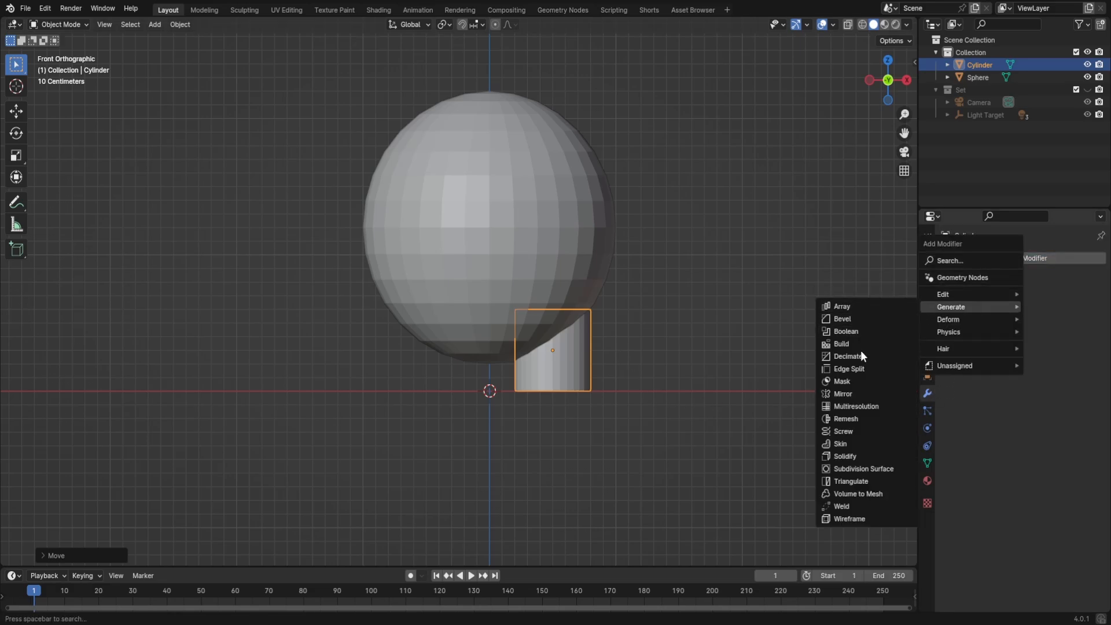
click(849, 392)
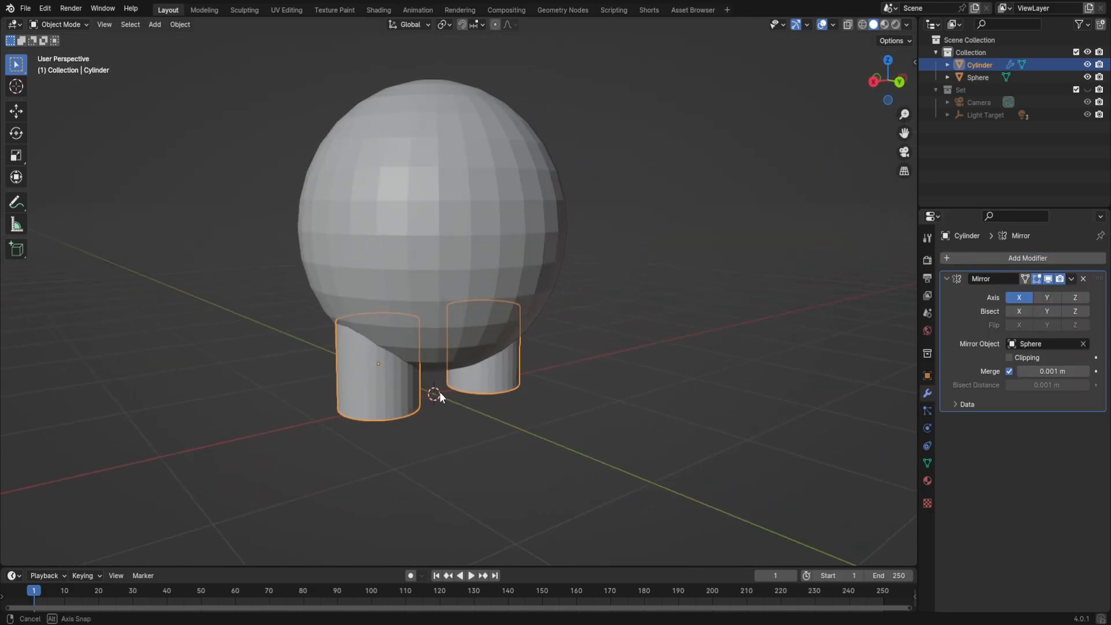
middle_drag(439, 391, 637, 400)
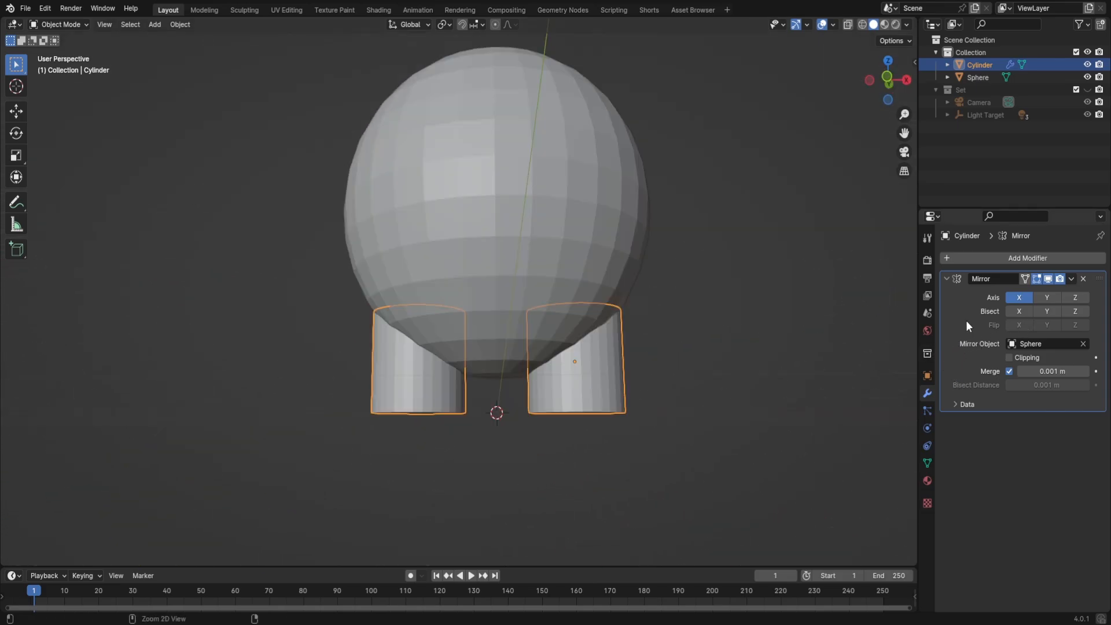
key(ctrl+a)
- Add a Subdivision modifier with viewport level 2 to the pair of cylinder legs
middle_drag(793, 335, 630, 378)
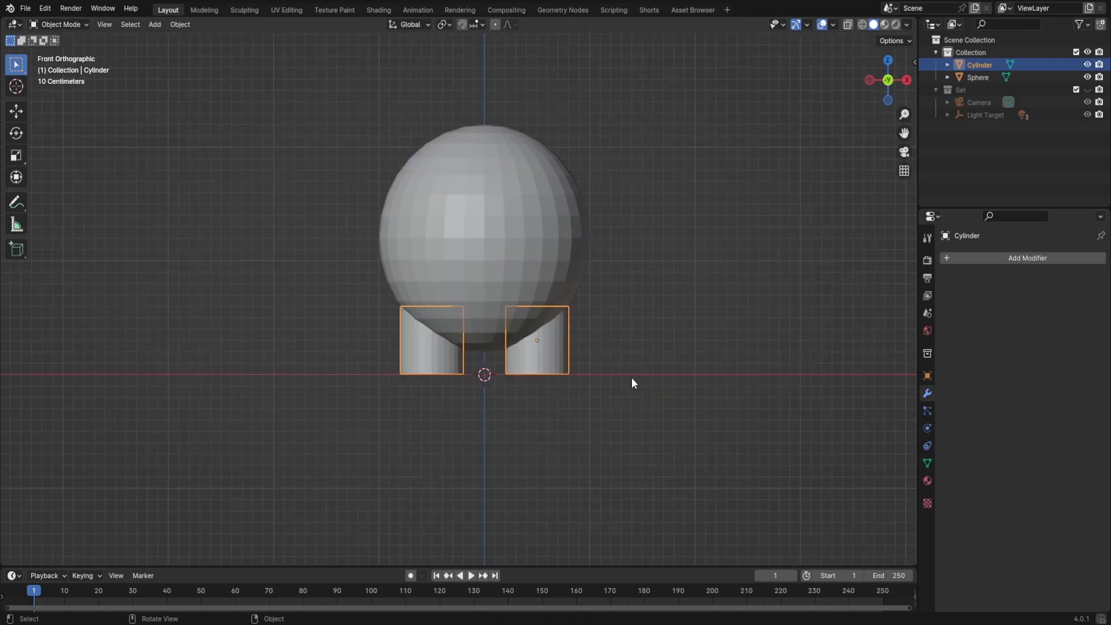
scroll(582, 378, up, 3)
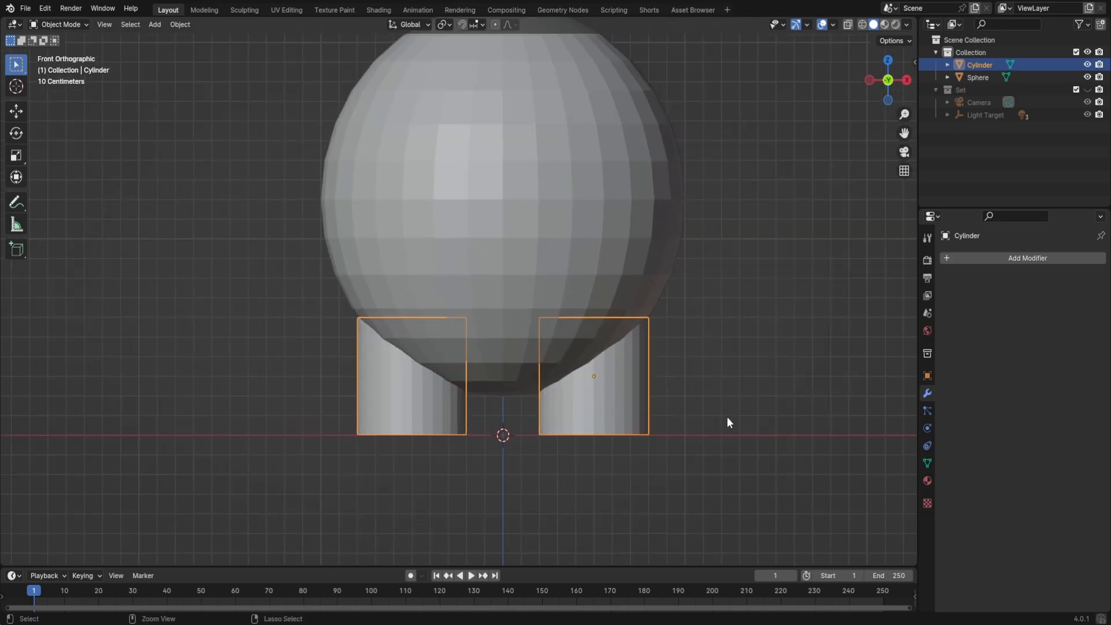
key(ctrl+2)
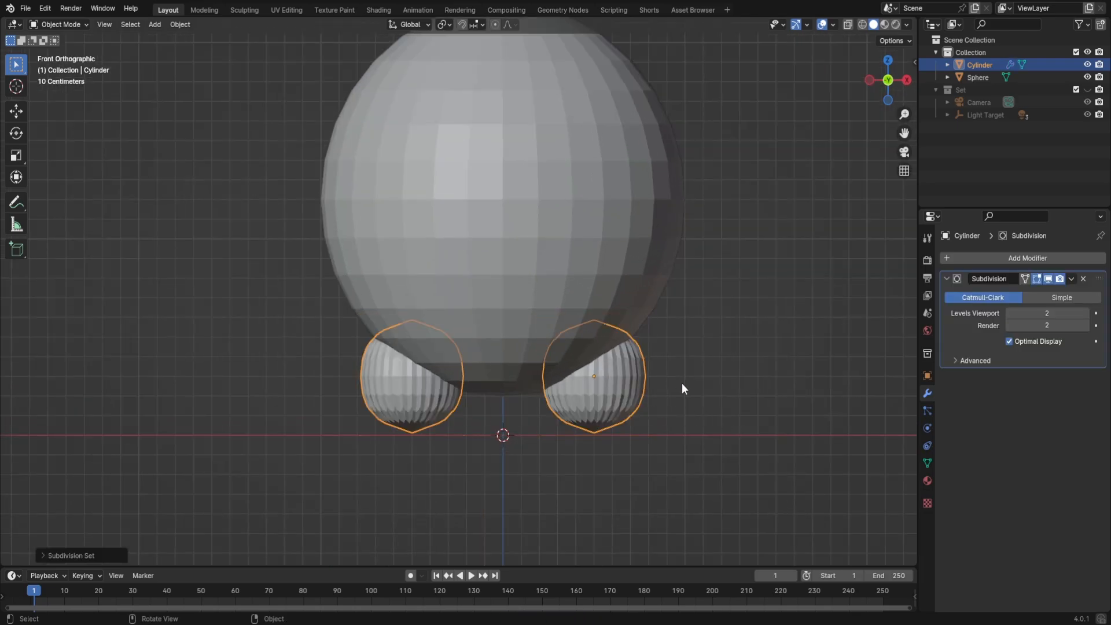
- Compare the MACHIN3tools Modes pie with the default mode pie while the legs are selected
key(ctrl+Tab)
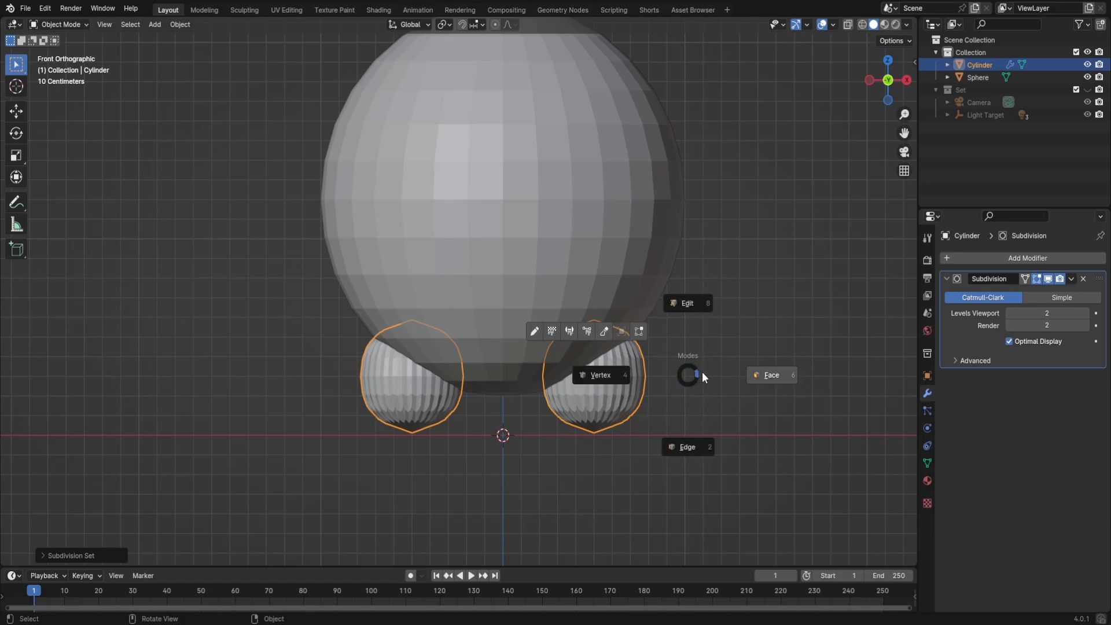
key(Escape)
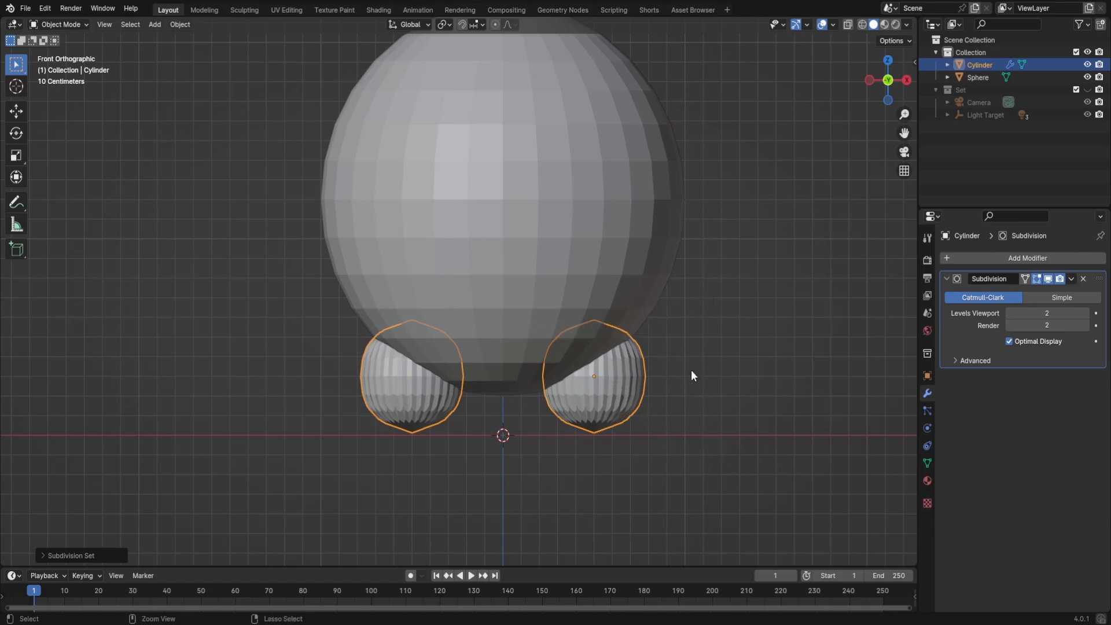
key(ctrl+Tab)
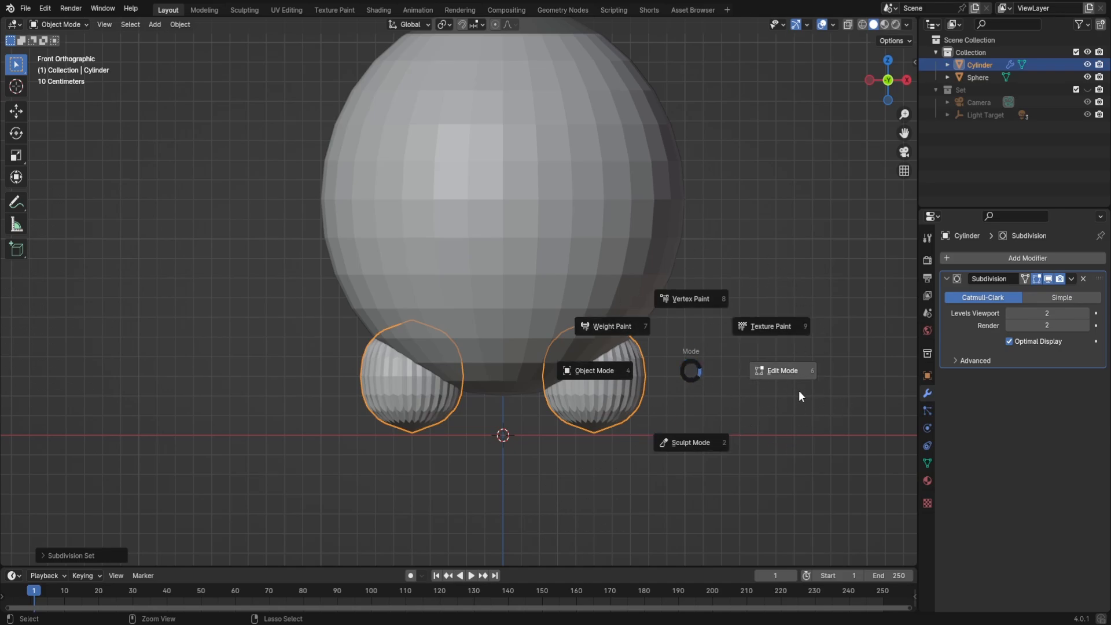
key(Tab)
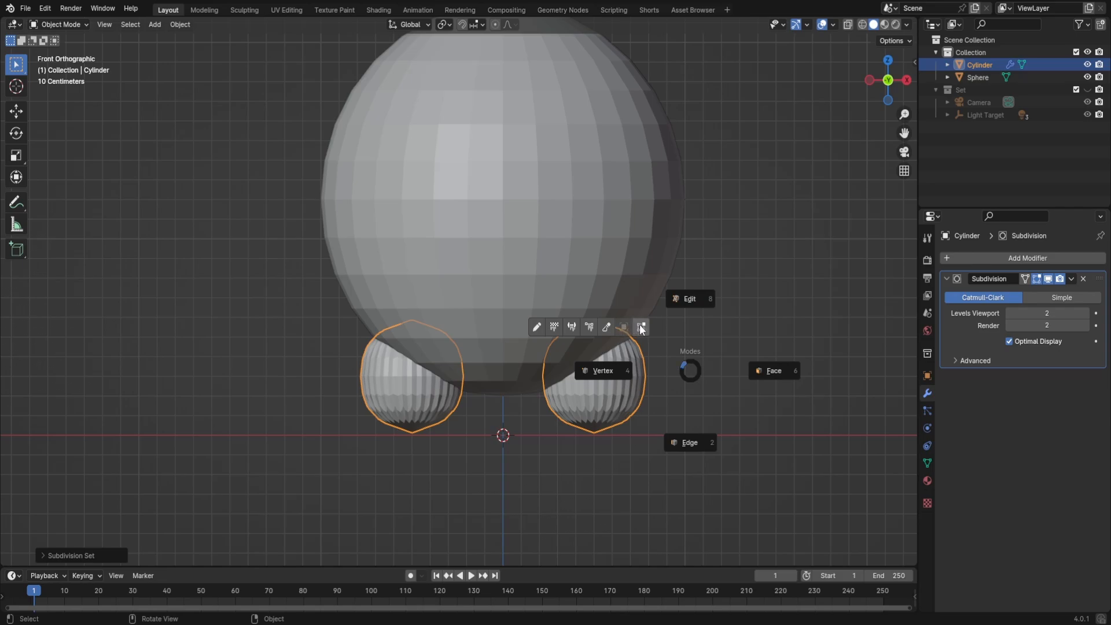
- In Edit Mode, add one centred horizontal loop cut around each of the two cylinder legs
click(697, 297)
key(ctrl+r)
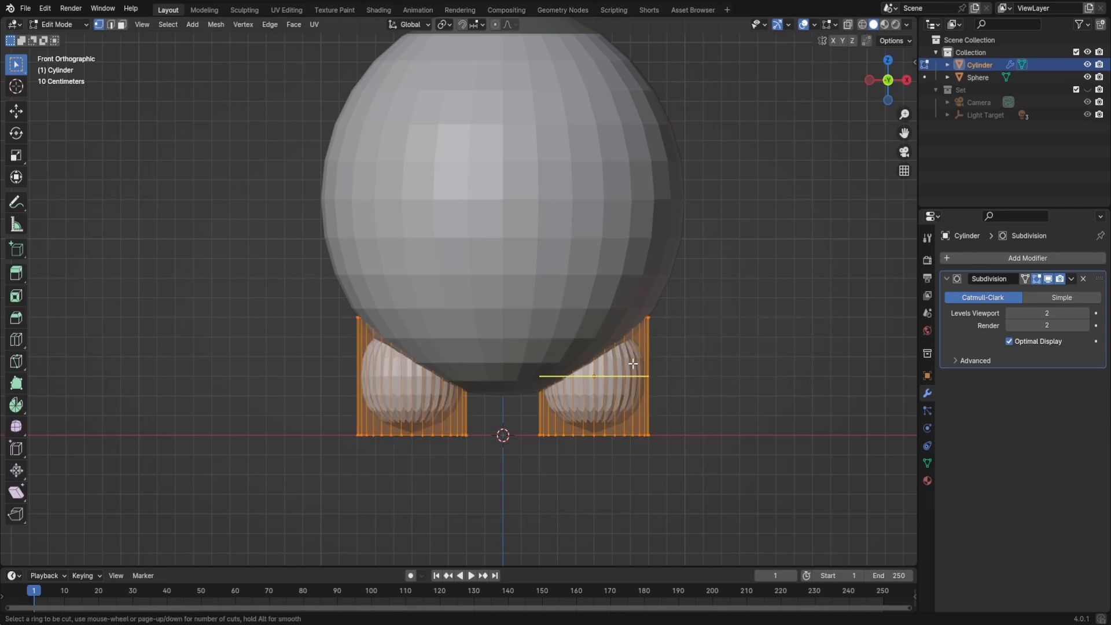
click(633, 370)
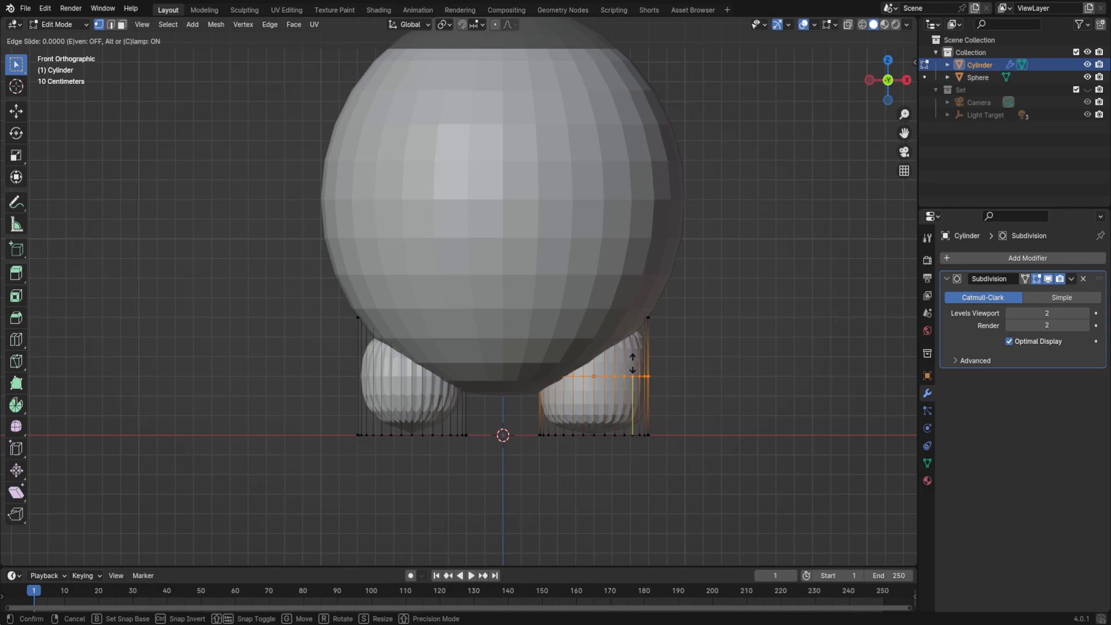
click(629, 396)
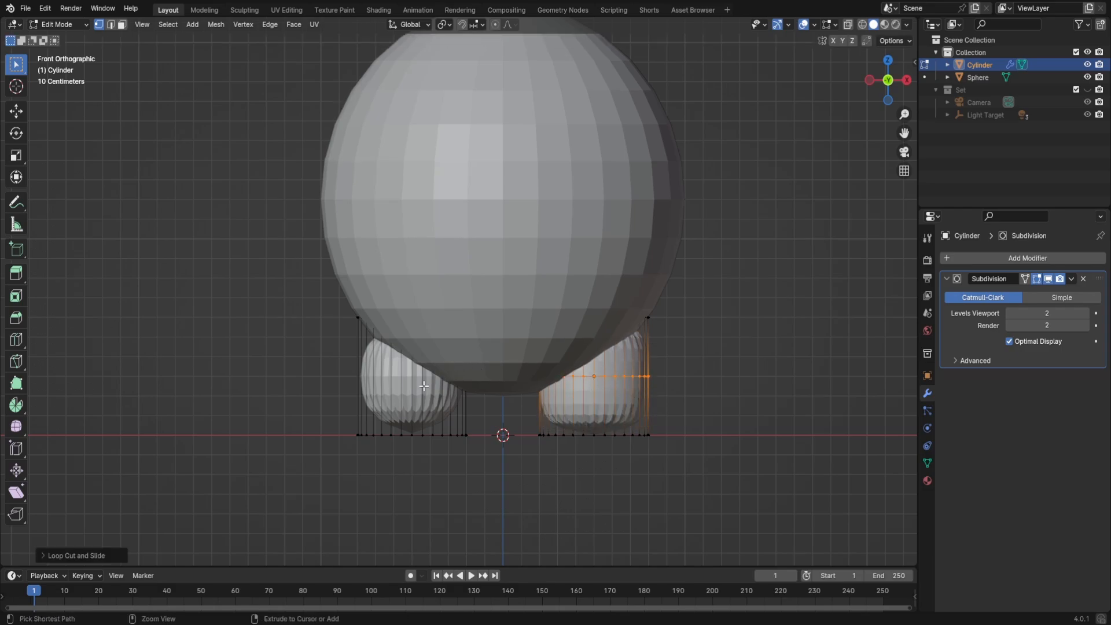
key(ctrl+r)
click(464, 371)
right_click(492, 375)
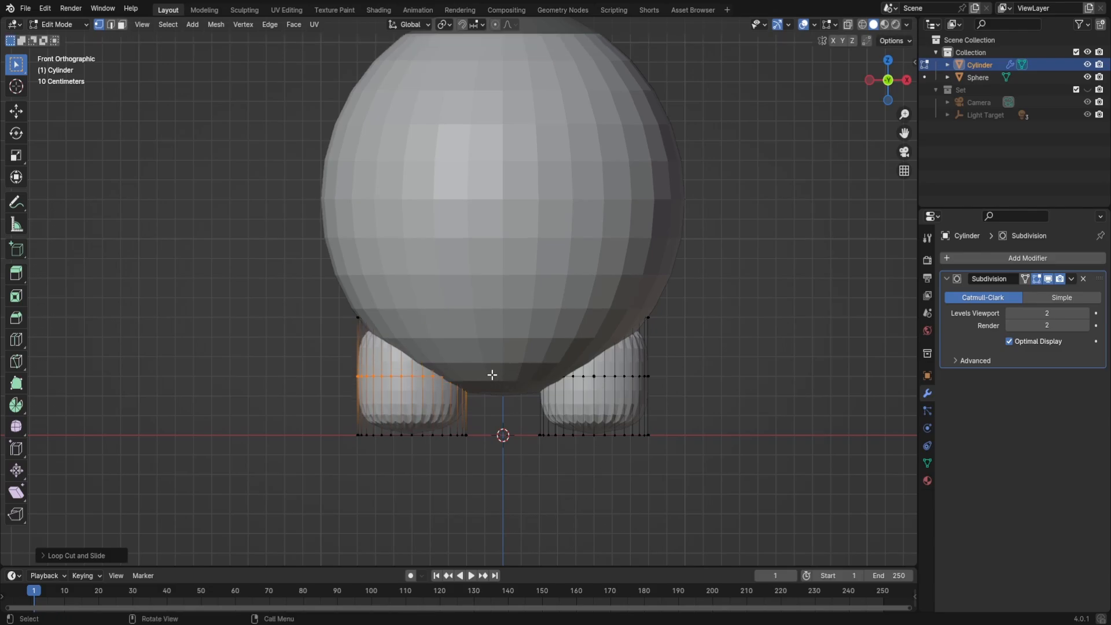
- Select the loops on both legs together and slide them down close to the bottom edges
alt+shift+click(617, 377)
key(g)
key(g)
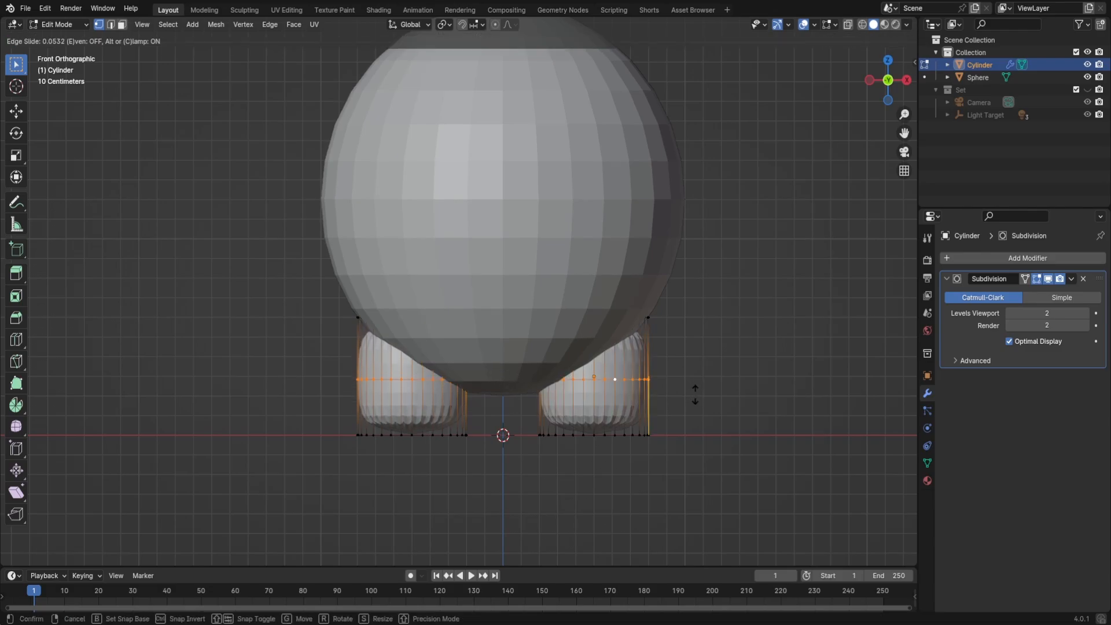
click(699, 439)
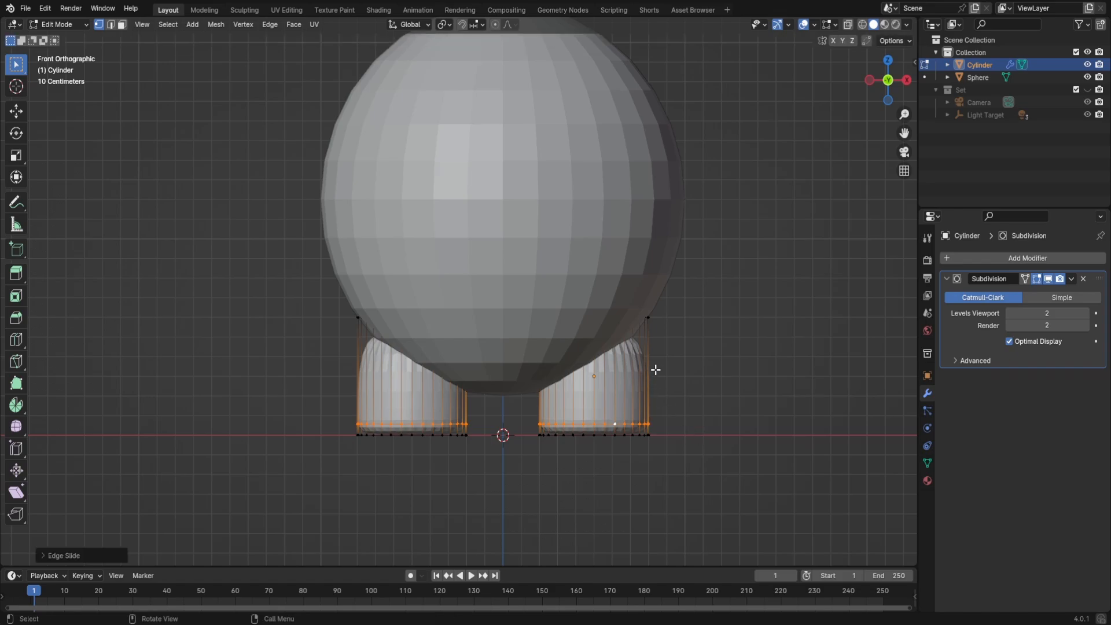
- Isolate the legs to select both top faces, restore the full scene, and raise the faces about 0.59 m along Z into the sphere
middle_drag(653, 370, 645, 461)
key(KP_Divide)
key(3)
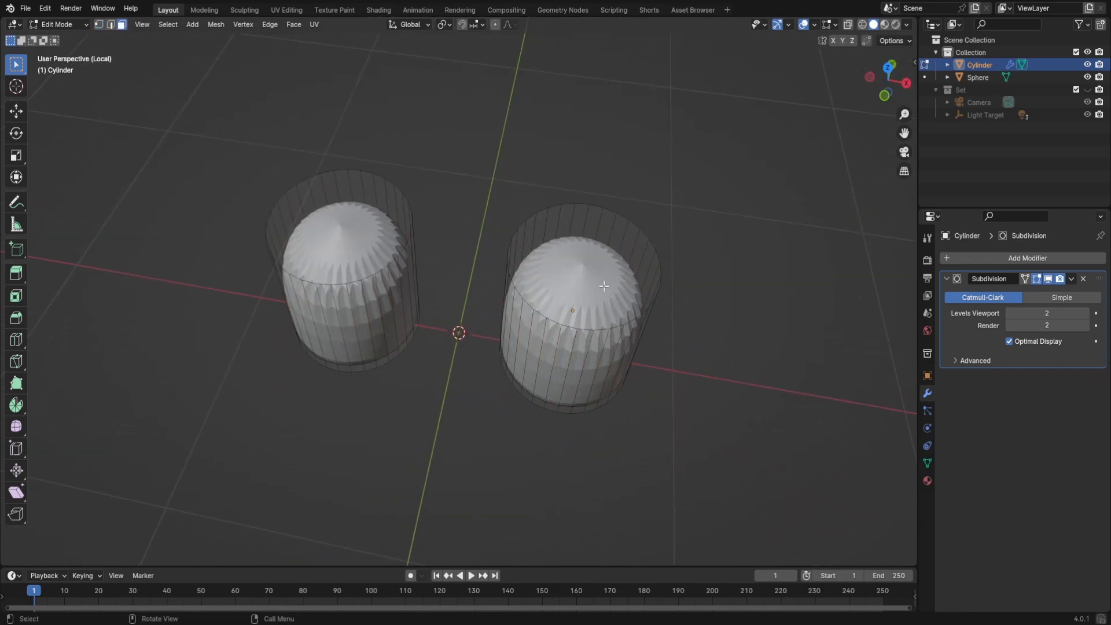
click(604, 284)
shift+click(407, 220)
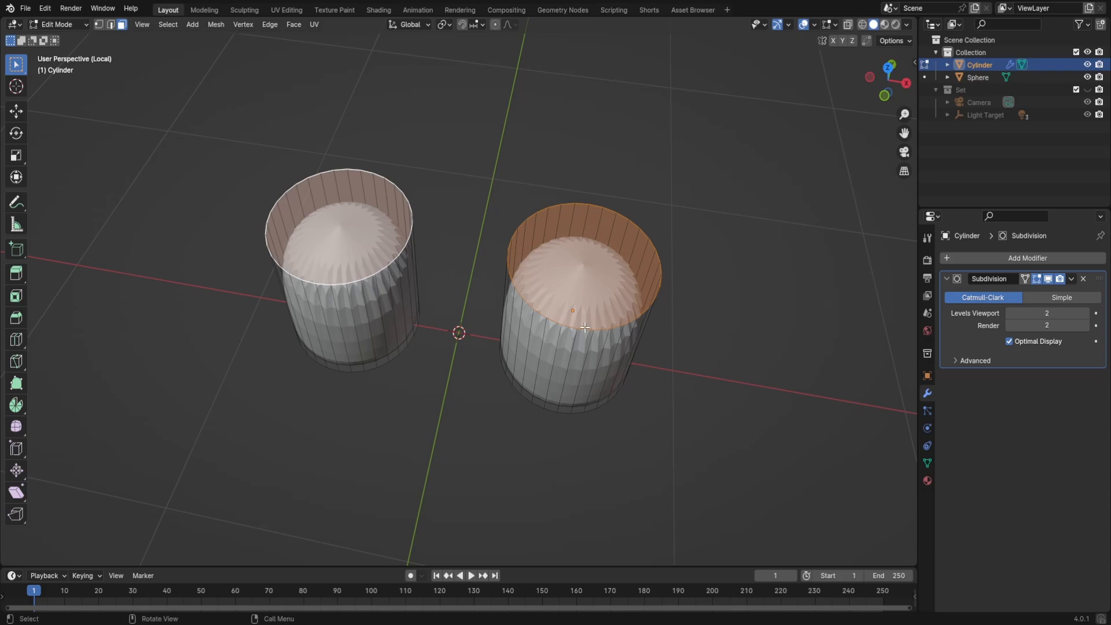
key(KP_1)
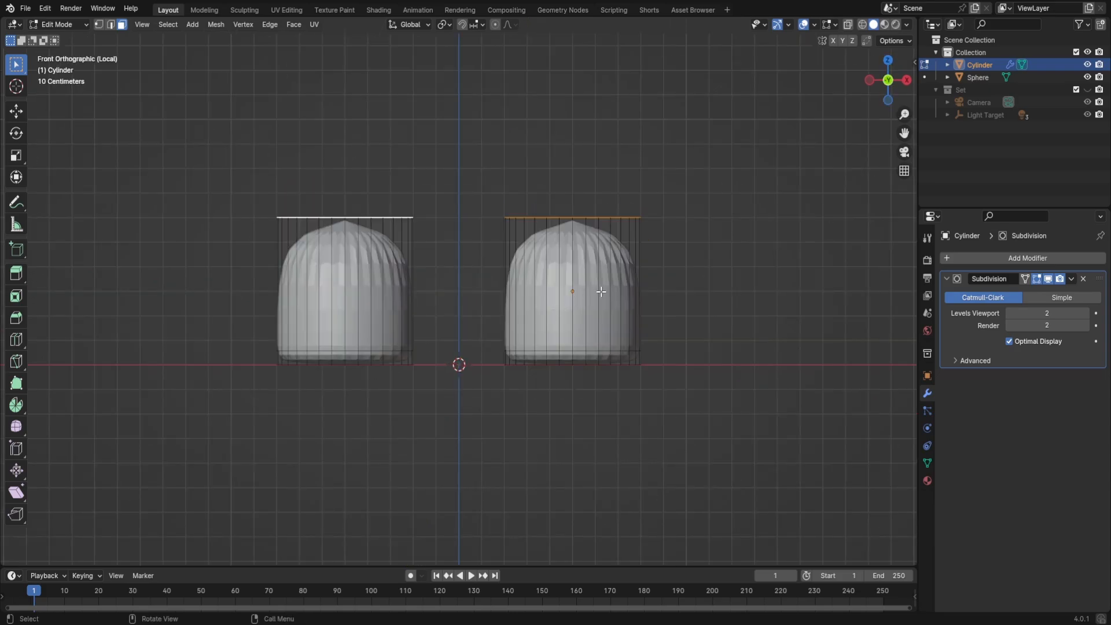
key(KP_Divide)
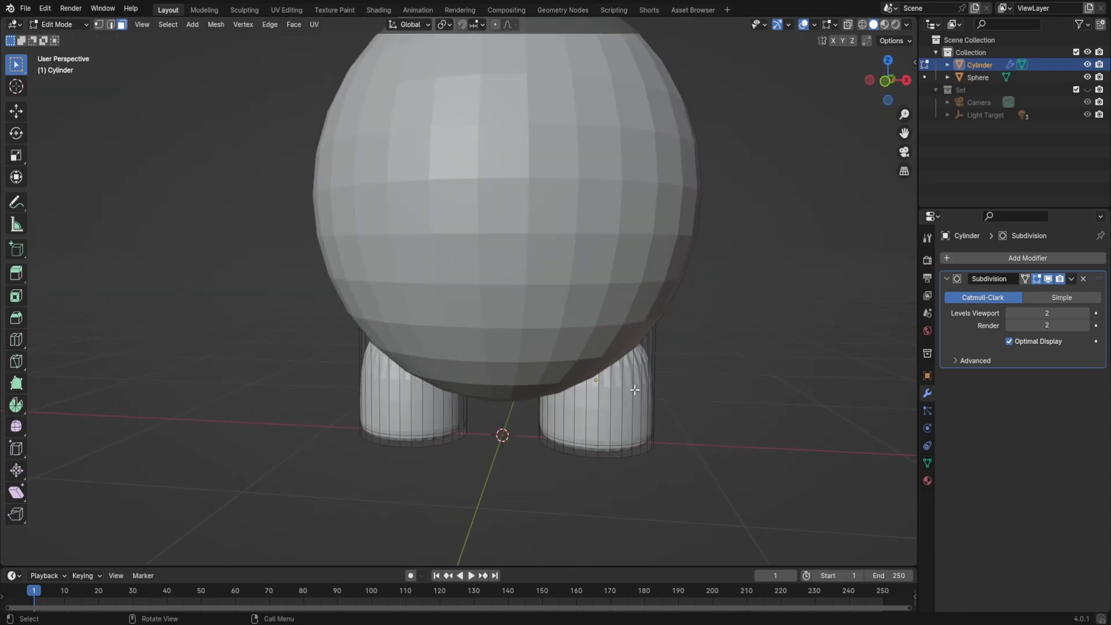
key(KP_1)
key(g)
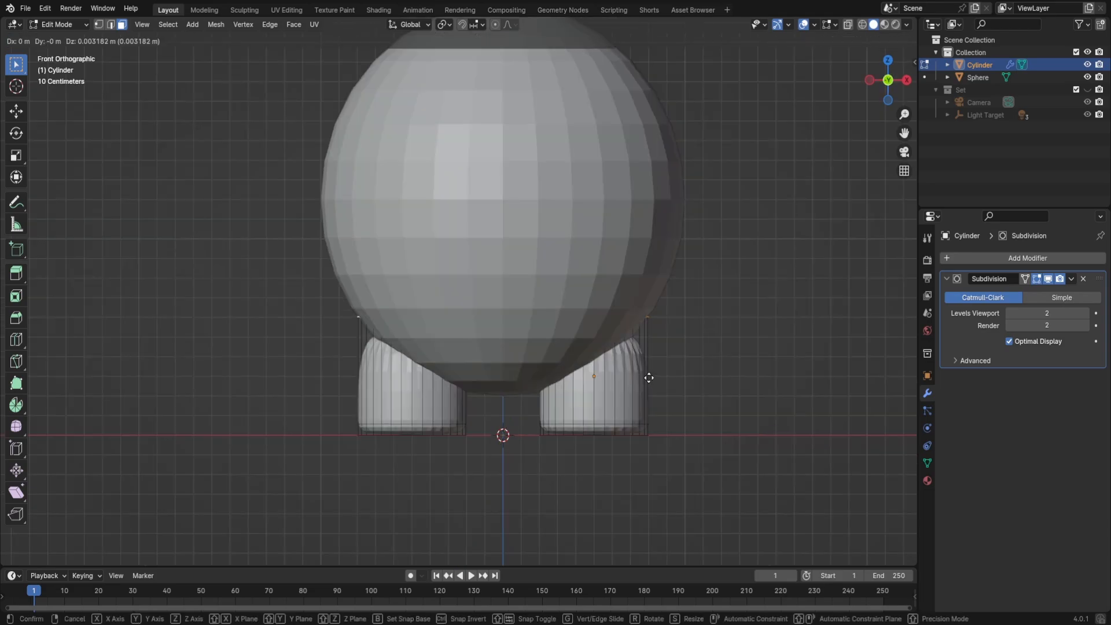
key(z)
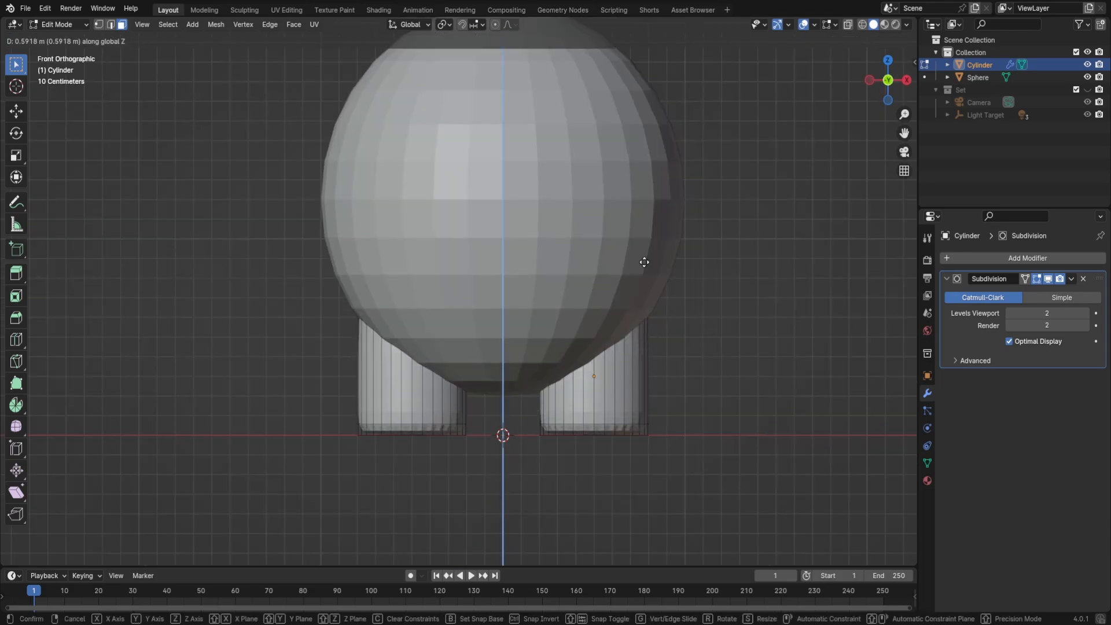
click(645, 262)
- Return the legs to Object Mode and apply their Subdivision modifier
middle_drag(702, 379, 787, 411)
key(Tab)
click(704, 303)
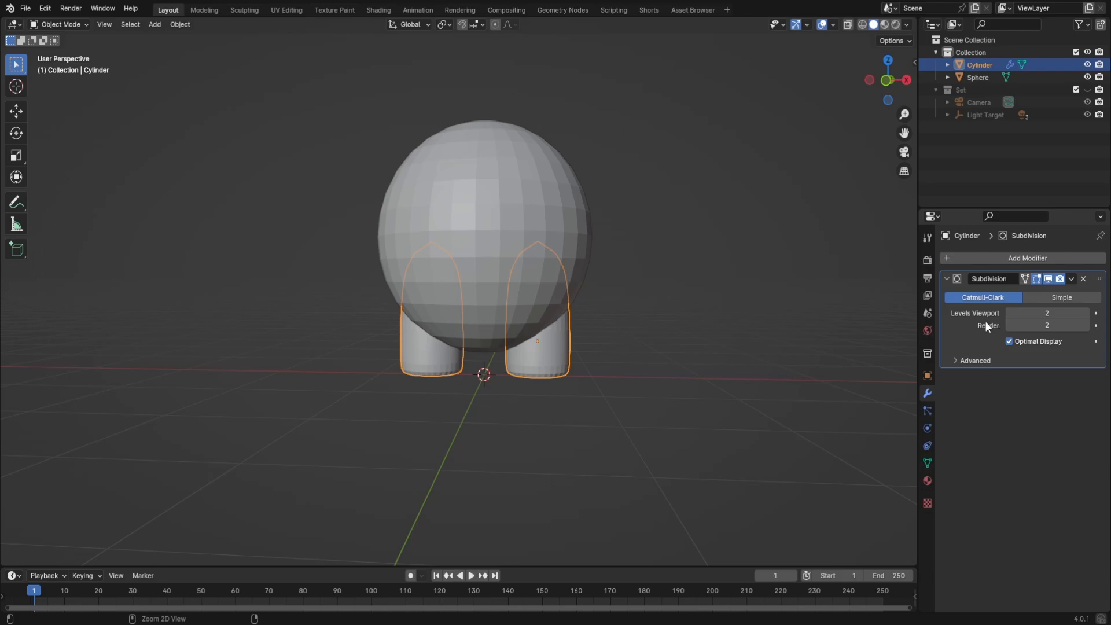
key(ctrl+a)
- Add a Subdivision modifier with viewport level 2 to the sphere and apply it
scroll(574, 242, up, 4)
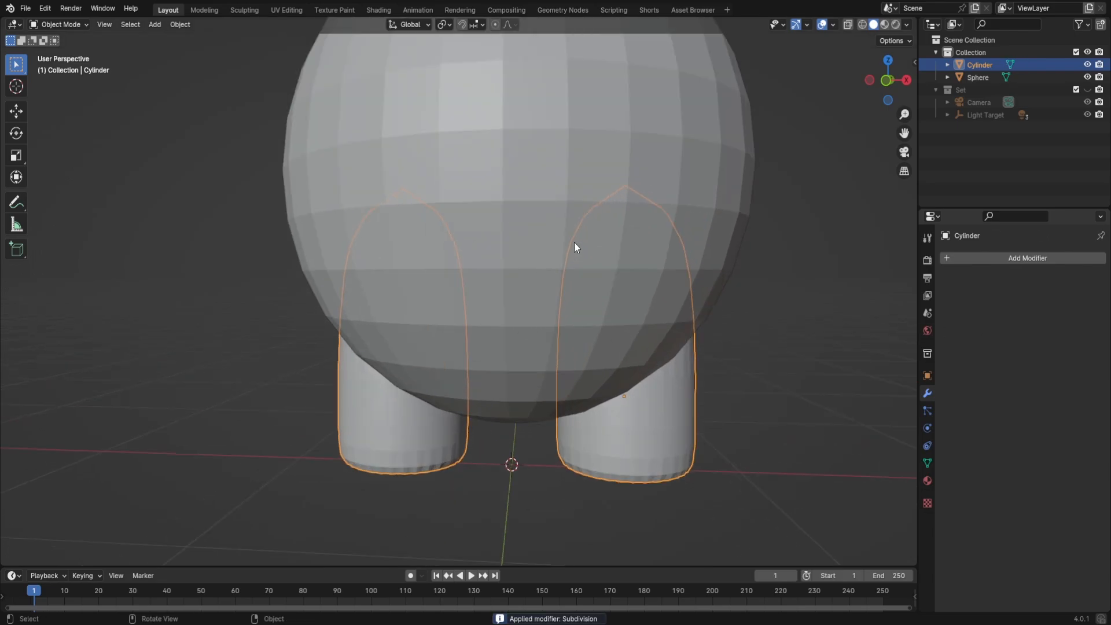
click(574, 242)
scroll(694, 309, down, 1)
key(ctrl+2)
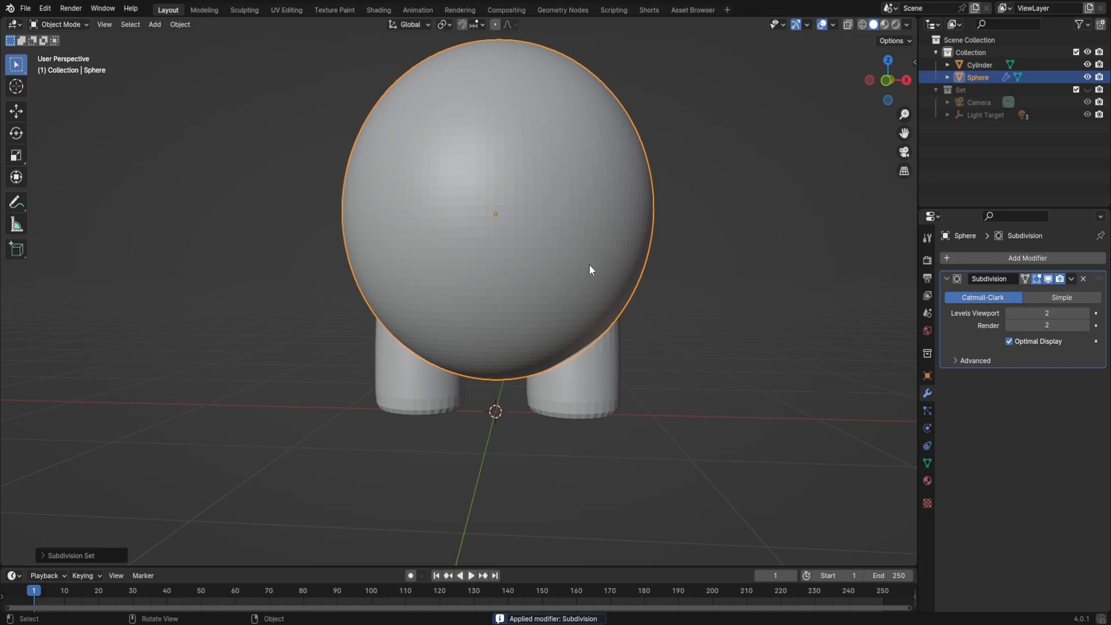
key(ctrl+a)
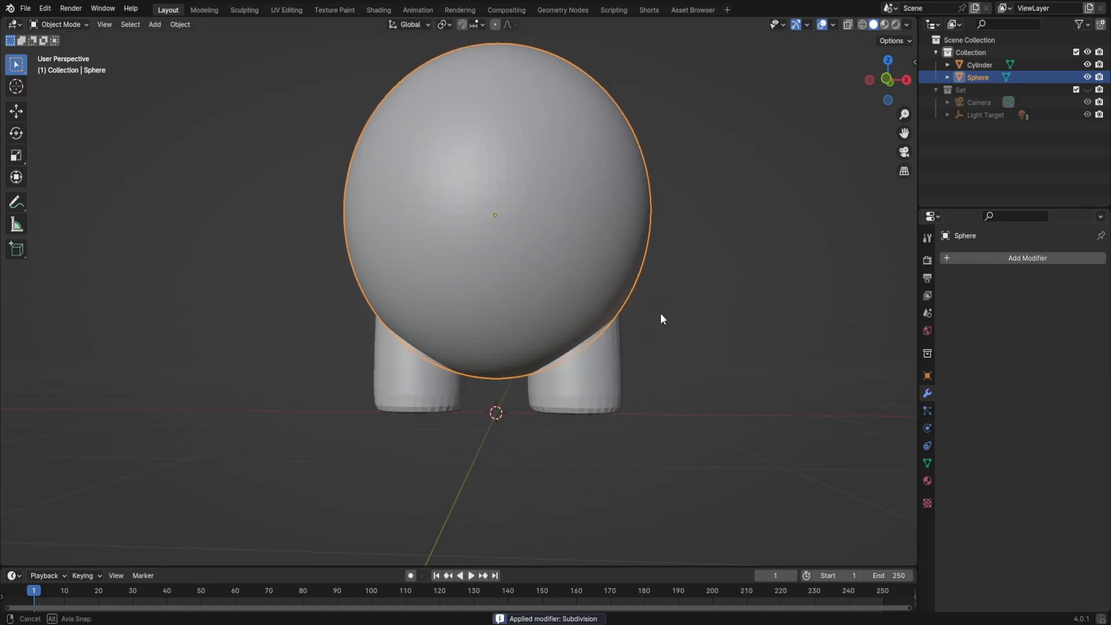
- Join the cylinder legs into the sphere as a single object, keeping the sphere active
middle_drag(660, 315, 619, 259)
click(608, 360)
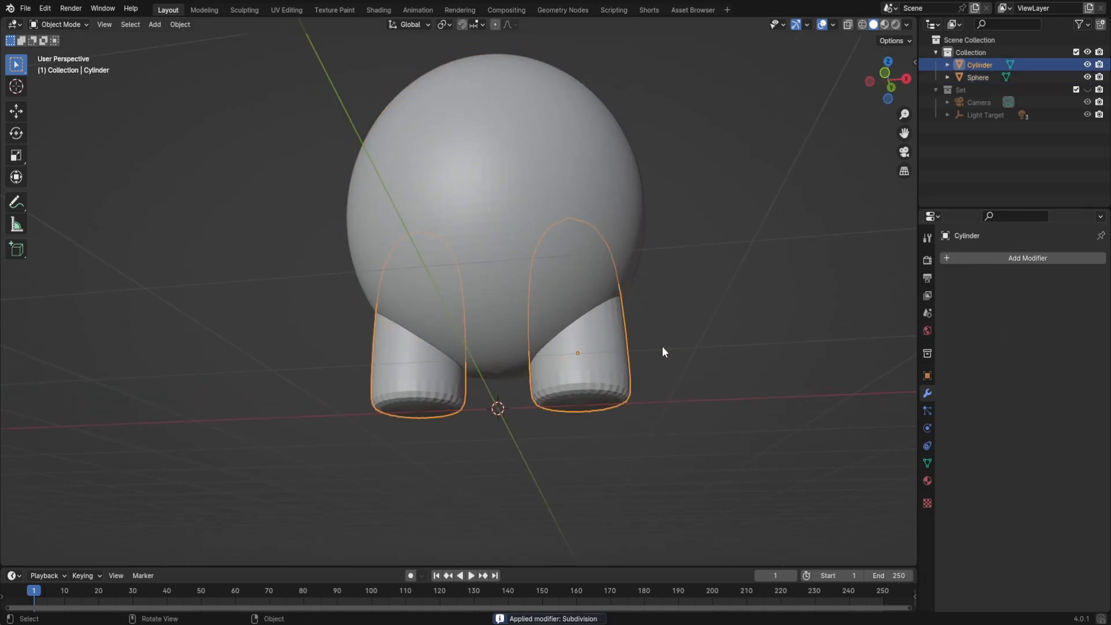
middle_drag(662, 346, 666, 356)
shift+click(585, 153)
middle_drag(584, 155, 693, 306)
key(ctrl+j)
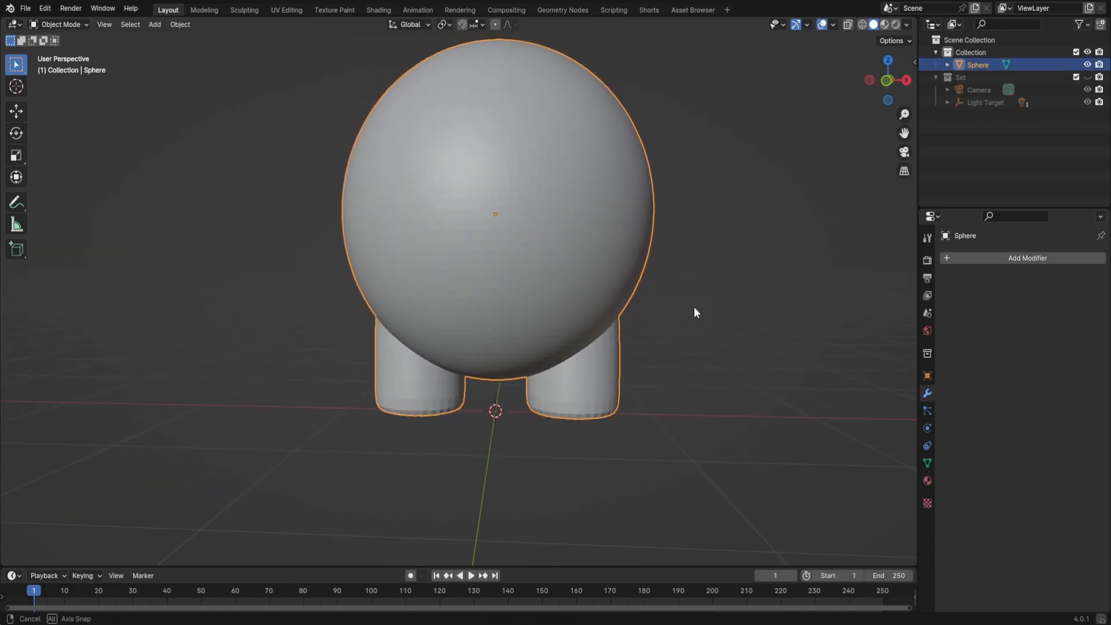
- Switch the joined body to Sculpt Mode and sample the remesh voxel size from the sphere's surface
key(ctrl+Tab)
click(613, 262)
mouse_move(612, 272)
middle_down()
mouse_move(595, 318)
mouse_move(636, 312)
middle_up()
click(850, 40)
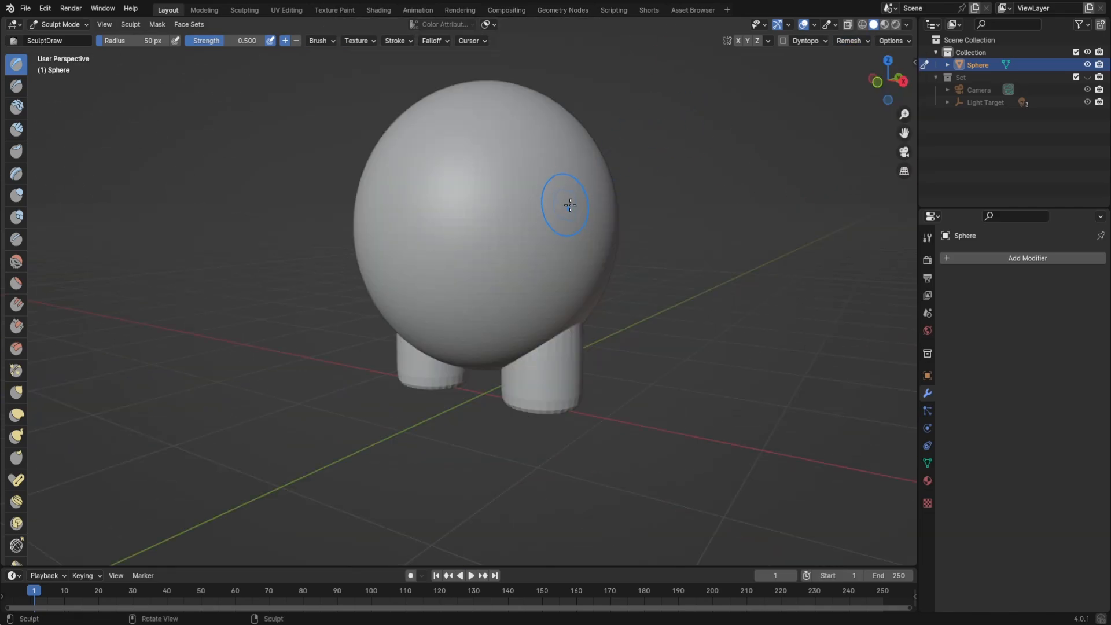
key(ctrl+r)
click(863, 42)
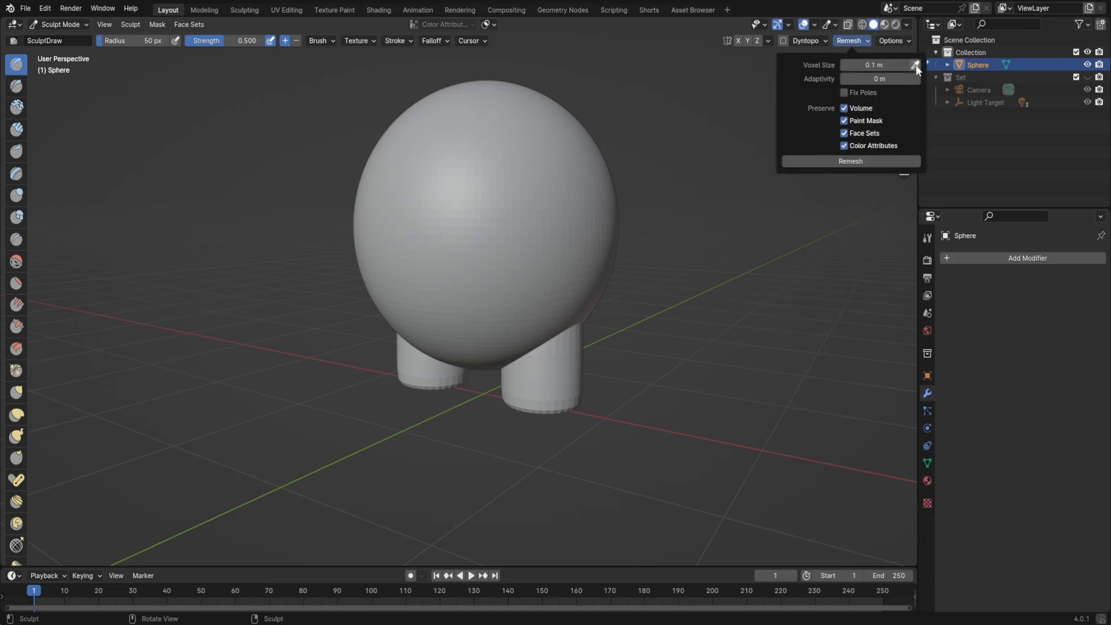
click(914, 65)
click(502, 176)
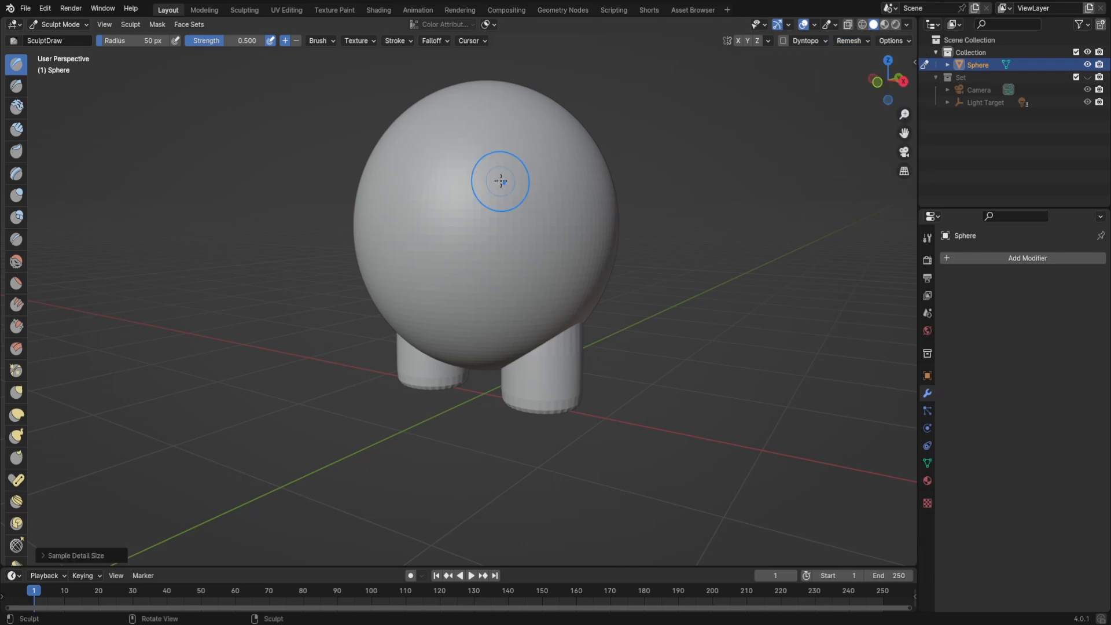
- Set the remesh voxel size to 0.02 m and remesh the body
click(867, 40)
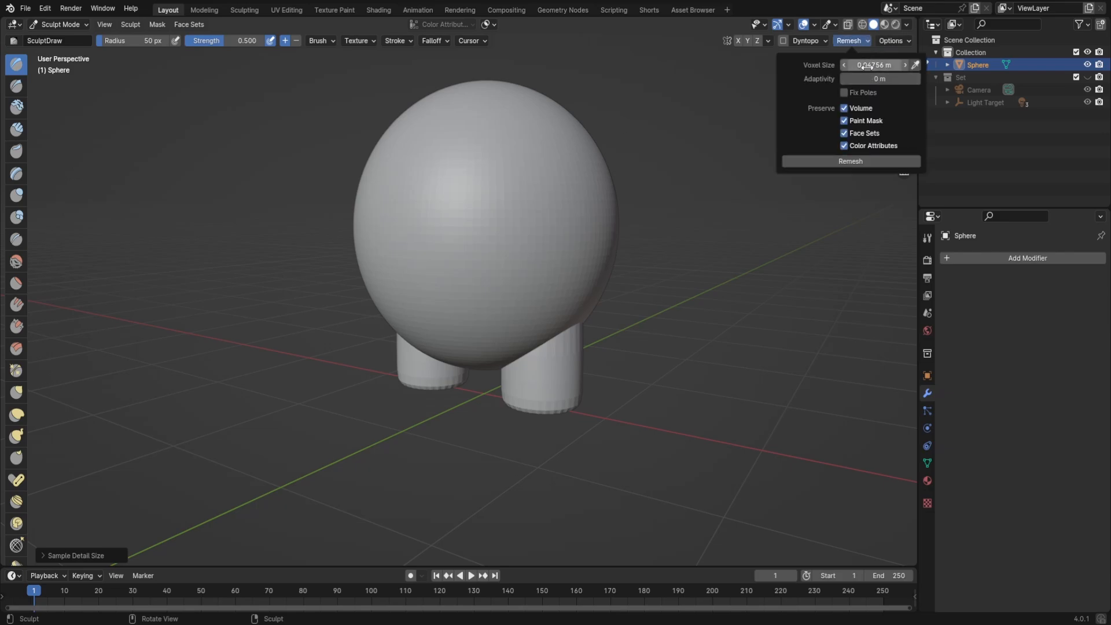
click(869, 66)
drag(883, 65, 855, 68)
text(2)
key(Return)
click(861, 164)
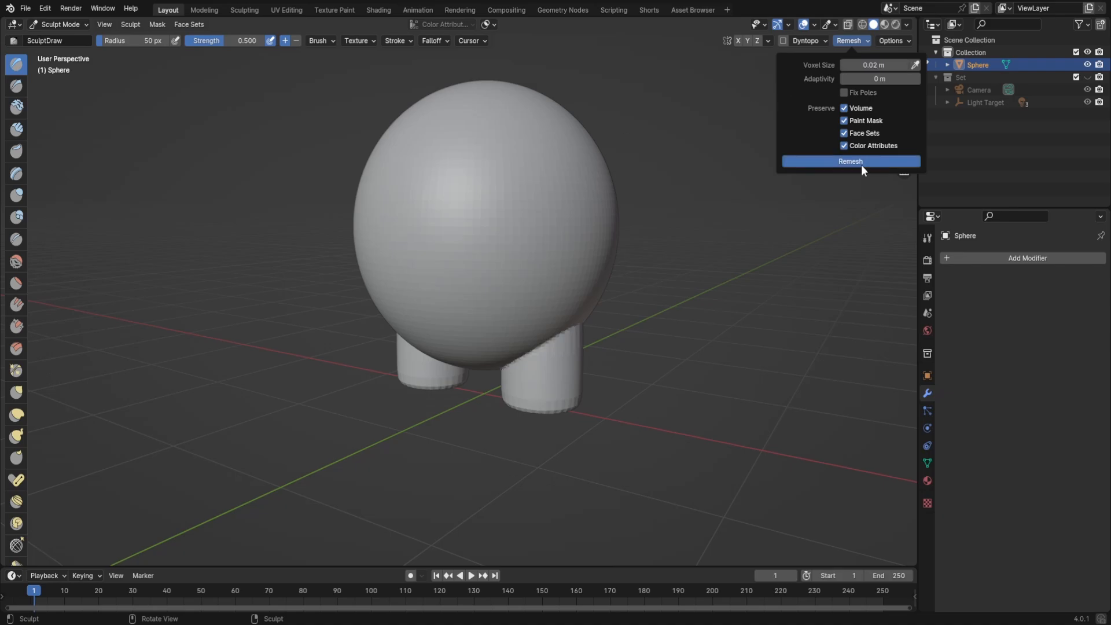
- Inspect the jagged seams between legs and body, and turn on X-axis symmetry for sculpting
middle_drag(674, 408, 665, 342)
scroll(666, 342, up, 5)
middle_drag(677, 394, 640, 402)
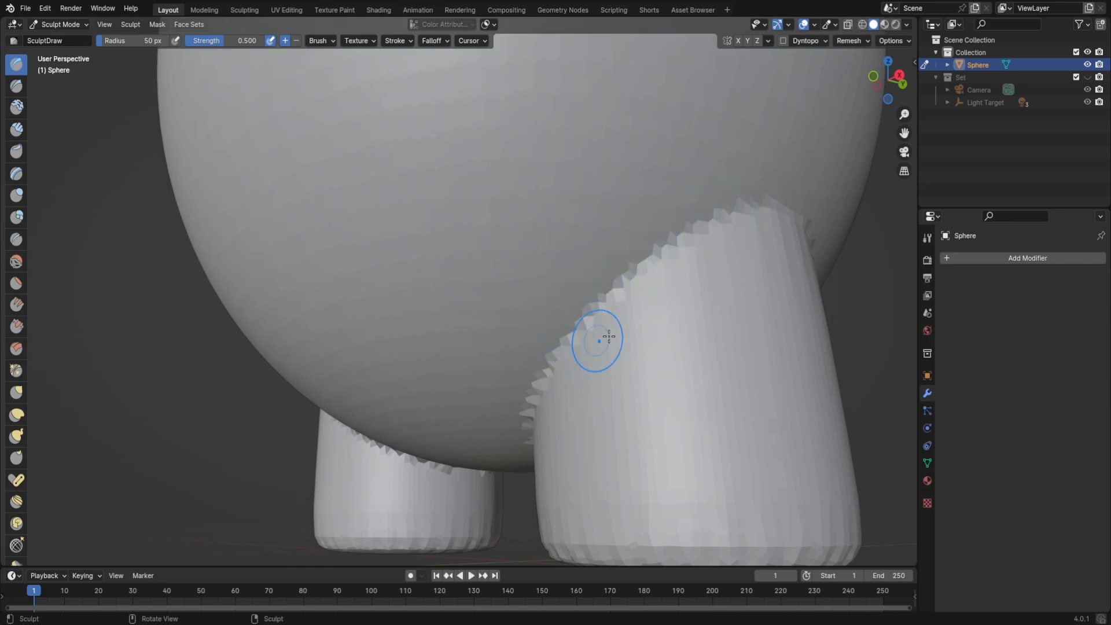
middle_drag(607, 335, 677, 362)
scroll(677, 362, down, 5)
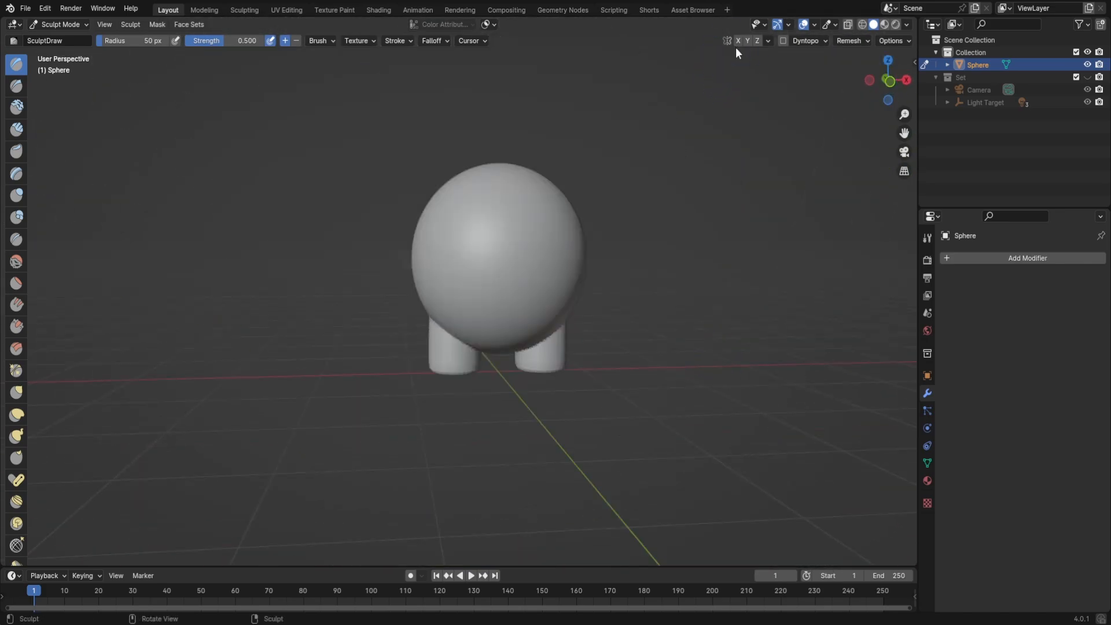
click(738, 41)
- Smooth the jagged seams where the legs meet the body, working around the front, back and underside
scroll(533, 293, up, 3)
middle_drag(612, 338, 560, 319)
scroll(571, 320, up, 1)
scroll(570, 320, down, 1)
shift+middle_drag(560, 318, 608, 288)
scroll(573, 255, up, 1)
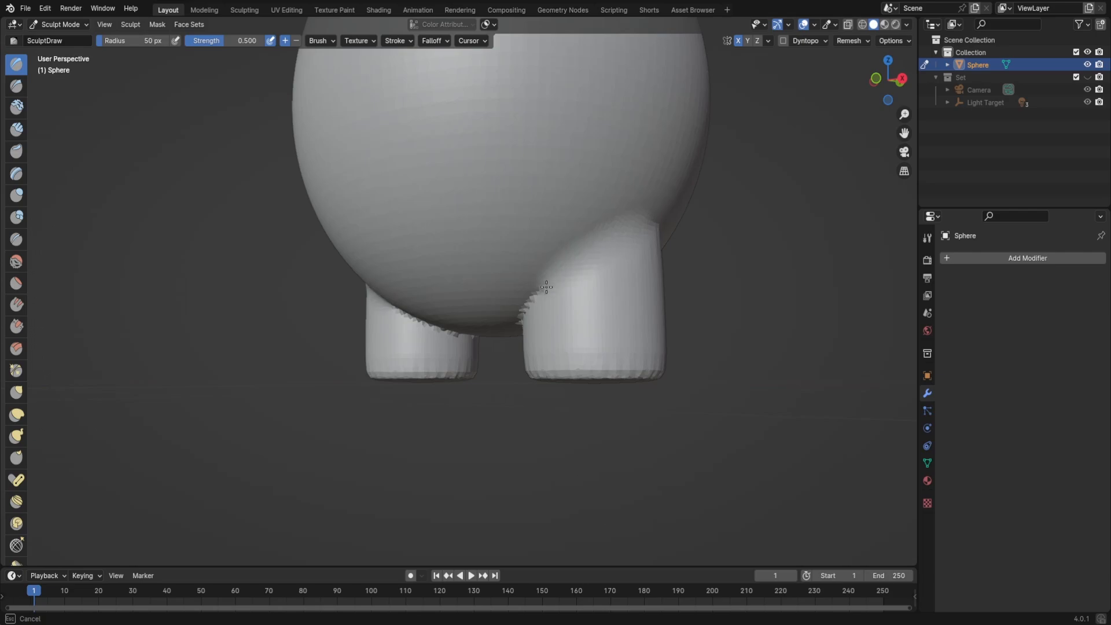
mouse_move(568, 326)
middle_down()
mouse_move(650, 258)
mouse_move(662, 286)
mouse_move(640, 307)
mouse_move(626, 258)
mouse_move(338, 269)
middle_up()
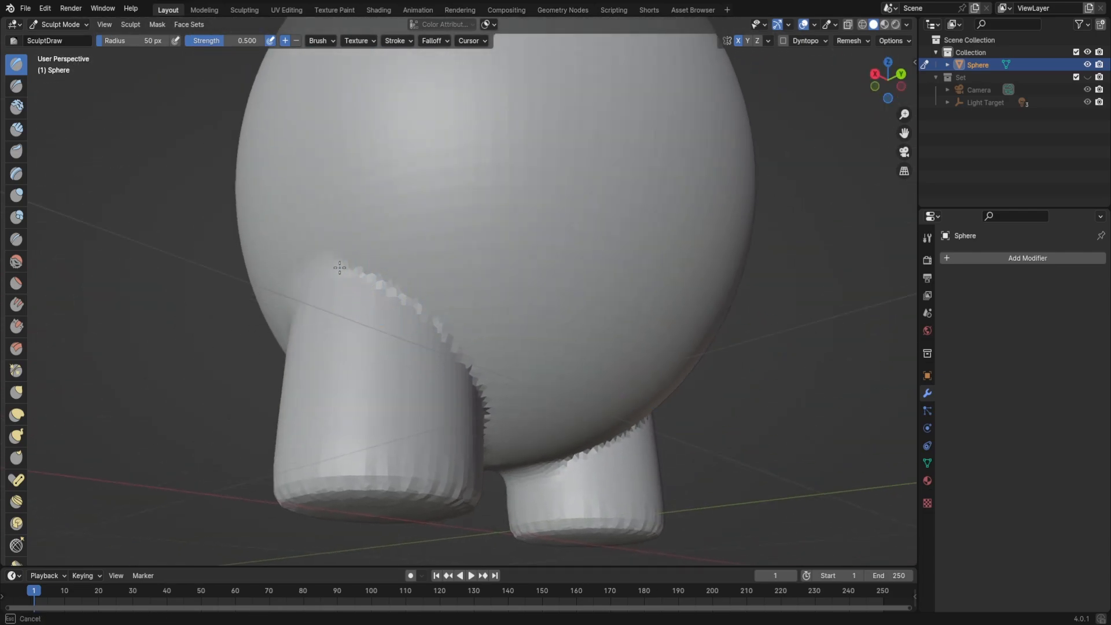
mouse_move(391, 296)
shift+mouse_down()
mouse_move(463, 362)
mouse_move(478, 403)
shift+mouse_up()
mouse_move(480, 402)
middle_down()
mouse_move(480, 367)
mouse_move(399, 369)
middle_up()
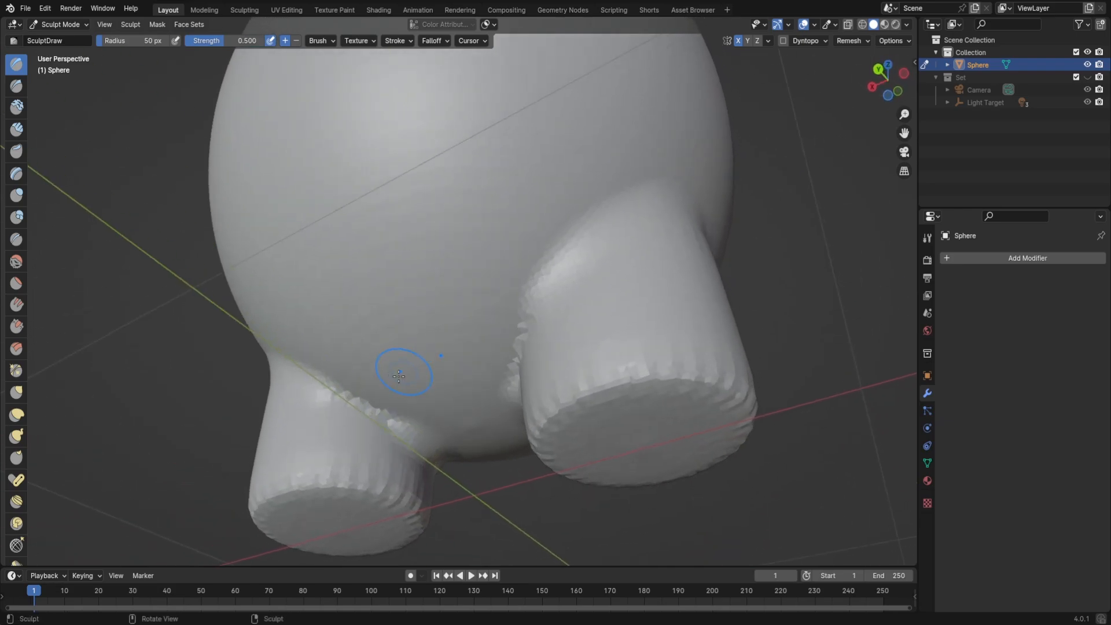
mouse_move(354, 399)
shift+mouse_down()
mouse_move(345, 391)
mouse_move(404, 435)
shift+mouse_up()
middle_drag(431, 459, 272, 503)
scroll(372, 434, down, 3)
middle_drag(372, 434, 335, 464)
- From the front view, carve two symmetrical round eye sockets into the body with the inverted Draw brush
key(KP_1)
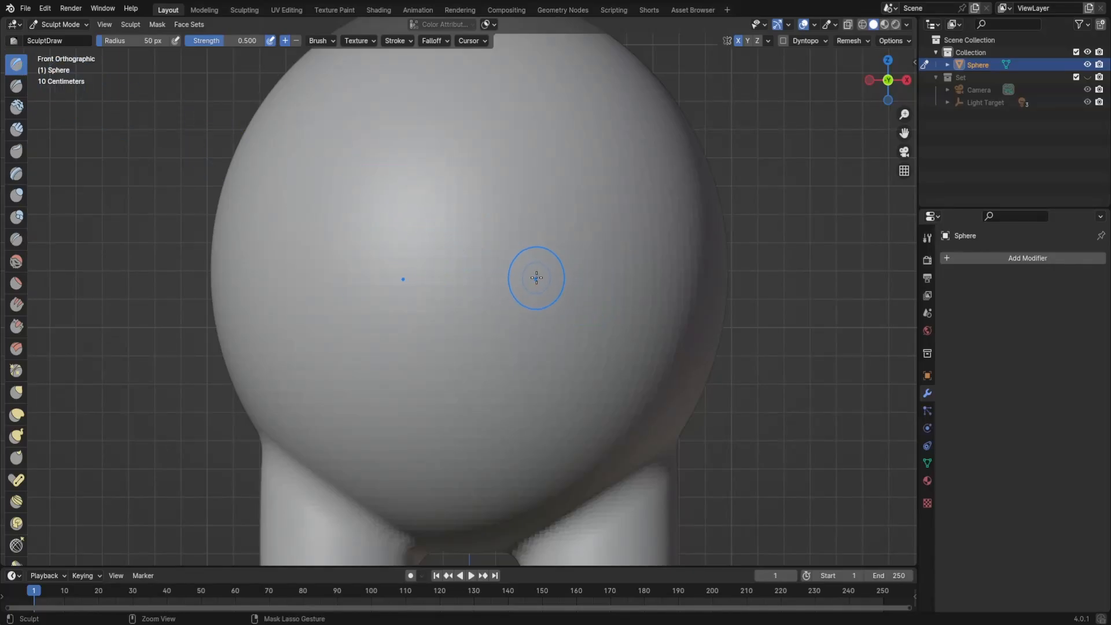
mouse_move(537, 278)
ctrl+mouse_down()
mouse_move(551, 272)
mouse_move(545, 287)
mouse_move(547, 278)
ctrl+mouse_up()
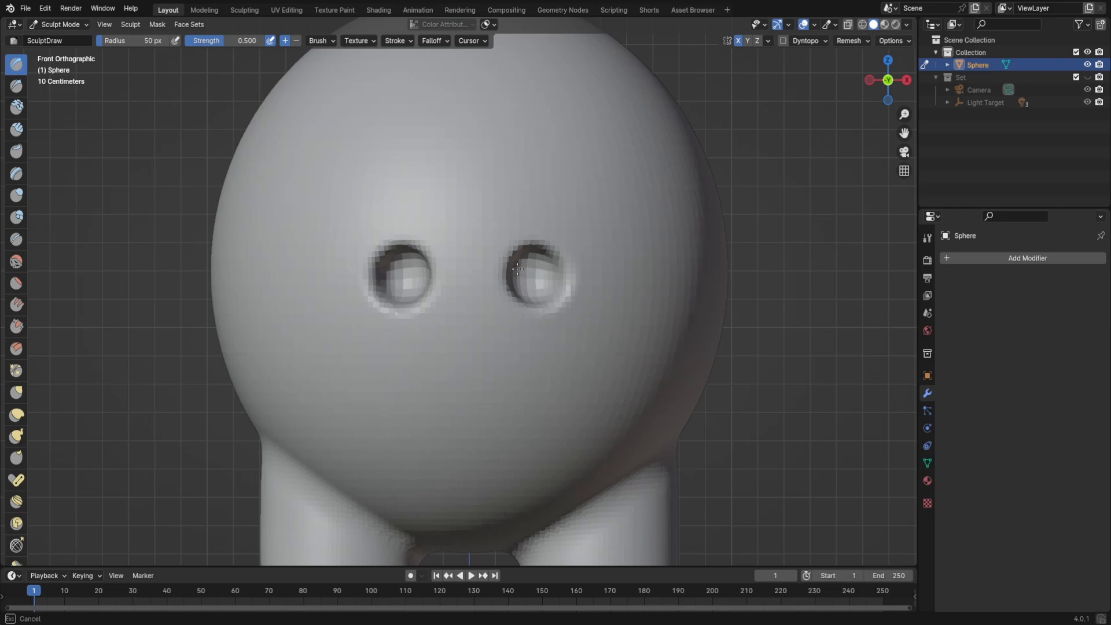
ctrl+drag(524, 285, 527, 289)
scroll(528, 315, up, 1)
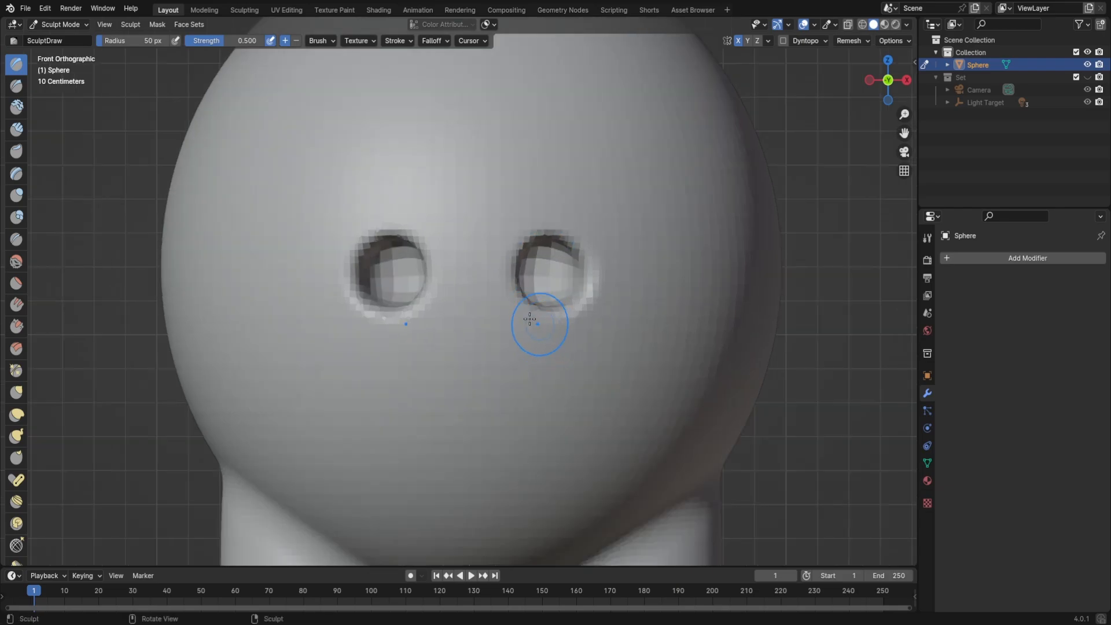
mouse_move(529, 318)
middle_down()
mouse_move(466, 318)
mouse_move(548, 298)
mouse_move(546, 263)
mouse_move(519, 327)
middle_up()
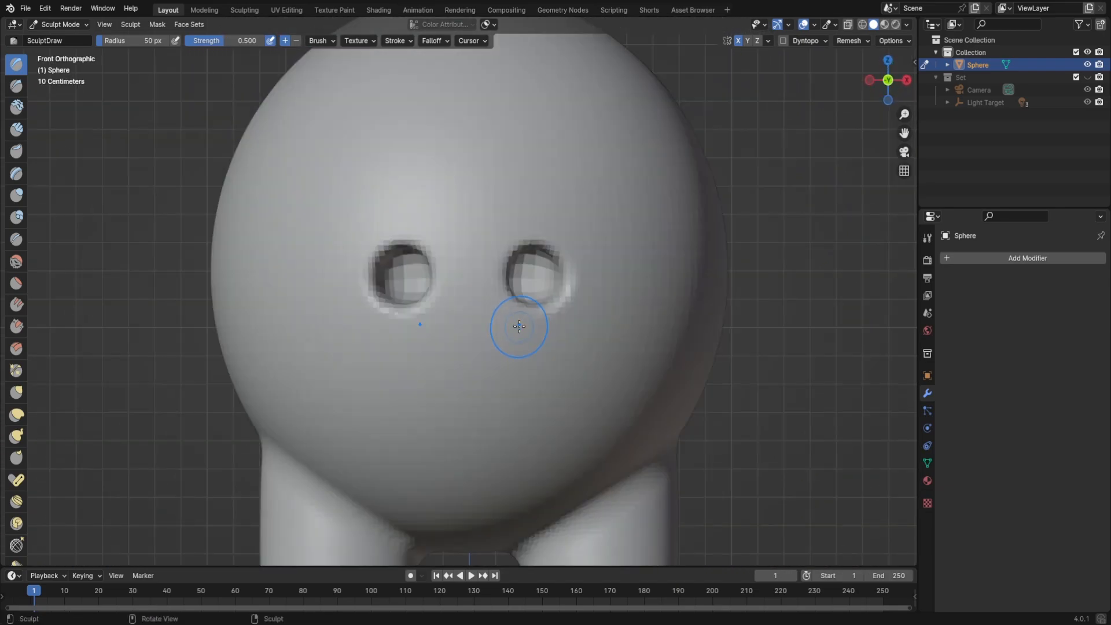
- Paint a mouth-shaped mask below the eye sockets with the Mask brush at strength 1.000, and invert the mask
scroll(472, 359, up, 2)
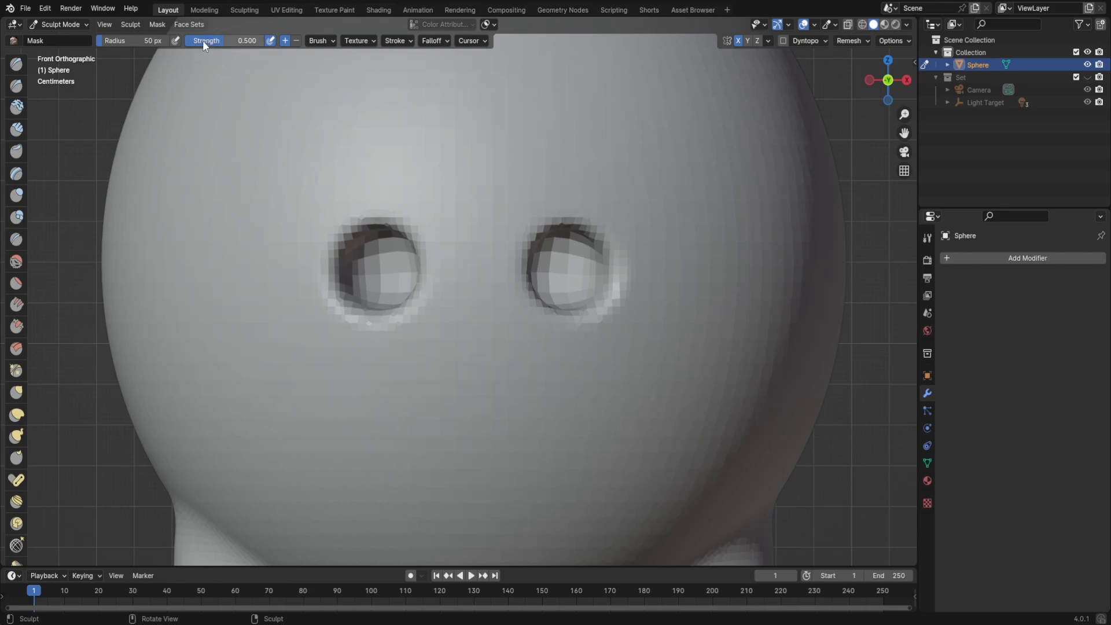
drag(203, 41, 244, 40)
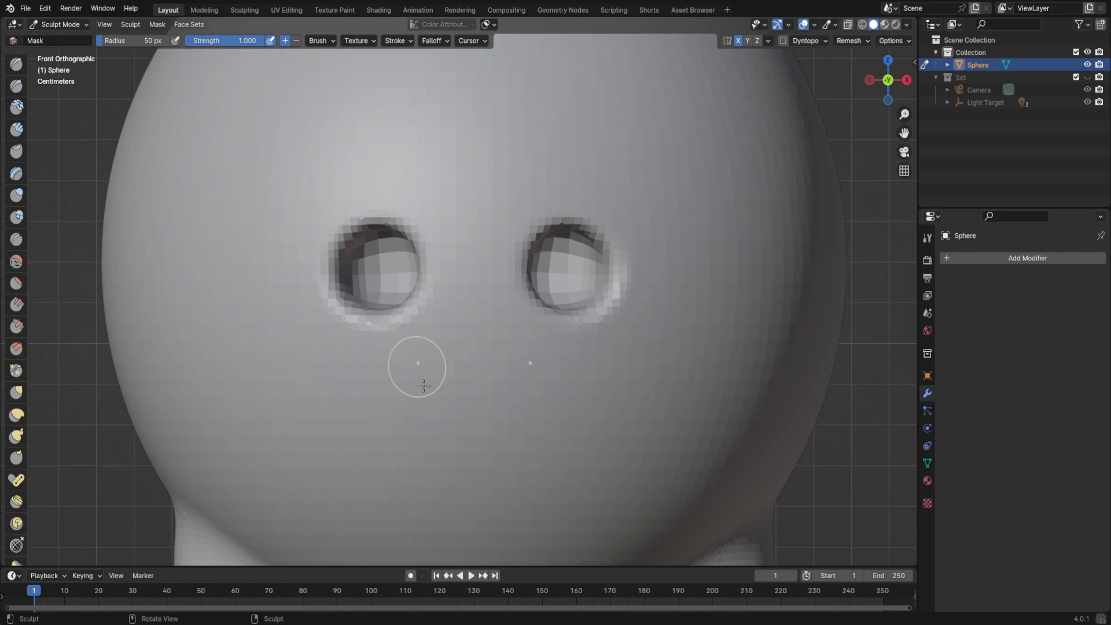
mouse_move(530, 431)
mouse_down()
mouse_move(426, 429)
mouse_move(468, 429)
mouse_move(443, 450)
mouse_up()
key(alt+a)
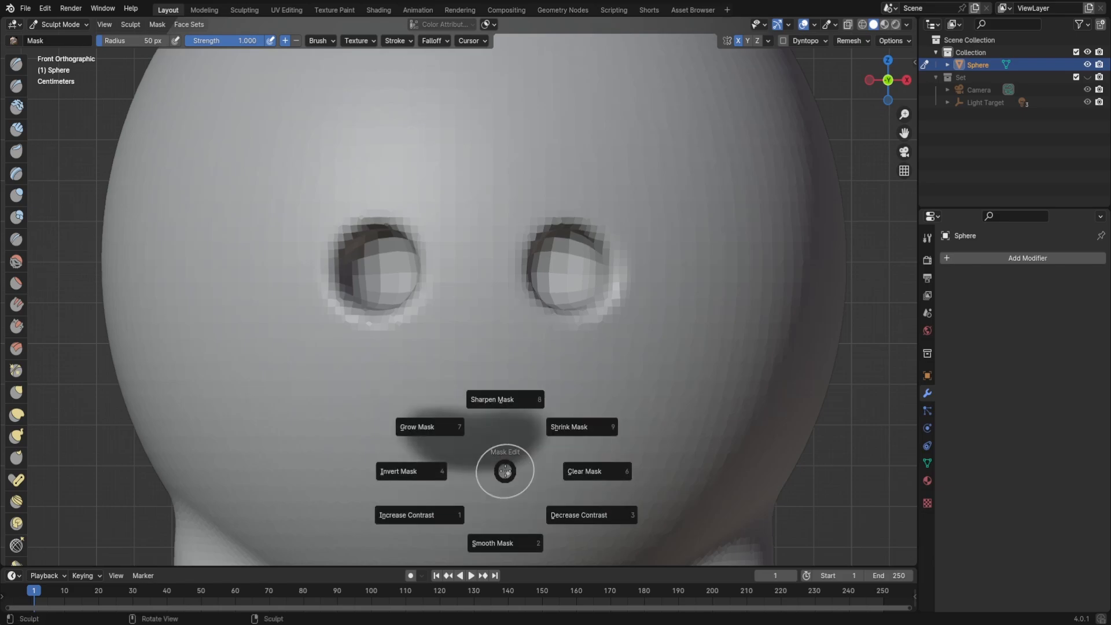
click(396, 478)
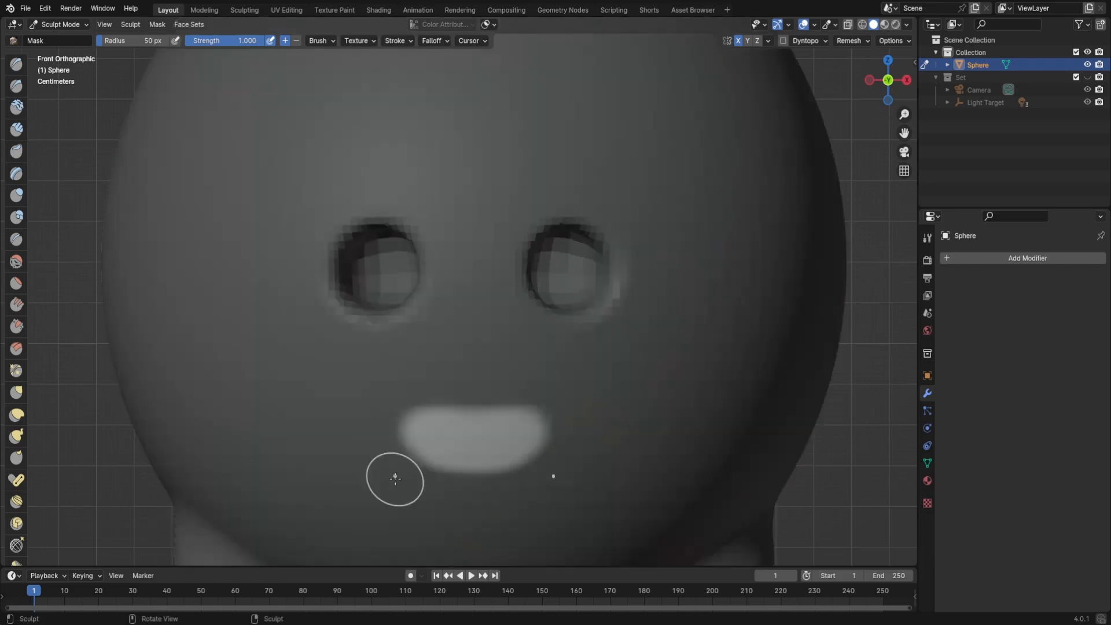
- Carve the mouth into the unmasked area with the inverted Draw brush at 112 px radius, and clear the mask
click(23, 61)
key(f)
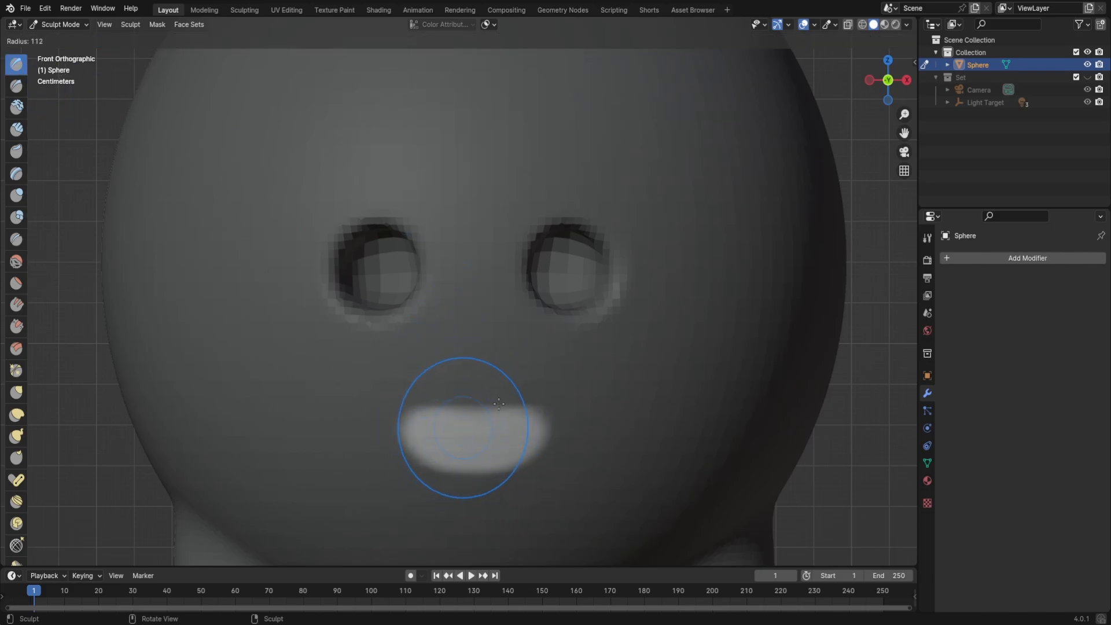
click(500, 412)
mouse_move(524, 418)
mouse_down()
mouse_move(476, 427)
mouse_move(521, 436)
mouse_move(466, 445)
mouse_move(509, 441)
mouse_move(457, 435)
mouse_up()
drag(525, 437, 501, 434)
mouse_move(492, 425)
middle_down()
mouse_move(493, 368)
mouse_move(492, 417)
mouse_move(523, 365)
mouse_move(533, 398)
mouse_move(531, 337)
middle_up()
scroll(491, 417, down, 3)
key(a)
click(566, 413)
- Examine the carved eye sockets and mouth up close from the front and sides for blocky geometry
scroll(529, 388, up, 2)
scroll(531, 336, up, 1)
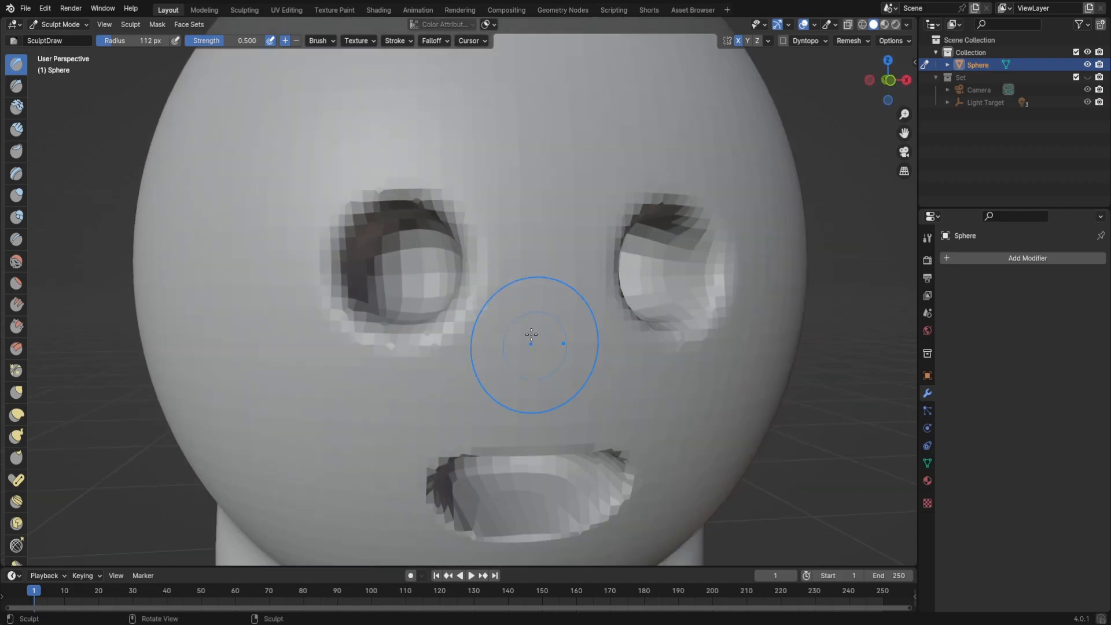
scroll(456, 291, up, 1)
middle_drag(457, 292, 585, 287)
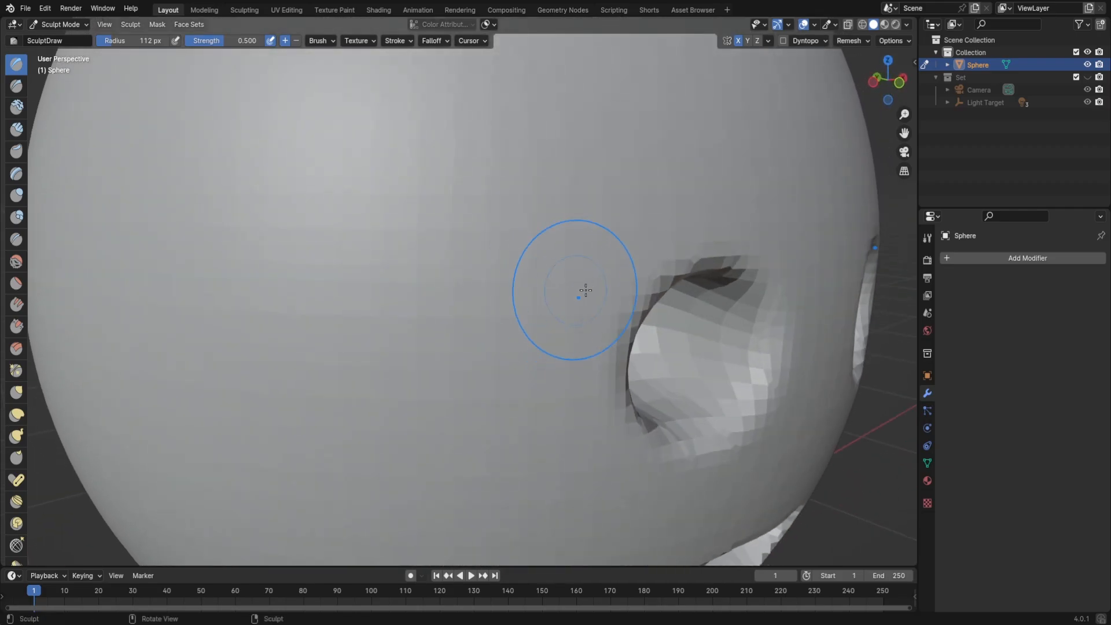
middle_drag(645, 342, 573, 313)
middle_drag(542, 243, 496, 246)
scroll(430, 242, down, 4)
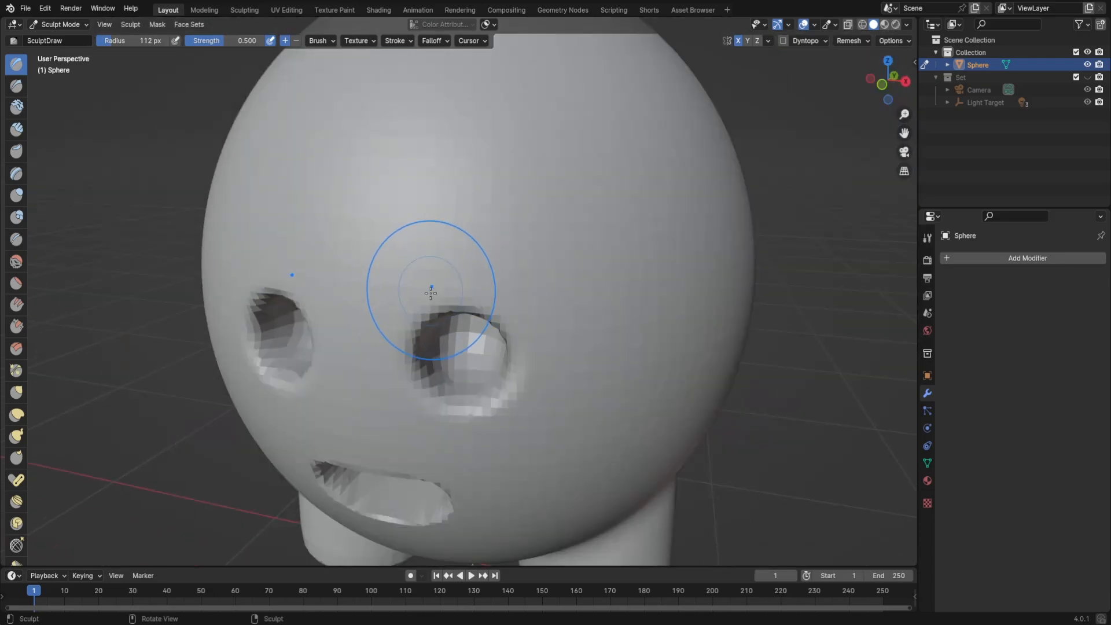
middle_drag(434, 290, 392, 355)
scroll(462, 342, up, 1)
scroll(471, 367, down, 1)
scroll(500, 375, down, 2)
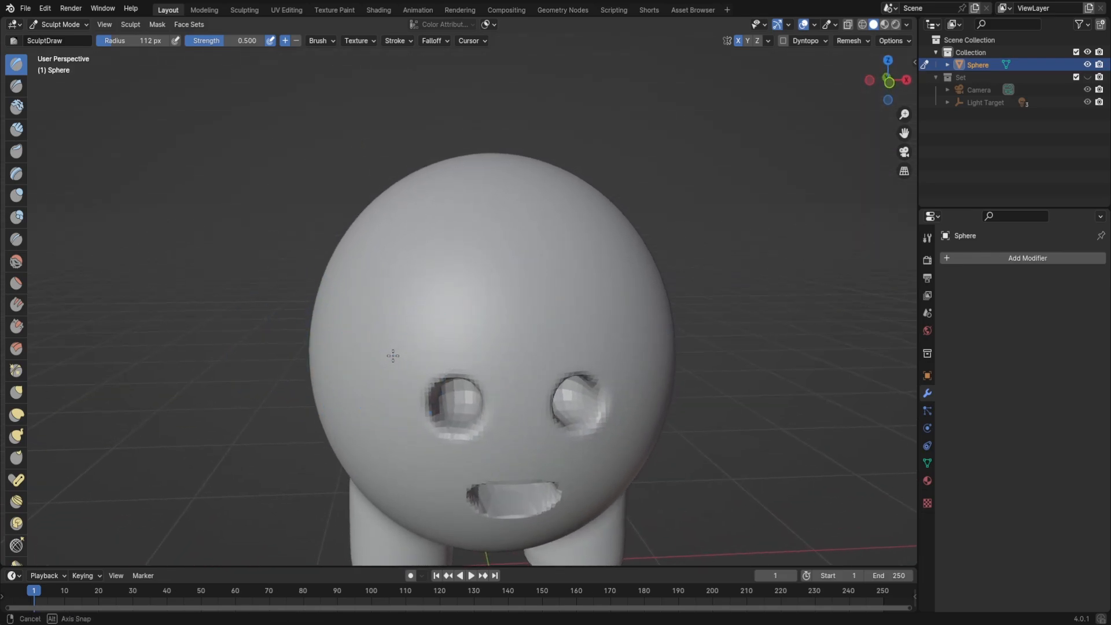
- Switch to the Snake Hook brush and turn off X-axis symmetry
click(17, 438)
scroll(307, 384, down, 3)
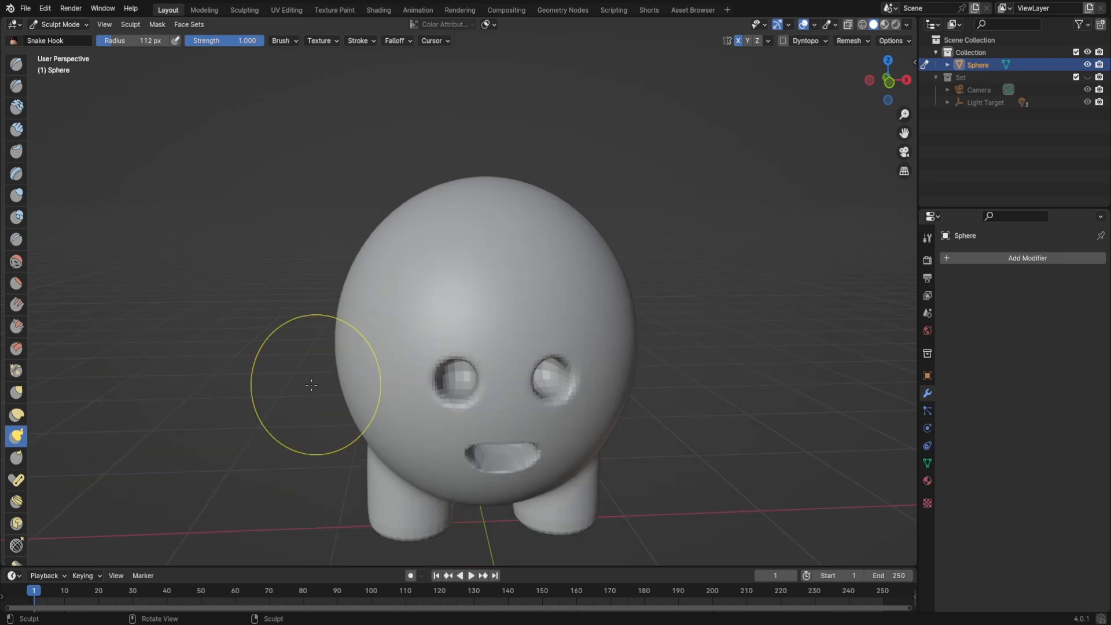
mouse_move(386, 345)
middle_down()
mouse_move(446, 305)
mouse_move(444, 322)
mouse_move(483, 270)
middle_up()
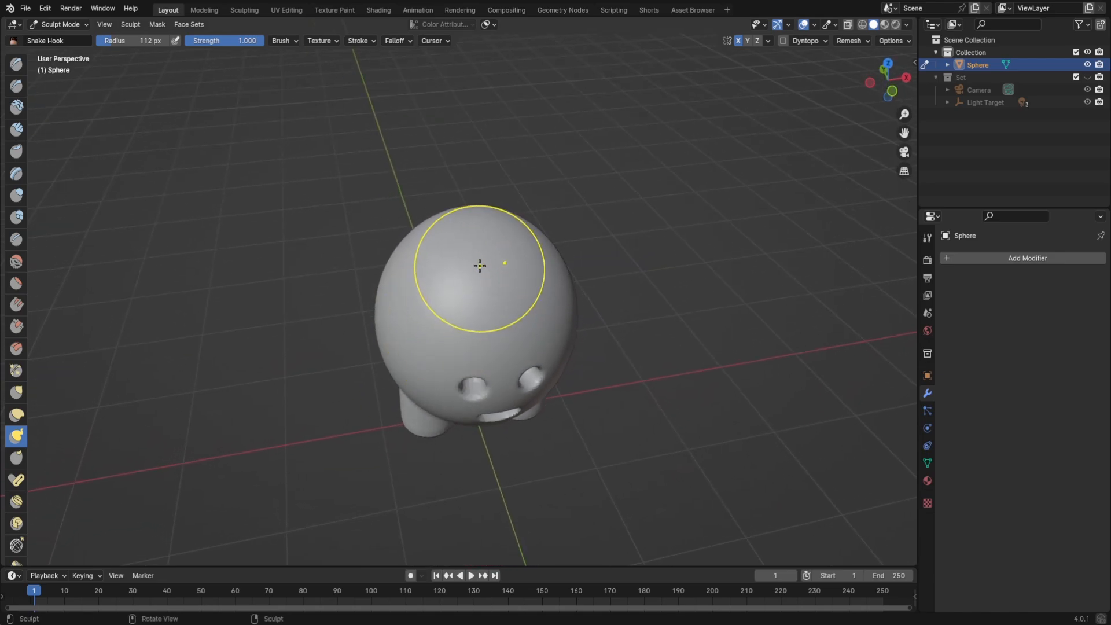
click(738, 40)
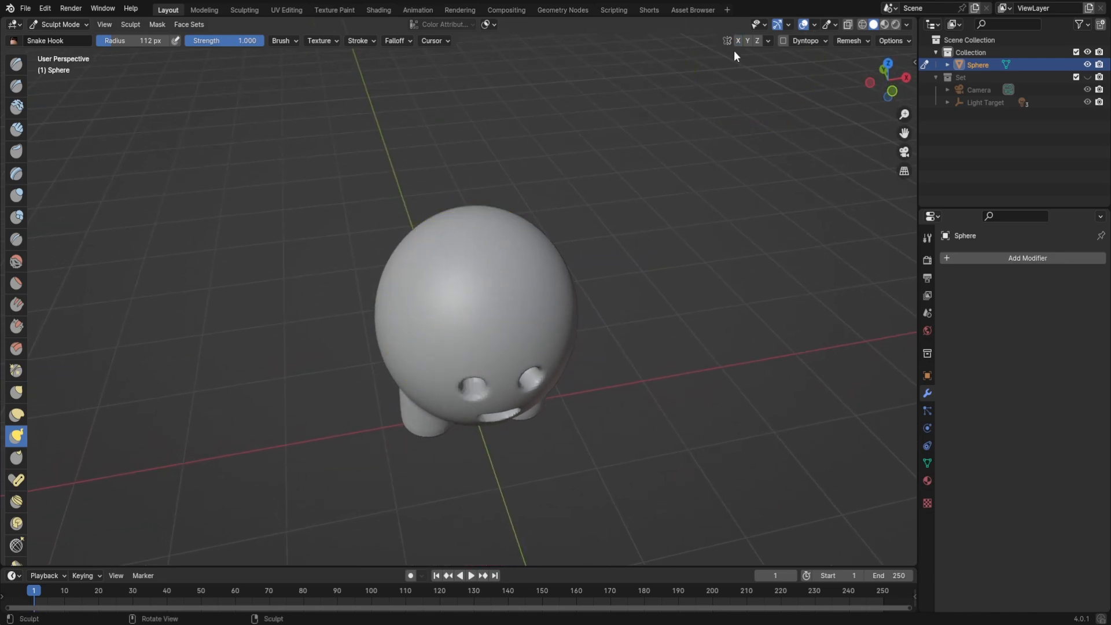
- Pull the top of the head into a very long, curved horn with the Snake Hook brush
middle_drag(641, 259, 587, 310)
drag(454, 318, 490, 229)
mouse_move(529, 176)
mouse_down()
mouse_move(598, 137)
mouse_move(749, 136)
mouse_move(815, 149)
mouse_move(897, 191)
mouse_move(1102, 221)
mouse_up()
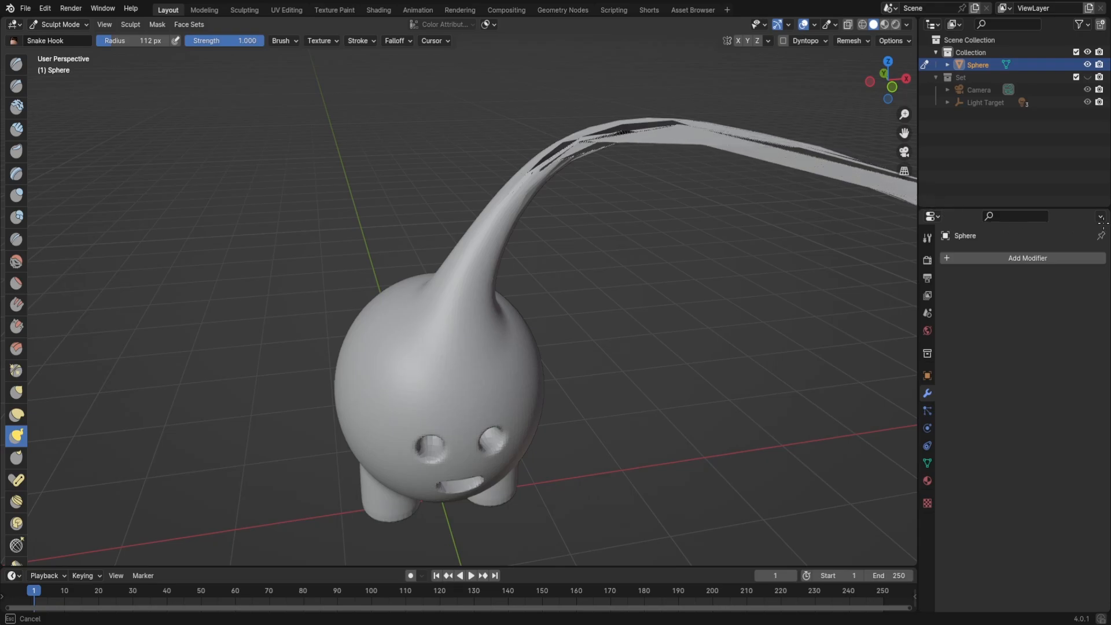
mouse_move(804, 258)
middle_down()
mouse_move(663, 239)
mouse_move(533, 268)
middle_up()
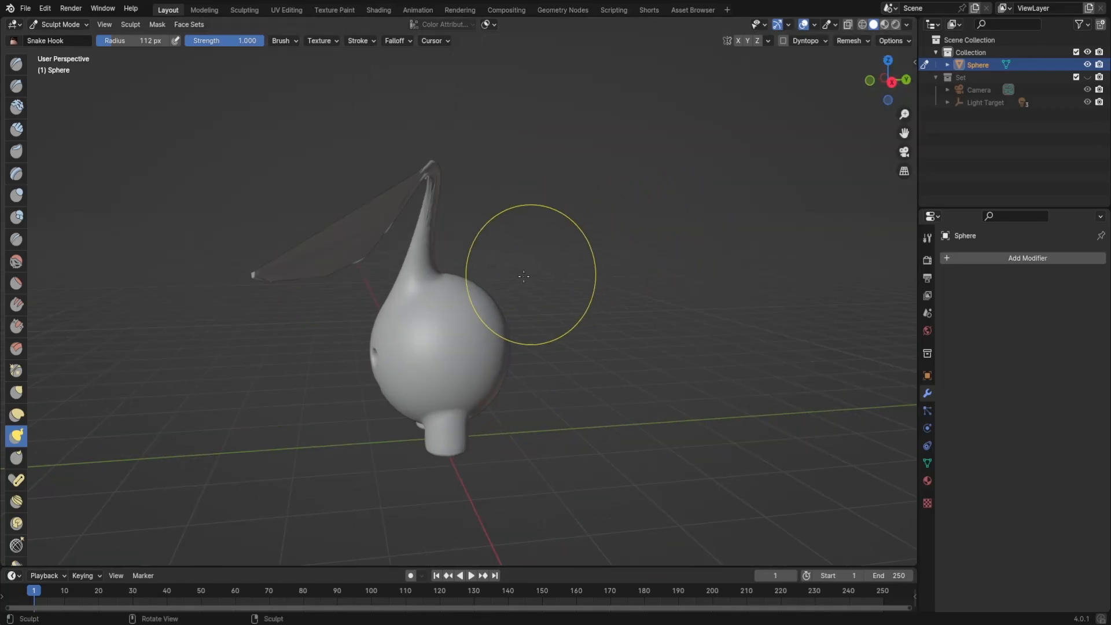
middle_drag(356, 221, 454, 228)
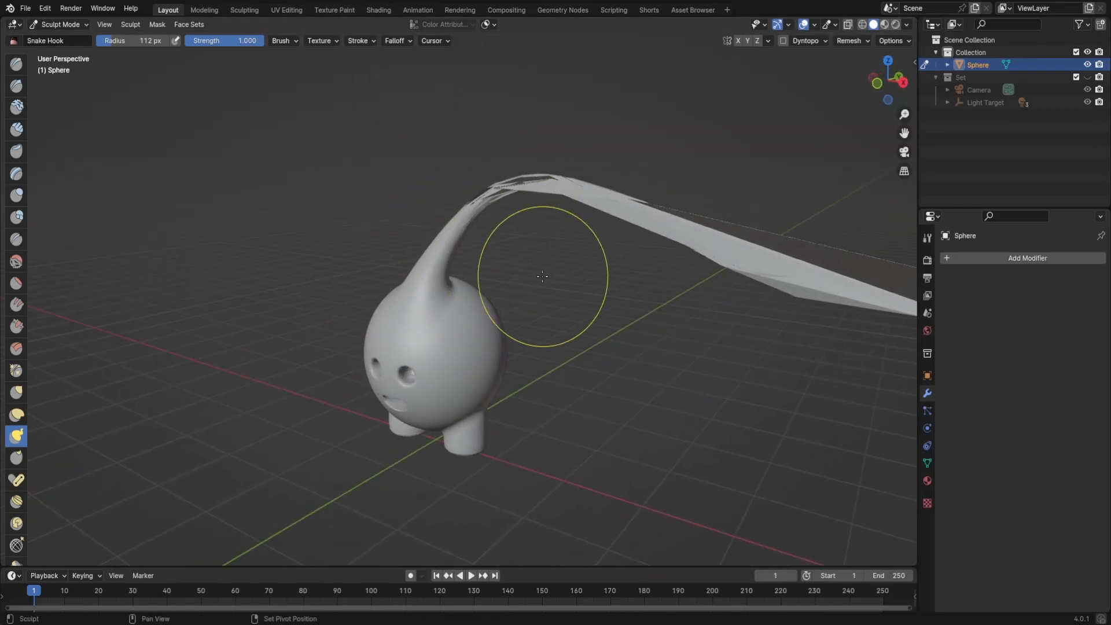
middle_drag(538, 266, 409, 244)
- Examine the stretched geometry along the long horn in Edit Mode
key(Tab)
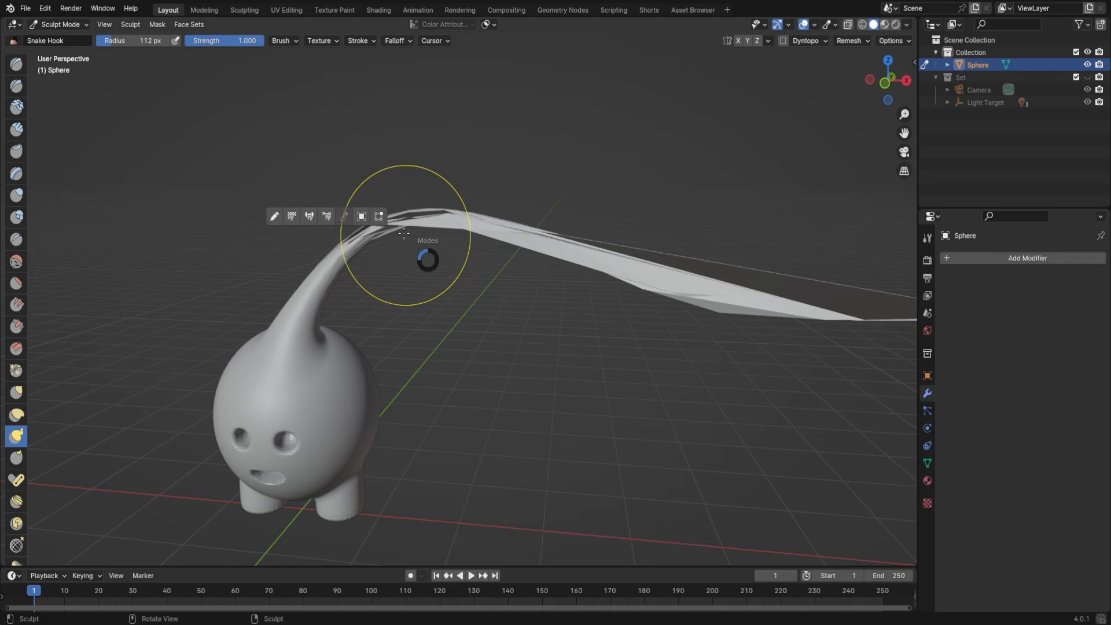
click(379, 214)
middle_drag(522, 256, 535, 257)
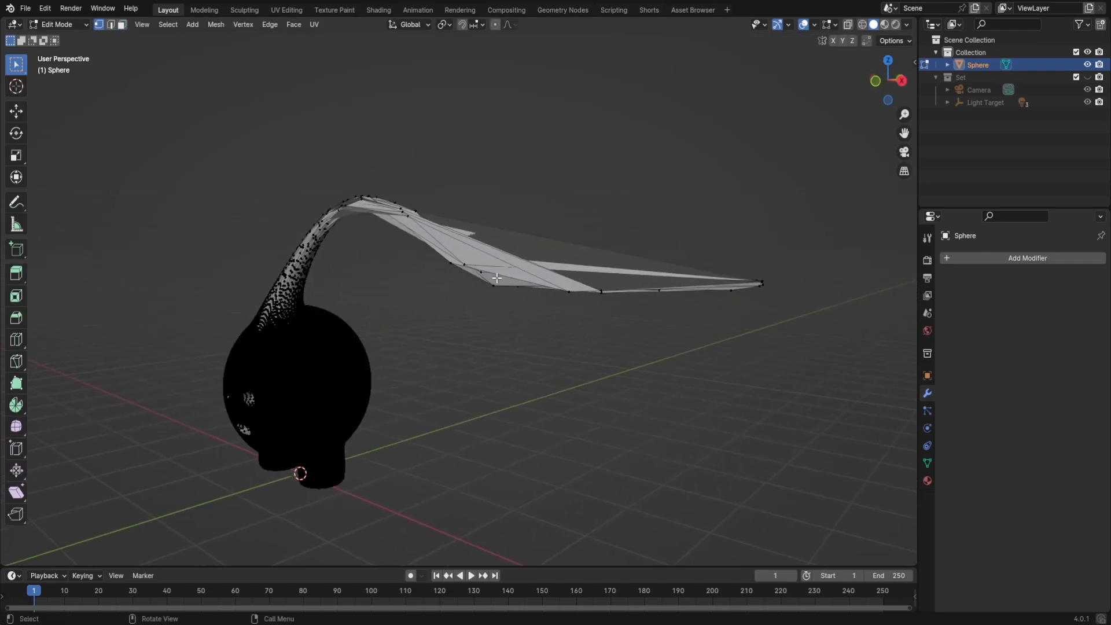
scroll(446, 295, up, 8)
scroll(256, 347, down, 5)
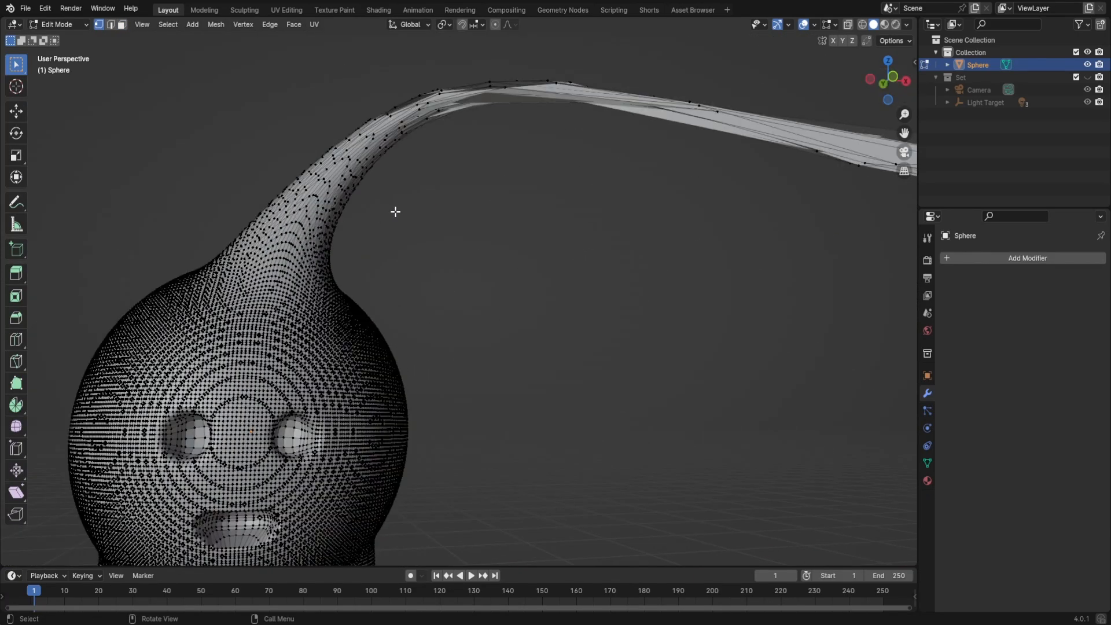
middle_drag(395, 211, 395, 320)
mouse_move(741, 341)
middle_down()
mouse_move(732, 330)
mouse_move(776, 330)
middle_up()
scroll(466, 342, down, 3)
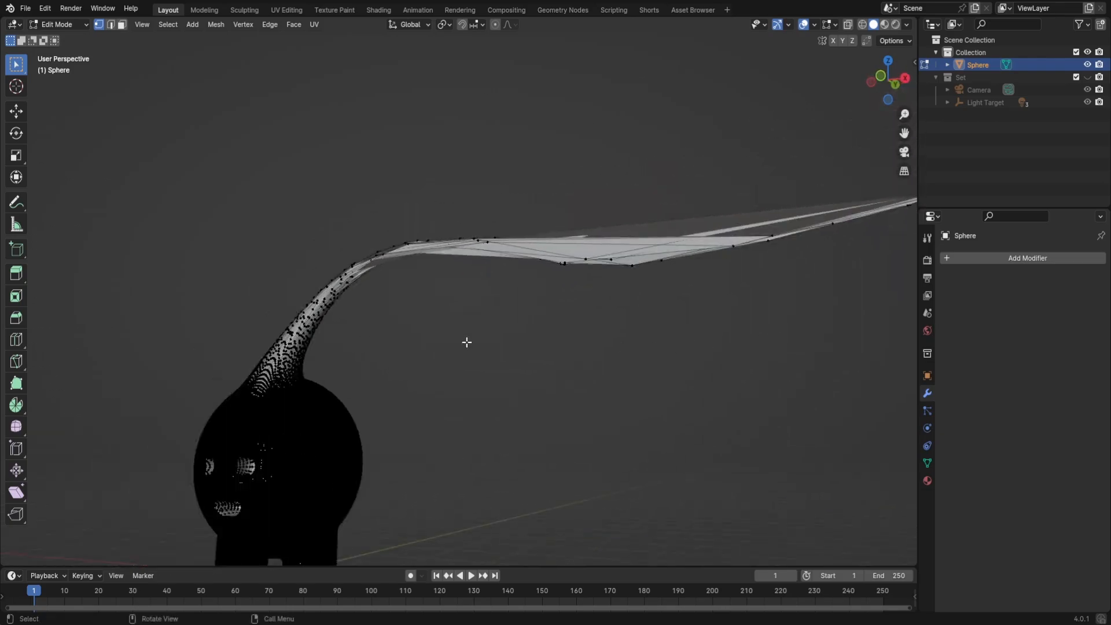
- Undo the switch to Edit Mode and the long horn pulled from the head
key(ctrl+z)
key(ctrl+z)
key(ctrl+z)
mouse_move(466, 342)
middle_down()
mouse_move(511, 375)
mouse_move(514, 420)
mouse_move(549, 369)
middle_up()
scroll(549, 369, up, 1)
scroll(549, 369, down, 1)
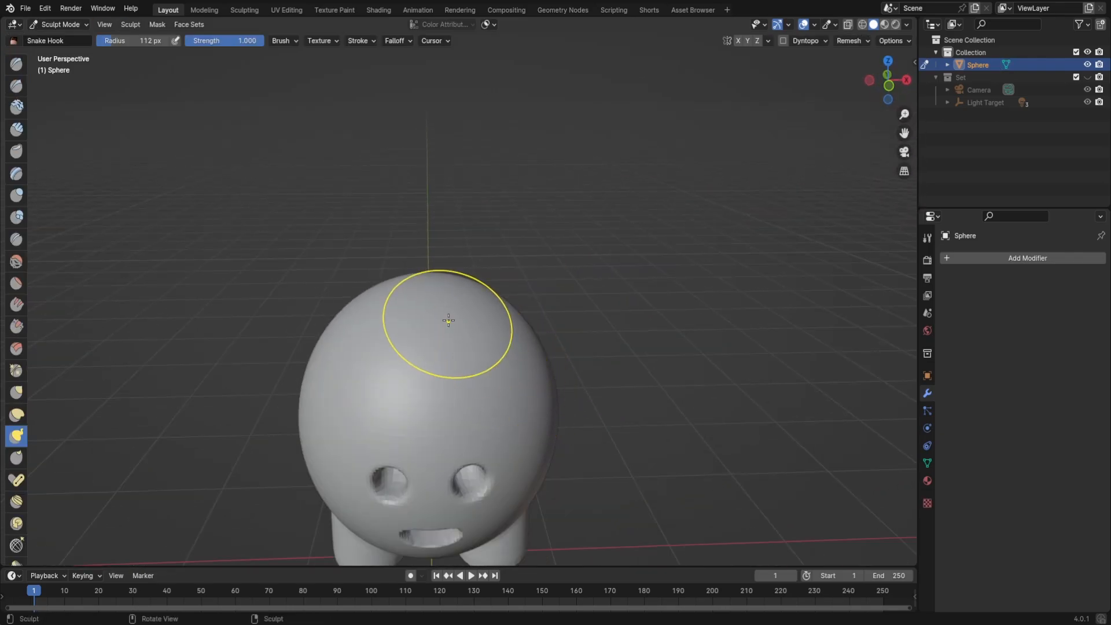
- Pull a shorter curved horn out of the top of the head and check its mesh density in Edit Mode with vertex selection
mouse_move(445, 318)
mouse_down()
mouse_move(454, 231)
mouse_move(526, 162)
mouse_move(578, 157)
mouse_up()
mouse_move(645, 266)
middle_down()
mouse_move(557, 224)
mouse_move(555, 241)
mouse_move(585, 255)
mouse_move(583, 277)
middle_up()
key(Tab)
click(532, 231)
mouse_move(533, 231)
middle_down()
mouse_move(565, 241)
mouse_move(591, 307)
mouse_move(580, 294)
middle_up()
key(1)
scroll(545, 299, up, 6)
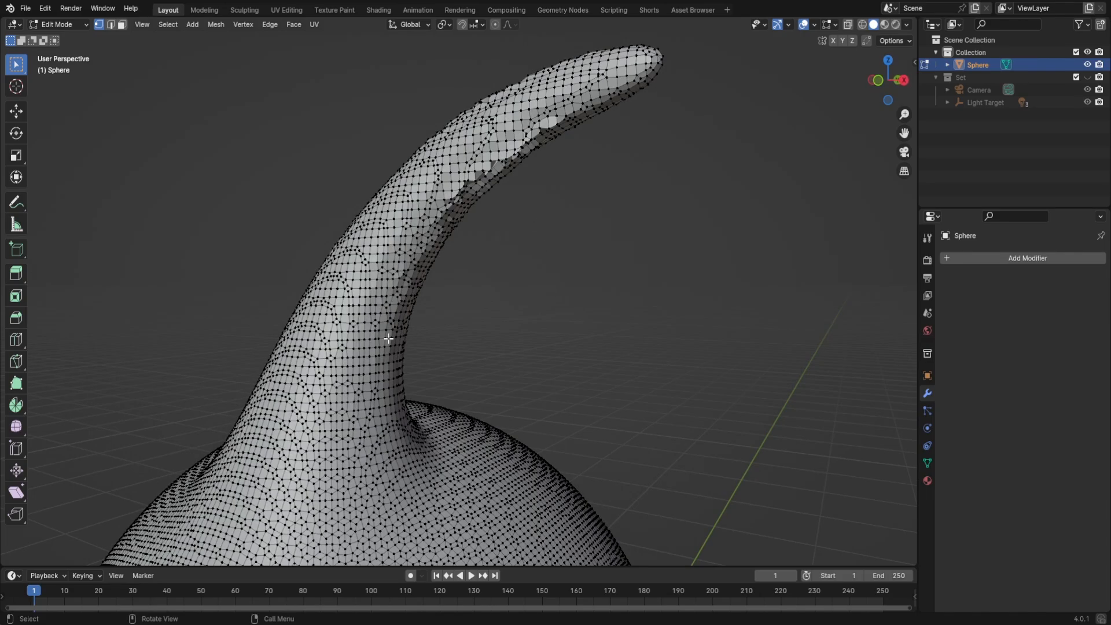
scroll(388, 339, down, 5)
middle_drag(441, 389, 519, 230)
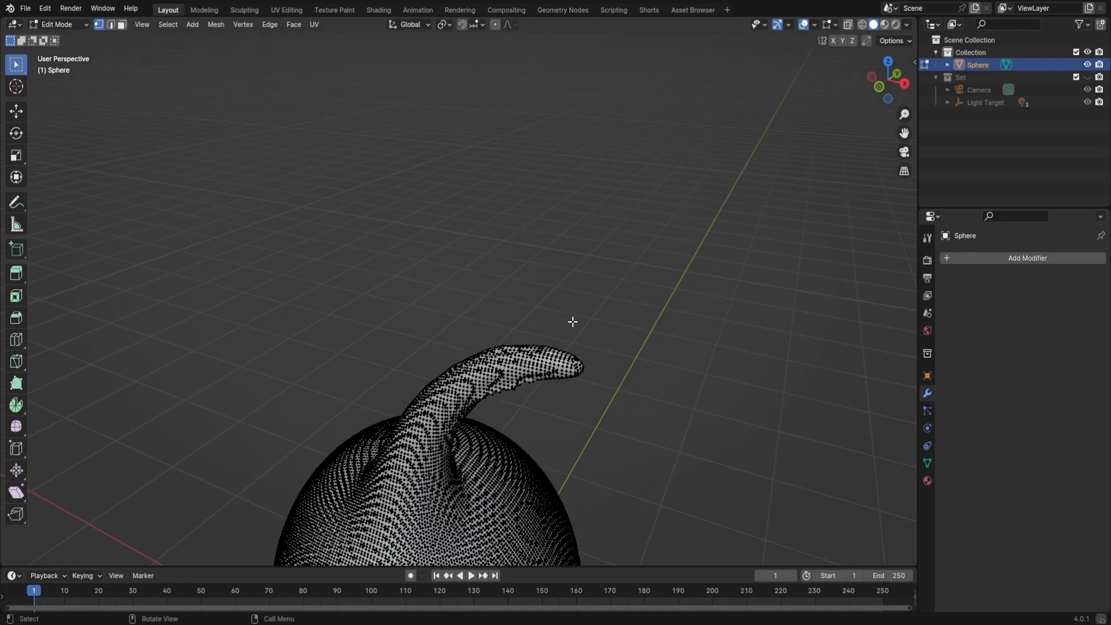
- Undo the shorter horn to return to the plain round head in Sculpt Mode
middle_drag(573, 322, 600, 302)
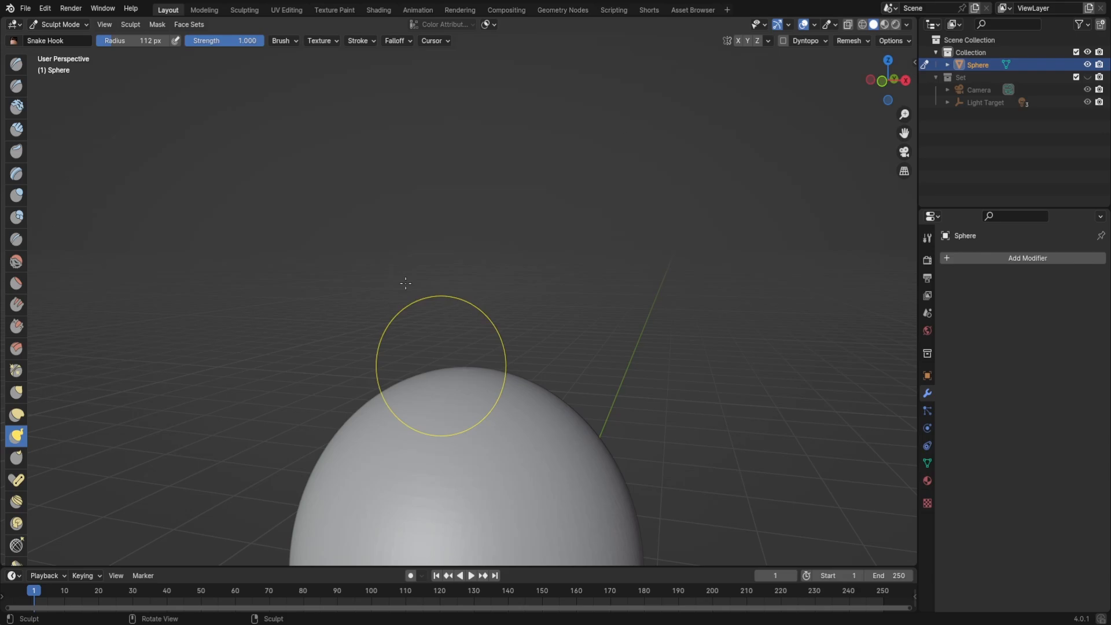
scroll(439, 359, down, 4)
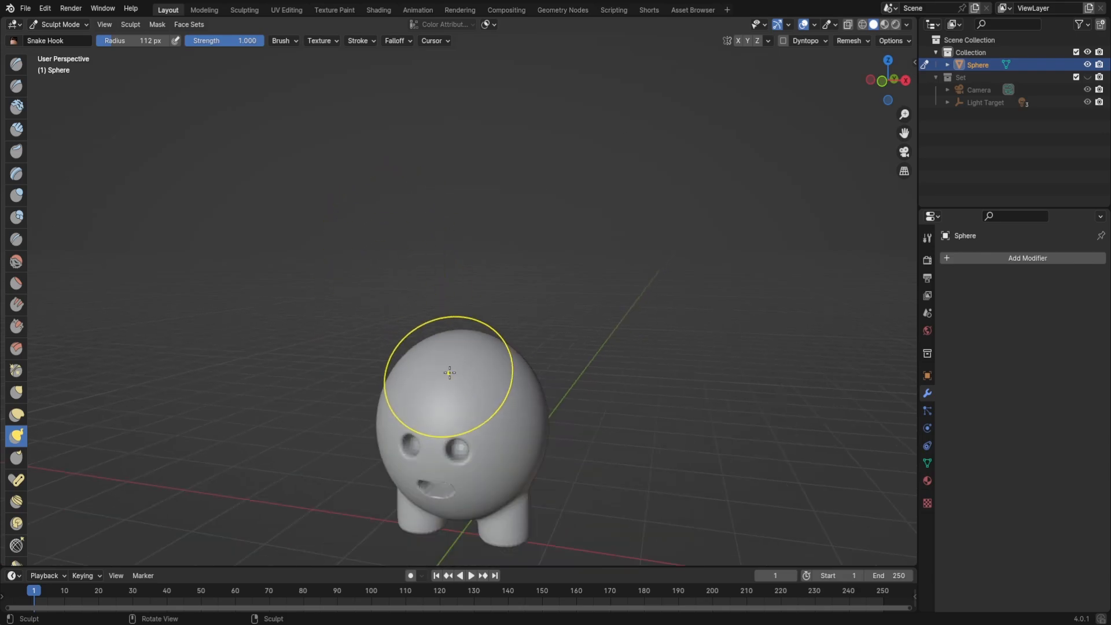
- Examine the face up close and check the stretched faces inside the eye sockets in Edit Mode
middle_drag(508, 371, 521, 368)
scroll(532, 399, up, 7)
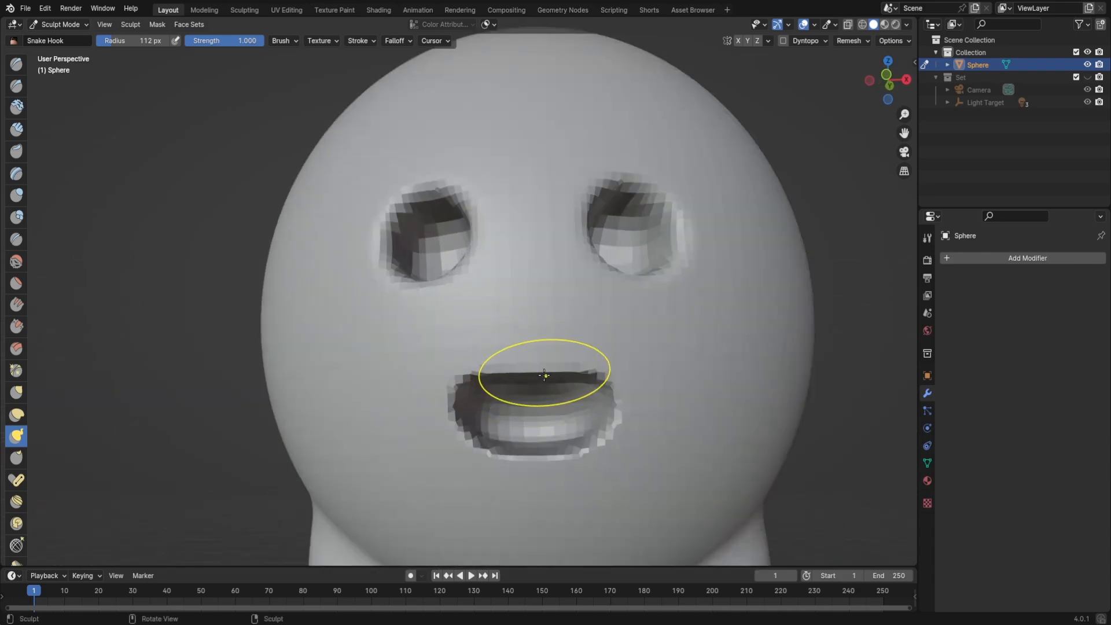
scroll(544, 376, down, 4)
scroll(550, 356, up, 3)
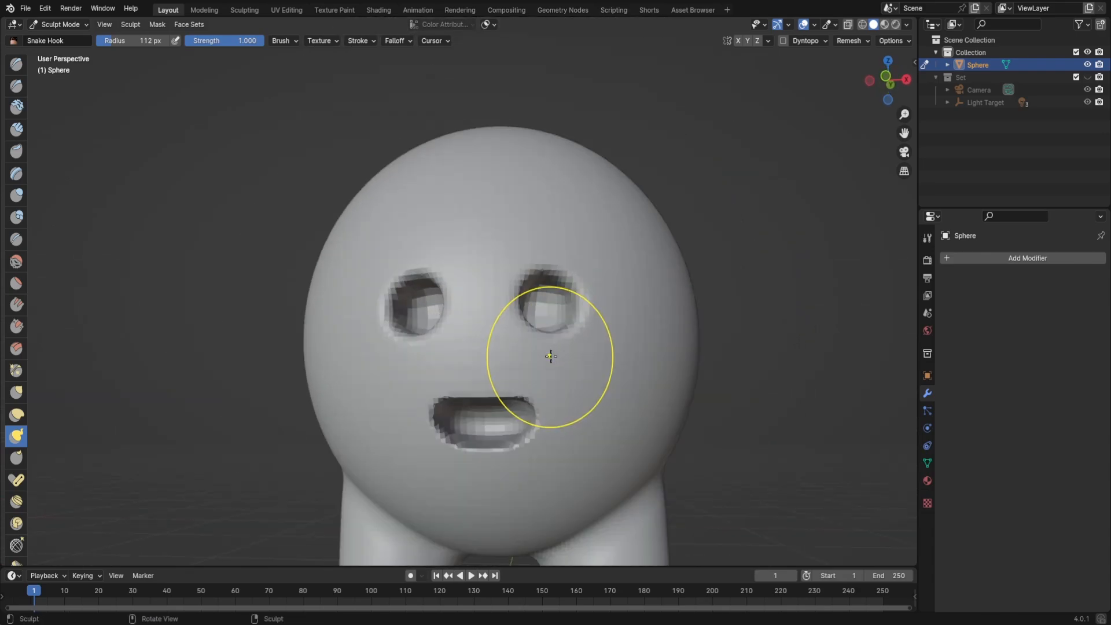
key(Tab)
scroll(524, 280, up, 5)
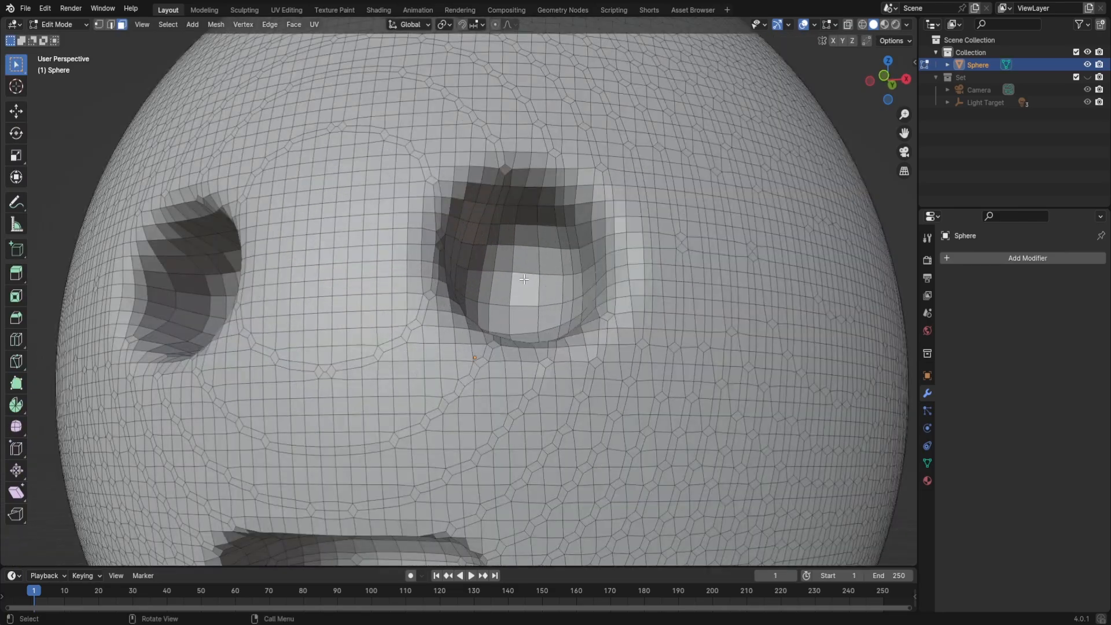
- Remesh the body in Sculpt Mode and check the eye sockets' new mesh in Edit Mode
key(ctrl+Tab)
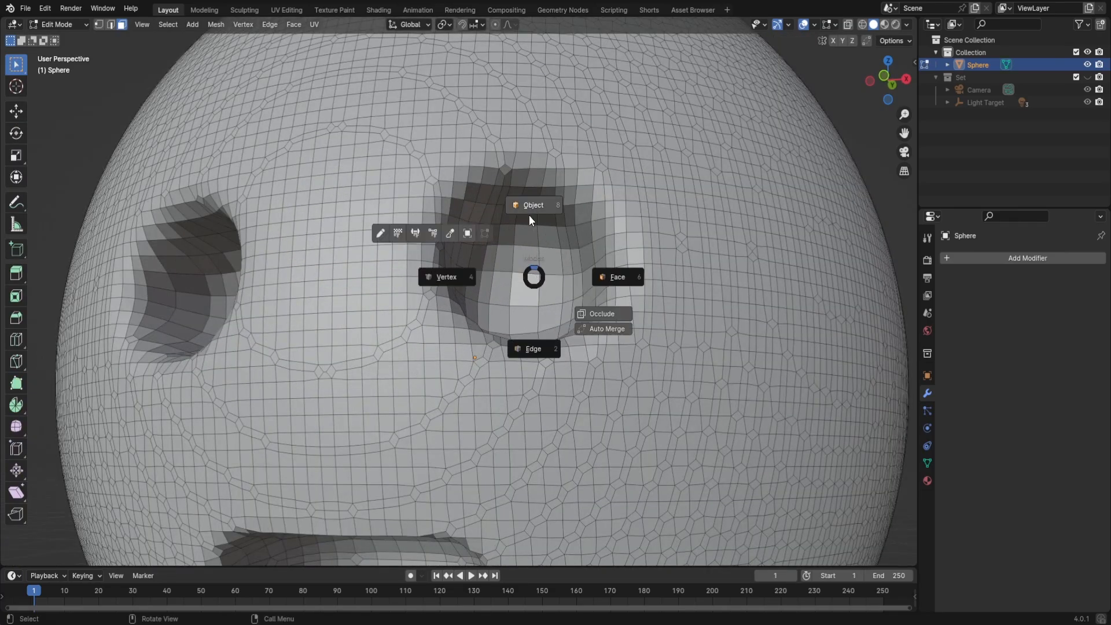
click(454, 234)
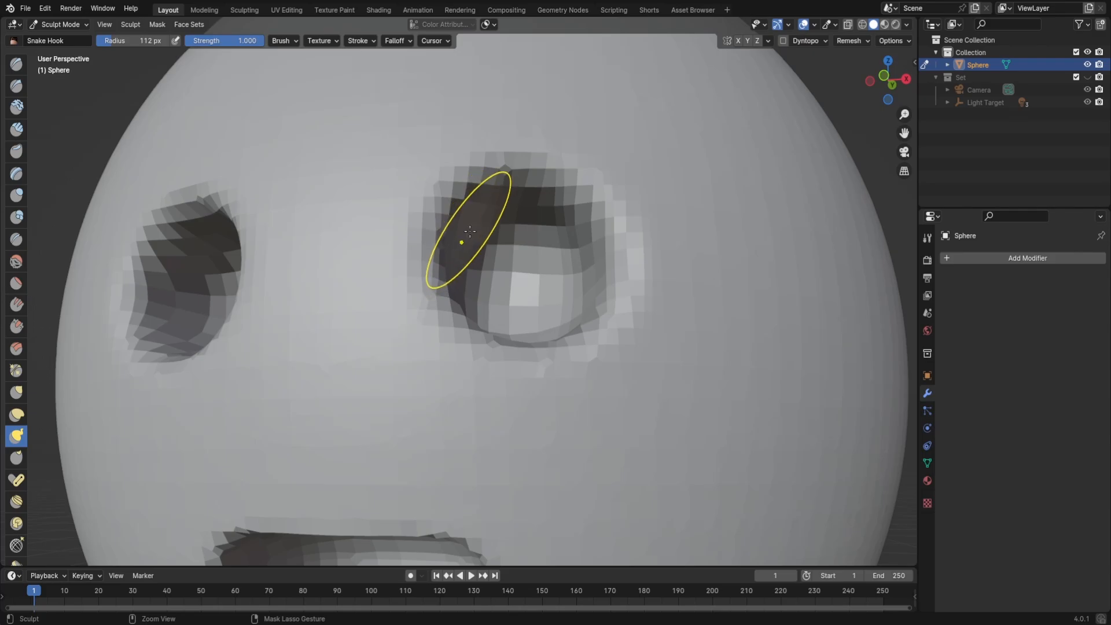
key(ctrl+Tab)
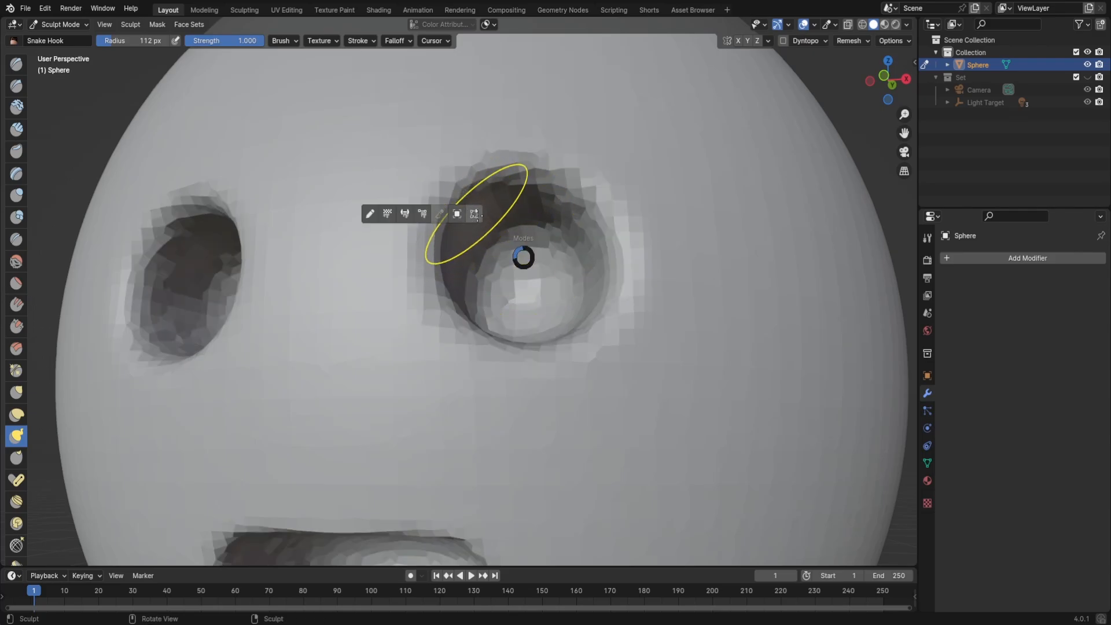
click(485, 220)
middle_drag(525, 288, 585, 365)
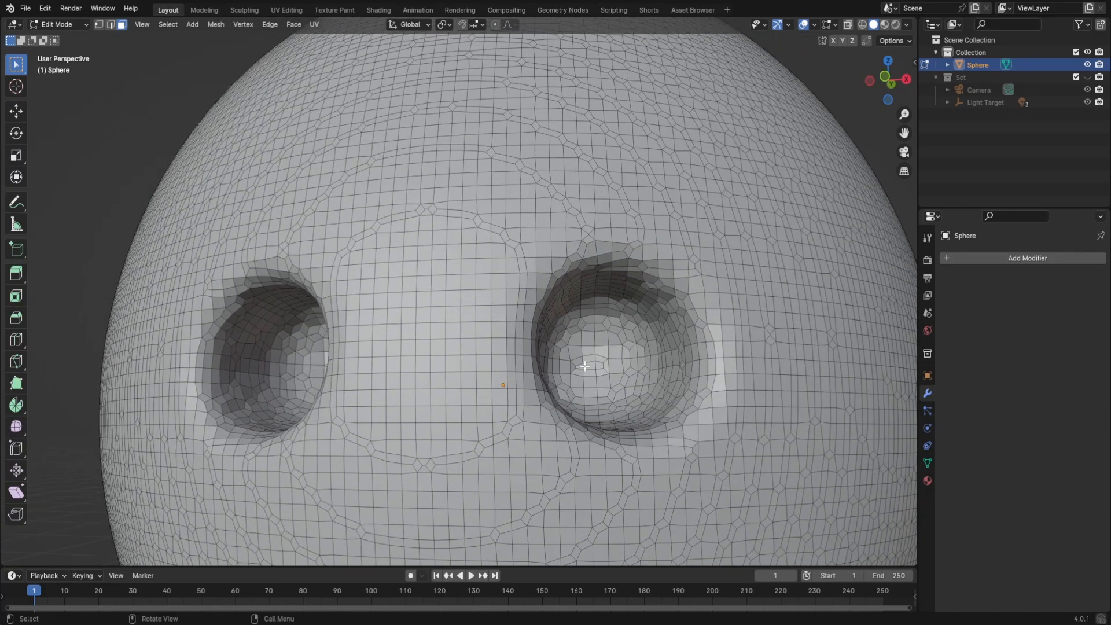
- Switch to Object Mode and view the whole character from the front
key(Tab)
scroll(625, 384, down, 8)
middle_drag(548, 433, 518, 369)
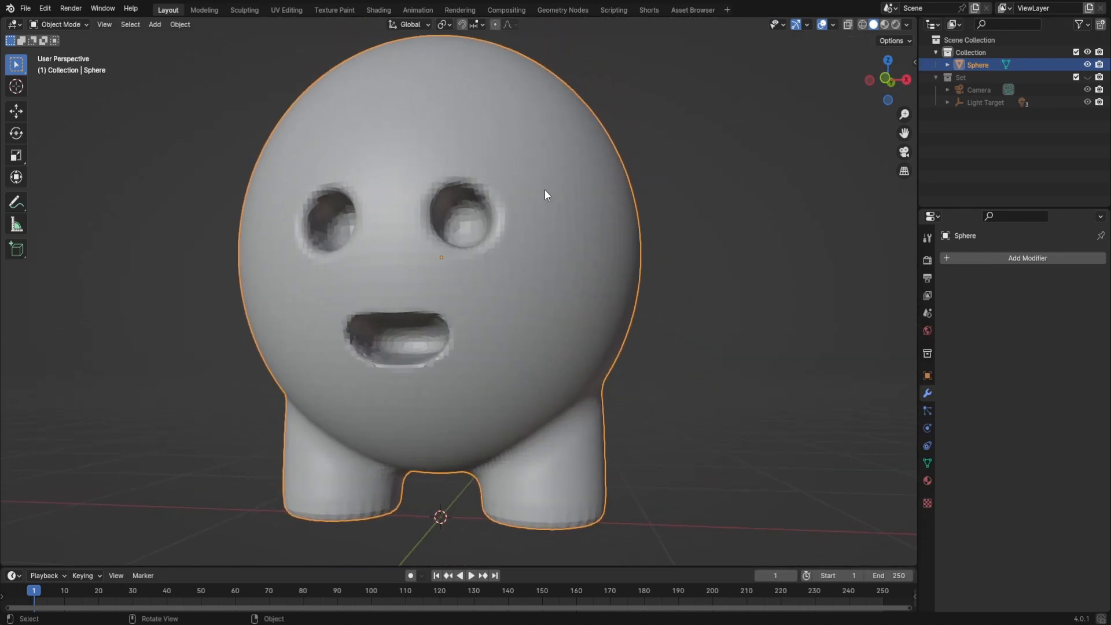
shift+middle_drag(544, 190, 602, 214)
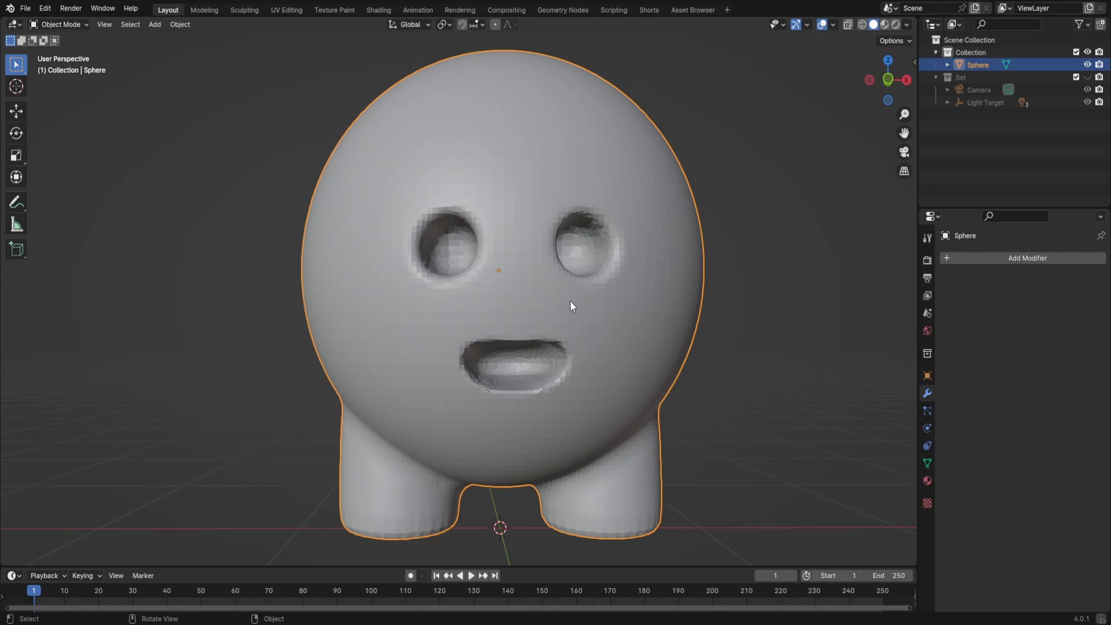
- View the character from its side and open the VDM Brush Baker settings
middle_drag(553, 318, 431, 298)
scroll(550, 333, up, 4)
scroll(550, 331, down, 10)
key(n)
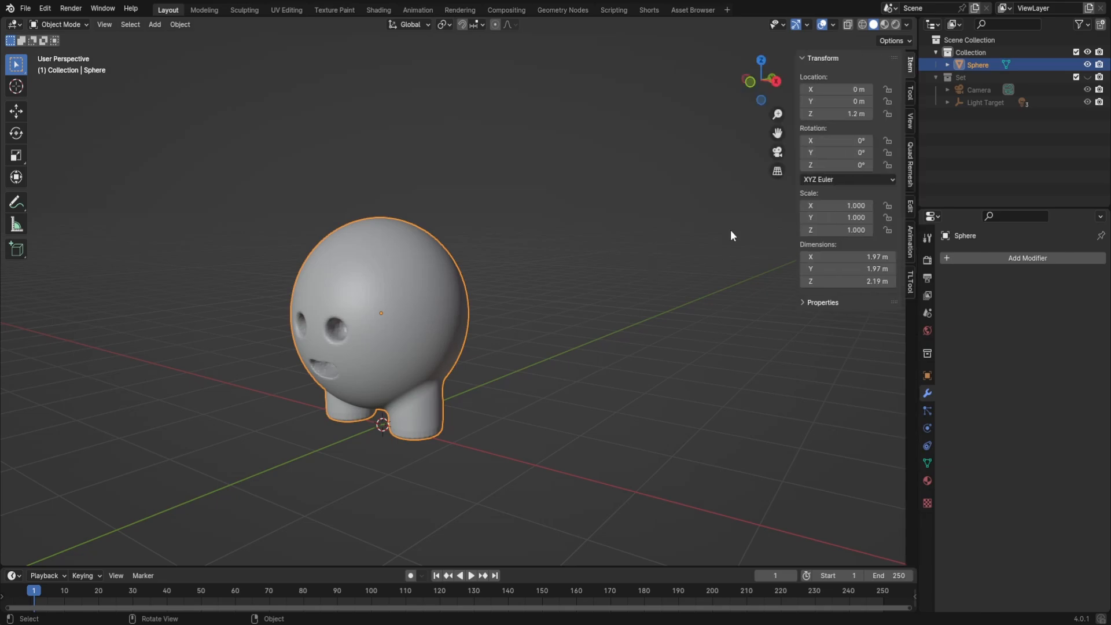
click(911, 93)
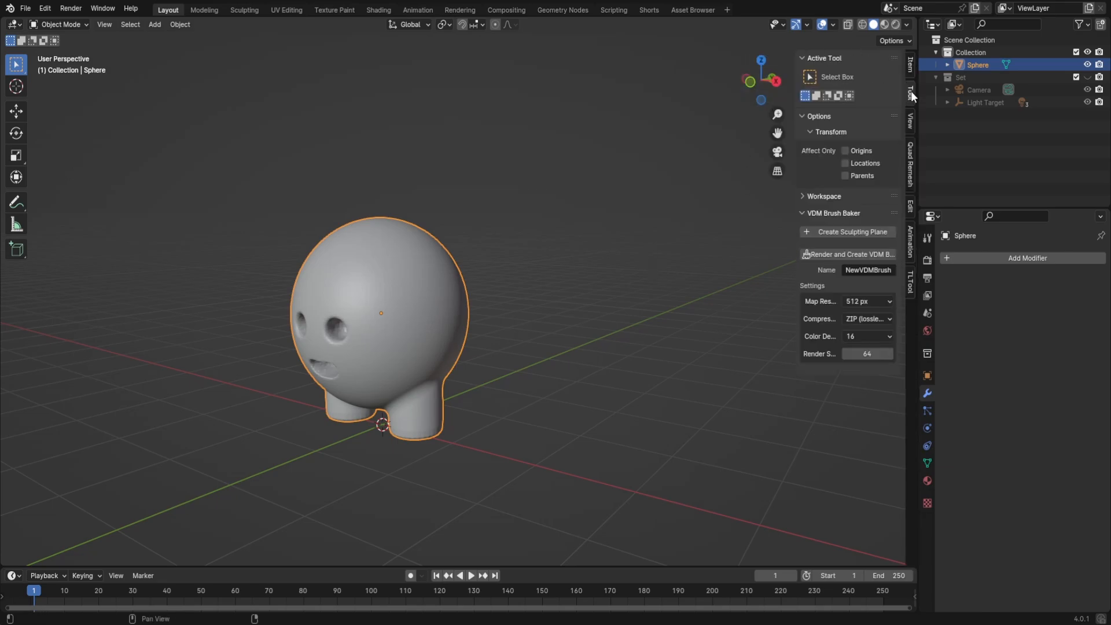
- Create a VDM sculpting plane and move it 3 m along X, beside the character
click(828, 231)
mouse_move(551, 296)
middle_down()
mouse_move(501, 445)
mouse_move(404, 442)
middle_up()
shift+middle_drag(617, 493, 501, 374)
scroll(440, 373, down, 2)
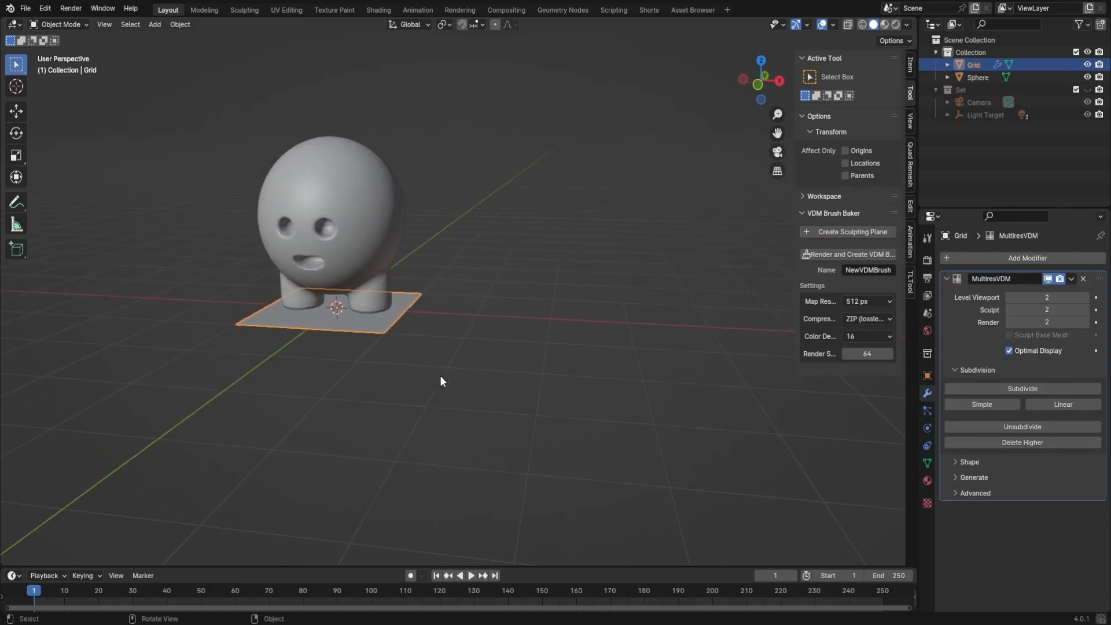
key(g)
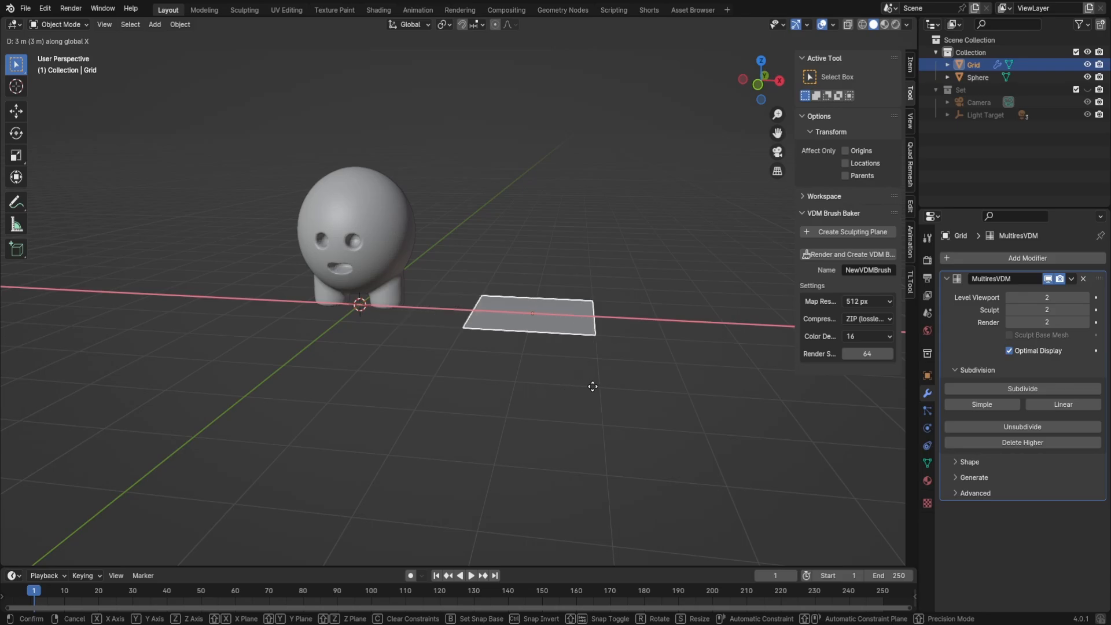
click(592, 386)
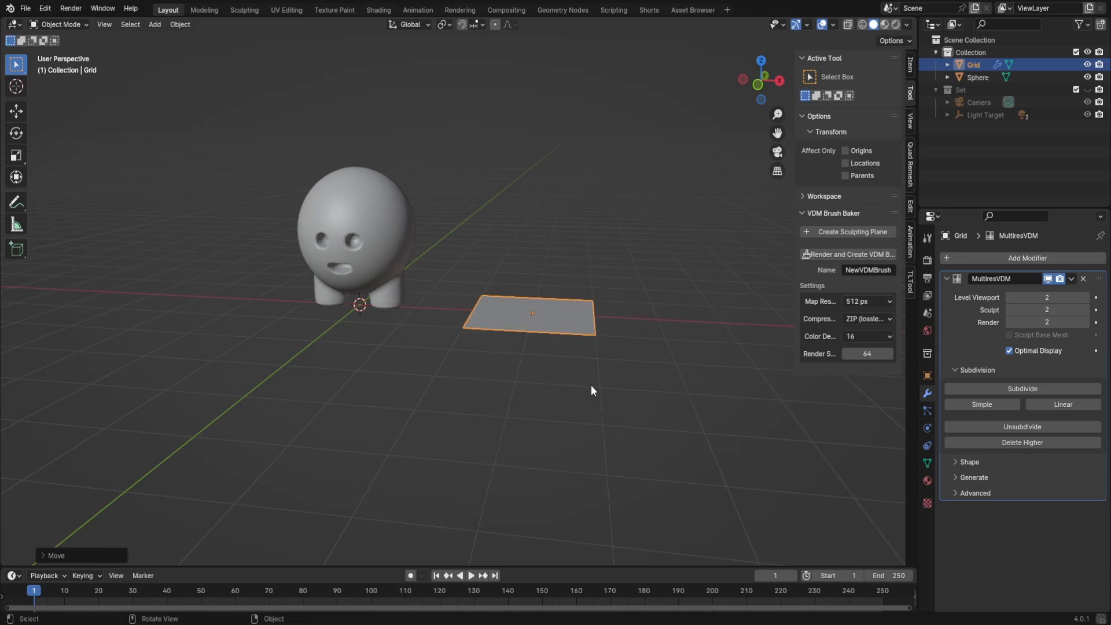
- Switch the sculpting plane to Sculpt Mode, view it from the top and choose the Clay Strips brush
key(ctrl+Tab)
click(508, 343)
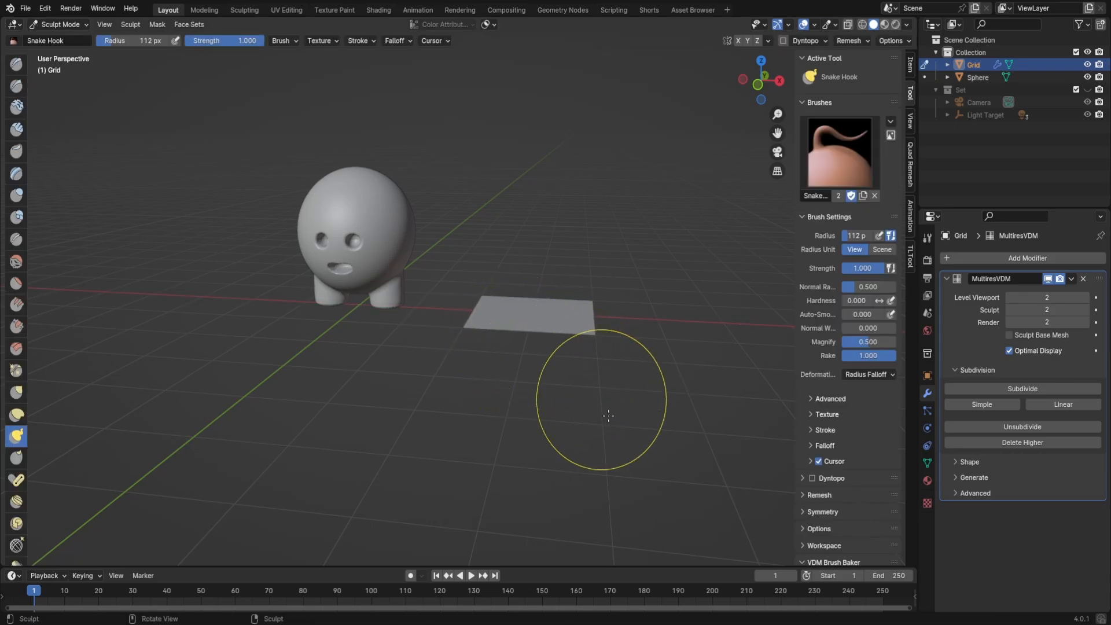
key(KP_7)
scroll(565, 303, up, 5)
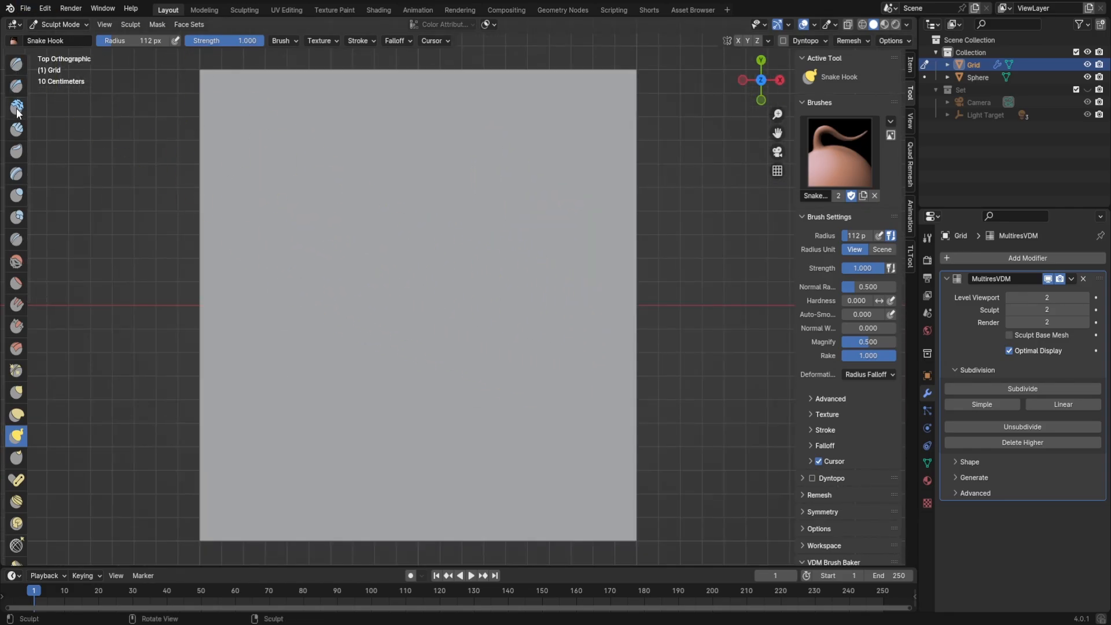
click(17, 129)
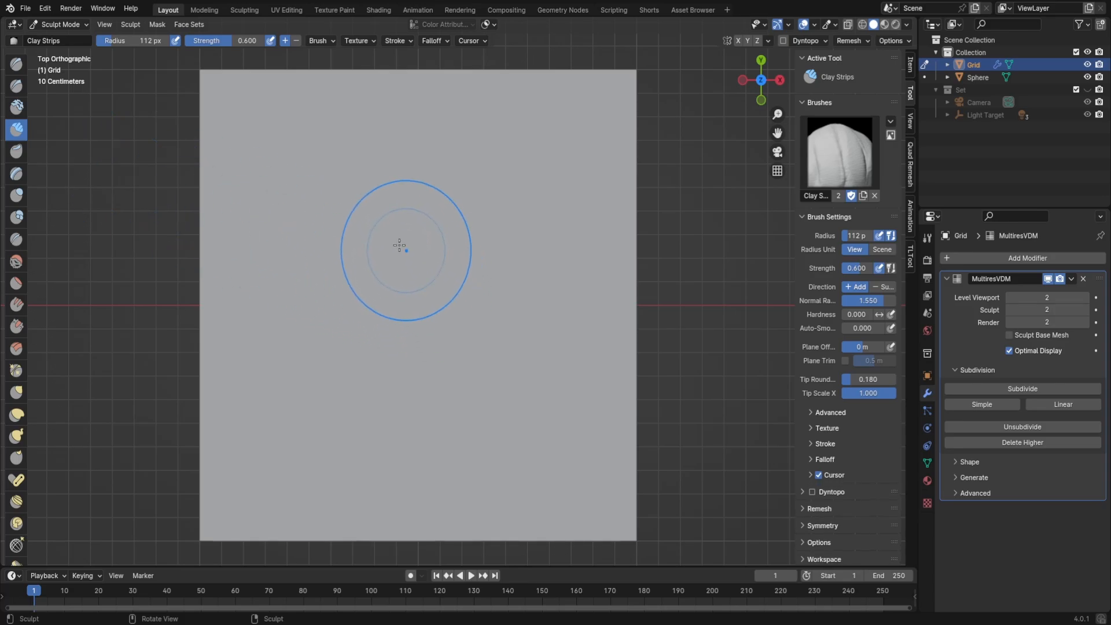
key(f)
click(340, 232)
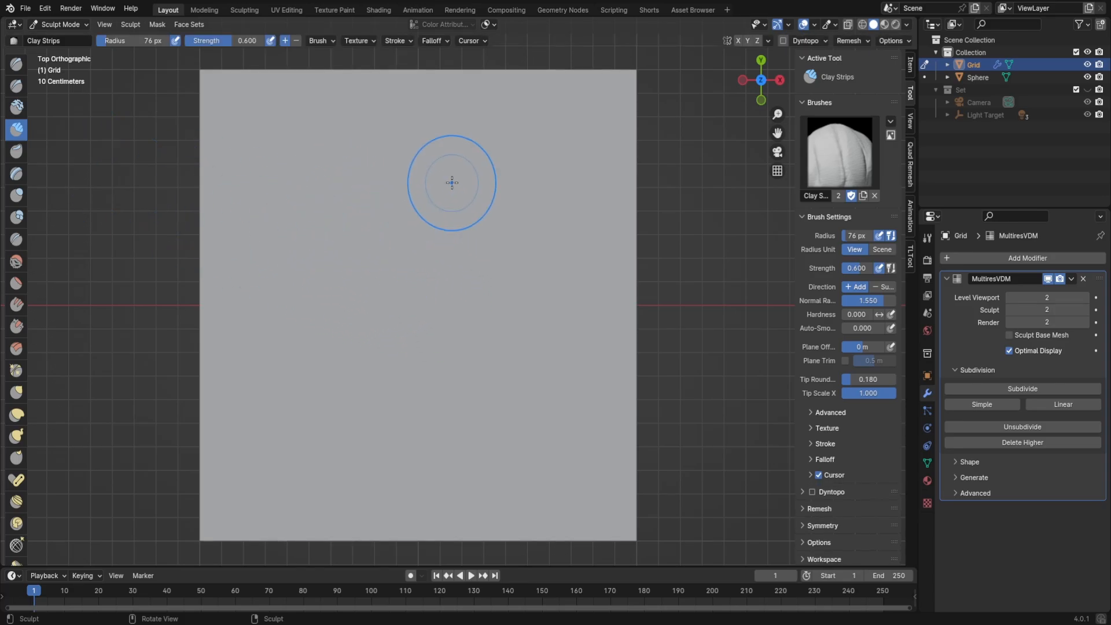
drag(423, 189, 358, 262)
drag(290, 346, 296, 353)
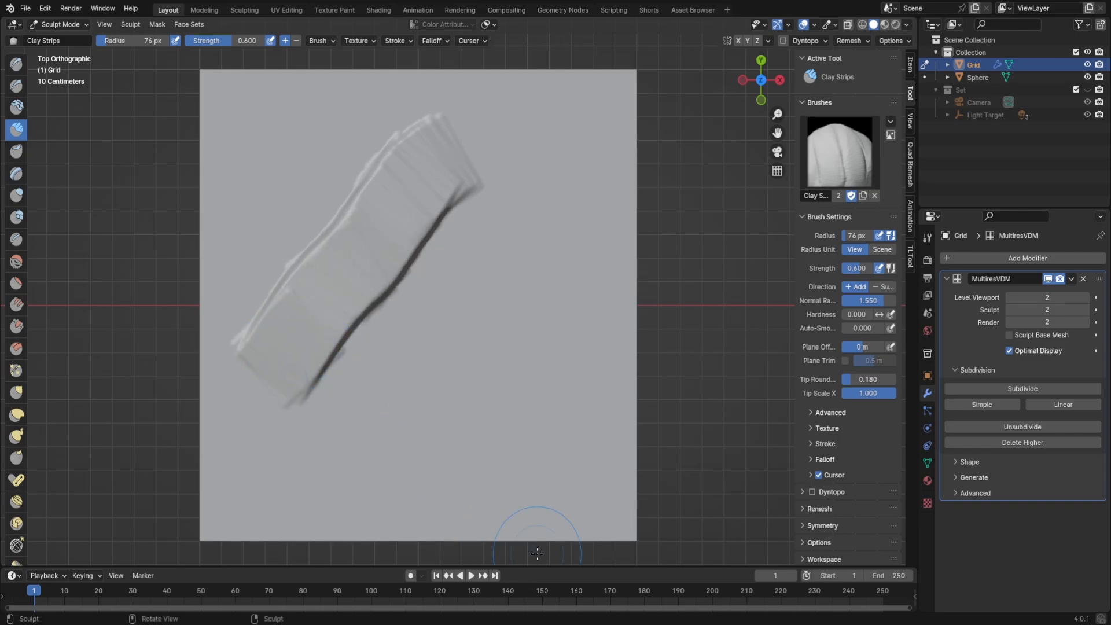
mouse_move(524, 202)
mouse_down()
mouse_move(379, 397)
mouse_move(392, 410)
mouse_up()
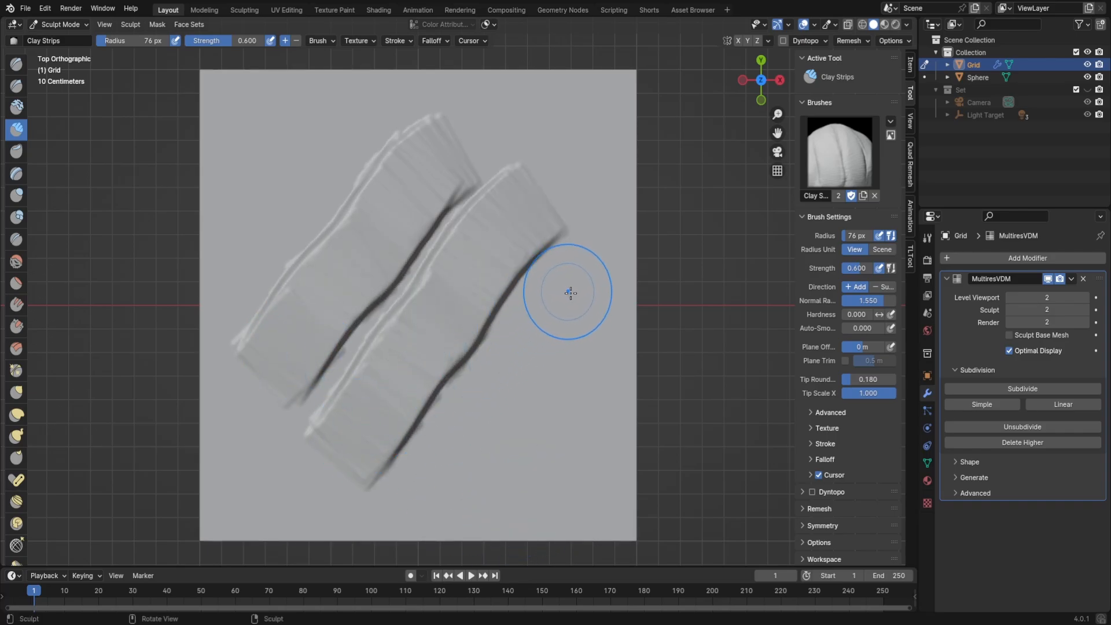
key(ctrl+z)
key(ctrl+z)
key(ctrl+z)
key(ctrl+z)
key(ctrl+z)
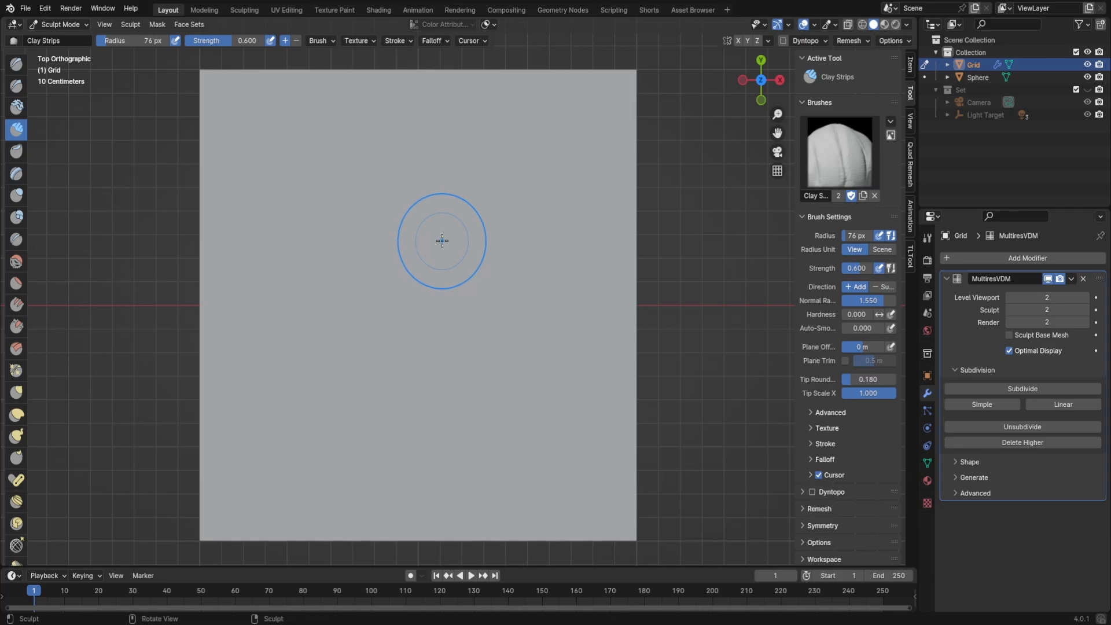
- Build up overlapping diagonal, vertical and horizontal strips across the plane with Clay Strips at a 50 px radius
key(f)
click(427, 235)
drag(420, 167, 326, 283)
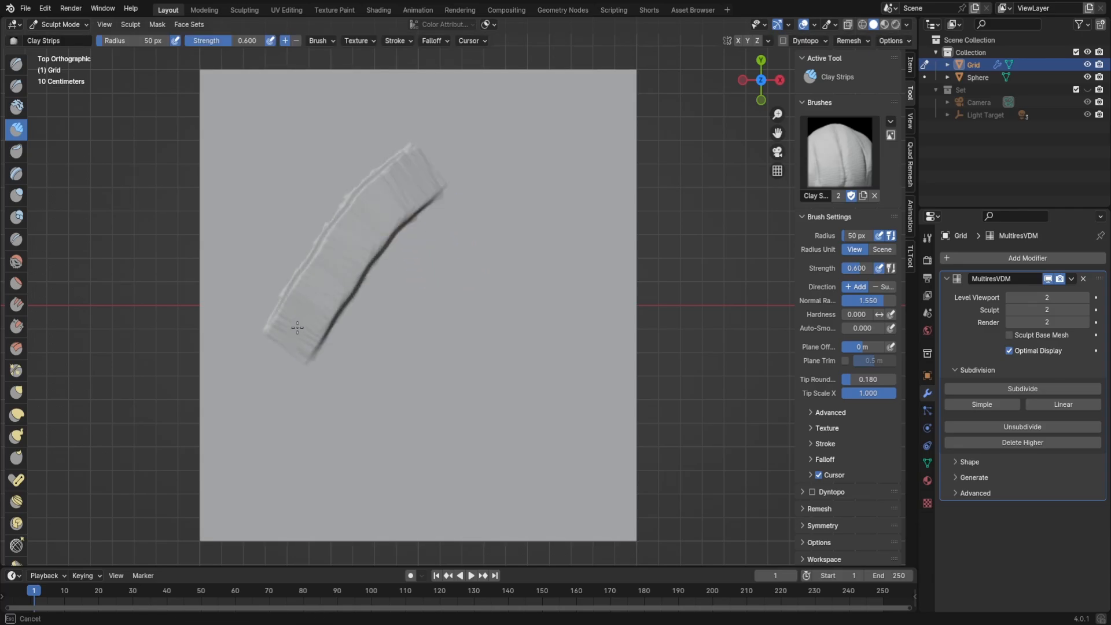
drag(297, 328, 288, 338)
drag(494, 195, 494, 220)
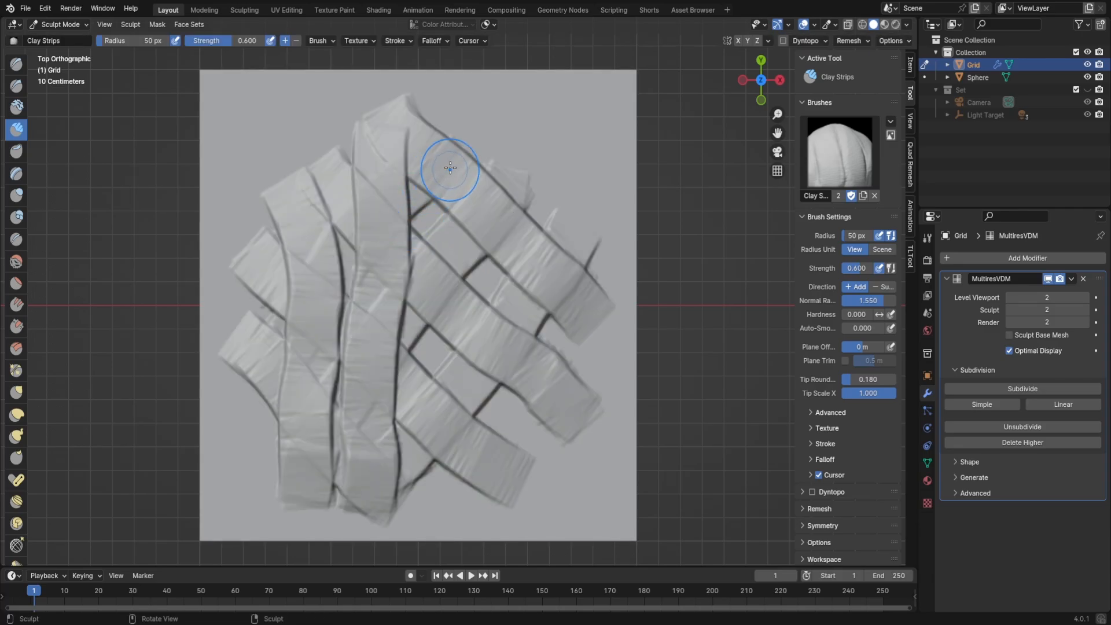
mouse_move(449, 169)
mouse_down()
mouse_move(454, 289)
mouse_move(429, 521)
mouse_up()
mouse_move(524, 167)
mouse_down()
mouse_move(527, 329)
mouse_move(511, 510)
mouse_up()
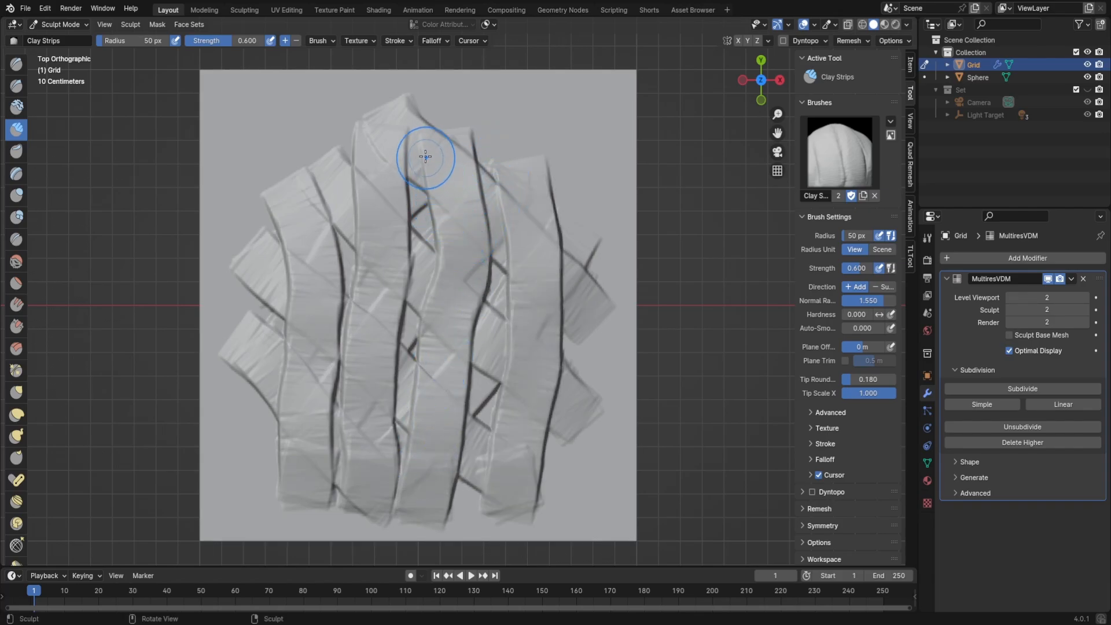
drag(570, 198, 595, 255)
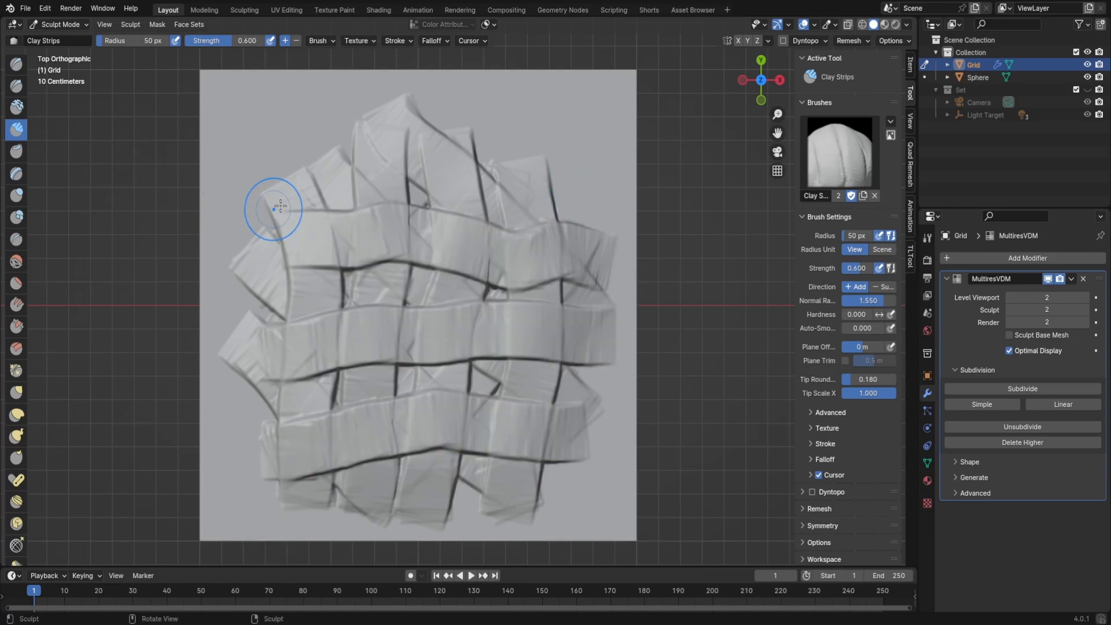
- Enlarge the brush radius to 156 px and smooth the crossing strips on the plane
key(f)
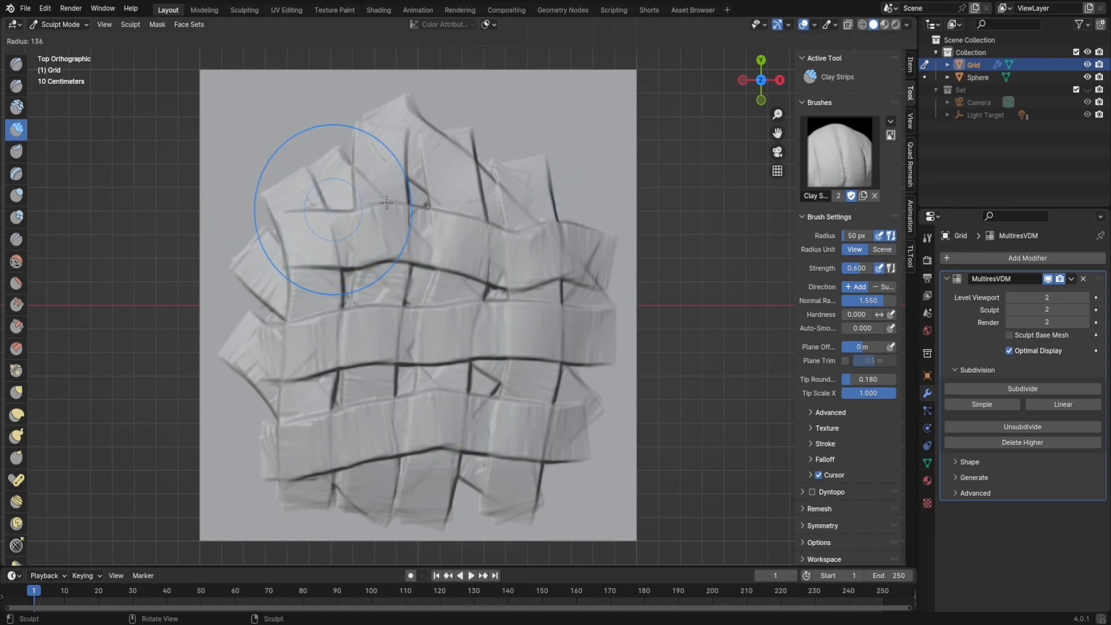
click(422, 209)
mouse_move(431, 197)
shift+mouse_down()
mouse_move(394, 243)
mouse_move(318, 266)
mouse_move(454, 316)
shift+mouse_up()
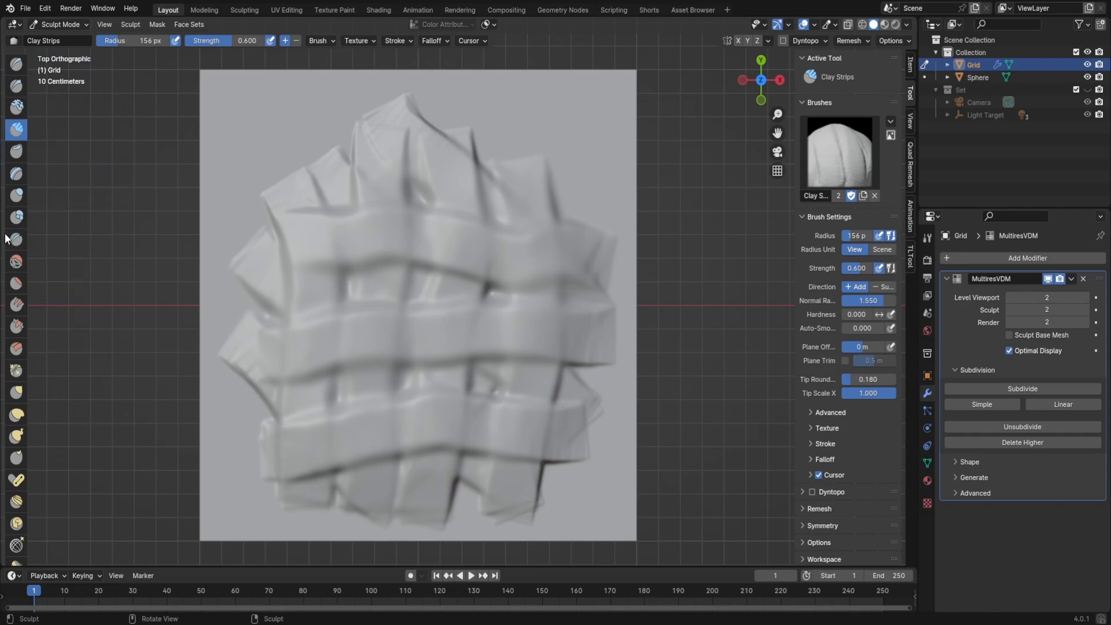
- Carve grooves between the strips with the Crease brush at a 40 px radius to separate them into blocks
click(16, 239)
key(f)
click(364, 184)
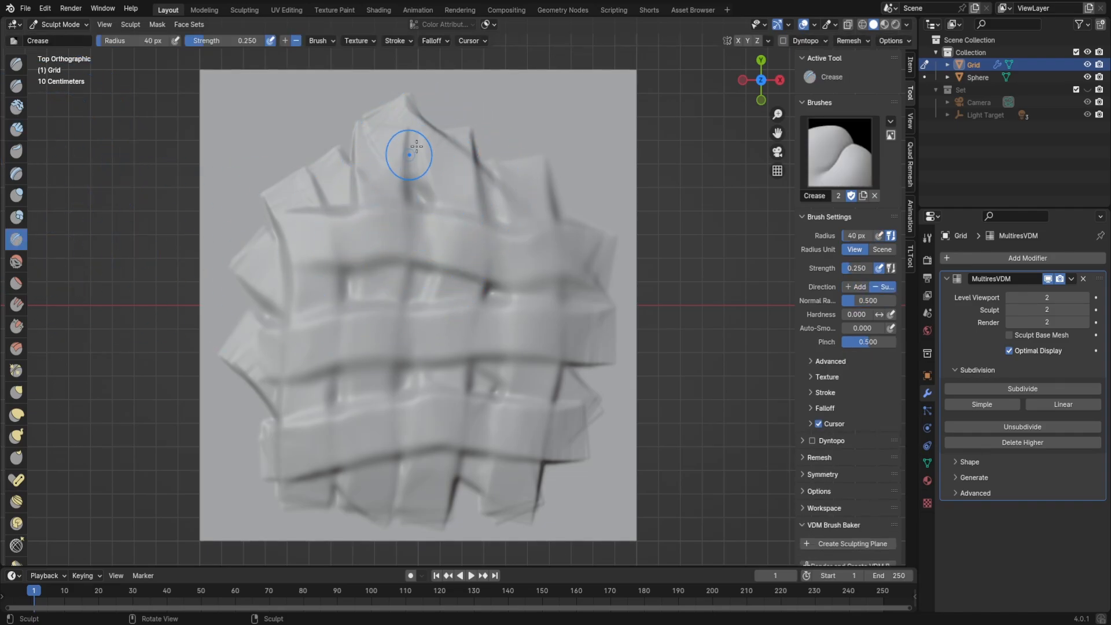
mouse_move(425, 136)
mouse_down()
mouse_move(420, 314)
mouse_move(399, 383)
mouse_up()
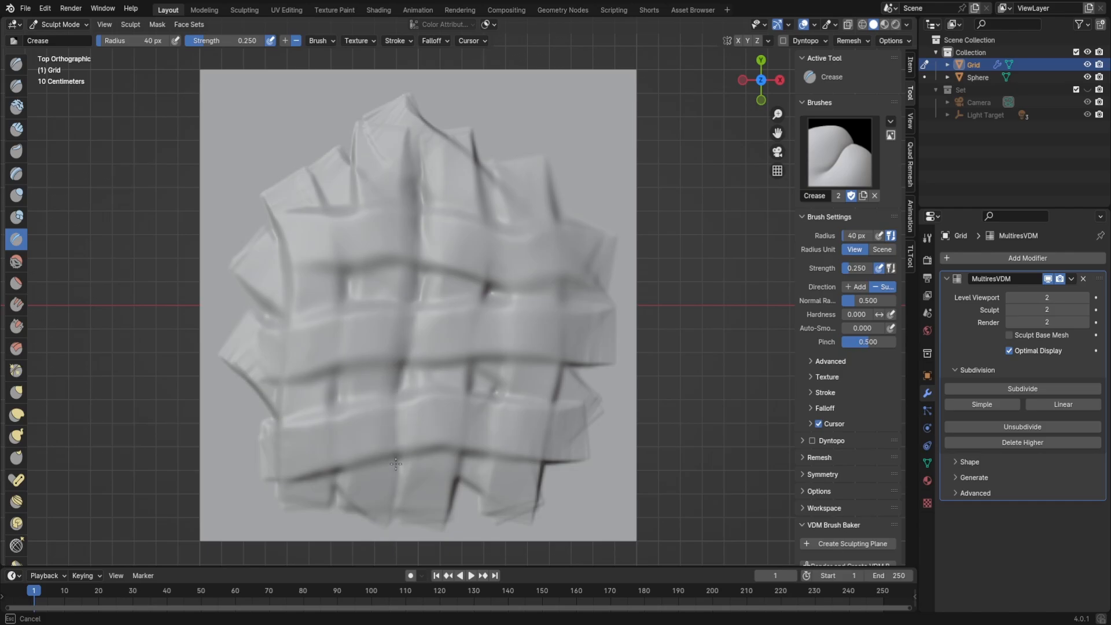
key(ctrl+z)
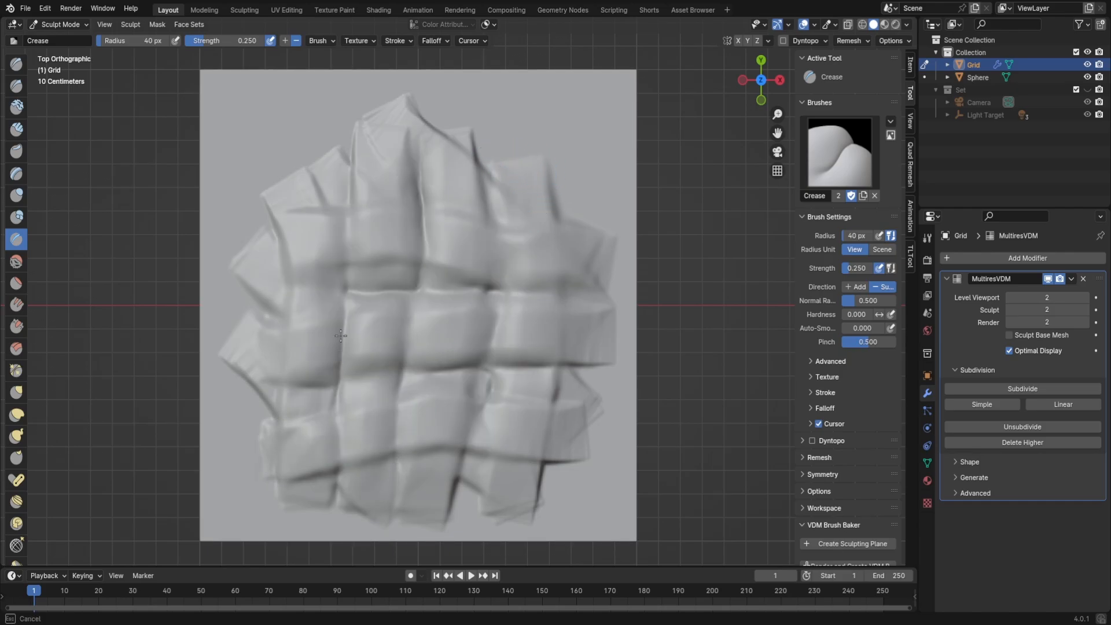
- Flatten the surfaces of the blocks with the Scrape brush at a 72 px radius
click(16, 326)
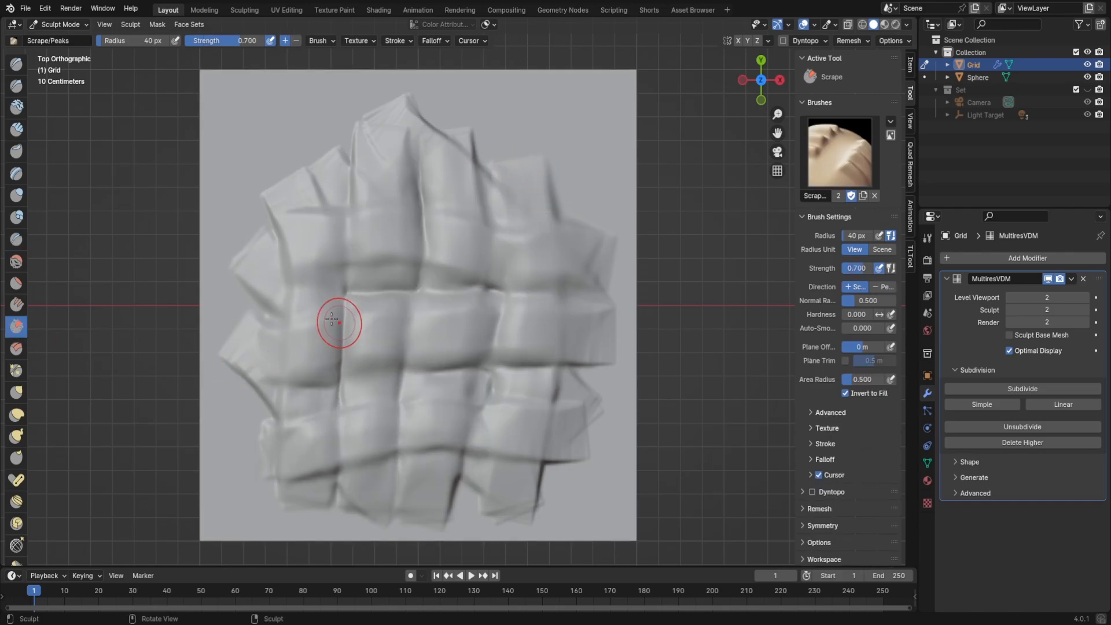
key(f)
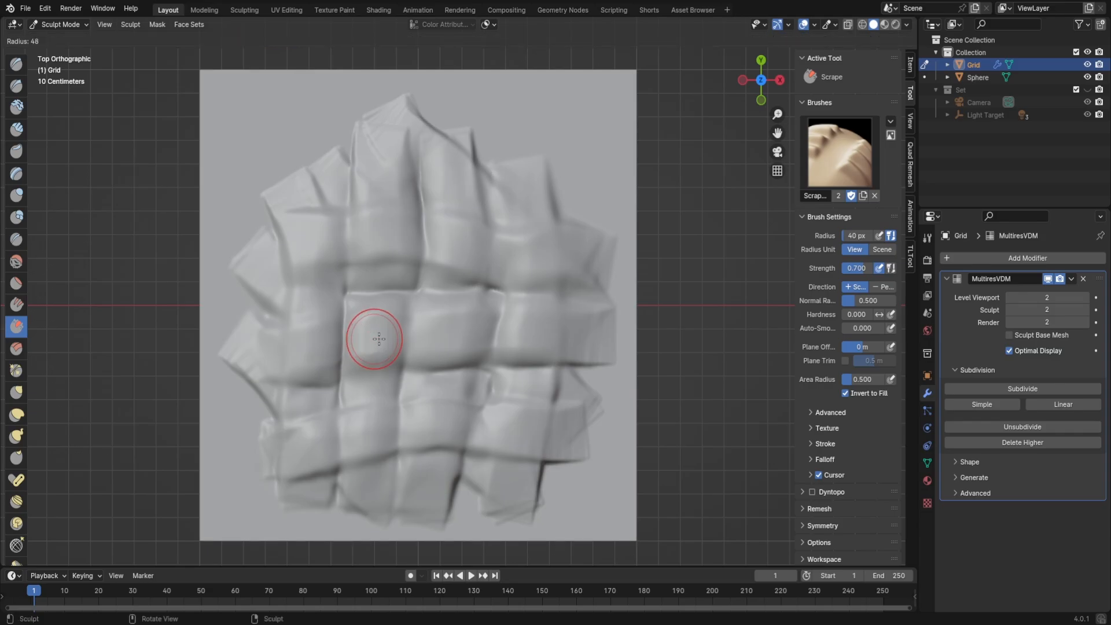
click(412, 324)
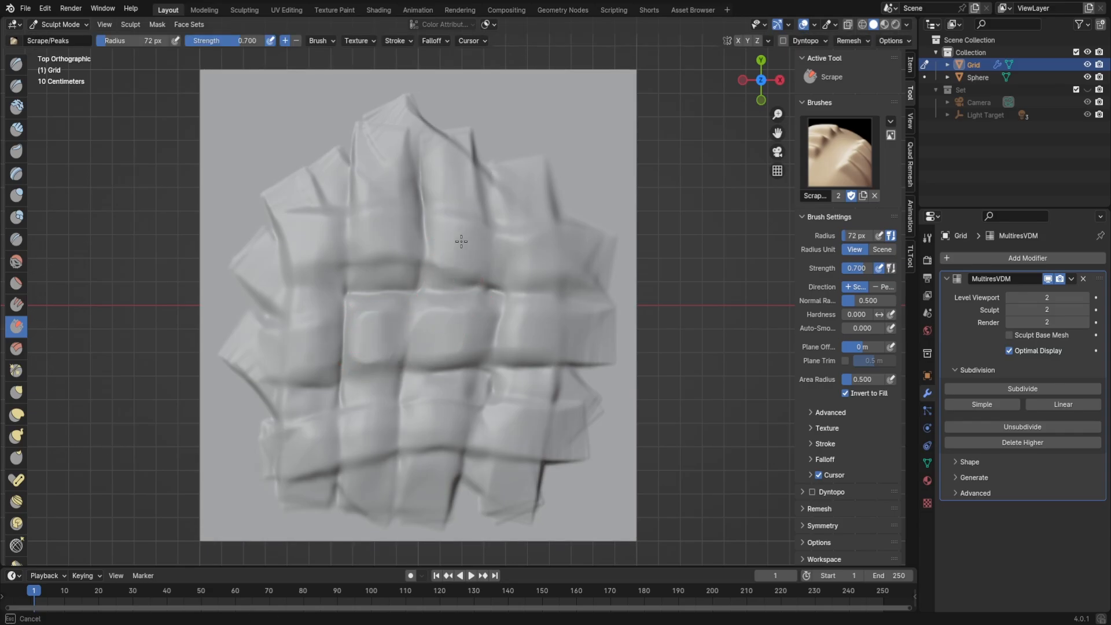
drag(461, 241, 472, 258)
scroll(503, 405, up, 2)
scroll(505, 405, down, 2)
drag(240, 249, 255, 270)
shift+middle_drag(482, 300, 499, 210)
shift+middle_drag(350, 171, 342, 214)
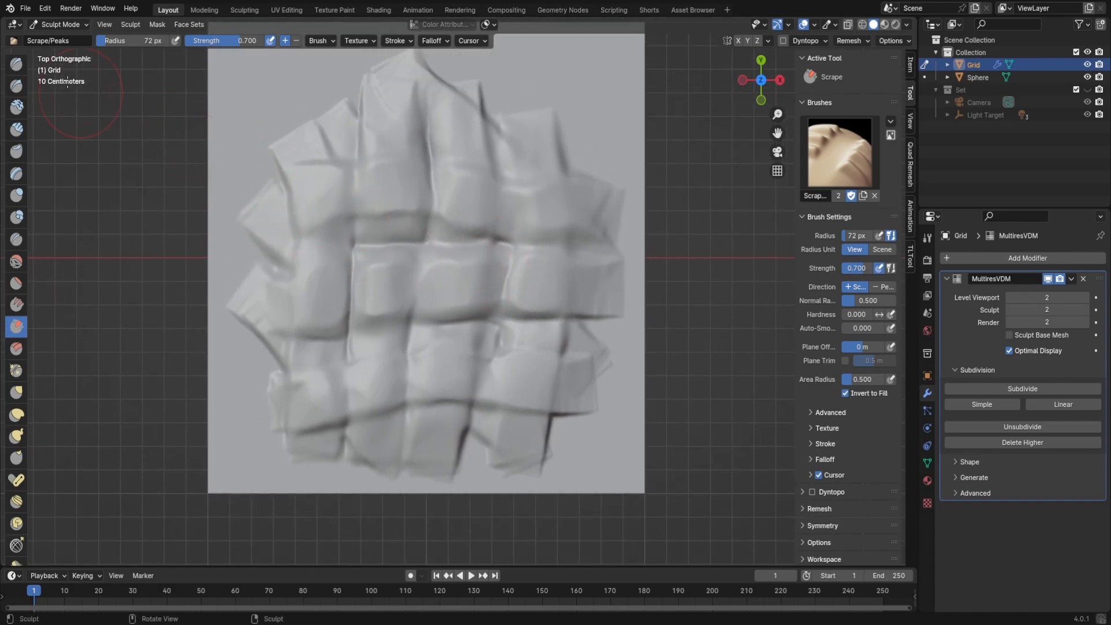
- Raise rounded bumps on the individual blocks with the Draw brush at a 72 px radius and 0.500 strength
click(15, 64)
shift+middle_drag(211, 174, 190, 198)
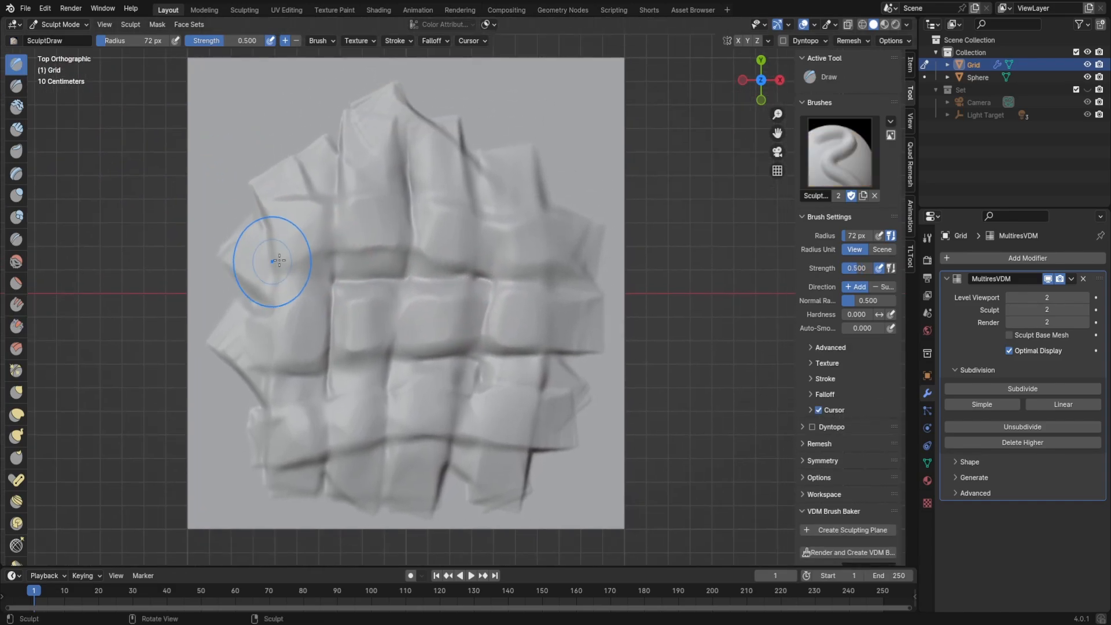
click(368, 220)
click(446, 223)
drag(524, 238, 539, 245)
click(515, 330)
drag(446, 329, 427, 320)
click(329, 322)
drag(322, 429, 303, 427)
mouse_move(383, 409)
mouse_down()
mouse_move(497, 431)
mouse_move(475, 427)
mouse_up()
drag(404, 158, 400, 142)
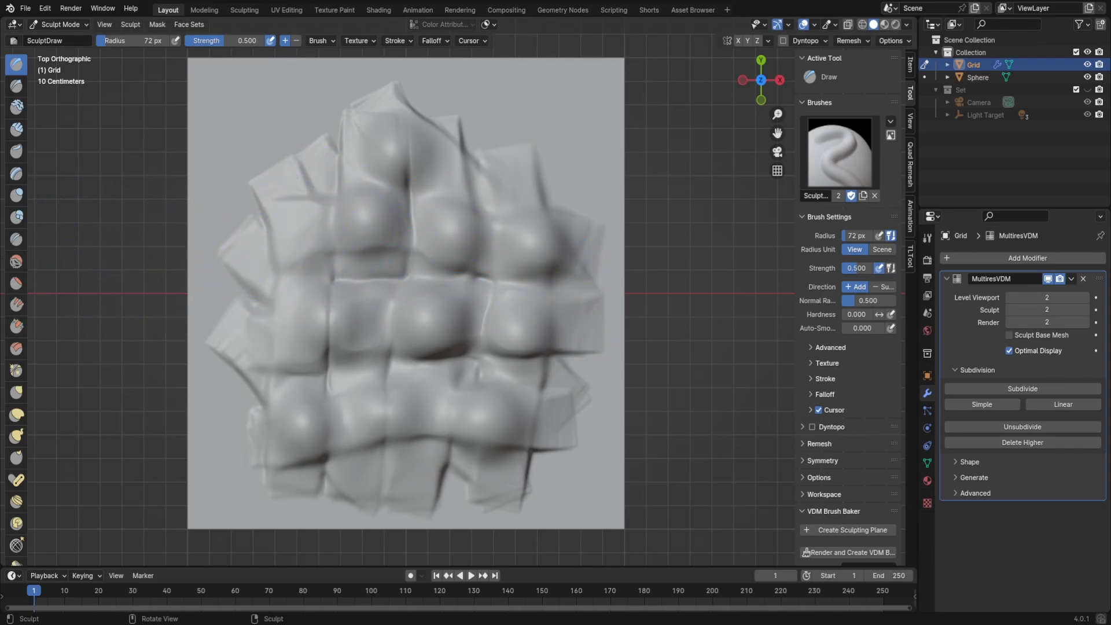
- Flatten the tops of the rounded bumps with the Scrape brush at a 100 px radius
click(16, 327)
key(f)
click(374, 216)
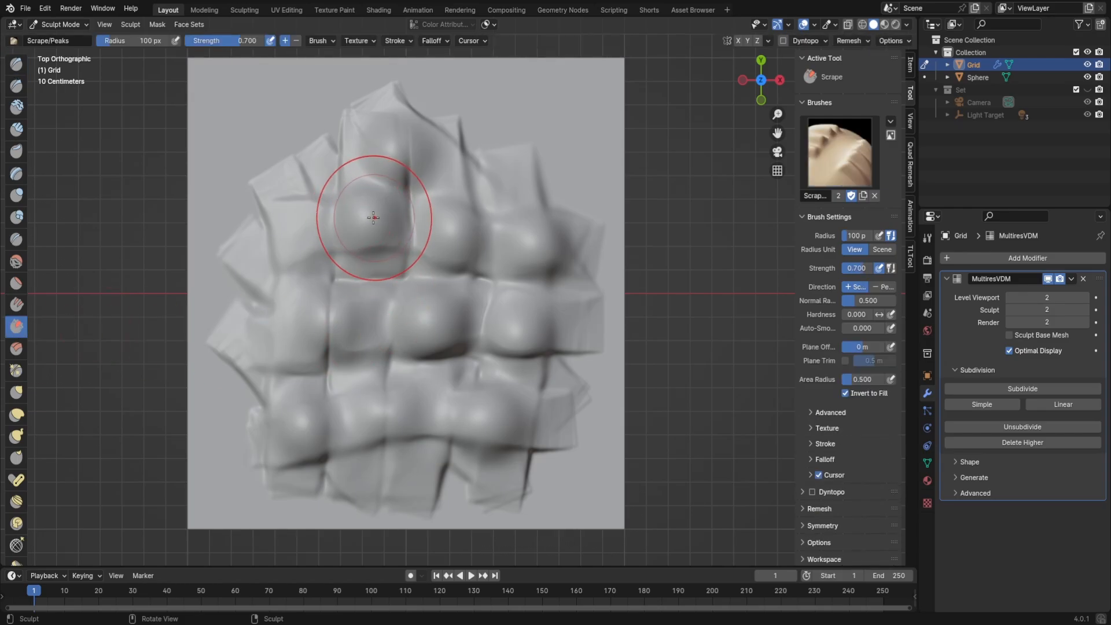
drag(373, 215, 373, 214)
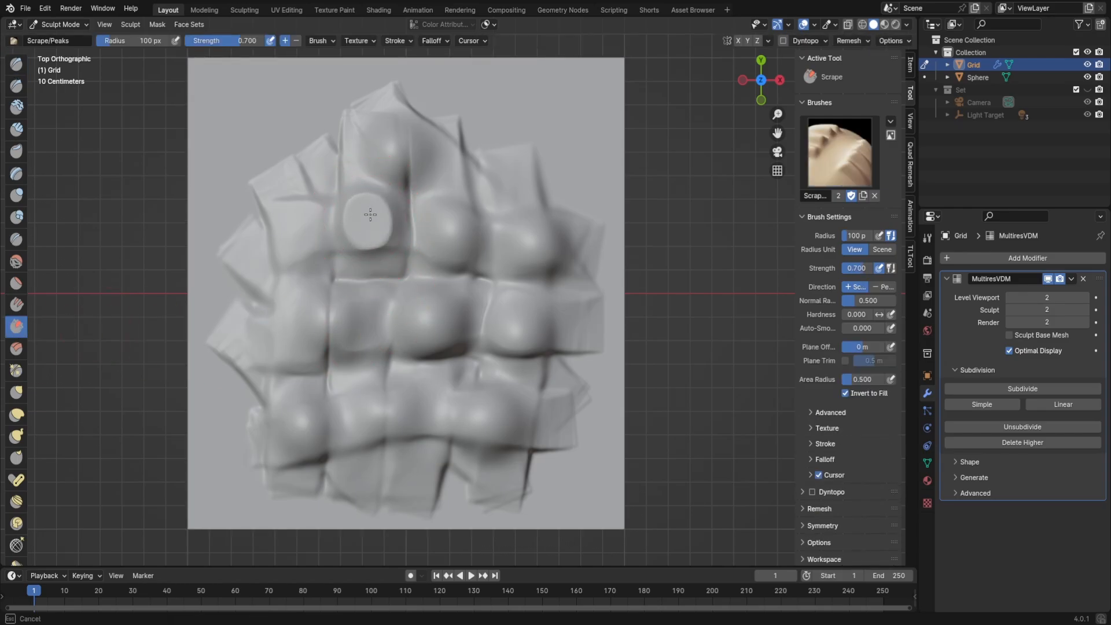
drag(515, 322, 512, 324)
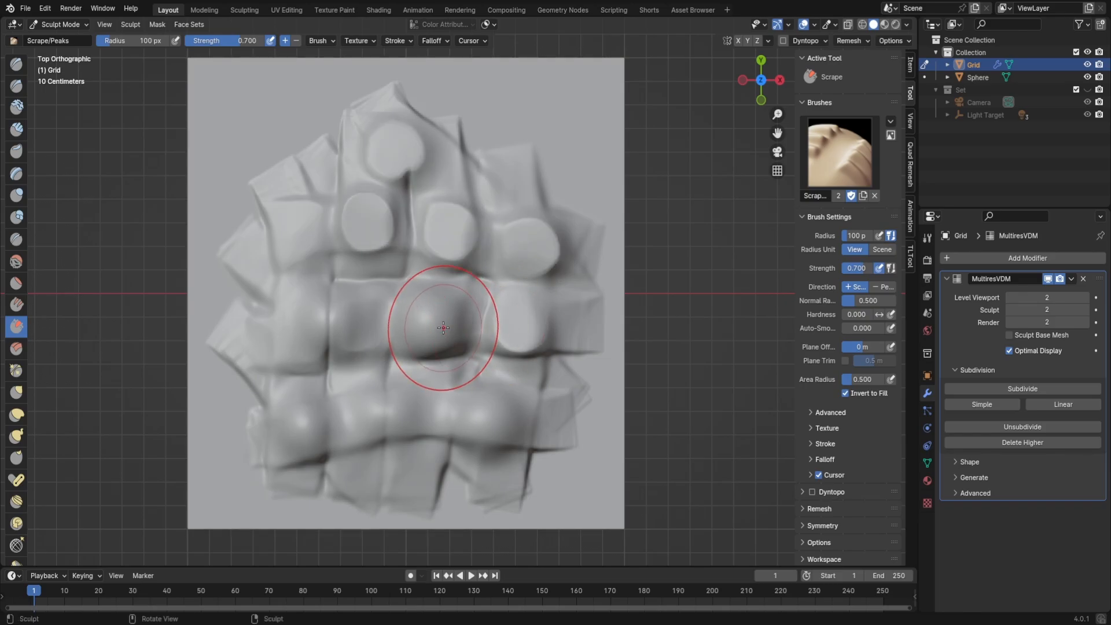
mouse_move(442, 322)
mouse_down()
mouse_move(440, 307)
mouse_move(436, 318)
mouse_up()
drag(360, 319, 352, 316)
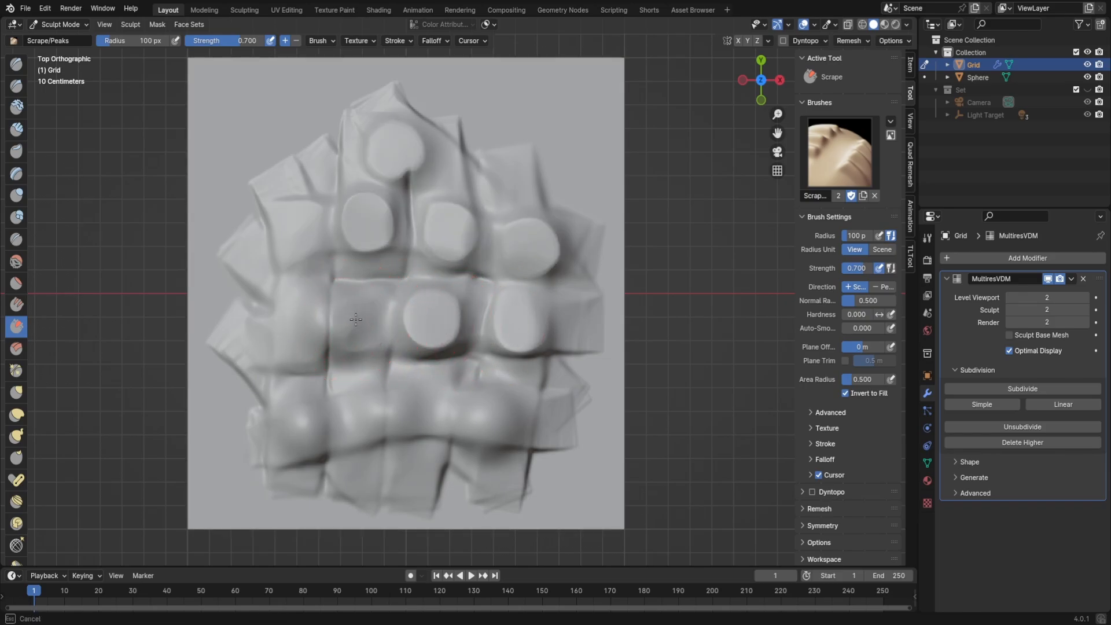
drag(496, 420, 476, 403)
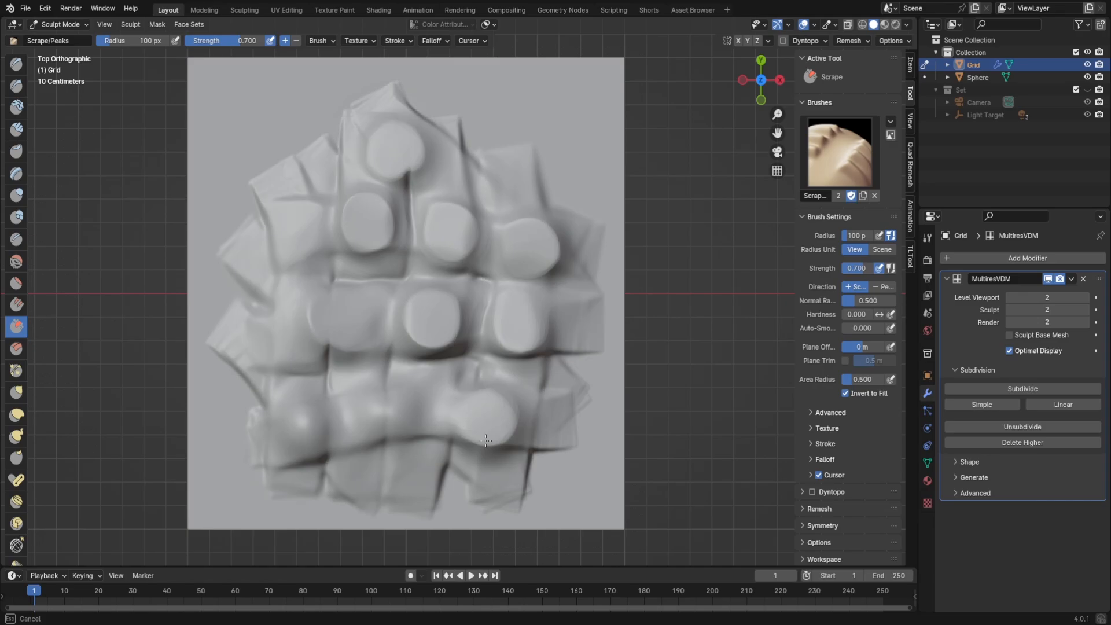
drag(486, 441, 399, 417)
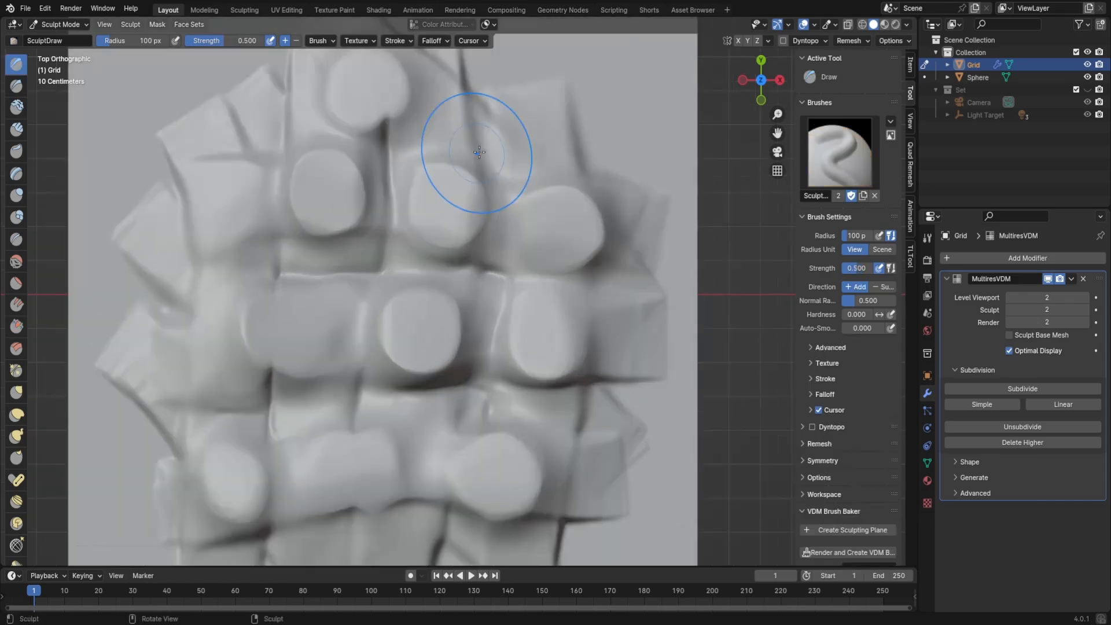
- Raise extra bumps on the outer left, upper left and bottom blocks with the Draw brush and flatten them with the Scrape brush
scroll(504, 253, up, 2)
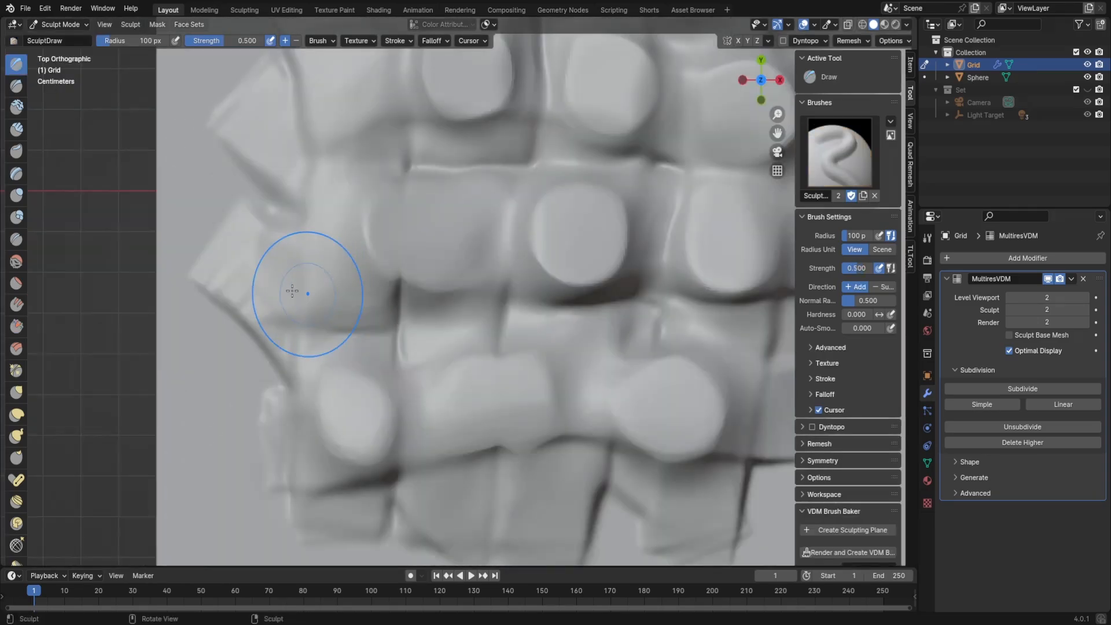
mouse_move(310, 285)
mouse_down()
mouse_move(266, 301)
mouse_move(259, 272)
mouse_up()
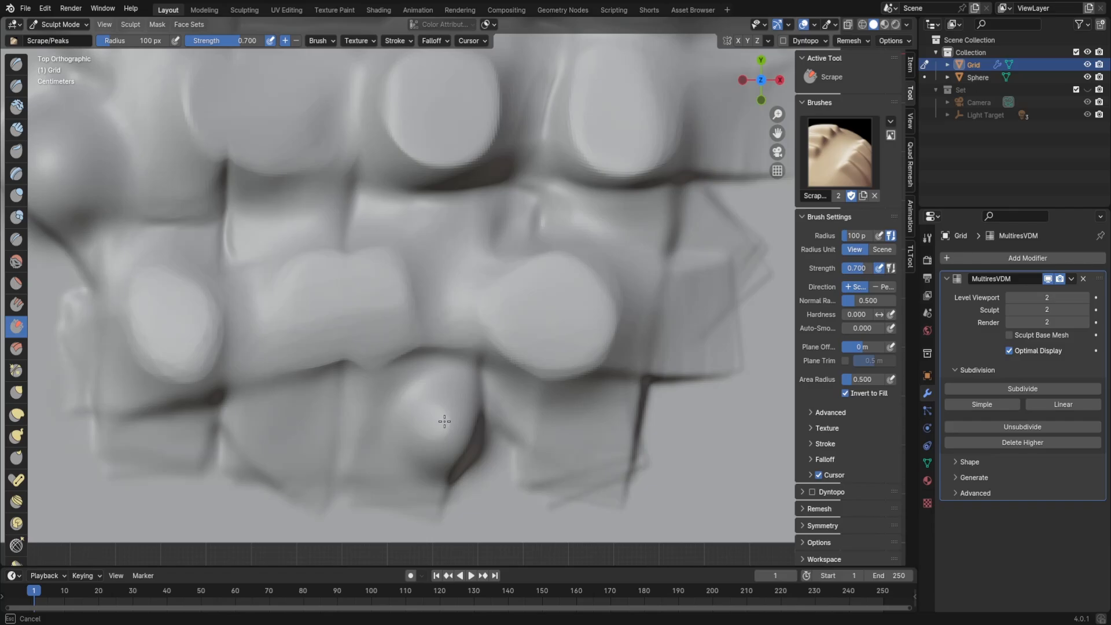
drag(446, 425, 417, 434)
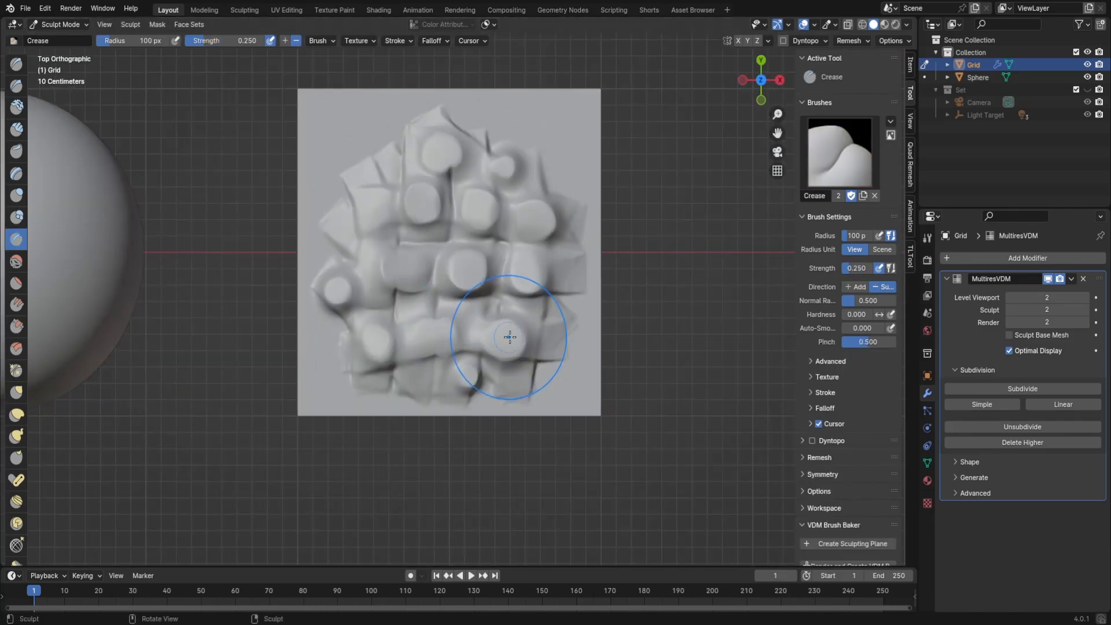
scroll(426, 286, up, 4)
mouse_move(362, 240)
mouse_down()
mouse_move(370, 255)
mouse_move(359, 238)
mouse_up()
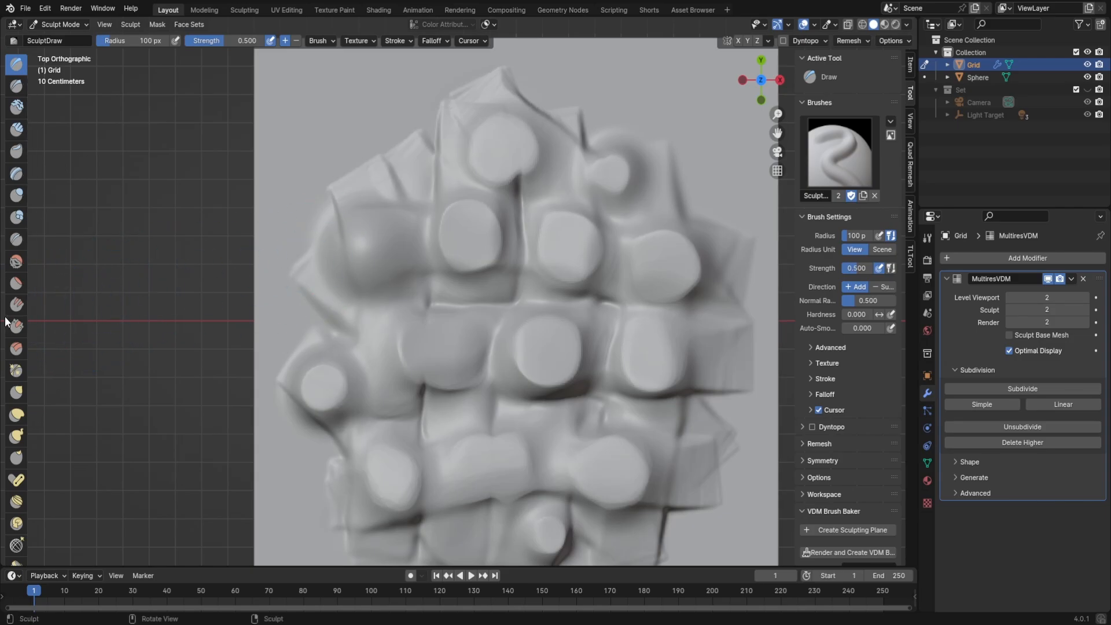
click(17, 326)
middle_drag(355, 236, 665, 243)
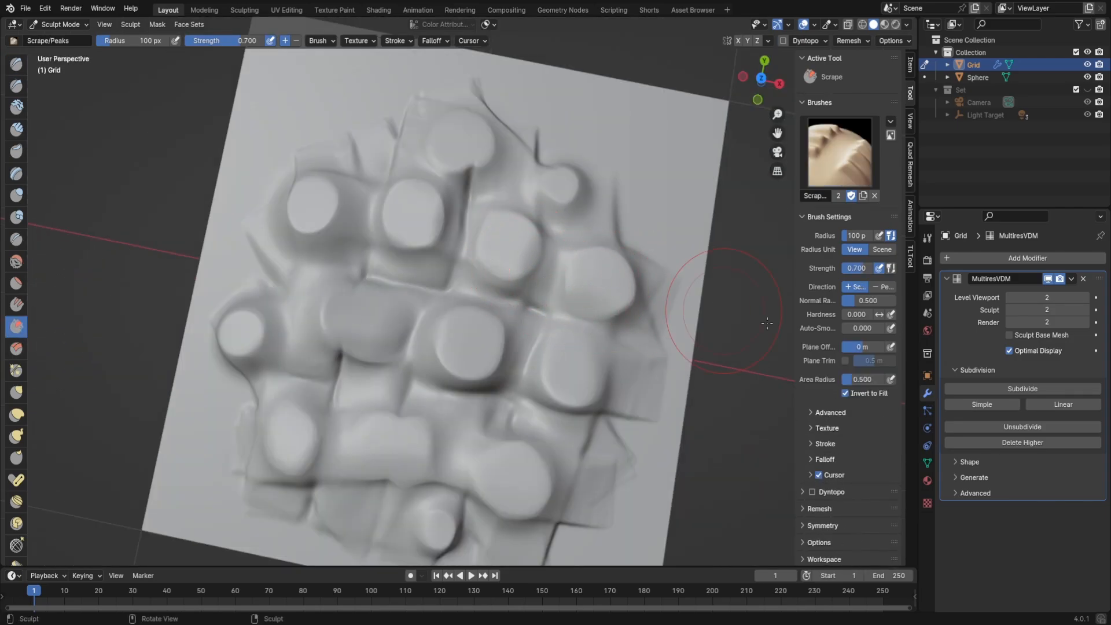
- Raise the plane's MultiresVDM modifier to sculpt level 3 with a Simple subdivision
click(986, 404)
mouse_move(742, 379)
middle_down()
mouse_move(573, 331)
mouse_move(526, 281)
middle_up()
scroll(526, 281, up, 3)
scroll(527, 282, up, 5)
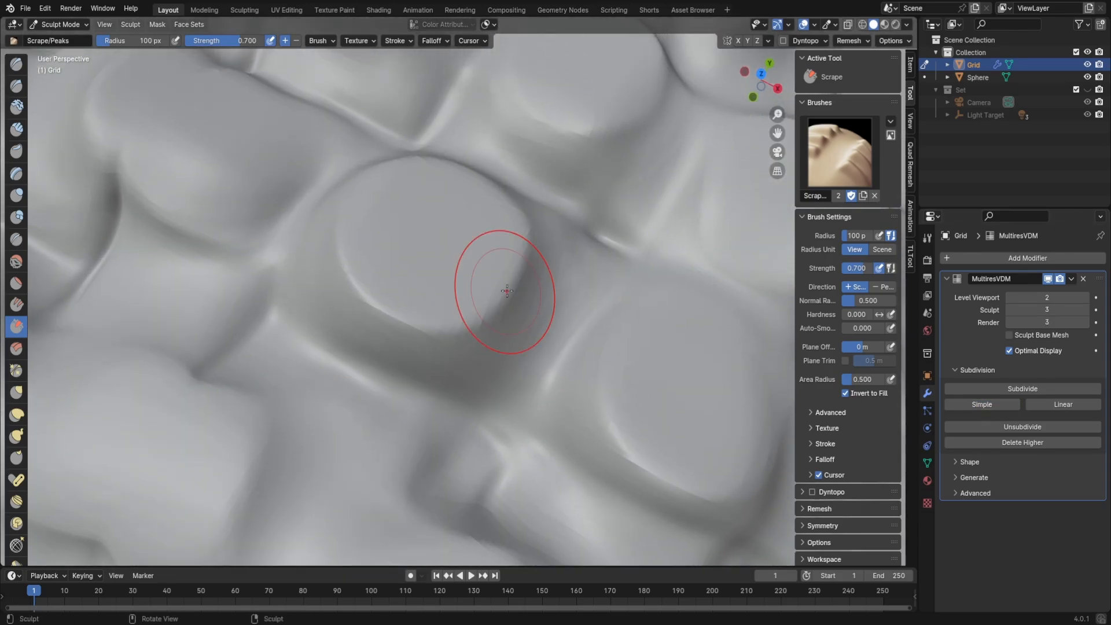
scroll(191, 292, up, 2)
- Scratch fine crossing lines into the central bump with the Crease brush at a 12 px radius
click(16, 239)
middle_drag(330, 187, 345, 199)
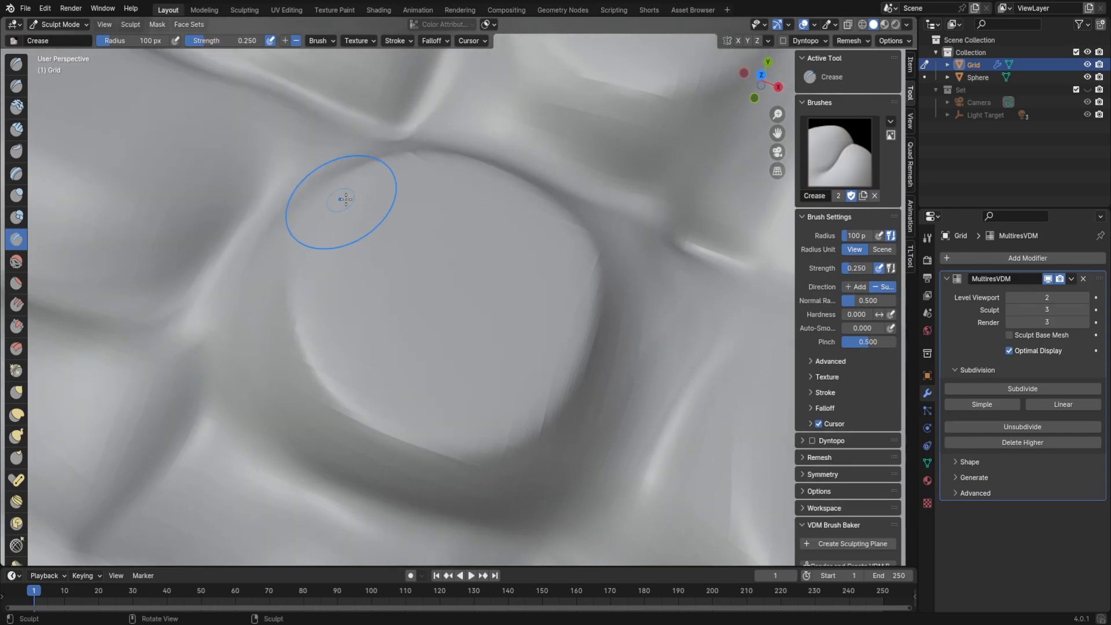
key(f)
click(436, 375)
drag(408, 205, 368, 321)
drag(415, 177, 348, 335)
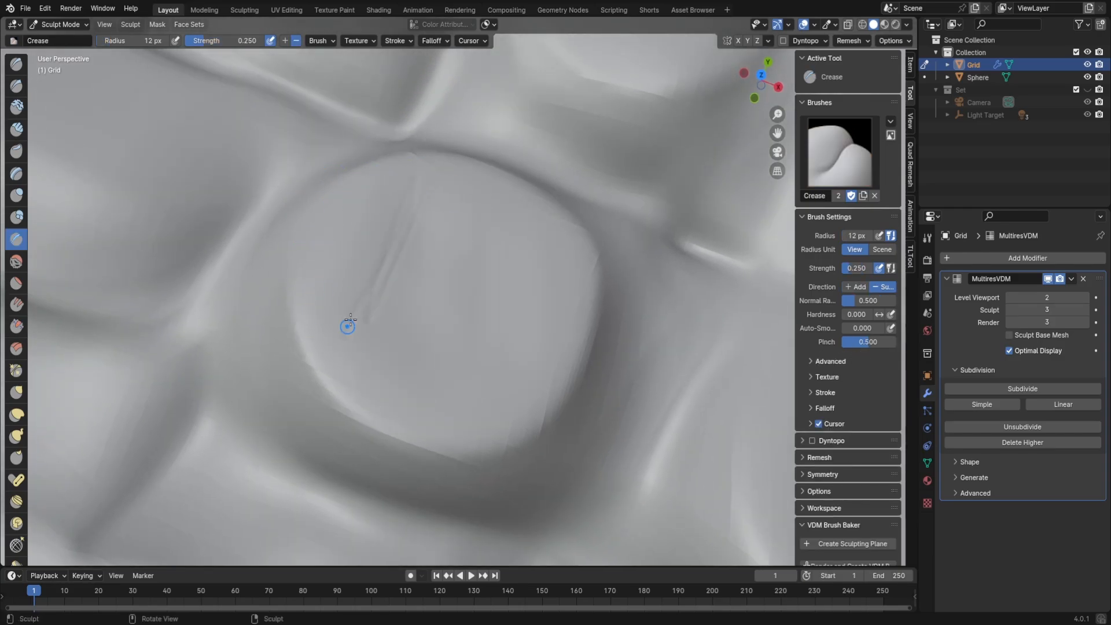
drag(490, 203, 378, 392)
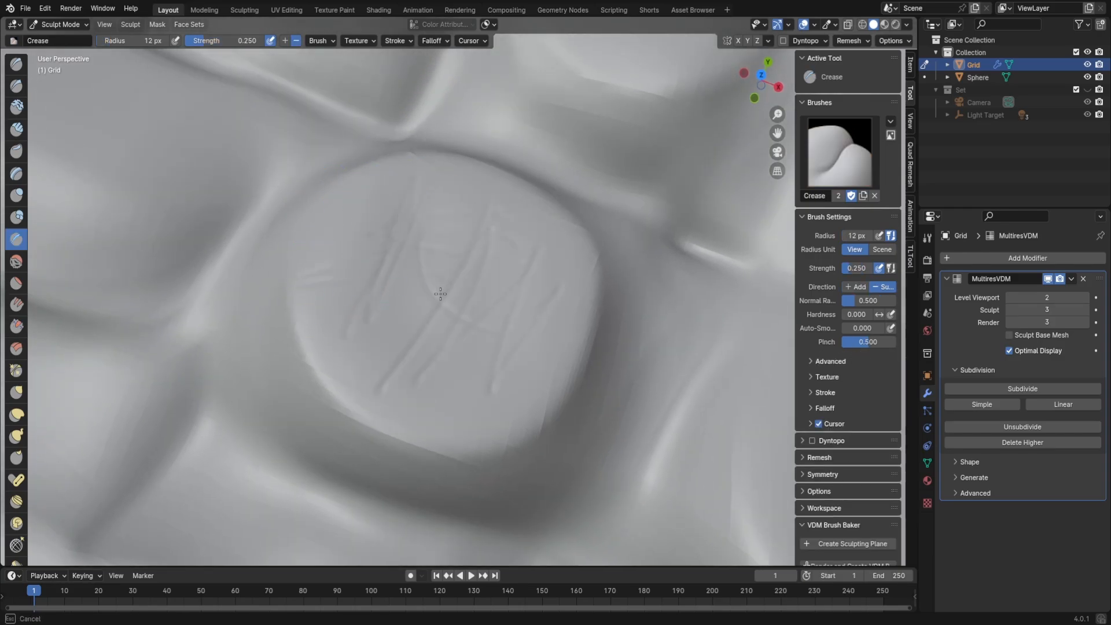
- Scratch fine lines into the wide flat block beside the central bump with the 12 px Crease brush
scroll(459, 318, down, 5)
middle_drag(459, 318, 479, 342)
scroll(416, 343, up, 4)
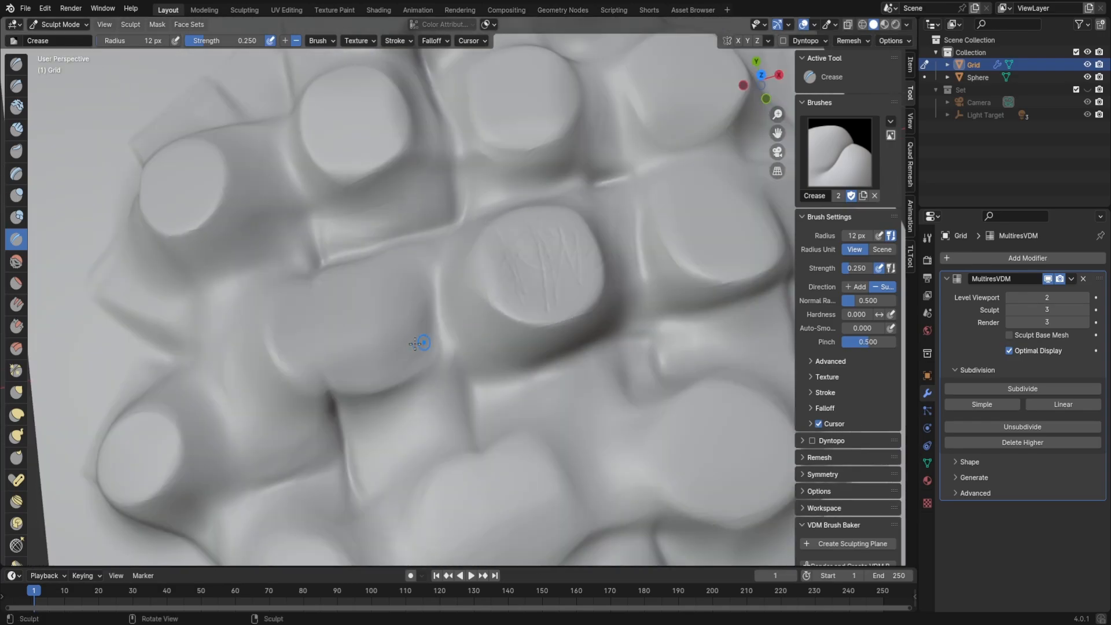
mouse_move(338, 292)
mouse_down()
mouse_move(305, 360)
mouse_move(338, 372)
mouse_up()
drag(383, 296, 370, 369)
scroll(374, 303, down, 4)
middle_drag(399, 306, 412, 328)
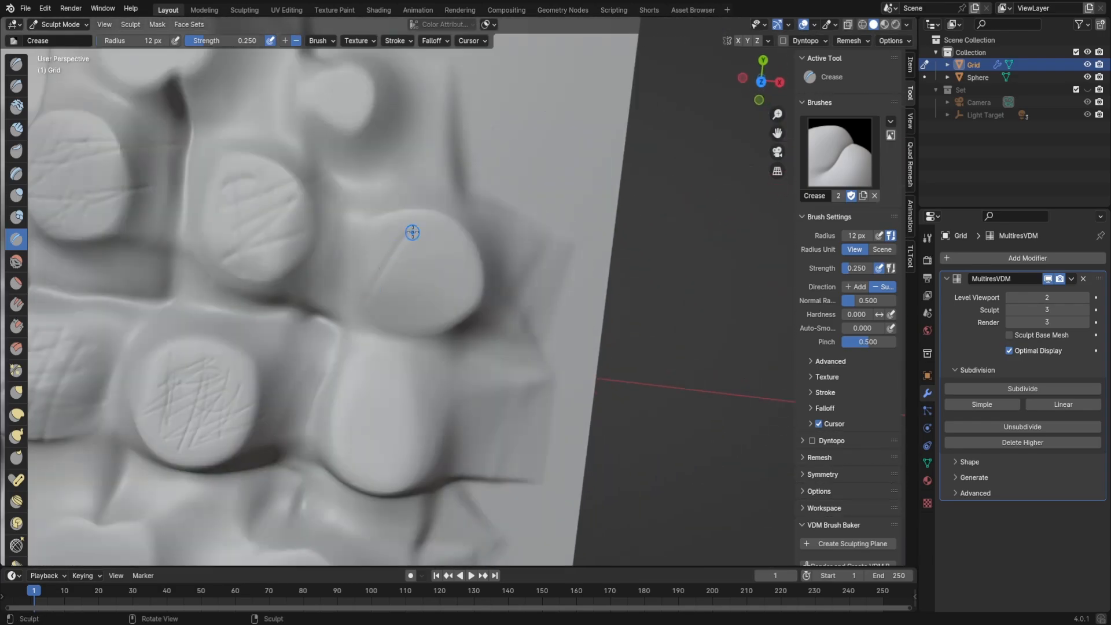
- Cross-hatch the right-hand bump of the second row and scratch the bump beneath it with the Crease brush
drag(412, 229, 366, 302)
mouse_move(424, 242)
mouse_down()
mouse_move(375, 327)
mouse_move(413, 316)
mouse_up()
drag(459, 233, 448, 322)
drag(381, 242, 469, 253)
drag(379, 268, 469, 263)
drag(433, 311, 427, 323)
drag(405, 412, 439, 431)
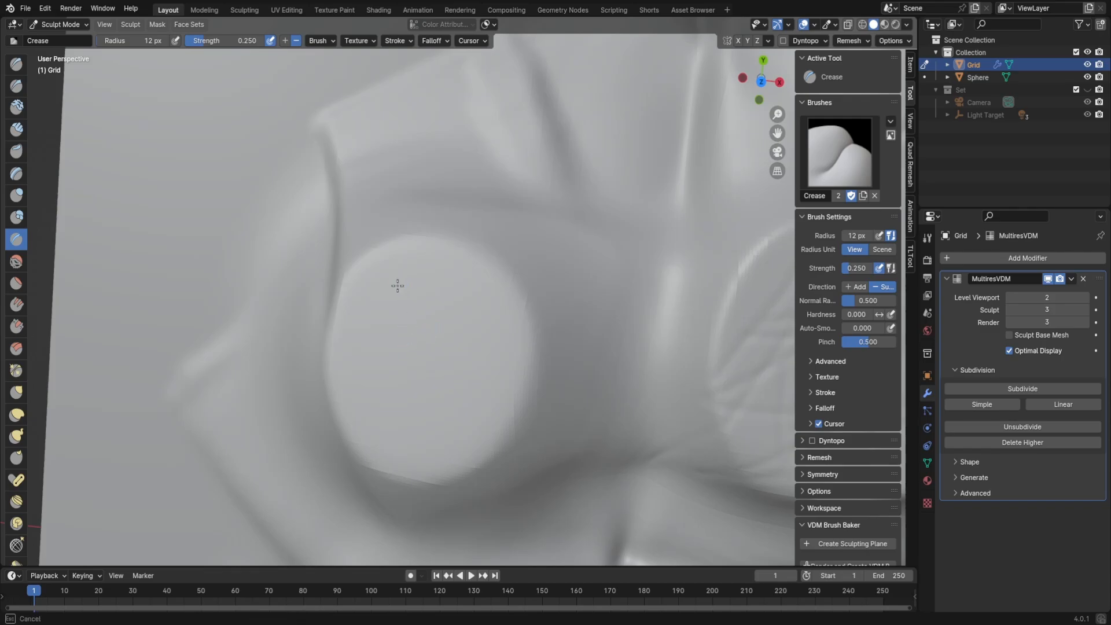
- Scratch fine lines into the flattened upper left bump with the Crease brush and check the relief from the top view
mouse_move(397, 286)
mouse_down()
mouse_move(369, 405)
mouse_move(376, 415)
mouse_up()
drag(437, 302, 496, 318)
drag(424, 425, 388, 424)
scroll(387, 424, down, 7)
middle_drag(387, 425, 432, 405)
mouse_move(432, 405)
shift+middle_down()
mouse_move(409, 277)
mouse_move(410, 325)
mouse_move(426, 346)
shift+middle_up()
key(KP_7)
scroll(427, 292, down, 2)
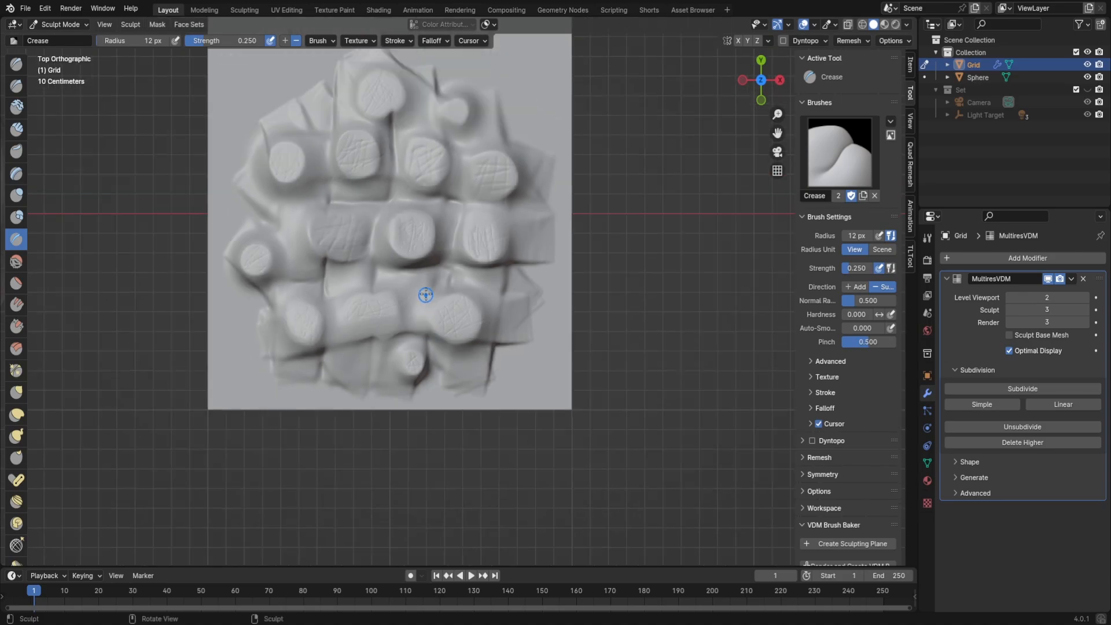
scroll(424, 292, up, 1)
scroll(422, 293, down, 2)
scroll(414, 293, up, 1)
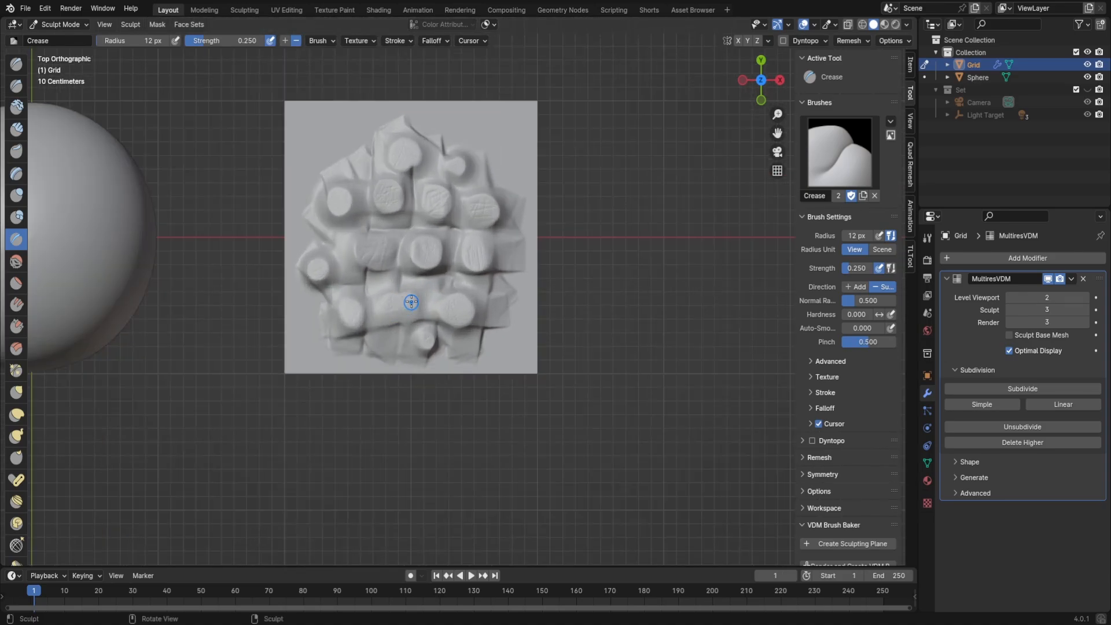
- Add more fine scratches to the elongated block in the row above the bottom bump with the Crease brush
scroll(409, 303, up, 4)
scroll(406, 280, up, 2)
scroll(253, 308, up, 3)
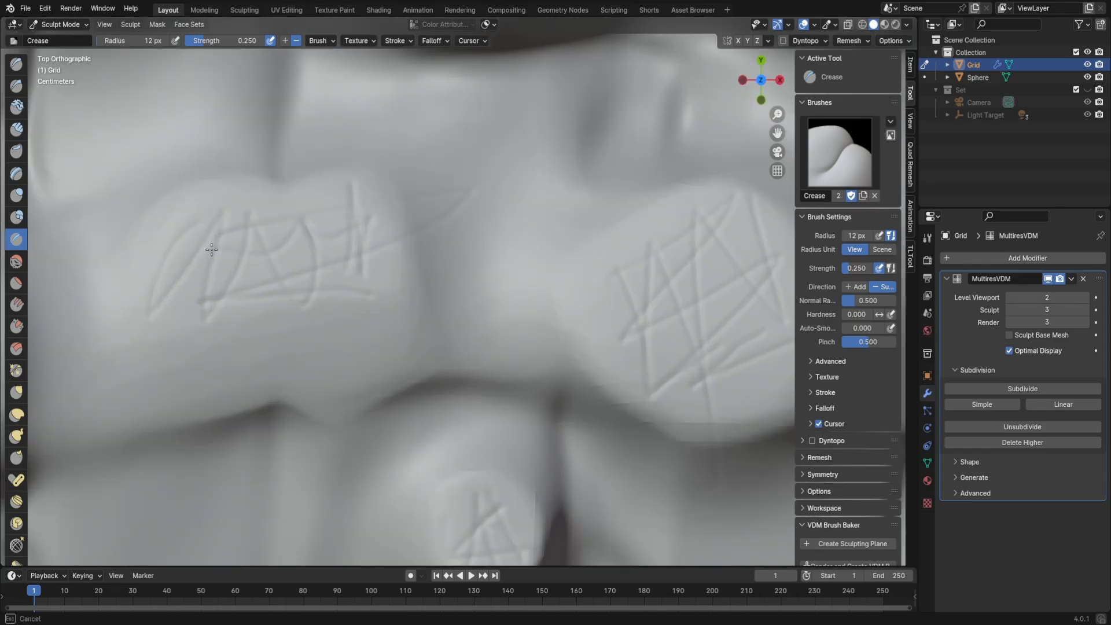
drag(212, 249, 164, 305)
scroll(550, 315, down, 7)
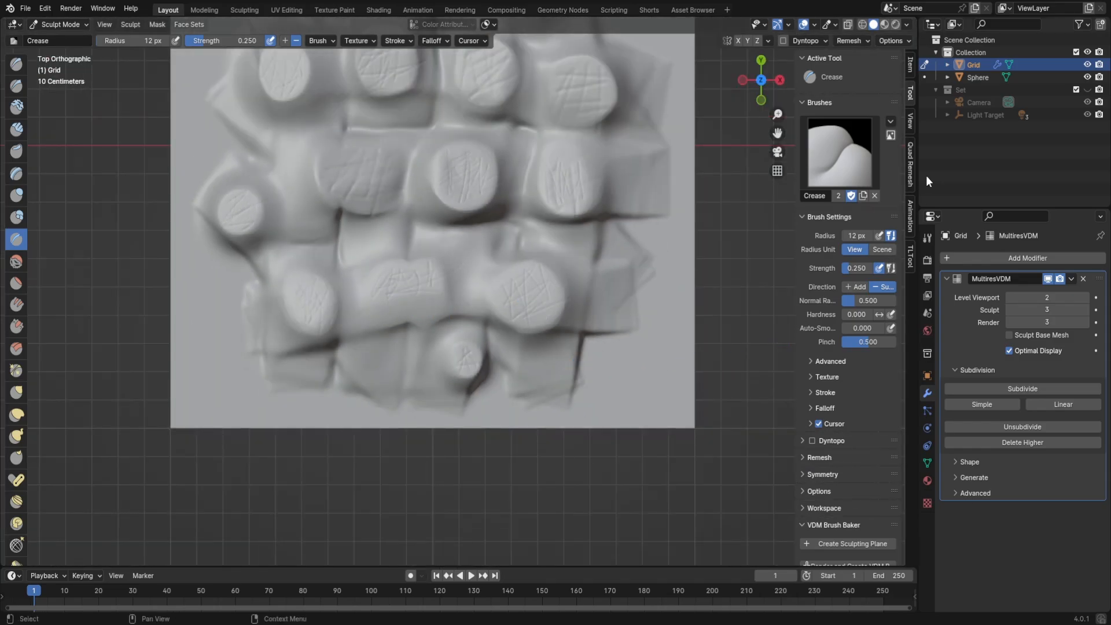
- Switch the sculpted plane to Object Mode and name the VDM brush Skin 1
key(Tab)
click(493, 233)
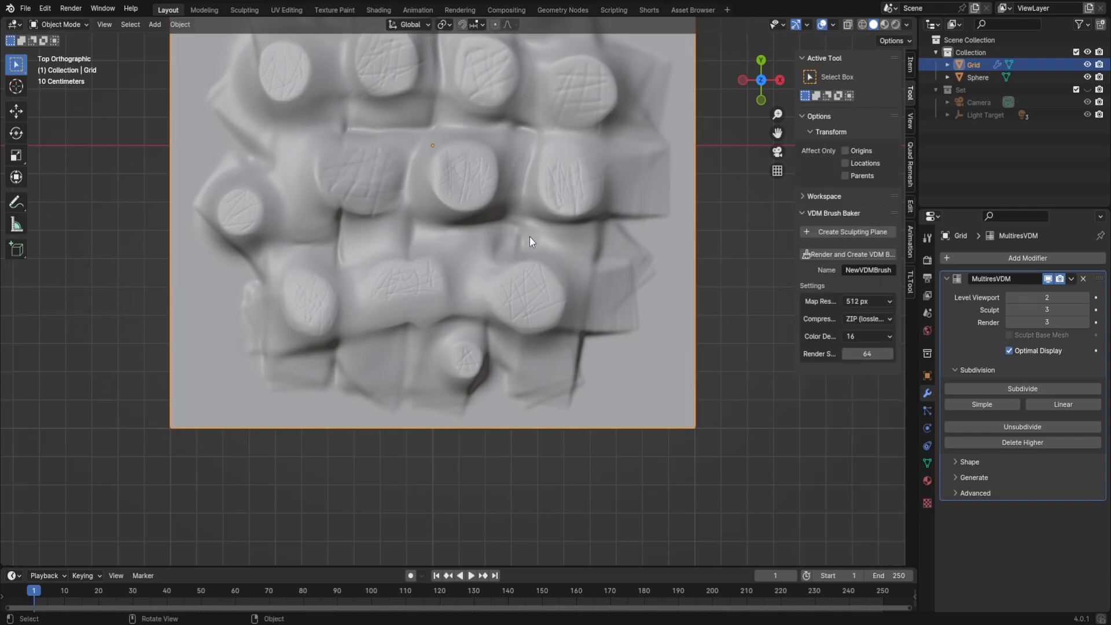
click(852, 268)
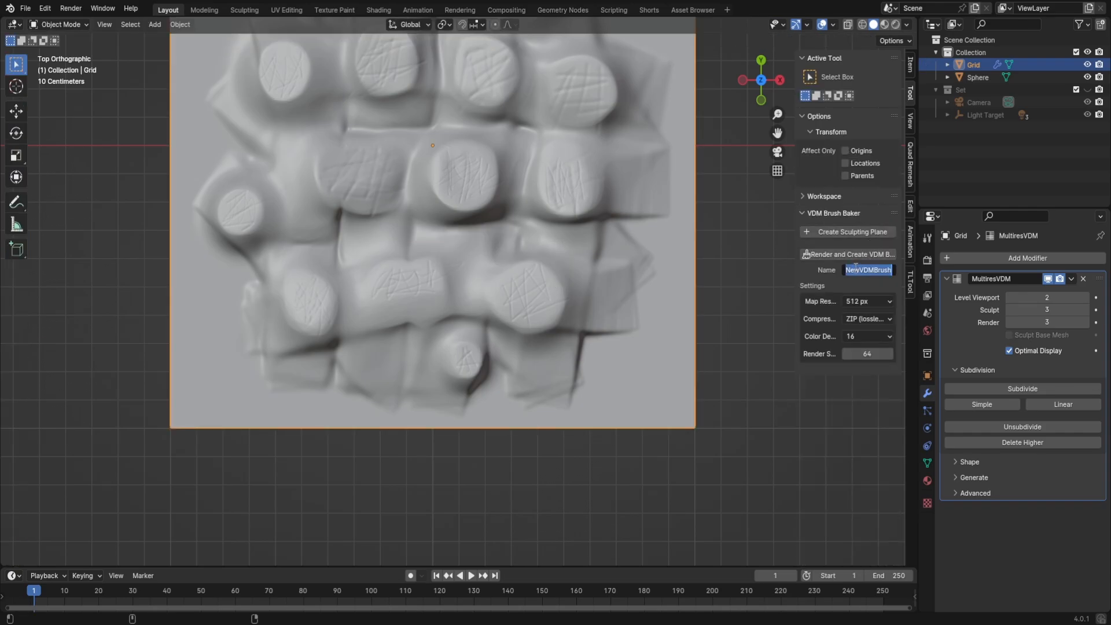
key(BackSpace)
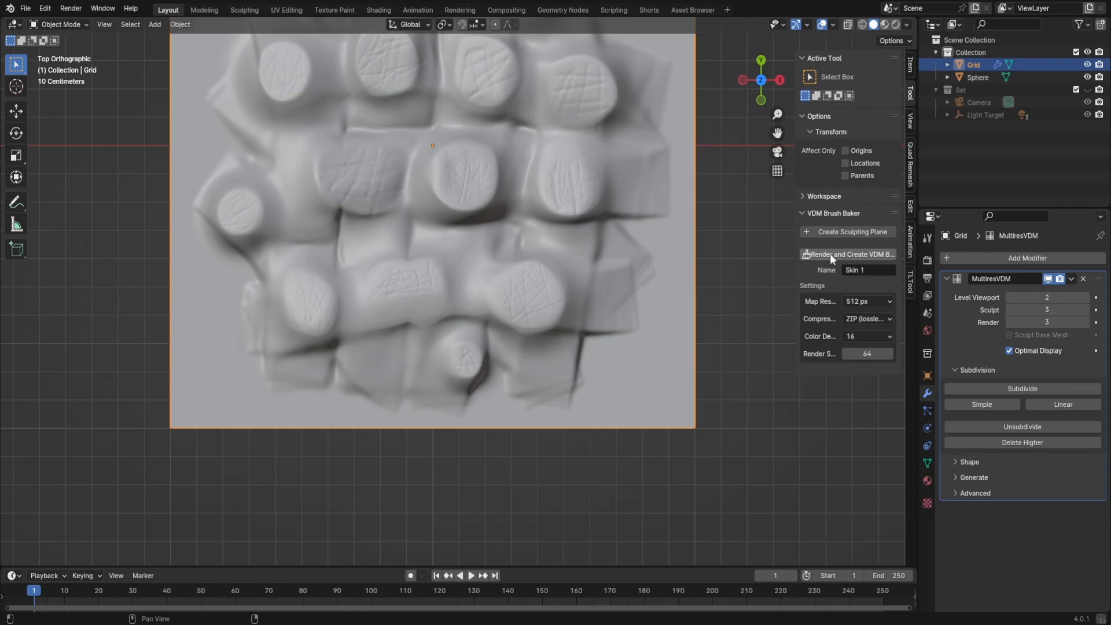
- Save the file and render the relief into a new VDM brush at 512 px map resolution
shift+middle_drag(707, 306, 698, 415)
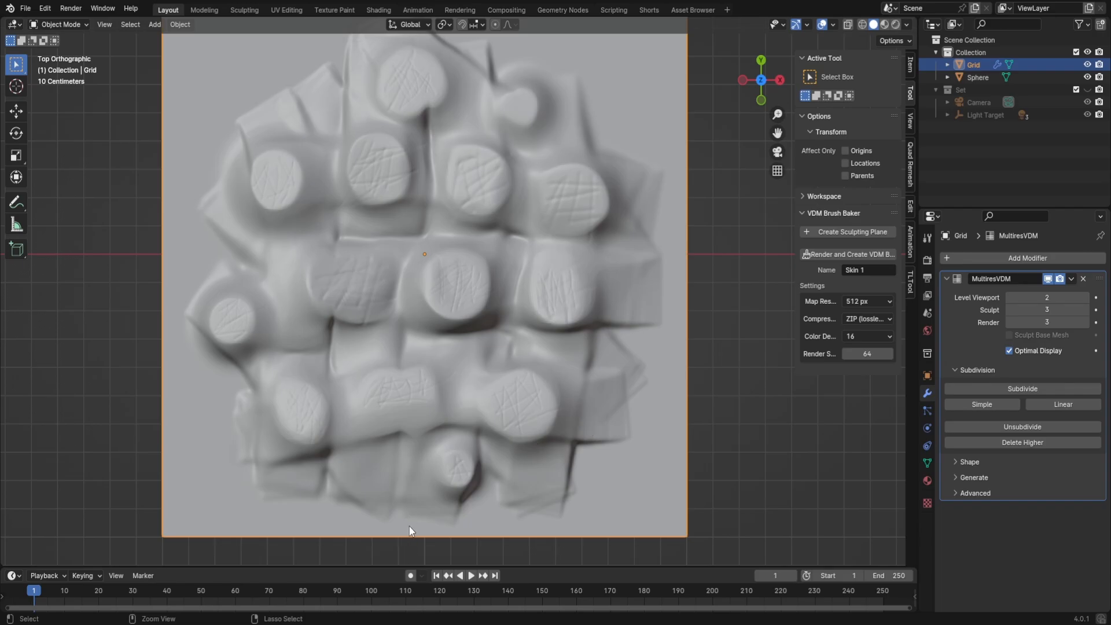
key(ctrl+s)
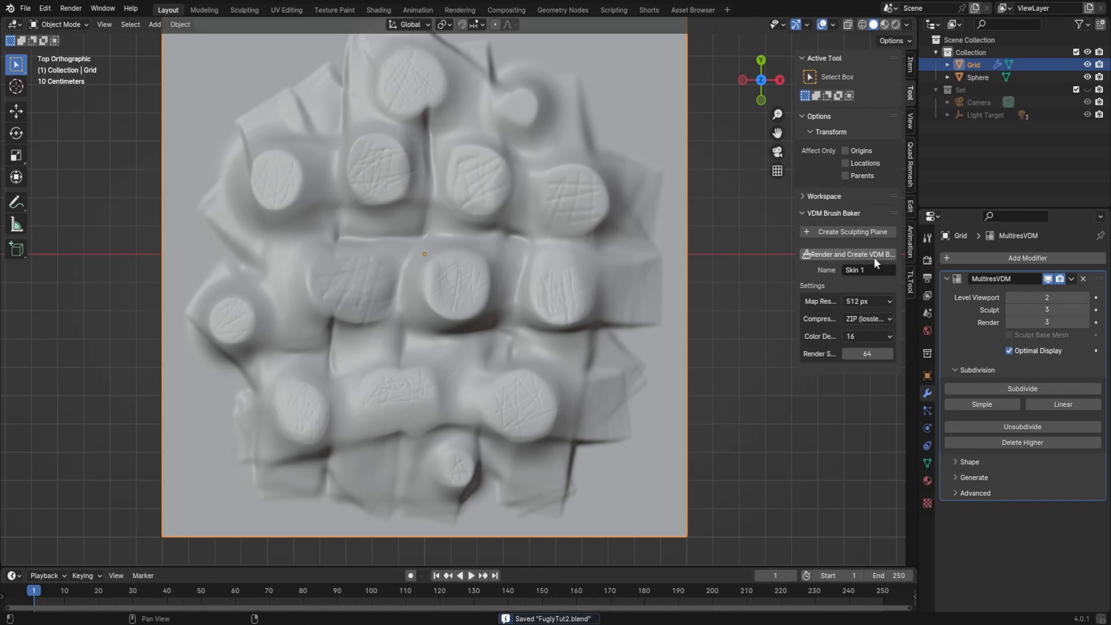
click(842, 253)
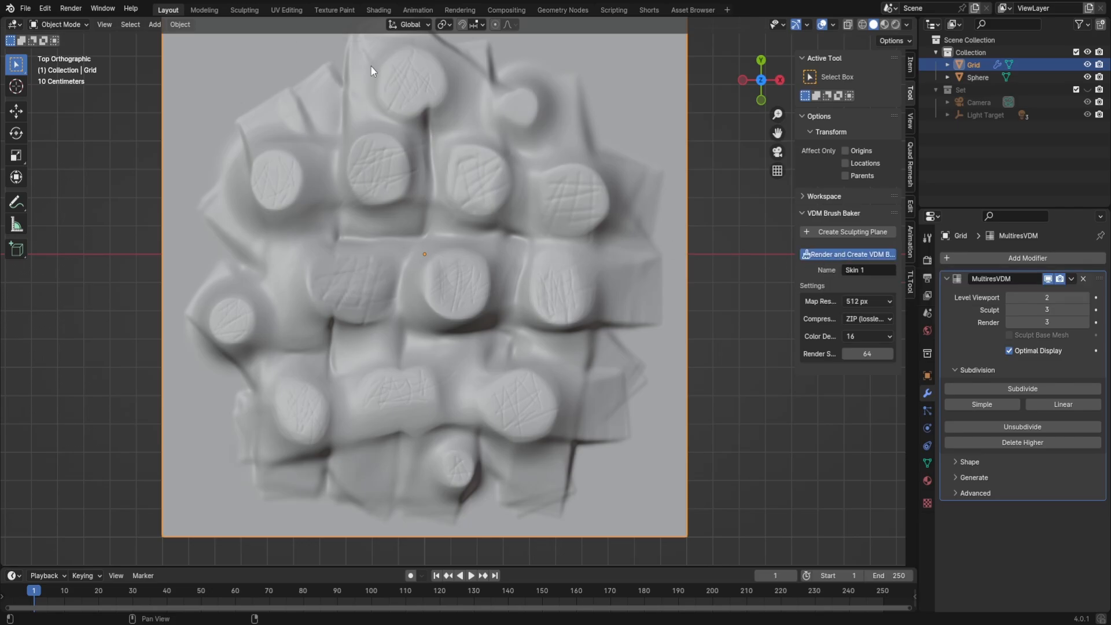
- Move the sculpting plane into a new collection named Hidden and exclude that collection from the view layer
scroll(440, 290, down, 2)
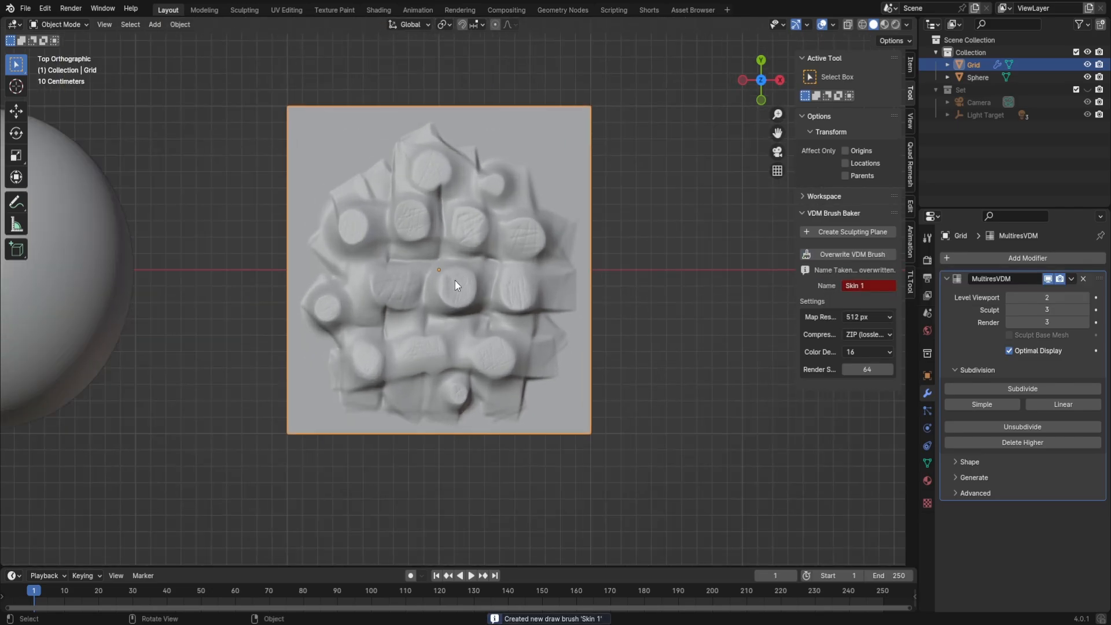
scroll(446, 290, up, 1)
scroll(431, 324, down, 3)
middle_drag(408, 344, 482, 248)
scroll(414, 270, down, 3)
scroll(482, 247, up, 1)
scroll(482, 248, up, 2)
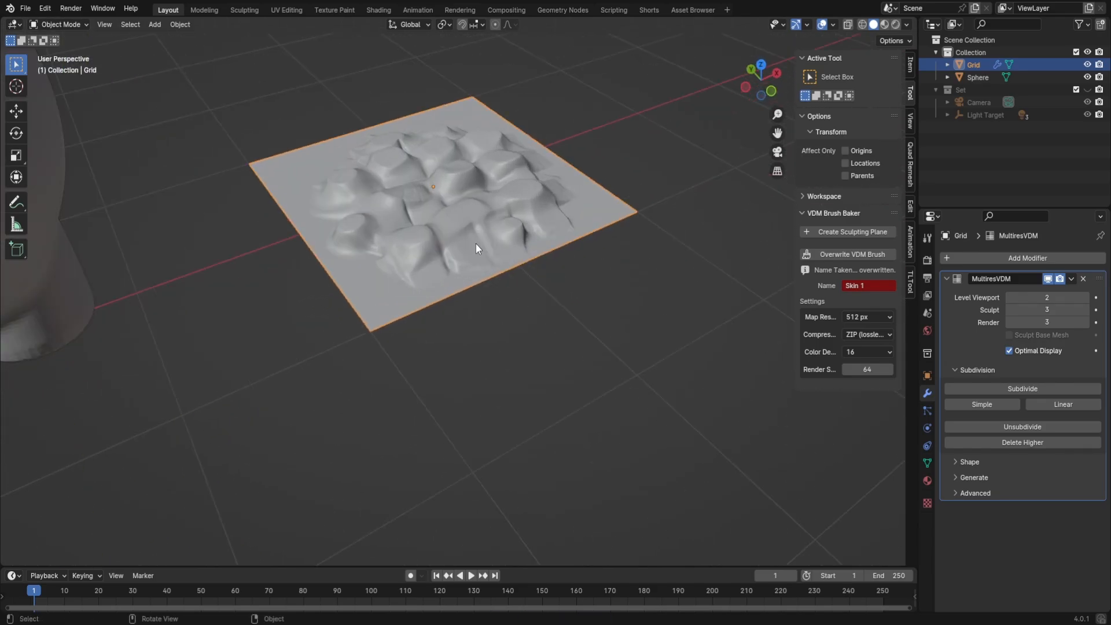
key(m)
click(474, 242)
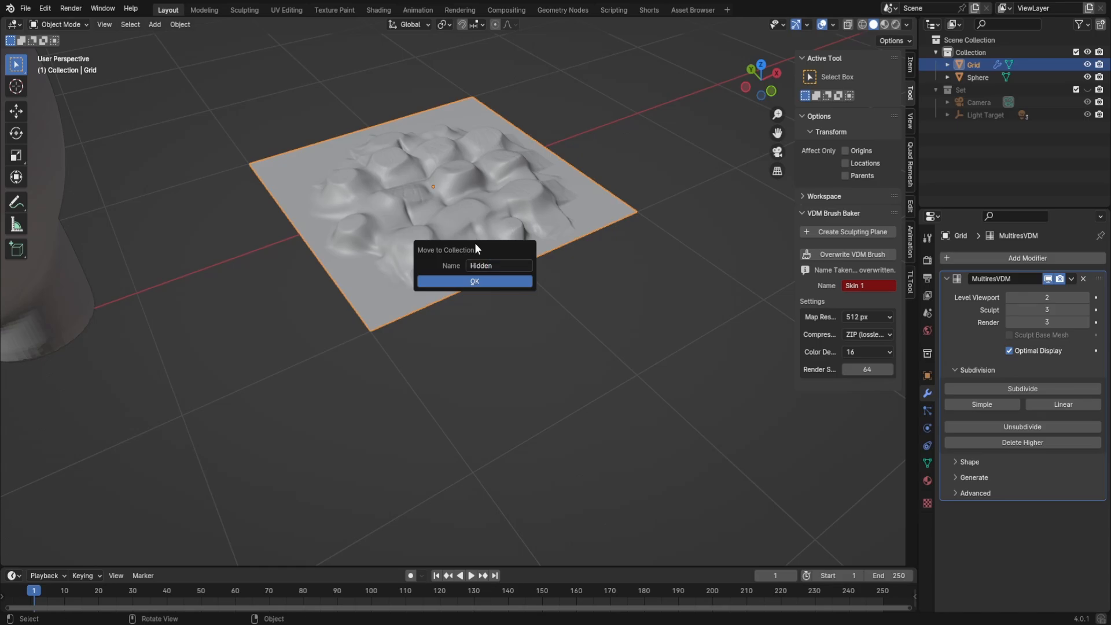
click(485, 282)
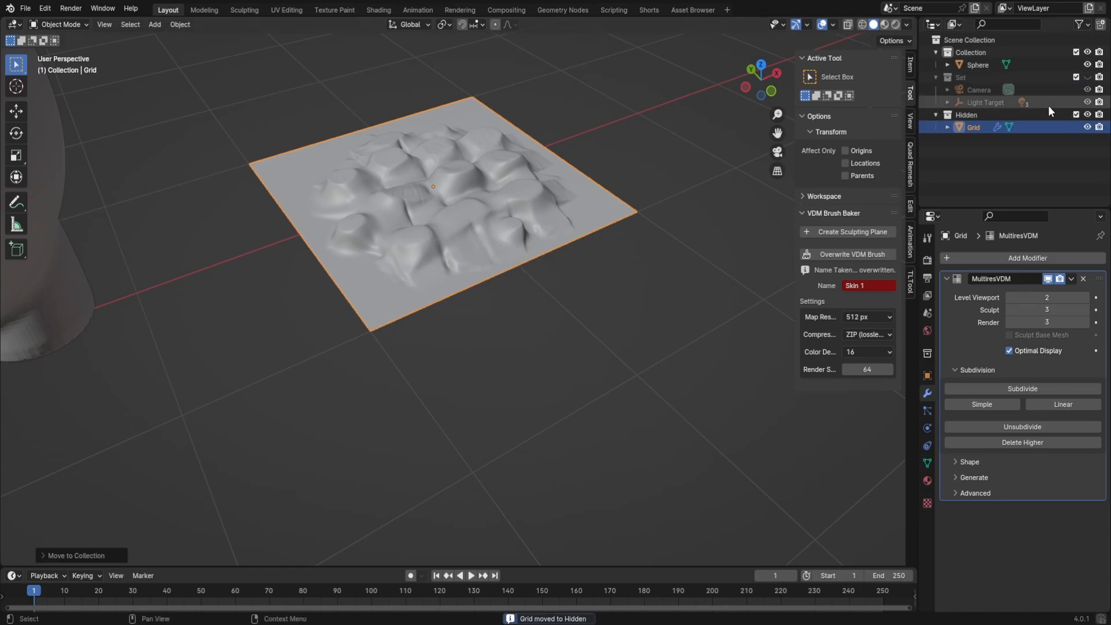
click(1076, 115)
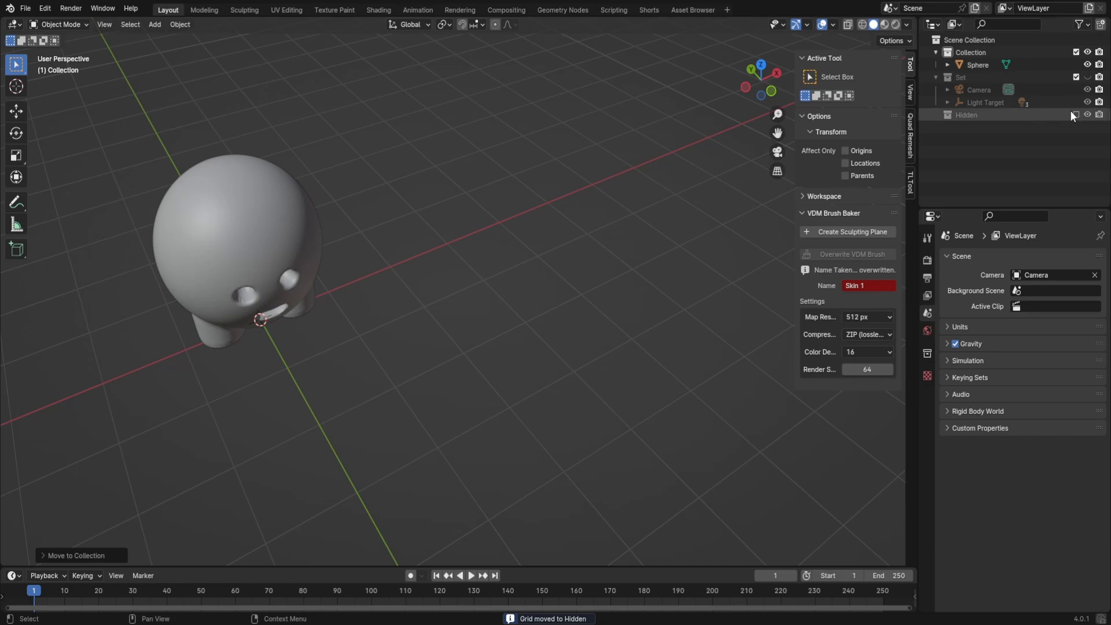
- Select the round Sphere character and put it into Sculpt Mode
middle_drag(272, 291, 543, 338)
scroll(533, 323, up, 3)
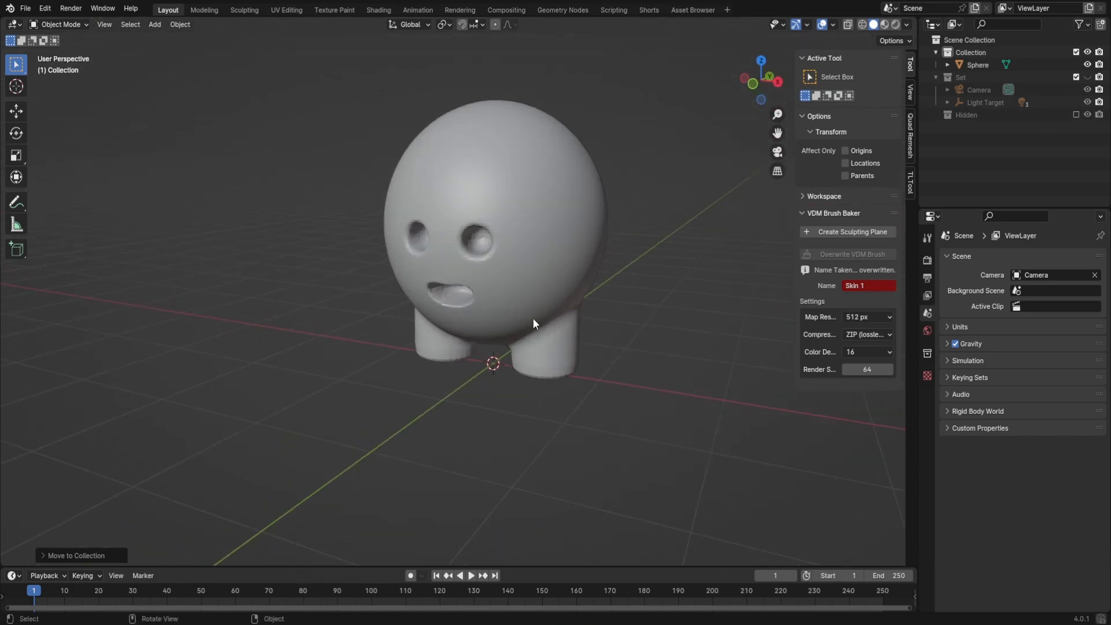
click(533, 323)
scroll(578, 359, up, 4)
middle_drag(610, 384, 546, 393)
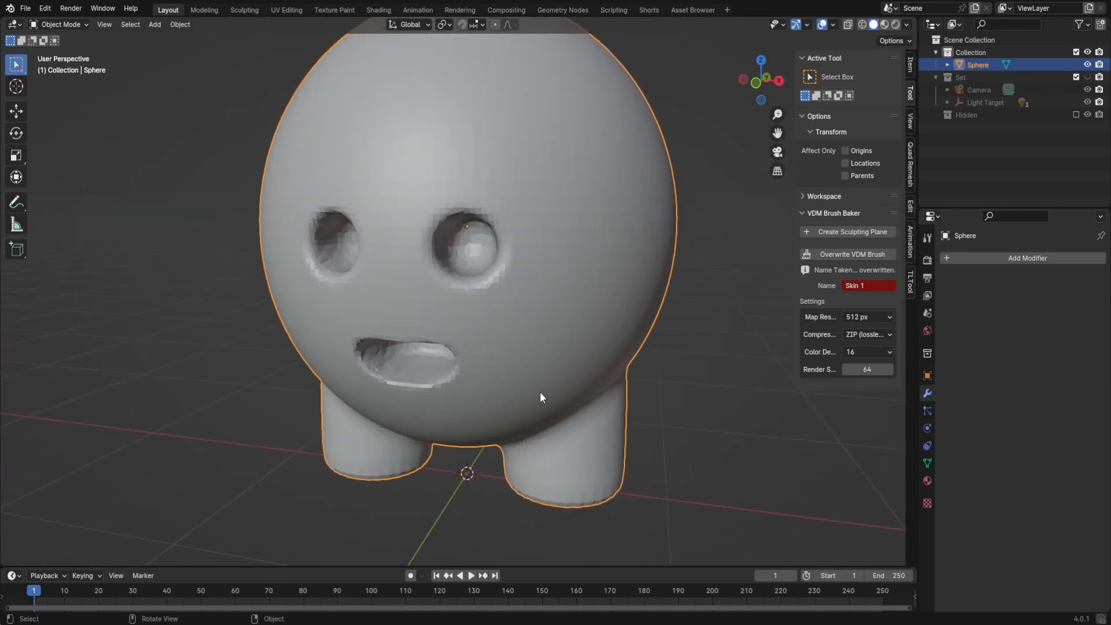
key(Tab)
click(452, 346)
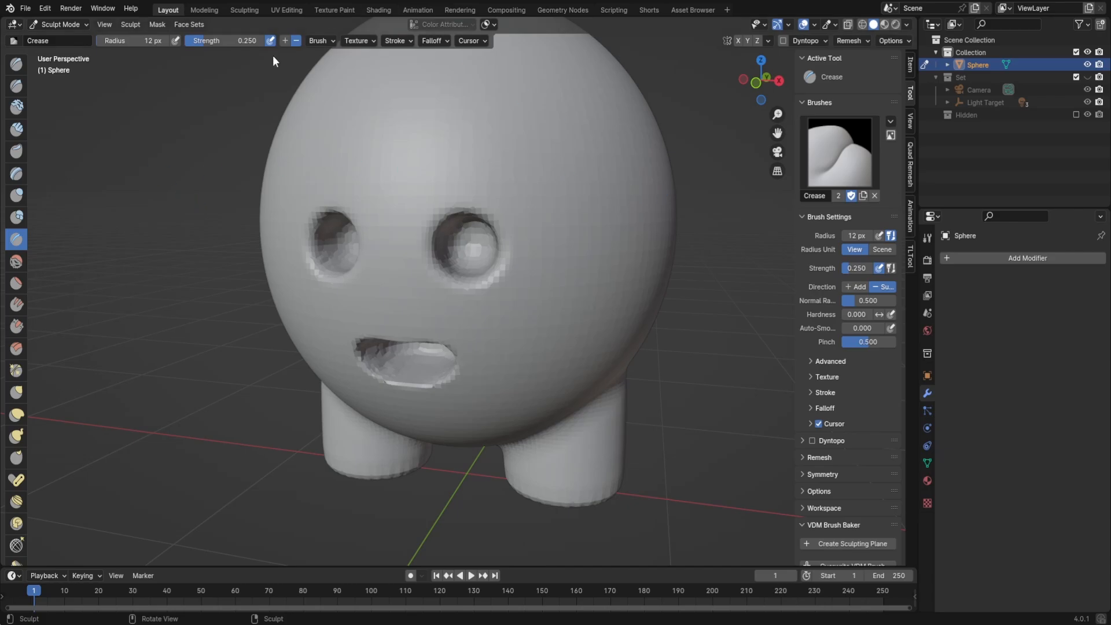
- Activate the Draw tool with the baked Skin 1 brush and save the file
click(16, 63)
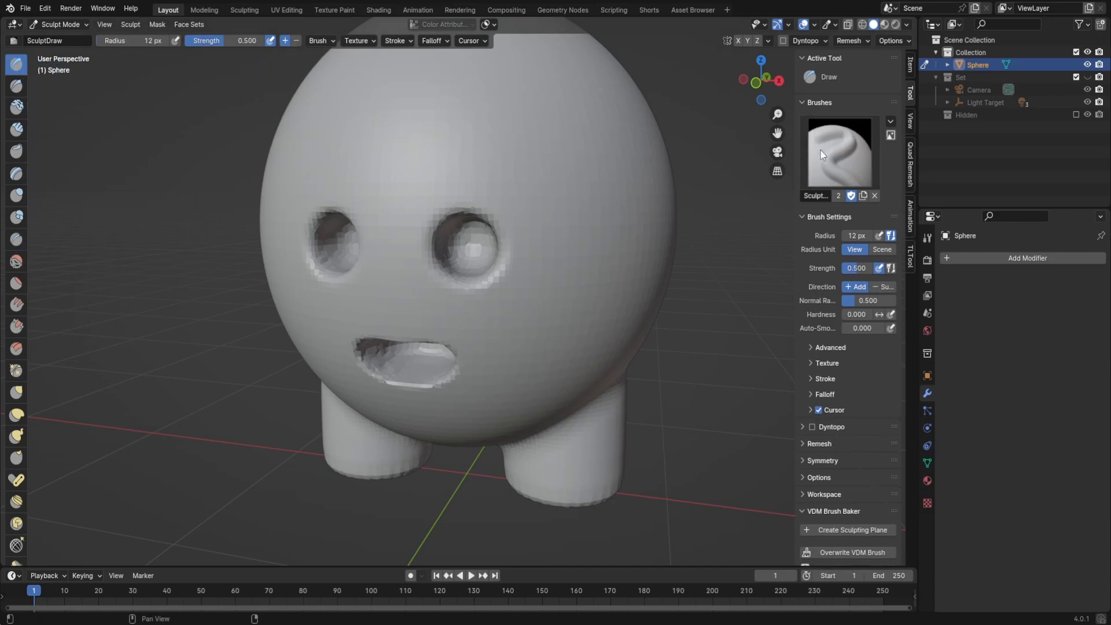
key(n)
key(n)
key(n)
key(n)
click(838, 144)
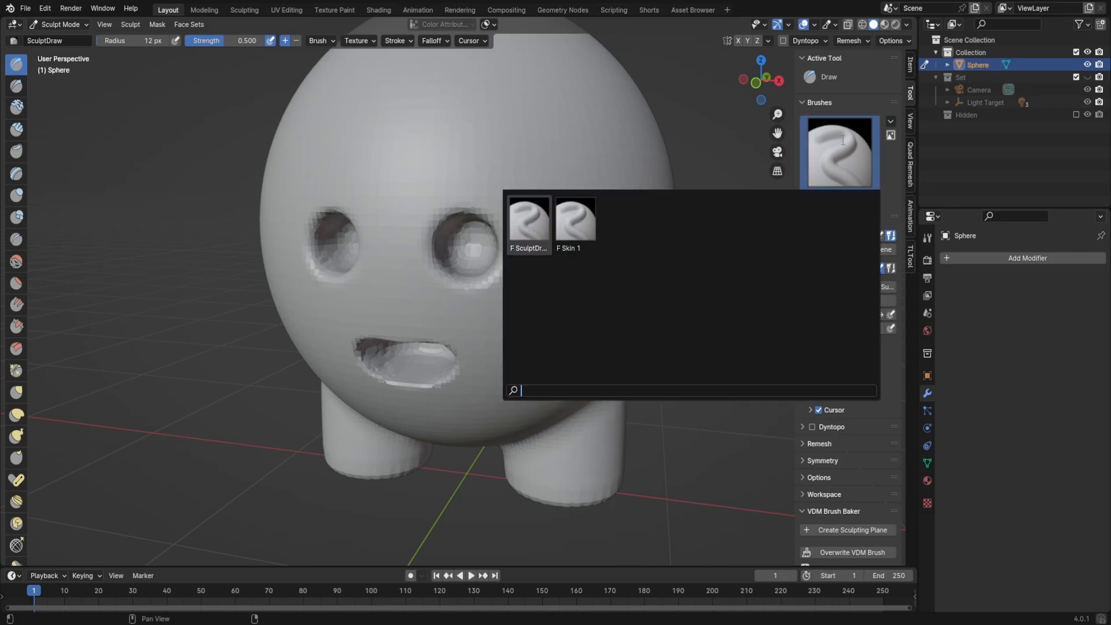
click(581, 228)
middle_drag(582, 228, 554, 210)
click(649, 203)
key(ctrl+s)
- Try stamping the Skin 1 pattern onto the side of the character's head at a 129 px radius and strength 1.000
mouse_move(553, 210)
mouse_down()
mouse_move(572, 191)
mouse_move(638, 280)
mouse_move(613, 272)
mouse_move(590, 289)
mouse_move(631, 313)
mouse_move(579, 214)
mouse_move(603, 273)
mouse_up()
scroll(602, 273, up, 6)
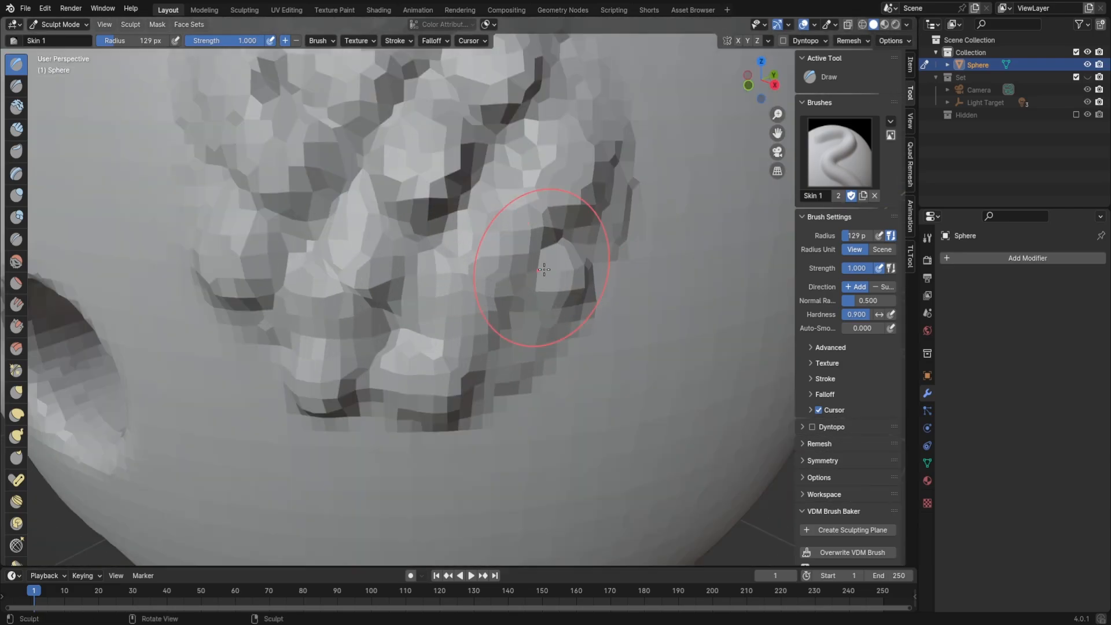
scroll(509, 185, down, 5)
scroll(475, 221, down, 5)
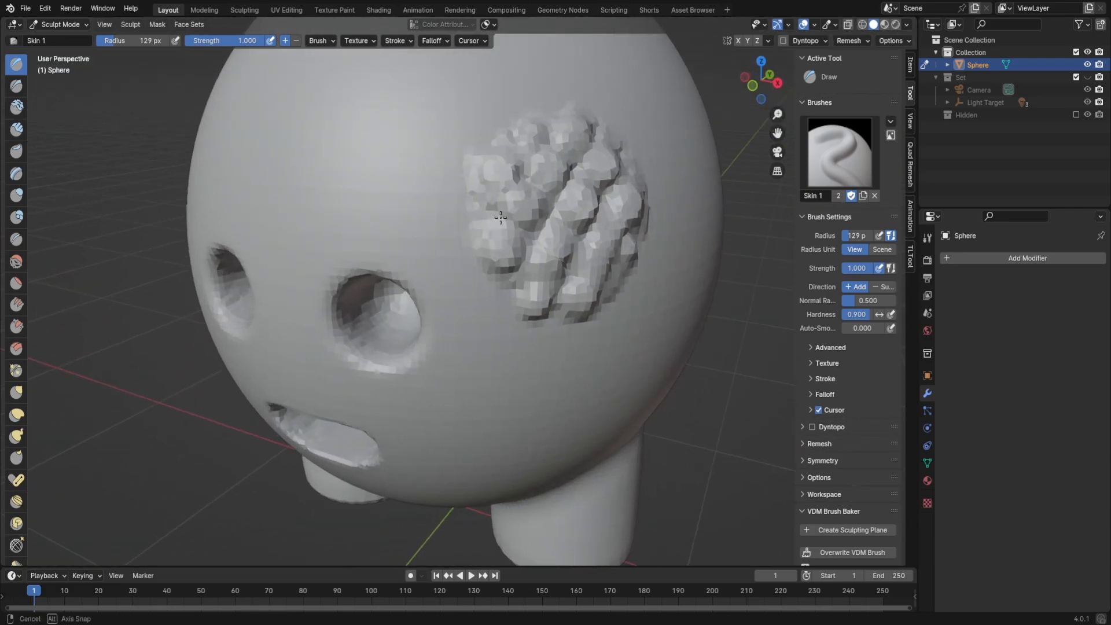
mouse_move(506, 238)
middle_down()
mouse_move(516, 245)
mouse_move(564, 216)
mouse_move(525, 232)
mouse_move(540, 263)
middle_up()
key(ctrl+z)
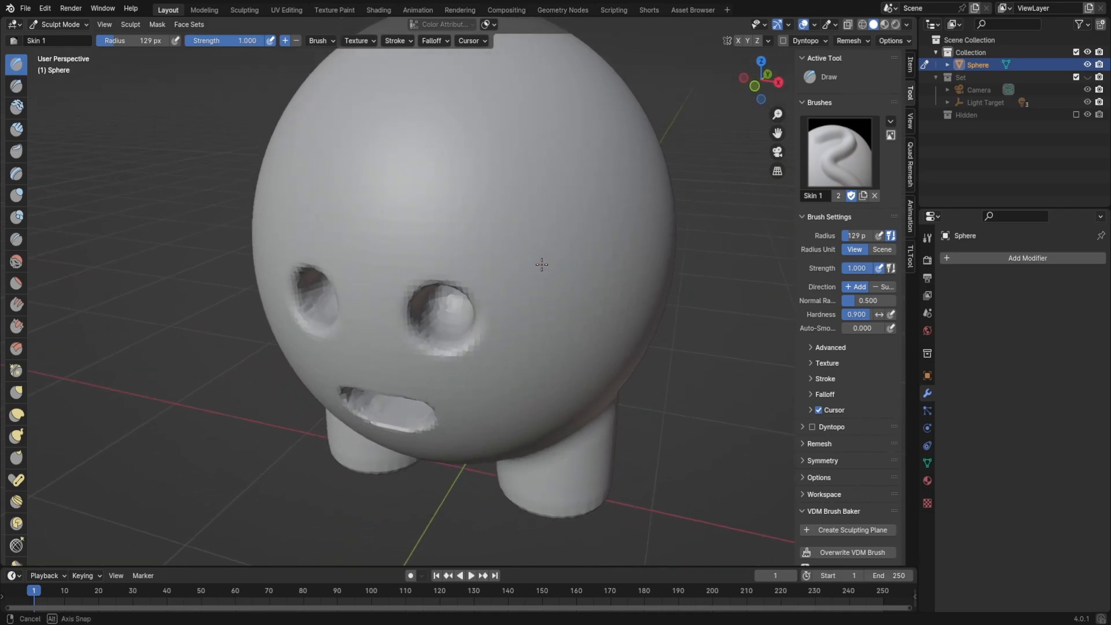
- Set the Sphere's remesh voxel size to 0.005 m and save the file
click(848, 40)
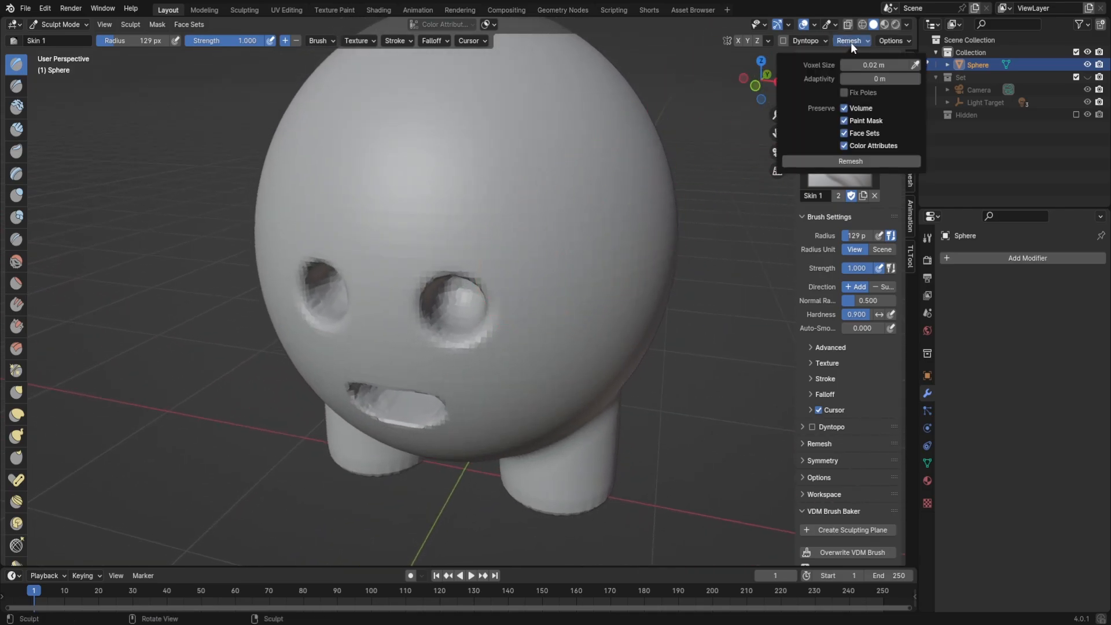
click(866, 62)
text(0.005)
key(Return)
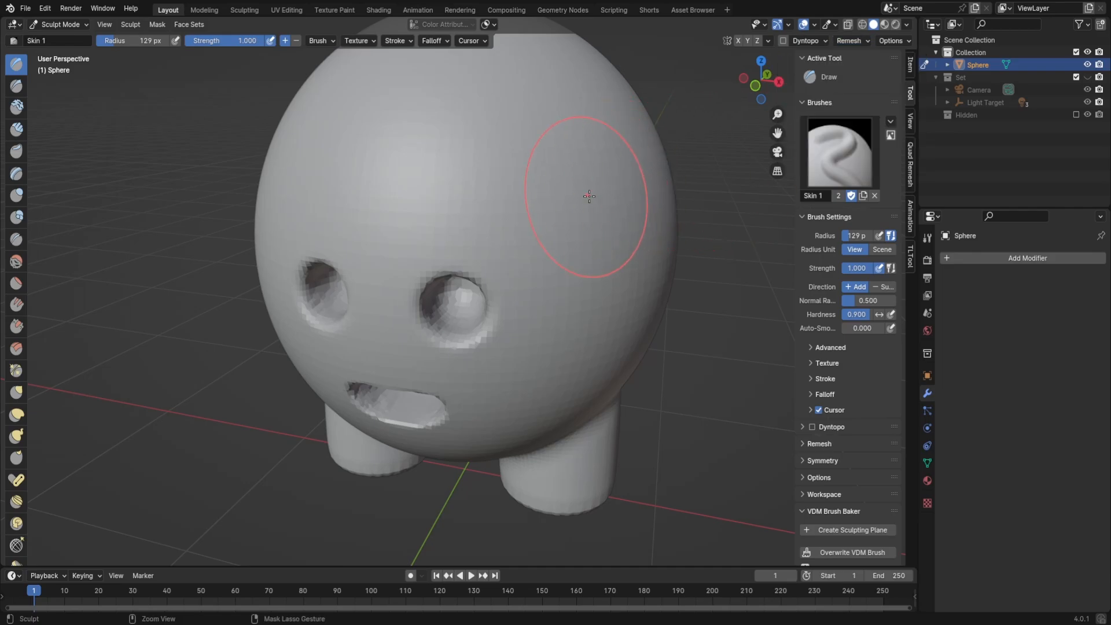
key(ctrl+s)
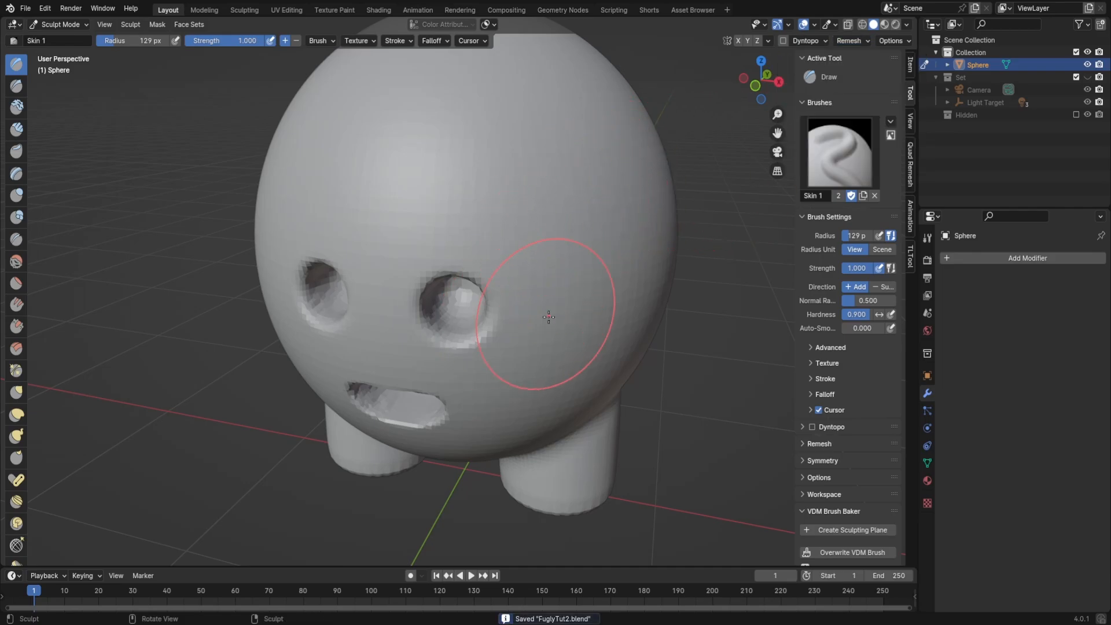
- Try stamping the Skin 1 pattern on the side of the head beside the eye, and undo it
middle_drag(563, 298, 595, 357)
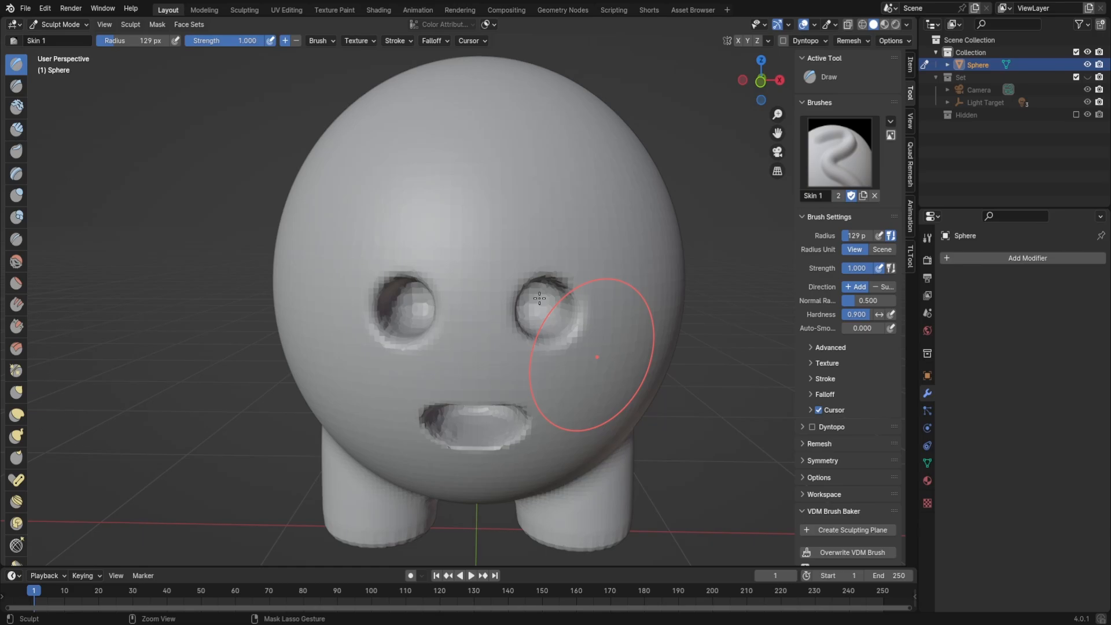
middle_drag(570, 269, 488, 299)
scroll(550, 287, up, 2)
scroll(521, 285, down, 5)
scroll(496, 303, up, 5)
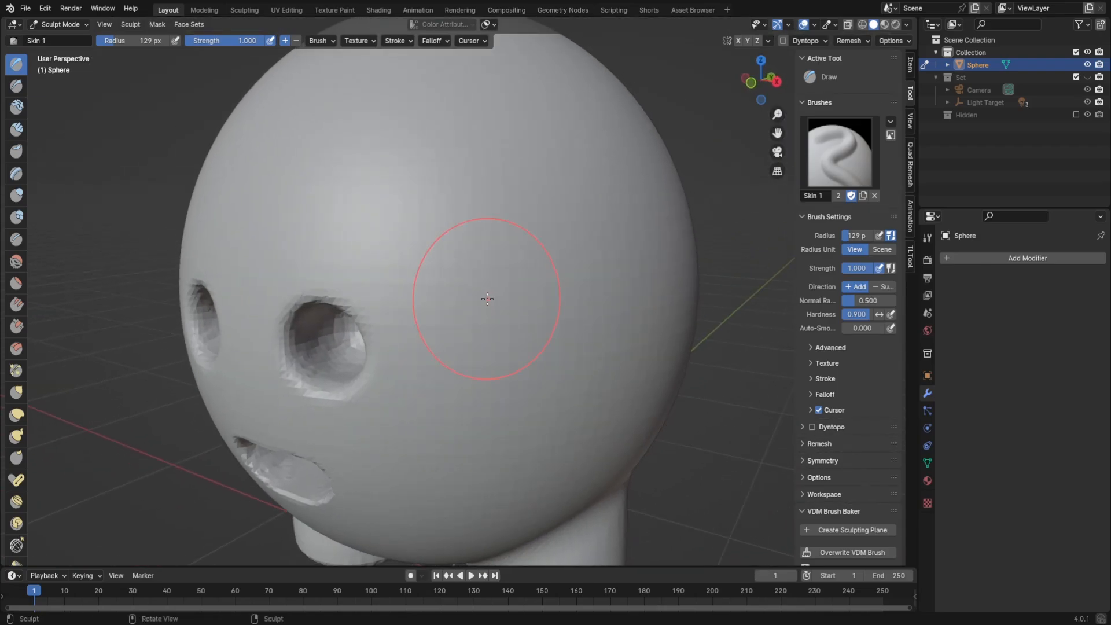
drag(488, 298, 586, 357)
key(ctrl+z)
- Mask the face around the eyes and mouth at 129 px radius and strength 1.000, and return to the Draw tool's Skin 1 brush
scroll(503, 324, down, 1)
middle_drag(497, 324, 536, 328)
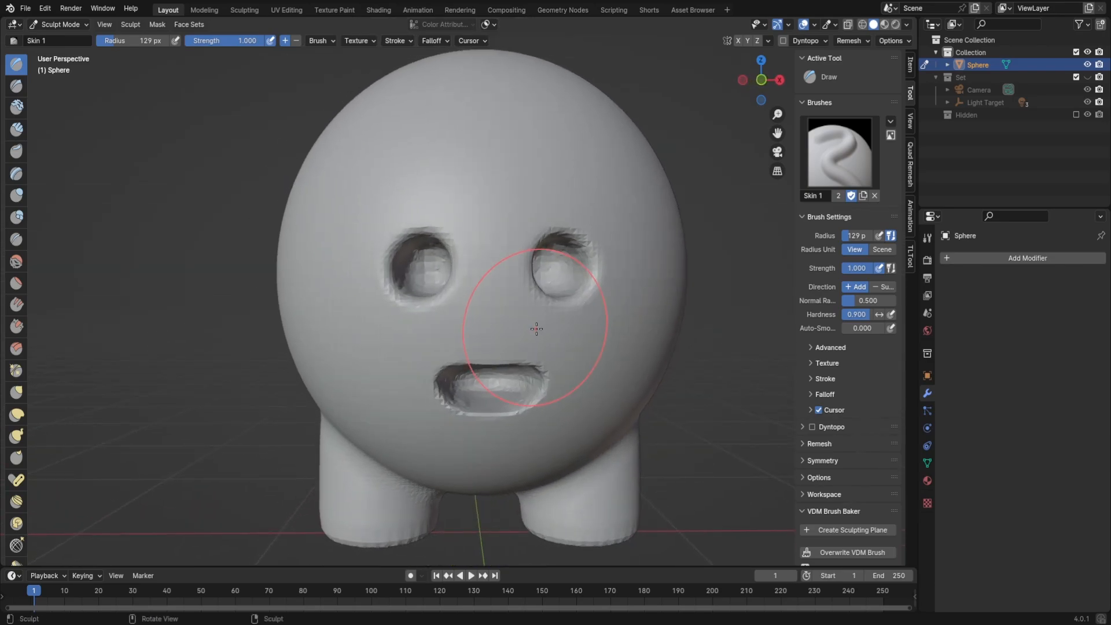
key(m)
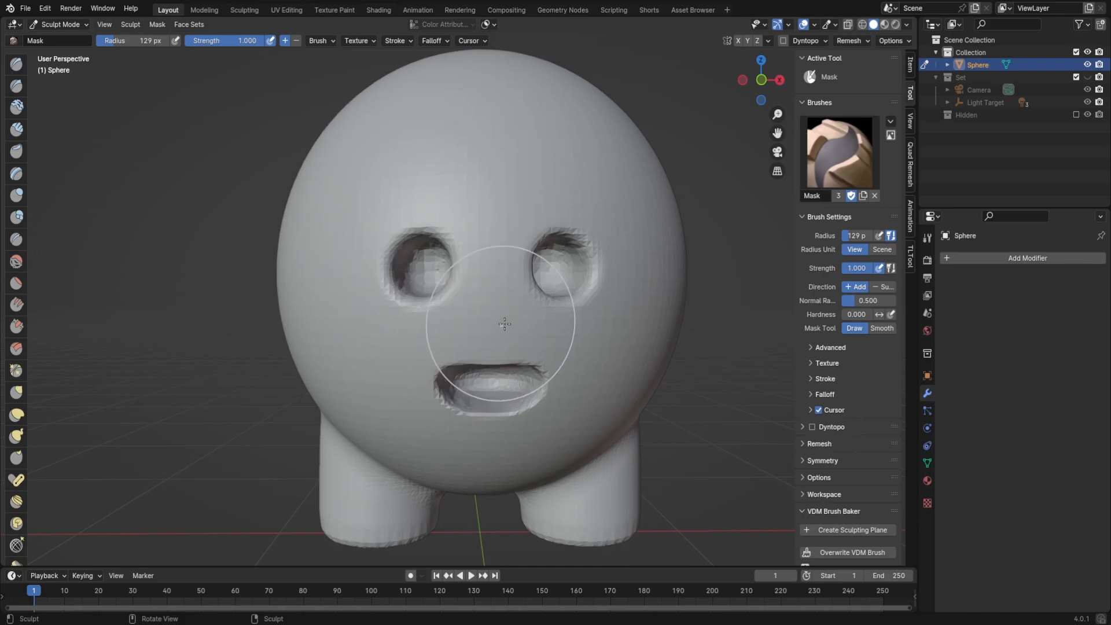
mouse_move(583, 228)
mouse_down()
mouse_move(458, 228)
mouse_move(397, 307)
mouse_move(498, 307)
mouse_move(483, 258)
mouse_up()
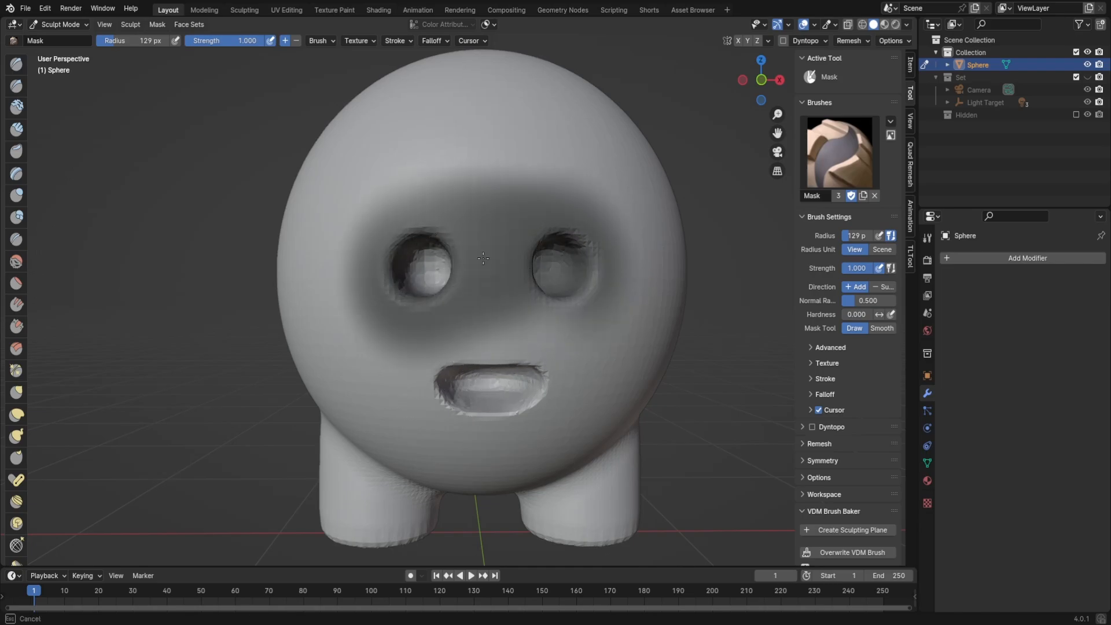
mouse_move(412, 255)
mouse_down()
mouse_move(570, 316)
mouse_move(556, 405)
mouse_move(480, 446)
mouse_move(417, 356)
mouse_up()
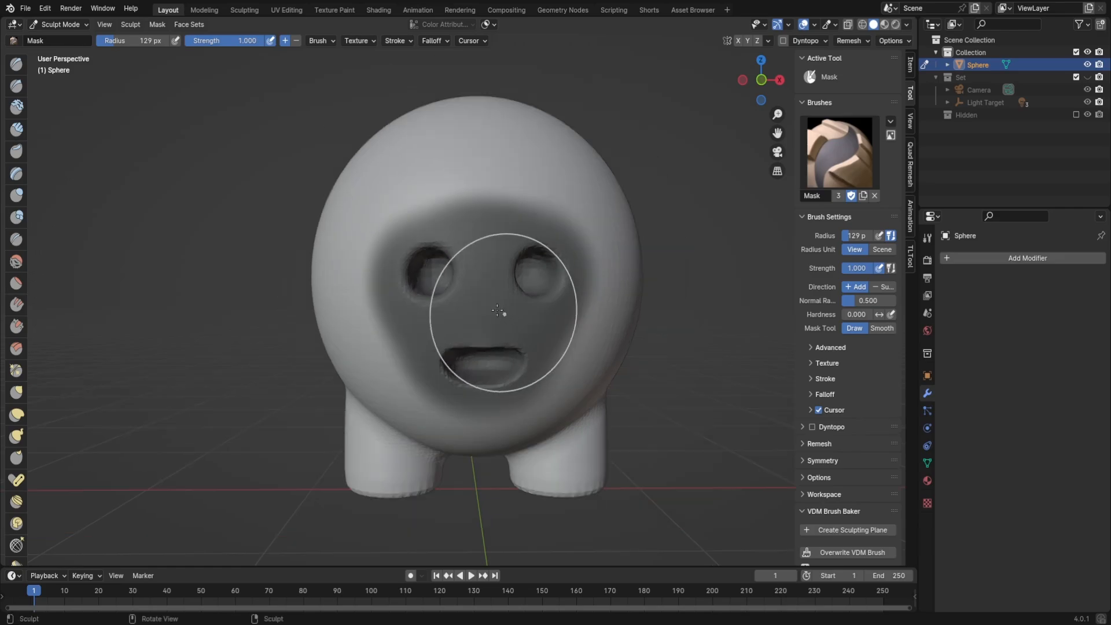
mouse_move(503, 314)
middle_down()
mouse_move(427, 291)
mouse_move(521, 288)
middle_up()
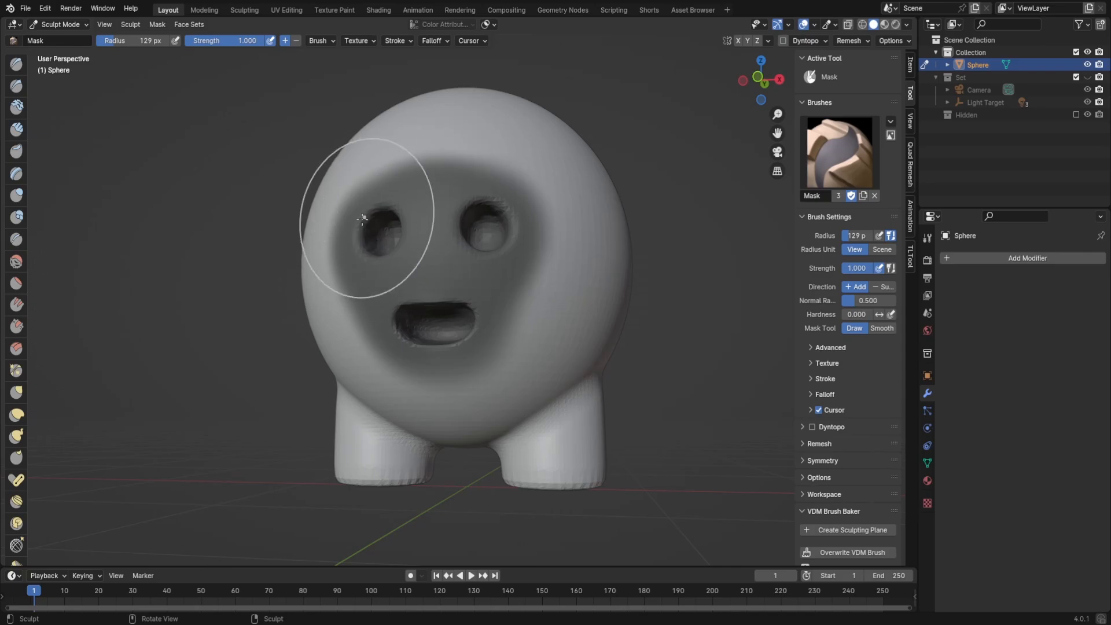
mouse_move(365, 216)
middle_down()
mouse_move(432, 254)
mouse_move(272, 228)
middle_up()
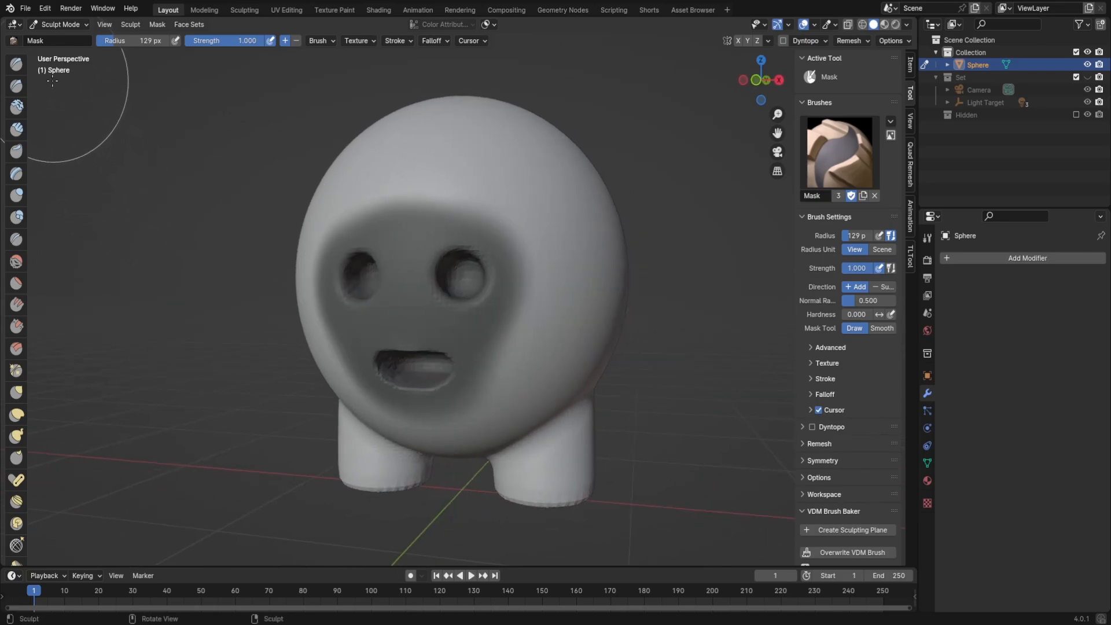
key(x)
- Try stamping a band of small Skin 1 bumps across the forehead along the mask's upper edge
mouse_move(492, 257)
middle_down()
mouse_move(505, 268)
mouse_move(476, 265)
middle_up()
scroll(503, 268, up, 1)
click(475, 266)
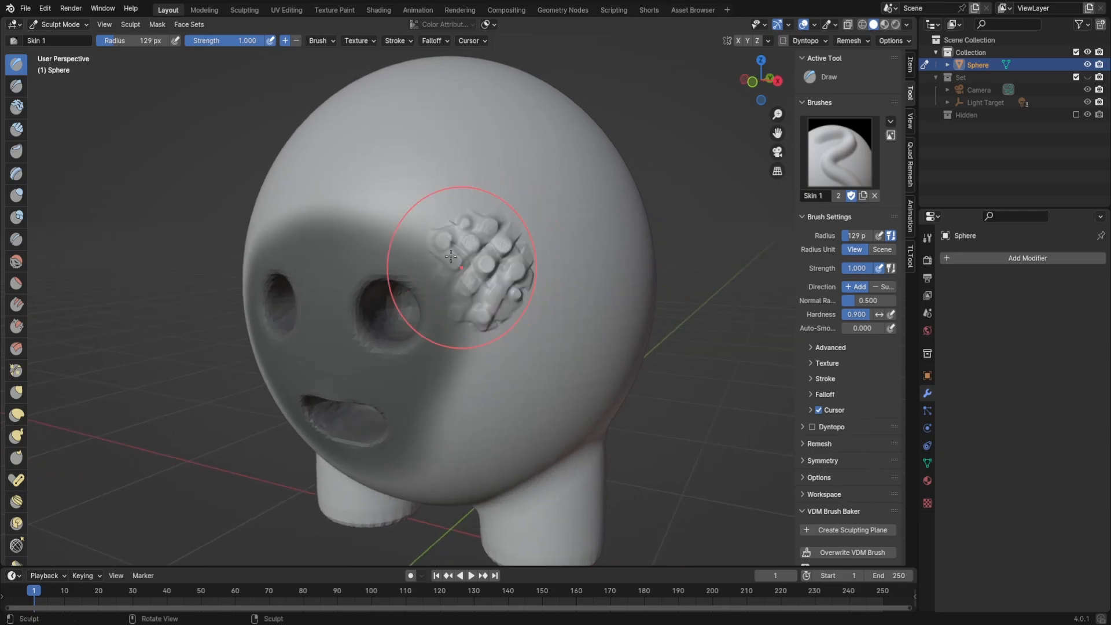
drag(389, 210, 338, 238)
middle_drag(339, 231, 437, 228)
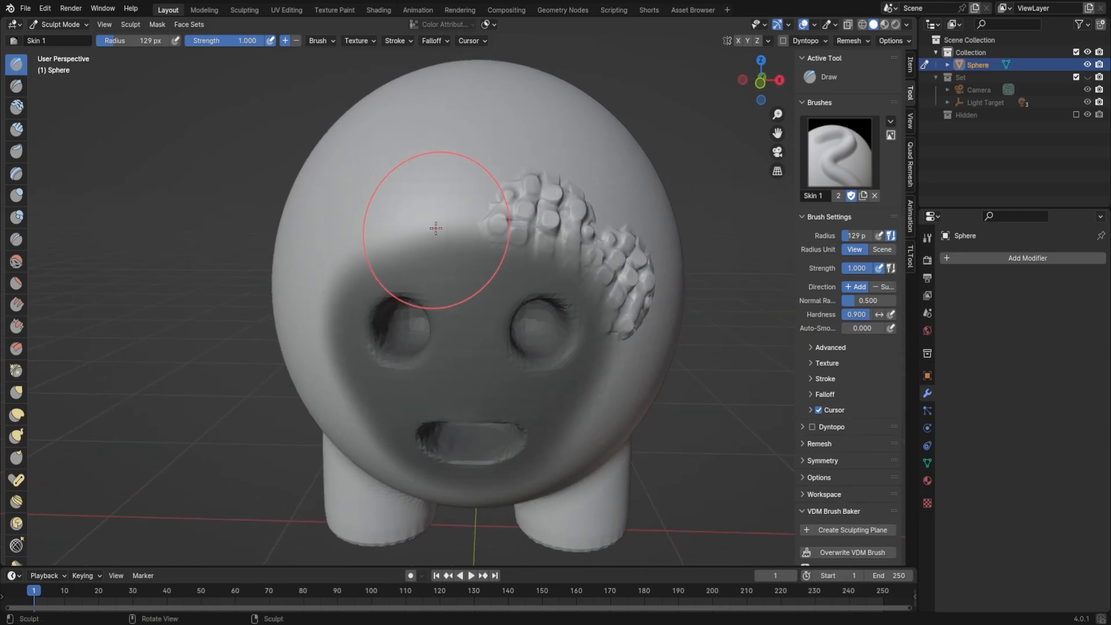
drag(457, 214, 491, 258)
middle_drag(384, 236, 446, 244)
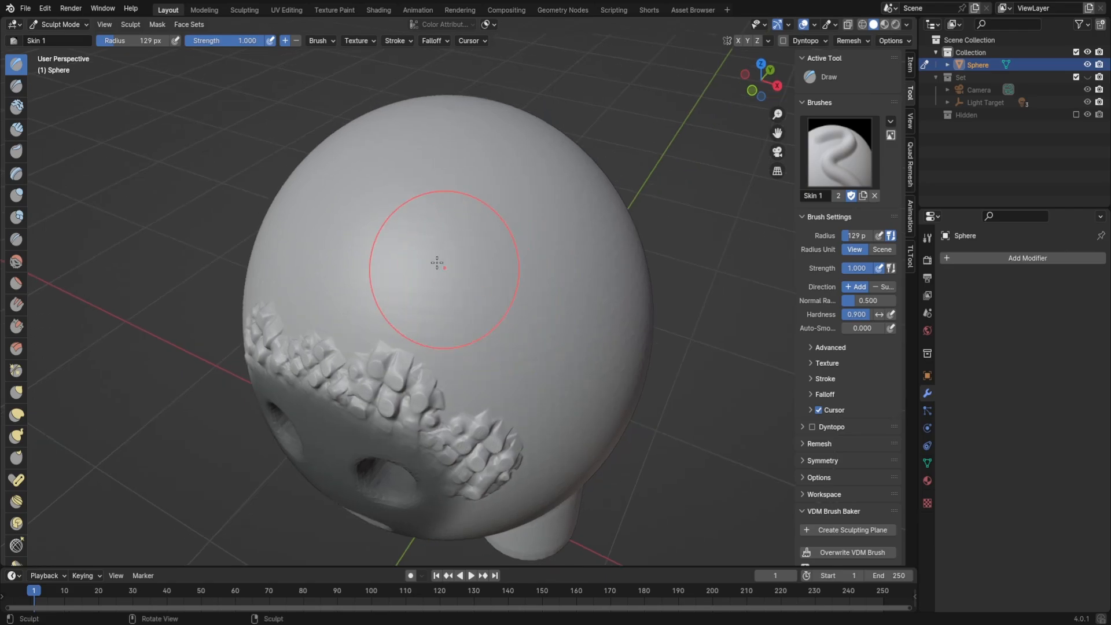
- Try adding large Skin 1 stamps over the crown and smaller ones filling down to the forehead band
mouse_move(446, 248)
mouse_down()
mouse_move(581, 277)
mouse_move(567, 287)
mouse_move(548, 255)
mouse_up()
middle_drag(486, 343, 492, 336)
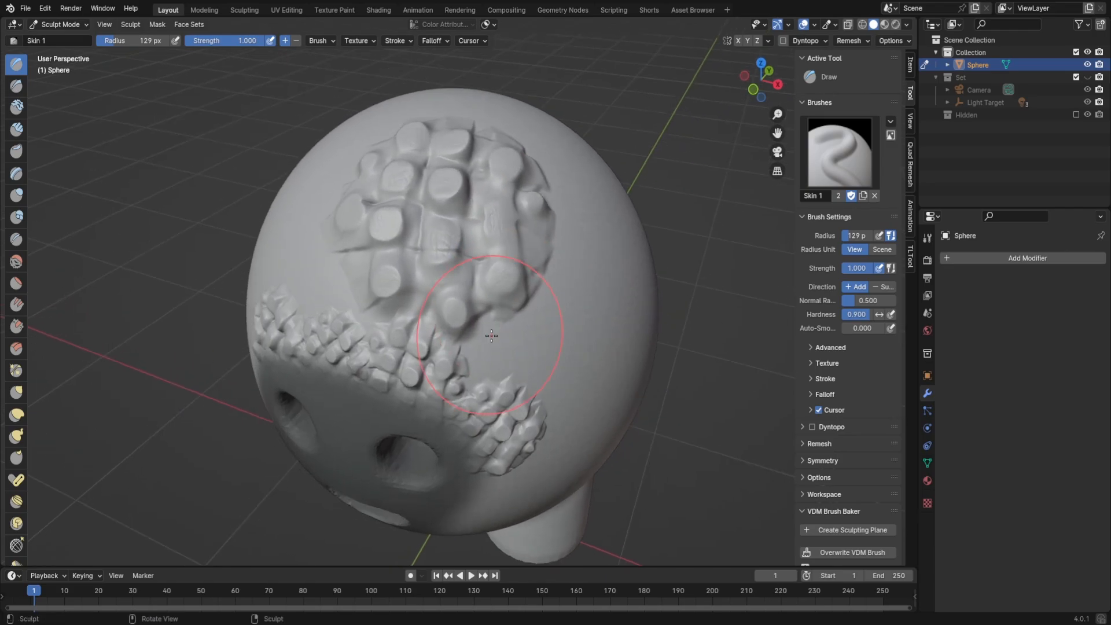
drag(512, 348, 534, 377)
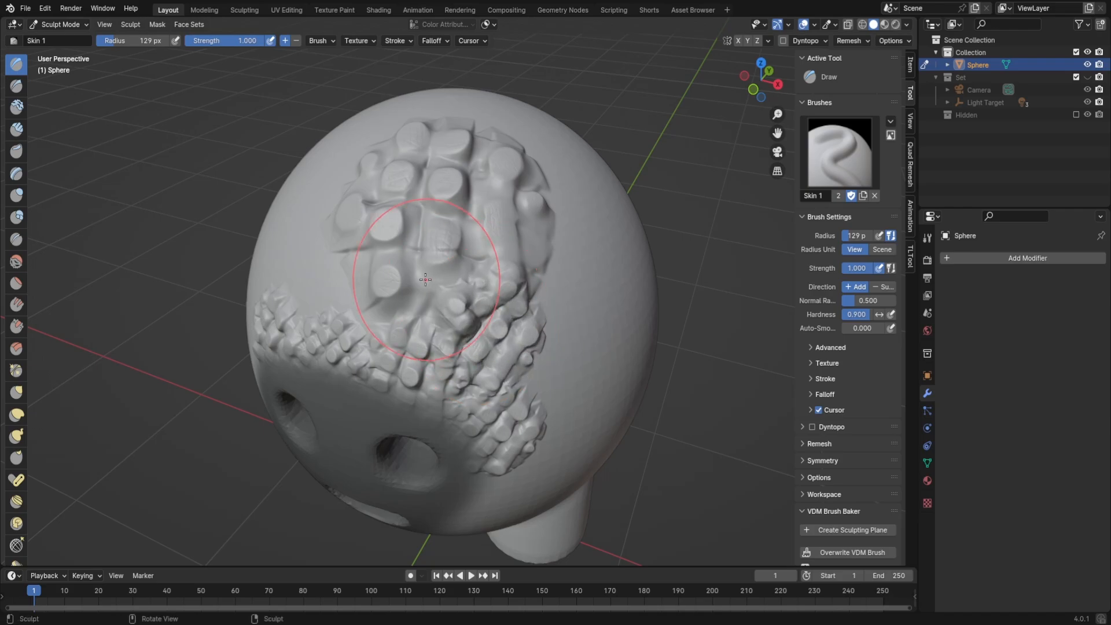
drag(460, 226, 509, 218)
middle_drag(508, 218, 555, 249)
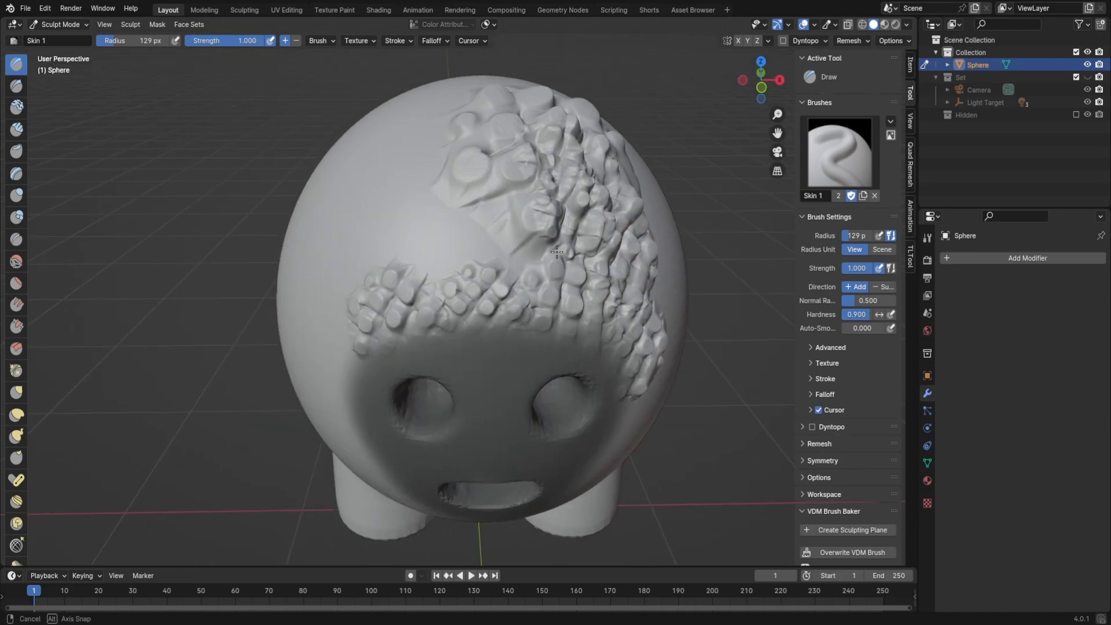
- Undo all the Skin 1 stamps on the forehead and crown, keeping the face mask
key(ctrl+z)
key(ctrl+z)
key(ctrl+z)
key(ctrl+z)
key(ctrl+z)
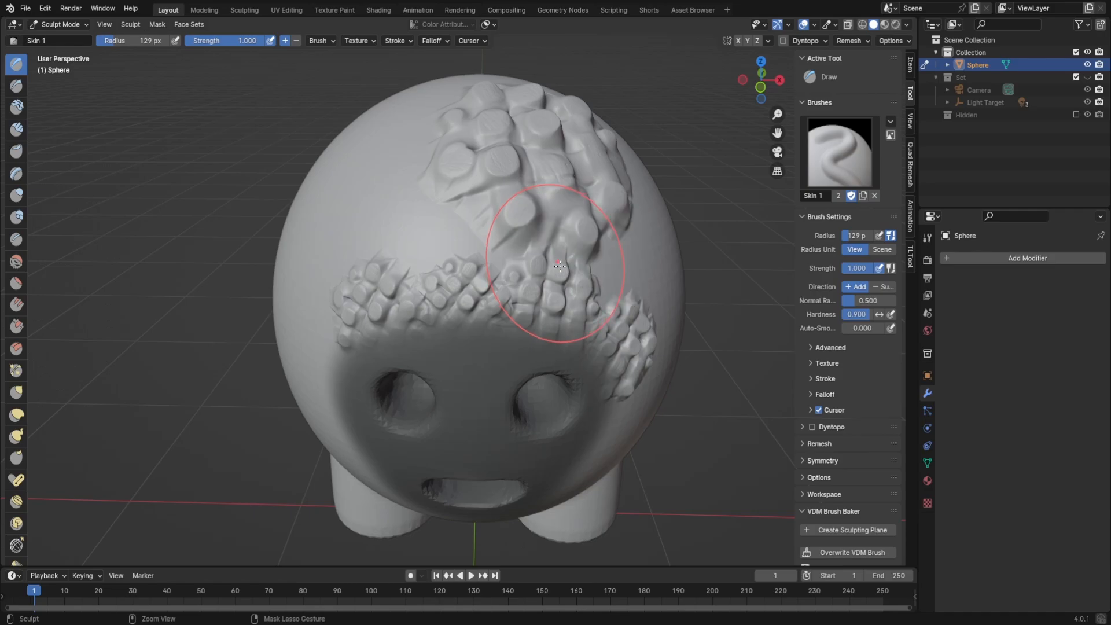
key(ctrl+z)
key(ctrl+z)
- Enable X-axis sculpt symmetry and set the Skin 1 brush radius to 137 px
mouse_move(635, 287)
middle_down()
mouse_move(635, 206)
mouse_move(665, 135)
mouse_move(540, 218)
mouse_move(529, 281)
mouse_move(486, 262)
middle_up()
click(738, 40)
key(f)
click(498, 263)
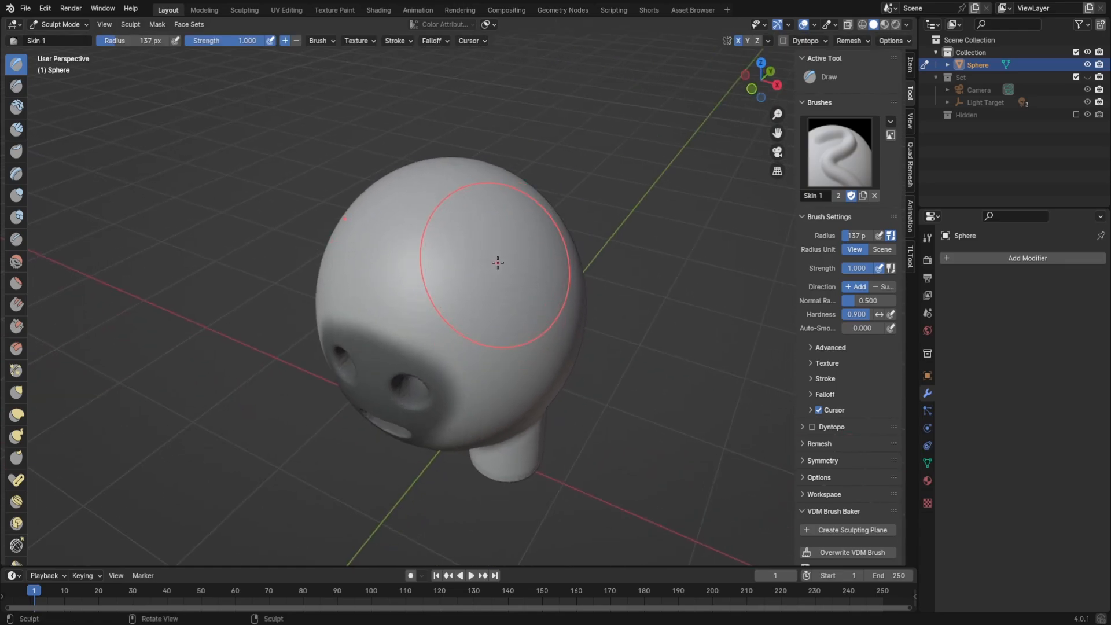
- Stamp large mirrored Skin 1 patterns over the top, sides and back of the head around the masked face
mouse_move(498, 266)
mouse_down()
mouse_move(509, 220)
mouse_move(475, 249)
mouse_move(521, 290)
mouse_move(647, 346)
mouse_up()
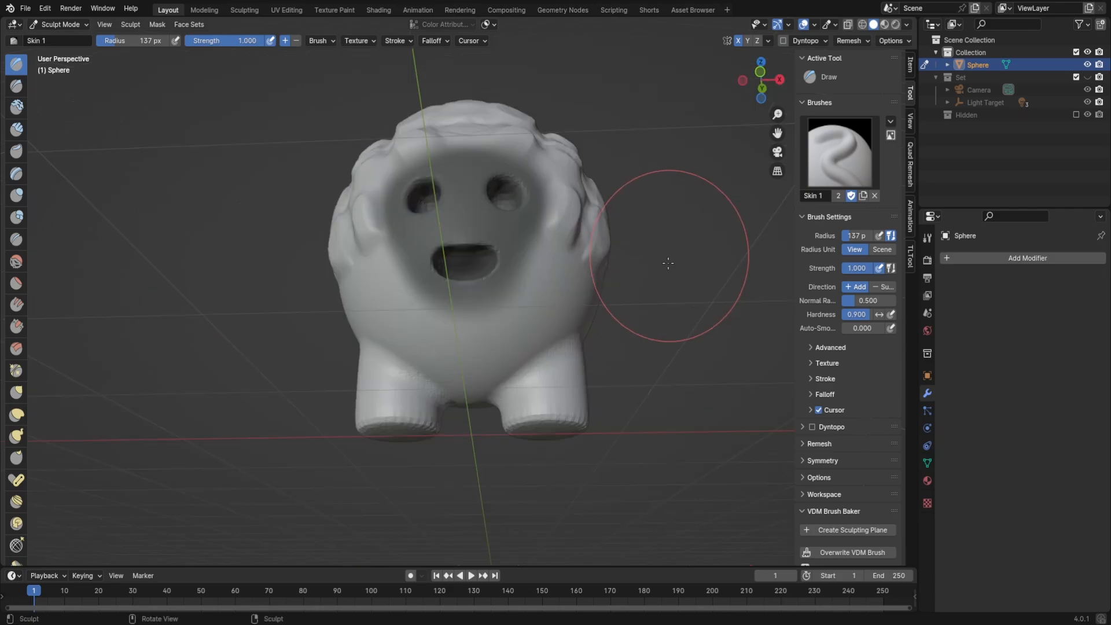
mouse_move(669, 286)
middle_down()
mouse_move(659, 353)
mouse_move(422, 354)
middle_up()
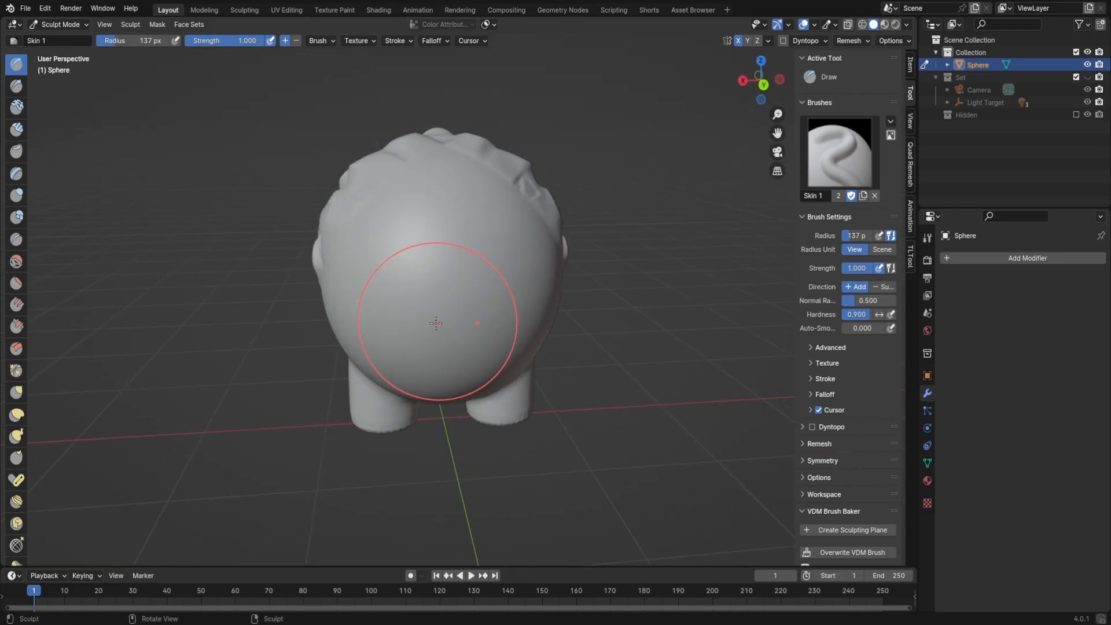
drag(422, 223, 551, 366)
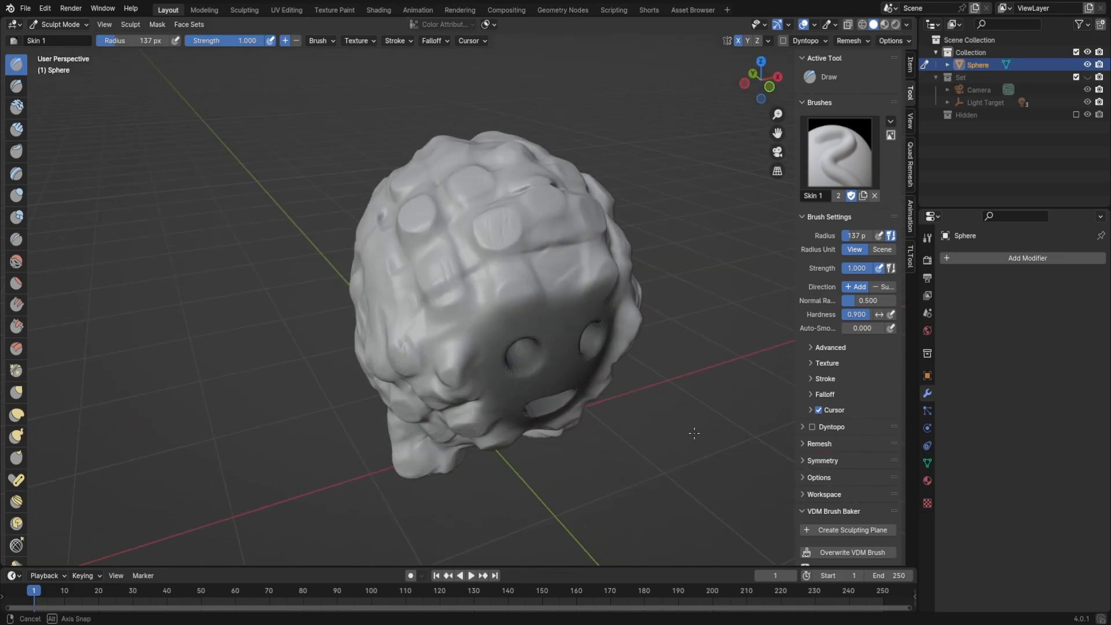
mouse_move(551, 405)
middle_down()
mouse_move(509, 376)
mouse_move(399, 405)
mouse_move(476, 359)
mouse_move(580, 363)
middle_up()
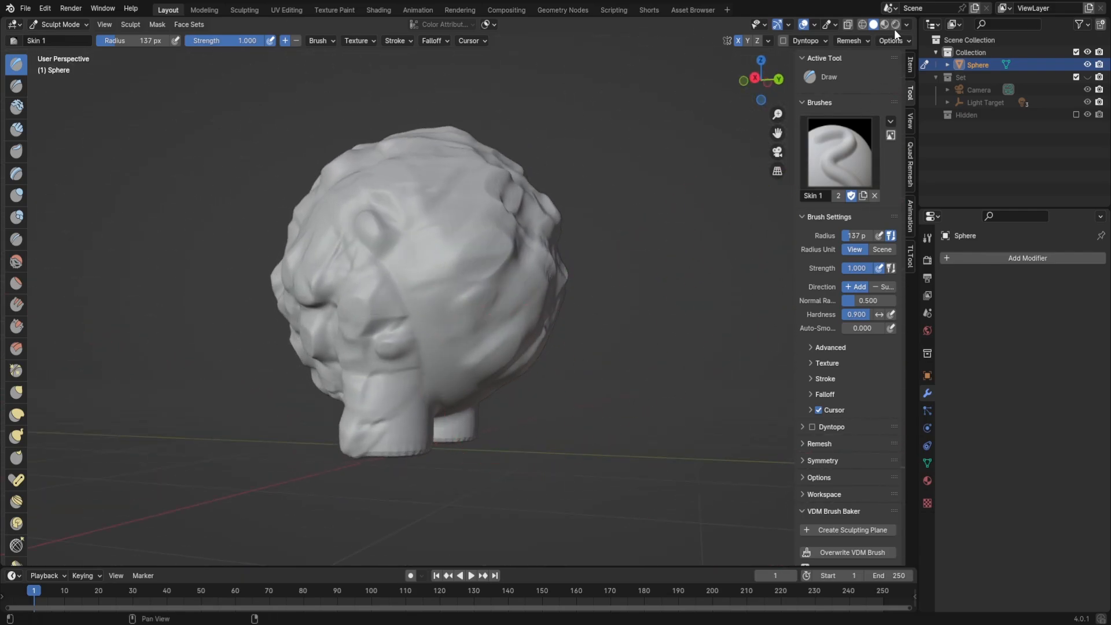
- Voxel-remesh the sculpted Sphere character with volume, paint mask, face sets and color attributes preserved
click(851, 43)
click(863, 65)
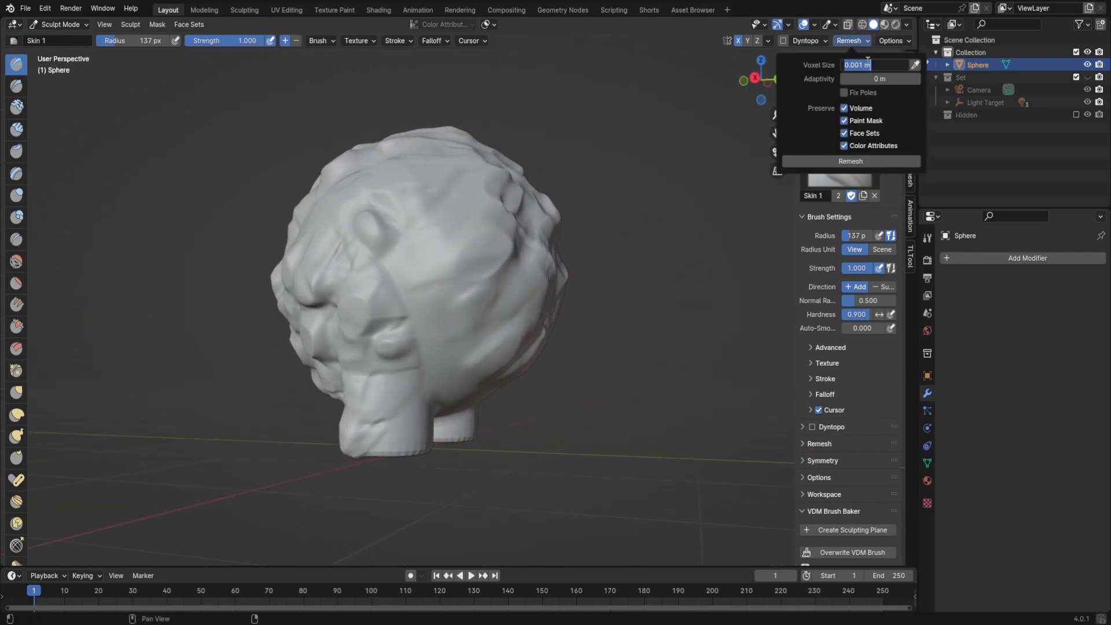
click(862, 65)
click(831, 162)
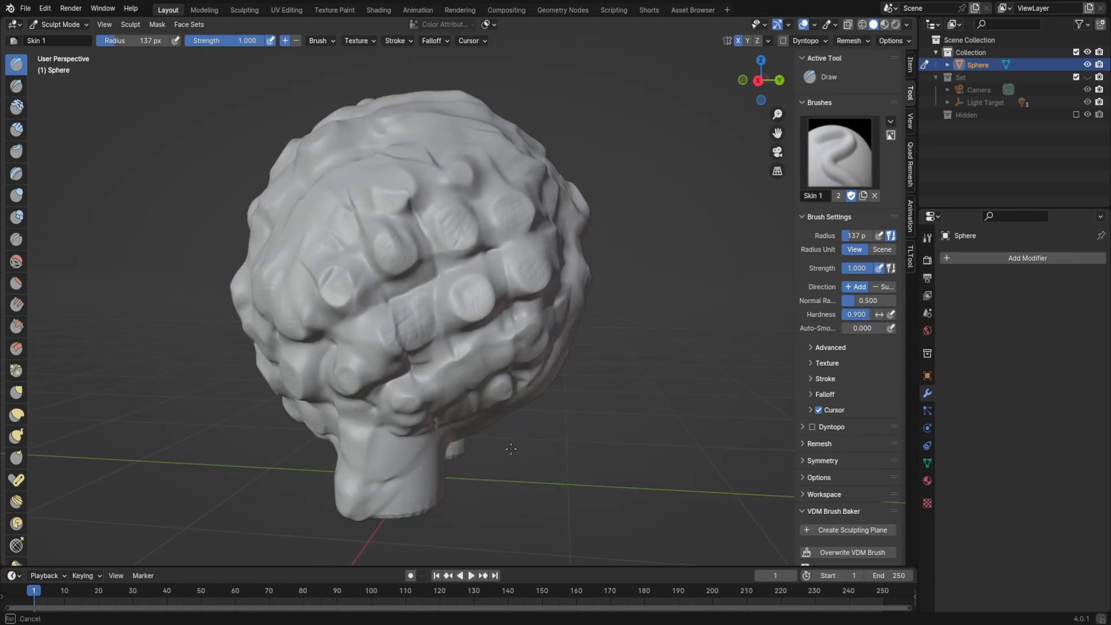
- Stamp the mirrored Skin 1 pattern over the smooth underside of the body near the legs
mouse_move(581, 441)
middle_down()
mouse_move(537, 375)
mouse_move(444, 316)
middle_up()
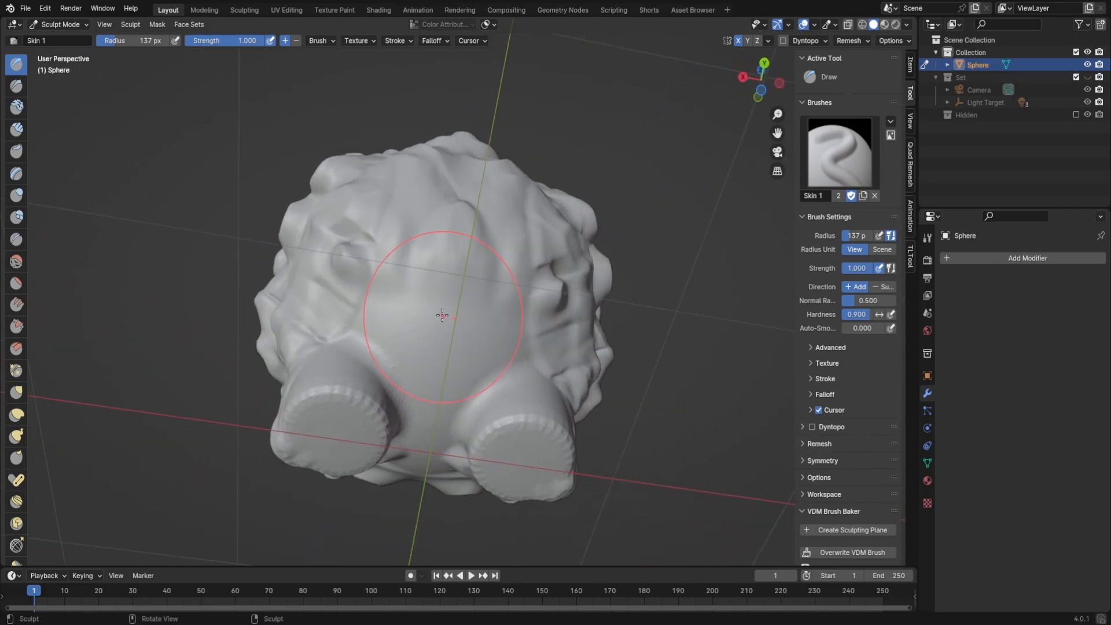
mouse_move(448, 313)
mouse_down()
mouse_move(564, 405)
mouse_move(549, 354)
mouse_up()
mouse_move(549, 354)
middle_down()
mouse_move(572, 381)
mouse_move(538, 356)
mouse_move(476, 365)
mouse_move(515, 342)
middle_up()
- Layer smaller mirrored Skin 1 stamps on the cheek and side of the head beside the masked face
scroll(449, 332, up, 2)
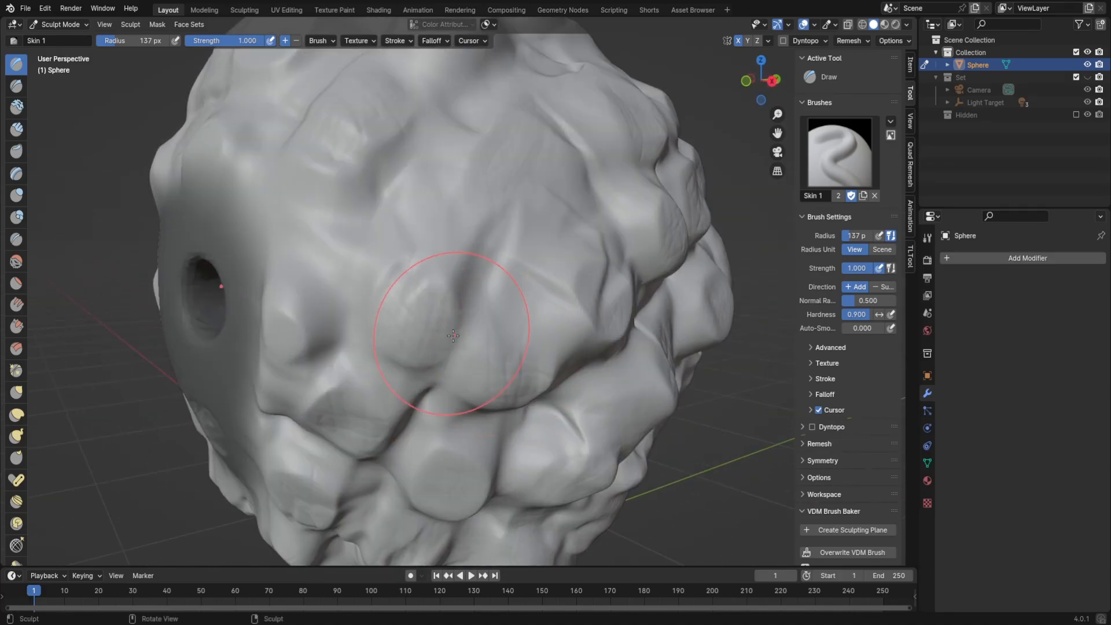
middle_drag(399, 261, 427, 269)
drag(427, 270, 529, 312)
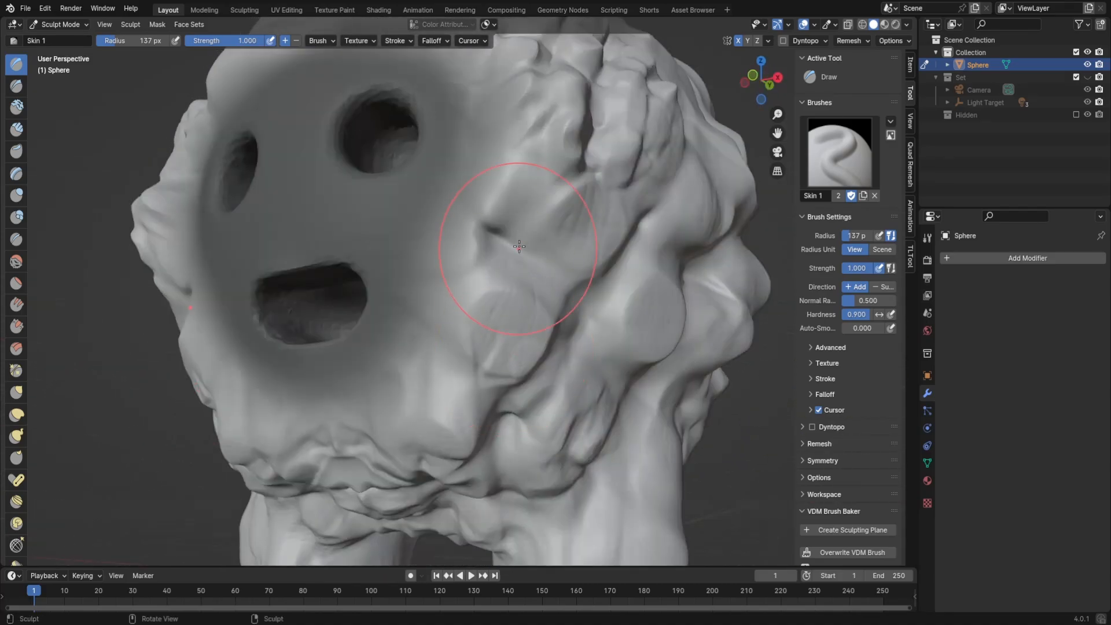
drag(524, 248, 585, 307)
drag(456, 335, 515, 232)
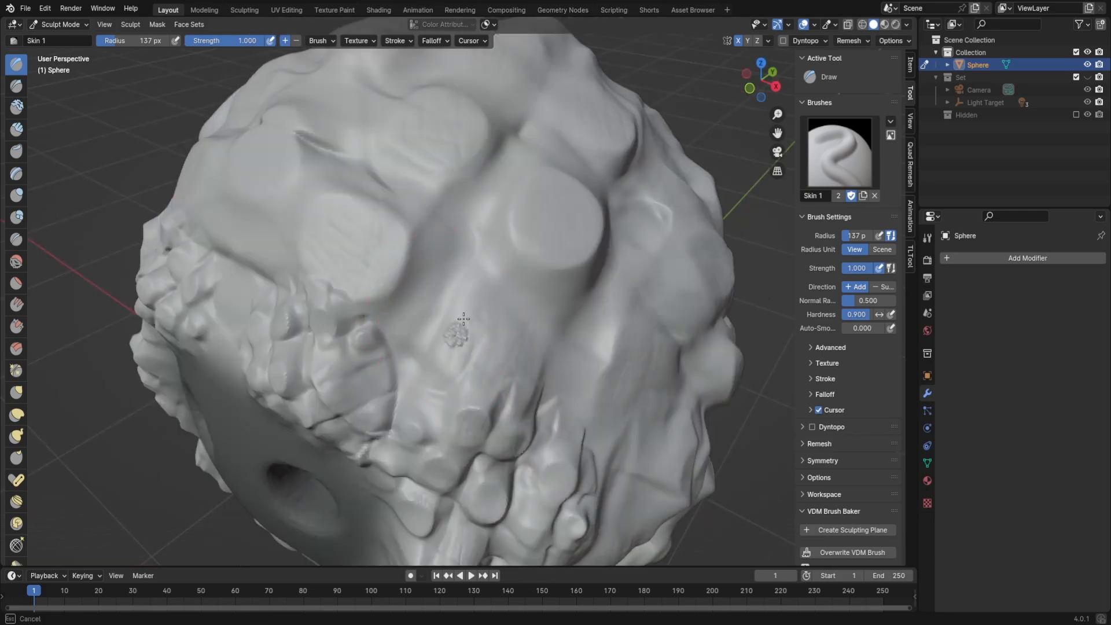
- Cover the upper head, sides and remaining large bumps with smaller mirrored Skin 1 stamps
mouse_move(481, 179)
middle_down()
mouse_move(530, 138)
mouse_move(521, 280)
mouse_move(530, 285)
mouse_move(486, 310)
mouse_move(435, 287)
middle_up()
drag(441, 278, 514, 292)
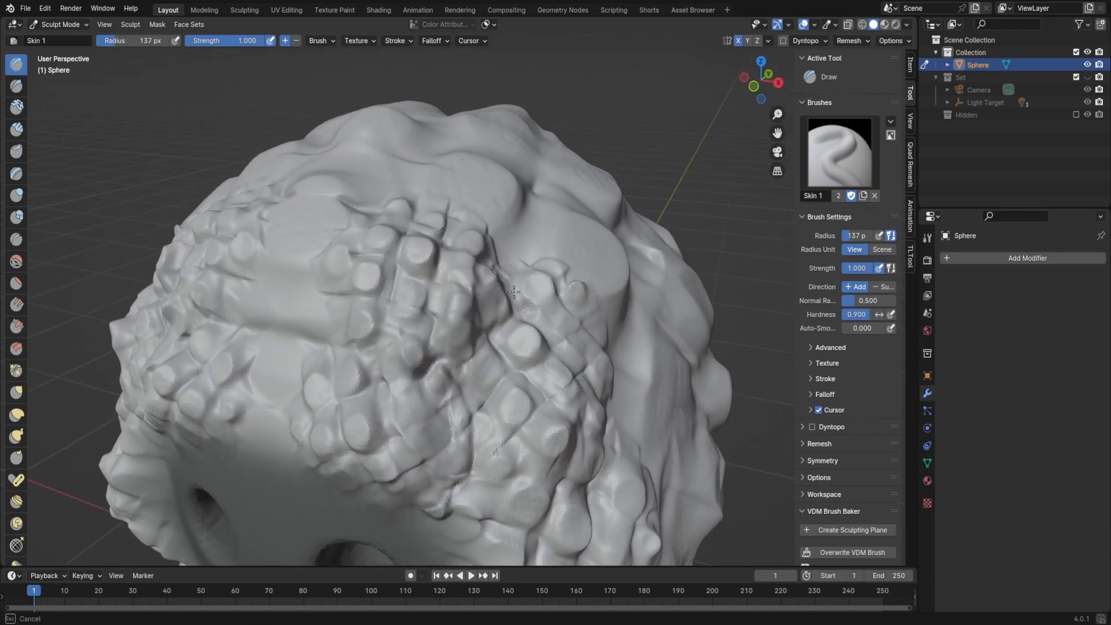
mouse_move(519, 293)
middle_down()
mouse_move(389, 298)
mouse_move(458, 285)
middle_up()
middle_drag(453, 330, 498, 205)
drag(509, 212, 623, 309)
mouse_move(623, 309)
middle_down()
mouse_move(551, 330)
mouse_move(527, 307)
middle_up()
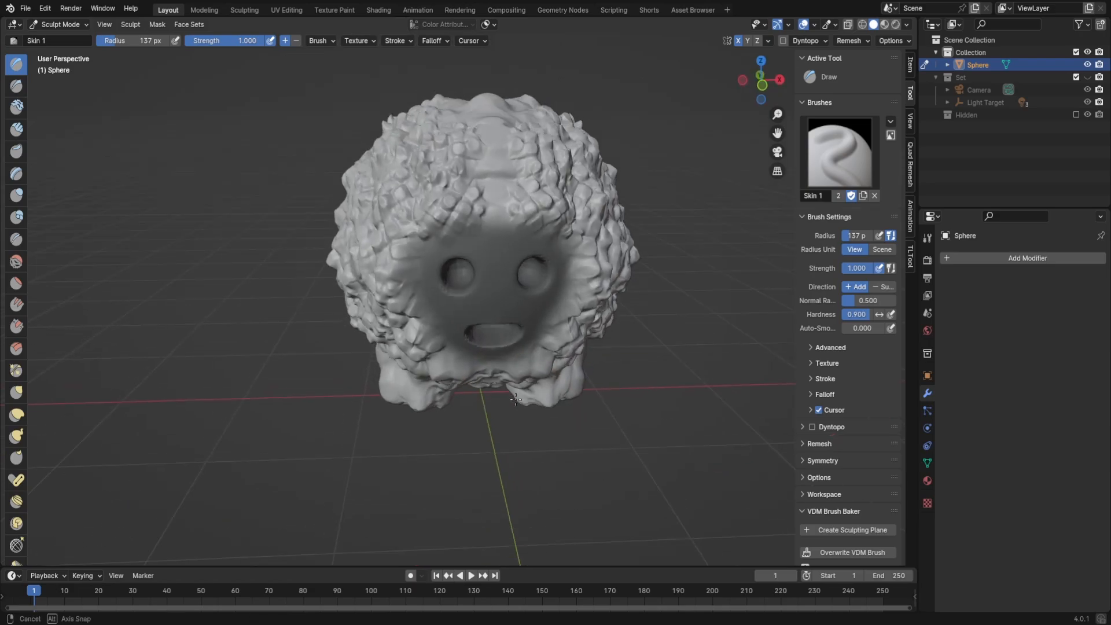
- Cover the smooth strip running over the top and back of the head with Skin 1 brush strokes
mouse_move(507, 347)
middle_down()
mouse_move(507, 452)
mouse_move(508, 430)
middle_up()
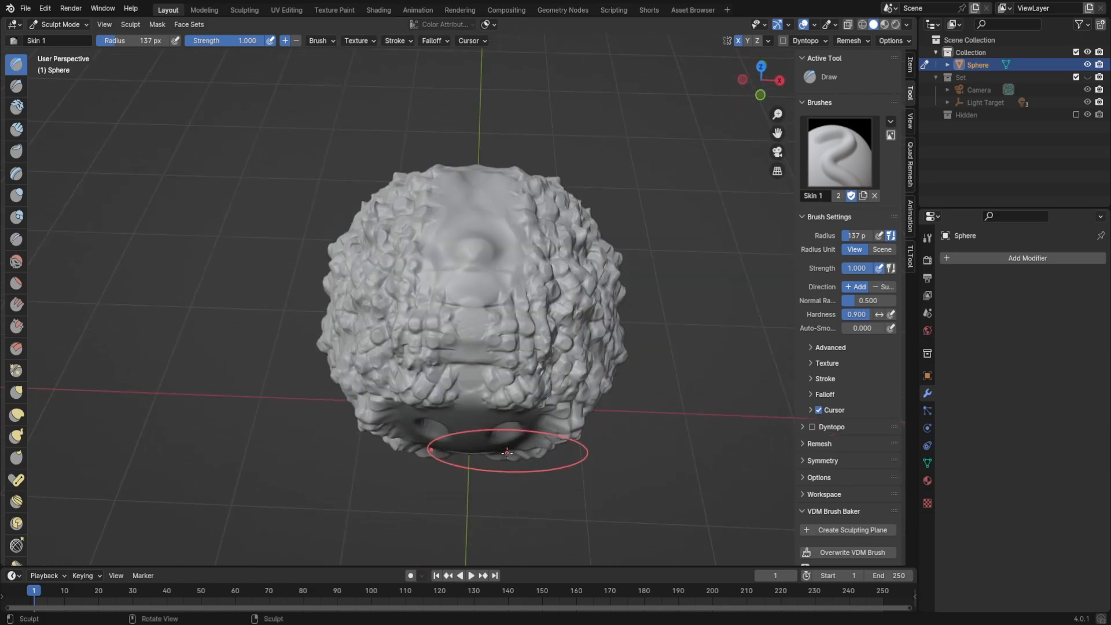
scroll(507, 452, up, 3)
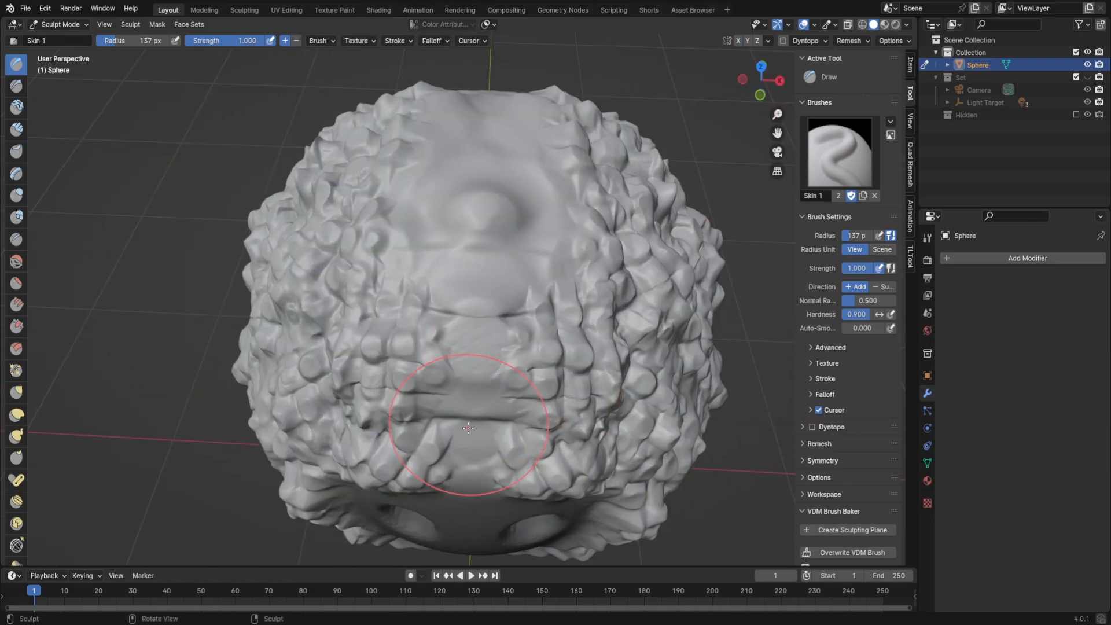
mouse_move(469, 428)
mouse_down()
mouse_move(471, 318)
mouse_move(565, 336)
mouse_up()
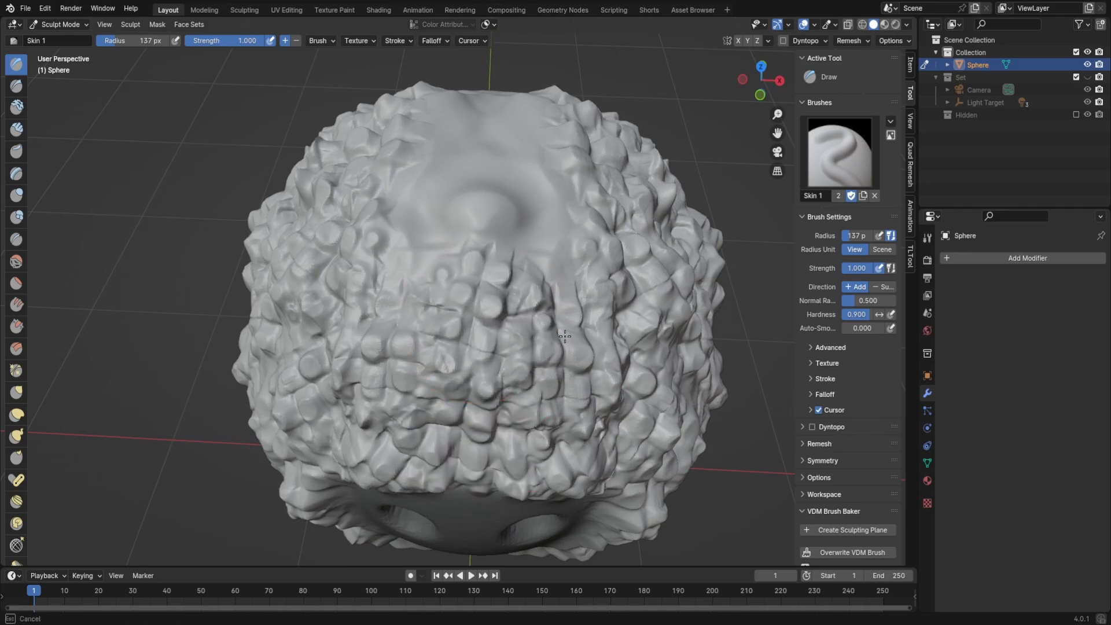
drag(513, 201, 509, 208)
middle_drag(509, 208, 447, 454)
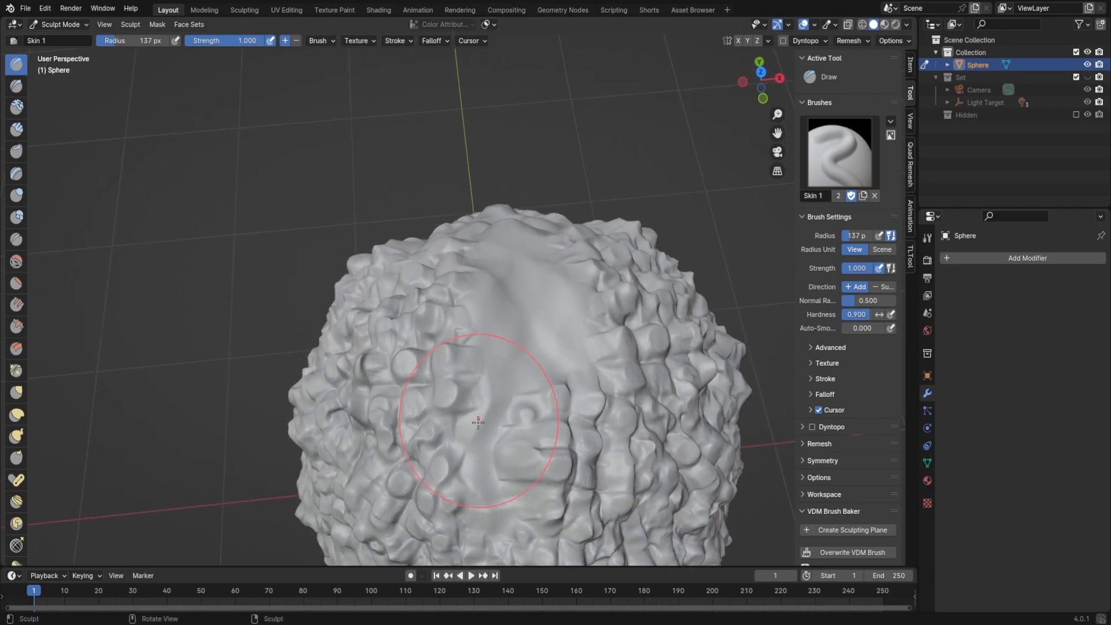
mouse_move(446, 453)
mouse_down()
mouse_move(434, 459)
mouse_move(514, 499)
mouse_move(536, 463)
mouse_up()
middle_drag(535, 463, 570, 449)
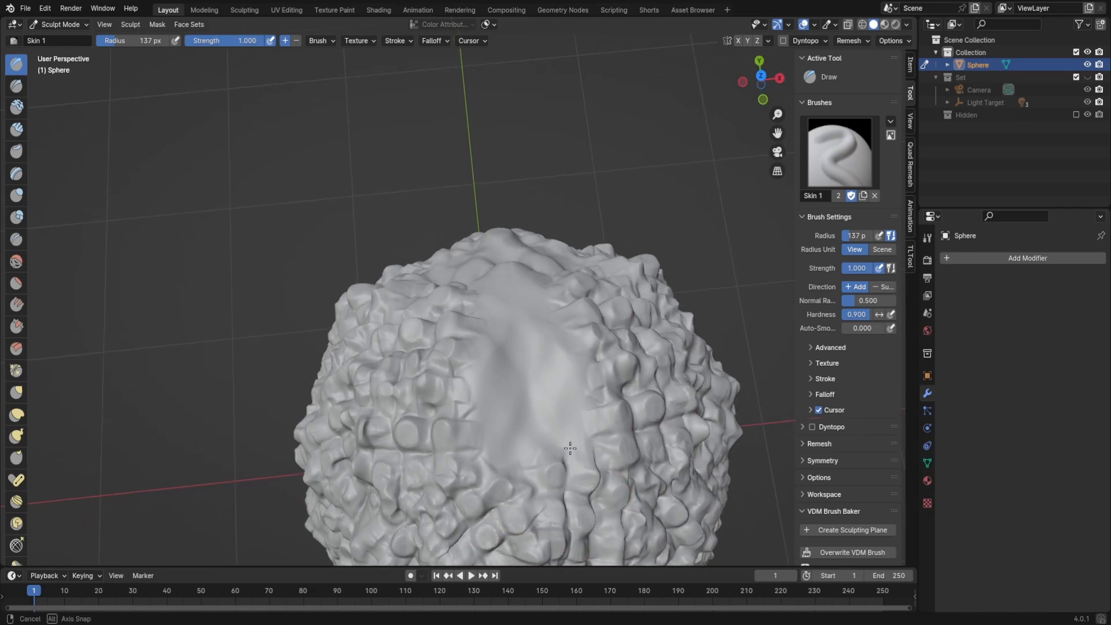
middle_drag(563, 374, 567, 382)
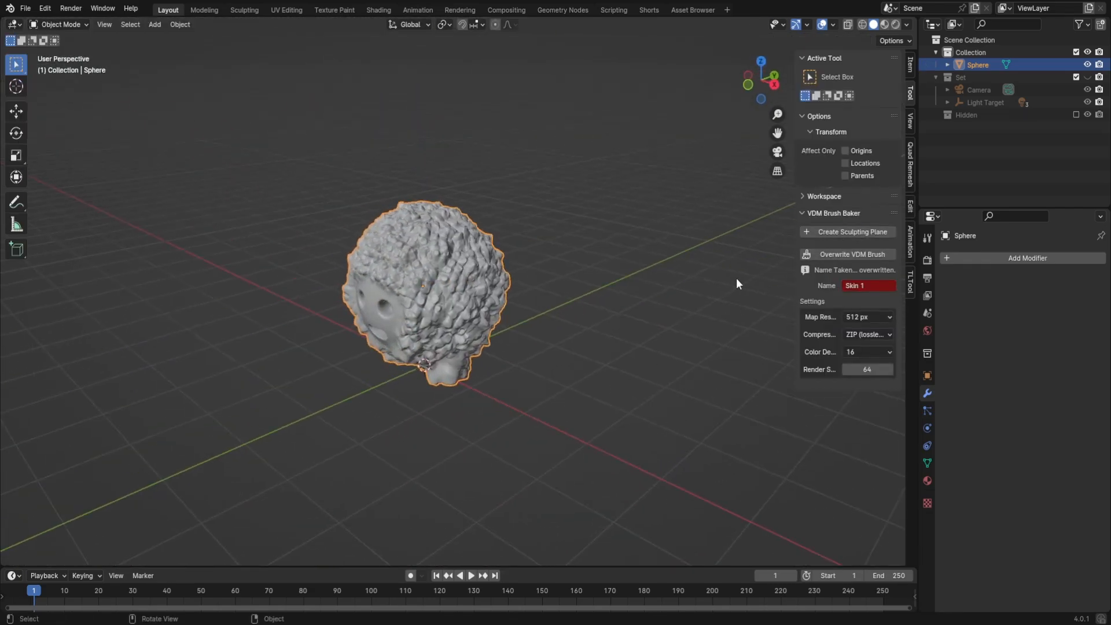
- Create a new VDM sculpting plane, move it along X beside the character, and put it in Sculpt Mode
middle_drag(736, 278, 987, 298)
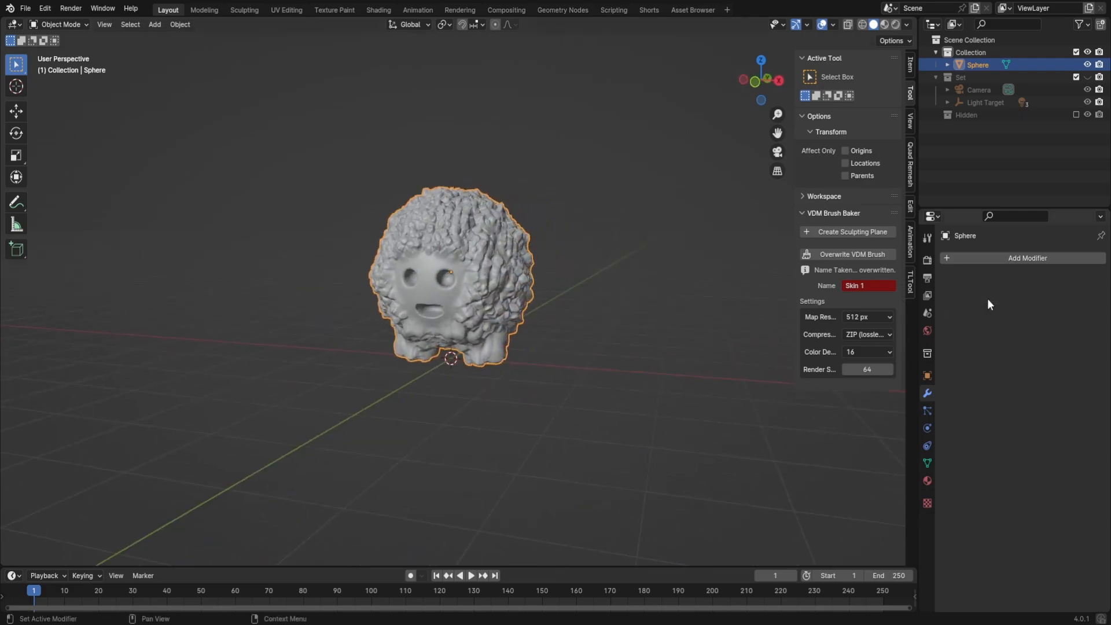
click(853, 232)
key(x)
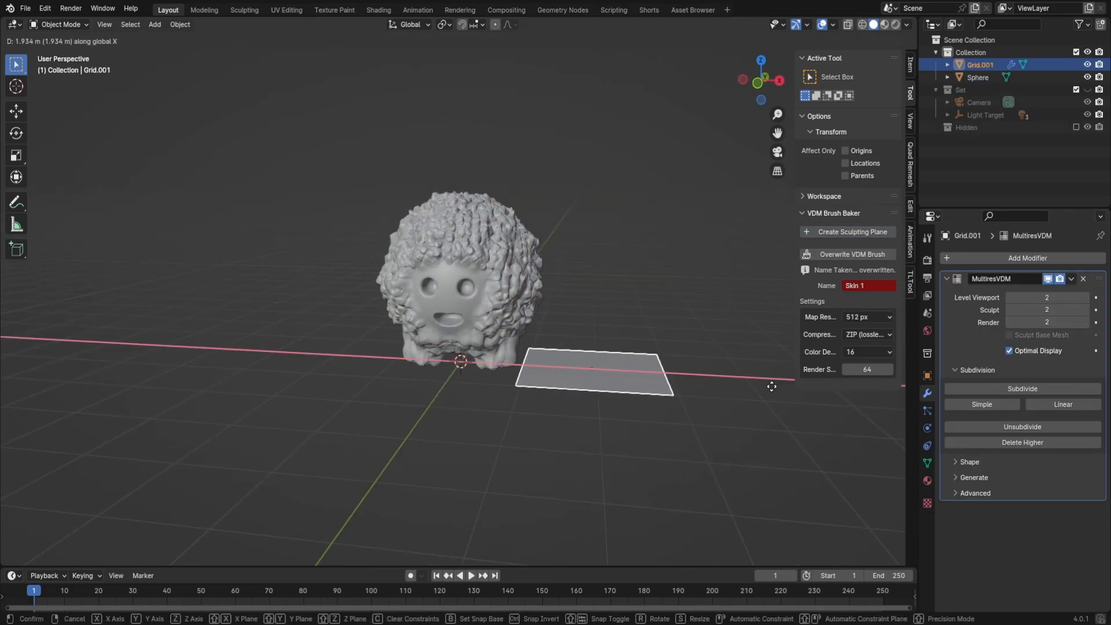
click(839, 402)
key(ctrl+Tab)
- Choose the Clay Strips brush for sculpting the plane and set its radius to 68 px
mouse_move(691, 416)
middle_down()
mouse_move(672, 375)
mouse_move(683, 466)
mouse_move(524, 338)
middle_up()
scroll(524, 338, up, 6)
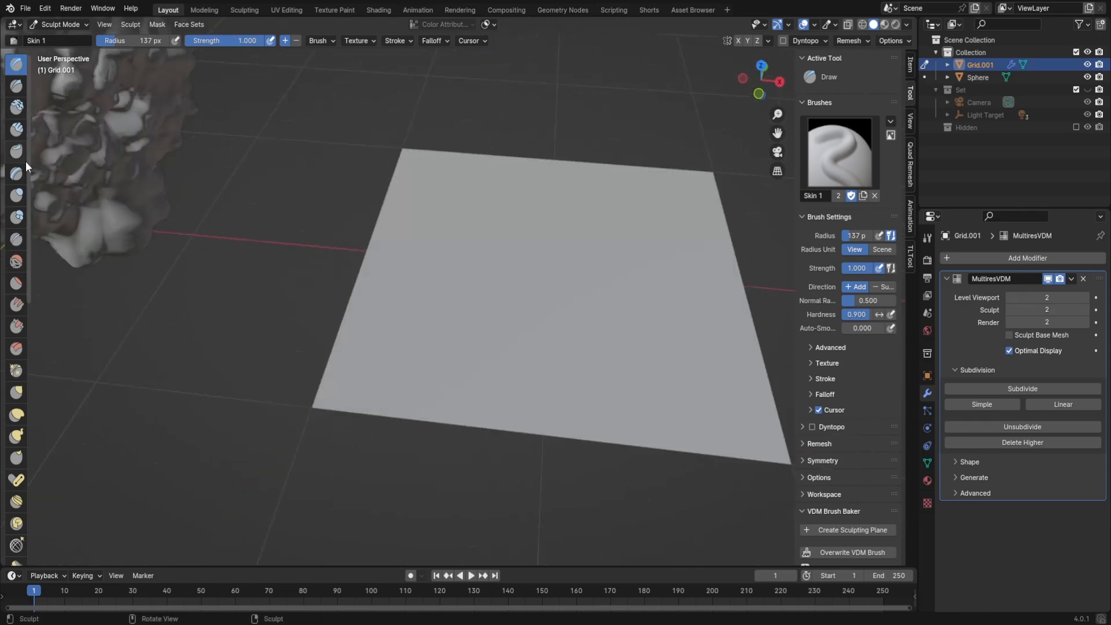
click(17, 130)
mouse_move(447, 256)
middle_down()
mouse_move(491, 337)
mouse_move(503, 332)
mouse_move(464, 318)
mouse_move(521, 342)
middle_up()
scroll(521, 343, up, 1)
key(f)
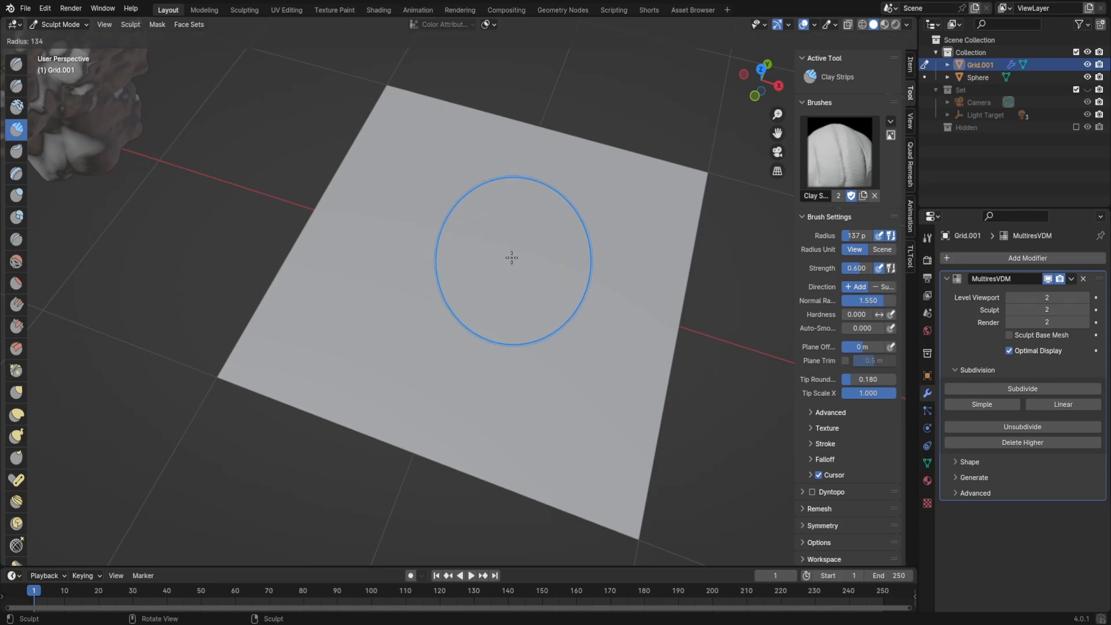
click(473, 258)
- Try a Clay Strips mound on the plane, undo it, and switch the Draw tool from Skin 1 to the SculptDraw brush
mouse_move(474, 258)
mouse_down()
mouse_move(440, 243)
mouse_move(410, 307)
mouse_move(469, 347)
mouse_move(544, 278)
mouse_up()
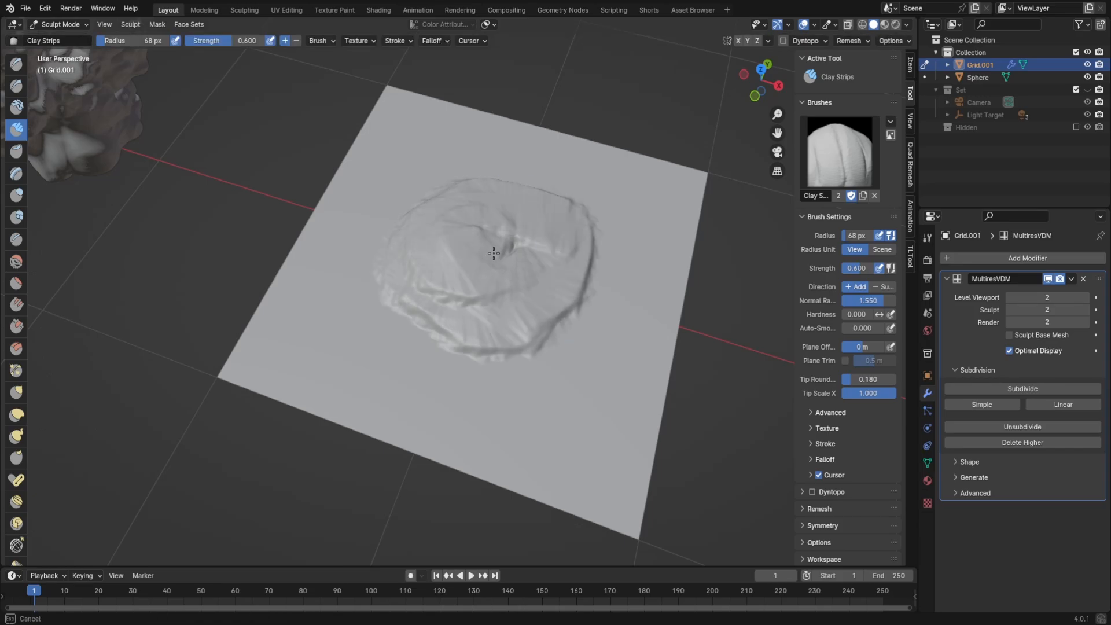
key(ctrl+z)
click(16, 64)
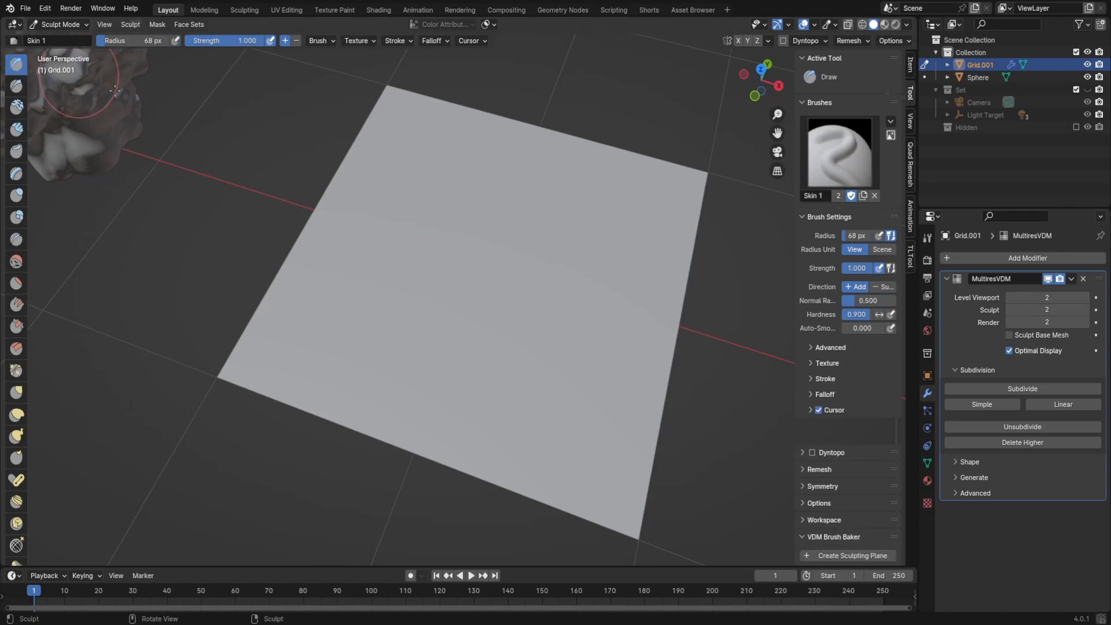
mouse_move(446, 286)
mouse_down()
mouse_move(523, 214)
mouse_move(467, 248)
mouse_up()
key(ctrl+z)
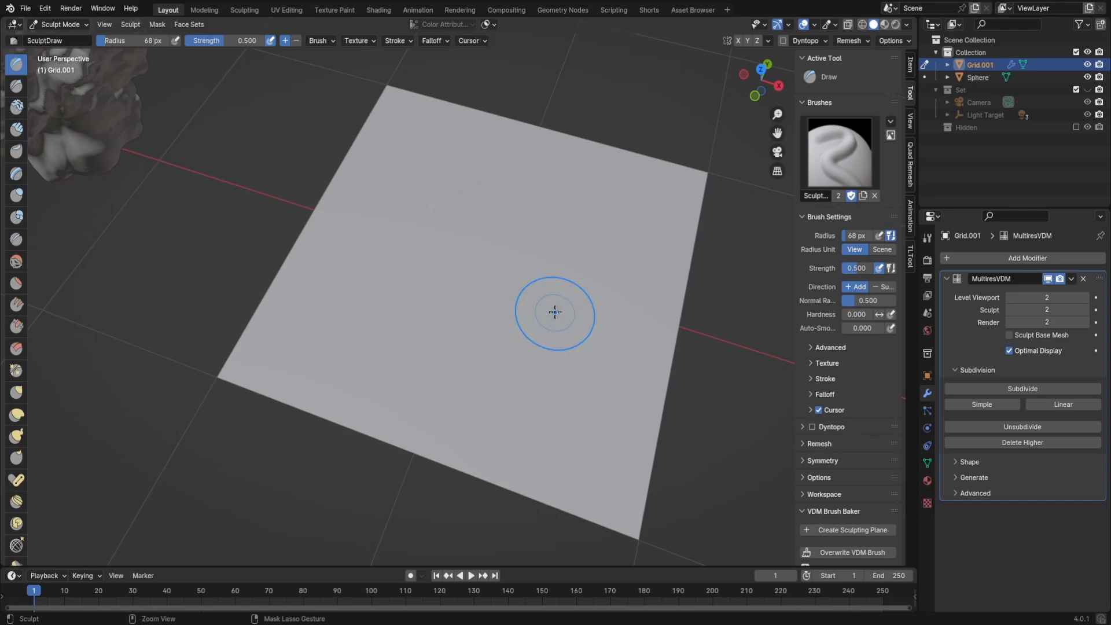
- Build up a rough stepped round mound at the plane's centre with Clay Strips at 0.600 strength
click(16, 128)
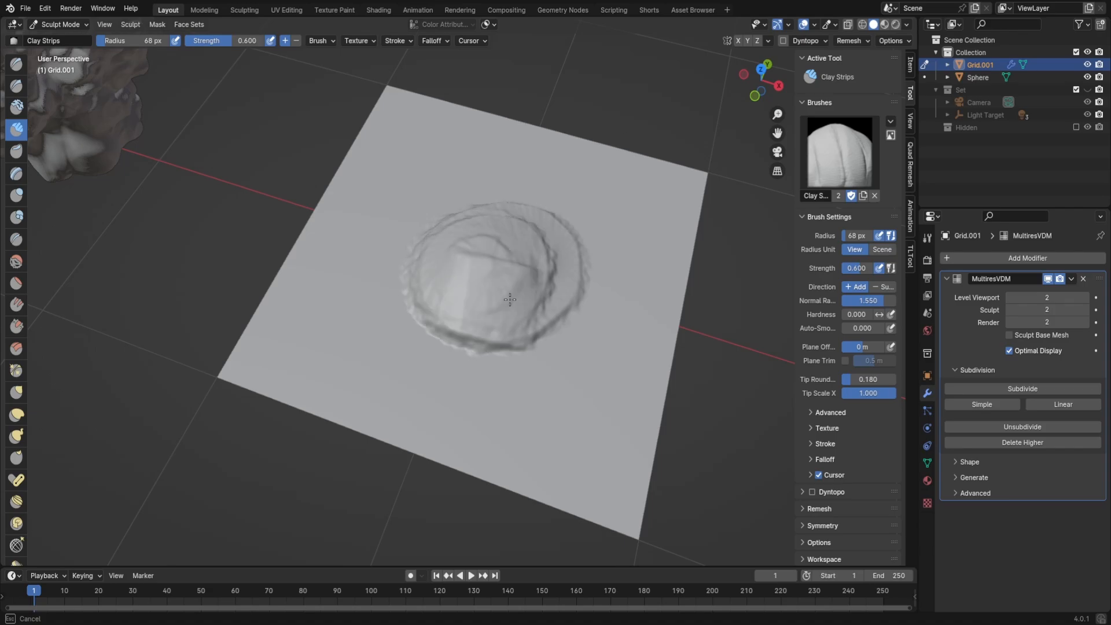
drag(510, 299, 479, 205)
drag(435, 269, 494, 240)
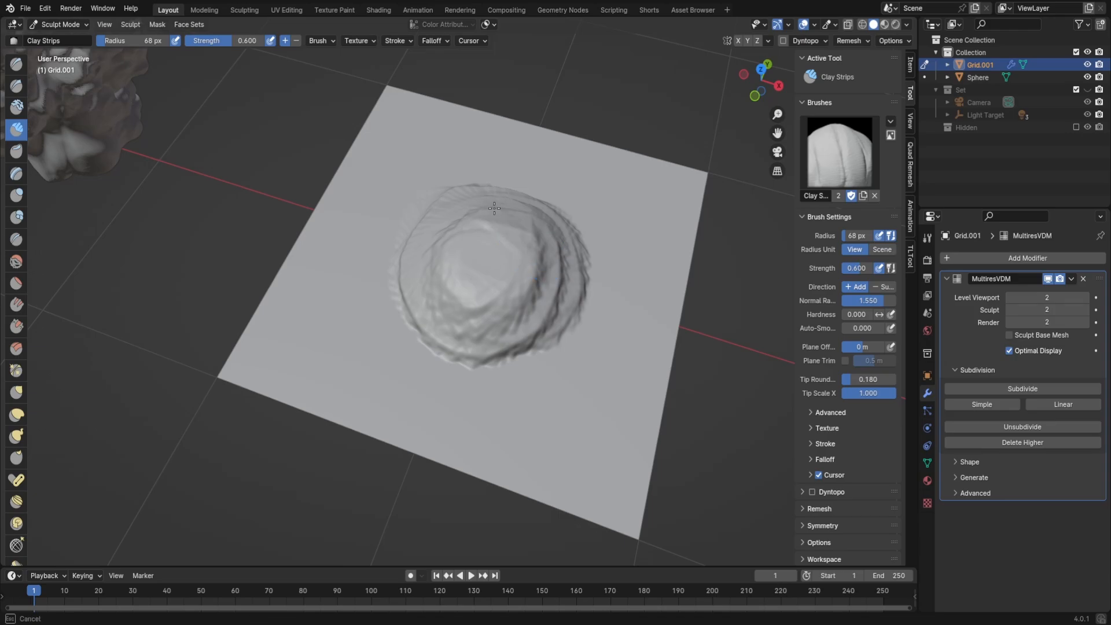
middle_drag(494, 208, 538, 185)
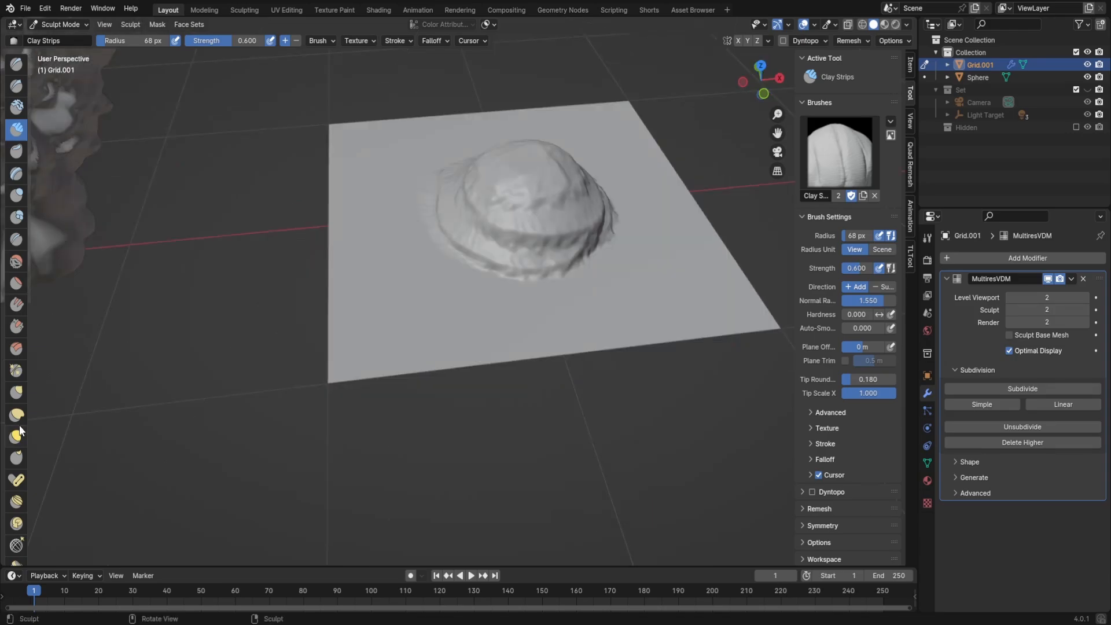
- Raise a tall smooth dome on top of the mound with the SculptDraw brush at 87 px radius
click(16, 64)
mouse_move(474, 151)
middle_down()
mouse_move(484, 193)
mouse_move(471, 255)
mouse_move(497, 291)
middle_up()
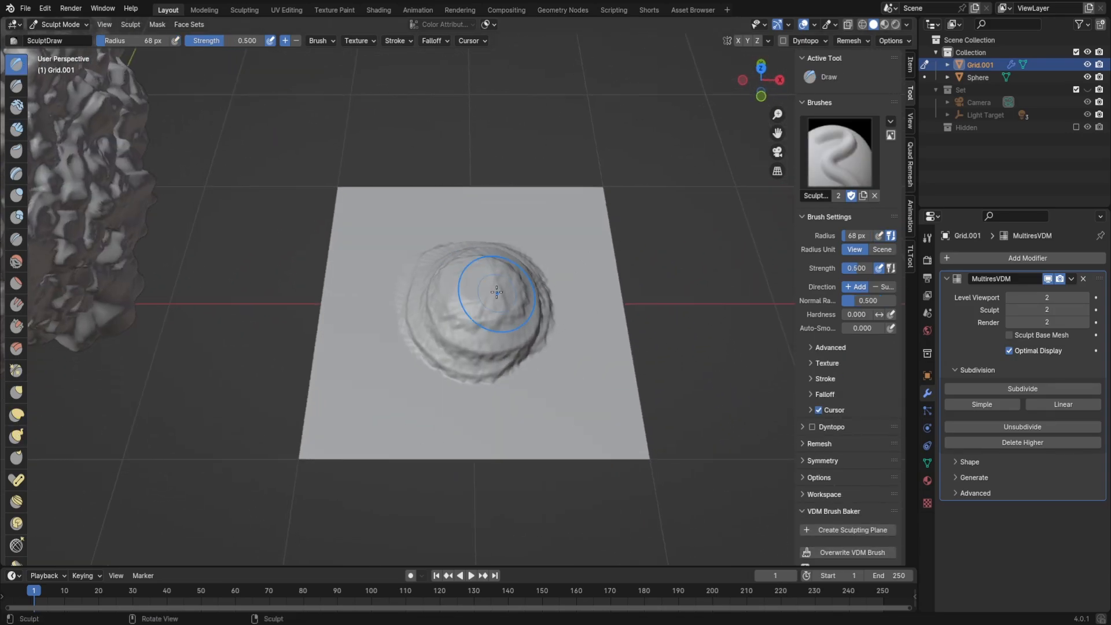
scroll(497, 291, up, 1)
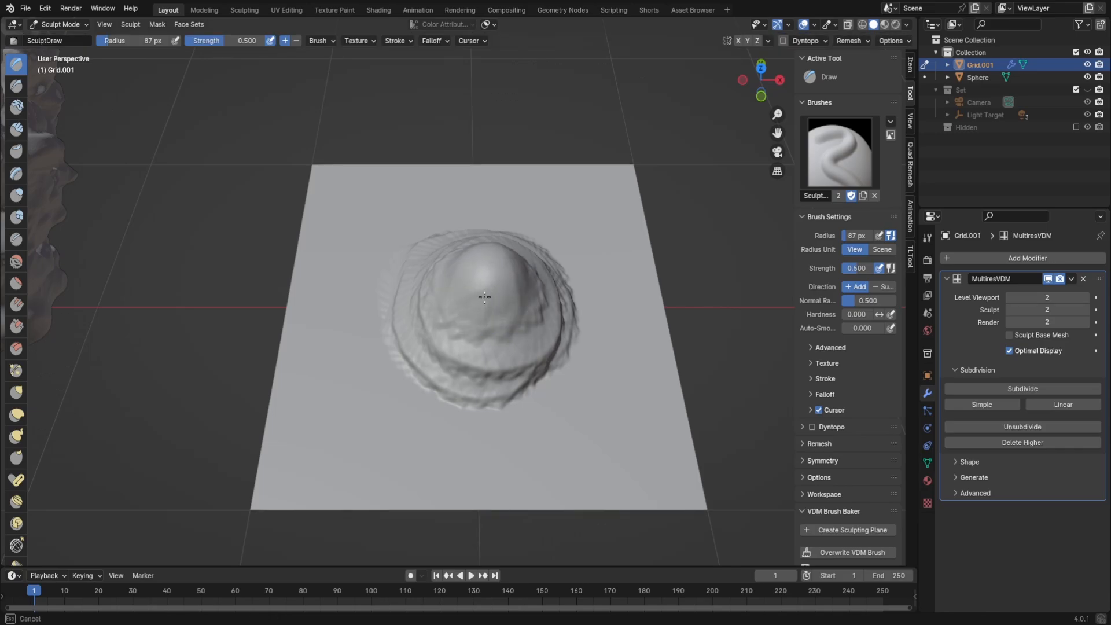
drag(517, 280, 509, 280)
mouse_move(509, 280)
middle_down()
mouse_move(553, 237)
mouse_move(480, 264)
mouse_move(509, 255)
middle_up()
scroll(337, 216, up, 4)
- Scrape flat gem-like facets all around the dome with the Scrape brush at 1.000 strength
click(16, 326)
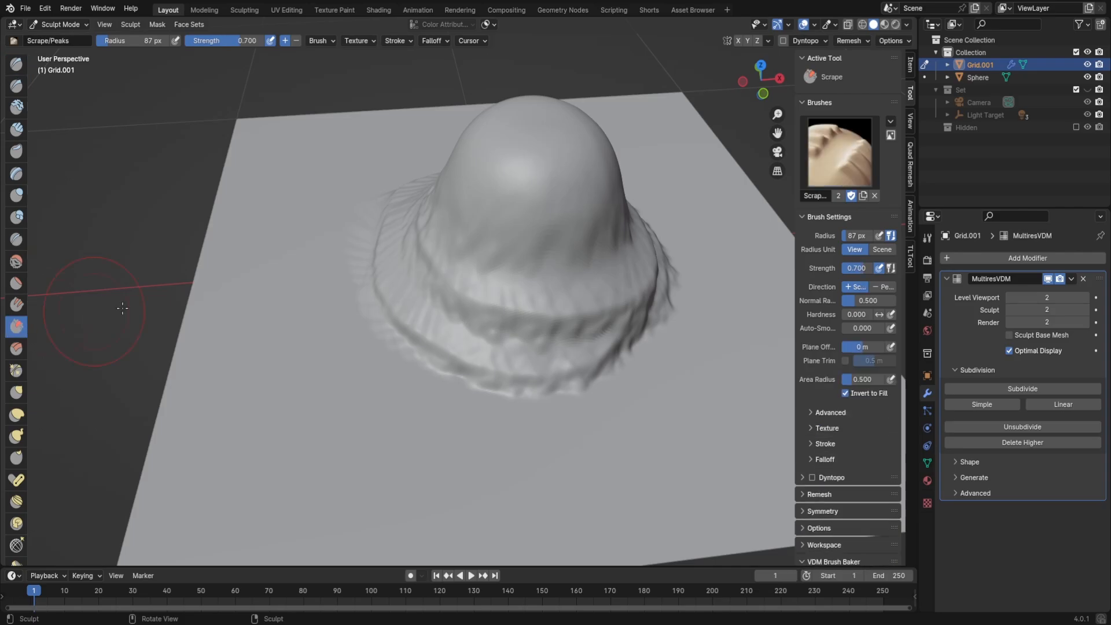
middle_drag(509, 300, 541, 341)
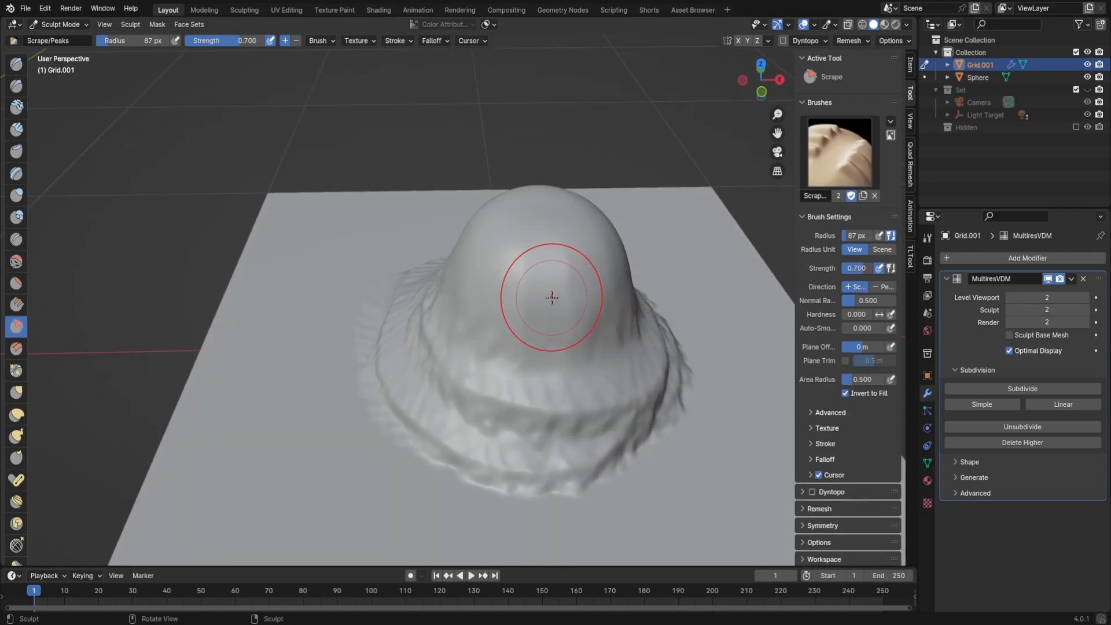
middle_drag(551, 298, 498, 282)
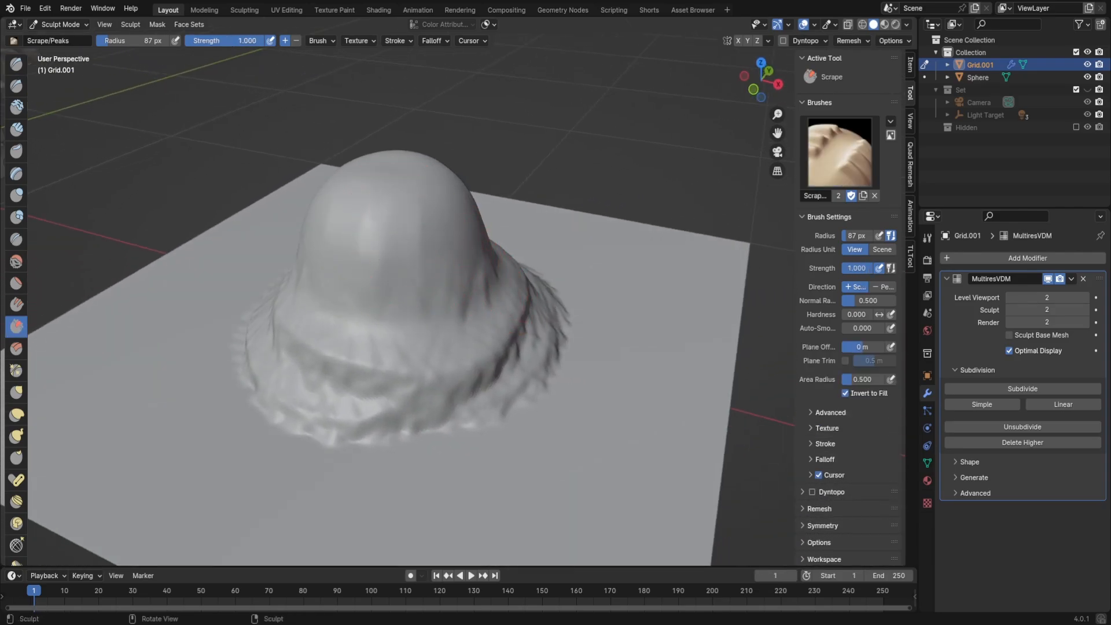
mouse_move(403, 311)
middle_down()
mouse_move(544, 265)
mouse_move(491, 245)
mouse_move(522, 255)
middle_up()
drag(528, 229, 523, 243)
scroll(523, 243, up, 5)
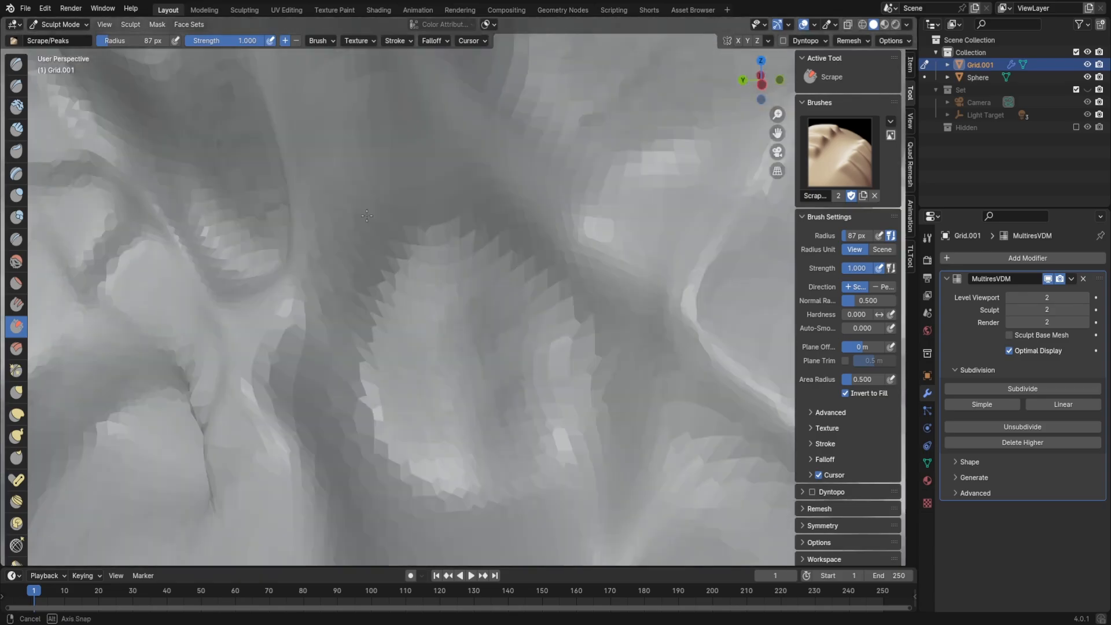
scroll(439, 244, down, 5)
mouse_move(439, 243)
middle_down()
mouse_move(384, 251)
mouse_move(490, 235)
mouse_move(632, 248)
mouse_move(558, 298)
mouse_move(537, 285)
mouse_move(445, 285)
middle_up()
scroll(410, 249, up, 2)
- Carve a groove where the faceted gem meets its surrounding collar, using the Crease brush at 0.250 strength
key(shift+c)
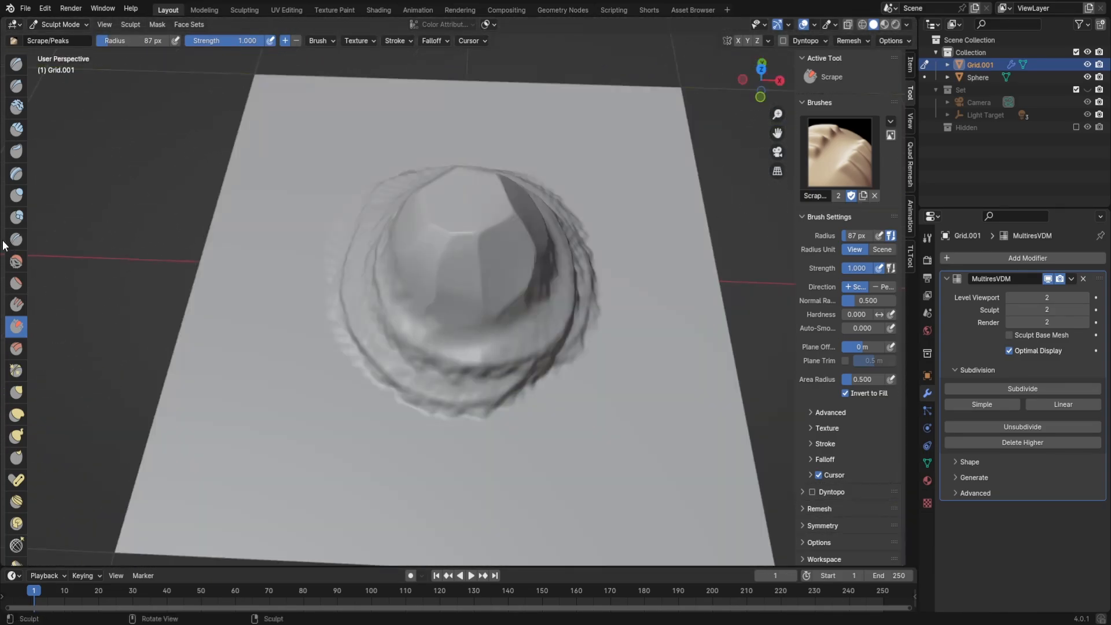
scroll(452, 301, up, 3)
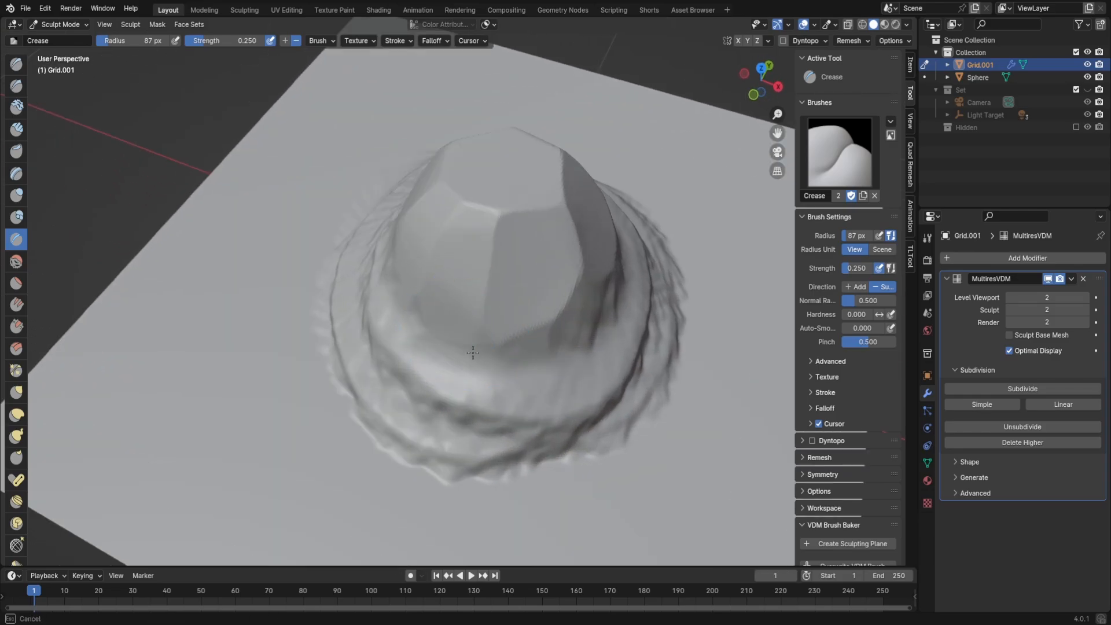
middle_drag(473, 353, 418, 353)
scroll(348, 362, up, 3)
scroll(418, 353, down, 3)
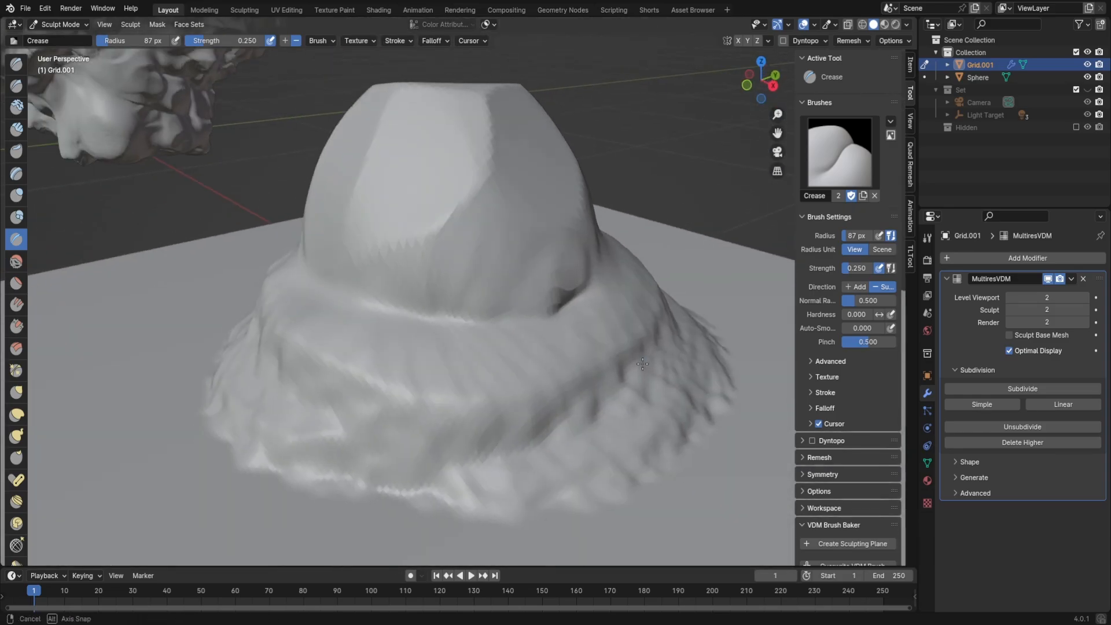
- Raise the plane's multires sculpt level to 3 and extend the crease around the rest of the gem's base
middle_drag(654, 342, 530, 366)
scroll(481, 419, up, 5)
shift+middle_drag(585, 434, 482, 331)
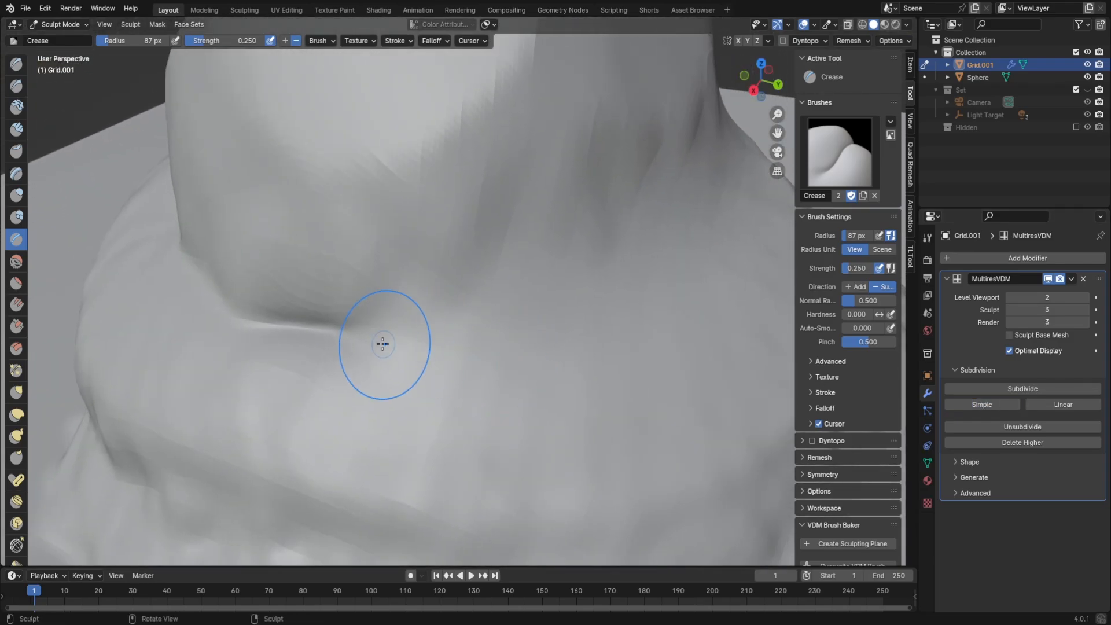
drag(382, 342, 506, 350)
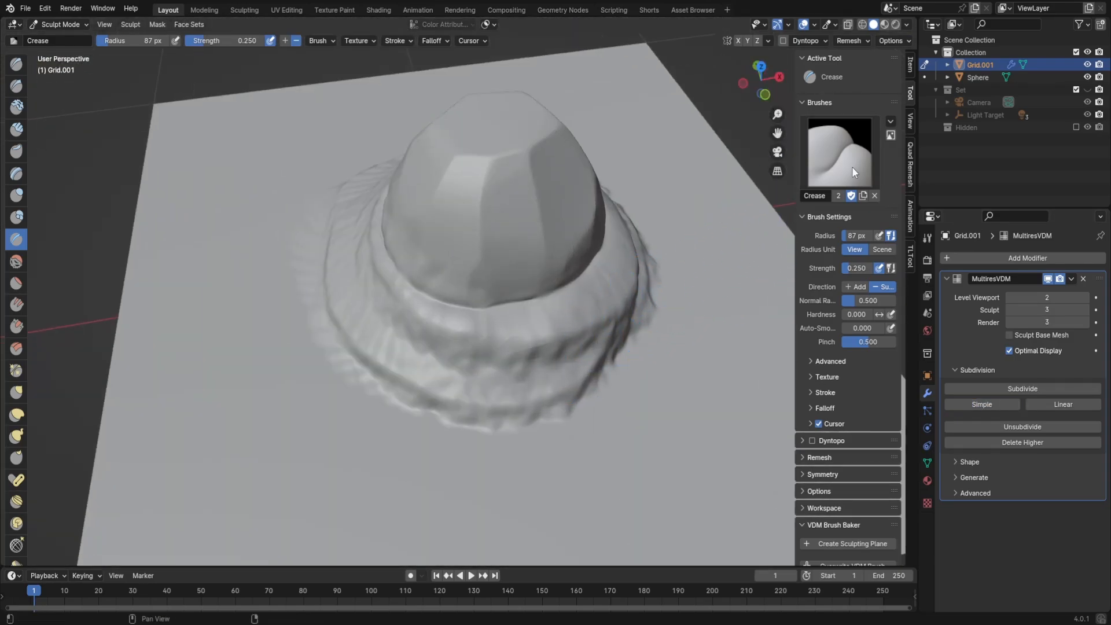
- Try covering the collar around the gem with Skin 1 brush strokes, and undo them
click(860, 157)
click(17, 66)
click(817, 149)
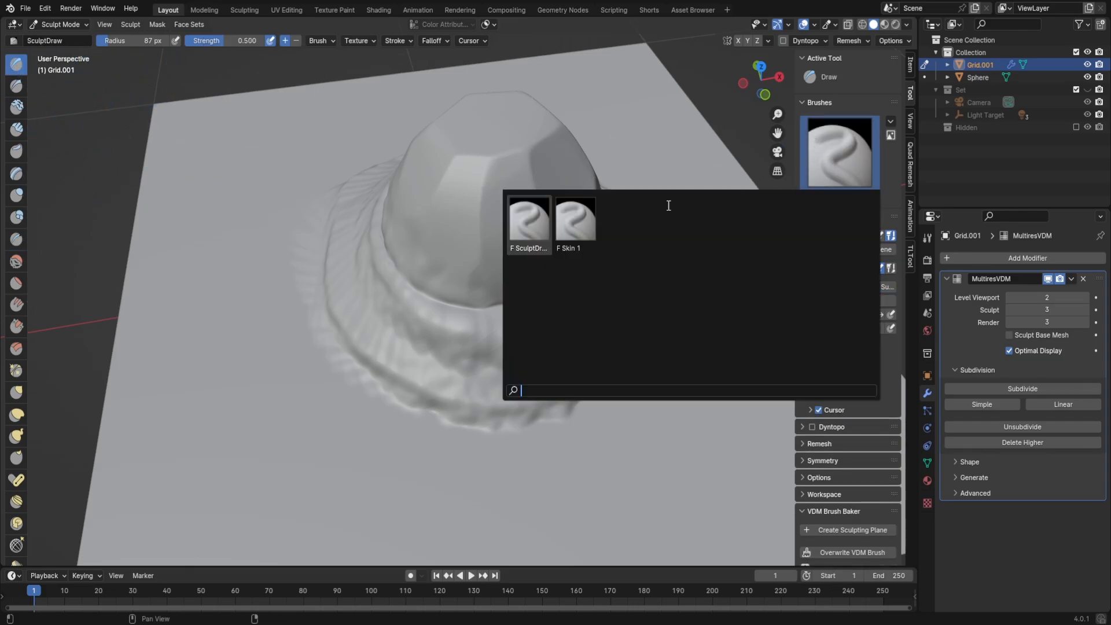
click(581, 231)
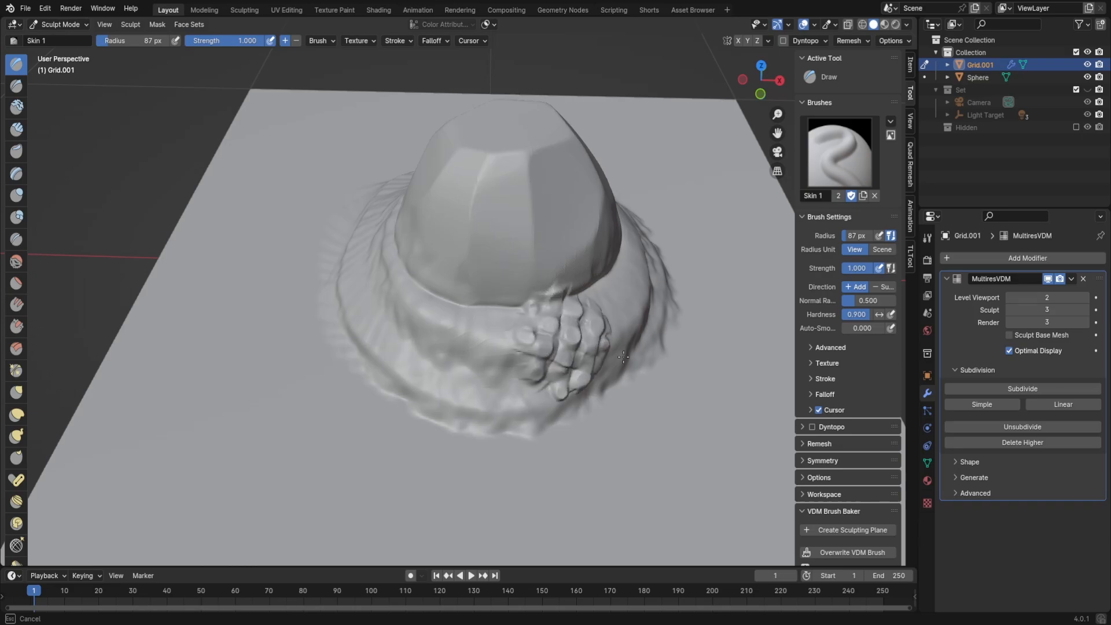
mouse_move(611, 333)
middle_down()
mouse_move(502, 358)
mouse_move(551, 373)
middle_up()
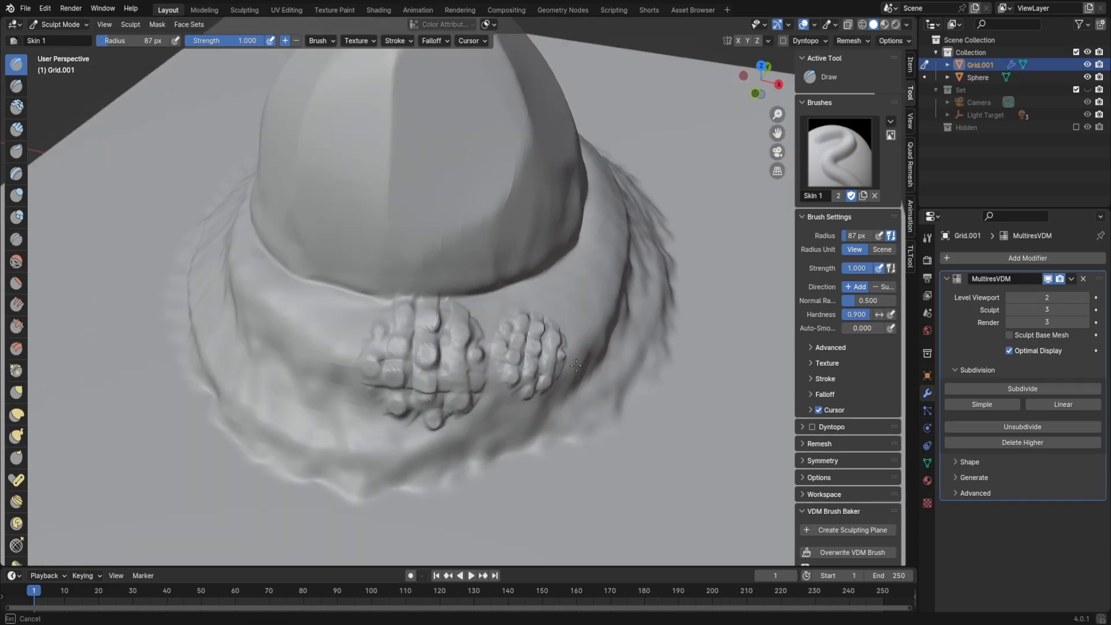
middle_drag(627, 355, 558, 366)
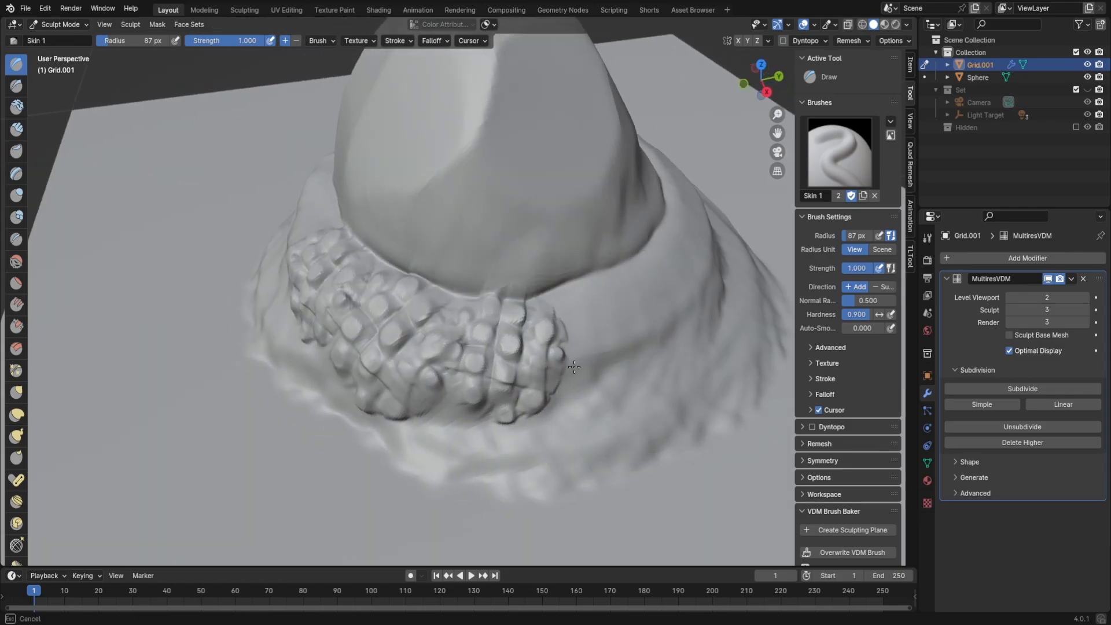
mouse_move(634, 350)
middle_down()
mouse_move(517, 365)
mouse_move(544, 409)
mouse_move(677, 360)
mouse_move(571, 319)
mouse_move(527, 415)
middle_up()
key(ctrl+z)
- Try another Skin 1 stroke across the sculpted mound, and undo it
scroll(479, 402, down, 4)
scroll(570, 318, up, 2)
drag(416, 218, 547, 219)
mouse_move(623, 213)
middle_down()
mouse_move(694, 136)
mouse_move(491, 153)
mouse_move(557, 153)
middle_up()
key(ctrl+z)
- Return the sculpted plane to Object Mode, name the VDM brush Gem, and render it at 512 px
mouse_move(506, 198)
middle_down()
mouse_move(571, 258)
mouse_move(536, 287)
mouse_move(560, 369)
middle_up()
scroll(567, 369, down, 1)
key(Tab)
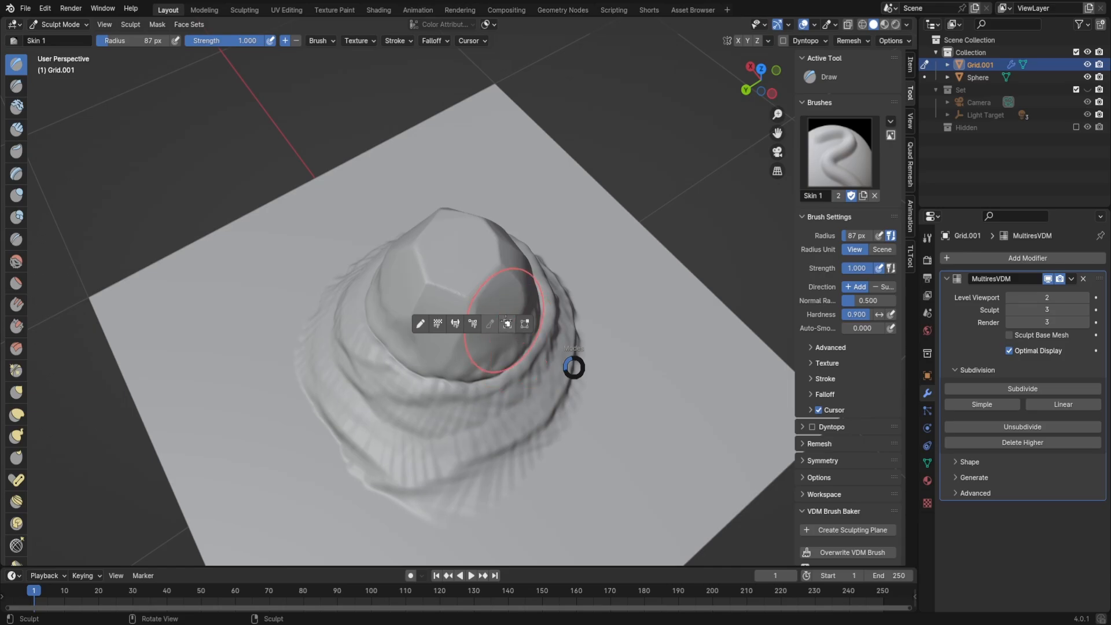
click(507, 323)
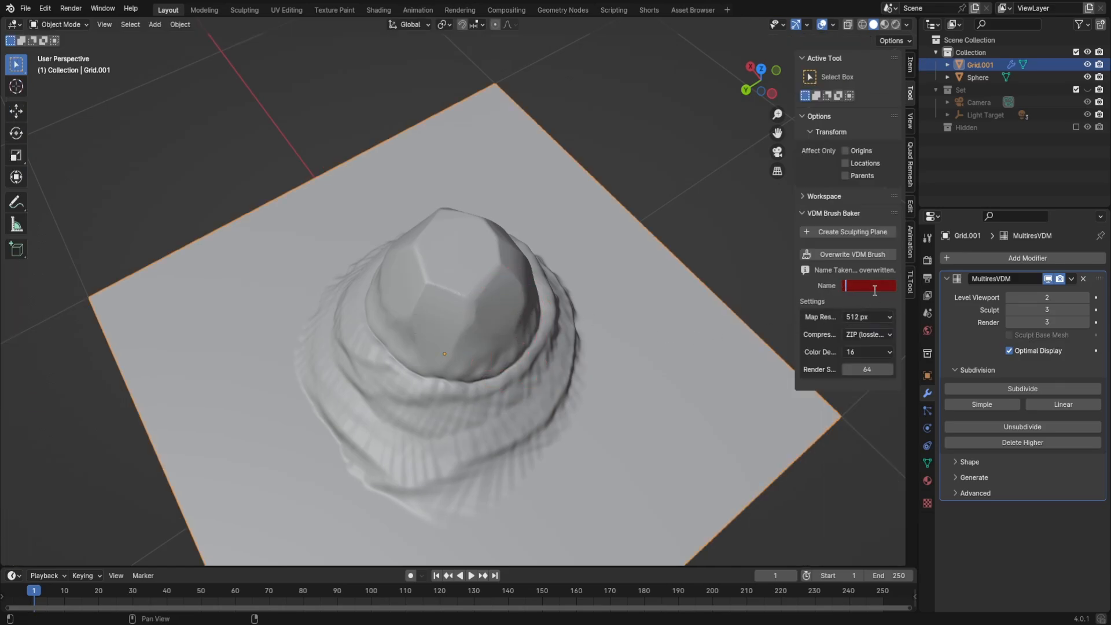
key(Return)
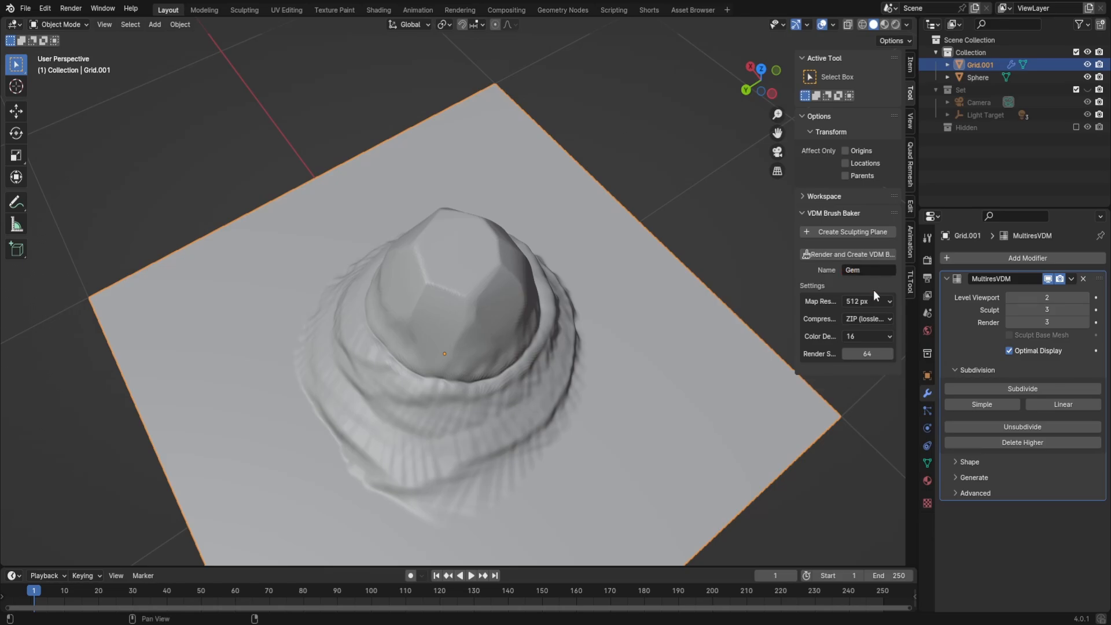
click(834, 257)
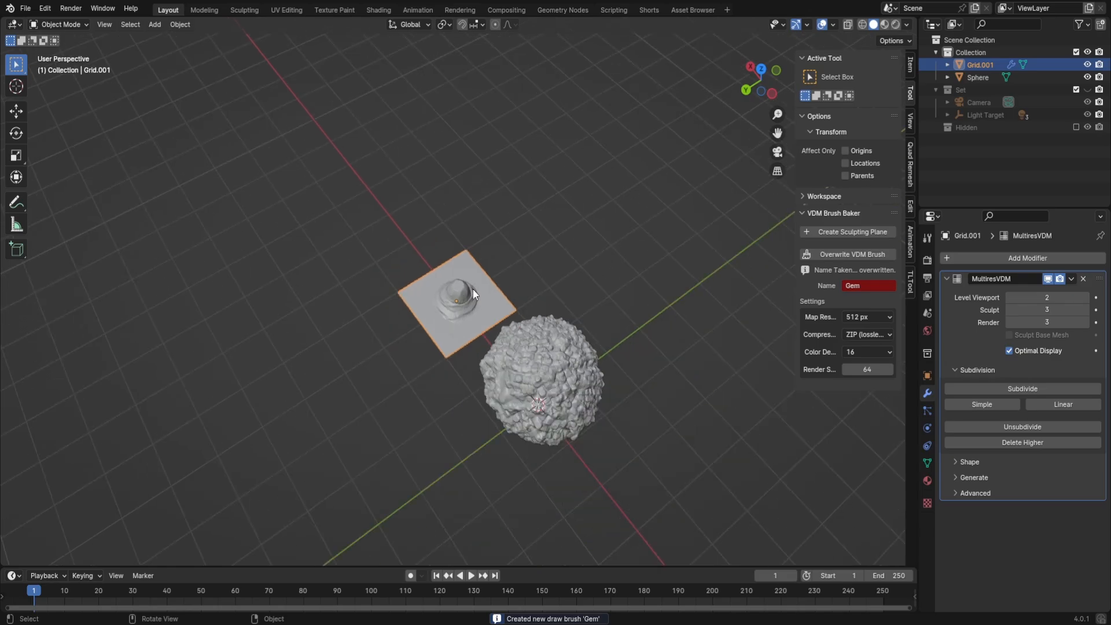
- Move the sculpted gem plane to the Hidden collection, and select and frame the sphere character
key(m)
click(430, 339)
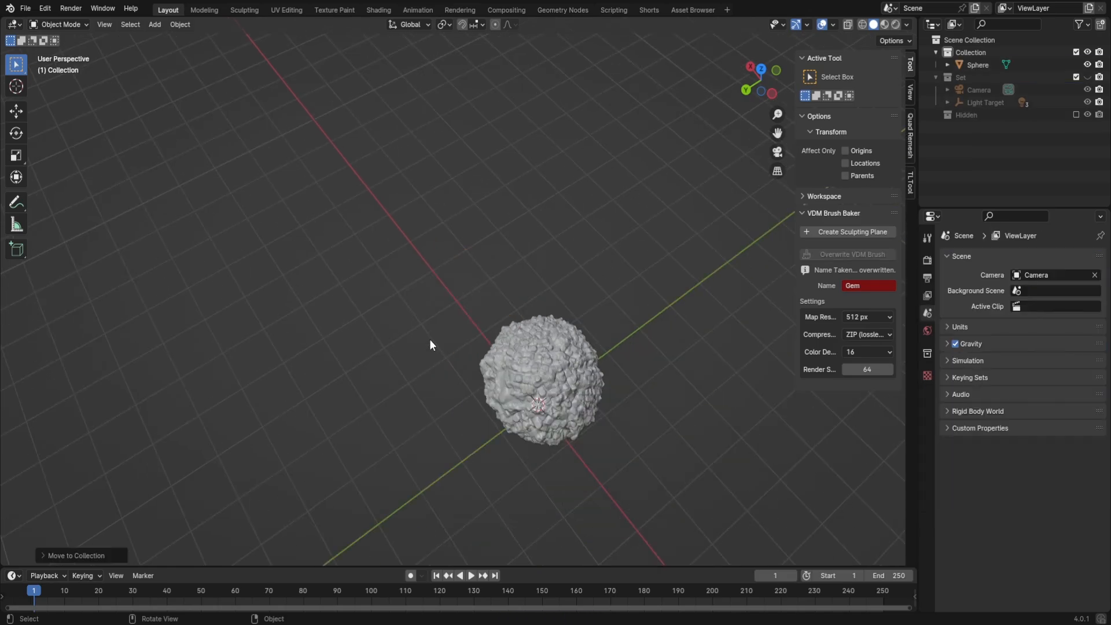
middle_drag(631, 403, 355, 235)
click(355, 234)
key(KP_Decimal)
scroll(509, 263, down, 3)
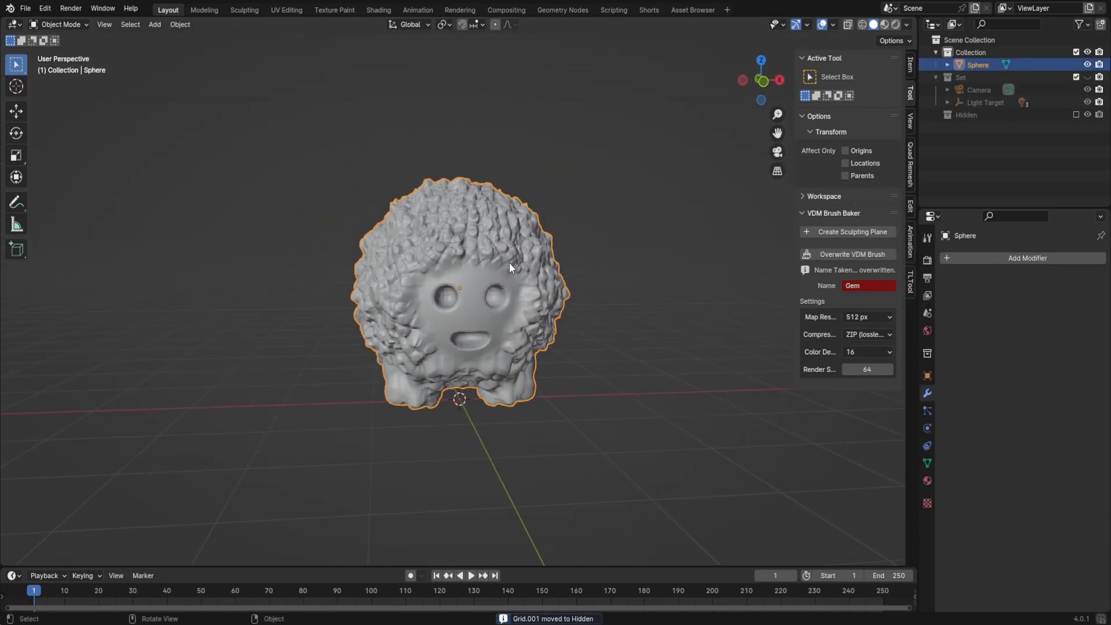
- Put the sphere character in Sculpt Mode and choose the Gem brush for the Draw tool
middle_drag(510, 263, 443, 305)
key(Tab)
click(360, 263)
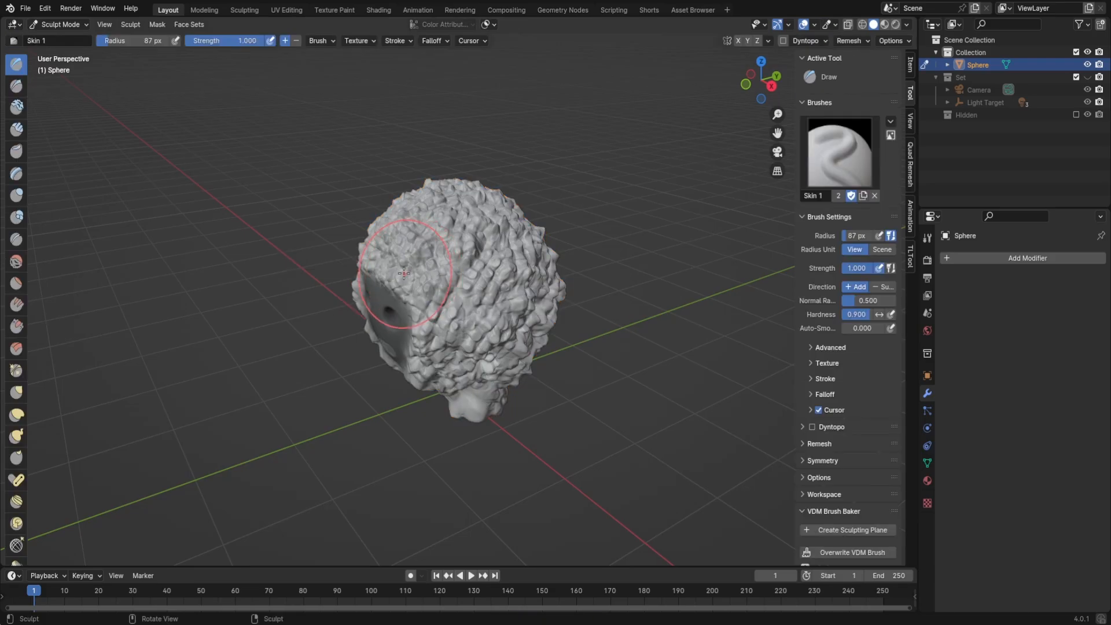
middle_drag(404, 274, 521, 272)
click(848, 167)
click(529, 220)
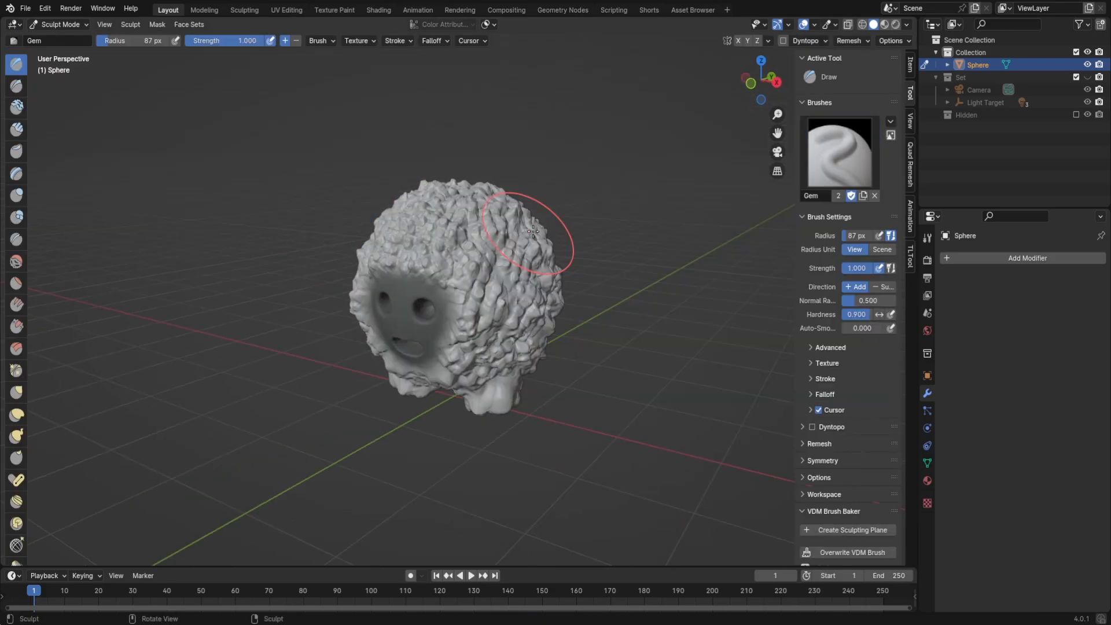
- Stamp a Gem brush mound onto the upper side of the sphere's skin and check it from several angles
scroll(579, 226, up, 3)
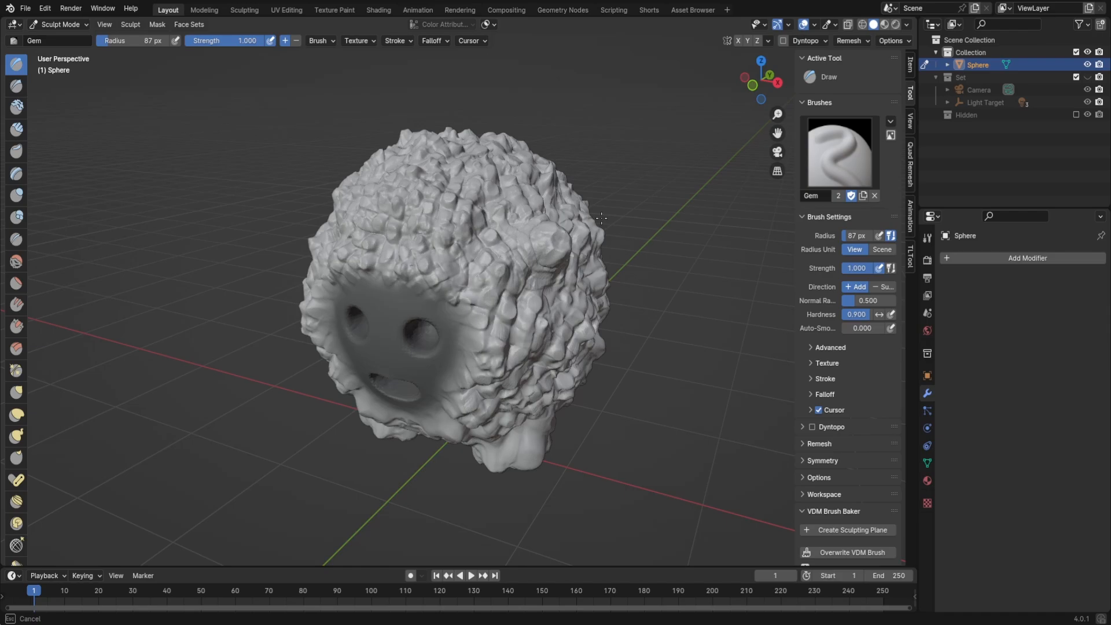
mouse_move(602, 217)
middle_down()
mouse_move(484, 232)
mouse_move(382, 217)
mouse_move(467, 230)
middle_up()
scroll(468, 231, up, 3)
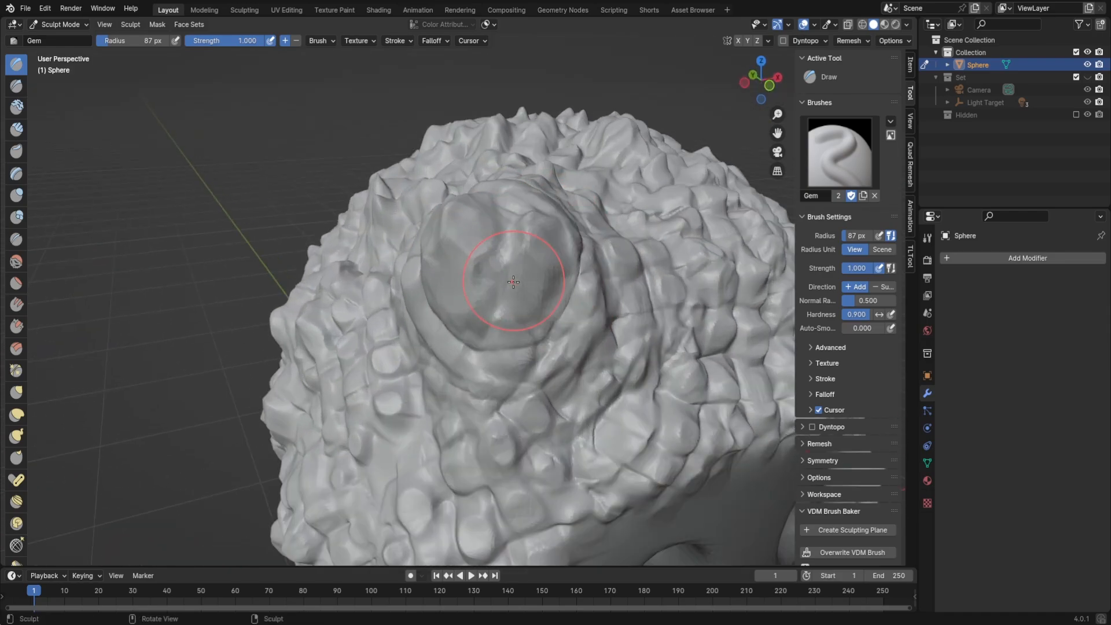
middle_drag(513, 282, 417, 289)
mouse_move(432, 337)
middle_down()
mouse_move(591, 265)
mouse_move(486, 246)
middle_up()
scroll(571, 260, down, 4)
middle_drag(570, 260, 476, 287)
scroll(484, 315, up, 2)
scroll(567, 326, down, 3)
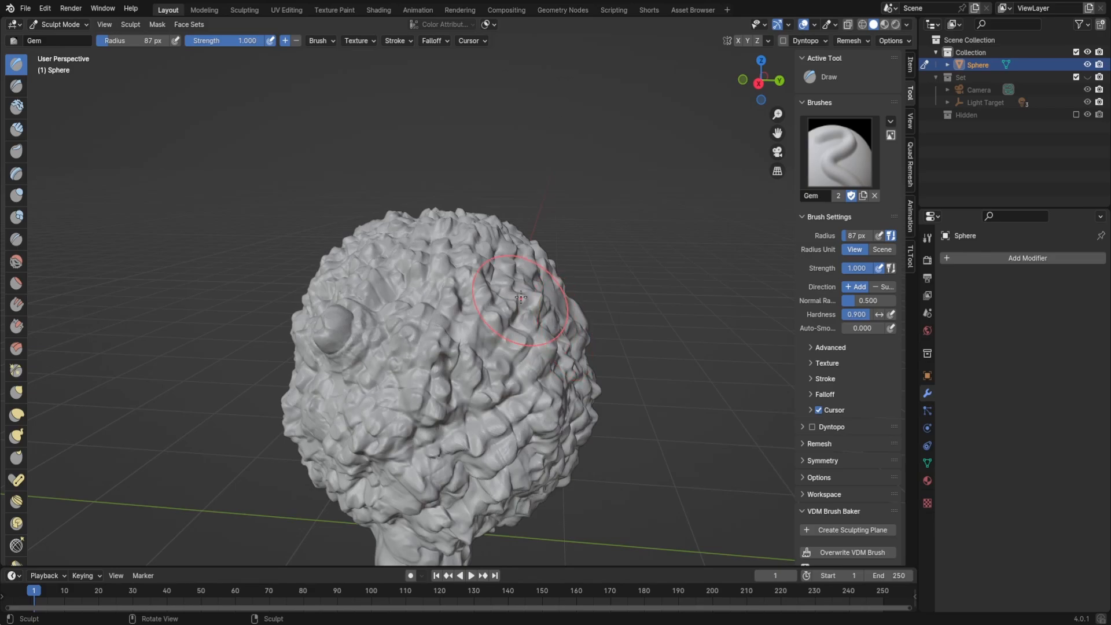
- Add several more Gem brush spikes of different sizes across the top and sides of the sphere
middle_drag(597, 283, 542, 152)
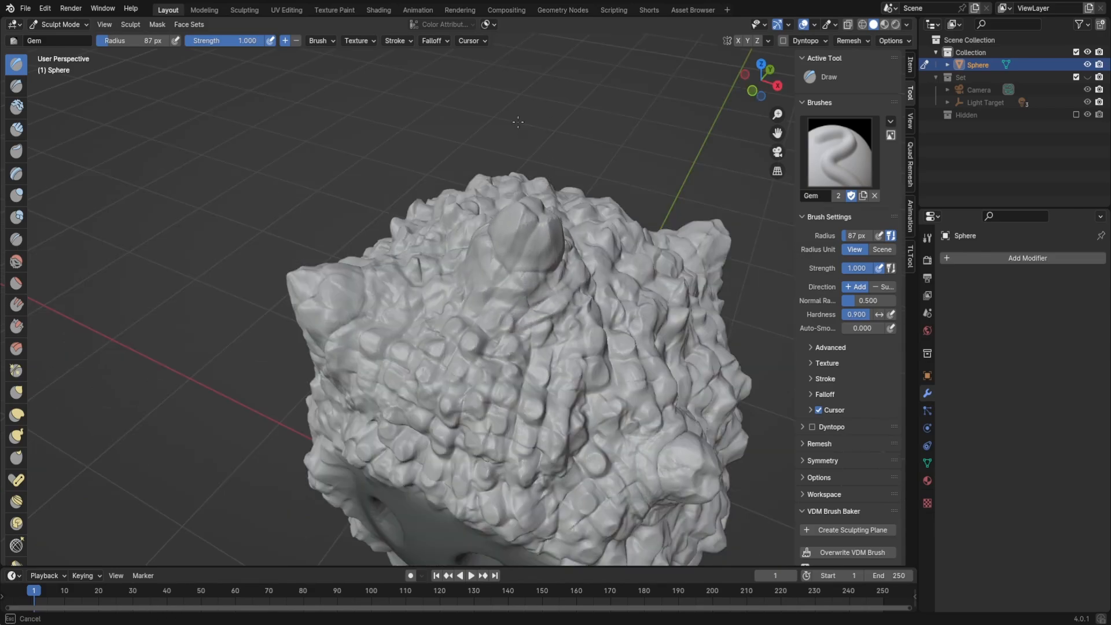
middle_drag(336, 204, 543, 129)
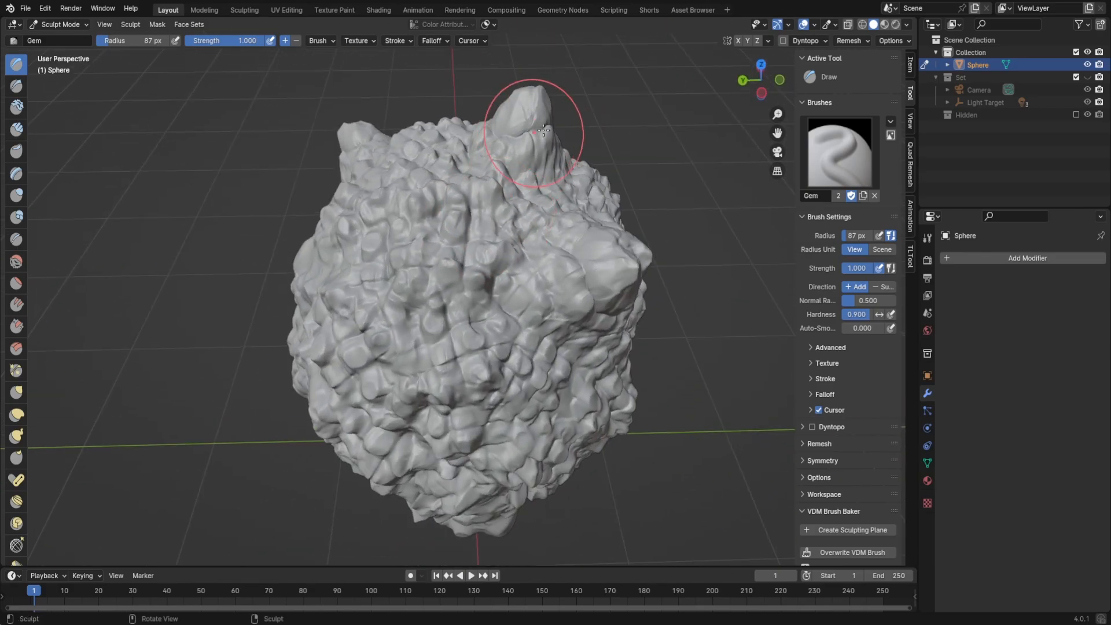
middle_drag(457, 273, 445, 275)
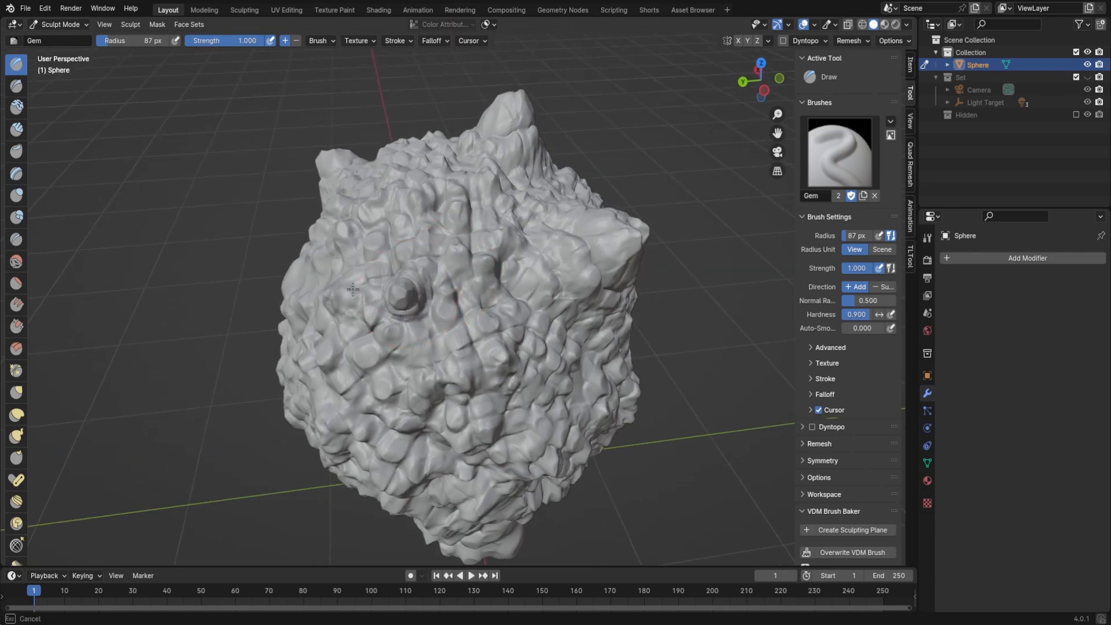
drag(353, 289, 295, 302)
middle_drag(509, 298, 296, 340)
drag(243, 346, 223, 357)
mouse_move(278, 342)
middle_down()
mouse_move(435, 335)
mouse_move(487, 253)
mouse_move(489, 272)
middle_up()
- Stamp further Gem brush horns around the face, including one above an eye
scroll(489, 367, down, 3)
shift+middle_drag(489, 367, 518, 281)
drag(435, 323, 380, 379)
mouse_move(399, 385)
middle_down()
mouse_move(358, 504)
mouse_move(369, 341)
mouse_move(380, 360)
middle_up()
key(Tab)
click(328, 319)
- Invert the sphere's mask to free the face for sculpting
mouse_move(475, 255)
middle_down()
mouse_move(502, 252)
mouse_move(552, 331)
mouse_move(574, 307)
mouse_move(444, 301)
mouse_move(327, 272)
middle_up()
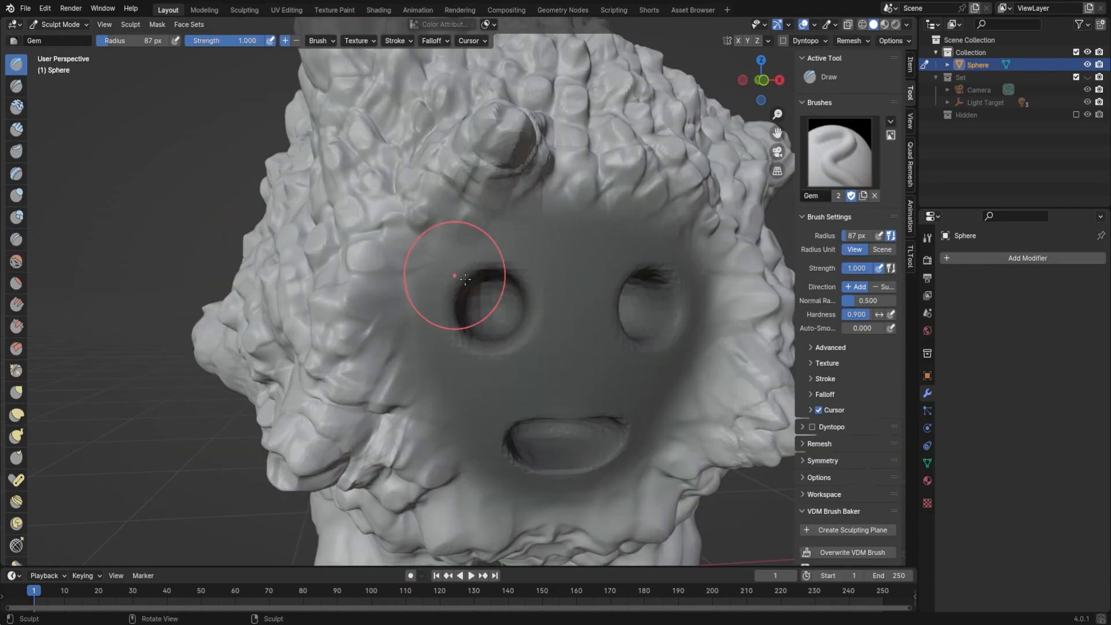
middle_drag(577, 301, 564, 296)
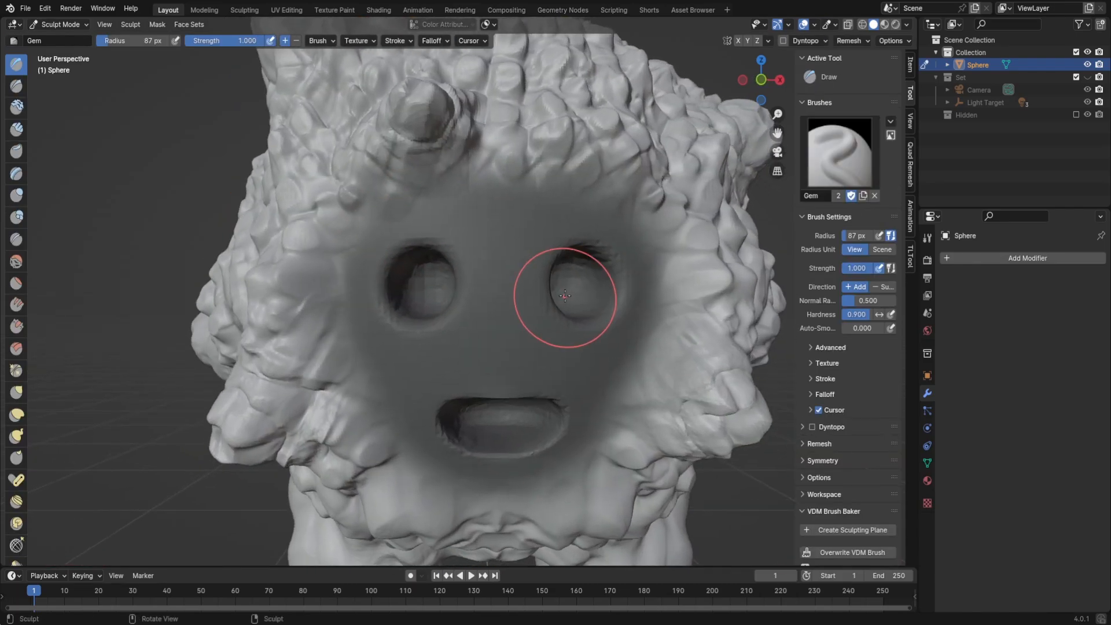
key(a)
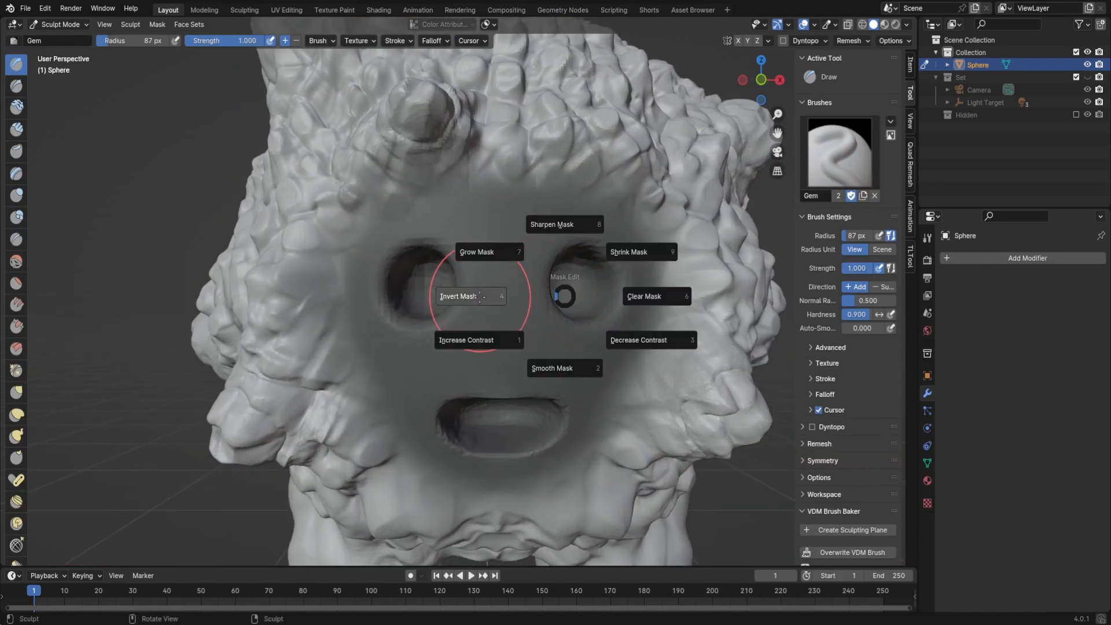
click(480, 296)
- Save the file and smooth the rough surface of one of the face's eyes
mouse_move(555, 318)
middle_down()
mouse_move(417, 292)
mouse_move(395, 275)
middle_up()
scroll(431, 307, up, 5)
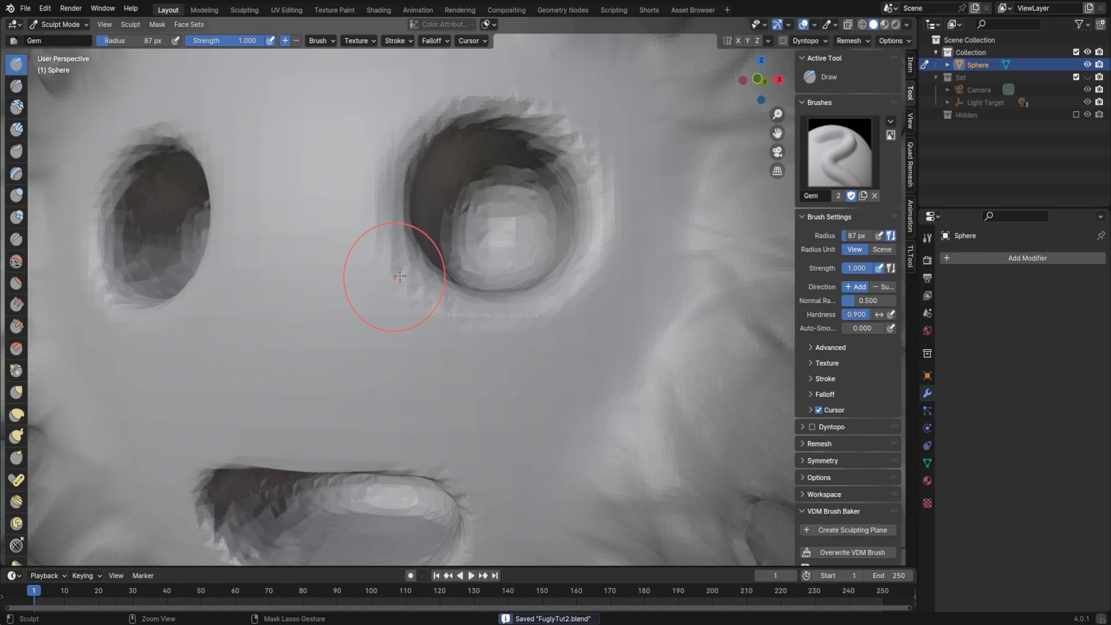
scroll(578, 243, down, 6)
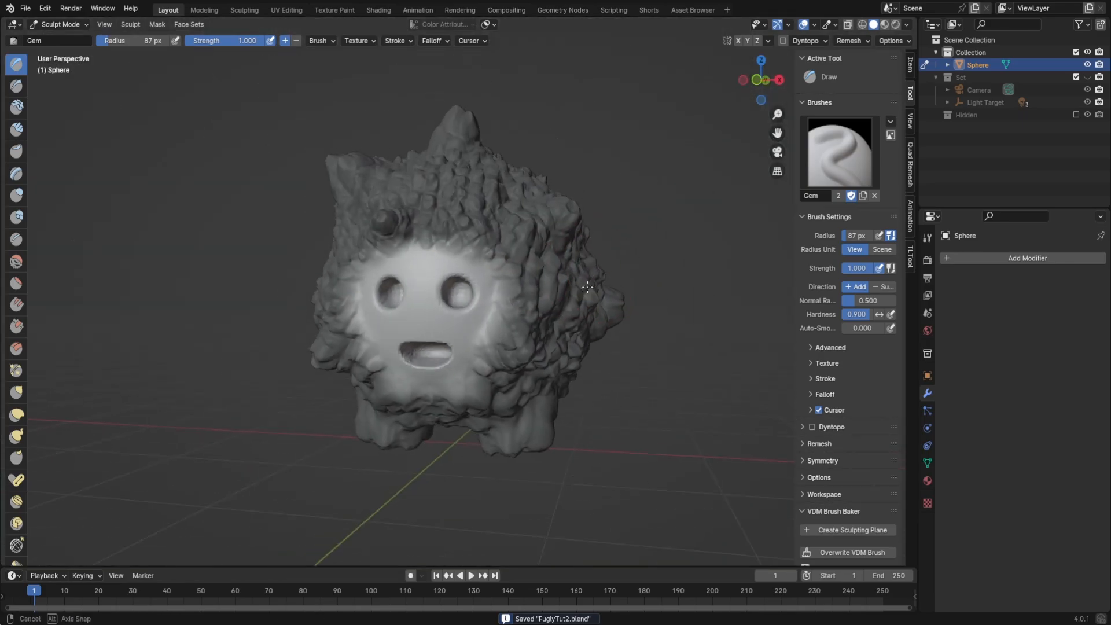
scroll(565, 304, up, 5)
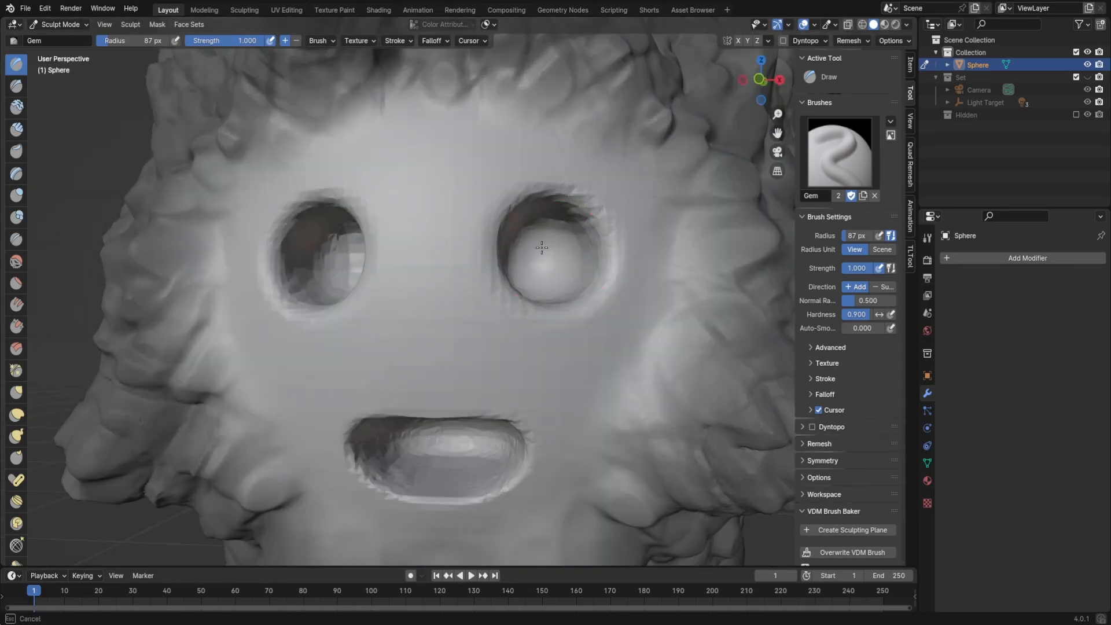
- Enable X symmetry and smooth both eye sockets and the mouth
scroll(507, 229, down, 6)
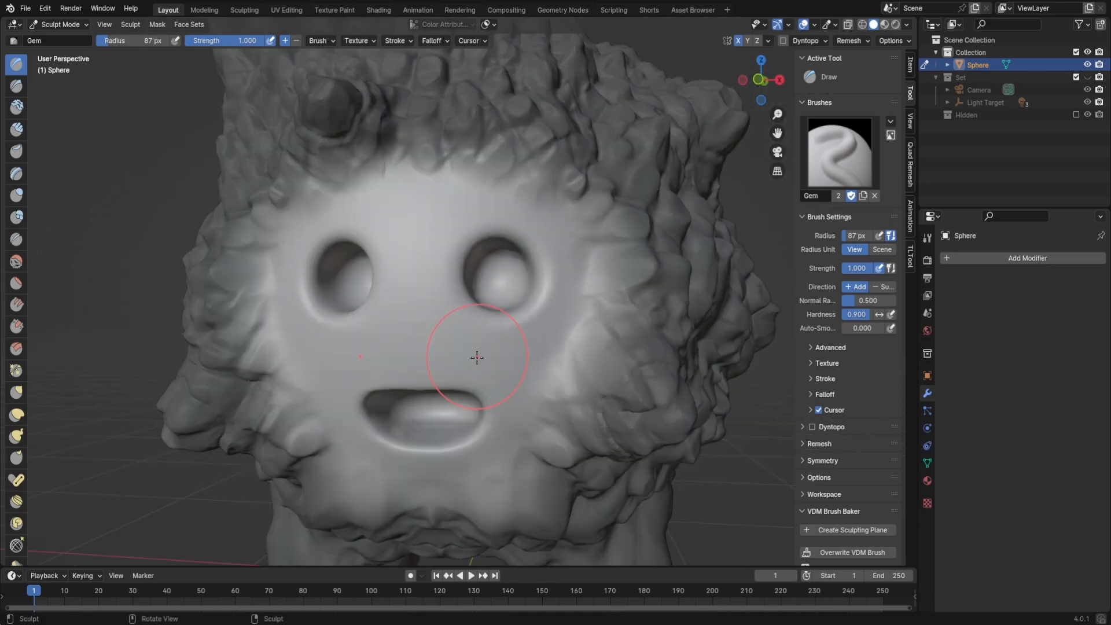
scroll(523, 353, up, 8)
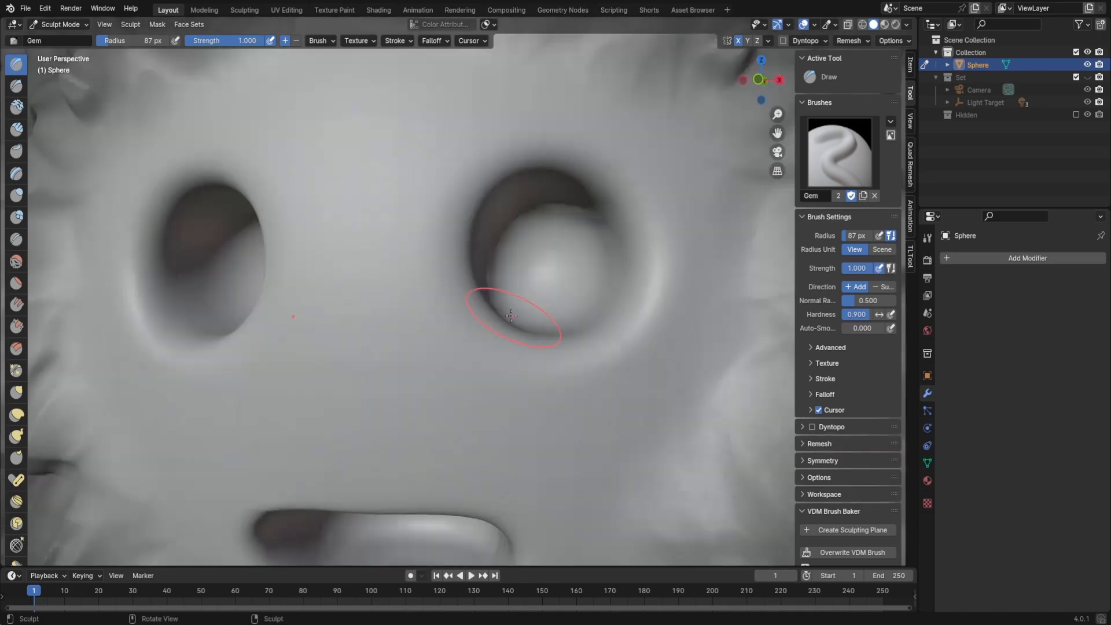
scroll(512, 304, down, 4)
middle_drag(444, 305, 424, 314)
scroll(424, 314, up, 5)
middle_drag(290, 248, 291, 246)
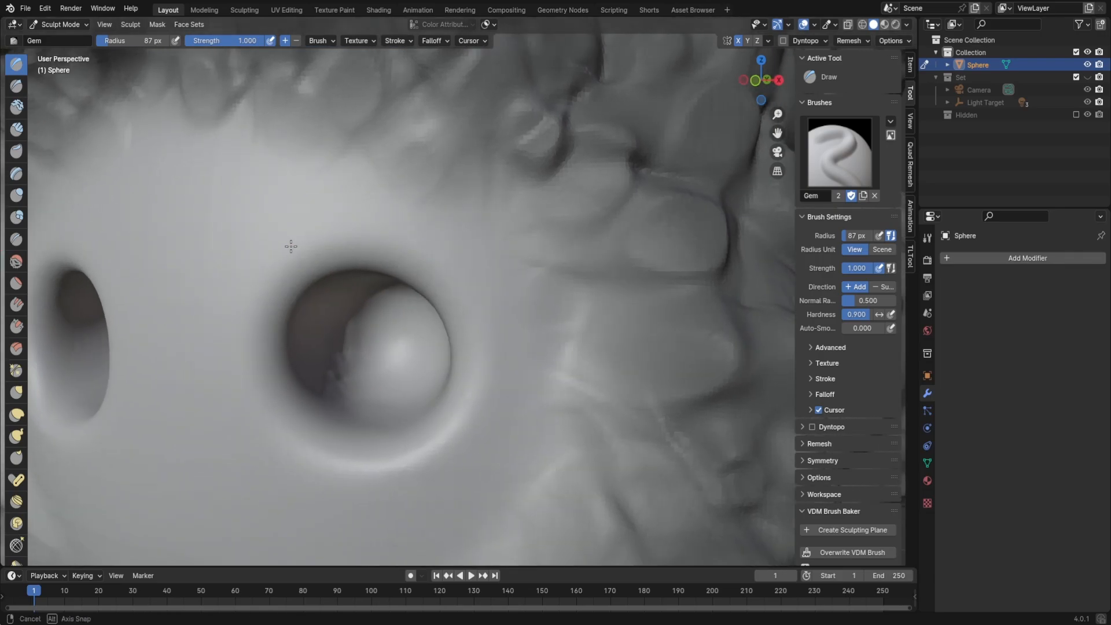
- Switch to the SculptDraw brush and build up mirrored raised rims around the eyes
click(849, 140)
click(575, 224)
scroll(509, 385, down, 6)
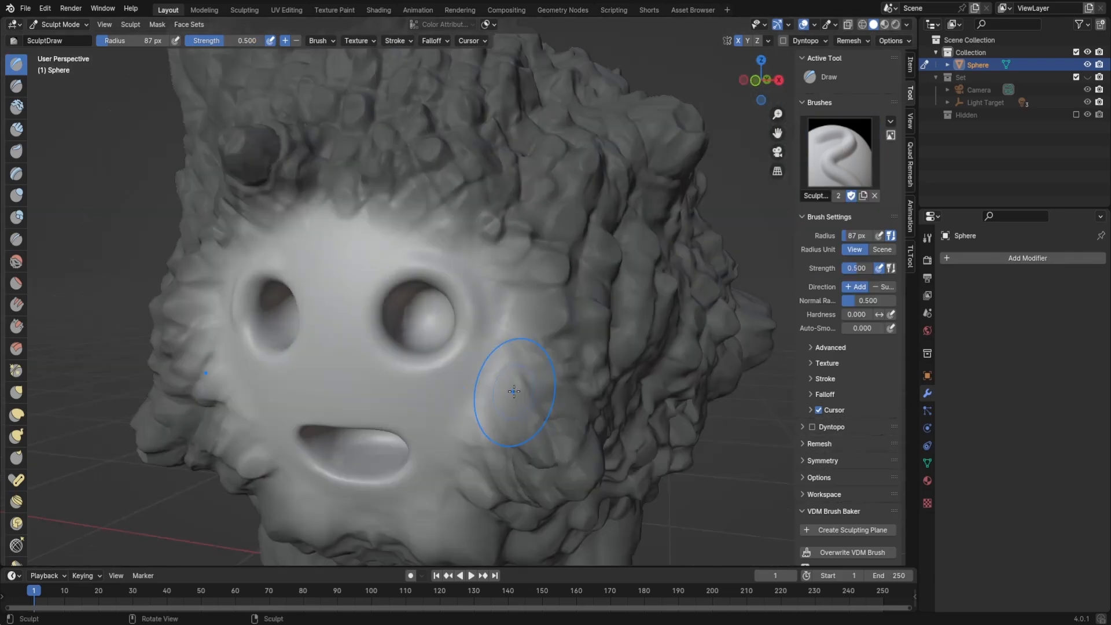
mouse_move(508, 384)
middle_down()
mouse_move(556, 388)
mouse_move(551, 377)
middle_up()
scroll(551, 377, up, 3)
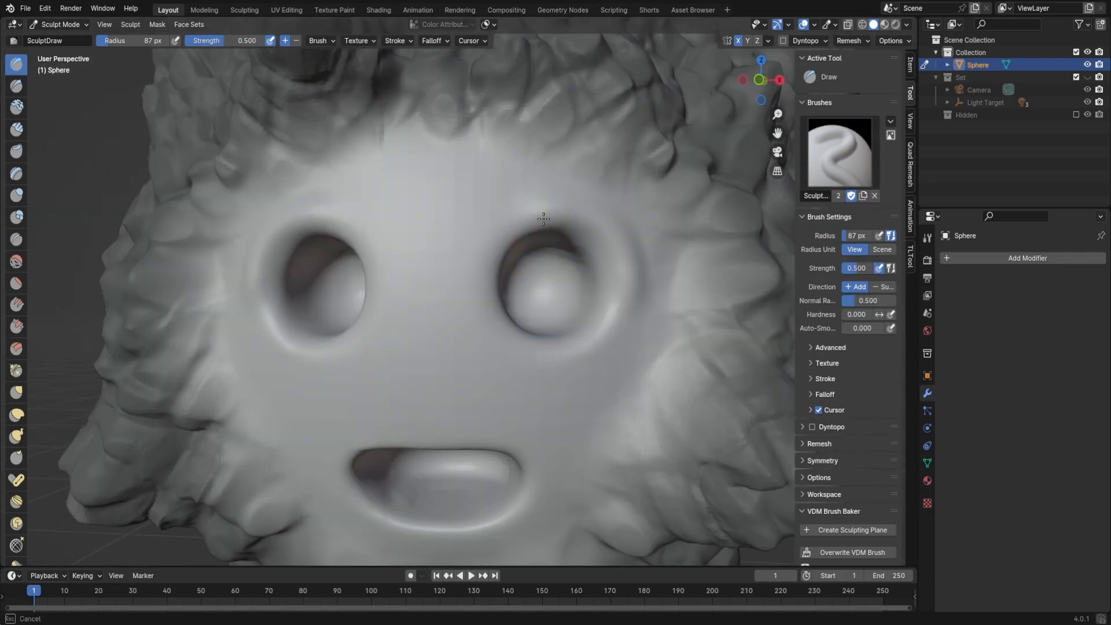
scroll(588, 390, down, 8)
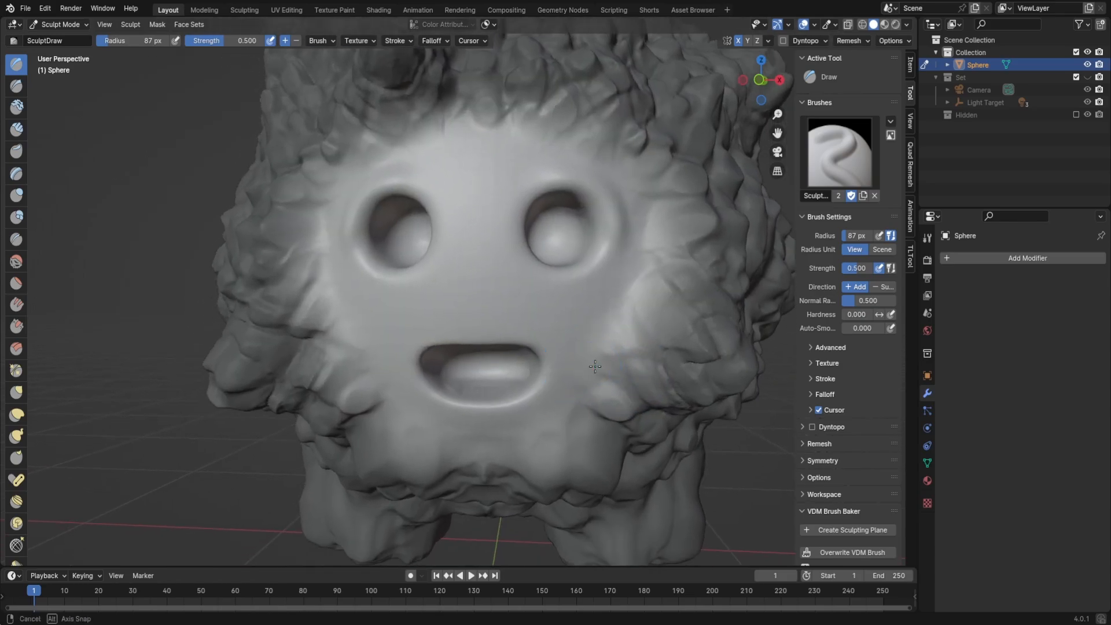
- Return to Object Mode, create a new VDM sculpting plane, and move it 5 m along X
key(ctrl+Tab)
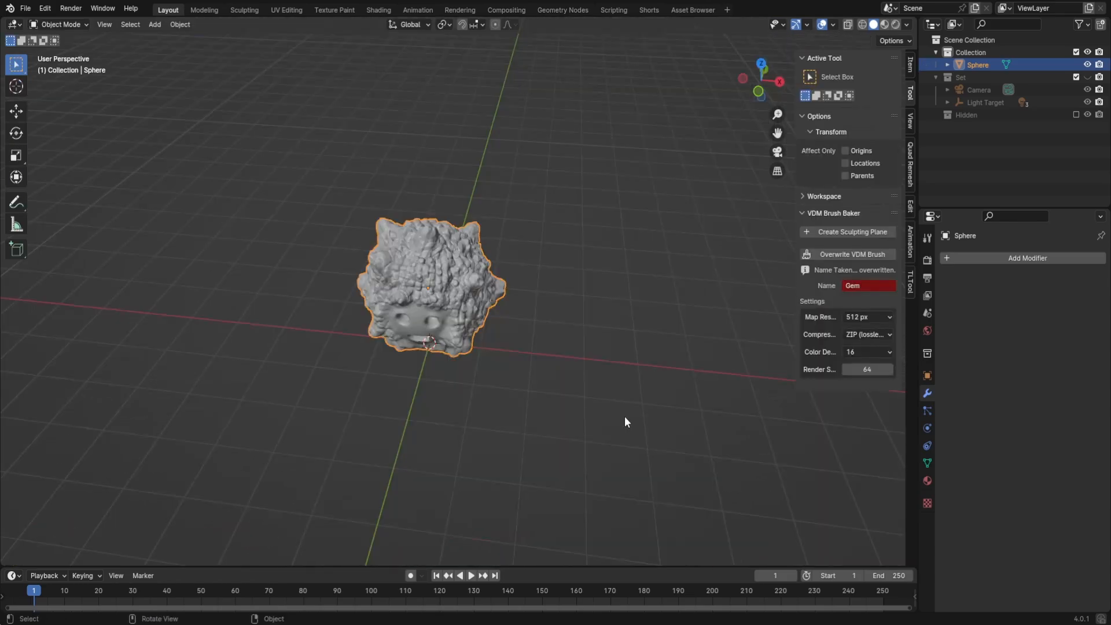
click(845, 233)
key(g)
key(x)
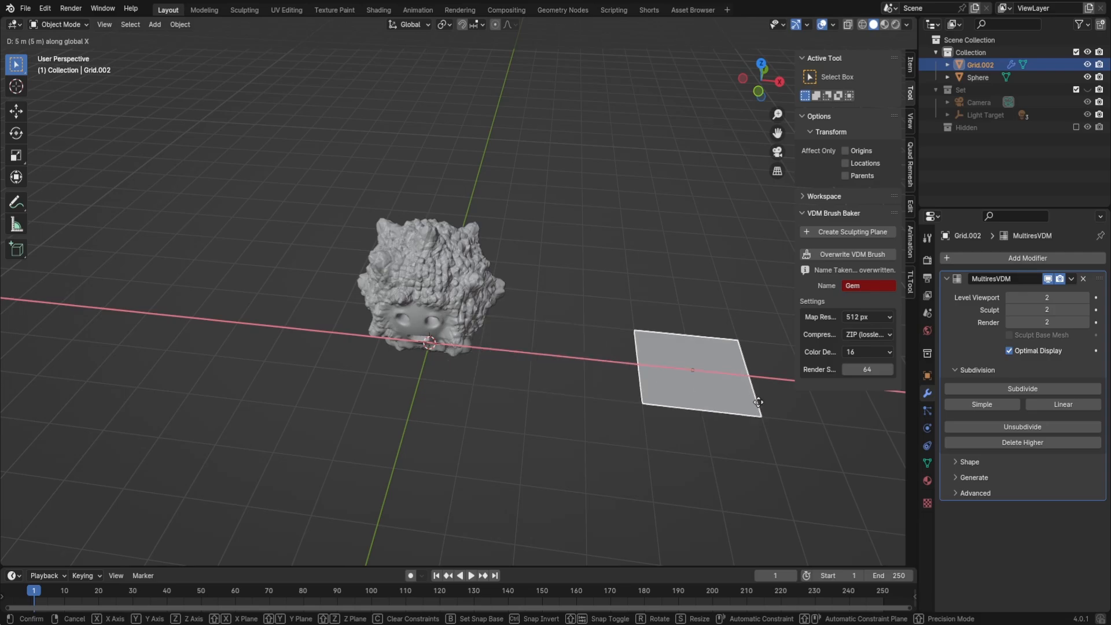
click(760, 398)
- Name the VDM brush Face, render it, and put the new plane in Sculpt Mode
text(Face)
key(Return)
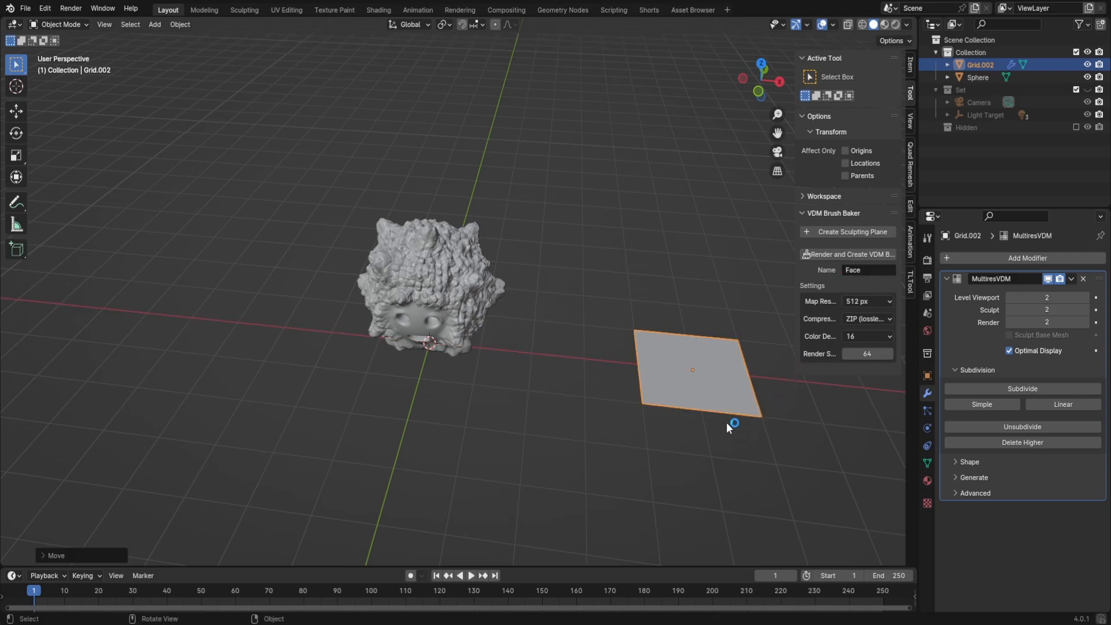
key(ctrl+Tab)
click(658, 359)
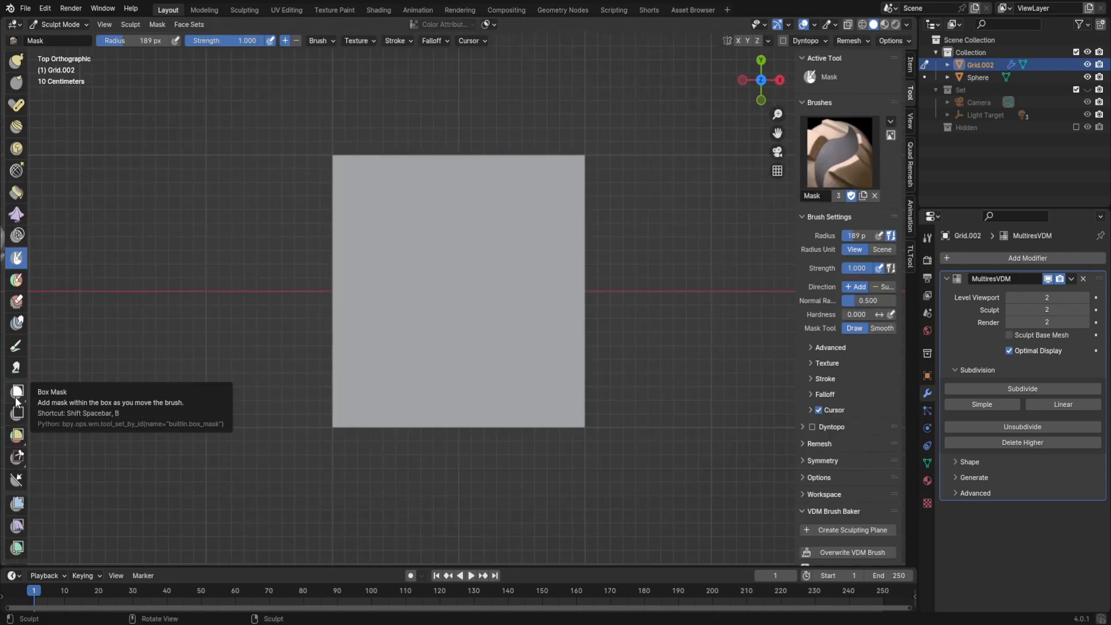
- Box-mask a narrow border around the plane's edges, leaving the interior unmasked
click(17, 398)
drag(316, 138, 577, 458)
drag(607, 464, 340, 151)
middle_drag(470, 220, 263, 397)
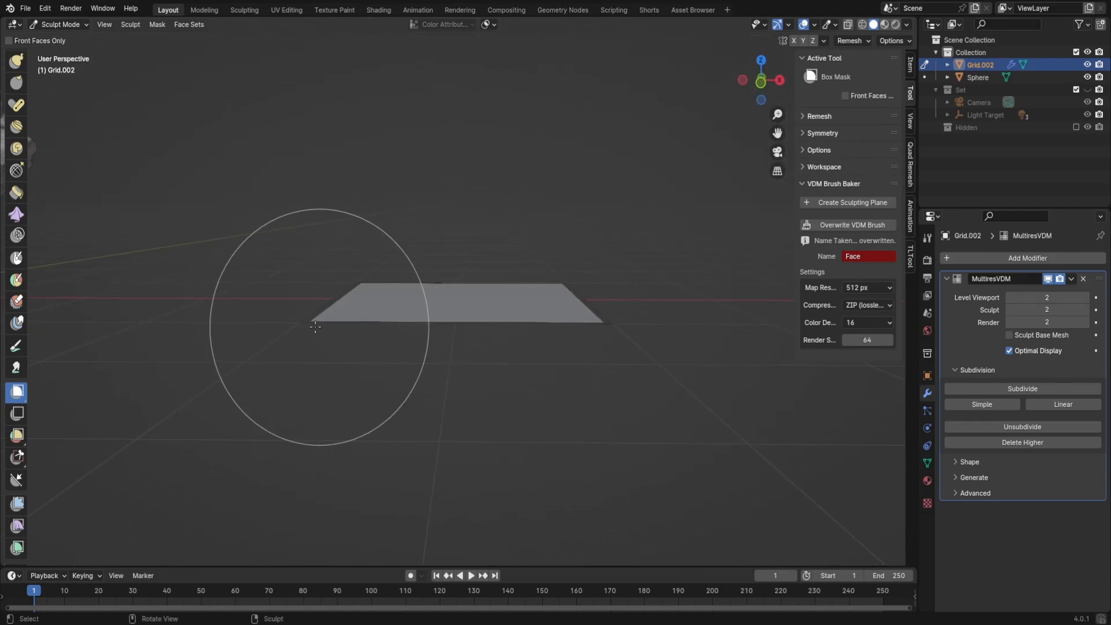
middle_drag(359, 384, 347, 280)
scroll(371, 400, up, 2)
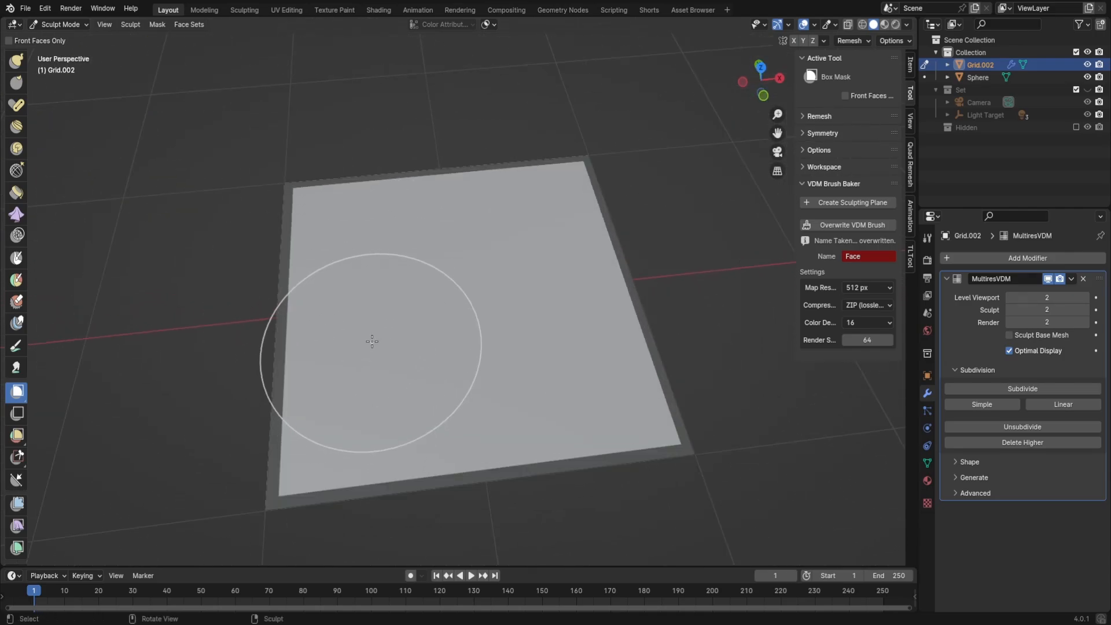
middle_drag(499, 292, 496, 315)
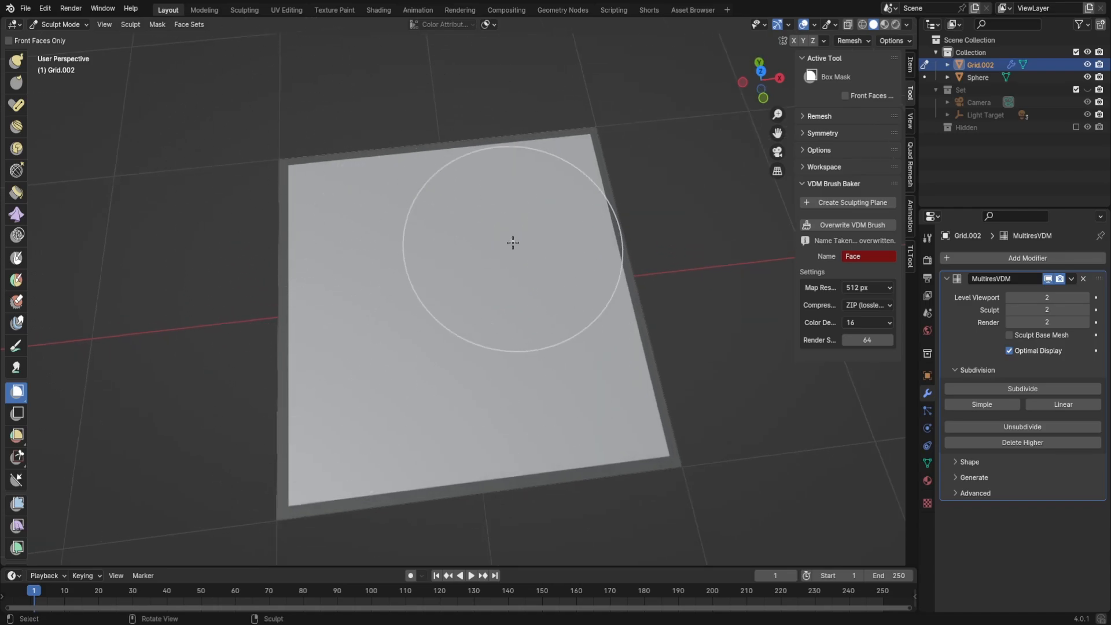
middle_drag(508, 241, 648, 379)
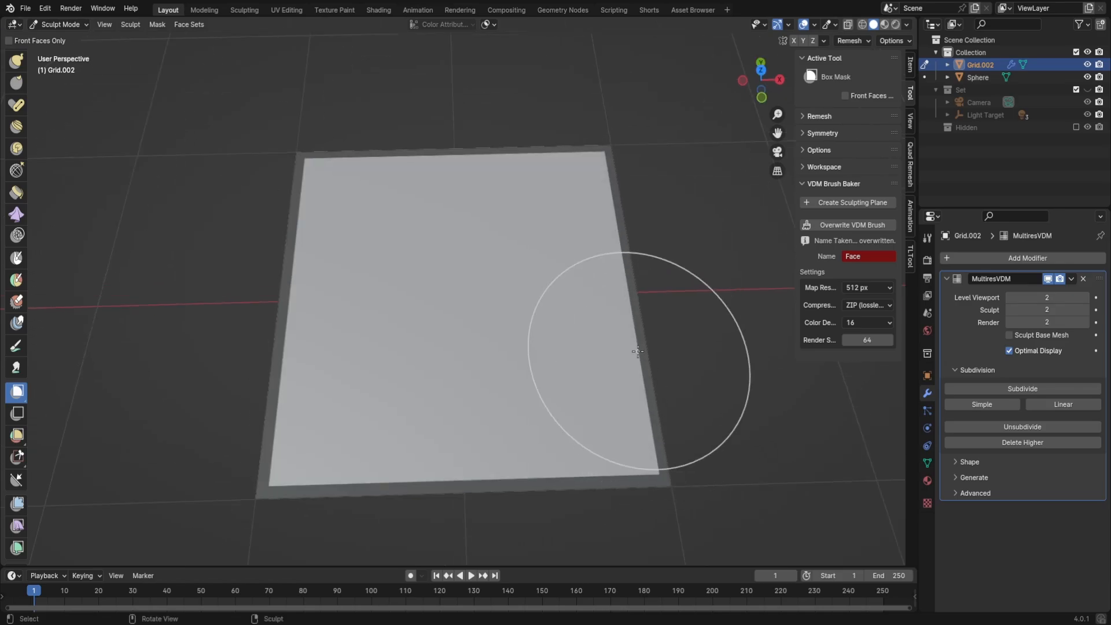
- Raise the plane's multires sculpt level to 4 with Simple subdivision and choose the Crease brush in top view
key(KP_7)
scroll(615, 294, up, 2)
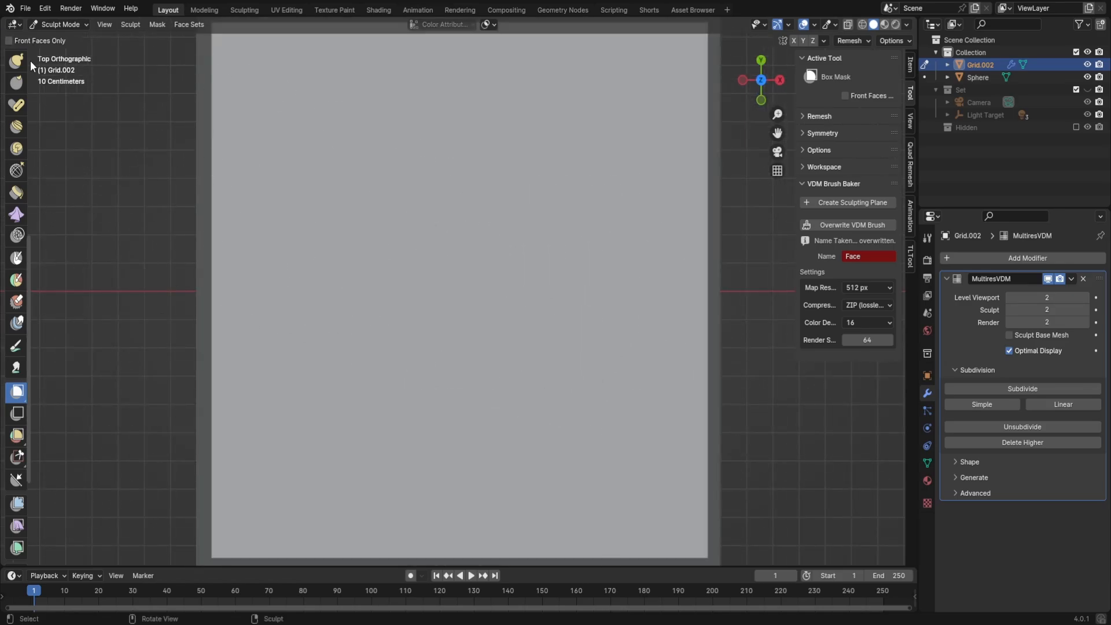
scroll(29, 68, up, 10)
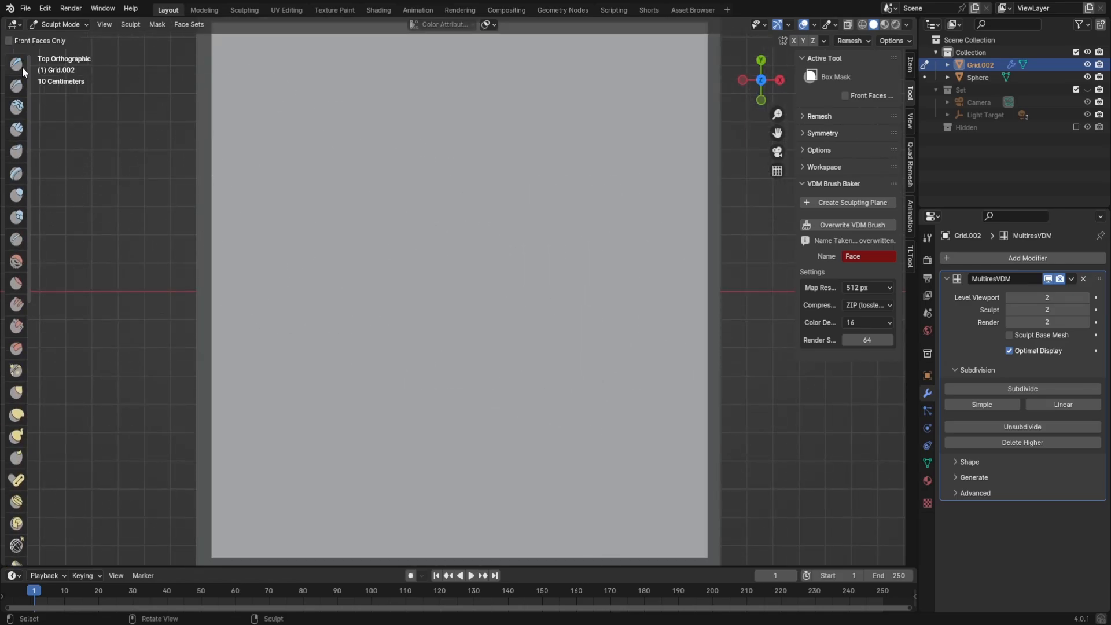
click(22, 69)
click(967, 405)
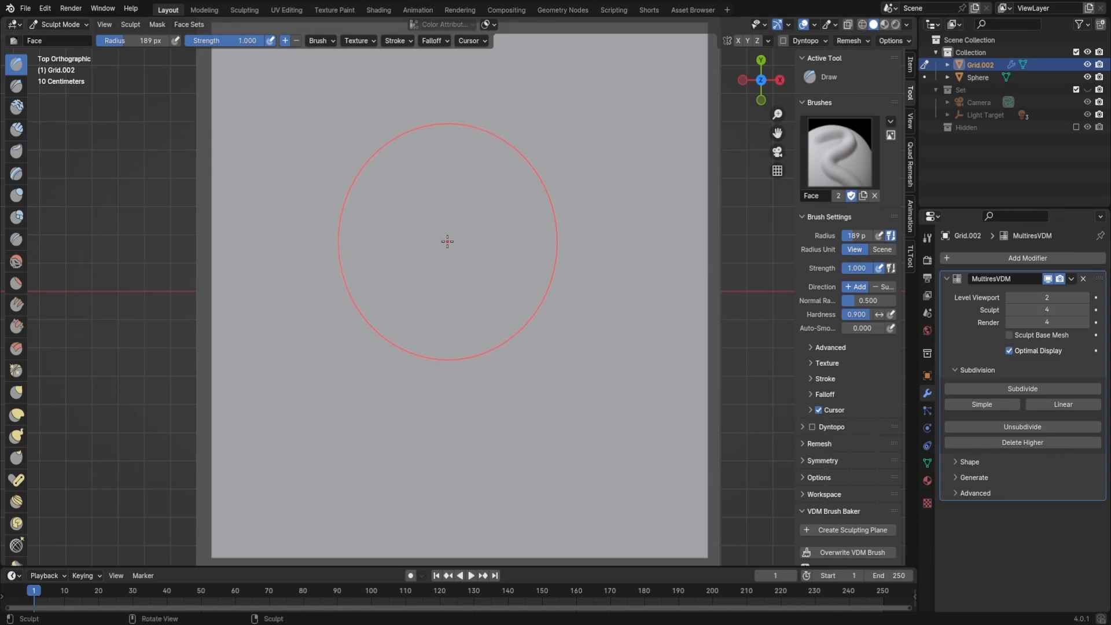
click(24, 232)
scroll(466, 265, up, 1)
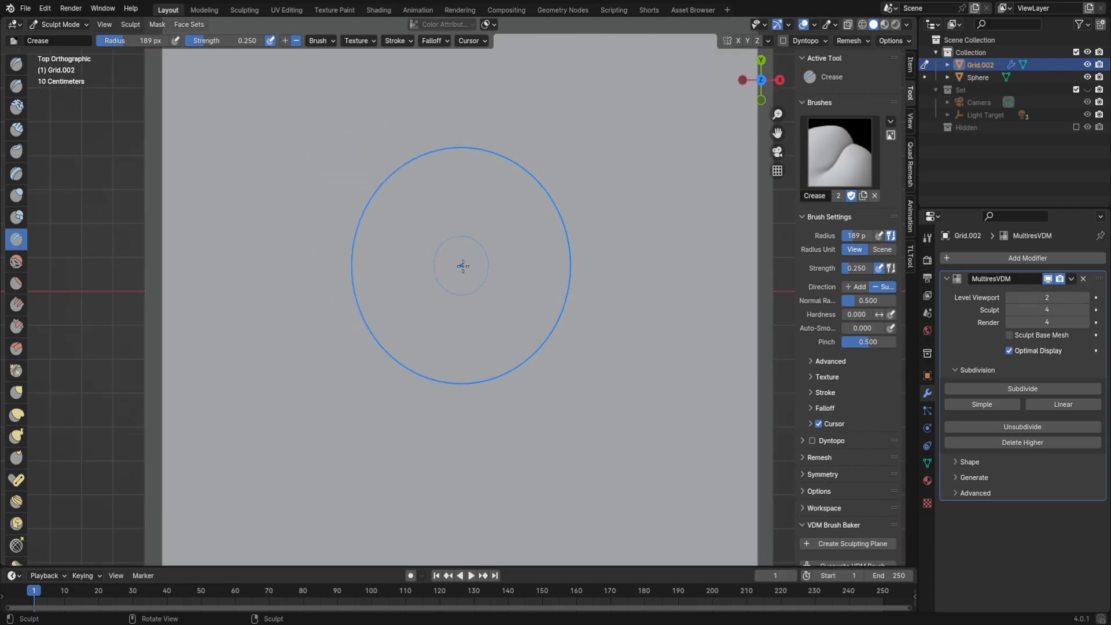
scroll(471, 265, down, 2)
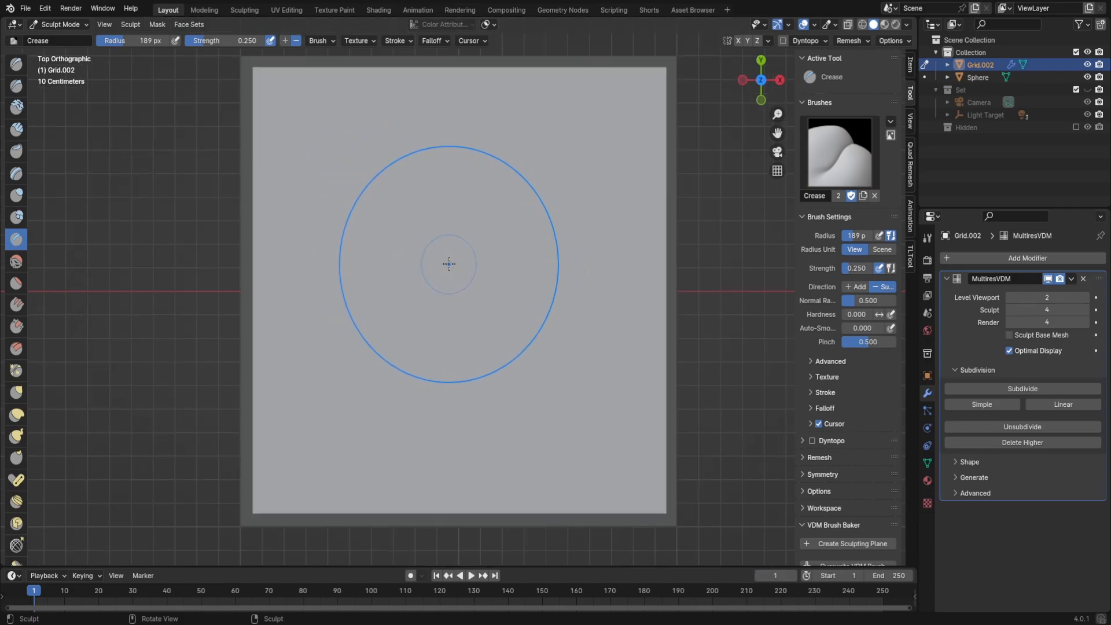
- Carve the outlines of about eight adjoining angular stones into the plane with the Crease brush at 10 px radius
key(f)
scroll(412, 273, up, 1)
key(Return)
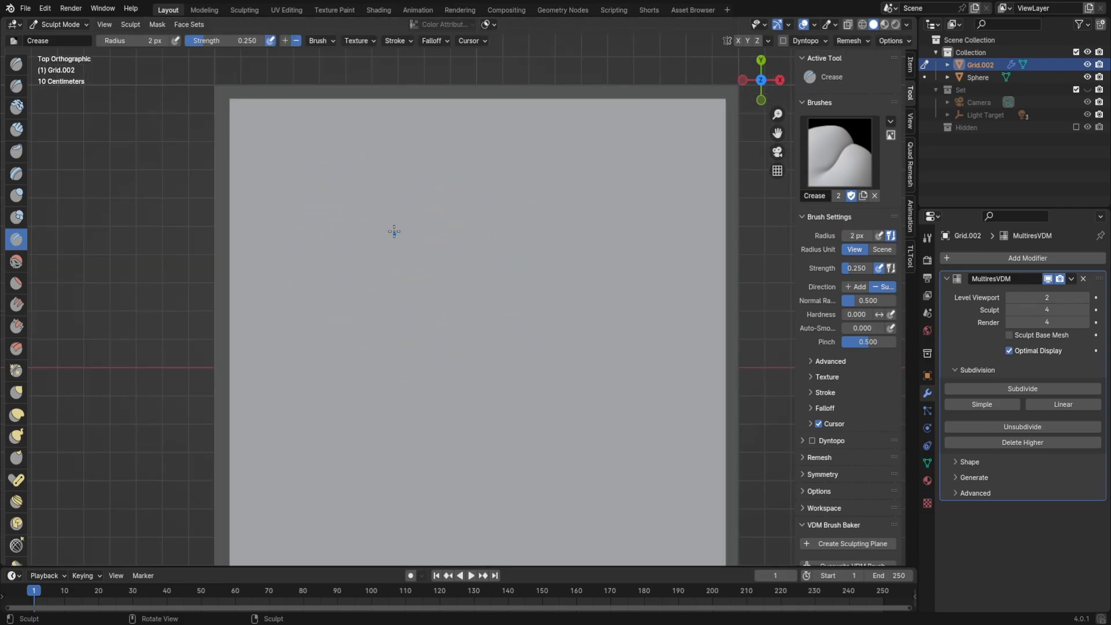
middle_drag(377, 227, 476, 243)
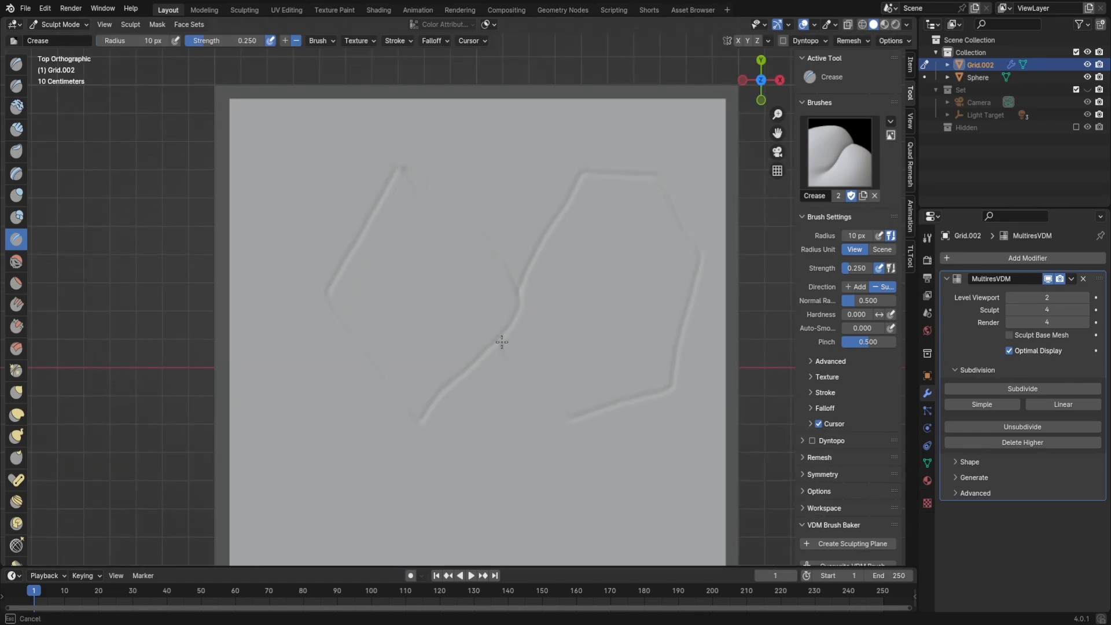
drag(521, 379, 575, 339)
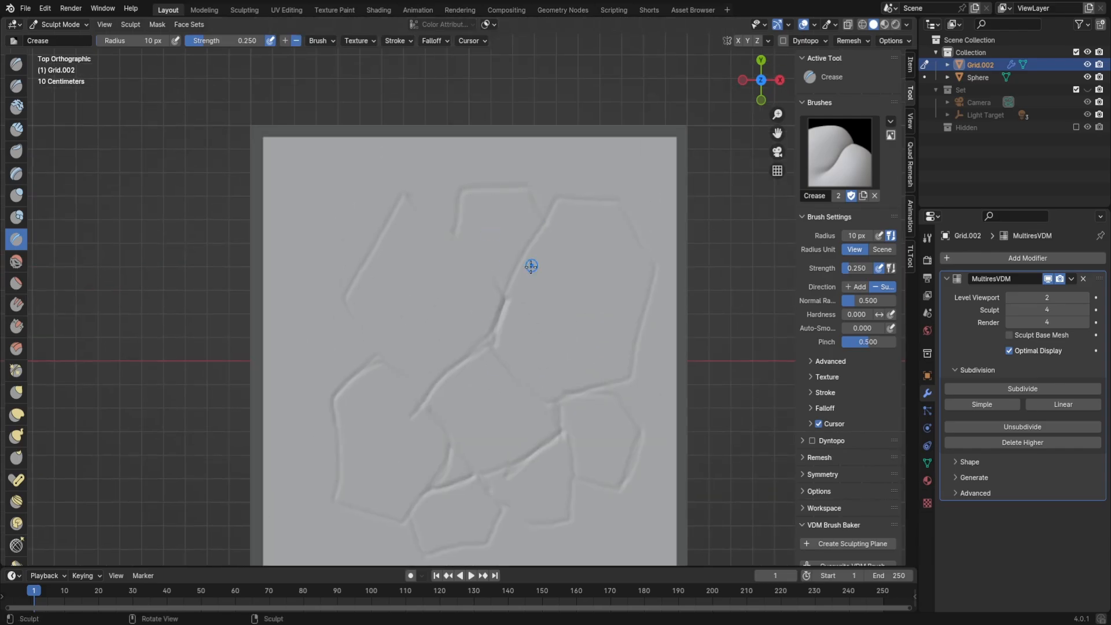
- Build up the outlined stones with Clay Strips at 35 px radius and flatten their tops with Scrape at 80 px
key(c)
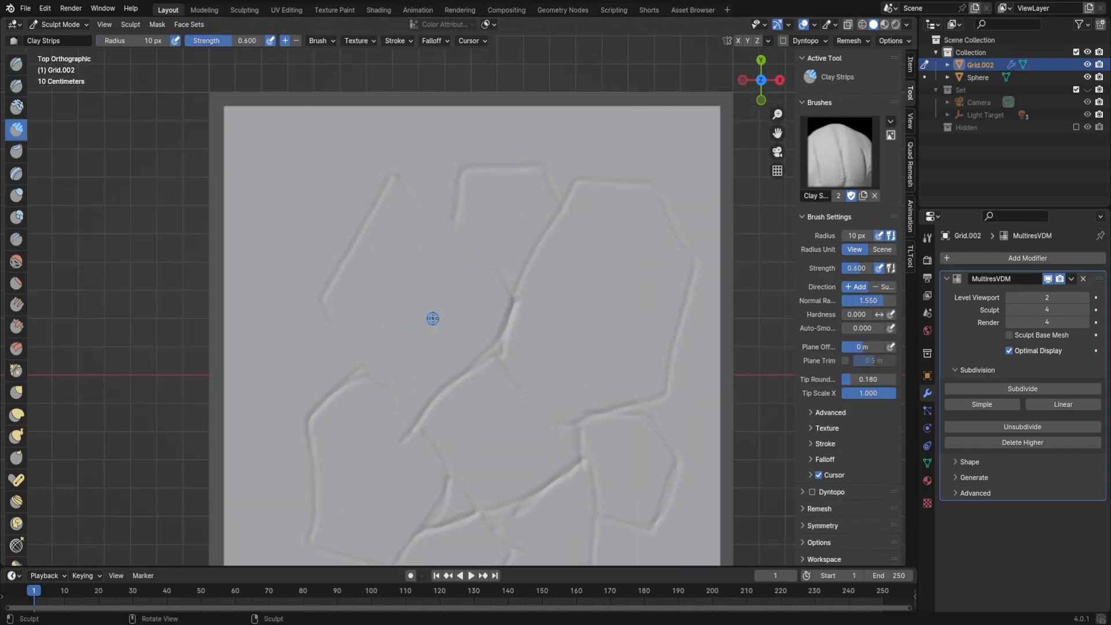
mouse_move(431, 318)
mouse_down()
mouse_move(449, 355)
mouse_move(484, 236)
mouse_move(640, 214)
mouse_up()
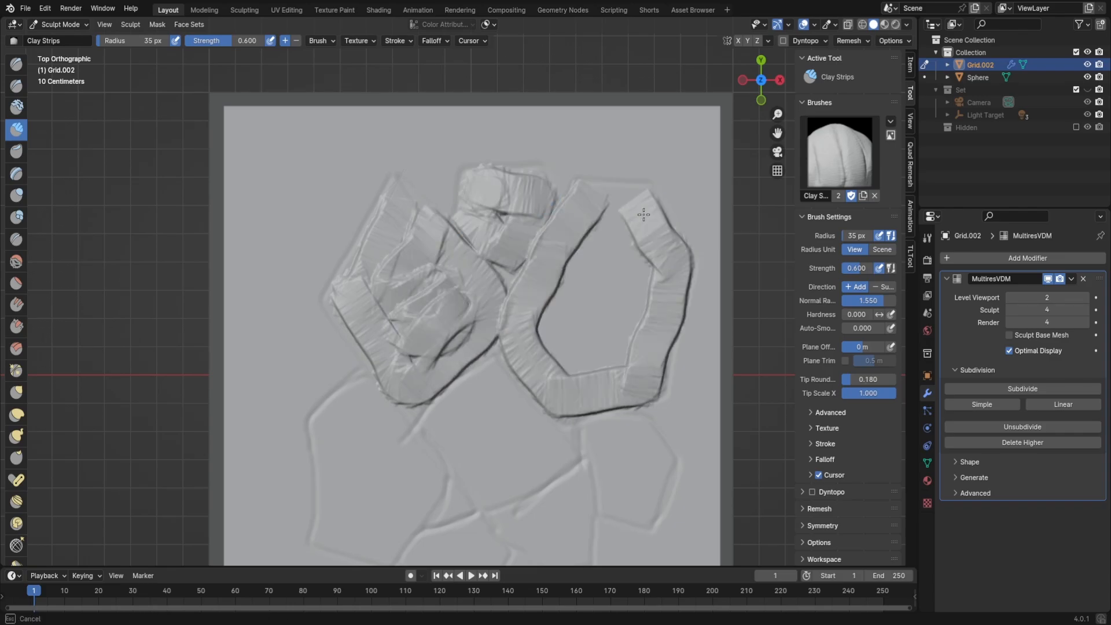
mouse_move(463, 243)
mouse_down()
mouse_move(521, 324)
mouse_move(695, 376)
mouse_move(452, 475)
mouse_move(315, 301)
mouse_up()
drag(315, 302, 306, 405)
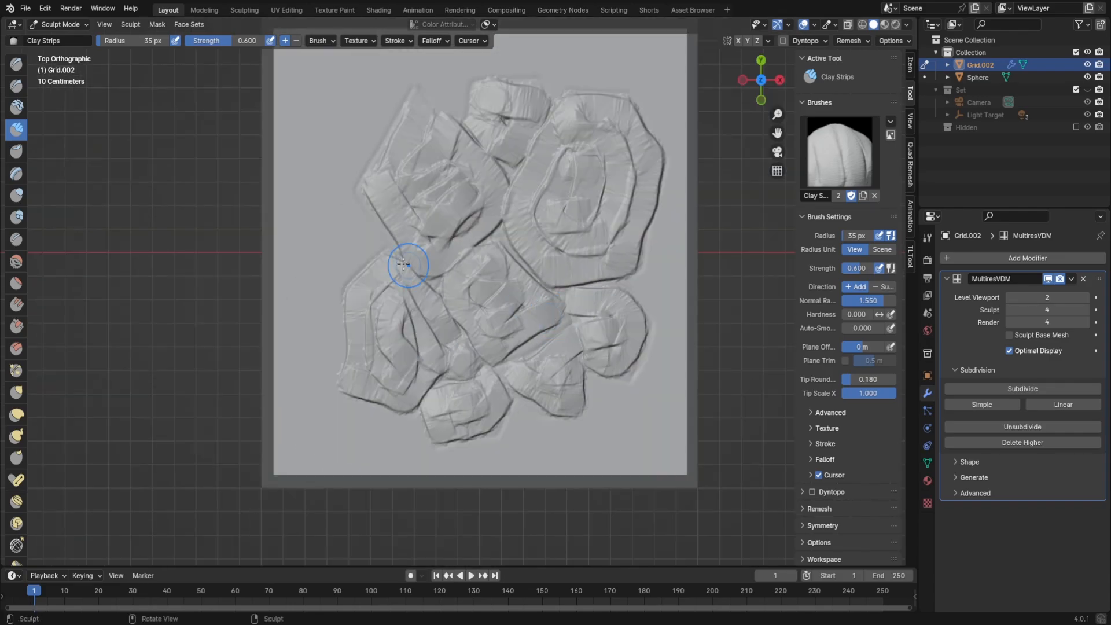
click(16, 327)
mouse_move(578, 186)
mouse_down()
mouse_move(510, 116)
mouse_move(409, 311)
mouse_move(596, 330)
mouse_up()
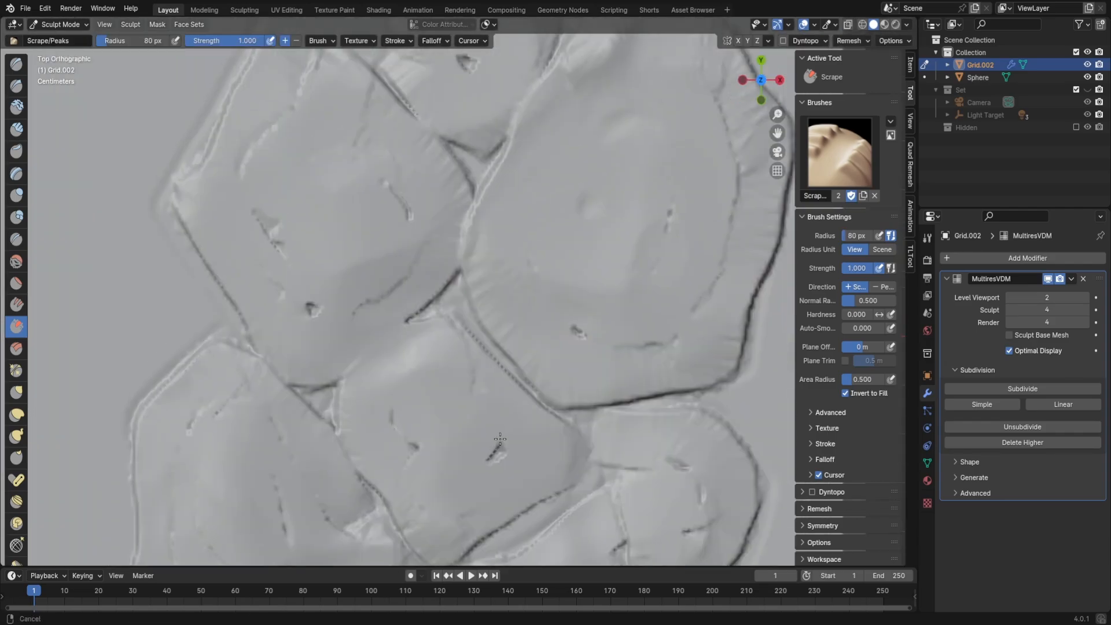
- Overwrite the Face VDM brush with the stone relief from Object Mode and move its plane to the Hidden collection
click(17, 128)
click(16, 65)
click(816, 155)
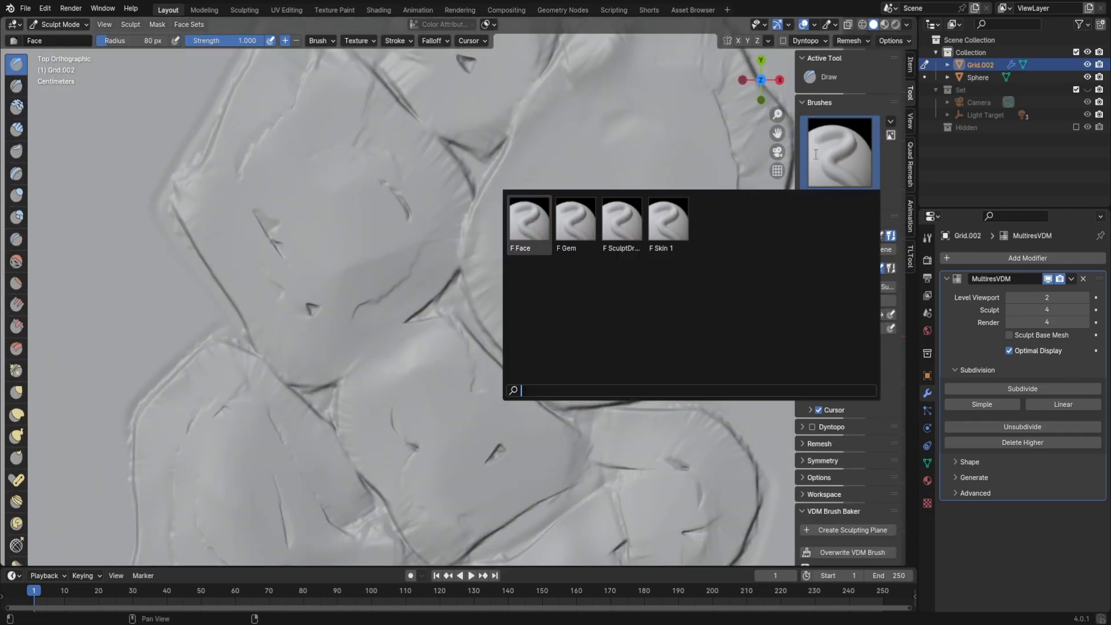
click(668, 223)
mouse_move(668, 222)
middle_down()
mouse_move(521, 198)
mouse_move(528, 206)
mouse_move(505, 228)
mouse_move(501, 335)
mouse_move(513, 318)
mouse_move(573, 347)
middle_up()
key(ctrl+Tab)
click(856, 257)
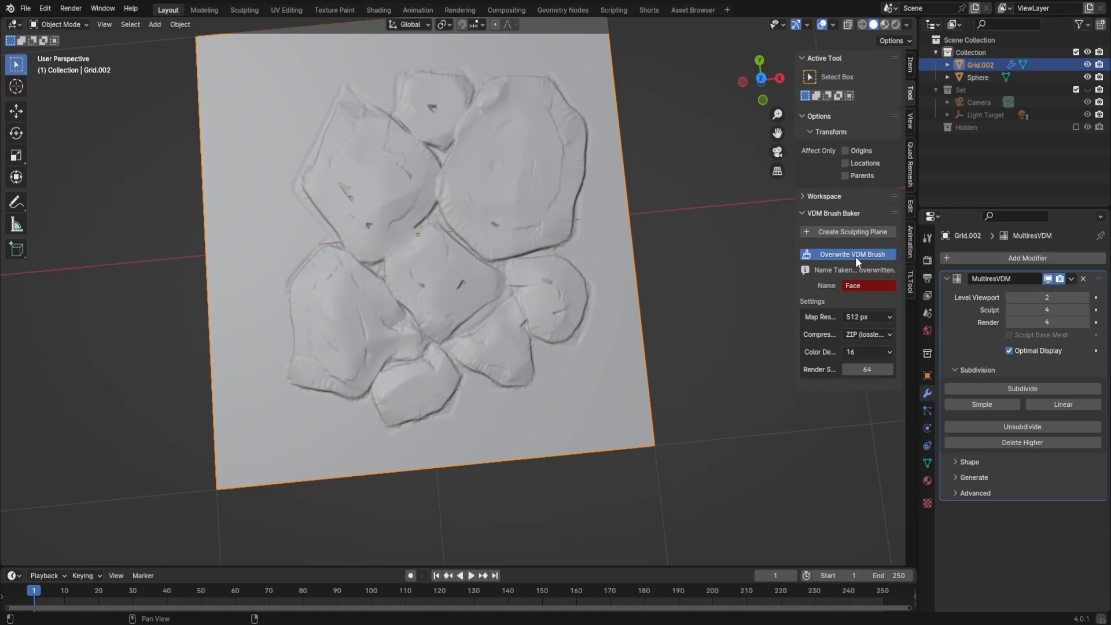
key(m)
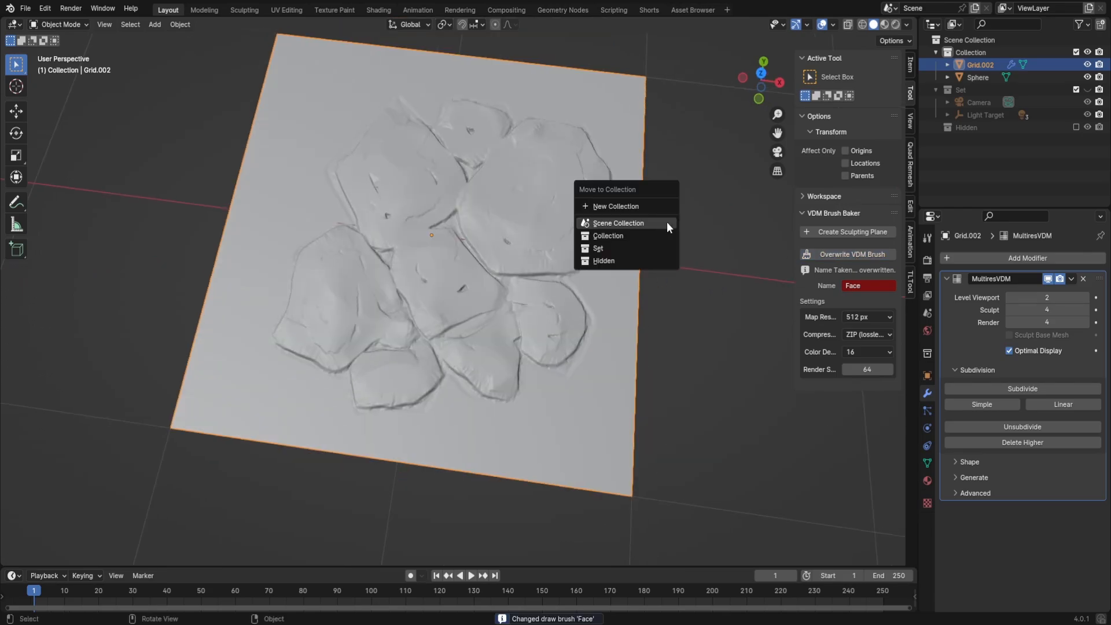
click(618, 258)
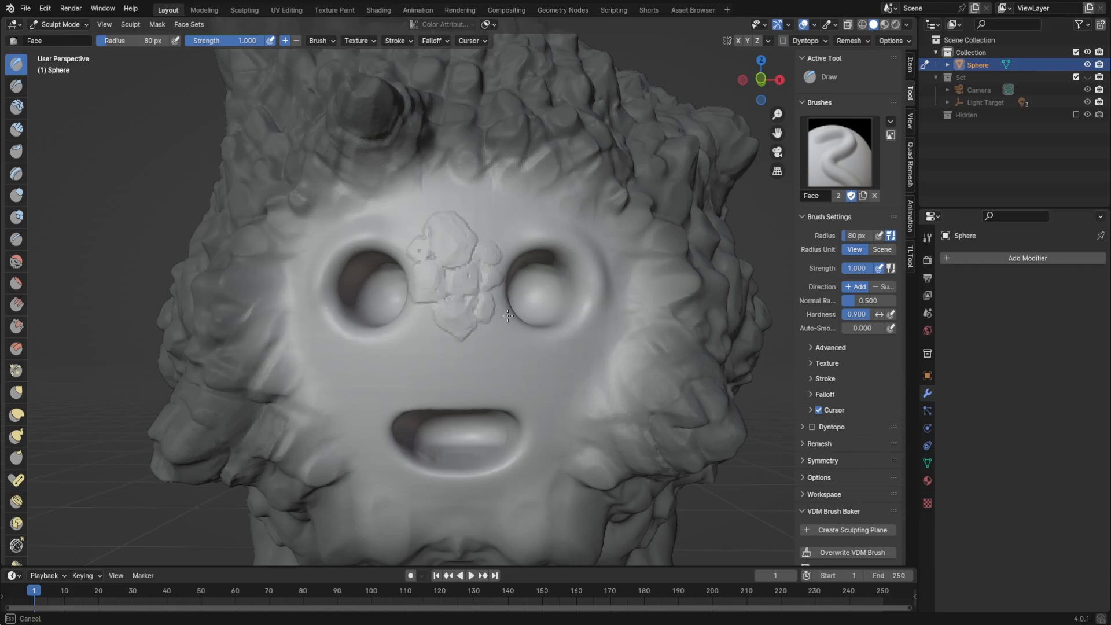
- Cover the sphere character's face around the eyes and mouth with the Face brush at 80 px radius and strength 1.000
mouse_move(506, 316)
mouse_down()
mouse_move(532, 367)
mouse_move(484, 308)
mouse_up()
mouse_move(544, 278)
middle_down()
mouse_move(414, 255)
mouse_move(390, 228)
mouse_move(426, 301)
mouse_move(509, 273)
middle_up()
scroll(509, 272, up, 4)
scroll(521, 311, up, 4)
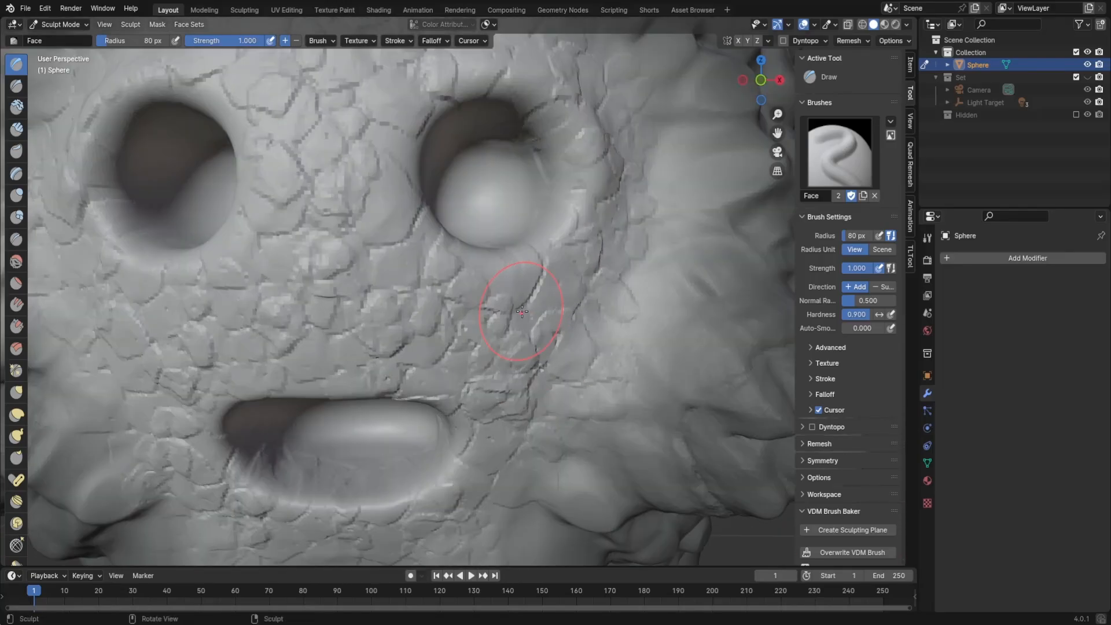
scroll(521, 310, down, 4)
middle_drag(511, 298, 522, 301)
- Return the sphere character to Object Mode and save the file
key(ctrl+Tab)
key(ctrl+s)
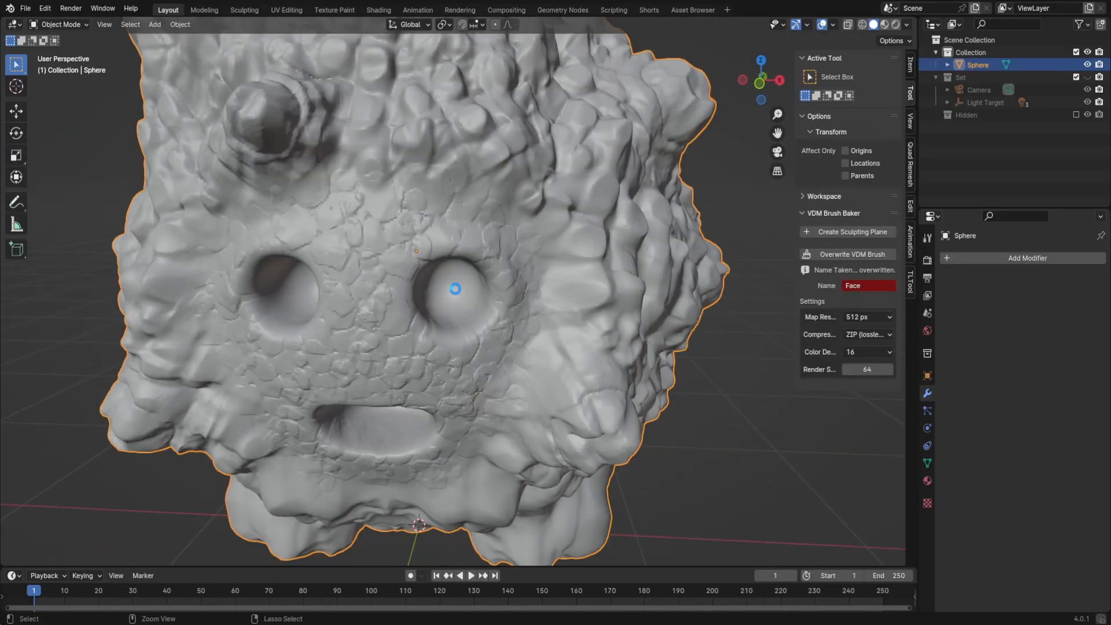
mouse_move(456, 288)
middle_down()
mouse_move(553, 312)
mouse_move(355, 346)
mouse_move(495, 322)
middle_up()
scroll(449, 290, down, 3)
scroll(495, 322, up, 5)
middle_drag(492, 273, 470, 283)
scroll(491, 278, down, 6)
scroll(439, 267, up, 3)
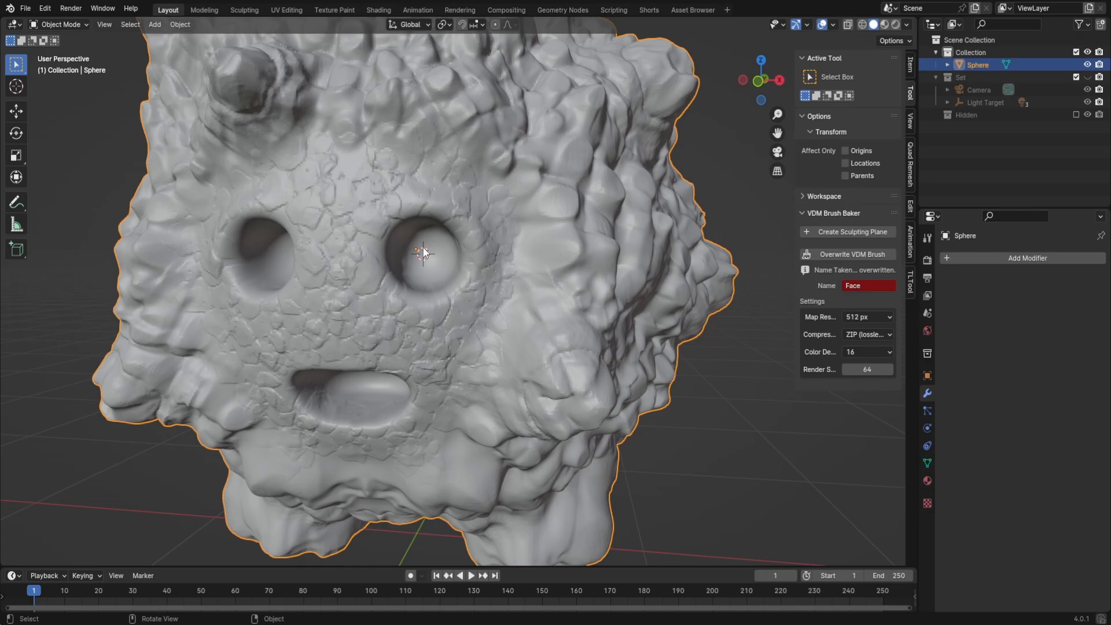
- Add a UV sphere at the 3D cursor in the creature's eye socket
mouse_move(422, 248)
middle_down()
mouse_move(453, 245)
mouse_move(415, 232)
mouse_move(434, 233)
middle_up()
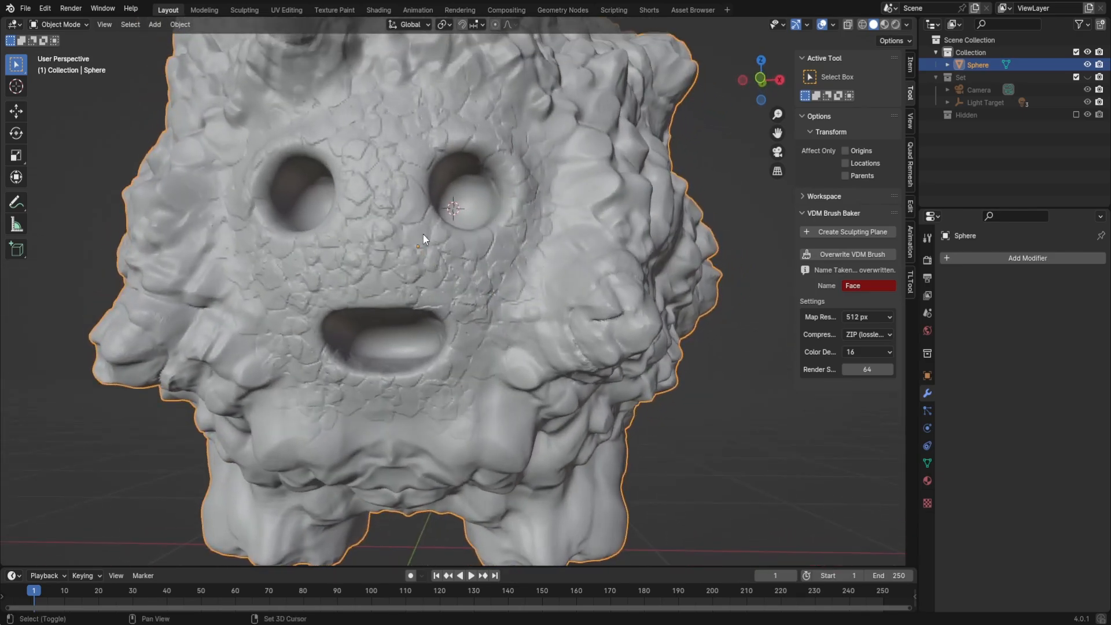
key(shift+a)
mouse_move(417, 232)
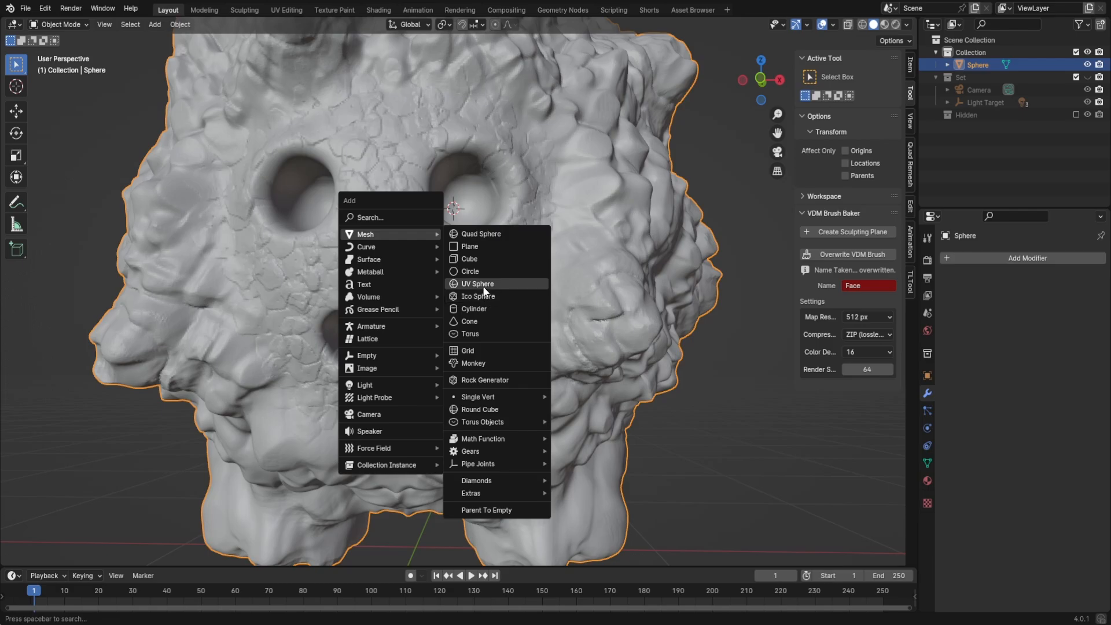
click(483, 286)
scroll(518, 298, down, 5)
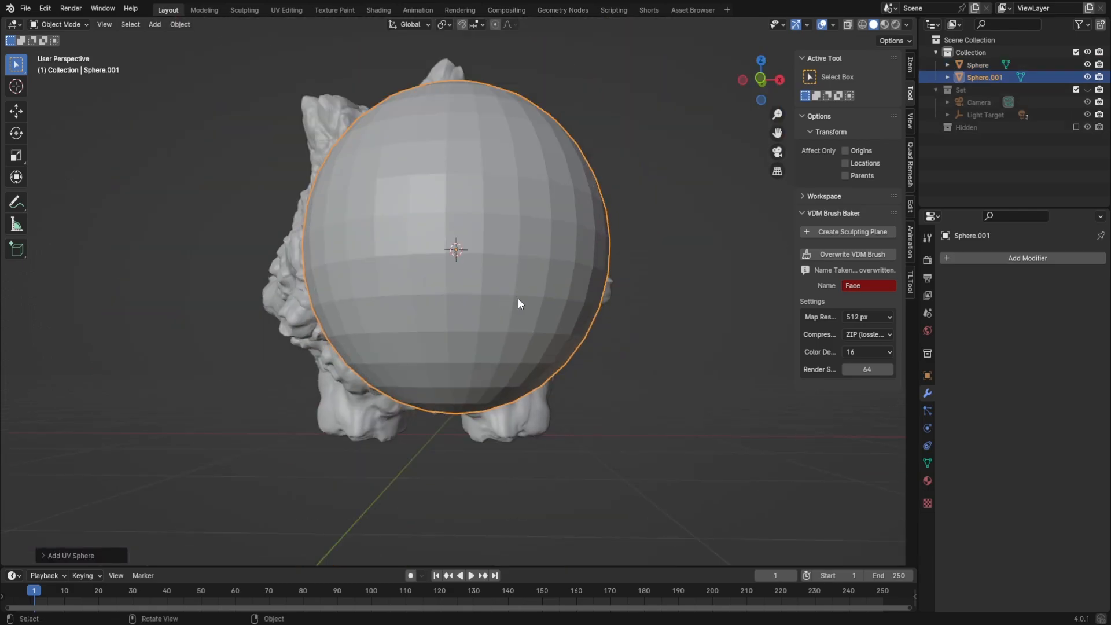
- In Edit Mode, rotate the new sphere's geometry 90 degrees around the X axis
key(Tab)
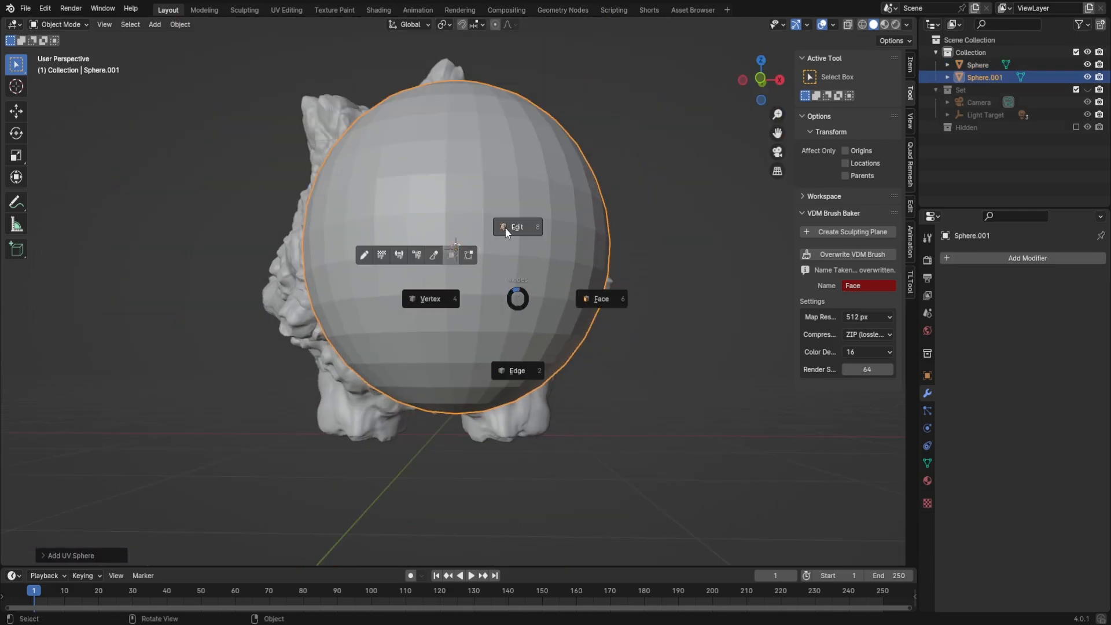
click(506, 229)
text(rx)
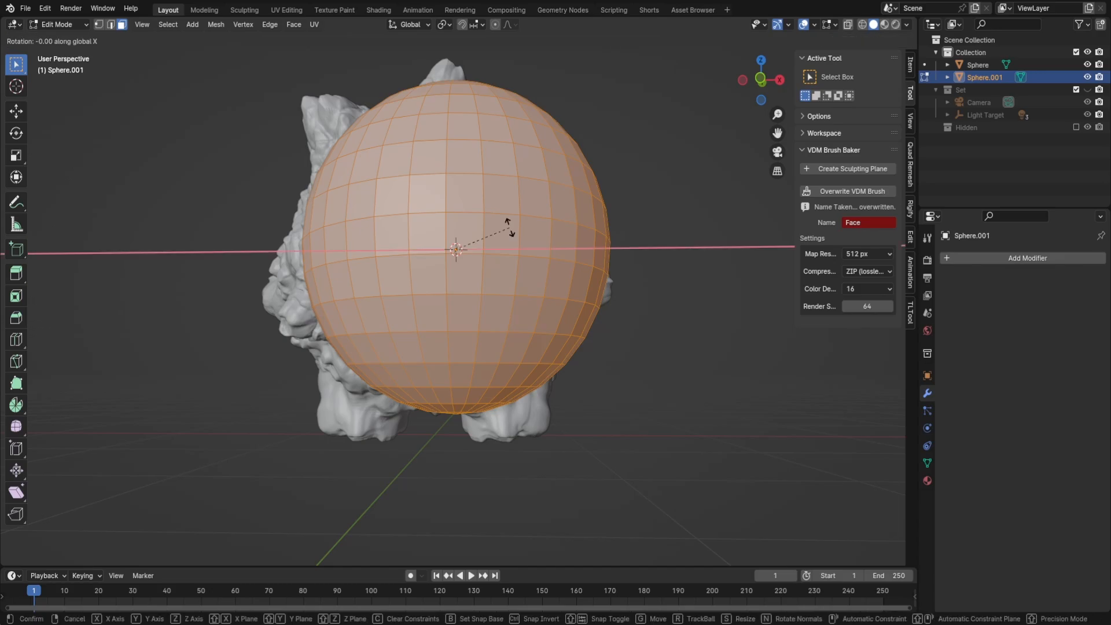
text(90)
key(Return)
- Select the sphere's front pole vertex in vertex mode, check its orientation, and return to Object Mode
key(Tab)
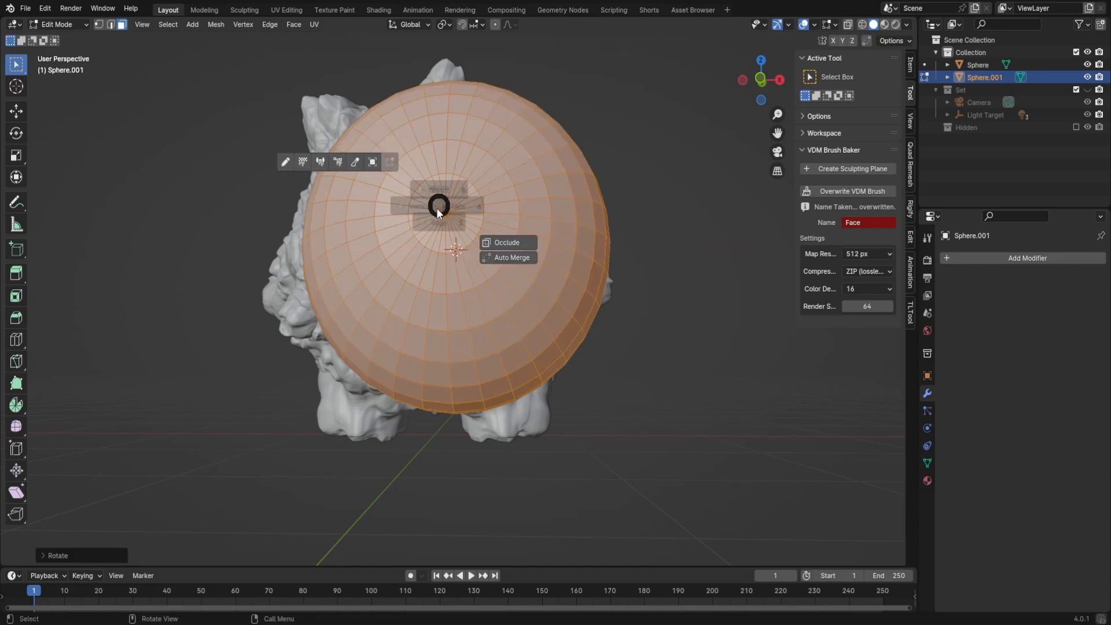
key(Tab)
key(1)
click(447, 212)
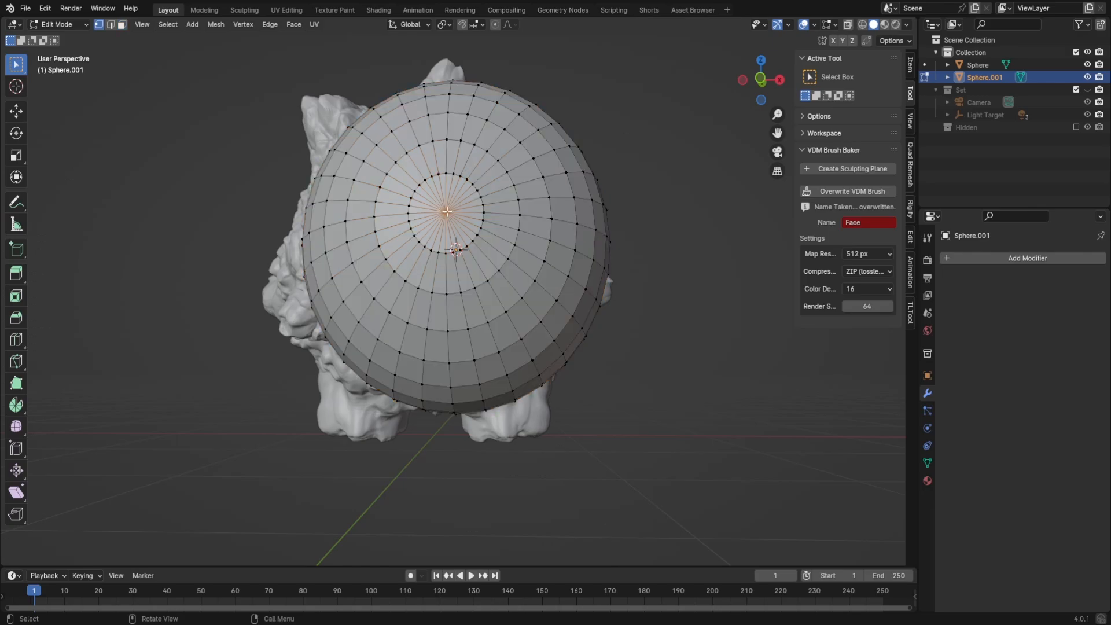
middle_drag(448, 211, 466, 310)
scroll(499, 253, down, 4)
key(Tab)
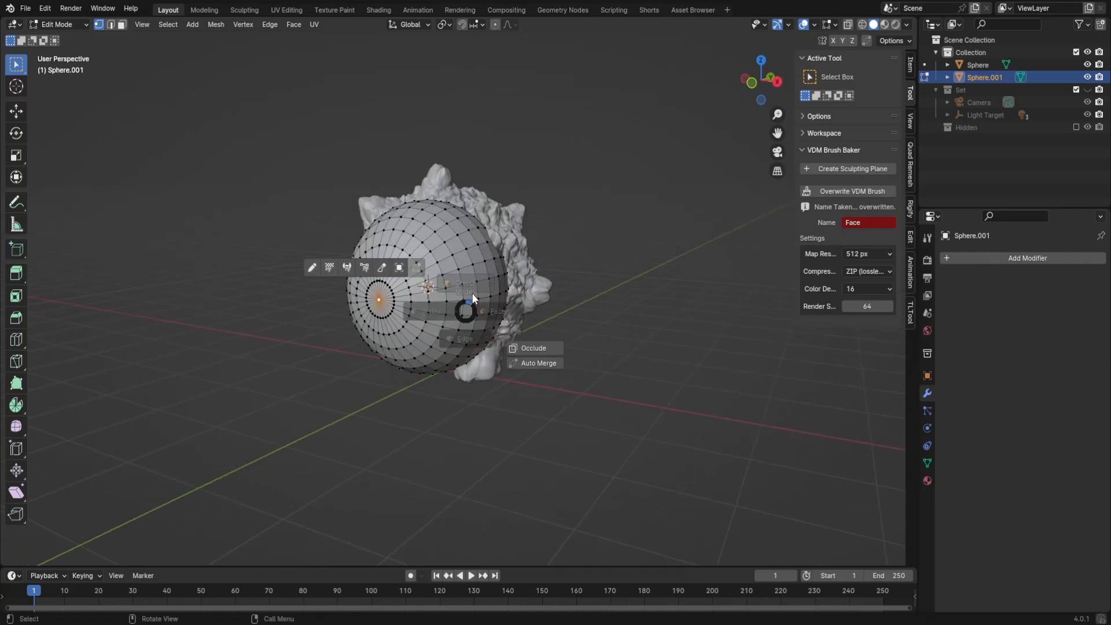
click(473, 231)
- Shade the eye sphere smooth and scale it down to about 0.24 so it fits the eye socket
middle_drag(561, 279, 579, 280)
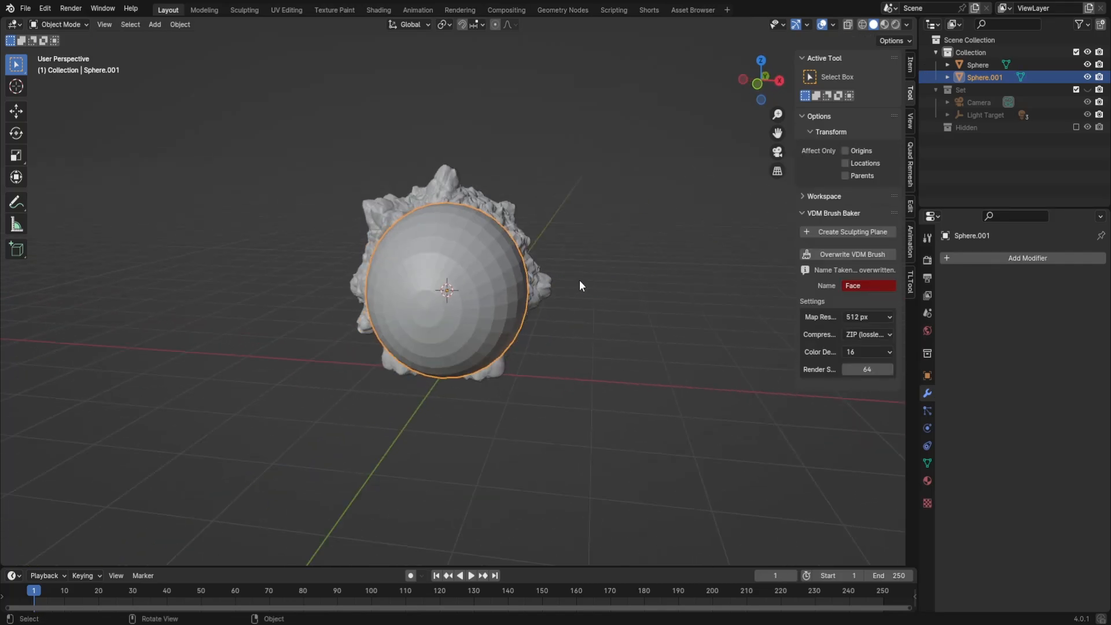
right_click(494, 270)
click(496, 263)
key(s)
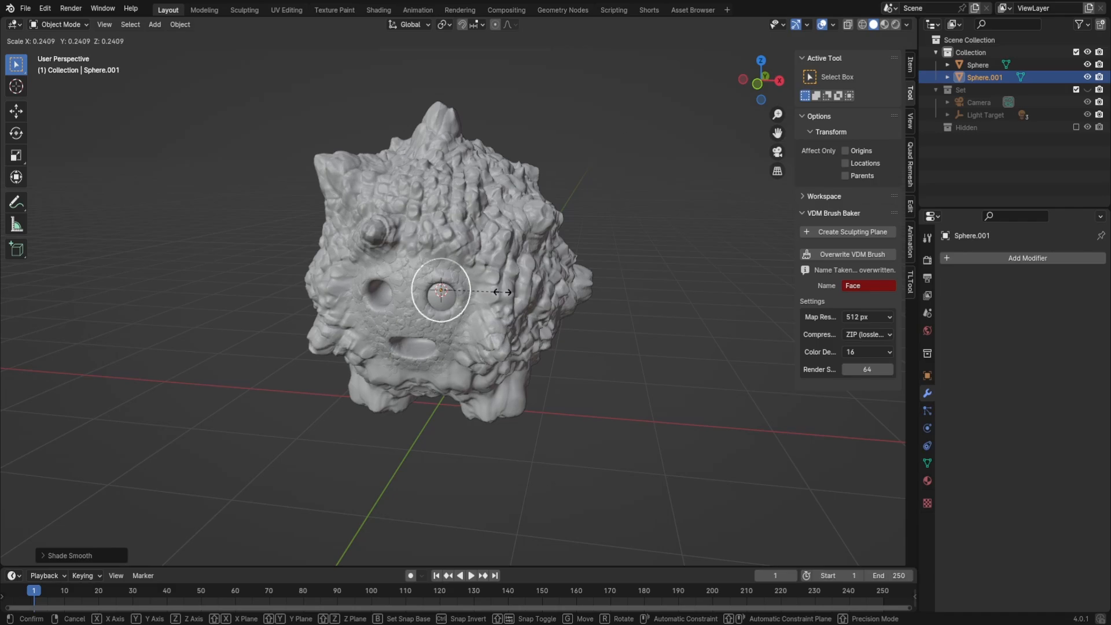
click(492, 292)
scroll(518, 264, up, 4)
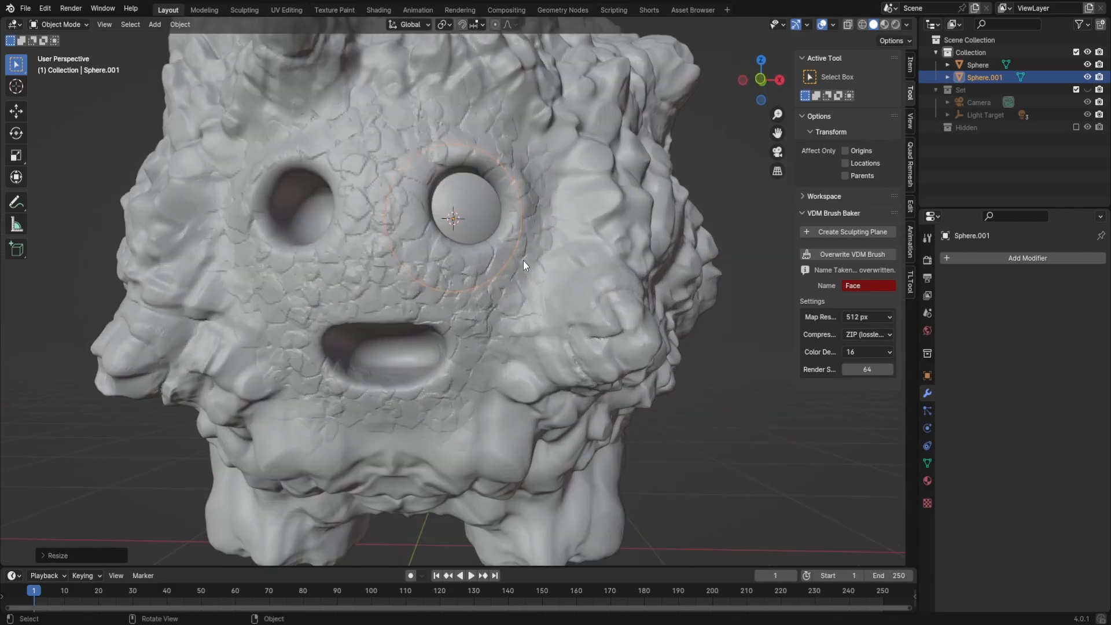
scroll(522, 261, down, 2)
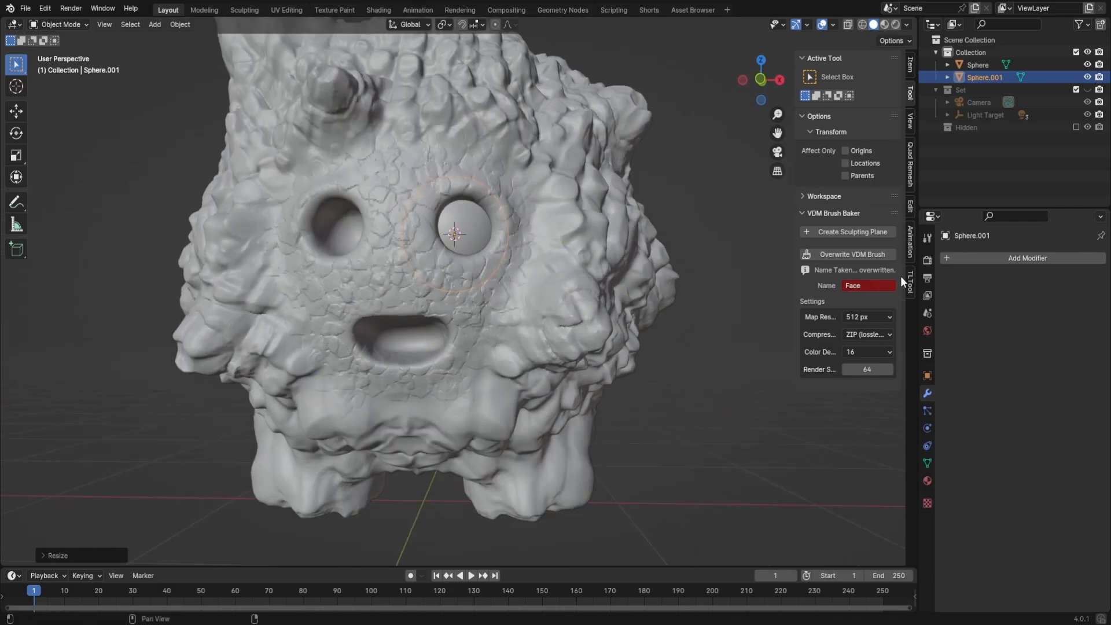
- Add a Mirror modifier to the eye sphere on the X axis, using the creature's body as the mirror object
click(1020, 259)
mouse_move(1008, 262)
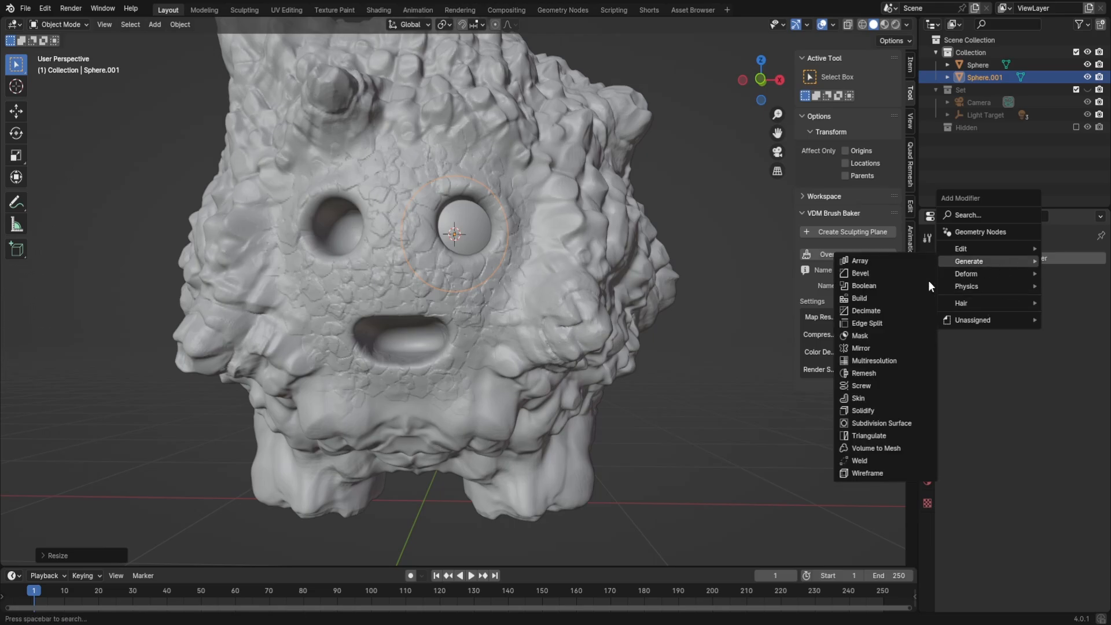
click(887, 345)
click(1083, 344)
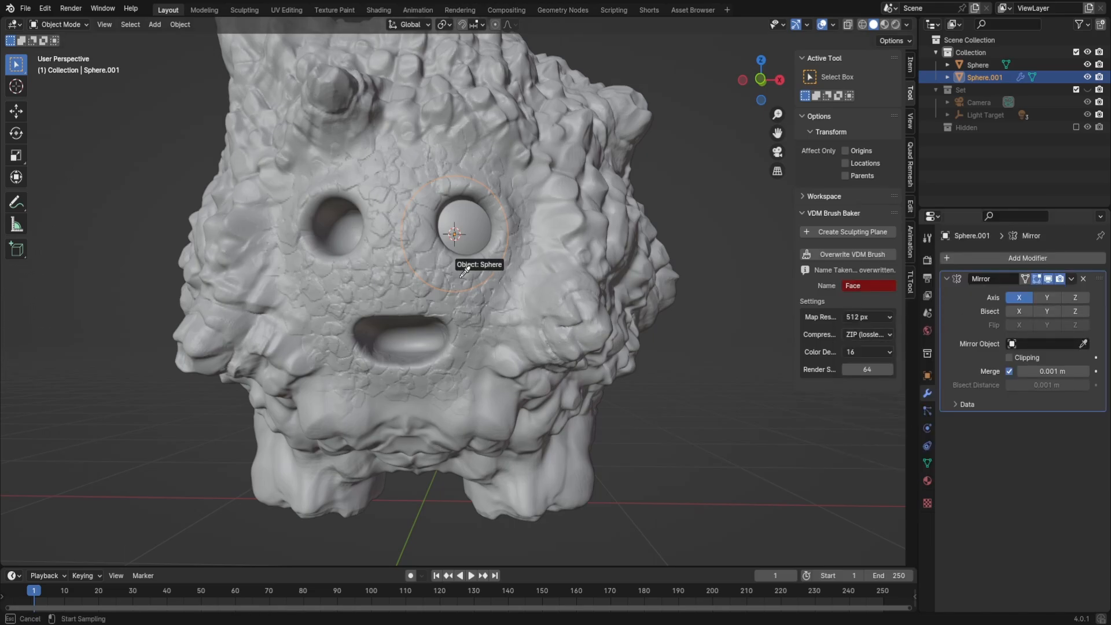
click(383, 273)
- Save the file and parent the eyes to the creature's body with the Object option
middle_drag(440, 290, 513, 269)
key(ctrl+s)
shift+click(512, 268)
key(ctrl+p)
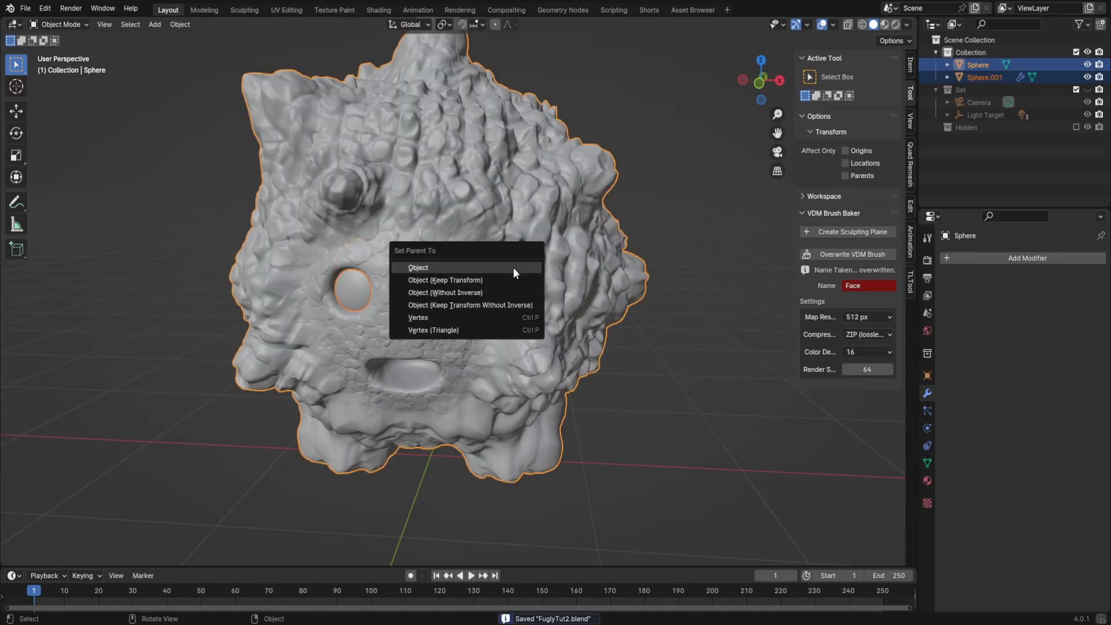
click(512, 268)
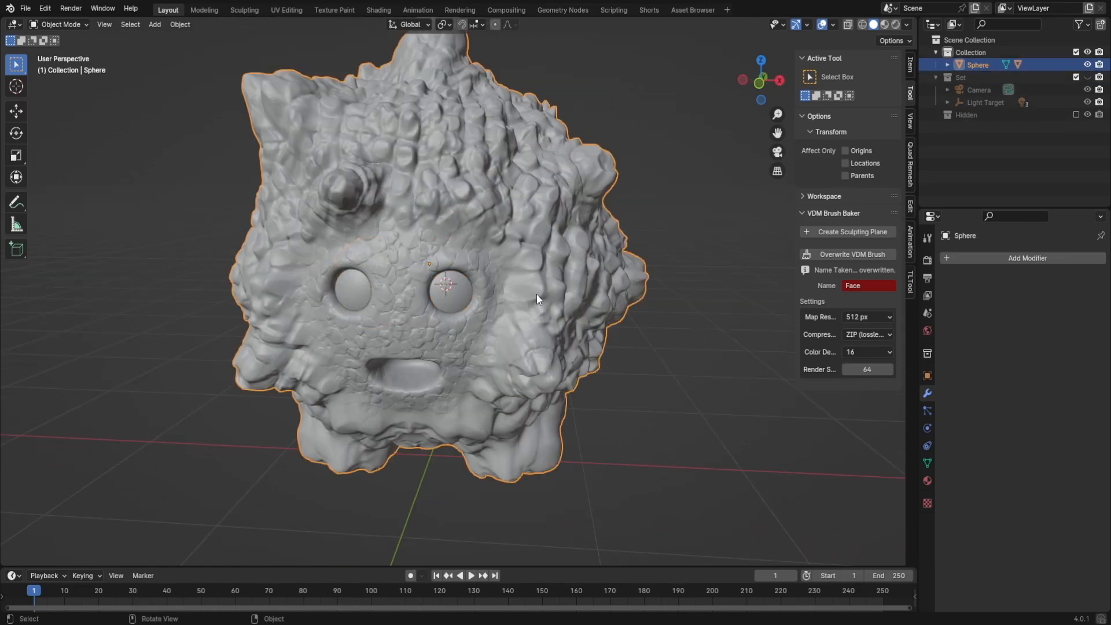
- Preview the creature in Rendered shading and switch to the Shading workspace
mouse_move(522, 279)
middle_down()
mouse_move(557, 244)
mouse_move(470, 225)
mouse_move(368, 232)
mouse_move(568, 228)
mouse_move(541, 256)
mouse_move(425, 226)
mouse_move(369, 167)
middle_up()
scroll(551, 263, up, 5)
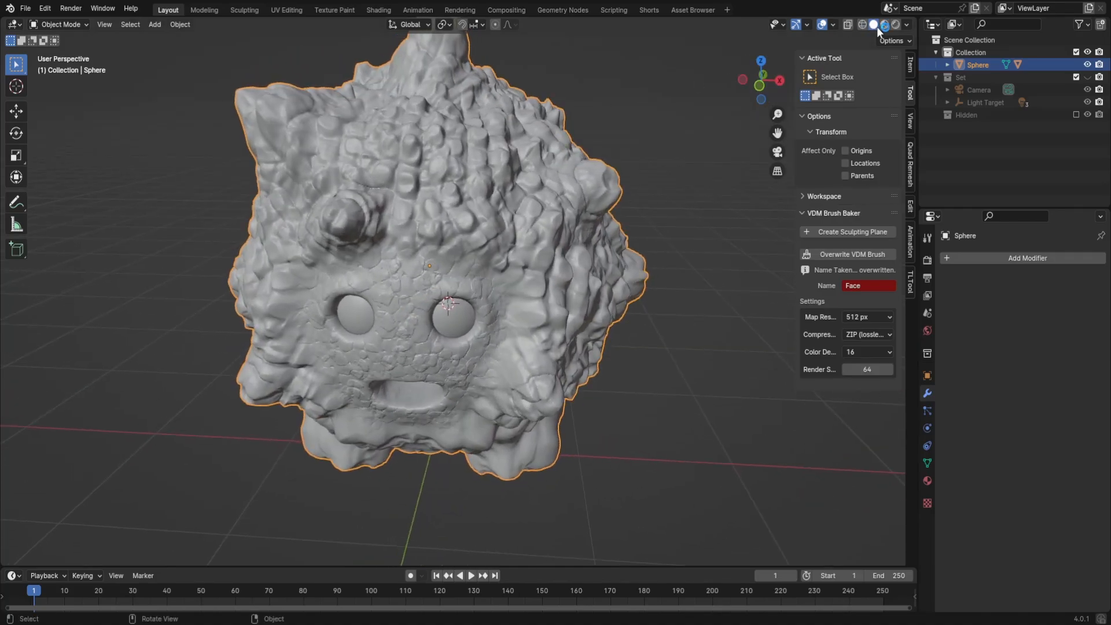
click(895, 24)
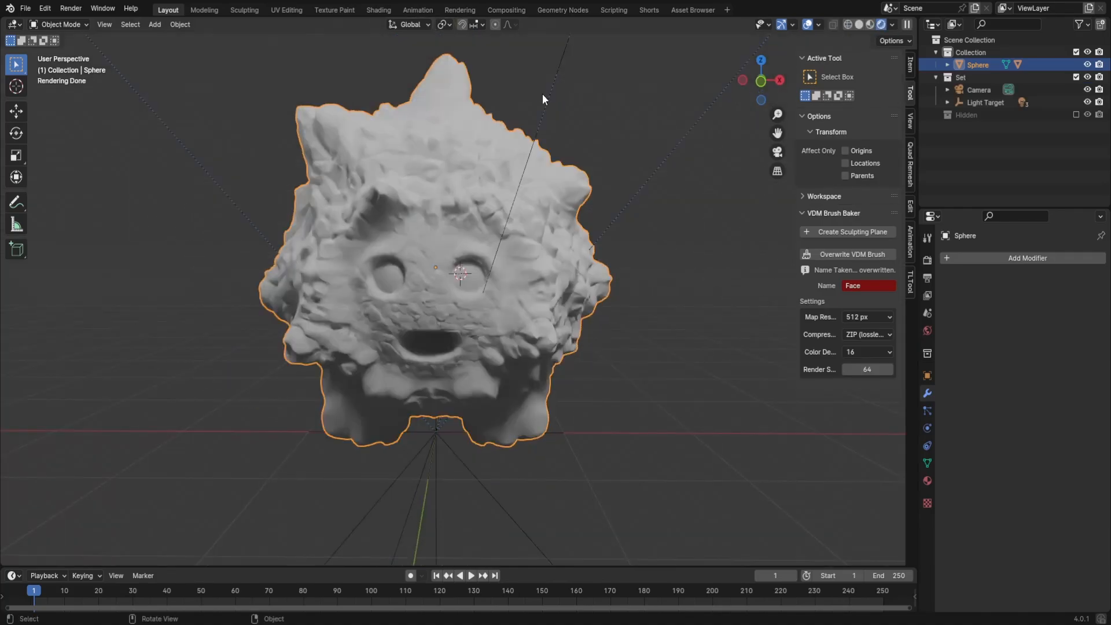
click(378, 10)
scroll(469, 297, up, 3)
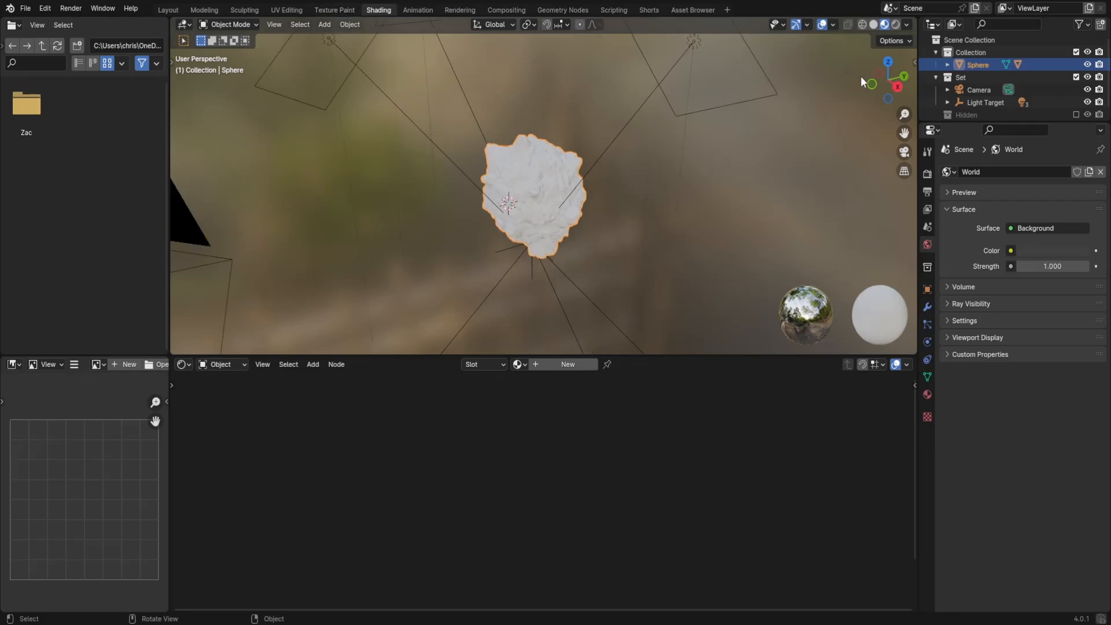
- Set the Shading workspace's viewport to Rendered with Scene Lights and Scene World disabled, facing the creature's front
click(895, 25)
click(894, 24)
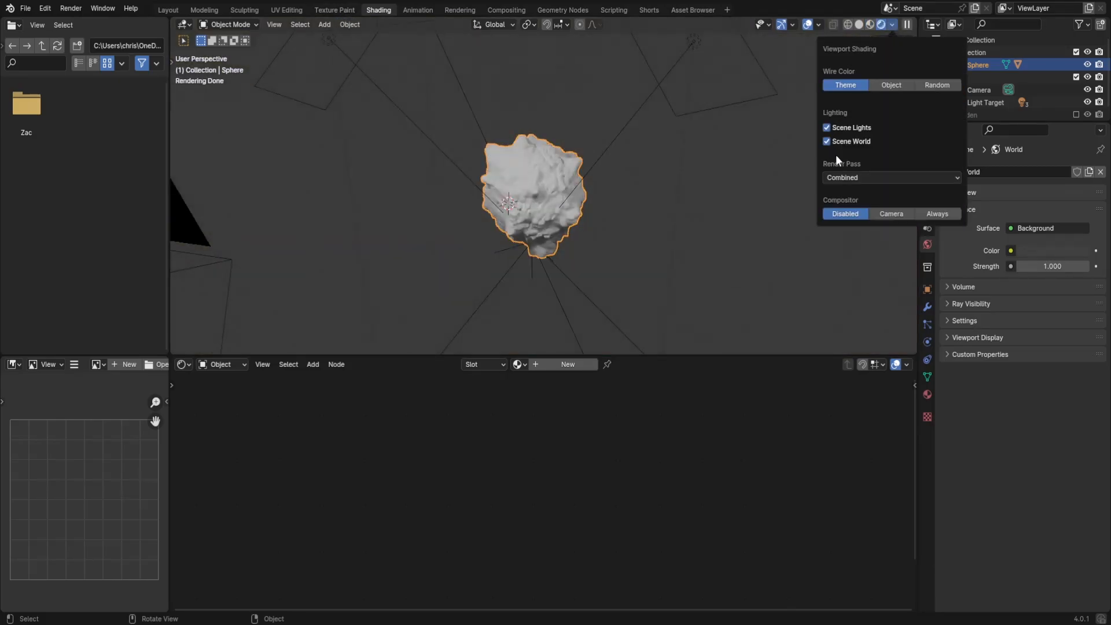
click(826, 127)
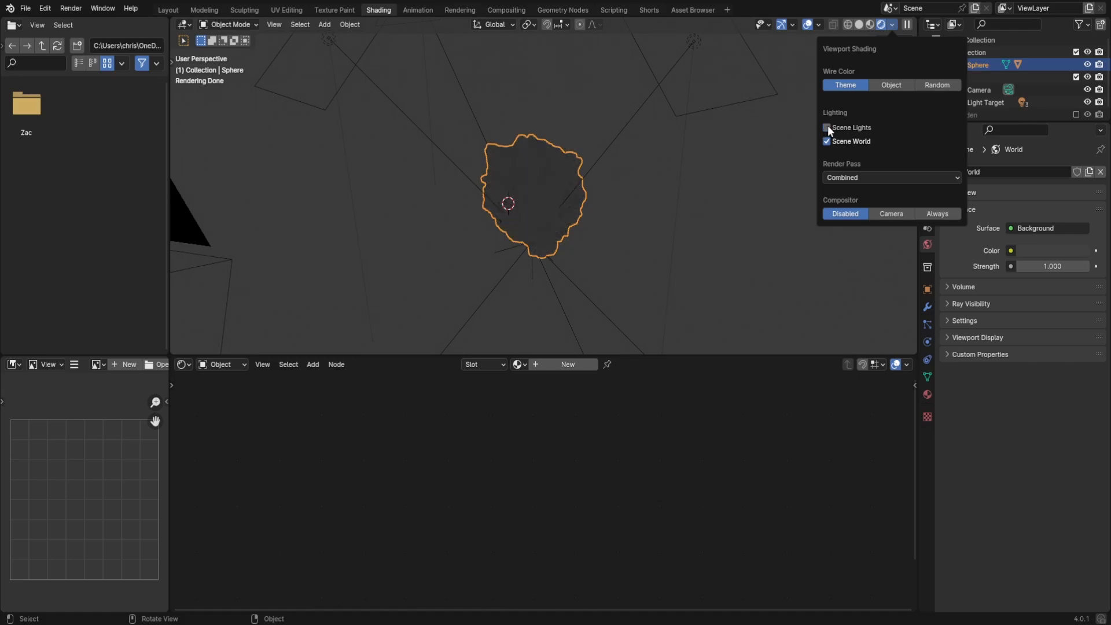
click(826, 141)
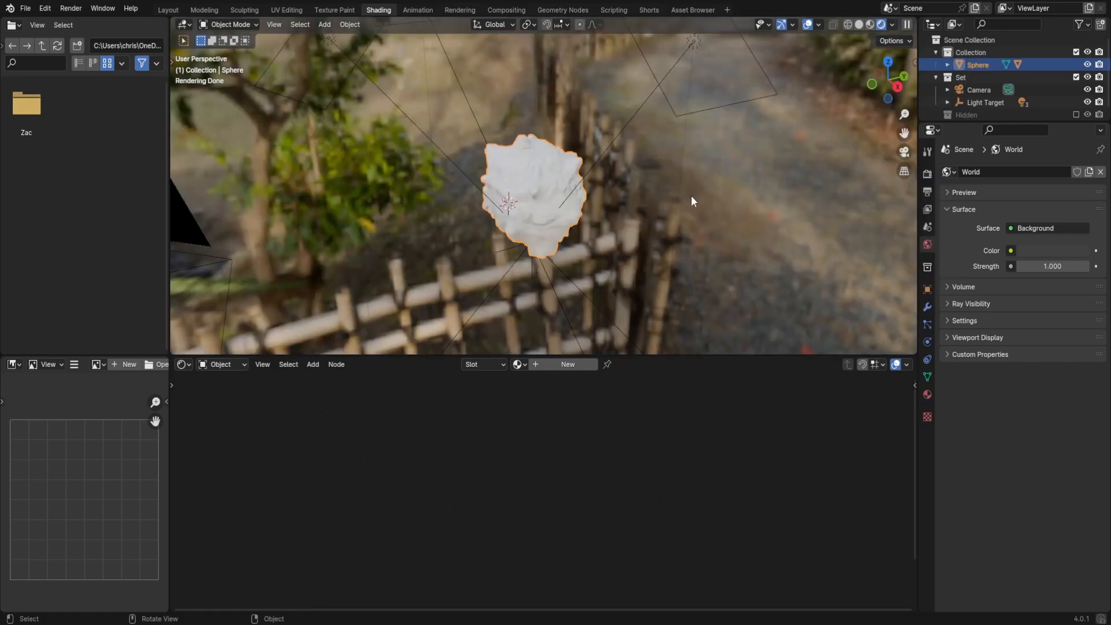
mouse_move(723, 115)
middle_down()
mouse_move(613, 186)
mouse_move(505, 193)
mouse_move(555, 193)
mouse_move(630, 164)
mouse_move(470, 158)
mouse_move(600, 169)
mouse_move(601, 159)
middle_up()
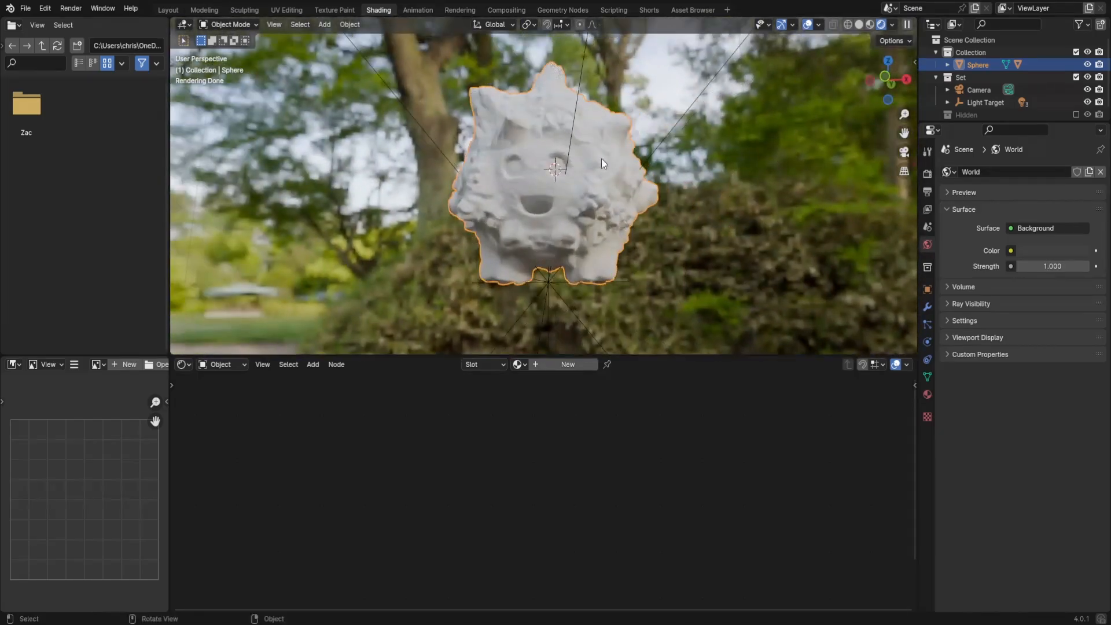
- Expand the viewport Denoise settings and set the viewport Max Samples to 10 in the render properties
click(928, 174)
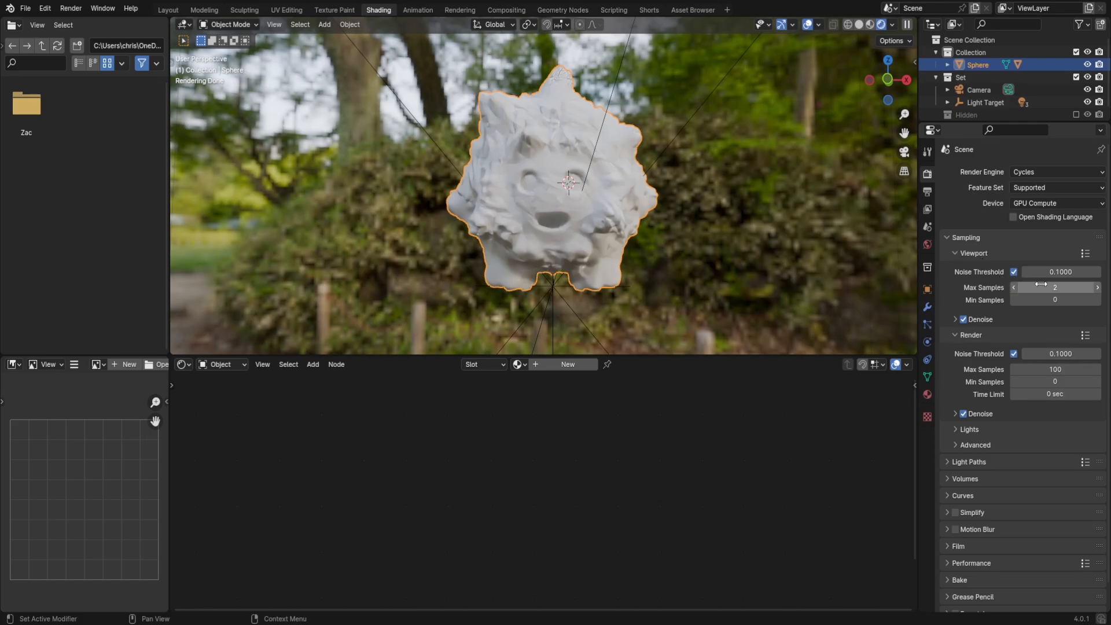
click(958, 319)
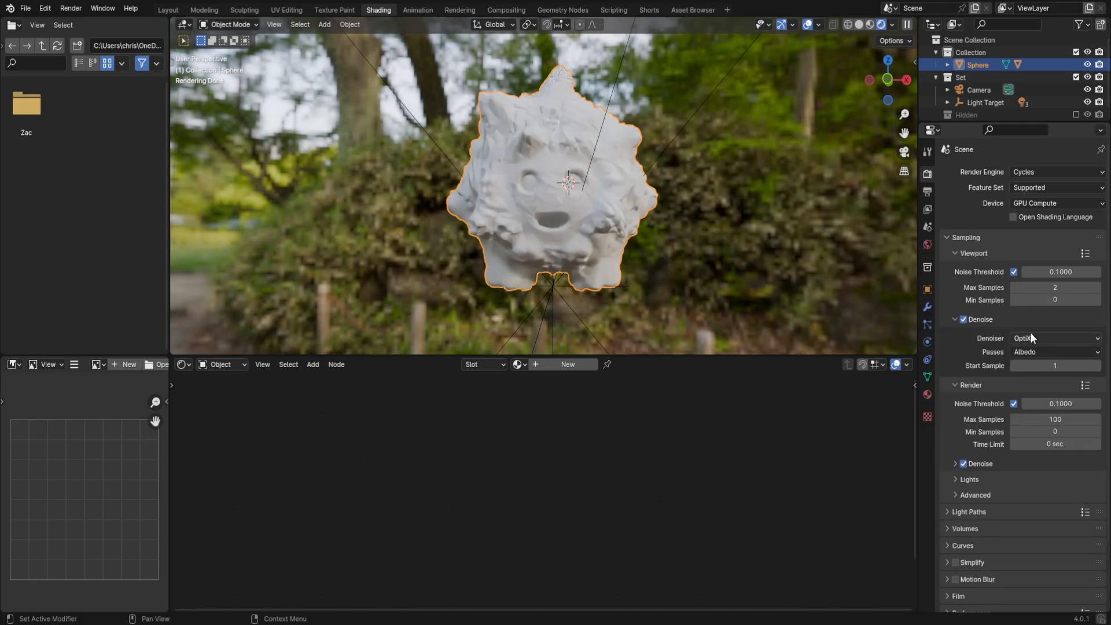
click(1053, 288)
text(10)
key(Return)
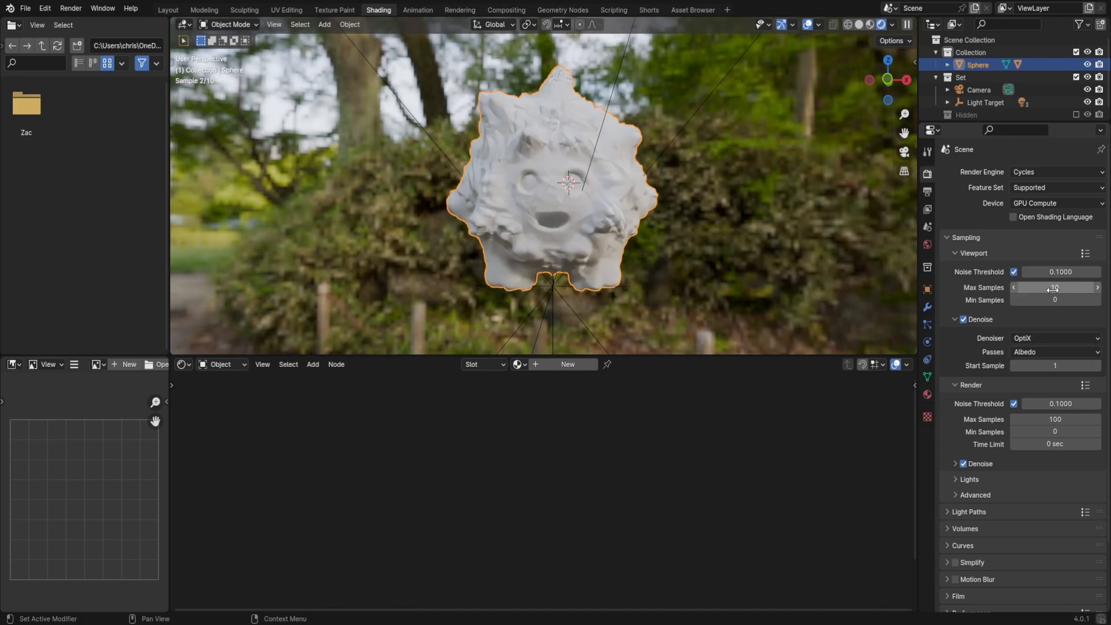
scroll(675, 163, up, 5)
scroll(665, 200, down, 3)
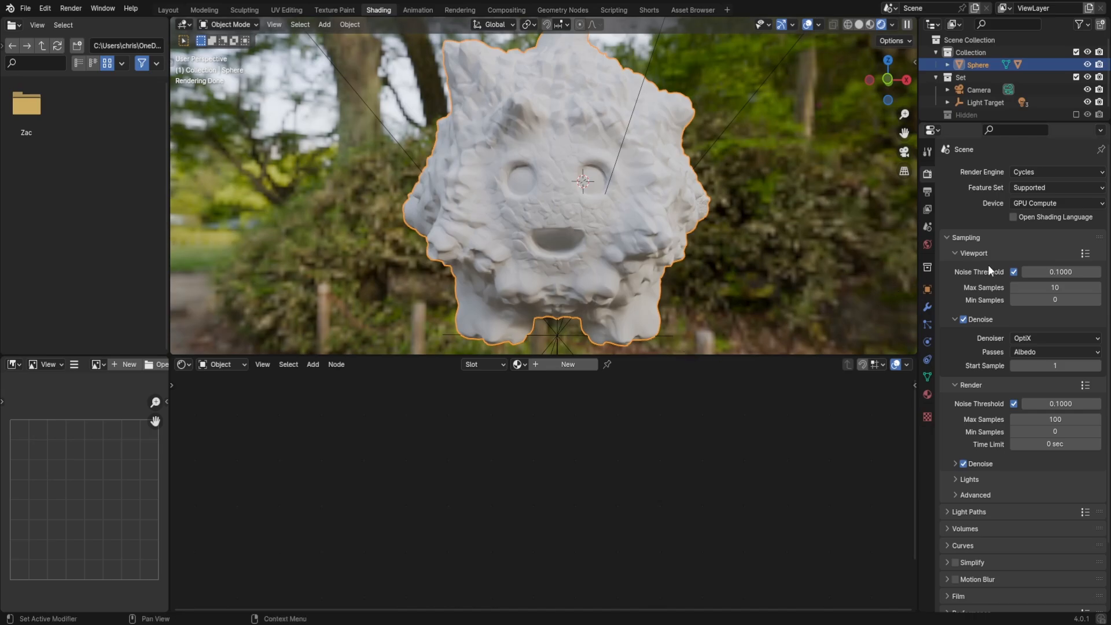
- Create a new material for the creature's body
mouse_move(723, 243)
middle_down()
mouse_move(502, 240)
mouse_move(671, 224)
mouse_move(526, 228)
mouse_move(809, 241)
mouse_move(629, 244)
middle_up()
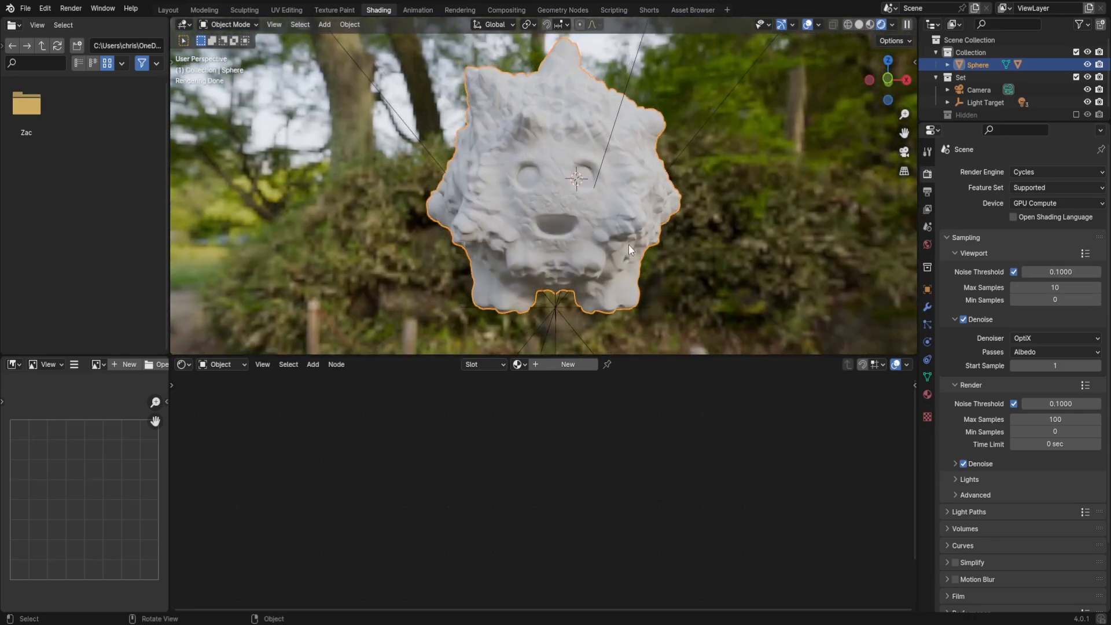
click(543, 363)
middle_drag(580, 441, 625, 489)
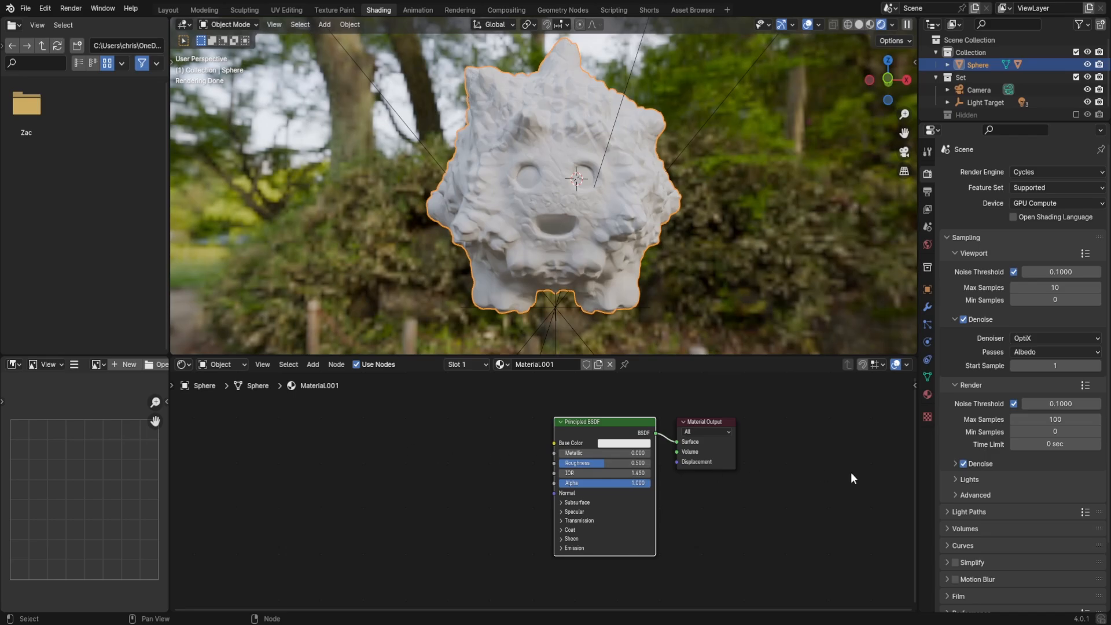
- Add a vertex color attribute named Base to the creature's mesh, using a gray with a value of 0.228
click(927, 377)
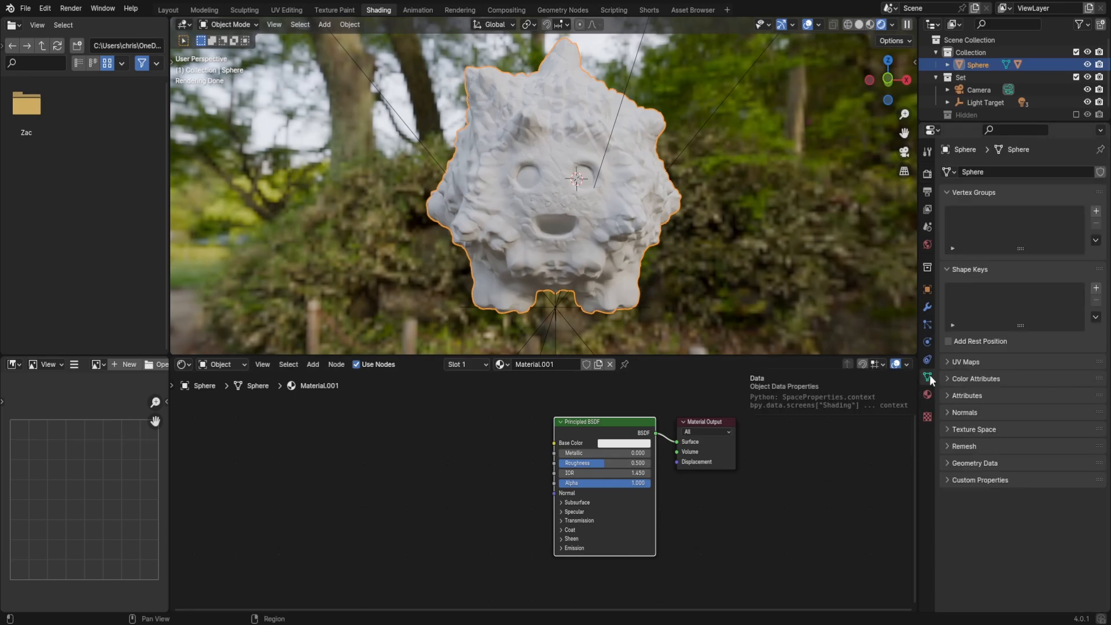
click(974, 379)
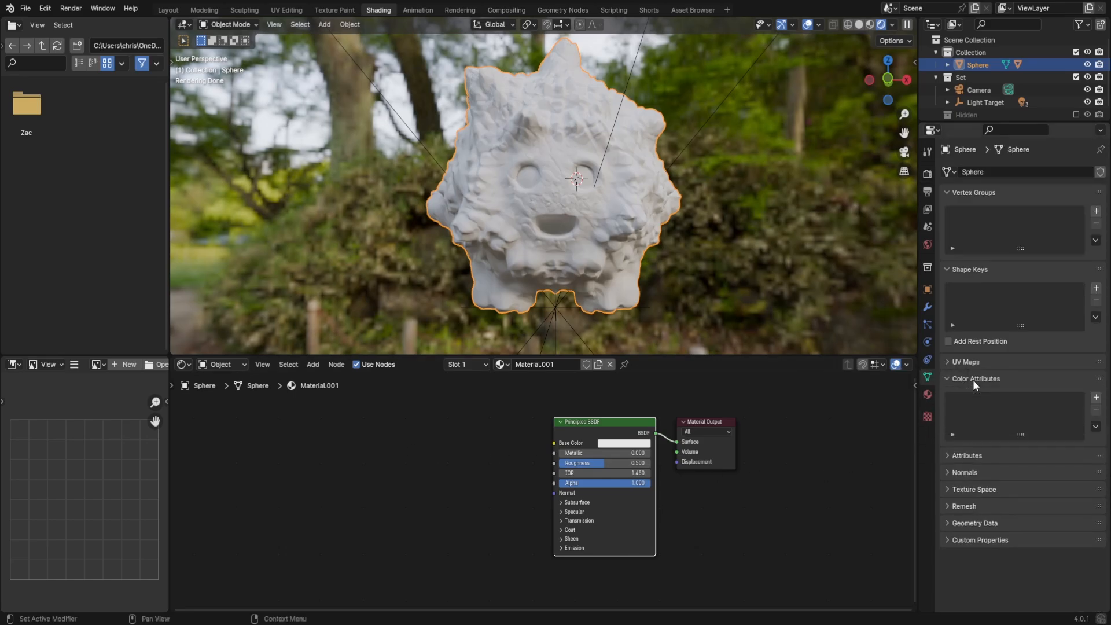
click(1097, 398)
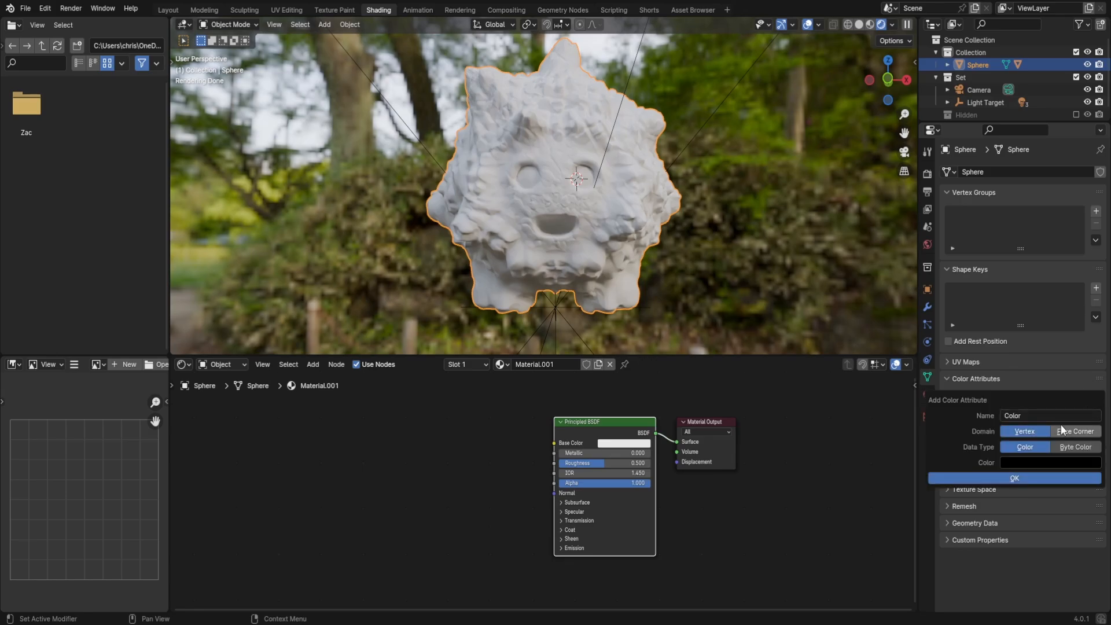
click(1045, 410)
text(Base)
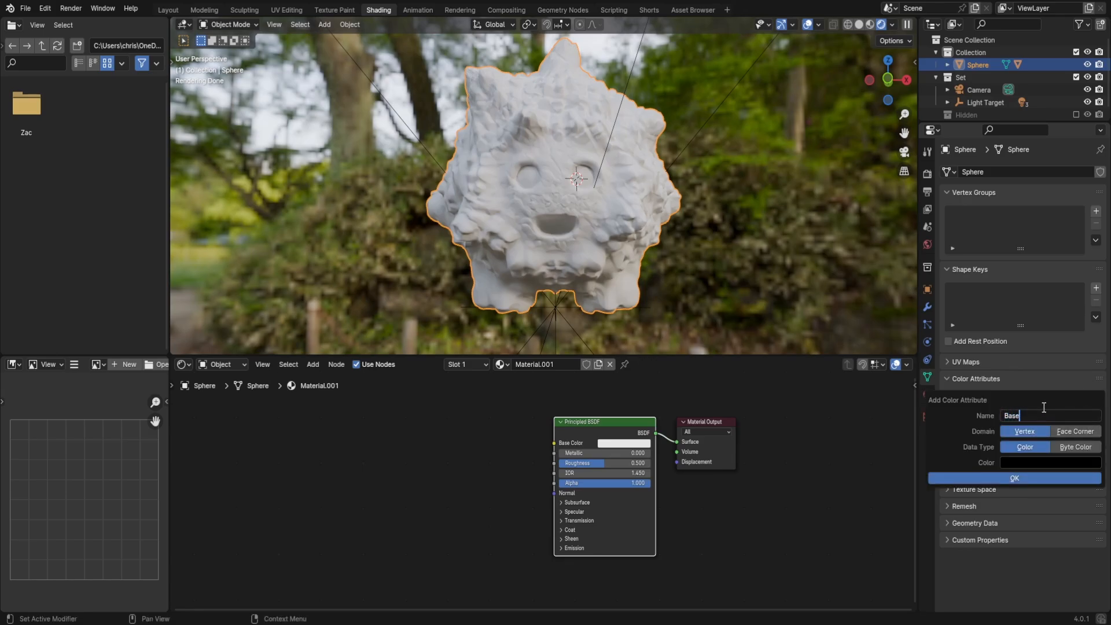
click(1014, 462)
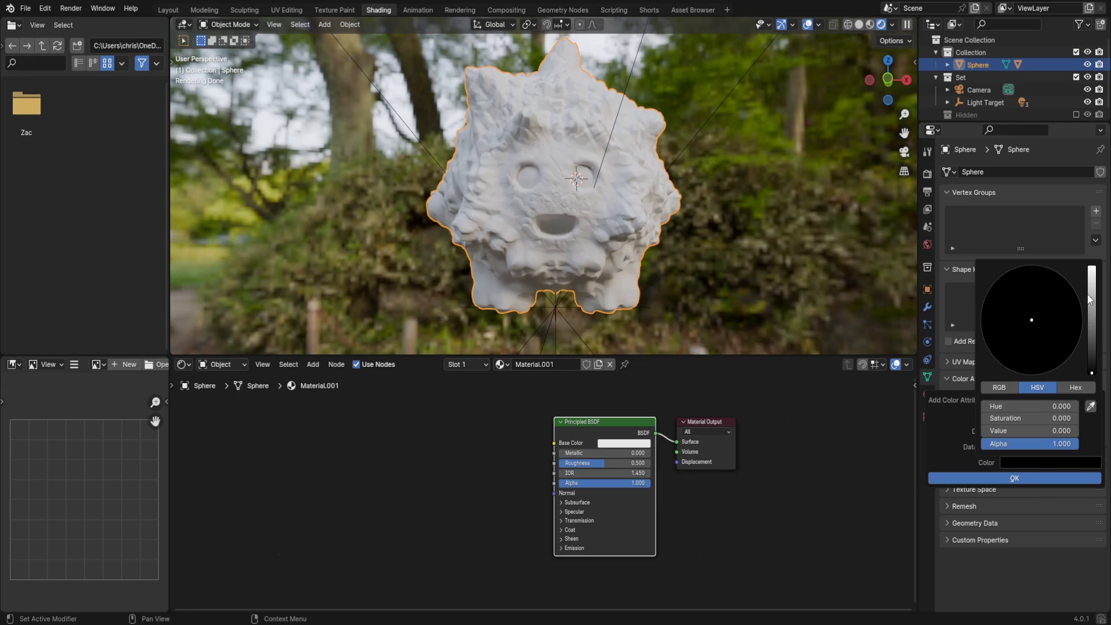
drag(1089, 299, 1096, 325)
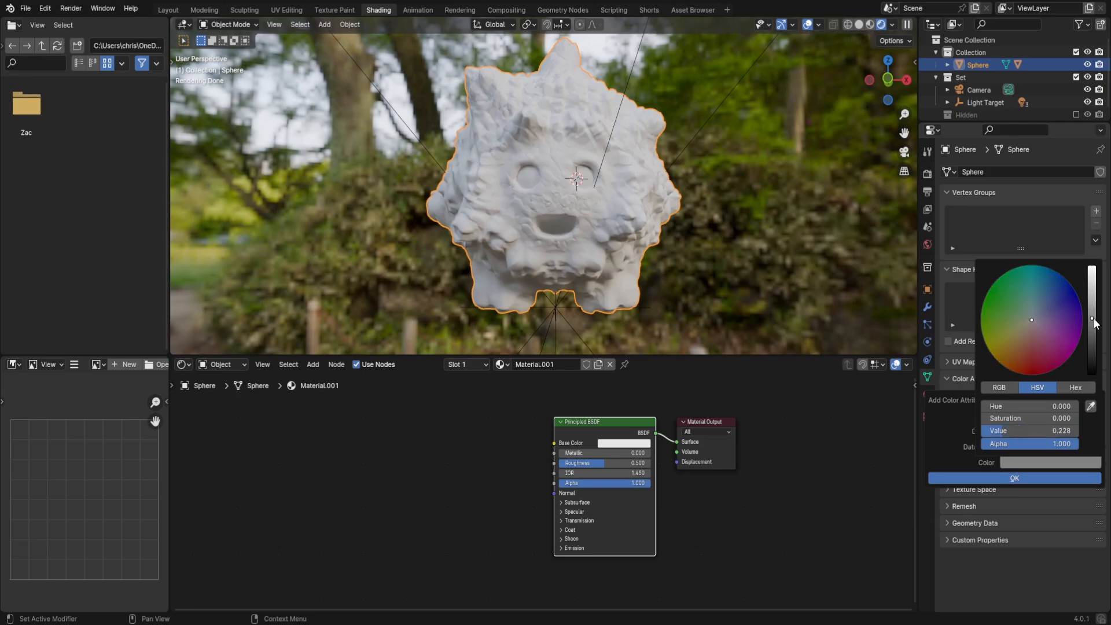
click(1014, 480)
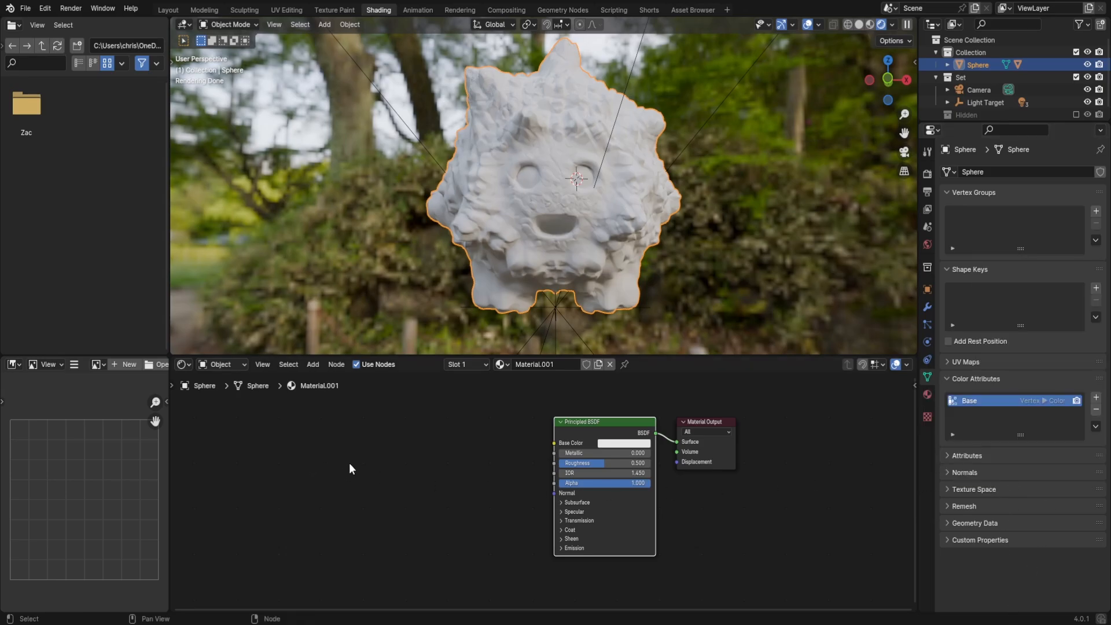
- Add a Color Attribute node set to Base and connect its Color output to the Principled BSDF's Base Color
key(shift+a)
mouse_move(310, 484)
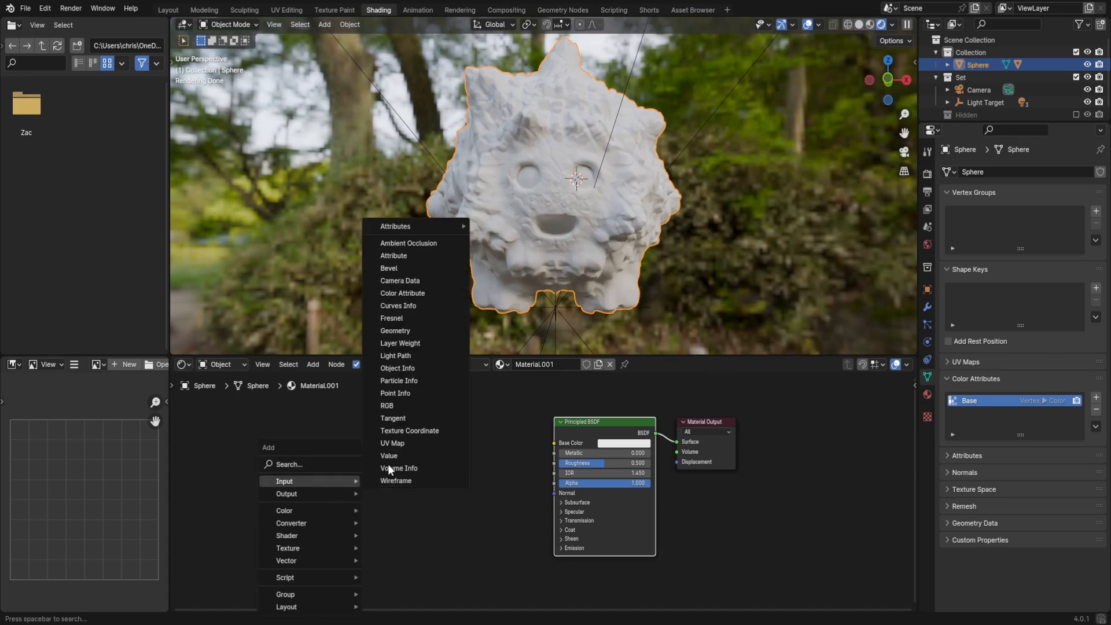
mouse_move(407, 230)
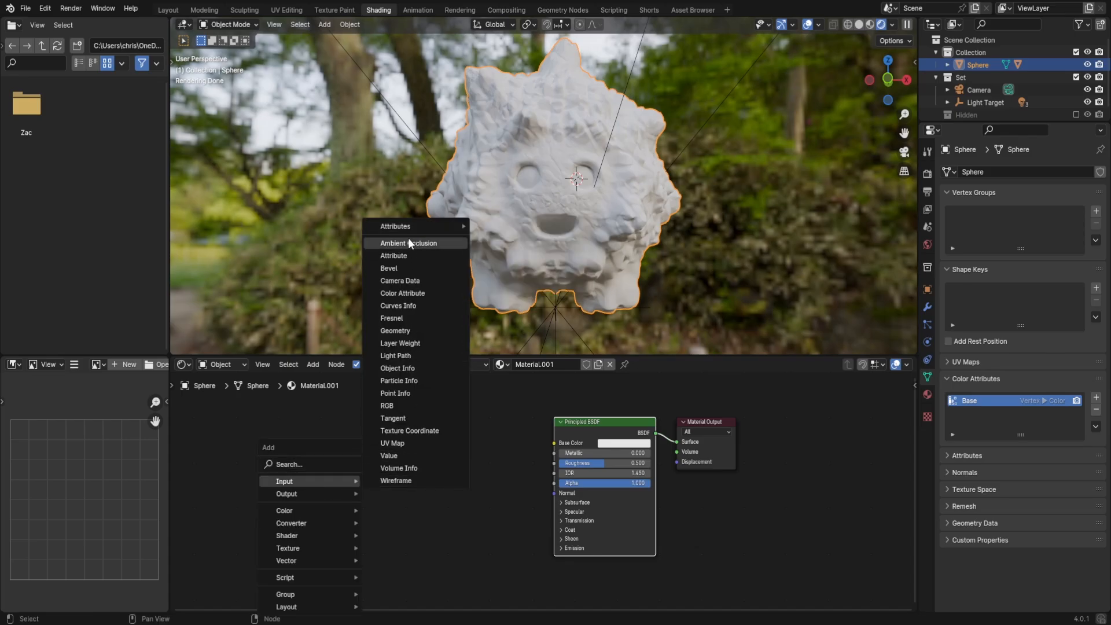
click(413, 294)
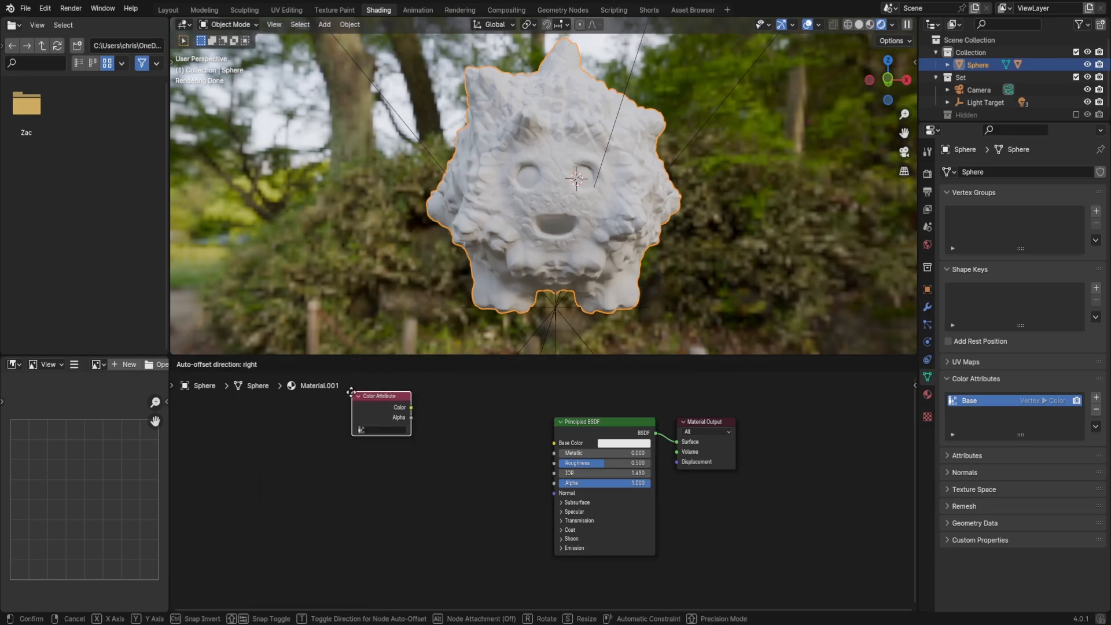
click(364, 434)
click(362, 455)
click(359, 470)
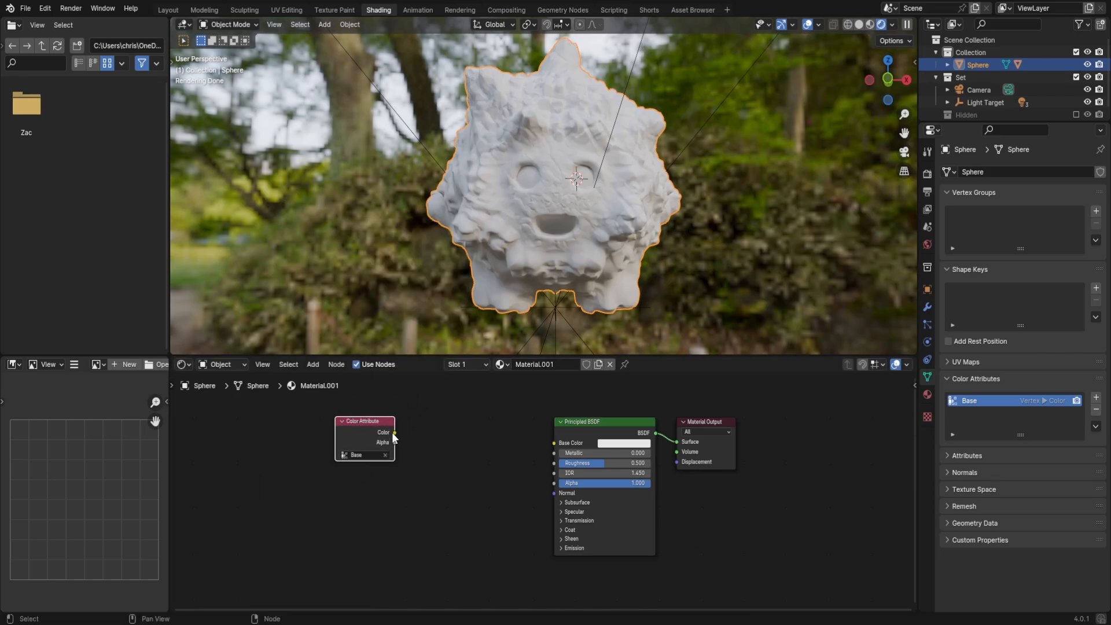
drag(394, 434, 554, 443)
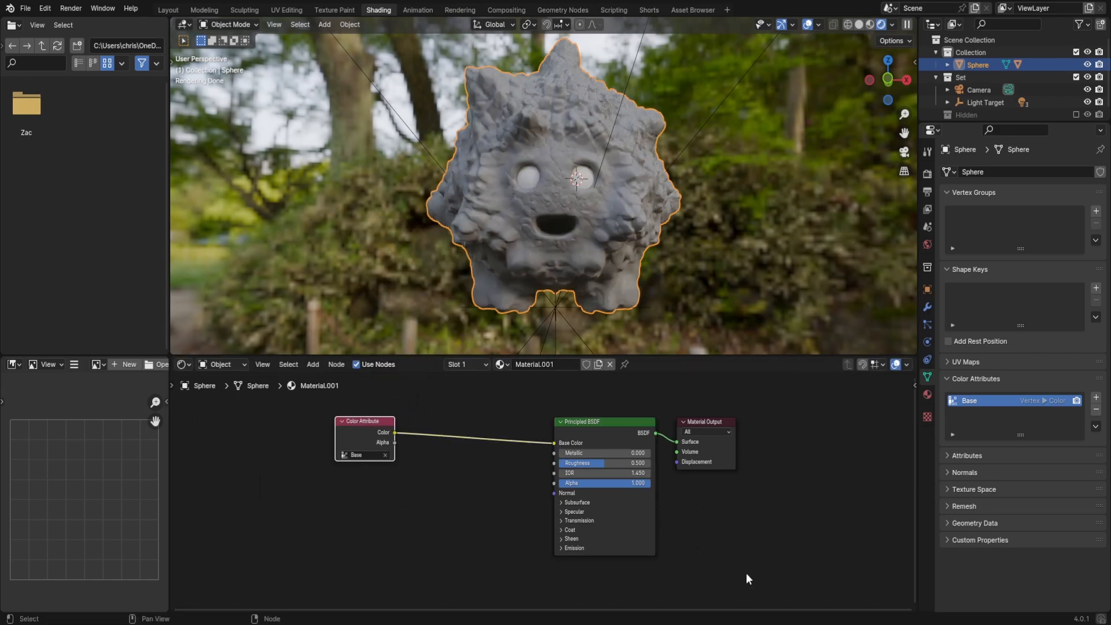
- Create a new material for the eyes with a black base color and a roughness of 0
mouse_move(690, 279)
middle_down()
mouse_move(635, 306)
mouse_move(645, 258)
mouse_move(607, 209)
middle_up()
scroll(634, 306, up, 3)
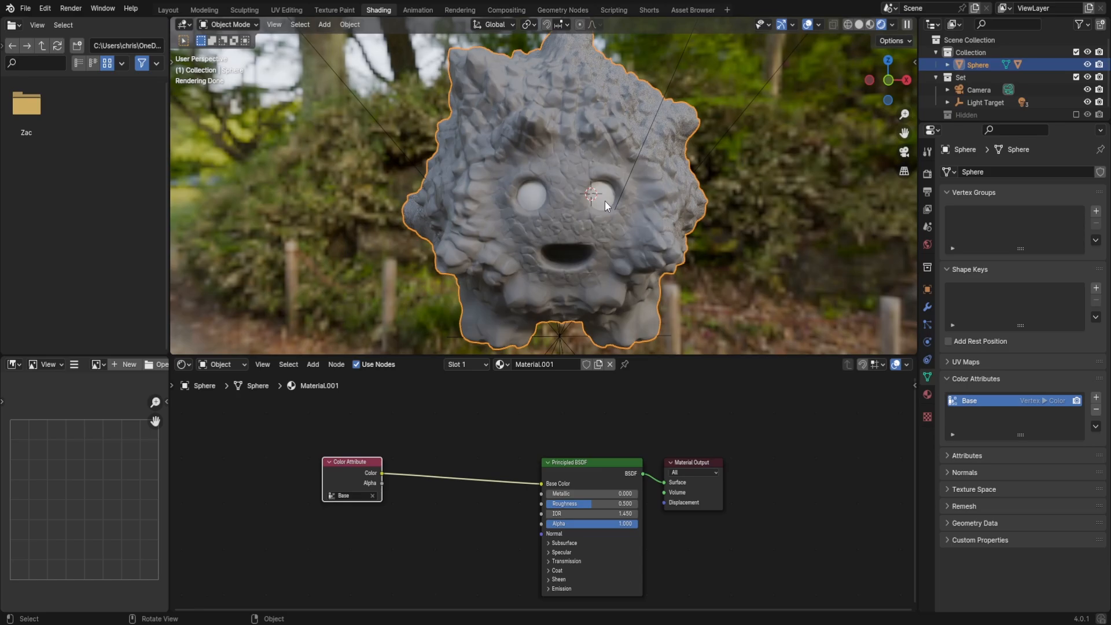
click(606, 200)
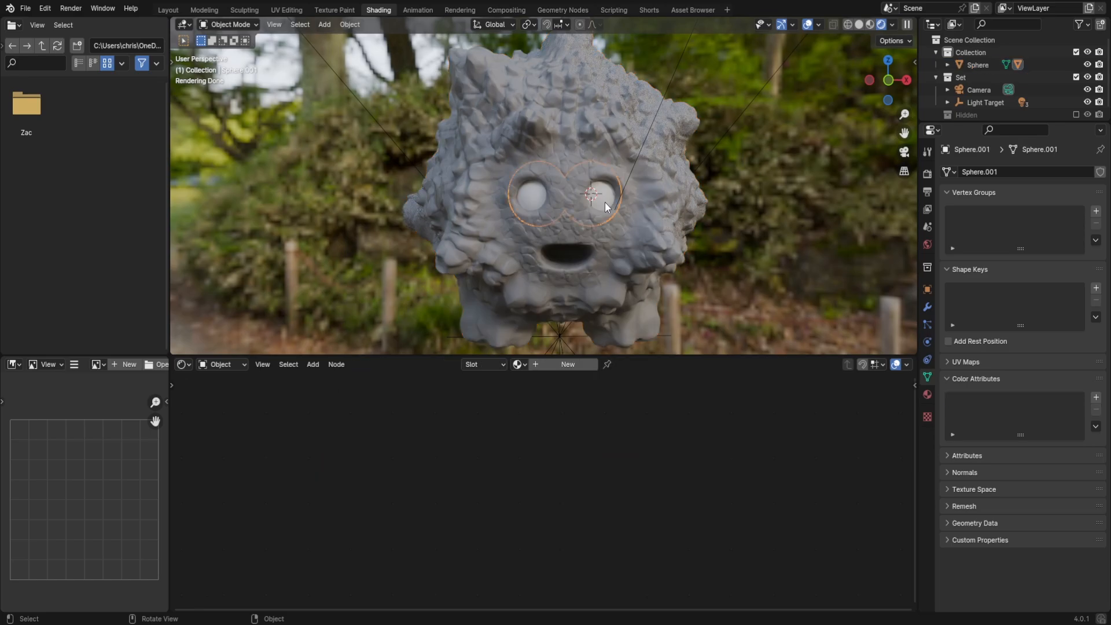
click(561, 368)
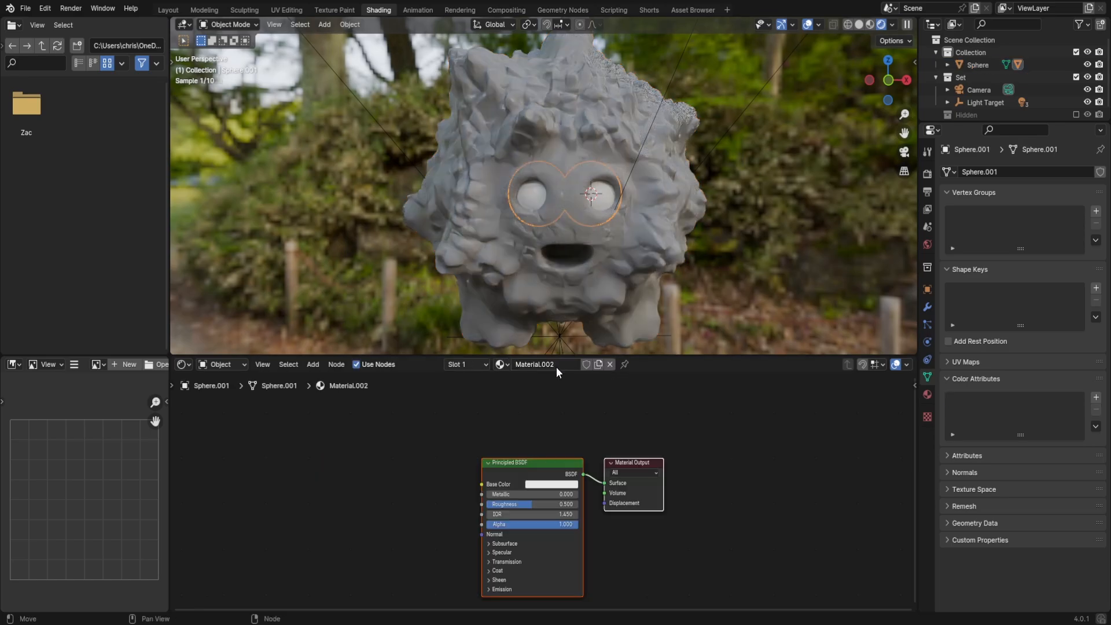
click(528, 485)
drag(611, 370, 610, 422)
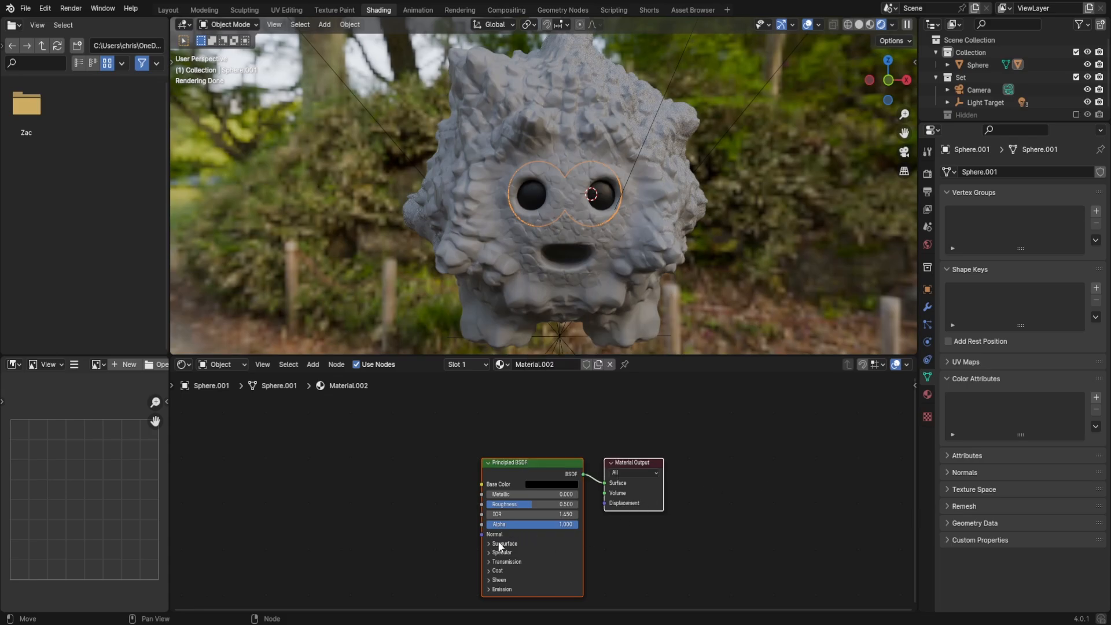
drag(530, 505, 489, 505)
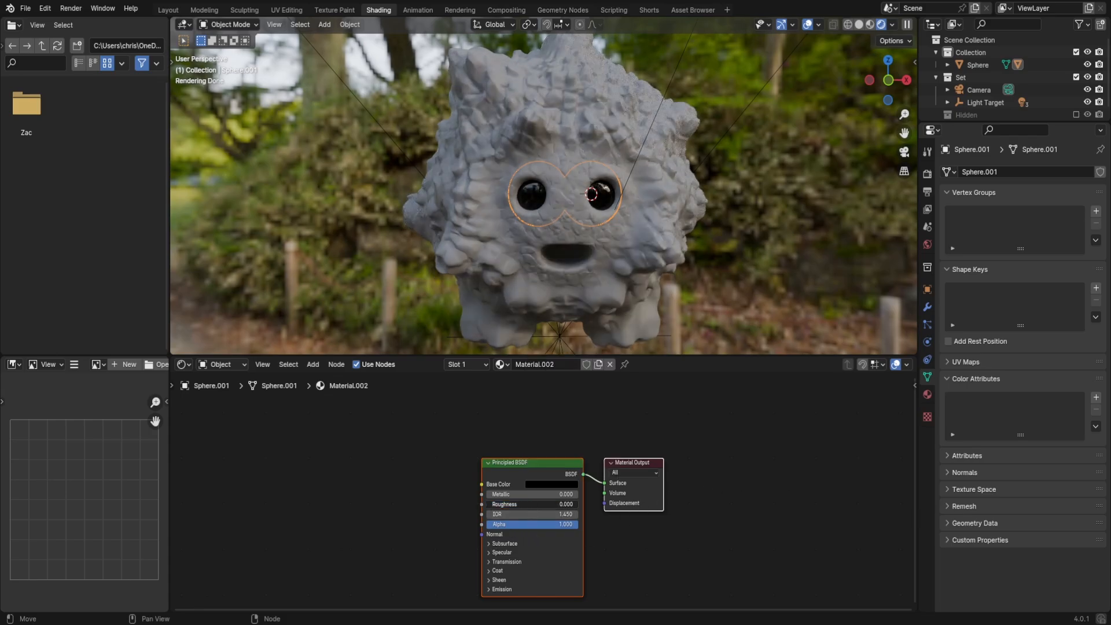
scroll(584, 262, up, 6)
scroll(664, 228, down, 8)
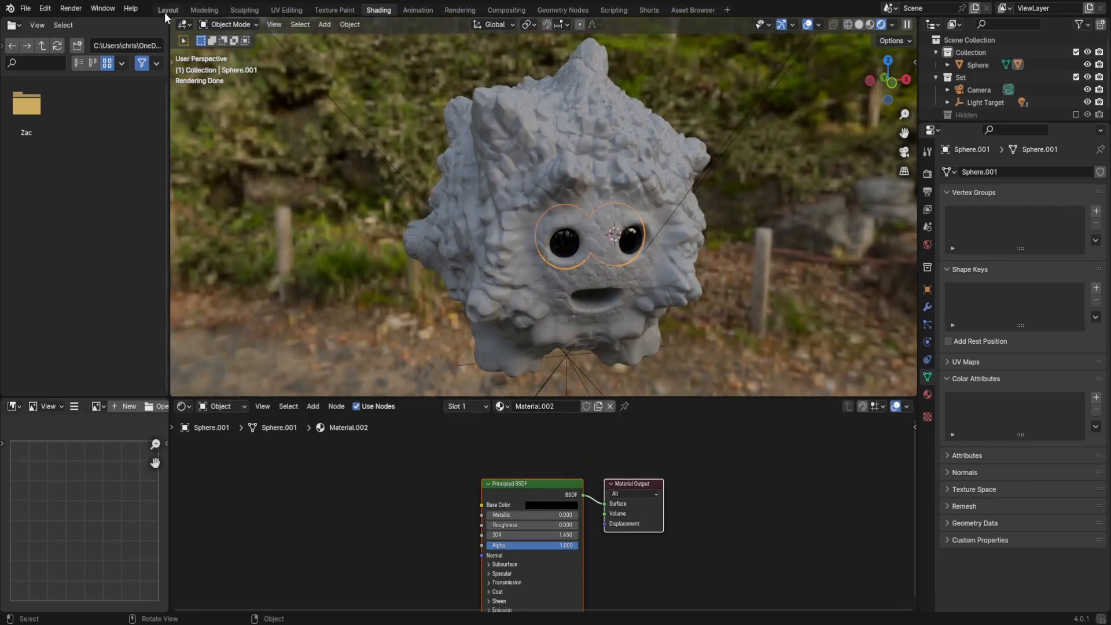
- Return to the Layout workspace, select the creature's body, and enter Sculpt Mode with Solid viewport shading
click(166, 11)
click(418, 197)
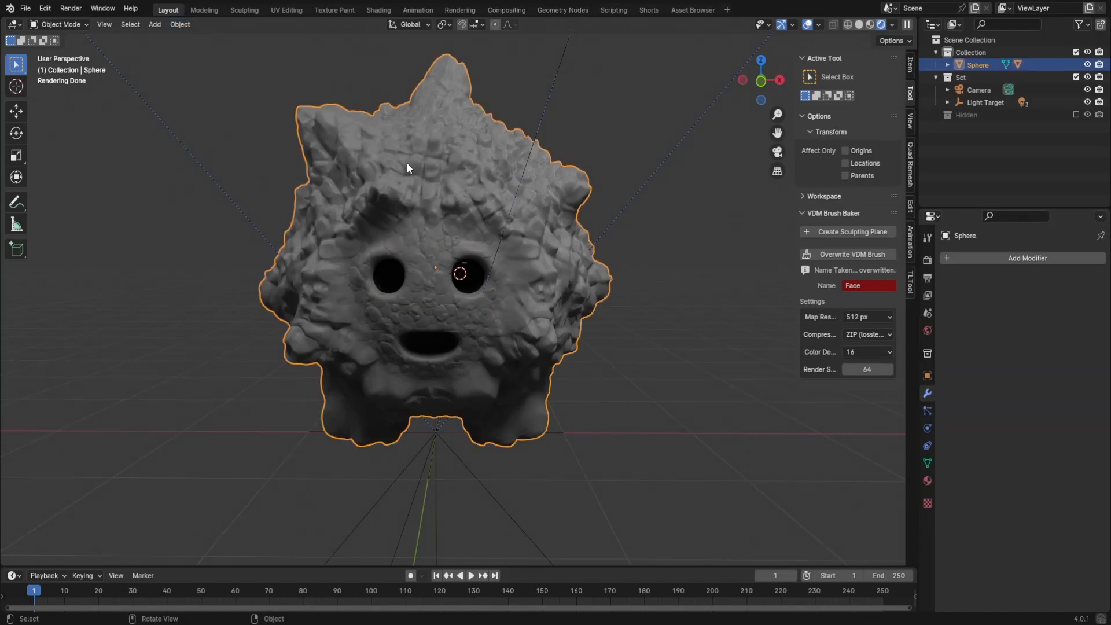
click(873, 27)
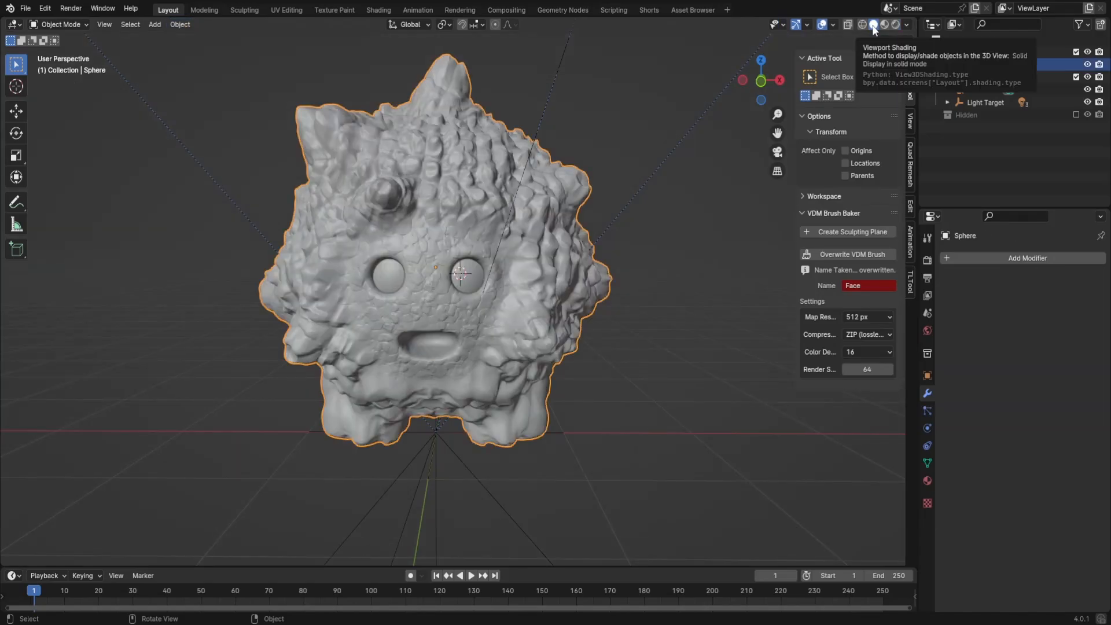
key(Tab)
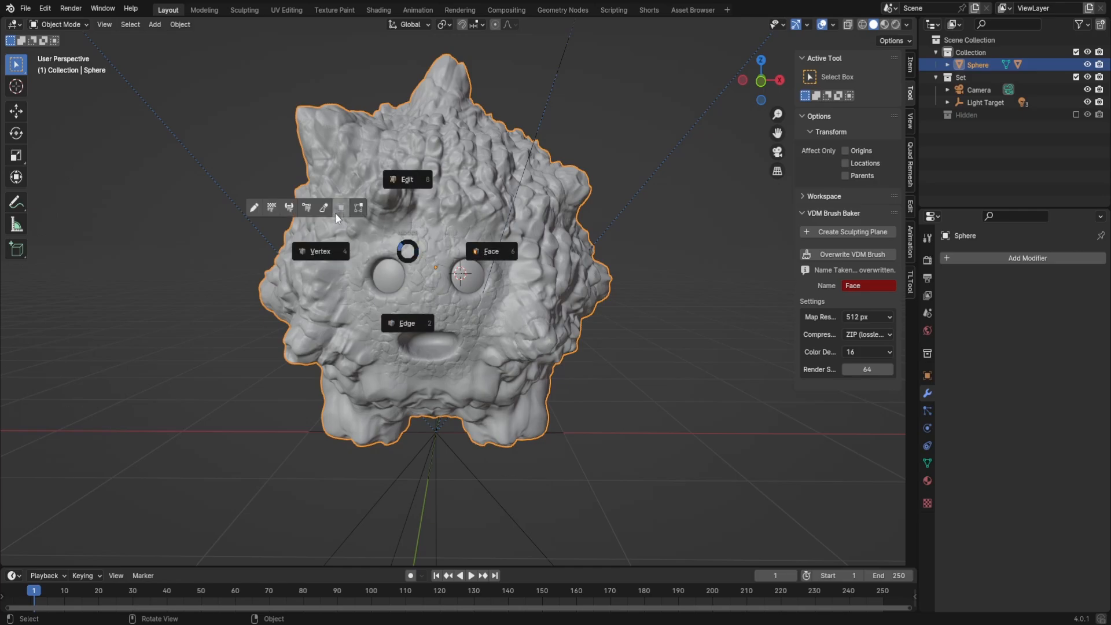
click(325, 207)
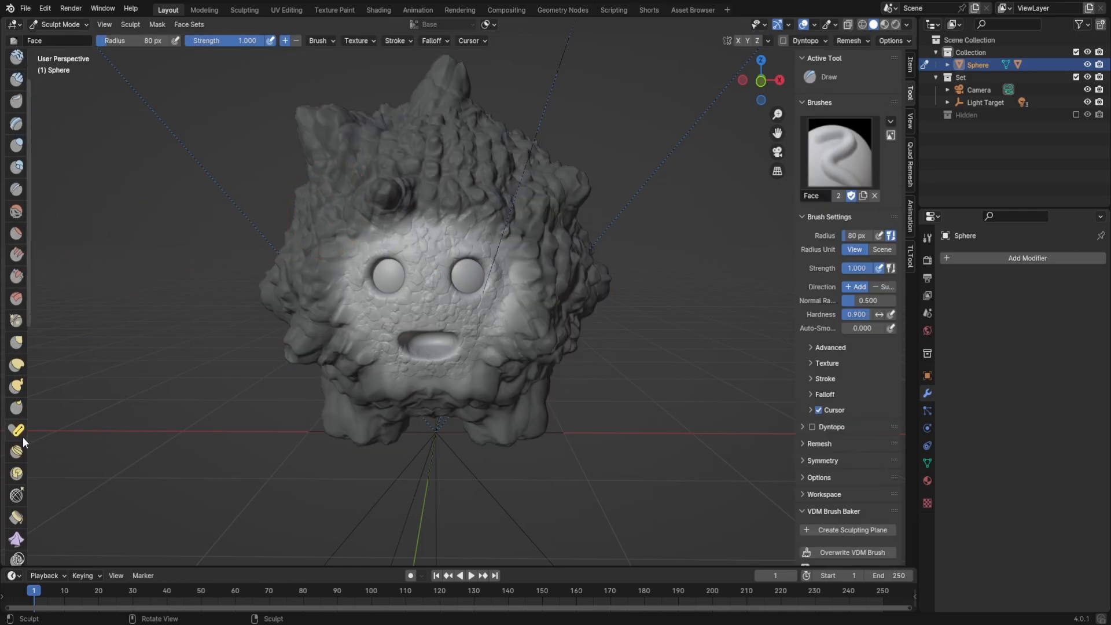
- Choose the Paint brush and set its color to a light gray with a value of about 0.812
scroll(18, 439, down, 3)
scroll(17, 451, down, 3)
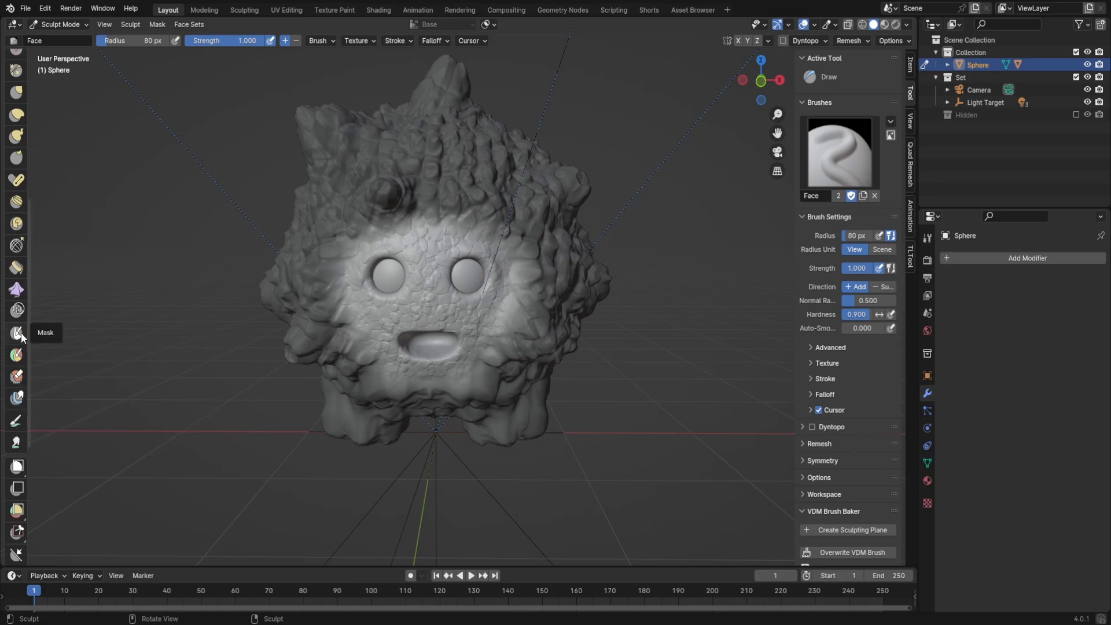
click(19, 422)
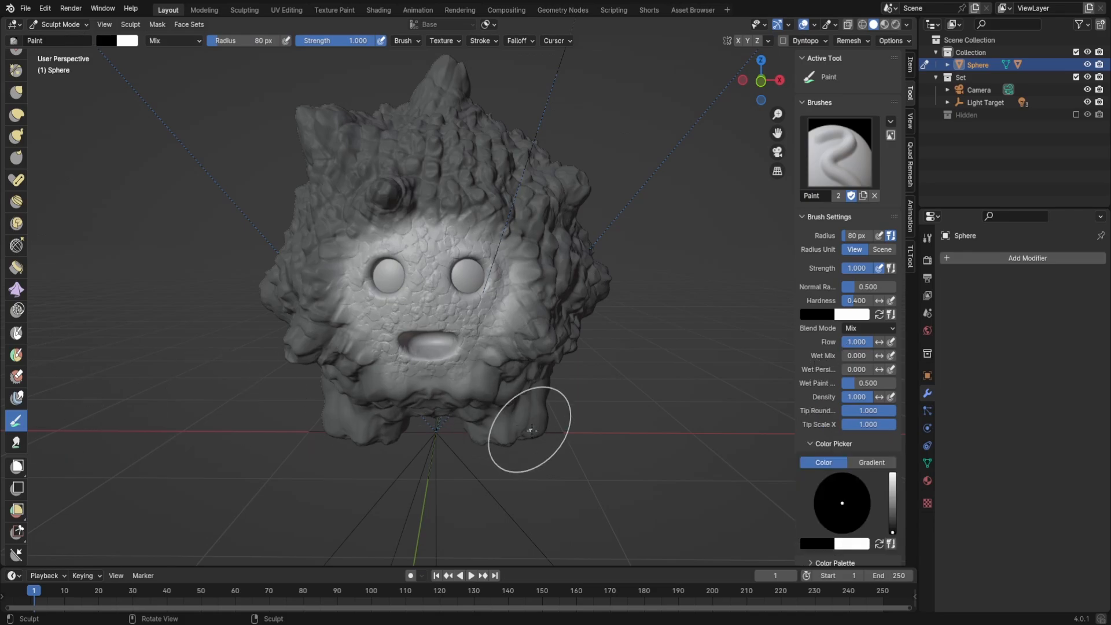
scroll(533, 426, up, 2)
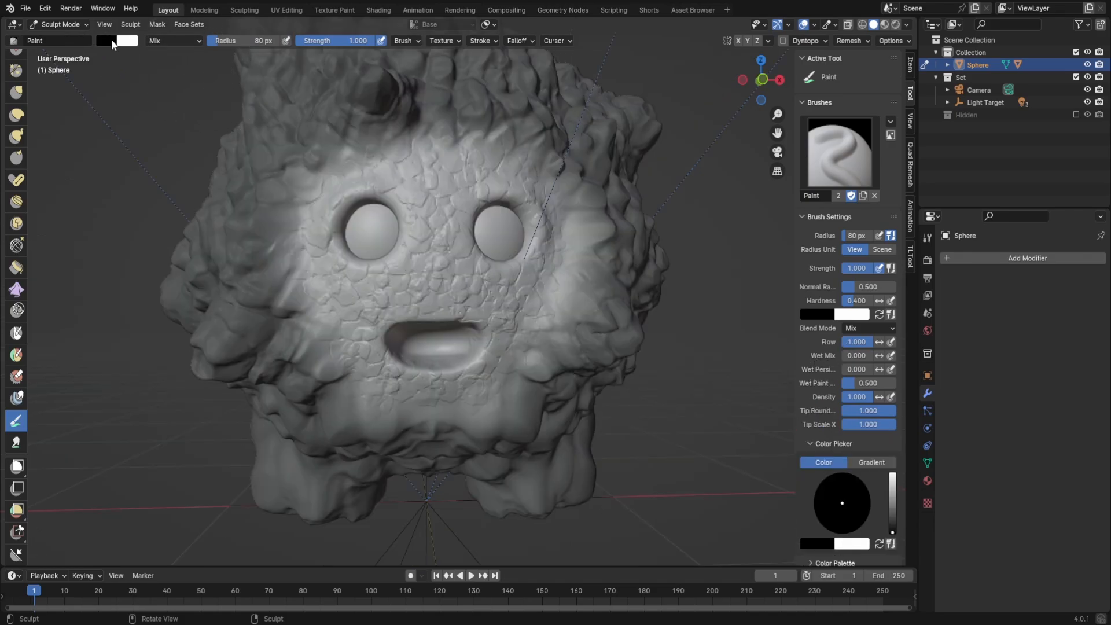
click(108, 40)
drag(214, 138, 213, 76)
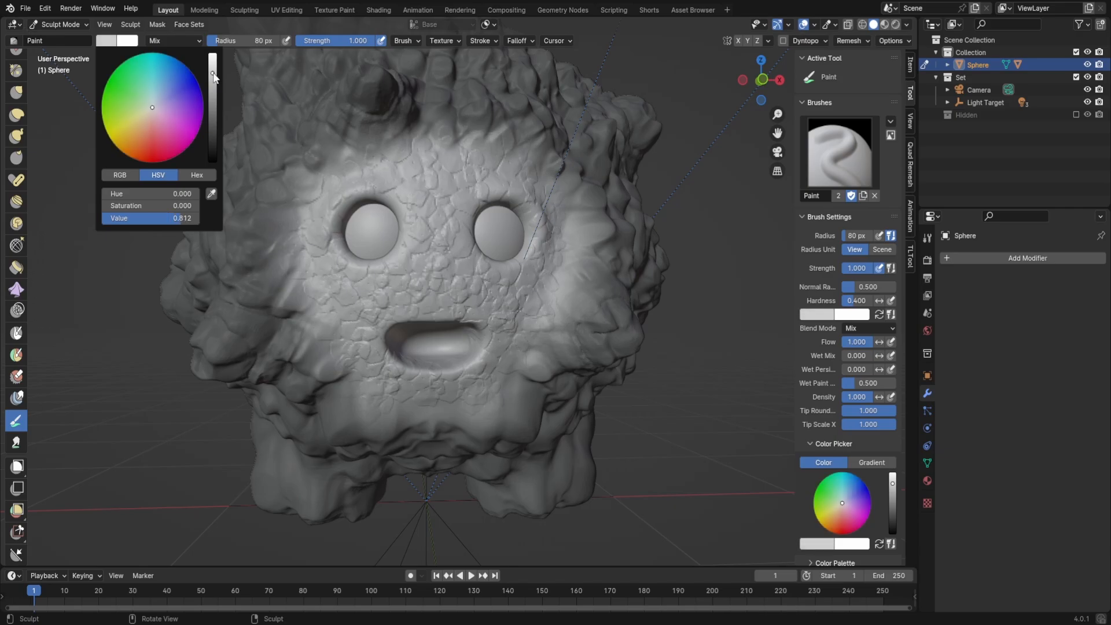
- Paint the creature's face around the eyes and mouth with the light gray and return to Object Mode
middle_drag(459, 177, 473, 196)
mouse_move(470, 194)
mouse_down()
mouse_move(515, 405)
mouse_move(561, 286)
mouse_up()
mouse_move(560, 286)
middle_down()
mouse_move(501, 307)
mouse_move(485, 329)
middle_up()
mouse_move(488, 231)
mouse_down()
mouse_move(496, 268)
mouse_move(481, 363)
mouse_move(531, 322)
mouse_up()
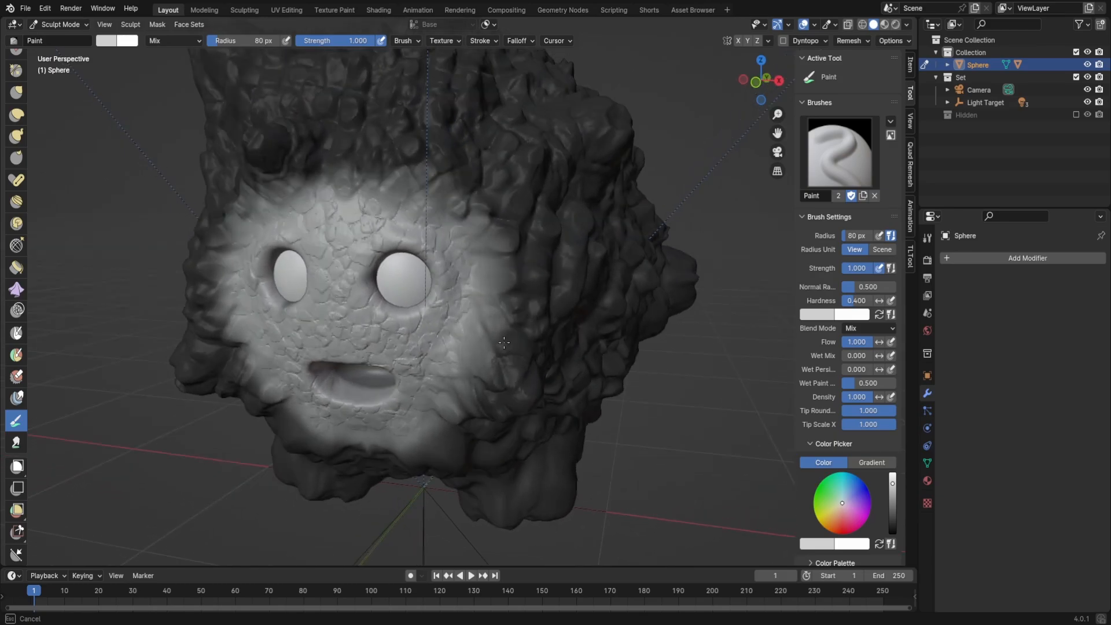
mouse_move(504, 342)
middle_down()
mouse_move(341, 254)
mouse_move(397, 318)
middle_up()
middle_drag(366, 119, 397, 248)
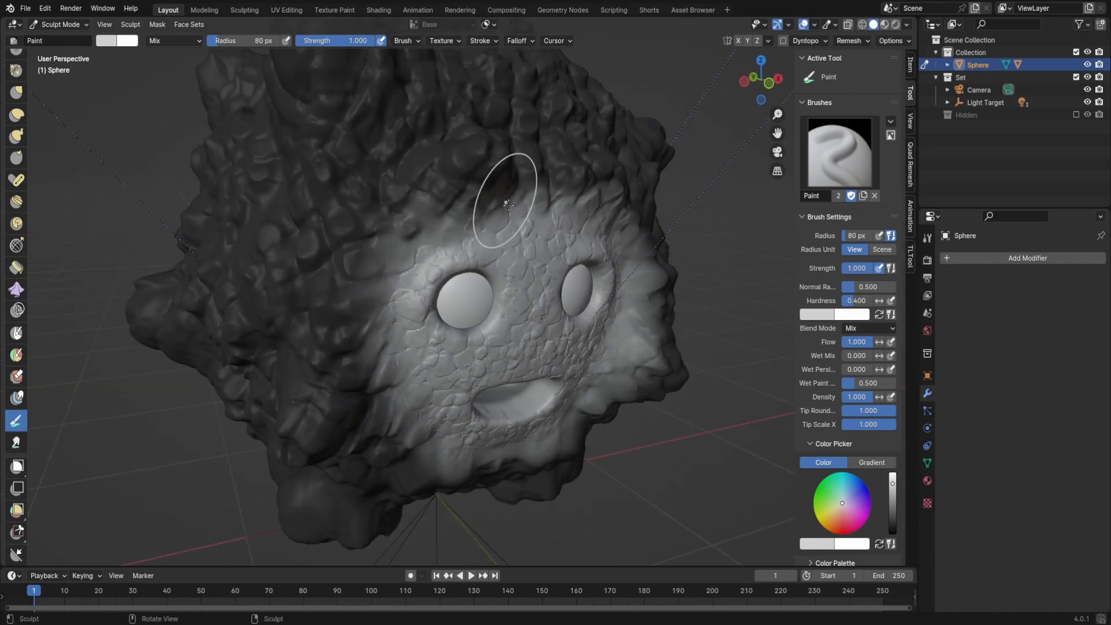
middle_drag(508, 204, 521, 235)
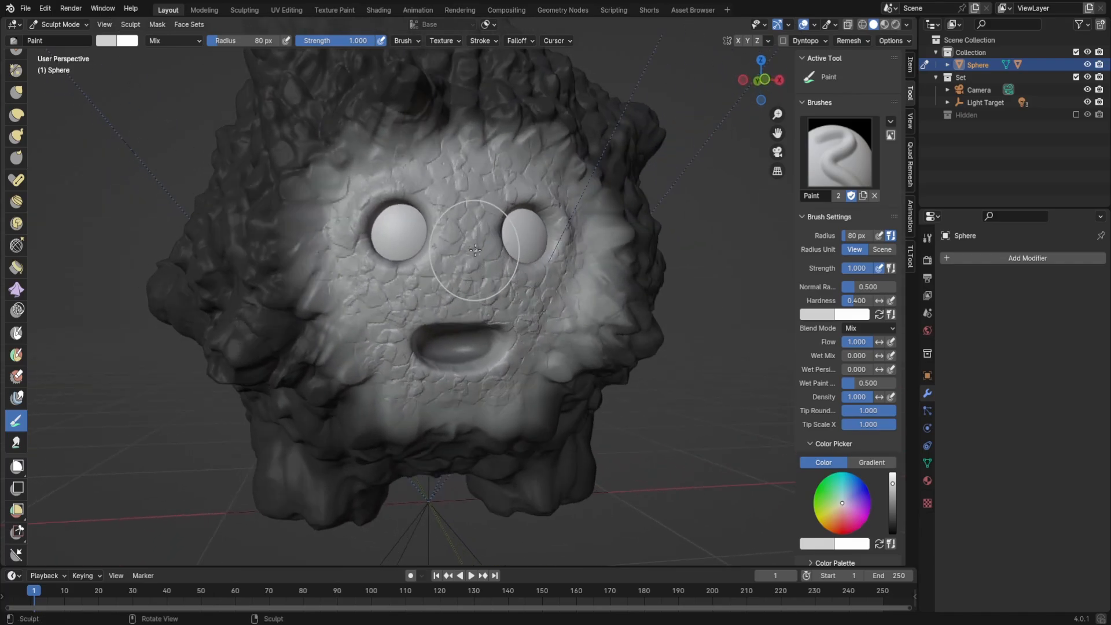
scroll(399, 202, down, 3)
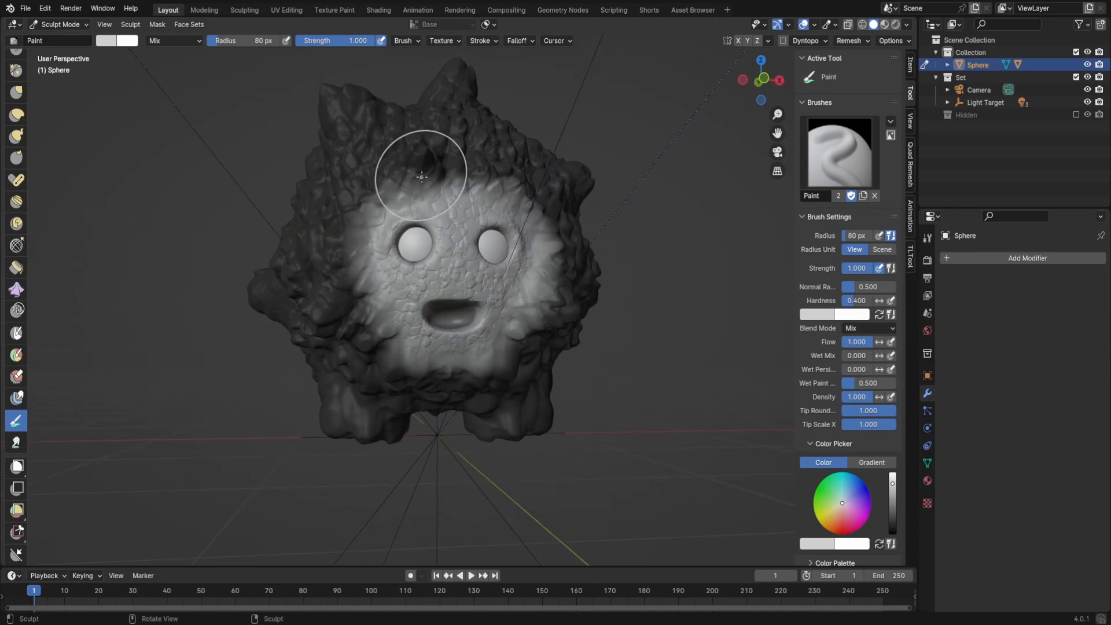
middle_drag(421, 177, 463, 182)
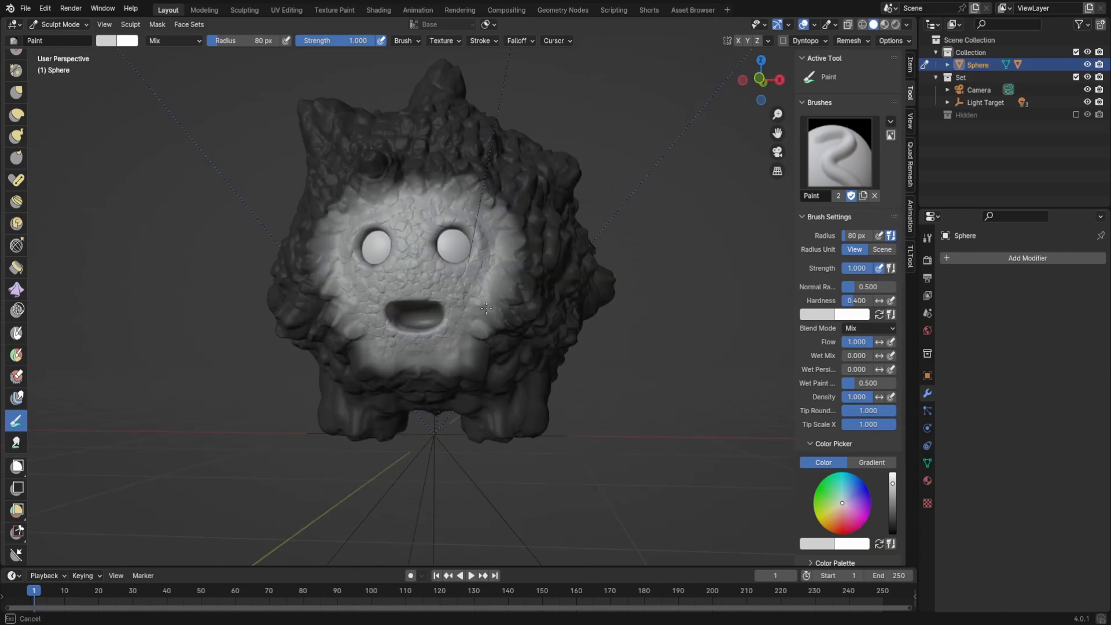
drag(486, 309, 490, 307)
scroll(503, 303, up, 4)
scroll(563, 320, down, 5)
key(ctrl+Tab)
mouse_move(532, 308)
middle_down()
mouse_move(460, 321)
mouse_move(585, 298)
mouse_move(582, 104)
middle_up()
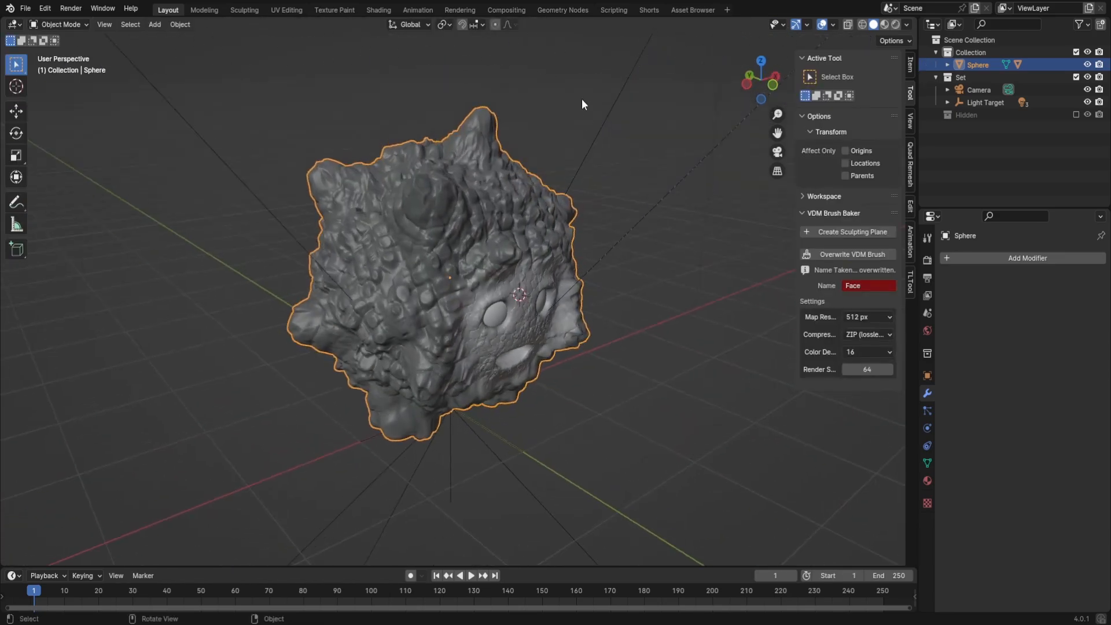
- In the Shading workspace, insert a Color Ramp node between the Color Attribute and the Principled BSDF's Base Color
click(389, 12)
key(shift+a)
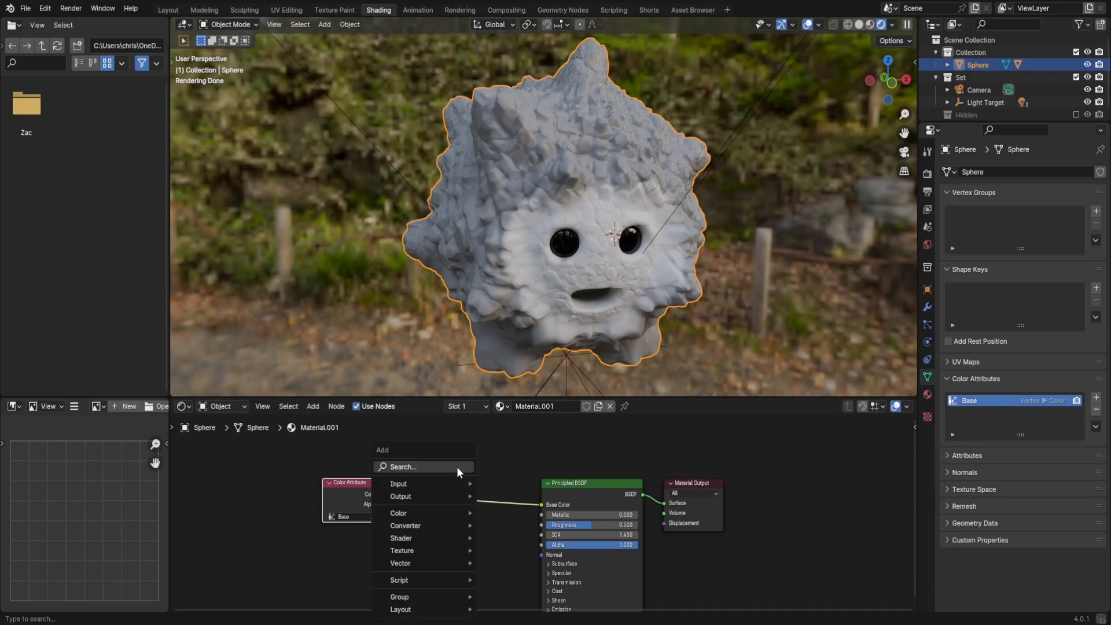
mouse_move(418, 535)
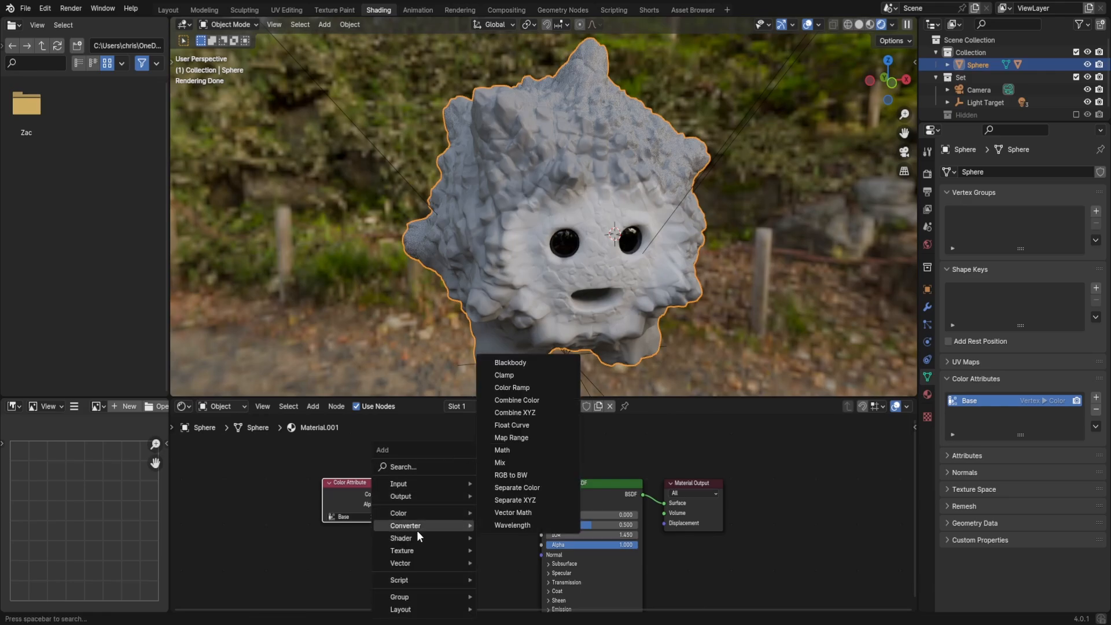
click(515, 388)
click(411, 456)
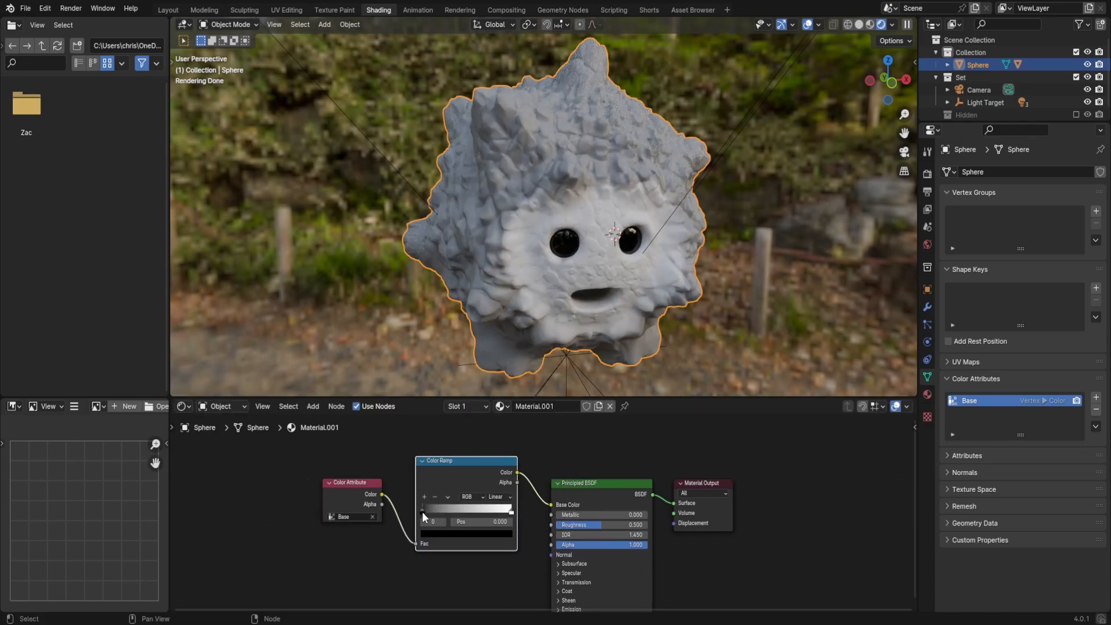
- Change the Color Ramp's black stop to bright red with hue 0.002, saturation 0.997 and value 1.000
click(437, 534)
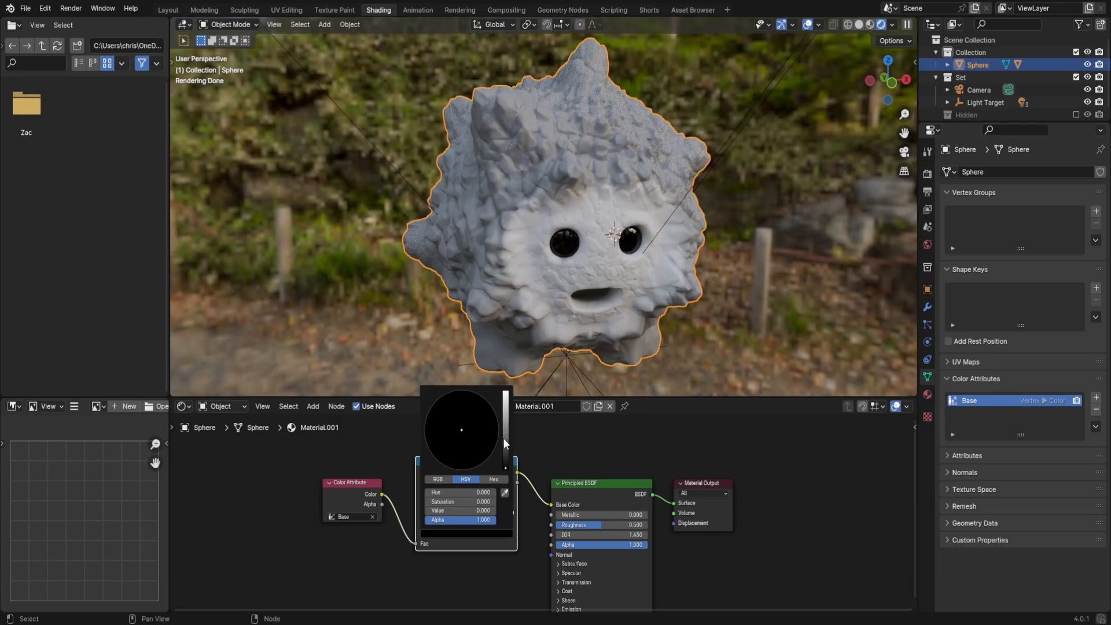
drag(508, 430, 506, 392)
click(458, 468)
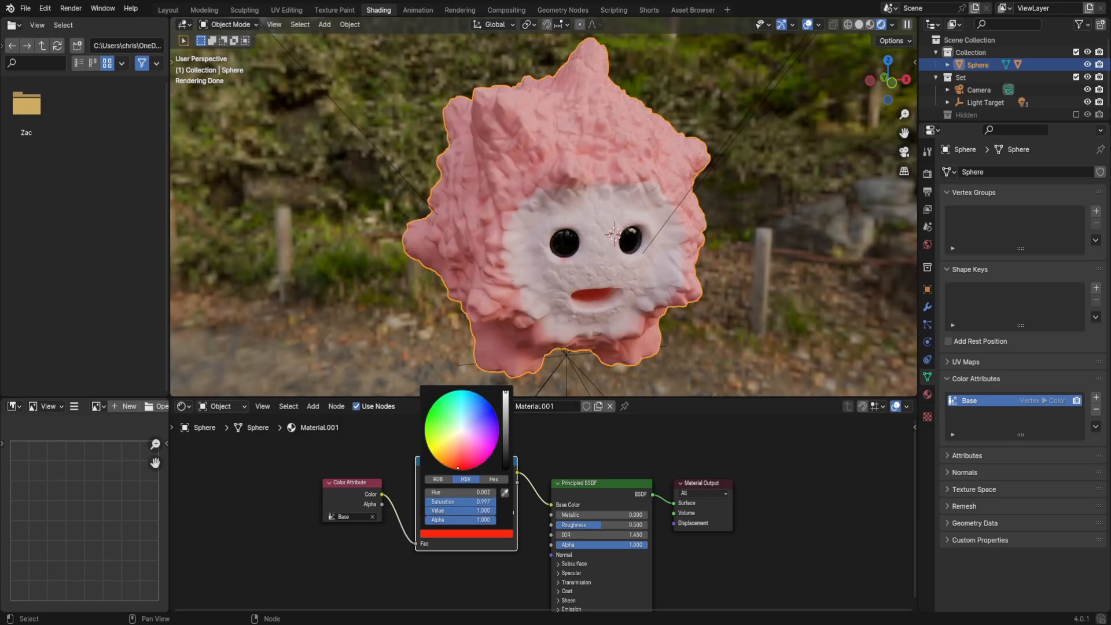
- Examine the ramp's coloring on the creature's face and body from several angles and distances
middle_drag(654, 301, 611, 327)
scroll(496, 533, up, 1)
scroll(611, 327, up, 4)
scroll(611, 327, down, 5)
middle_drag(591, 231, 549, 227)
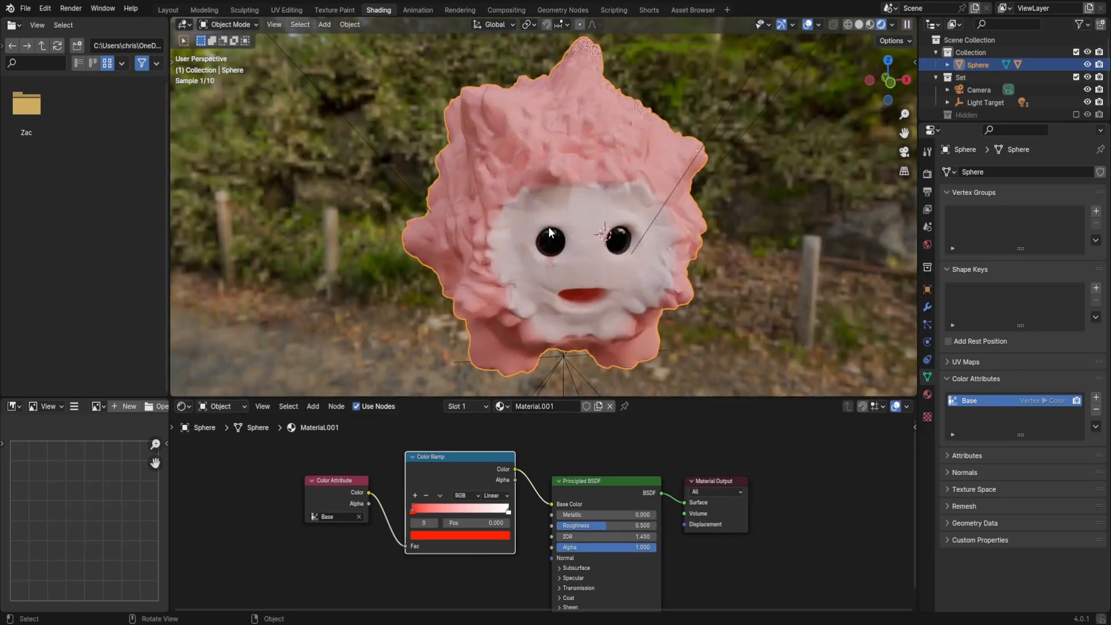
scroll(590, 186, up, 1)
middle_drag(591, 185, 544, 208)
scroll(544, 209, up, 1)
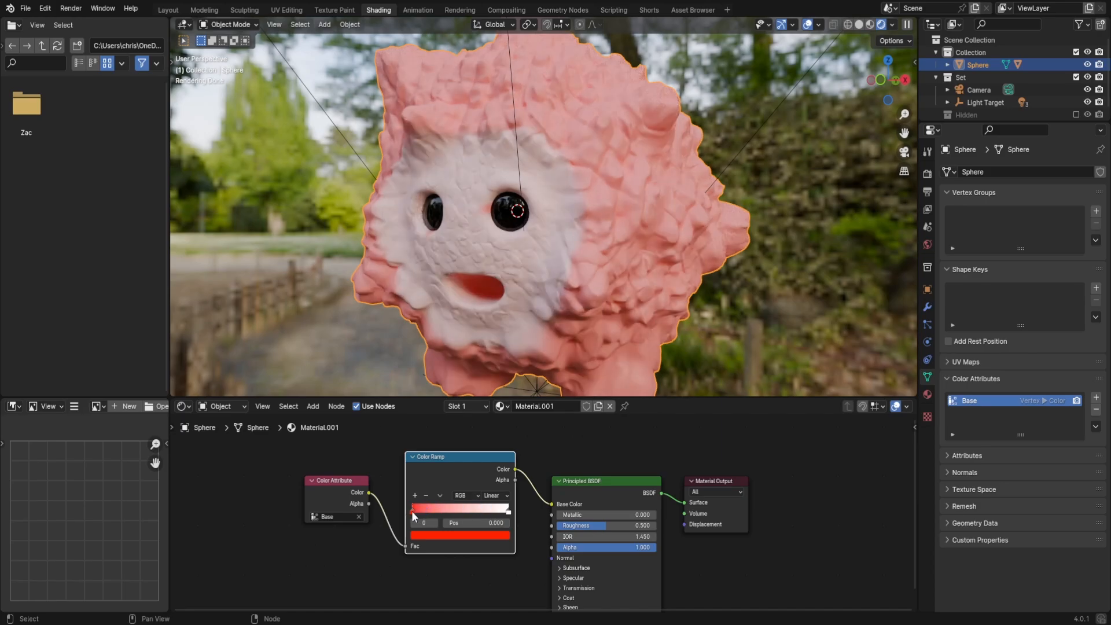
middle_drag(574, 272, 520, 147)
middle_drag(606, 179, 550, 119)
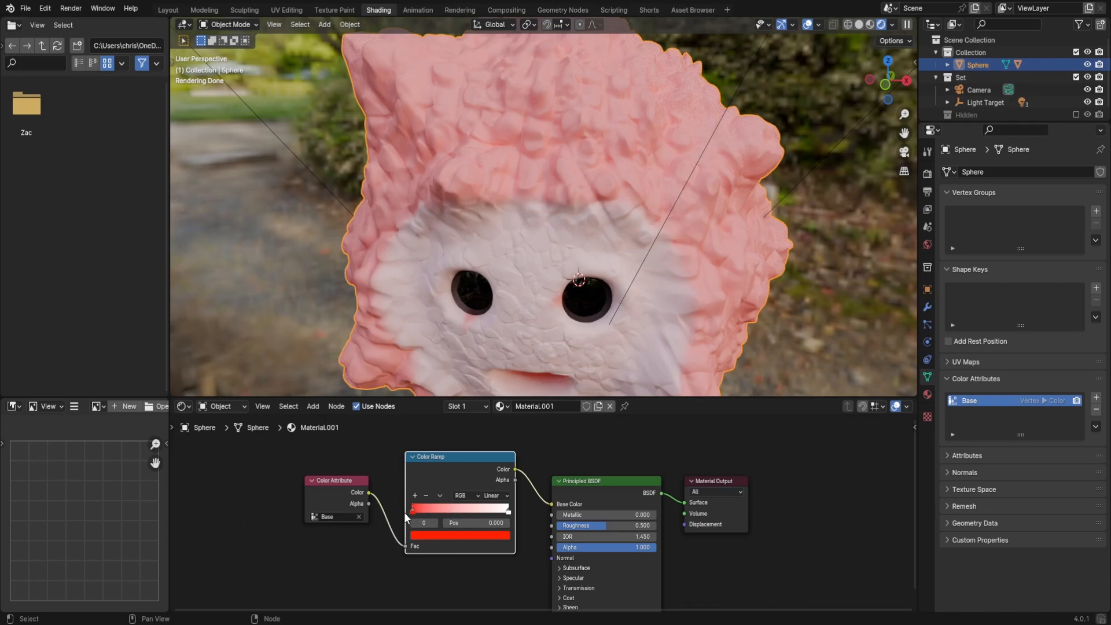
- Tint the Color Ramp's white stop pale pink with a saturation of about 0.246, keeping it at position 1.000
mouse_move(412, 512)
mouse_down()
mouse_move(453, 508)
mouse_move(398, 506)
mouse_up()
middle_drag(407, 249, 498, 261)
click(509, 513)
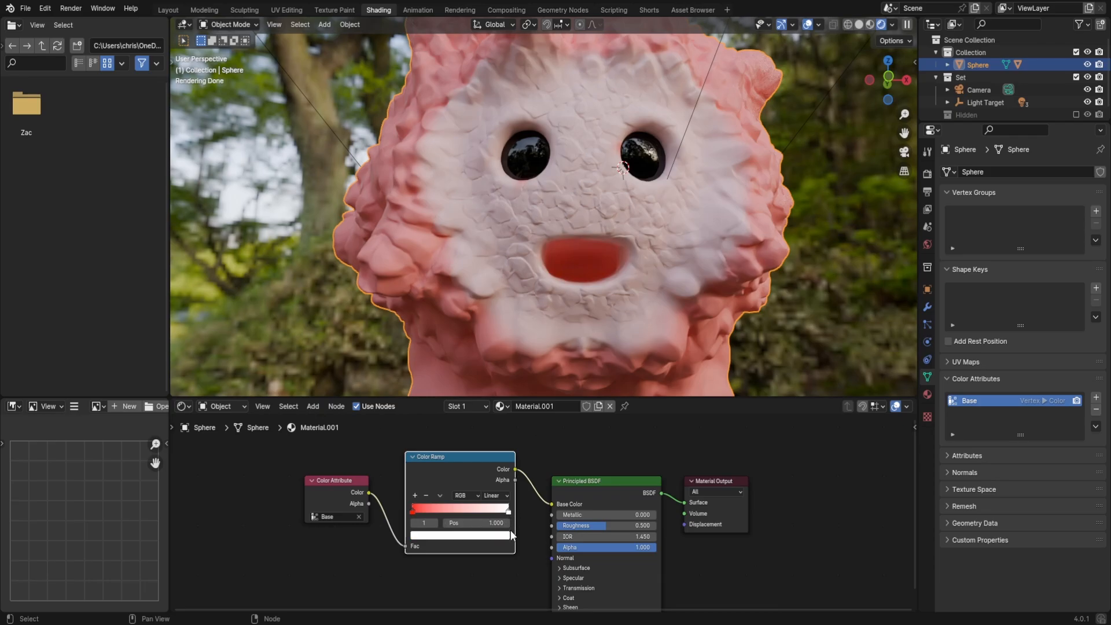
click(506, 536)
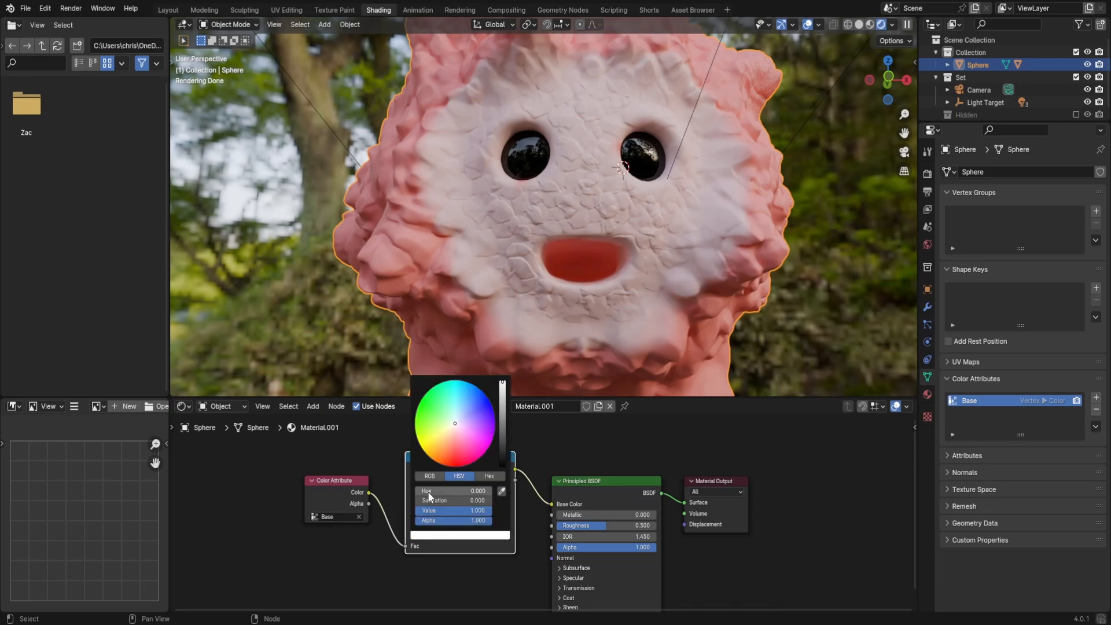
mouse_move(453, 500)
mouse_down()
mouse_move(466, 501)
mouse_move(434, 500)
mouse_up()
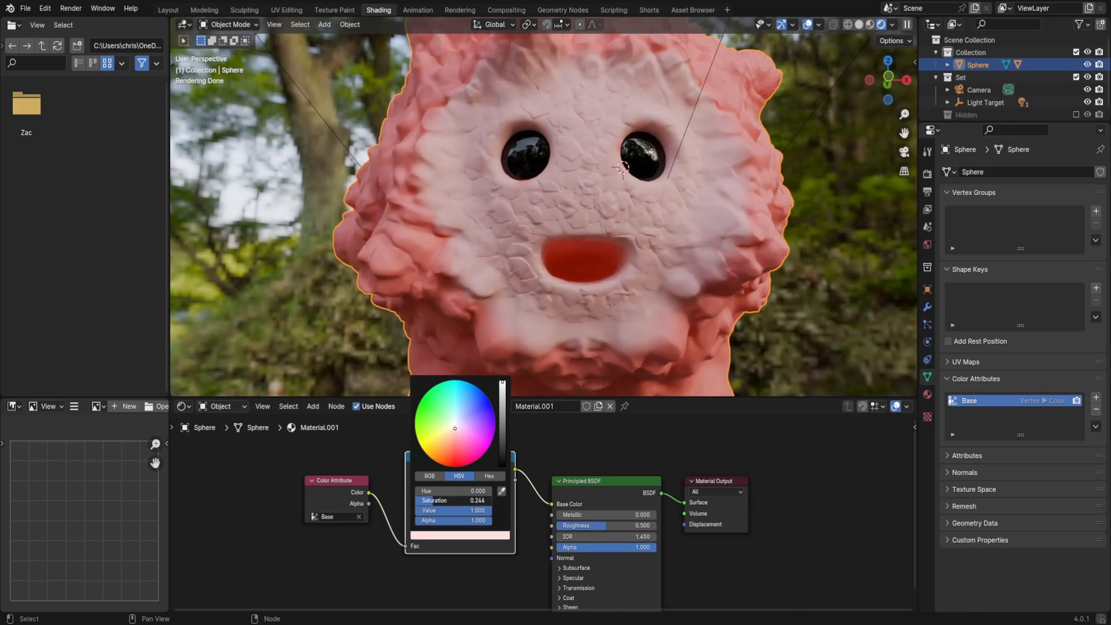
middle_drag(781, 191, 599, 178)
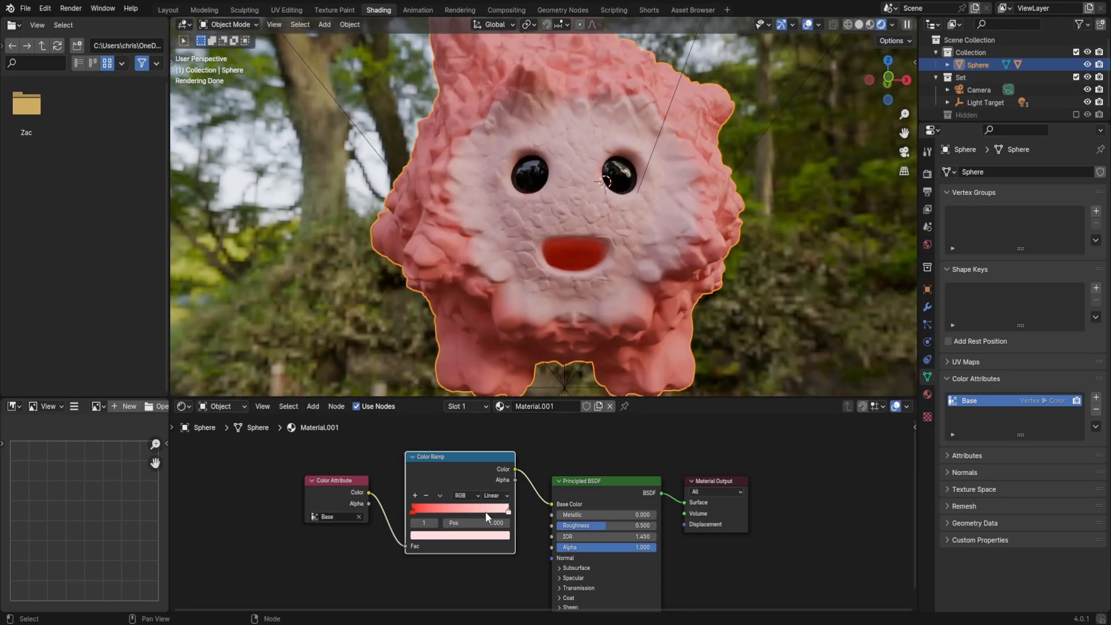
mouse_move(505, 512)
mouse_down()
mouse_move(459, 511)
mouse_move(508, 512)
mouse_up()
mouse_move(643, 273)
middle_down()
mouse_move(599, 301)
mouse_move(529, 303)
mouse_move(434, 229)
mouse_move(589, 176)
mouse_move(532, 151)
mouse_move(593, 260)
mouse_move(550, 302)
mouse_move(568, 275)
mouse_move(518, 288)
mouse_move(433, 145)
mouse_move(239, 12)
middle_up()
- Save the file, return to the Layout workspace and enter Sculpt Mode on the creature's body
key(ctrl+s)
click(167, 10)
mouse_move(462, 143)
middle_down()
mouse_move(443, 261)
mouse_move(488, 259)
mouse_move(500, 207)
mouse_move(383, 217)
middle_up()
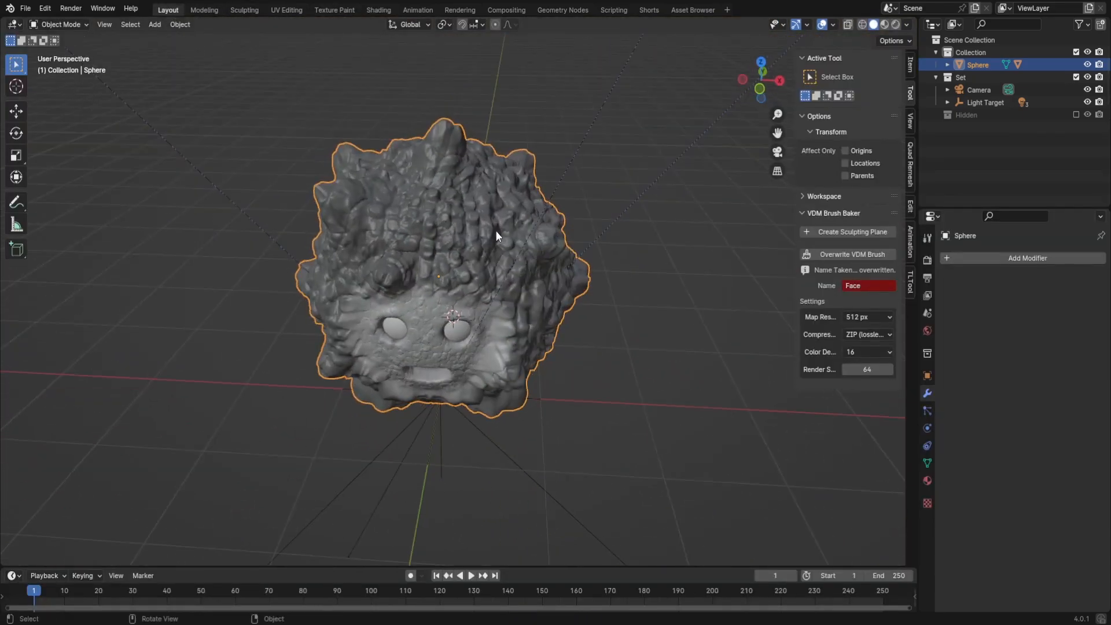
key(ctrl+Tab)
click(419, 182)
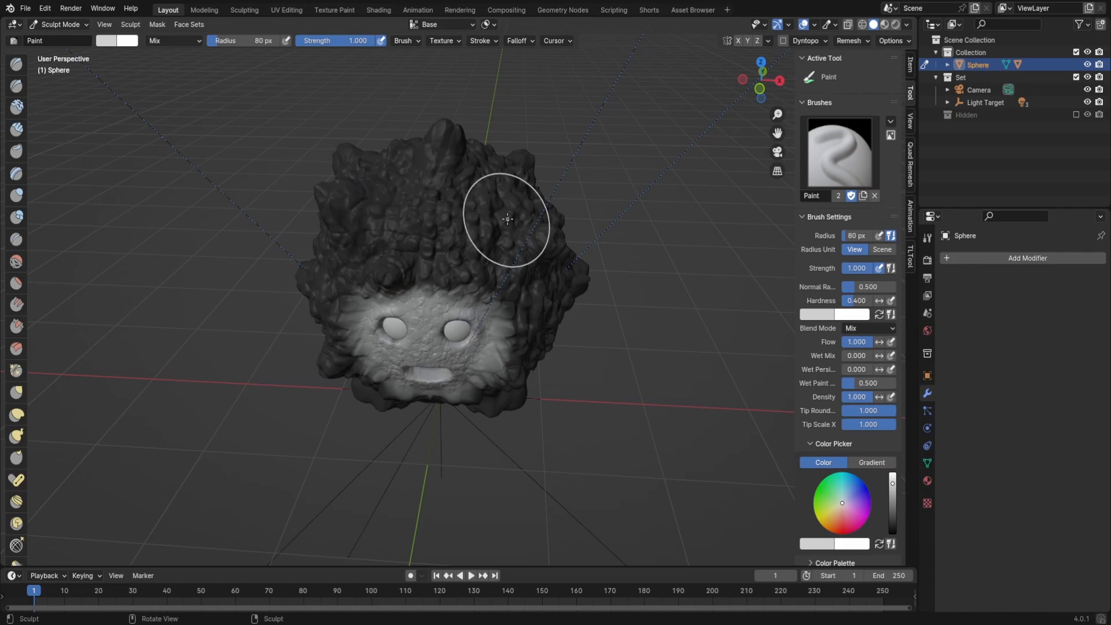
- Add a black color attribute named Gems to the body, with the Vertex domain and Color data type
click(927, 482)
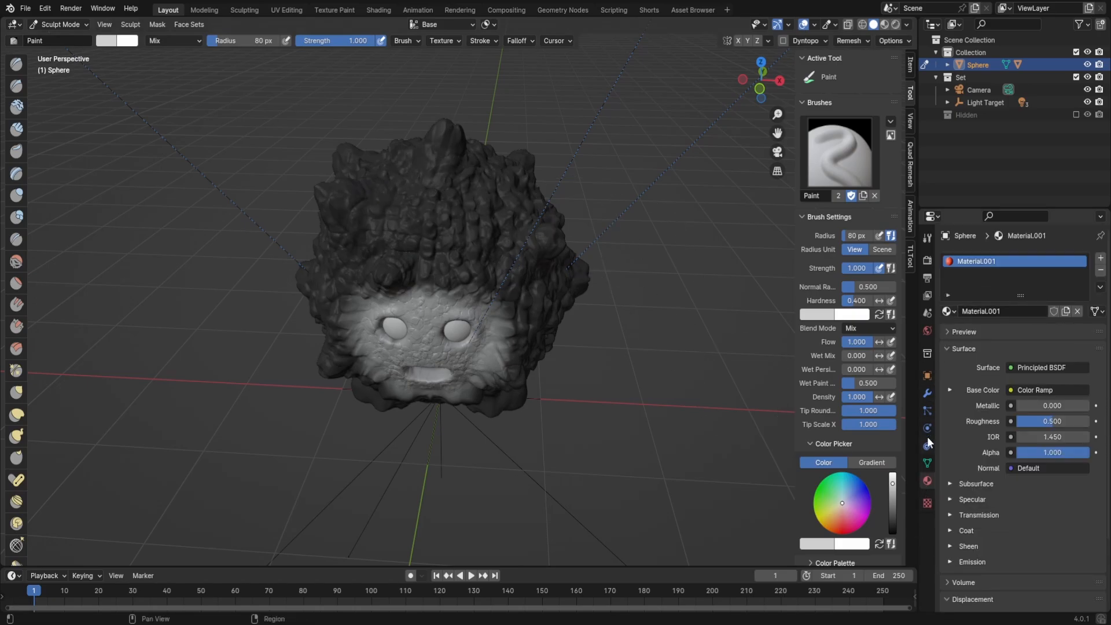
click(927, 463)
click(1013, 465)
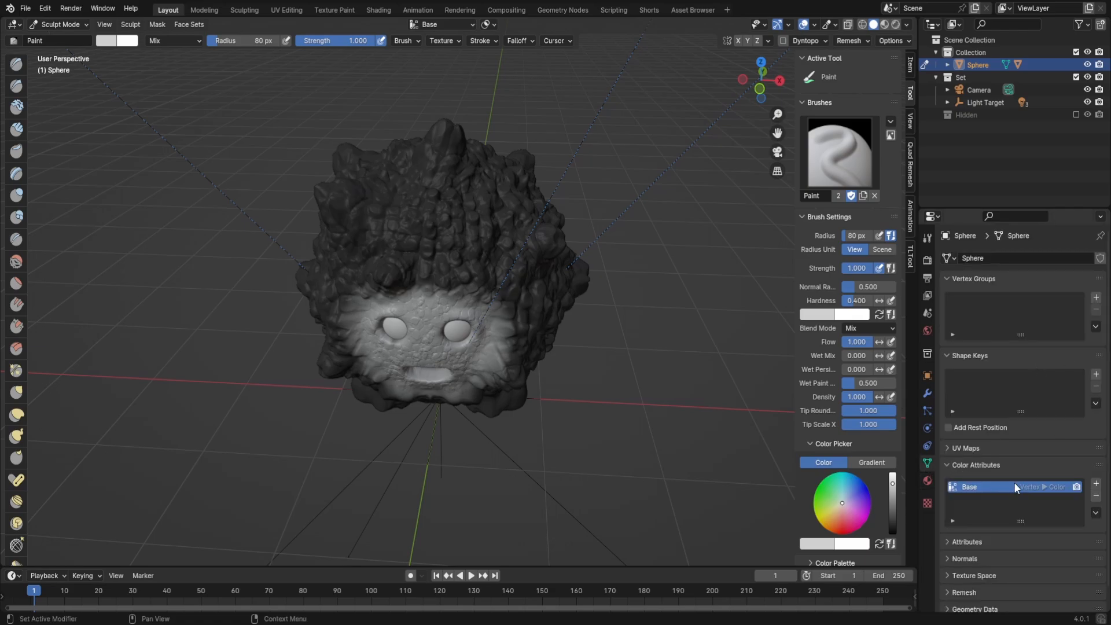
click(1096, 484)
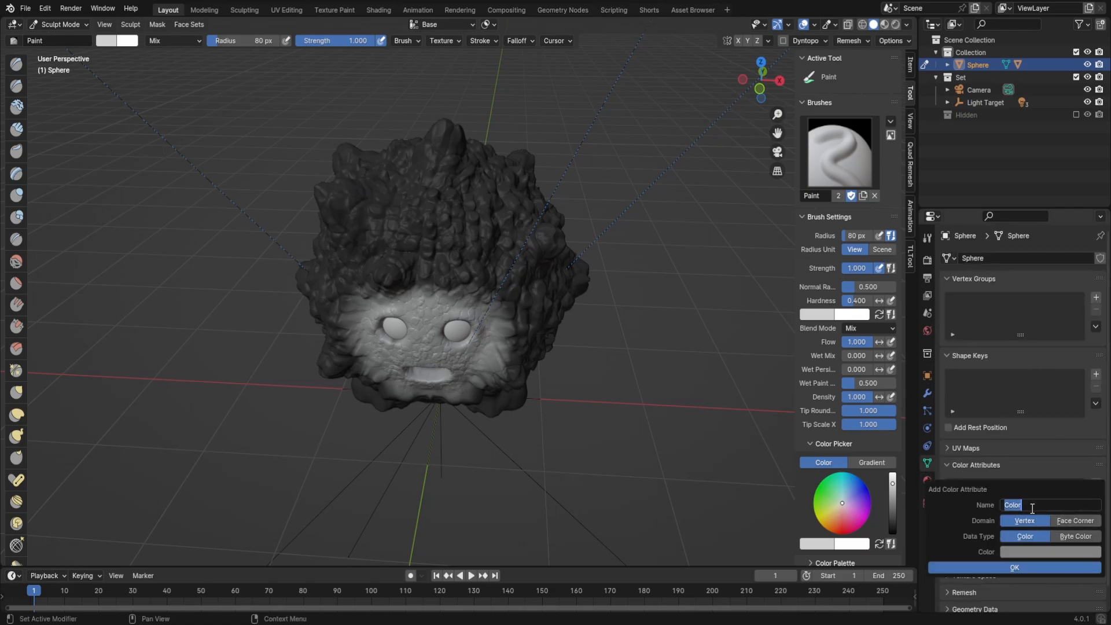
click(1050, 552)
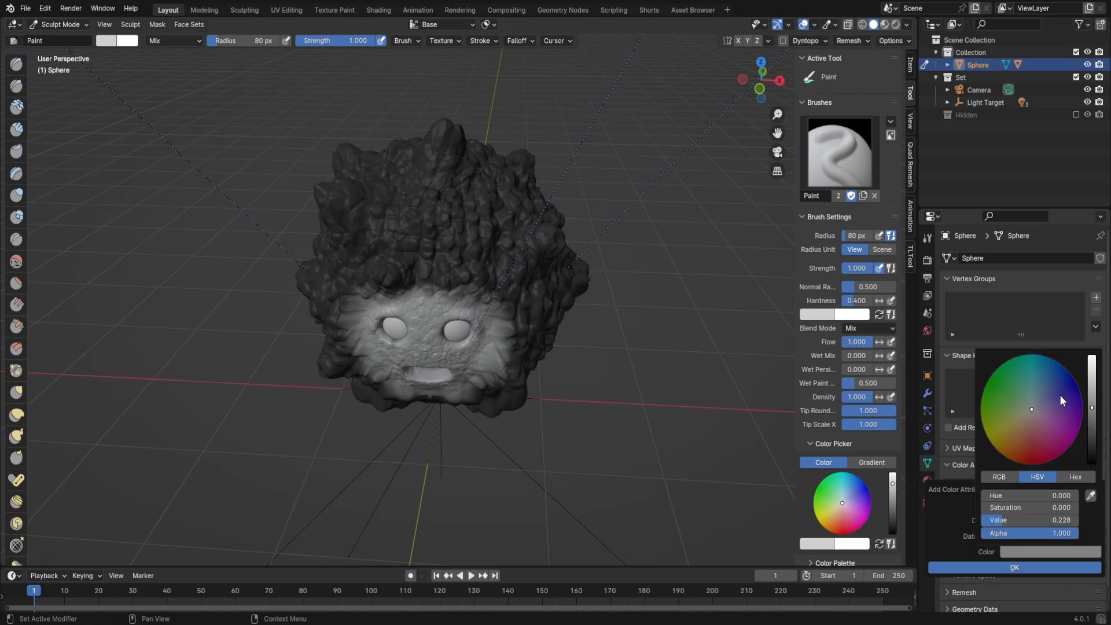
drag(1092, 407, 1091, 462)
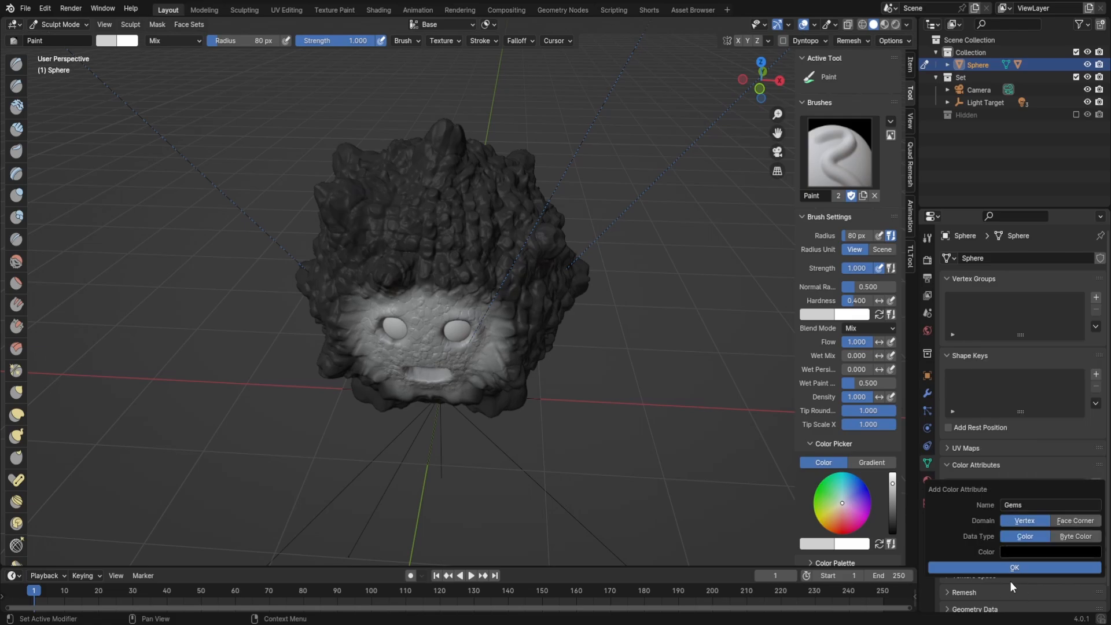
click(1012, 568)
- Compare the Base and Gems color attributes on the body, leaving Gems active for painting
mouse_move(324, 257)
middle_down()
mouse_move(460, 256)
mouse_move(512, 292)
mouse_move(516, 332)
mouse_move(489, 255)
middle_up()
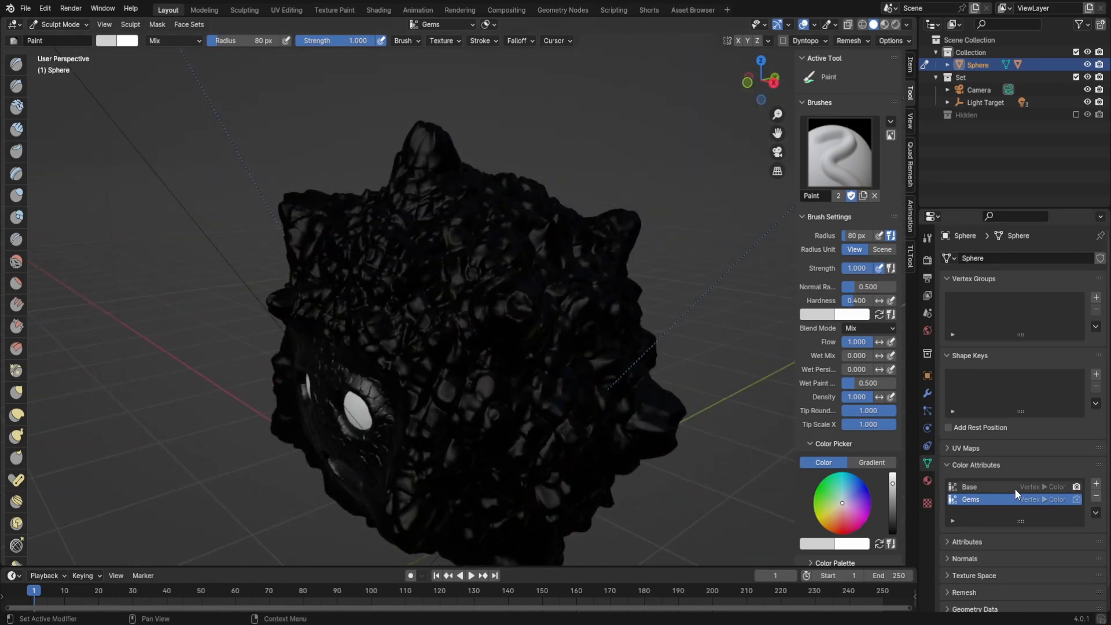
click(986, 488)
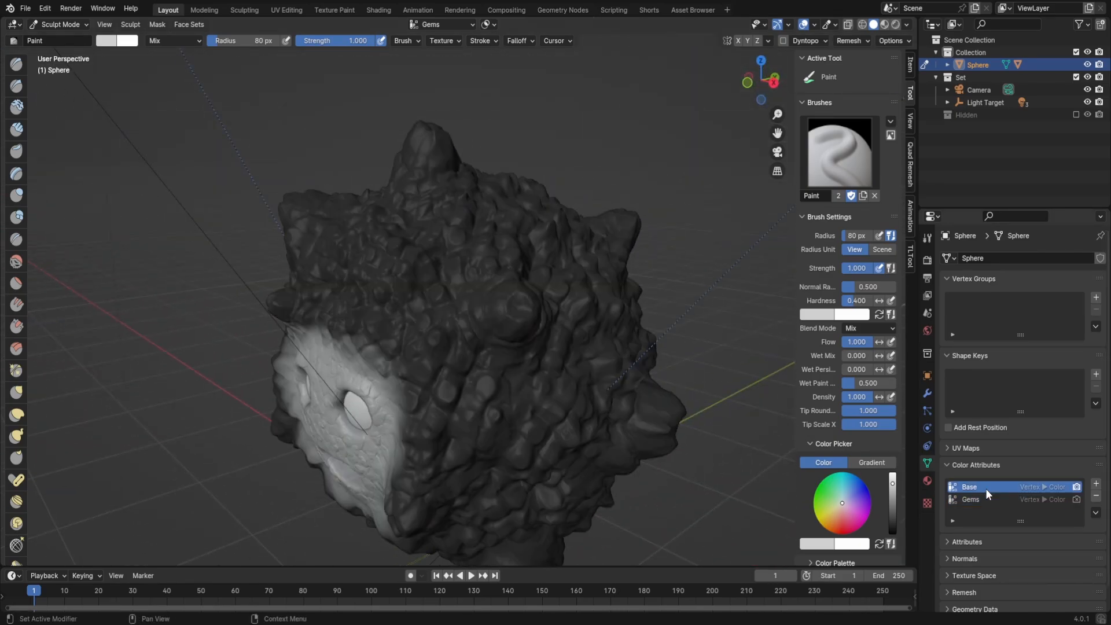
click(987, 498)
- Set the Paint brush color to pure white and clear the sculpt mask on the body
middle_drag(656, 416, 611, 354)
mouse_move(549, 205)
shift+middle_down()
mouse_move(571, 401)
mouse_move(564, 279)
shift+middle_up()
scroll(570, 402, up, 2)
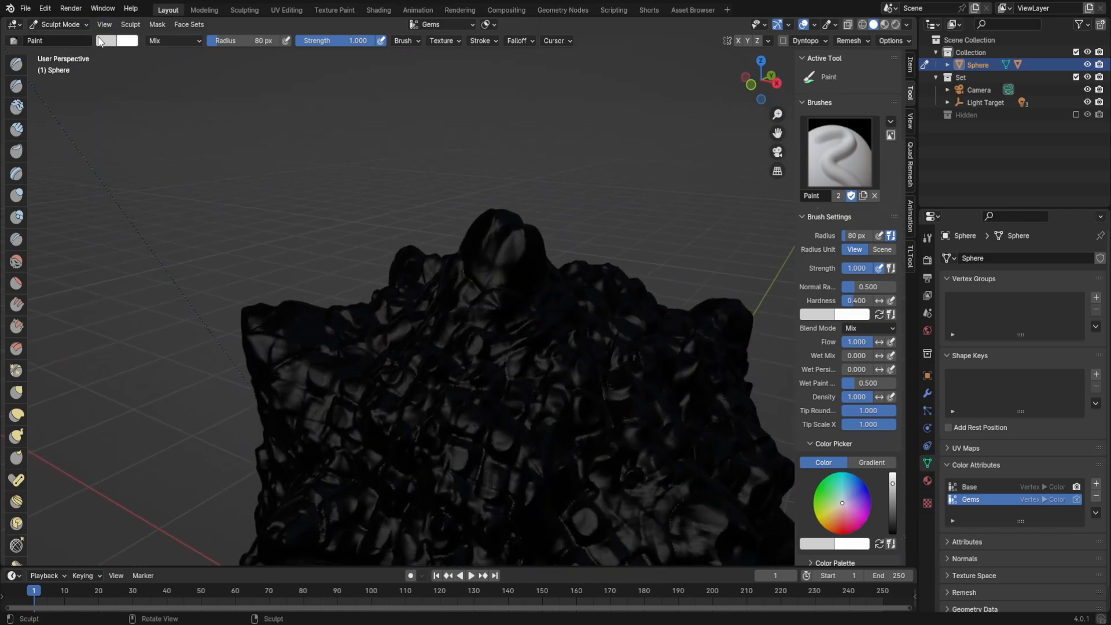
click(104, 42)
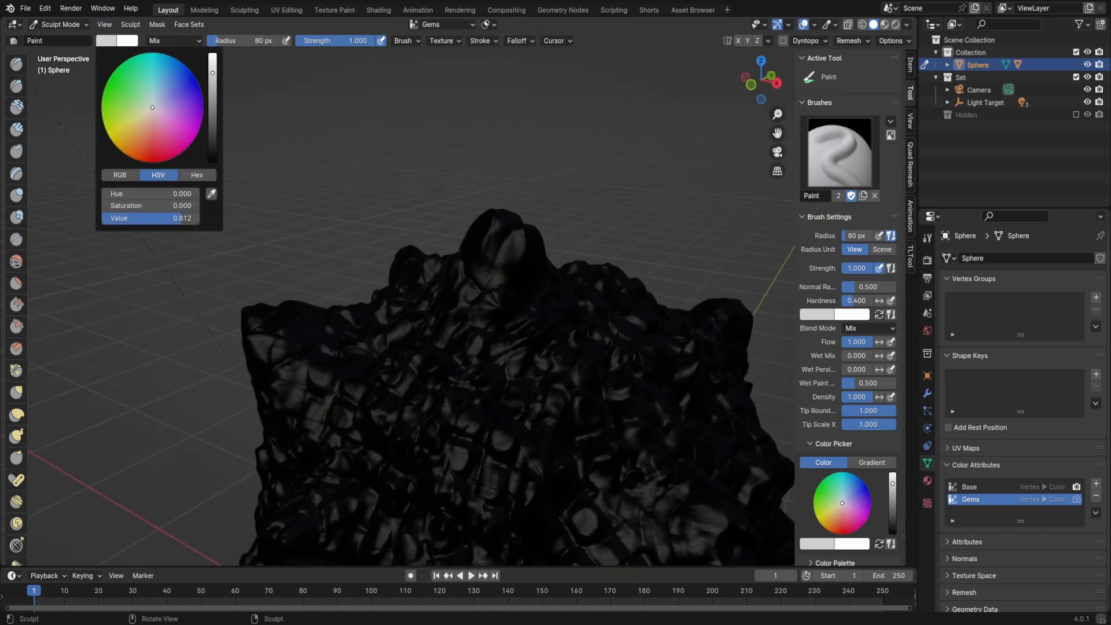
drag(168, 217, 171, 212)
key(a)
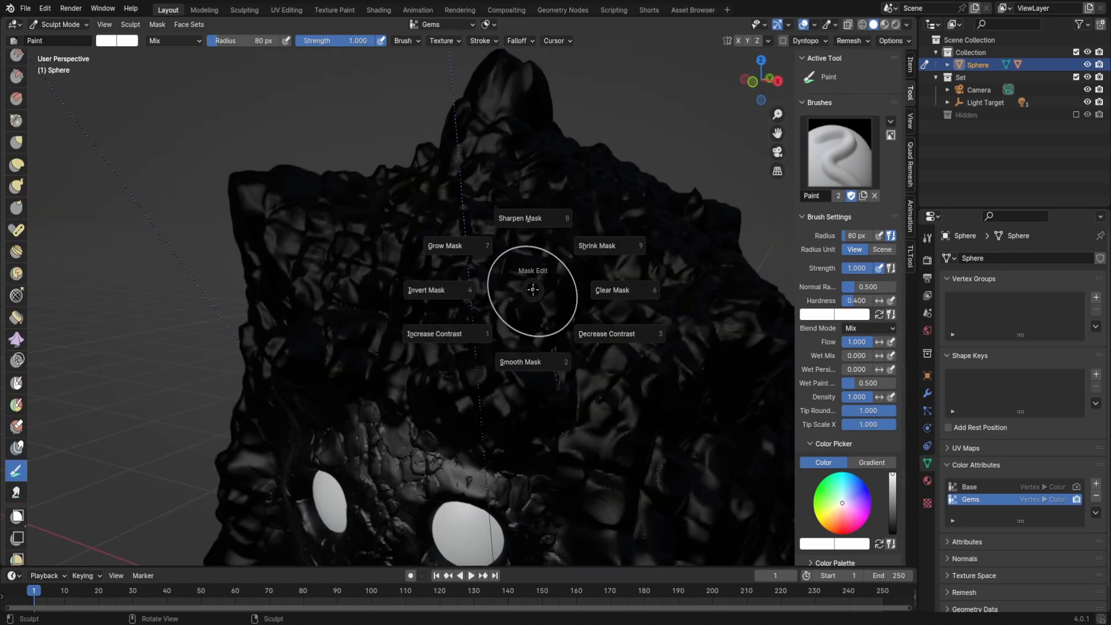
click(593, 290)
- Paint the gem-like tips of the spikes all around the creature's body white in the Gems attribute
mouse_move(592, 288)
middle_down()
mouse_move(600, 297)
mouse_move(577, 251)
mouse_move(521, 232)
mouse_move(426, 167)
middle_up()
drag(426, 167, 466, 174)
middle_drag(466, 173, 345, 243)
drag(345, 244, 368, 257)
middle_drag(368, 258, 611, 202)
mouse_move(628, 205)
mouse_down()
mouse_move(641, 227)
mouse_move(640, 213)
mouse_up()
middle_drag(640, 213, 685, 266)
scroll(672, 260, up, 3)
mouse_move(694, 278)
mouse_down()
mouse_move(720, 303)
mouse_move(694, 286)
mouse_up()
middle_drag(694, 285, 623, 207)
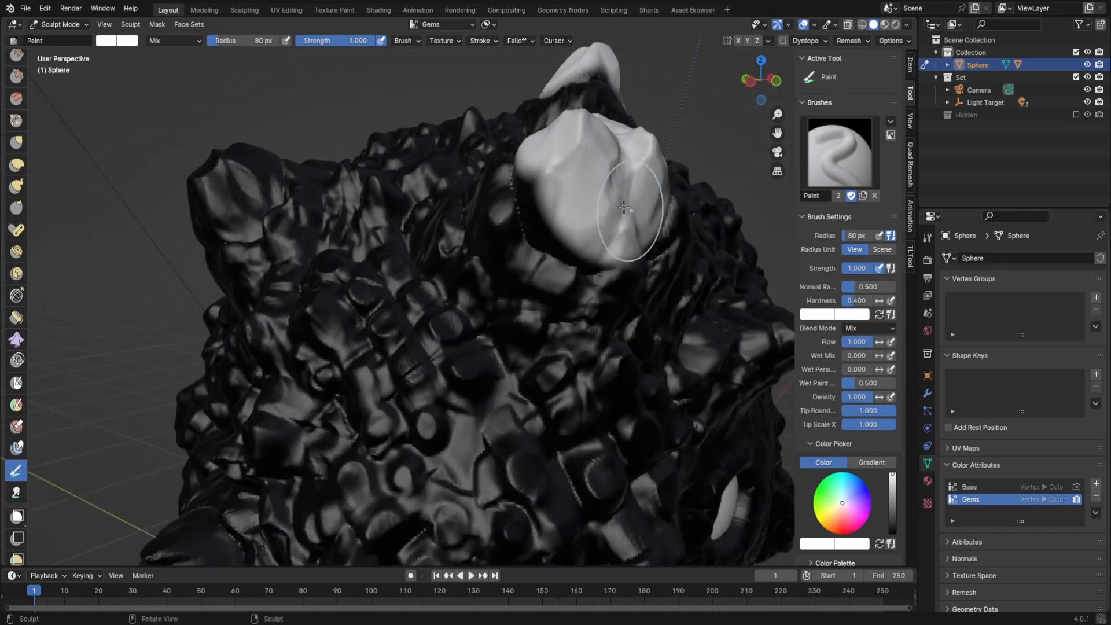
drag(573, 215, 621, 231)
scroll(620, 231, down, 3)
mouse_move(643, 260)
middle_down()
mouse_move(536, 223)
mouse_move(464, 372)
middle_up()
mouse_move(463, 372)
mouse_down()
mouse_move(475, 368)
mouse_move(477, 384)
mouse_up()
middle_drag(476, 384, 506, 359)
drag(506, 359, 509, 363)
scroll(510, 363, down, 6)
mouse_move(509, 364)
middle_down()
mouse_move(416, 341)
mouse_move(667, 251)
mouse_move(657, 255)
middle_up()
scroll(472, 305, up, 2)
mouse_move(471, 305)
middle_down()
mouse_move(405, 353)
mouse_move(249, 412)
mouse_move(255, 315)
mouse_move(197, 313)
middle_up()
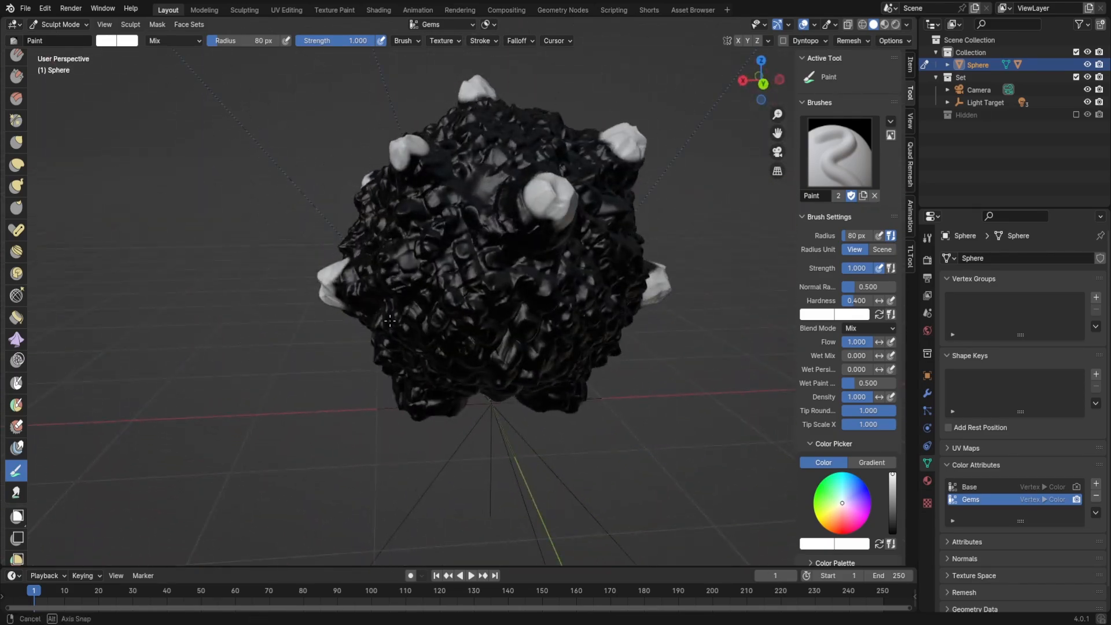
middle_drag(405, 278, 189, 322)
scroll(188, 323, down, 4)
middle_drag(486, 353, 442, 161)
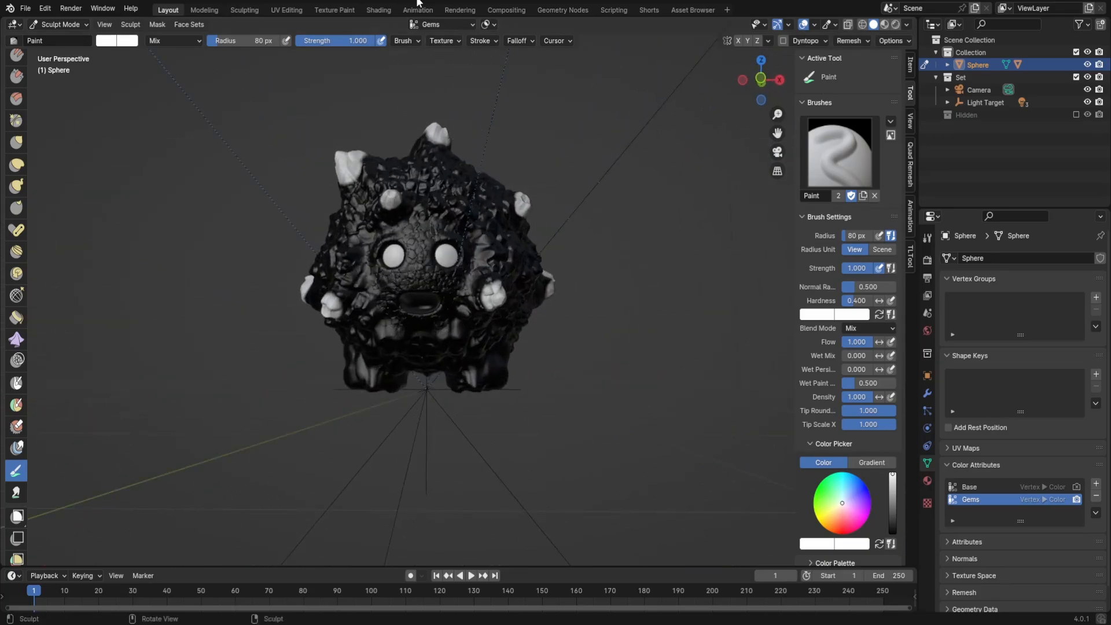
- In the Shading workspace, add a second Principled BSDF node above the existing one in the body material
click(379, 10)
mouse_move(463, 266)
middle_down()
mouse_move(471, 273)
mouse_move(471, 250)
mouse_move(638, 236)
middle_up()
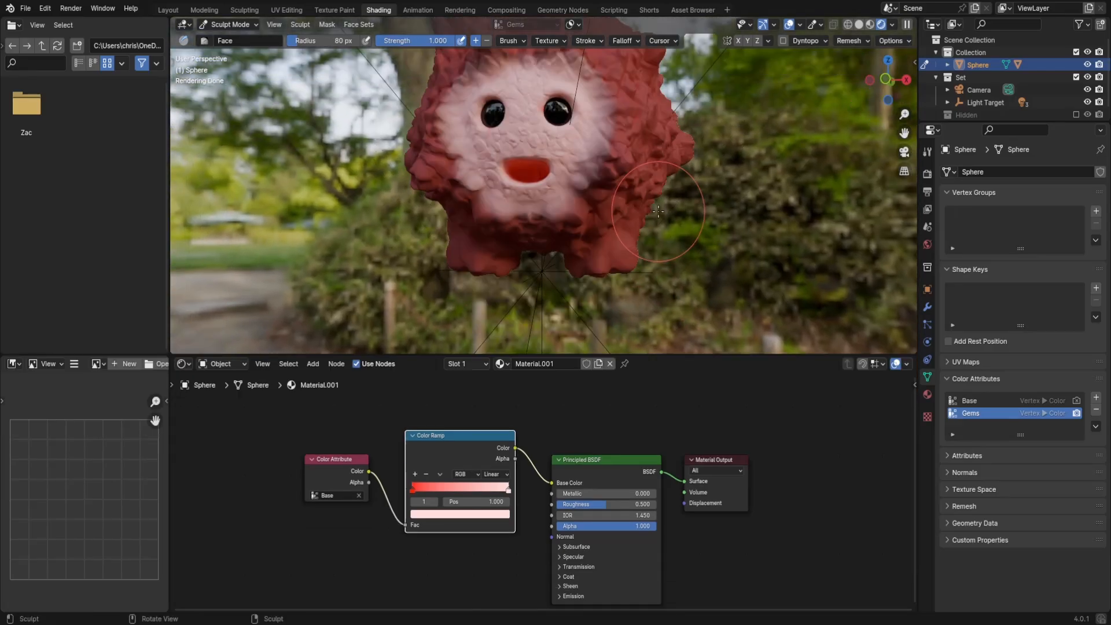
shift+middle_drag(681, 211, 664, 252)
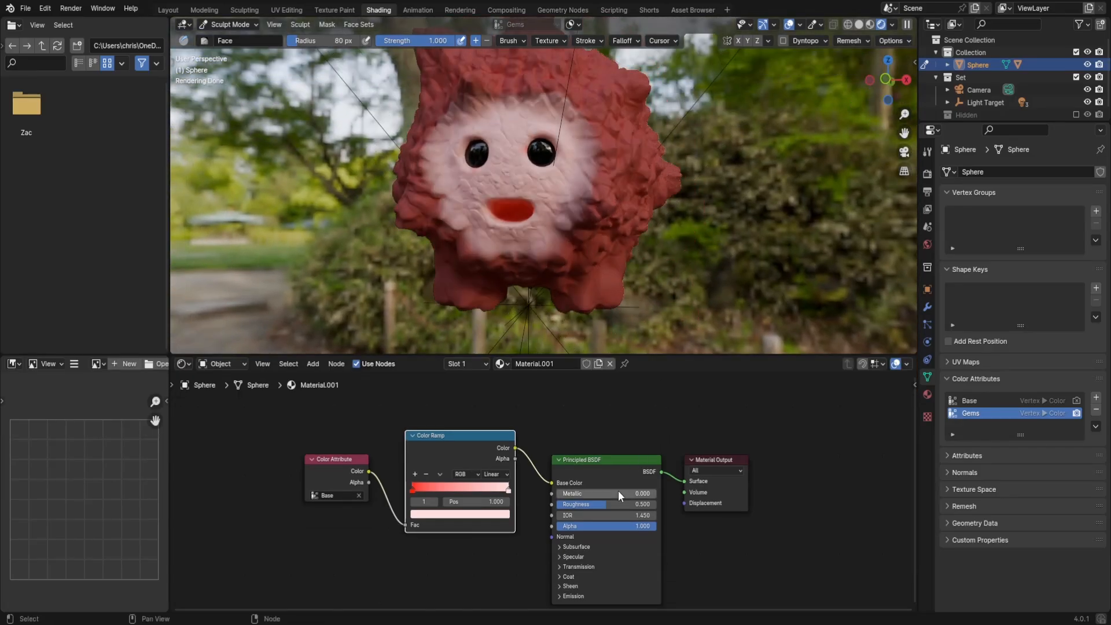
scroll(596, 455, down, 4)
scroll(593, 460, down, 1)
middle_drag(594, 465, 577, 507)
key(shift+a)
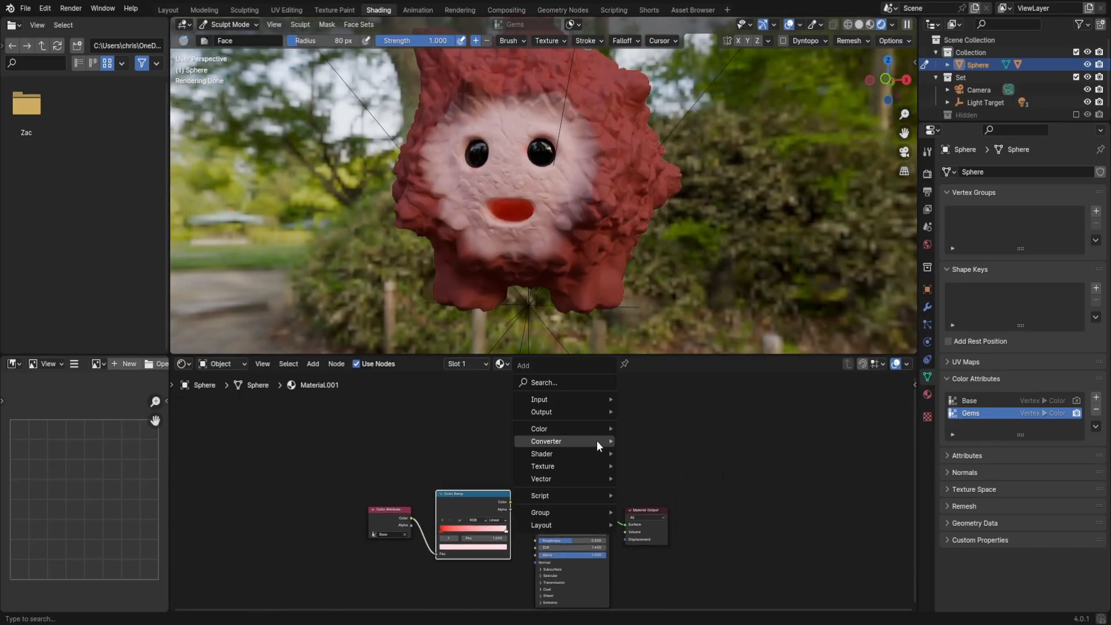
mouse_move(596, 441)
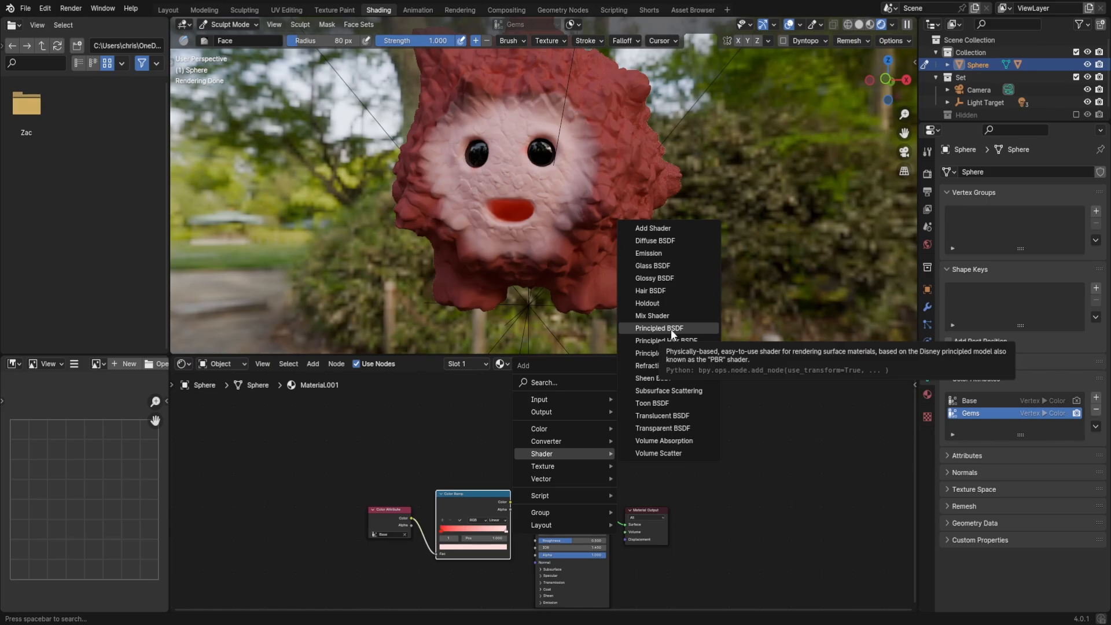
click(672, 329)
click(577, 394)
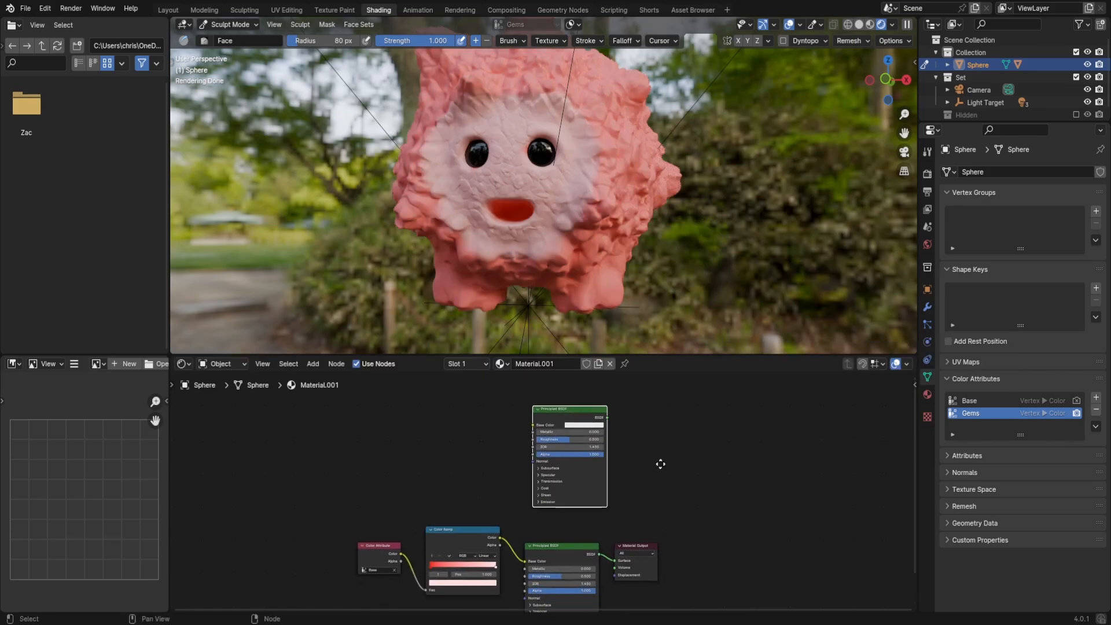
- Move the Material Output node farther from the shaders and connect the new Principled BSDF to its Surface input
scroll(660, 464, up, 3)
middle_drag(614, 453, 610, 457)
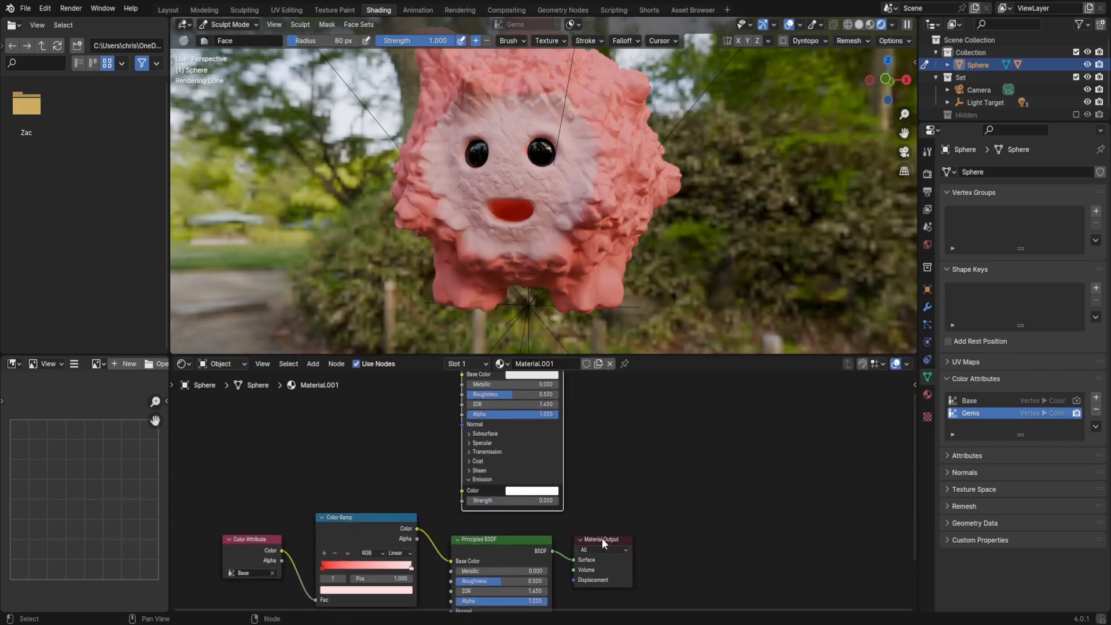
drag(602, 539, 674, 535)
middle_drag(582, 403, 572, 443)
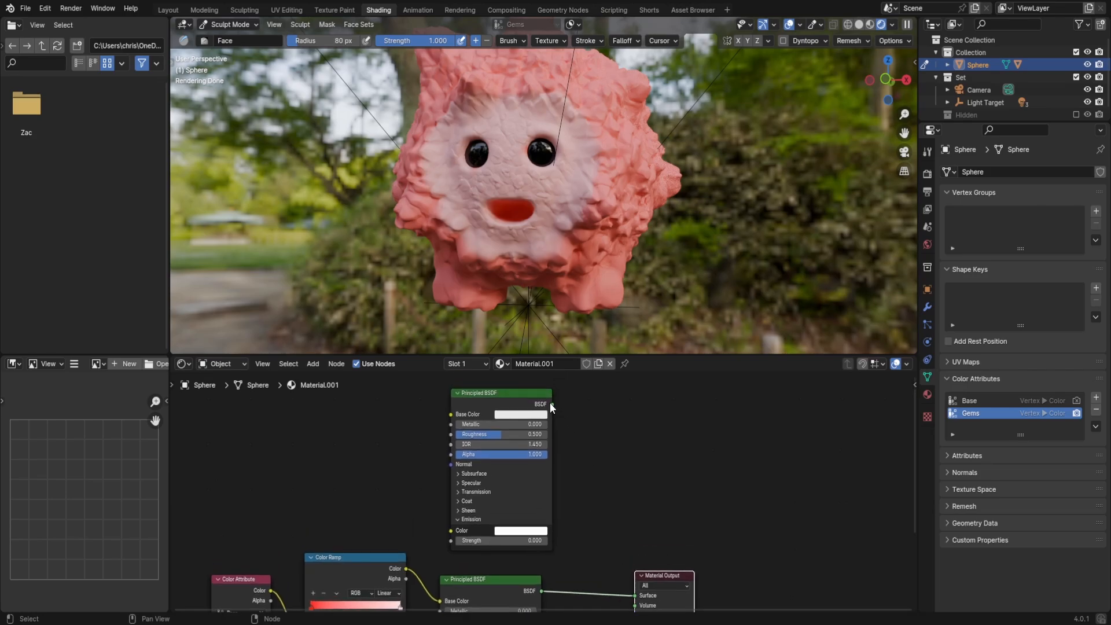
drag(551, 403, 633, 548)
middle_drag(610, 428, 615, 490)
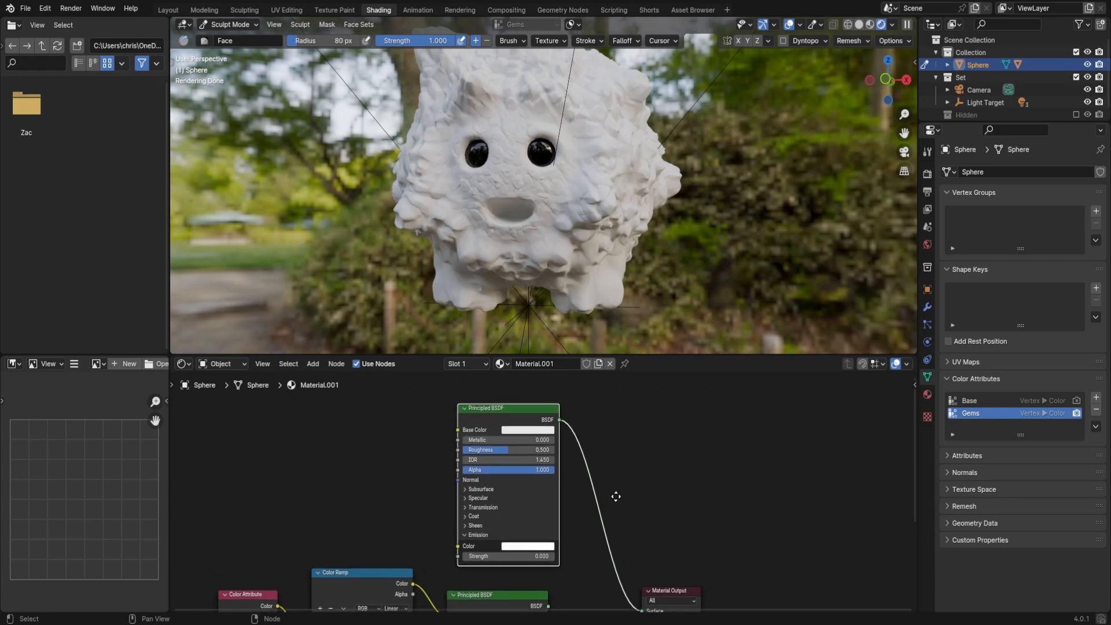
- Give the new Principled BSDF a pink Emission color and a light blue Base Color
scroll(535, 436, up, 3)
click(529, 576)
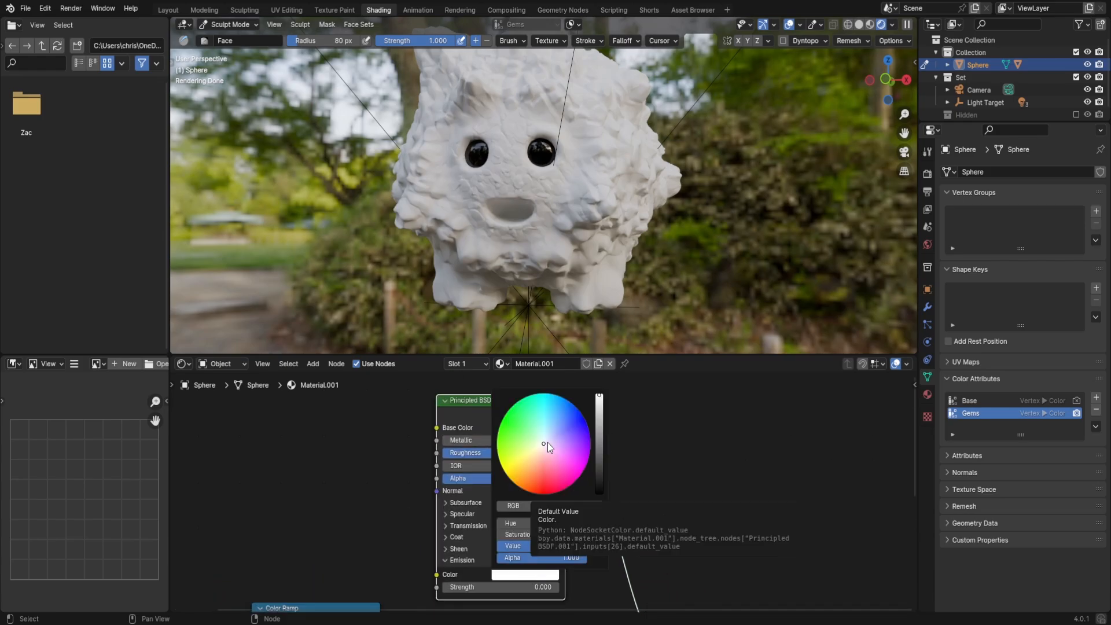
drag(547, 442, 552, 447)
scroll(690, 497, down, 3)
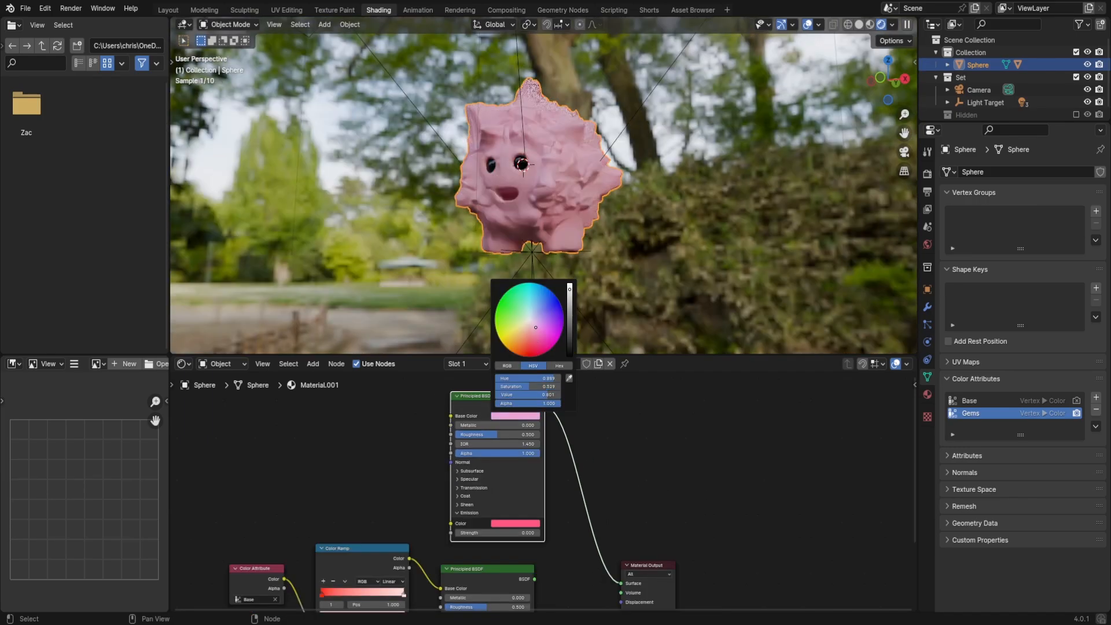
drag(530, 319, 538, 308)
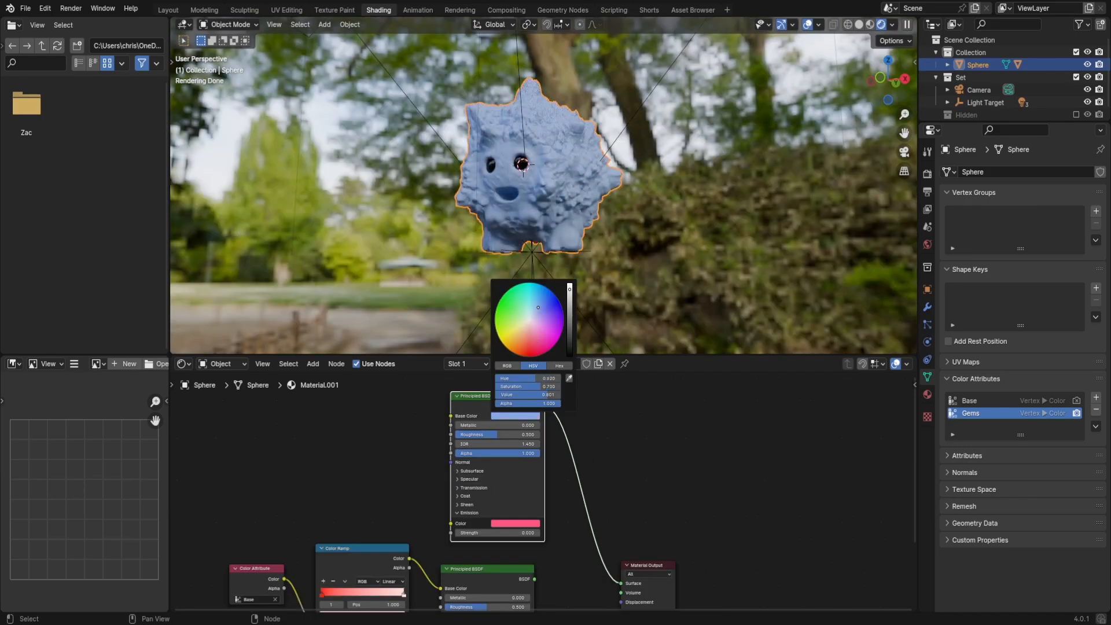
- Change the upper Principled BSDF's Emission color to bright cyan and set the Emission Strength to 1
click(521, 523)
drag(540, 432, 539, 392)
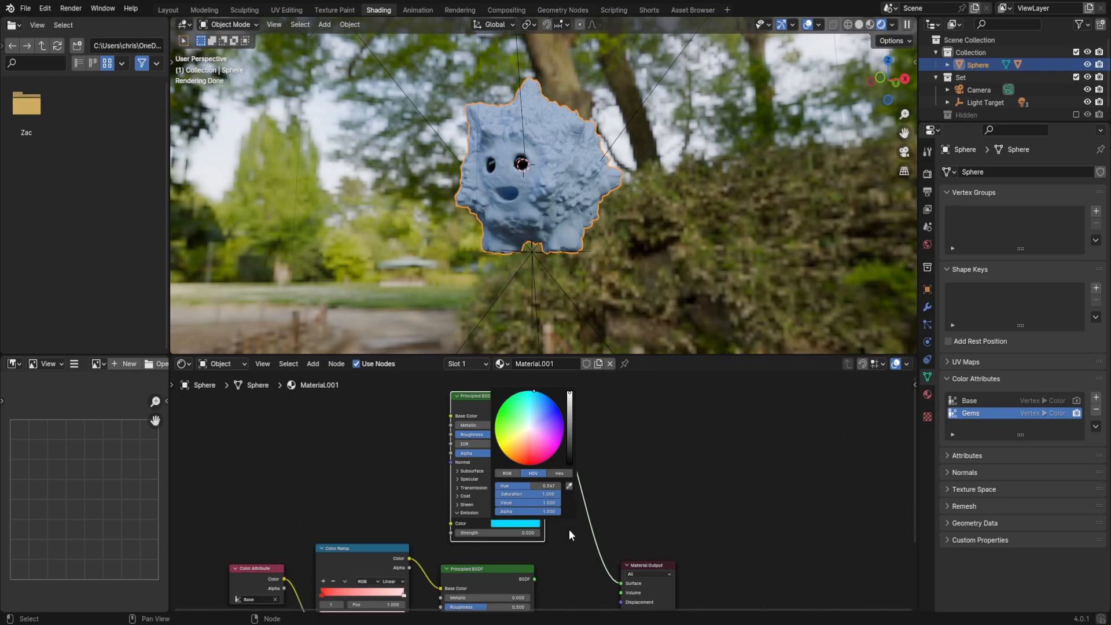
scroll(538, 538, up, 1)
click(507, 538)
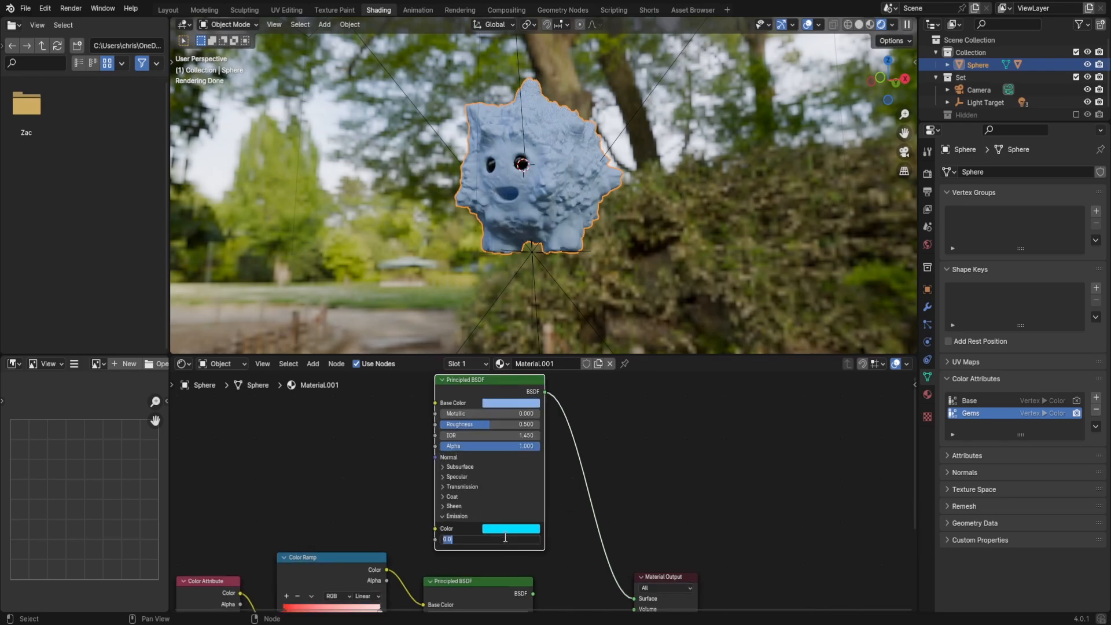
text(1)
key(Return)
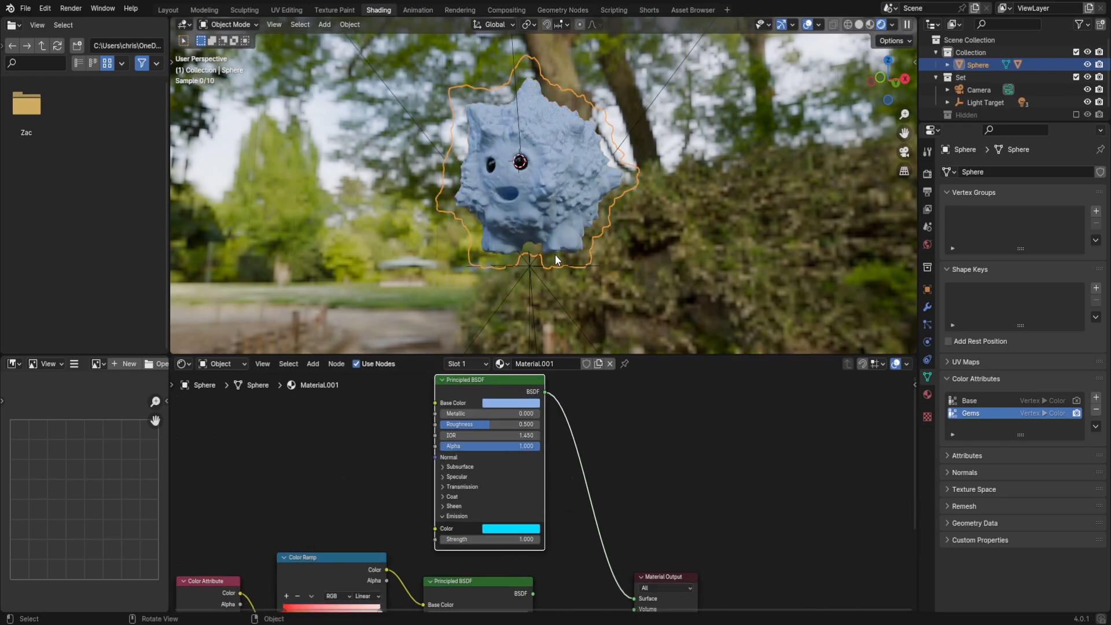
- Duplicate the Color Attribute node, place the copy above the original, and set it to read the Gems attribute
middle_drag(560, 249, 584, 278)
scroll(649, 454, down, 1)
middle_drag(623, 452, 665, 383)
middle_drag(677, 454, 750, 589)
scroll(701, 454, up, 1)
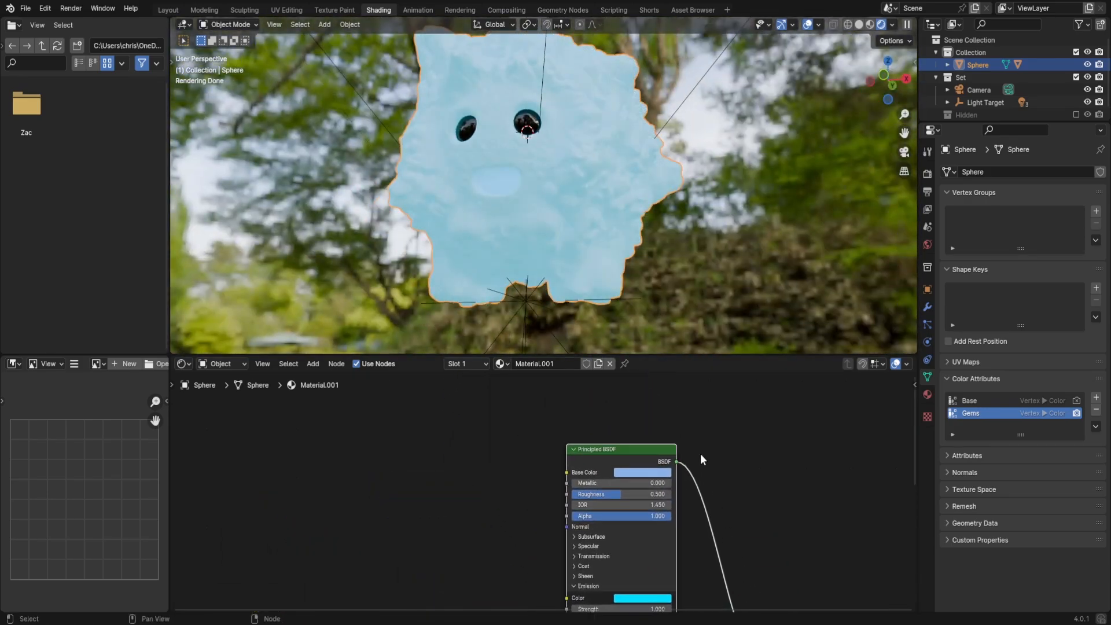
middle_drag(587, 206, 639, 282)
shift+middle_drag(791, 499, 756, 367)
click(286, 527)
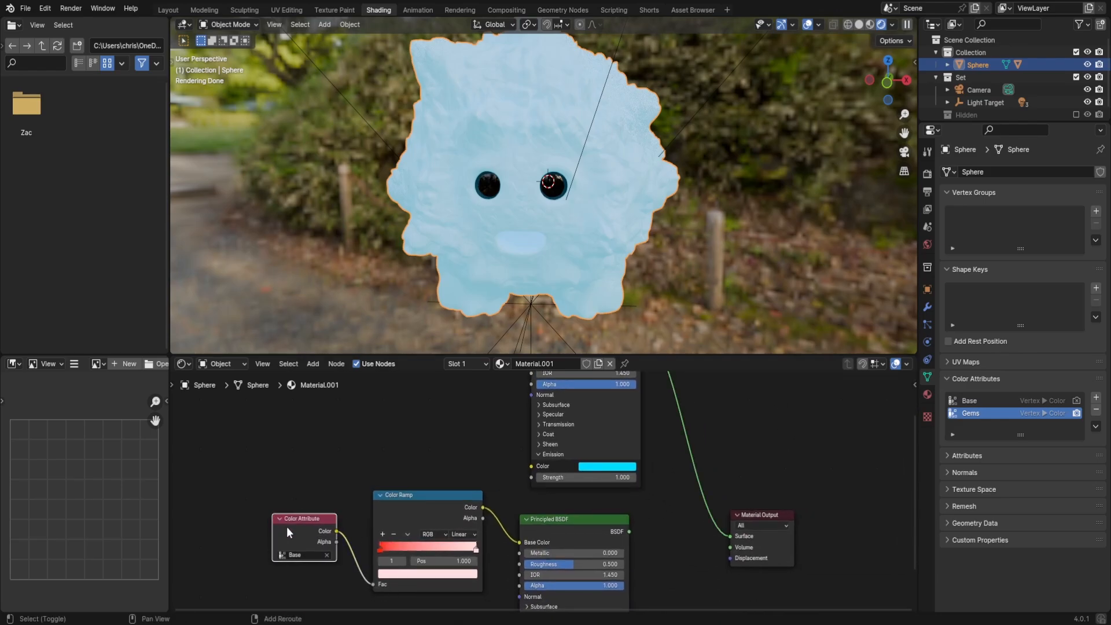
key(shift+d)
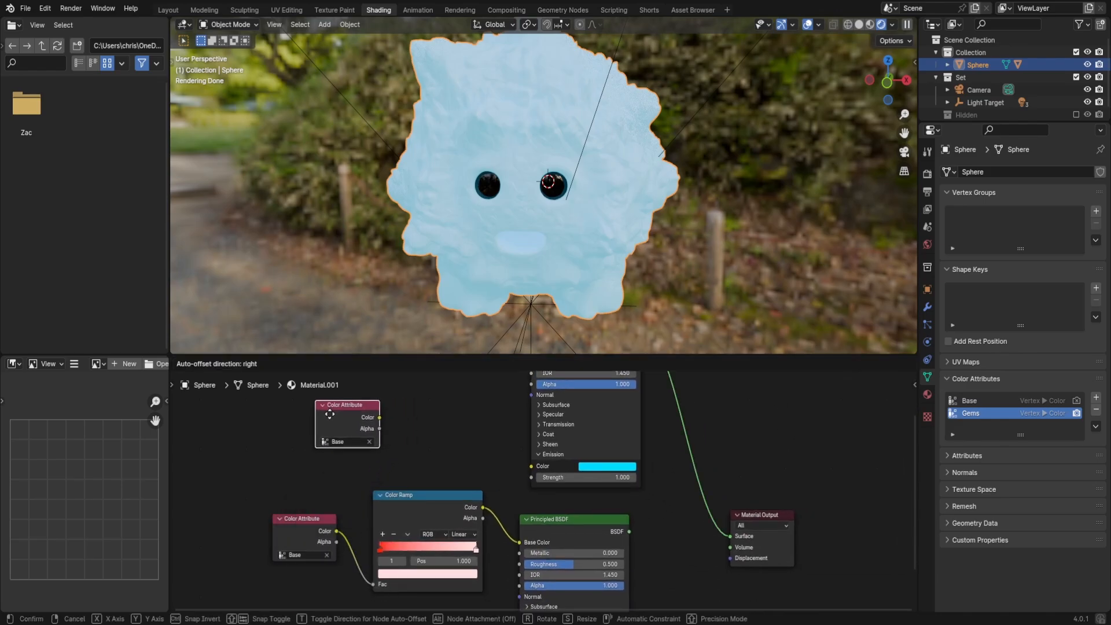
click(321, 414)
click(346, 442)
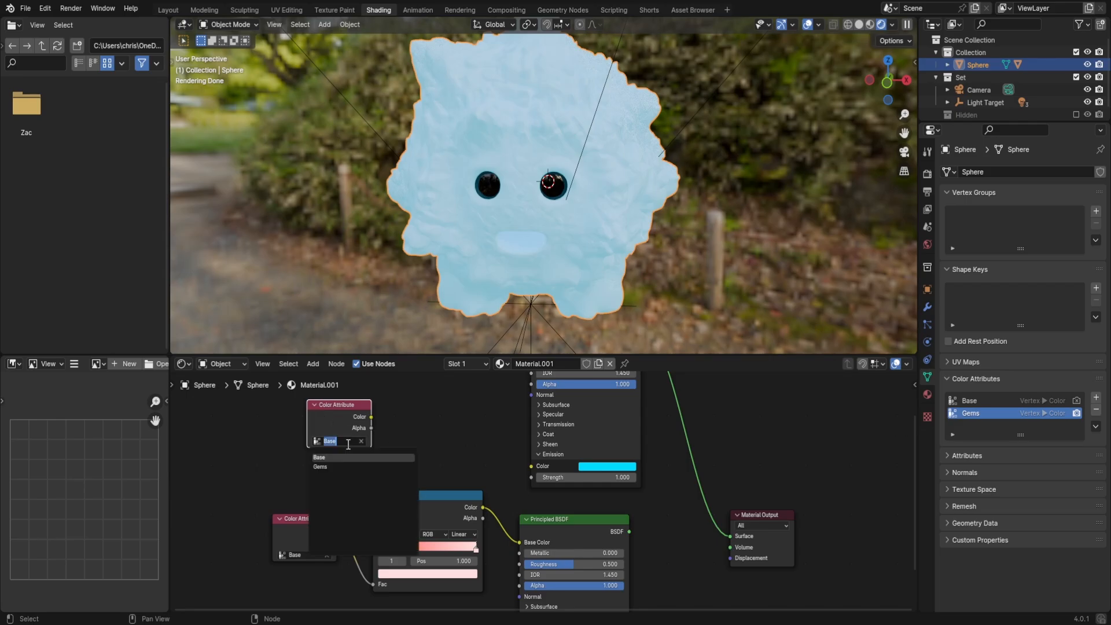
click(322, 466)
- Add a Mix Shader node on the link between the upper Principled BSDF and the Material Output
middle_drag(446, 450, 349, 481)
scroll(405, 486, down, 1)
key(shift+a)
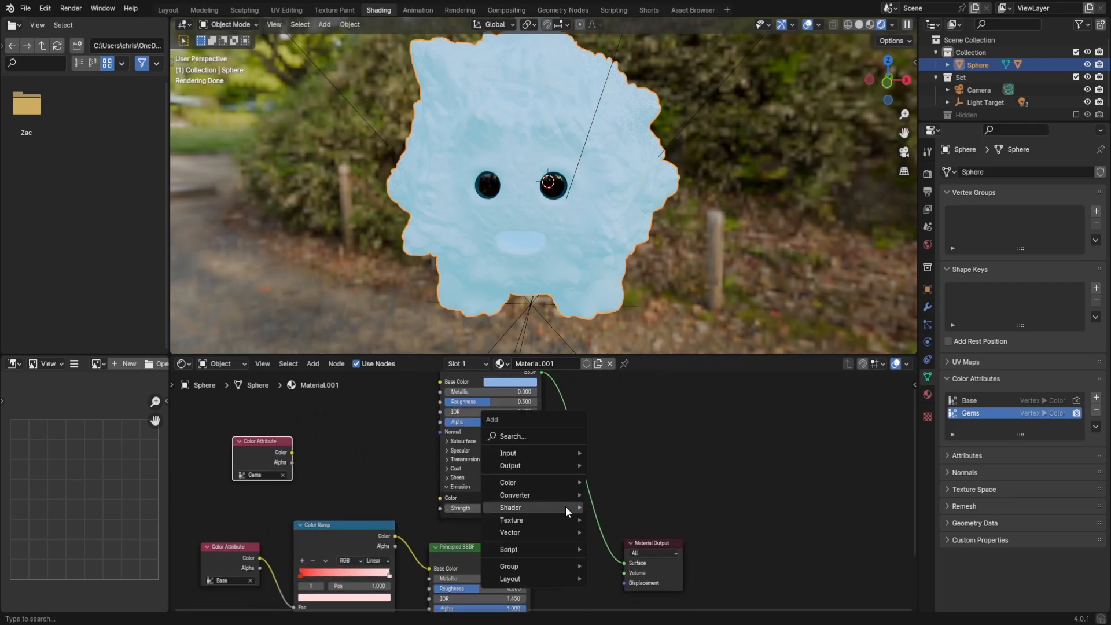
mouse_move(565, 506)
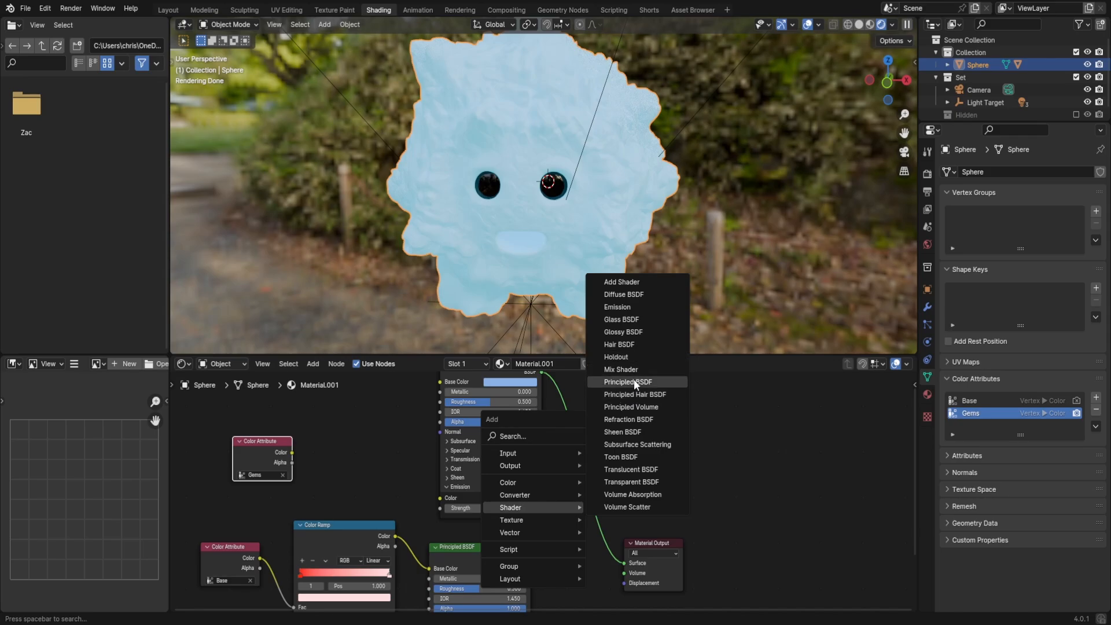
click(621, 369)
click(608, 573)
- Connect the lower Principled BSDF to the Mix Shader's free Shader input and test the blend by varying its Fac
middle_drag(609, 575, 610, 549)
drag(532, 530, 579, 514)
drag(602, 494, 637, 494)
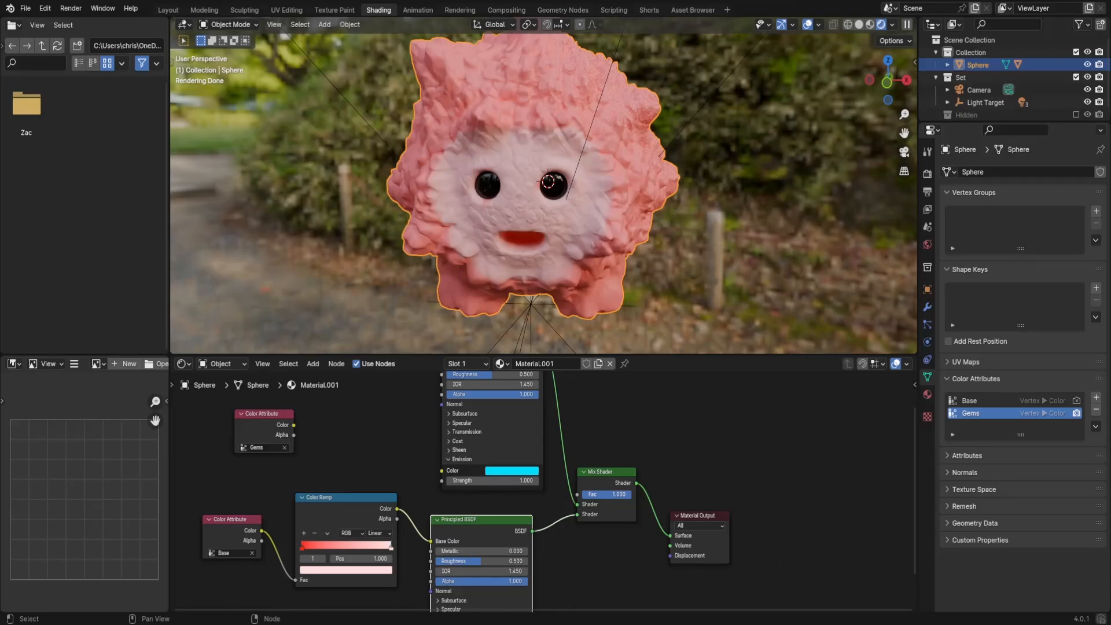
drag(613, 494, 573, 495)
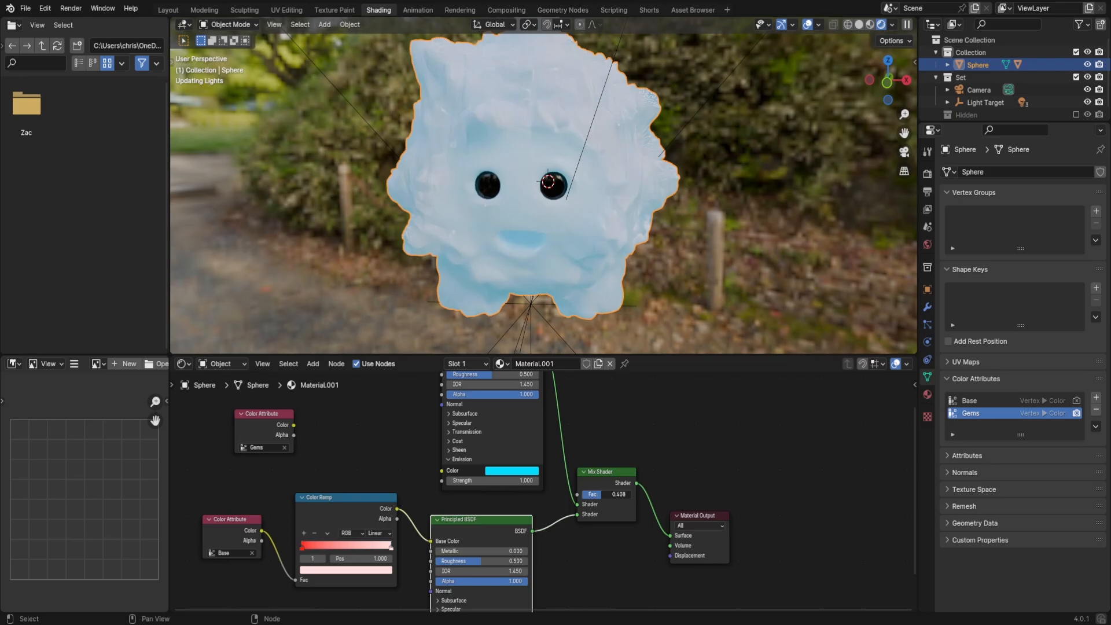
- Swap the two shaders feeding the Mix Shader and connect the Gems Color Attribute's Color output to its Fac
drag(576, 513, 571, 505)
middle_drag(552, 436, 537, 559)
drag(528, 466, 562, 521)
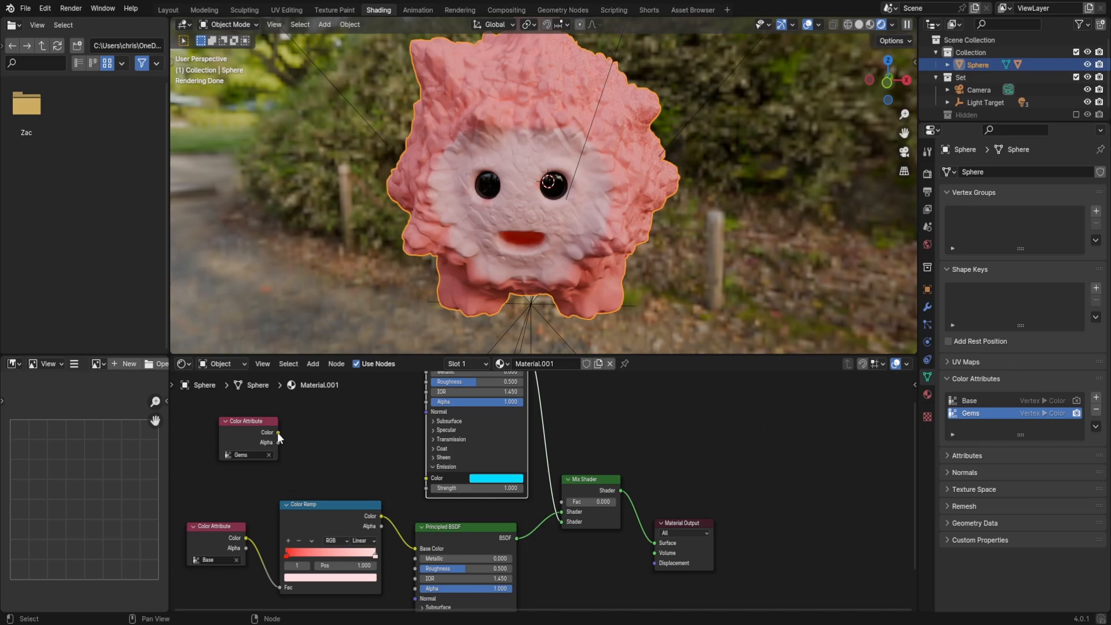
drag(278, 432, 564, 506)
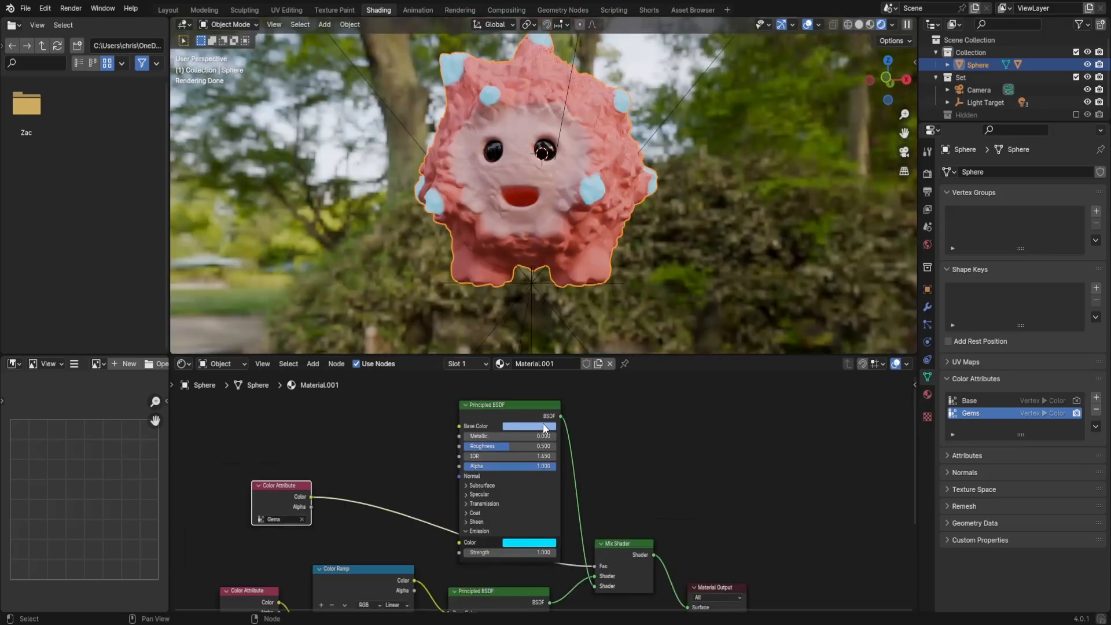
- Give the upper Principled BSDF a black Base Color, a Transmission Weight of 1 and a Roughness of 0
click(543, 424)
drag(589, 307, 589, 360)
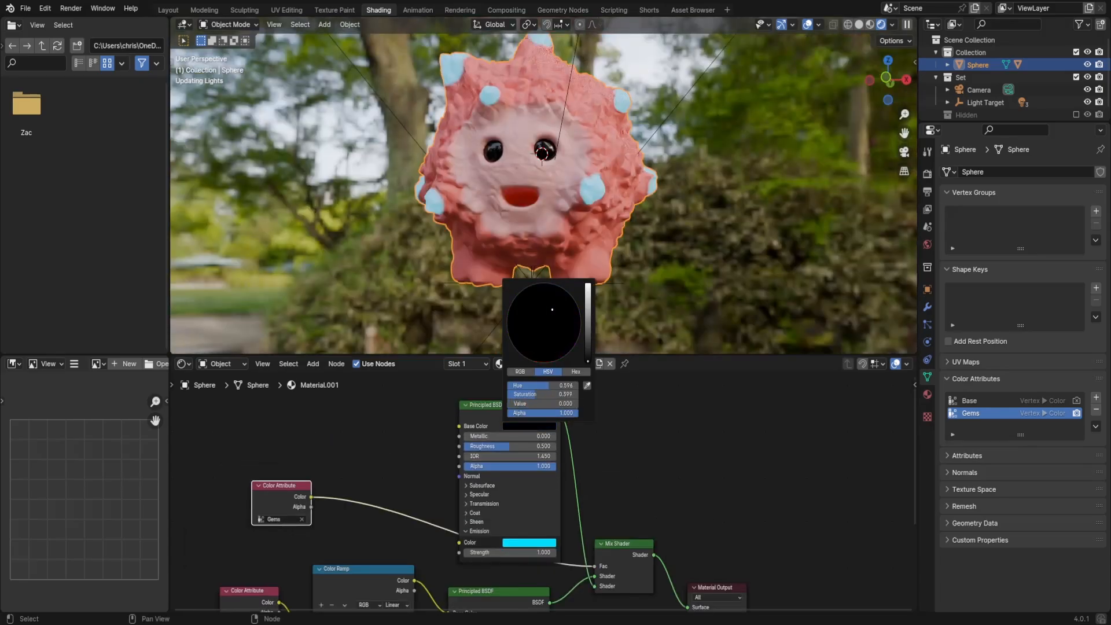
middle_drag(680, 168, 641, 194)
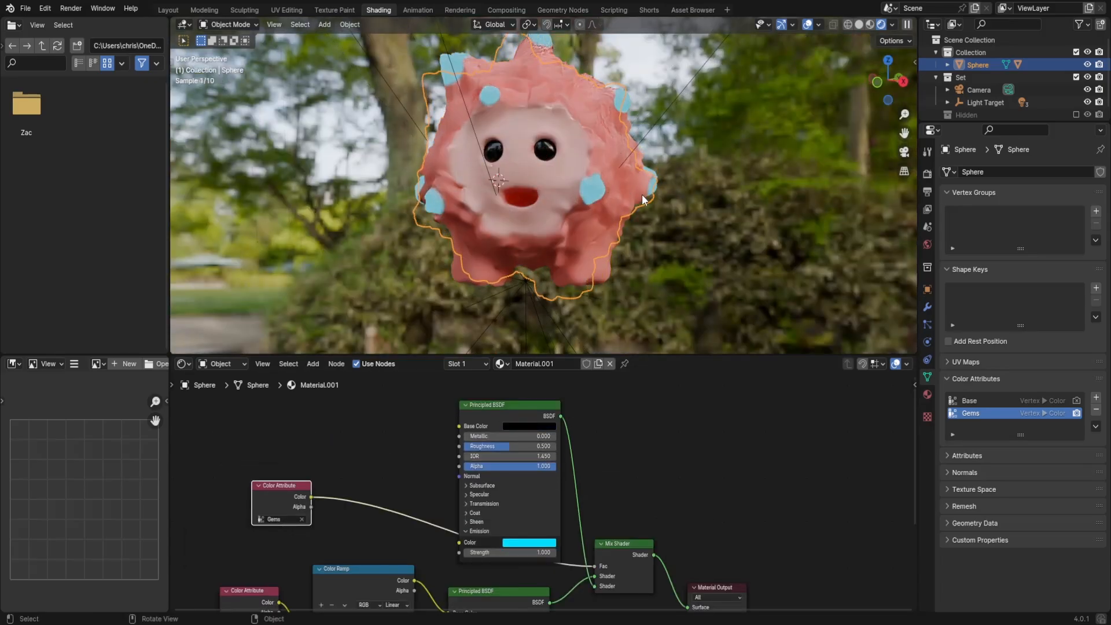
scroll(590, 256, up, 4)
scroll(590, 256, up, 2)
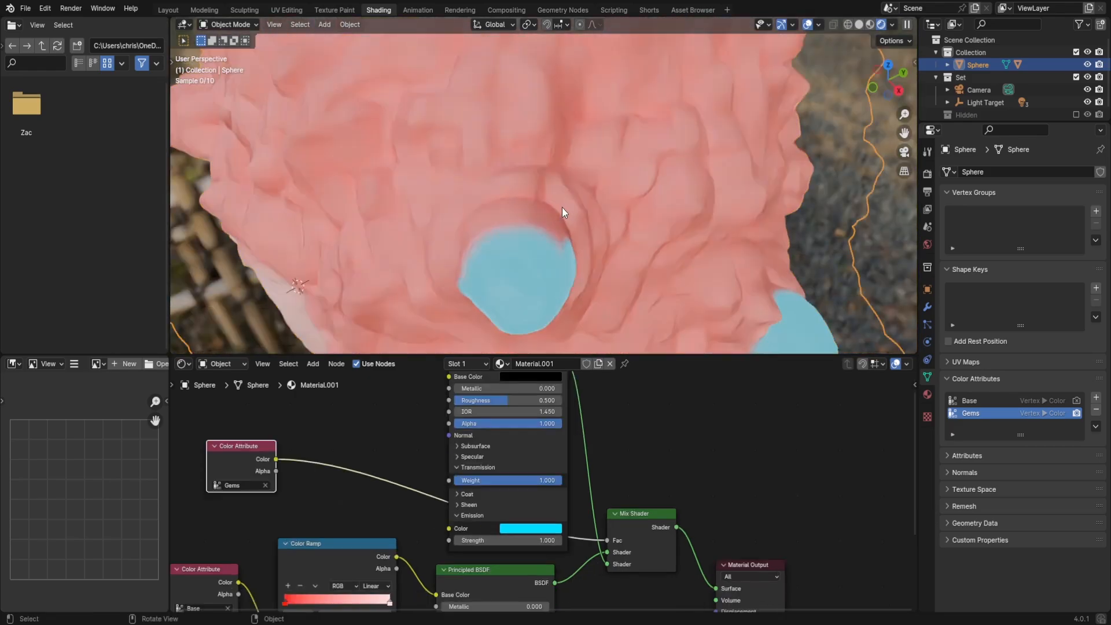
middle_drag(561, 207, 560, 182)
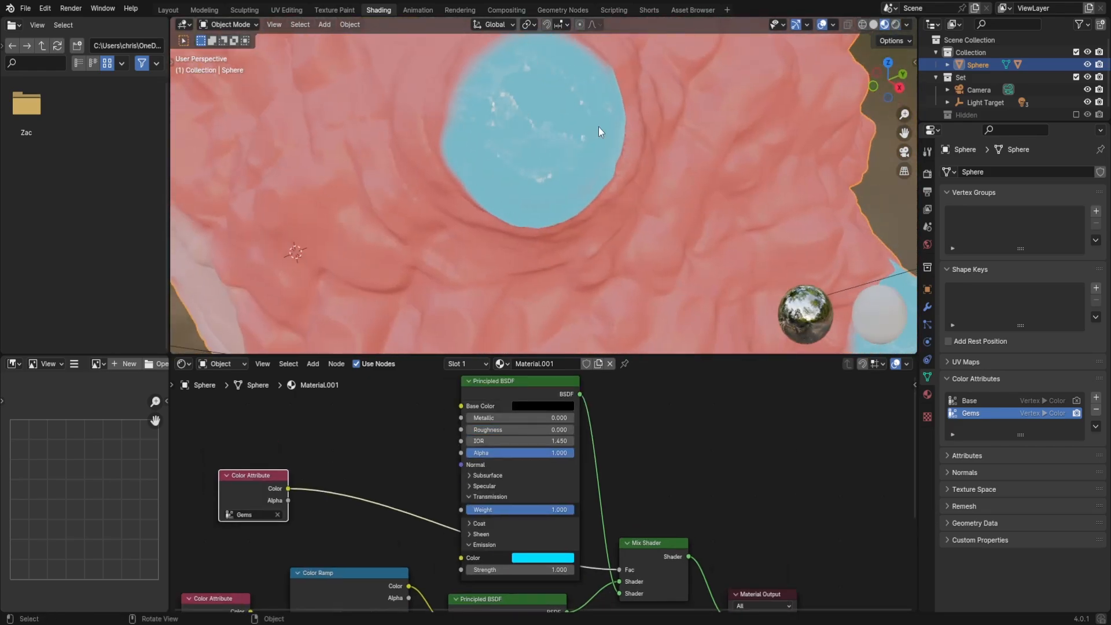
- Switch the creature to Sculpt Mode and activate the Paint brush for touching up a gem's edge
middle_drag(533, 121, 528, 173)
scroll(523, 211, up, 6)
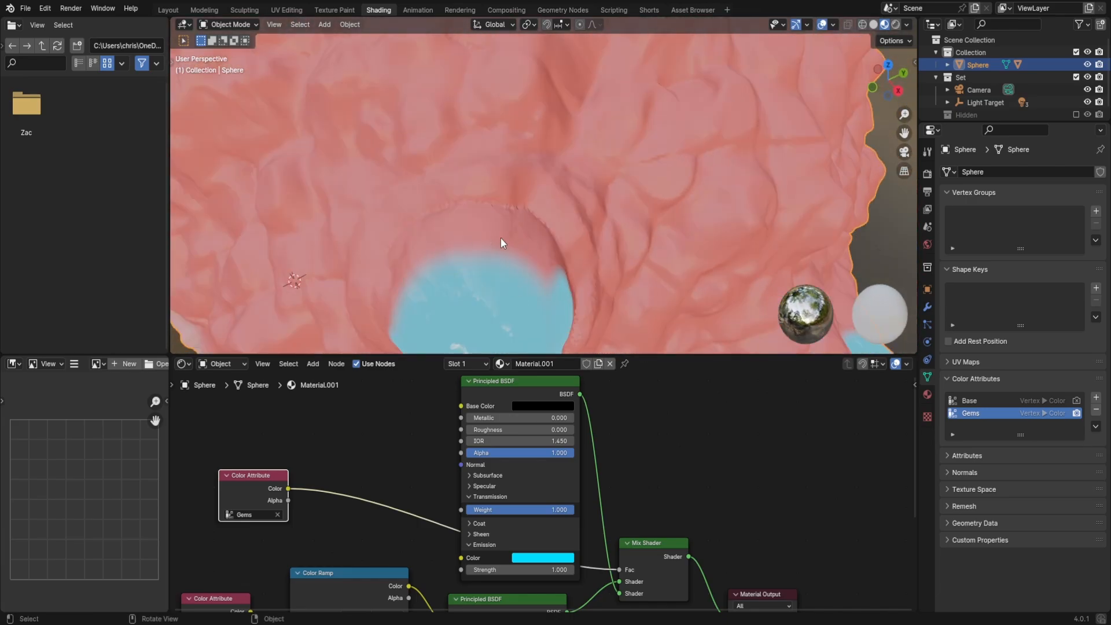
shift+middle_drag(516, 297, 561, 231)
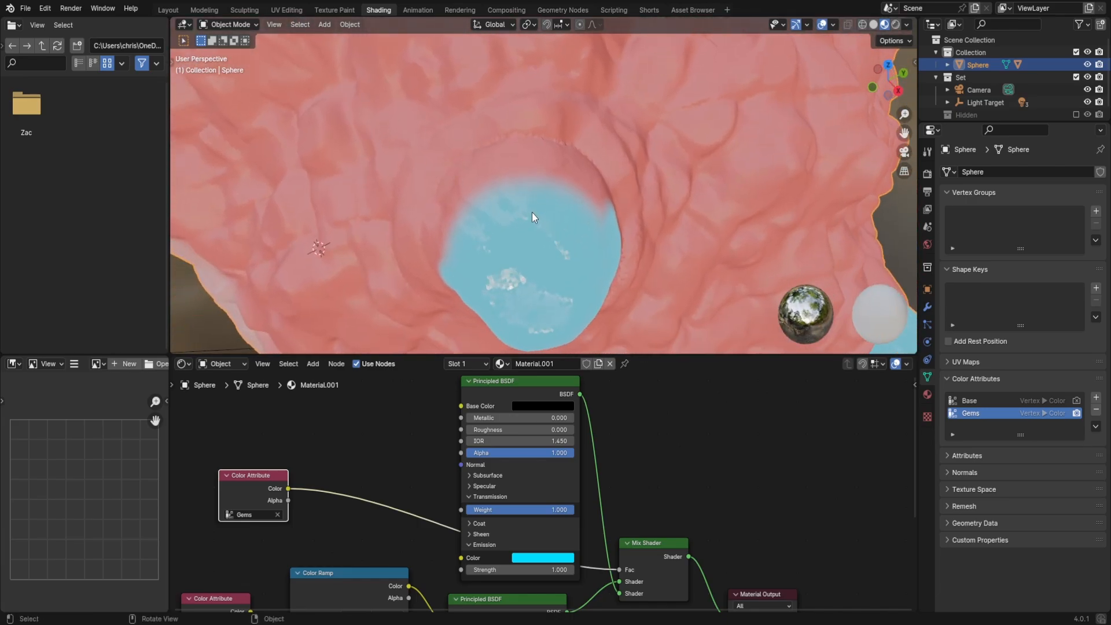
key(ctrl+Tab)
click(449, 168)
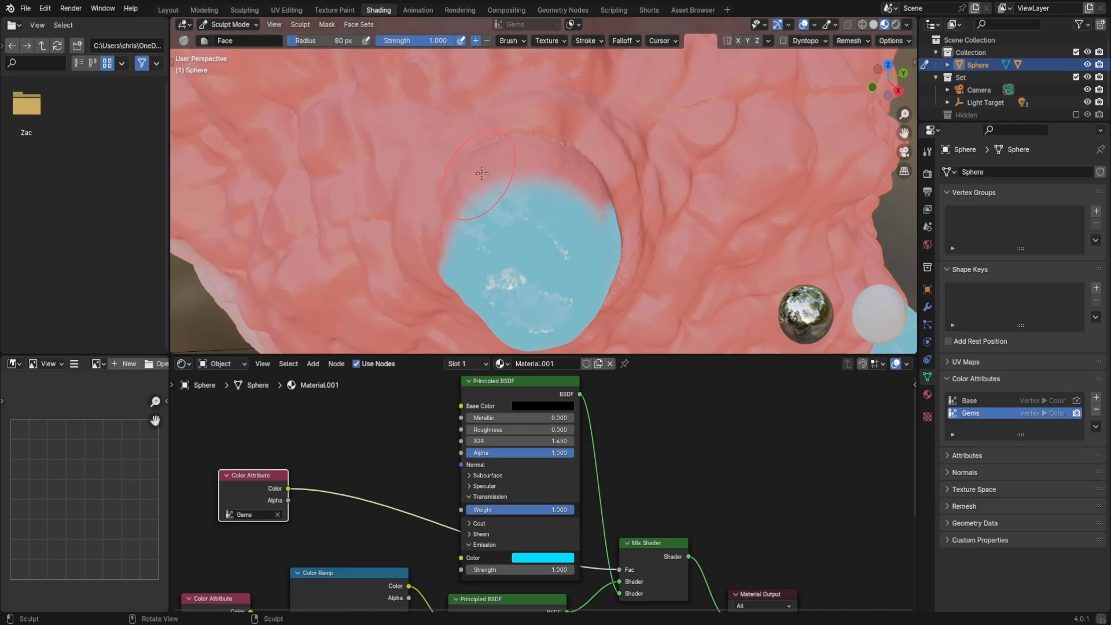
key(t)
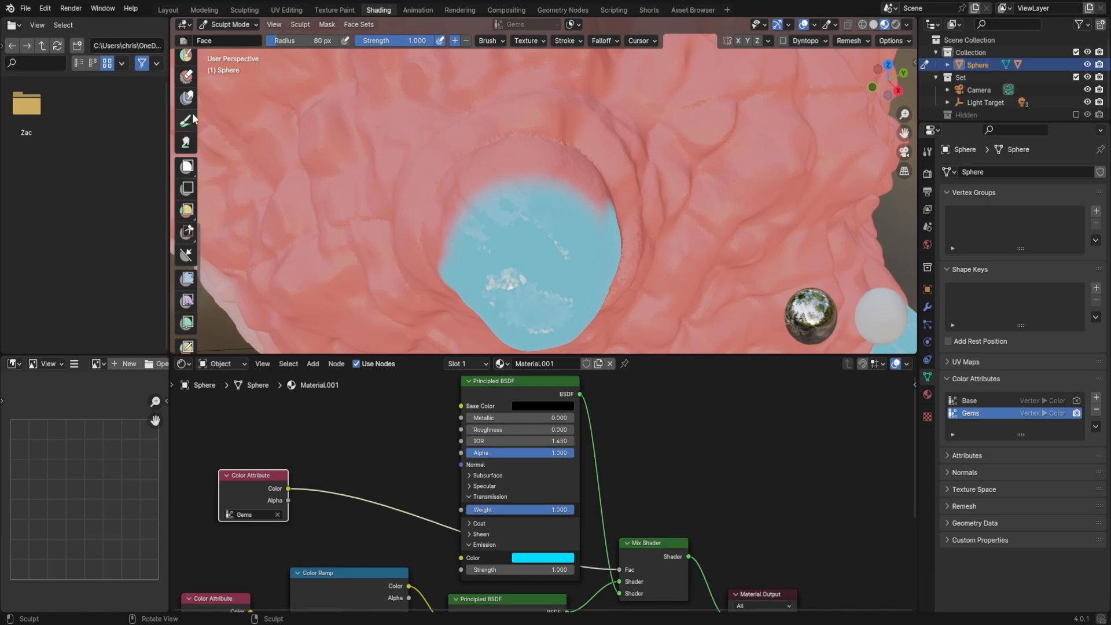
click(187, 120)
- Paint white around the gem's edge in the Gems attribute to extend its coverage, and return to Object Mode
drag(581, 194, 511, 176)
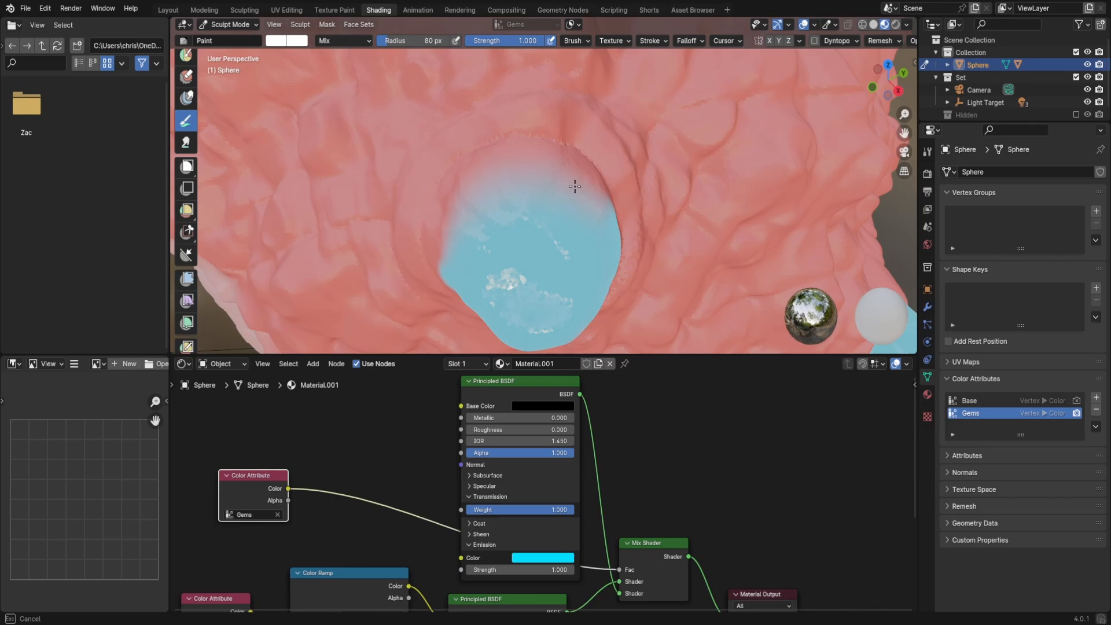
drag(575, 187, 588, 216)
mouse_move(588, 218)
middle_down()
mouse_move(466, 223)
mouse_move(498, 271)
middle_up()
mouse_move(499, 267)
mouse_down()
mouse_move(499, 258)
mouse_move(505, 273)
mouse_up()
scroll(505, 281, up, 2)
shift+middle_drag(517, 305, 530, 273)
mouse_move(473, 137)
mouse_down()
mouse_move(565, 89)
mouse_move(466, 102)
mouse_move(588, 82)
mouse_move(642, 107)
mouse_up()
middle_drag(530, 177, 384, 181)
drag(307, 108, 298, 99)
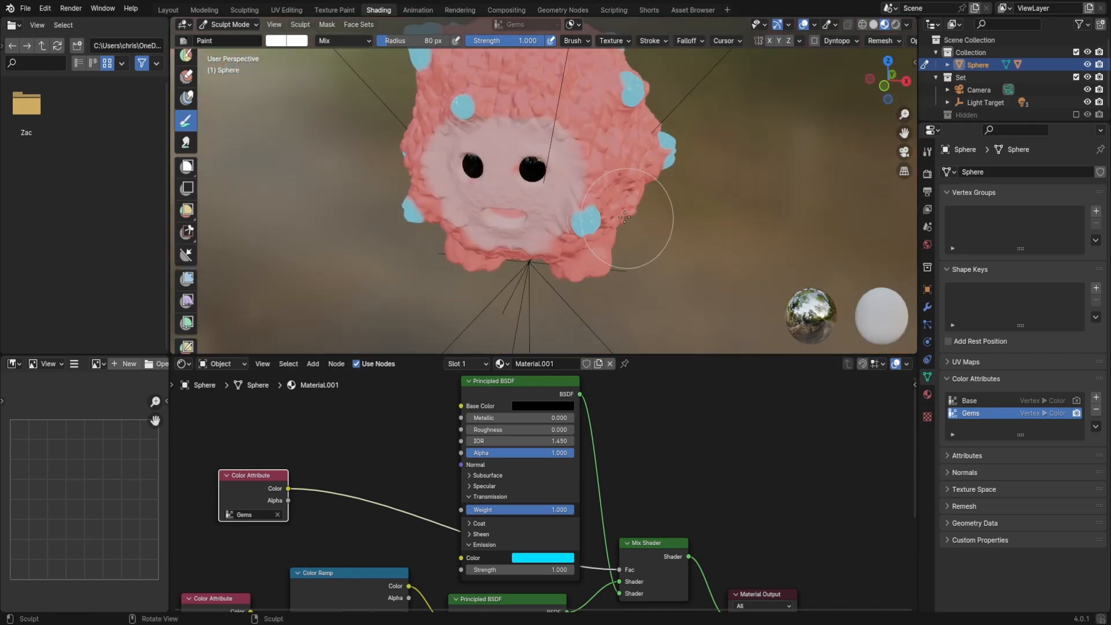
key(ctrl+Tab)
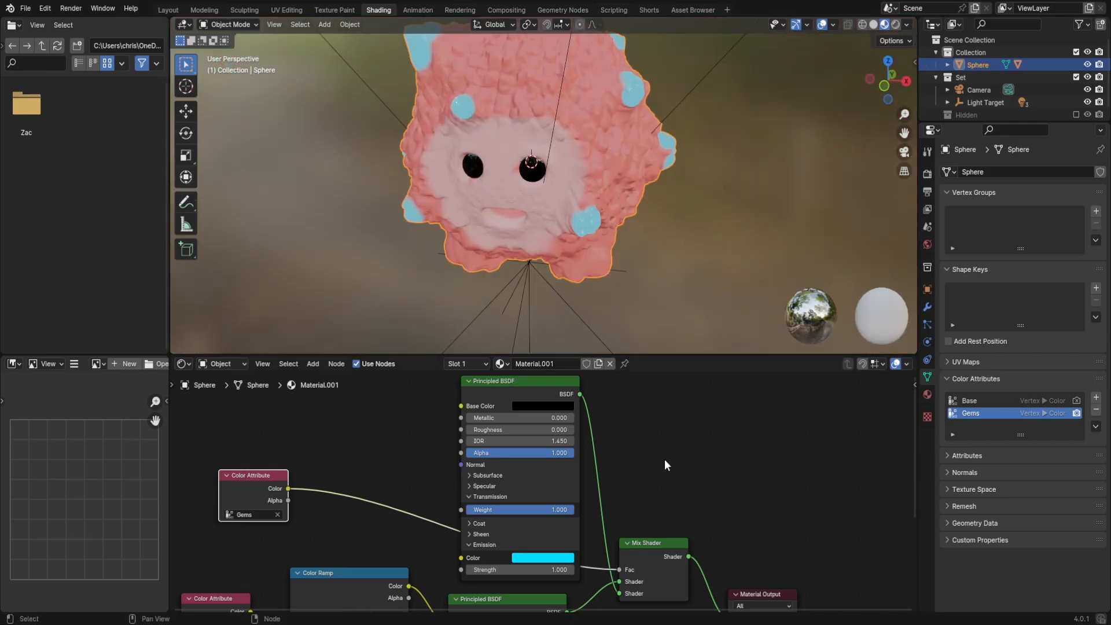
- Inspect the creature from several sides and display its transform values in the front view
mouse_move(648, 168)
middle_down()
mouse_move(658, 126)
mouse_move(710, 146)
mouse_move(681, 210)
mouse_move(502, 208)
mouse_move(727, 195)
mouse_move(664, 205)
middle_up()
key(KP_3)
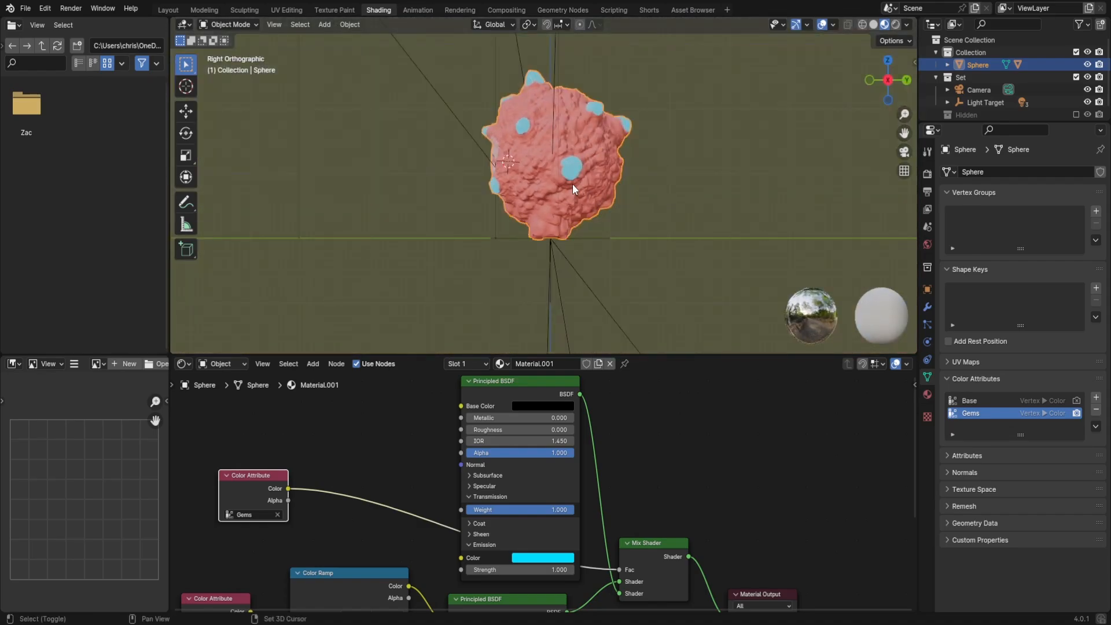
scroll(568, 189, down, 6)
scroll(569, 189, up, 9)
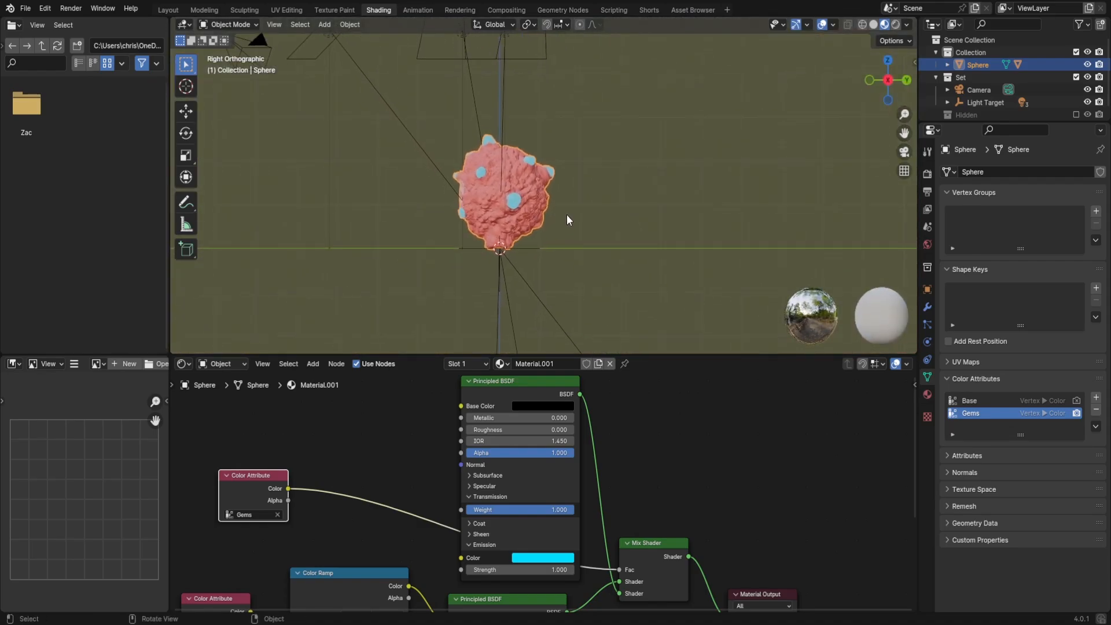
middle_drag(472, 294, 494, 280)
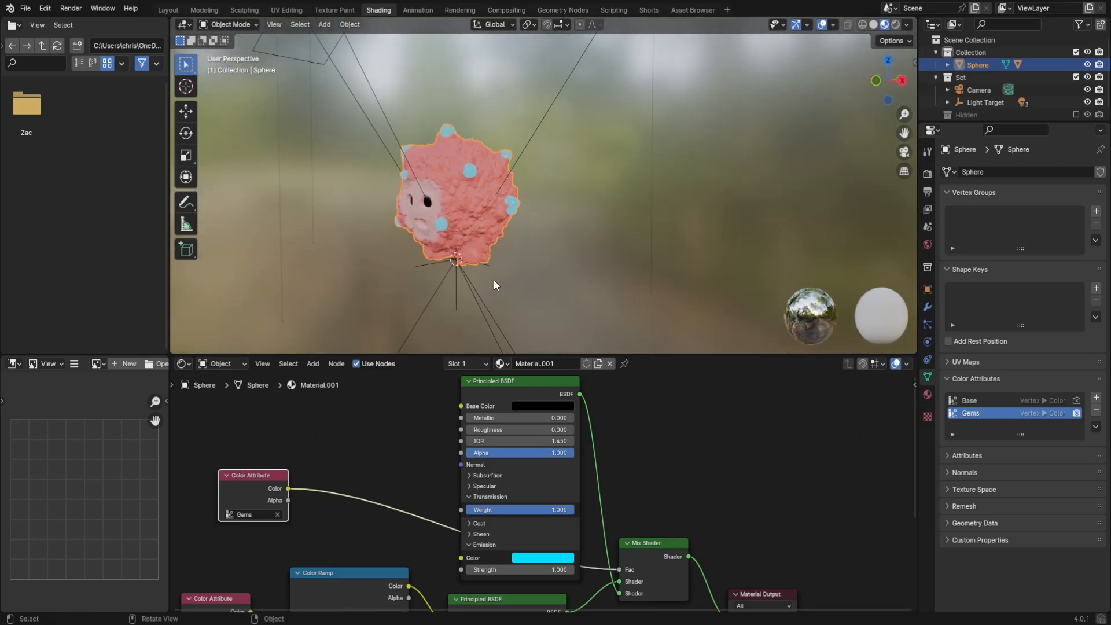
middle_drag(497, 203, 592, 183)
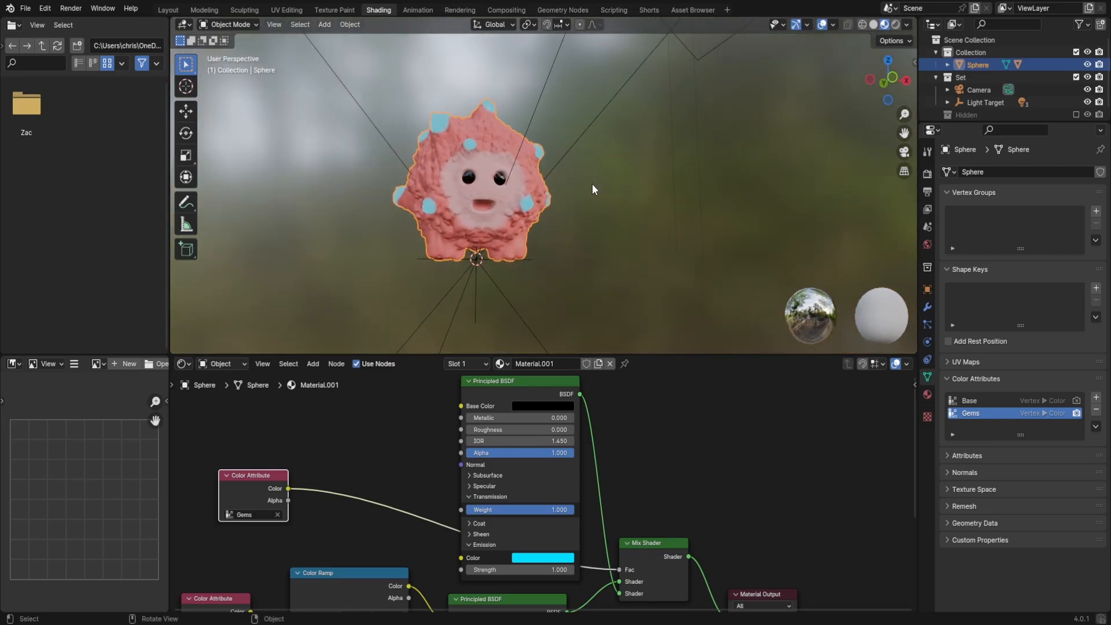
key(KP_1)
key(n)
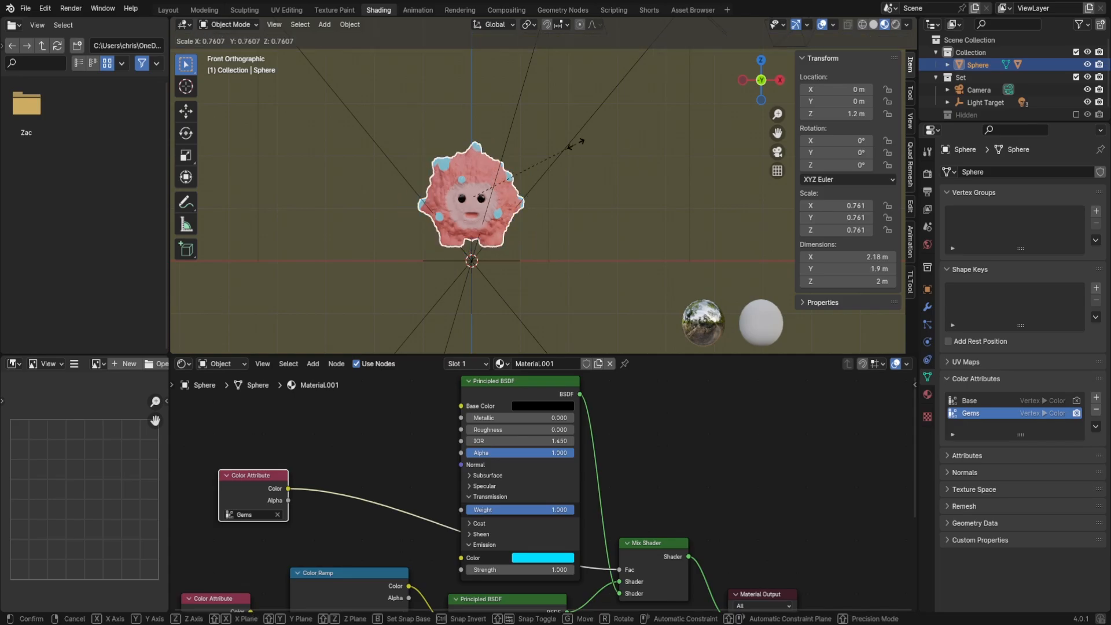
- Set the transform pivot point to the 3D Cursor and scale the creature uniformly to 0.2
click(527, 25)
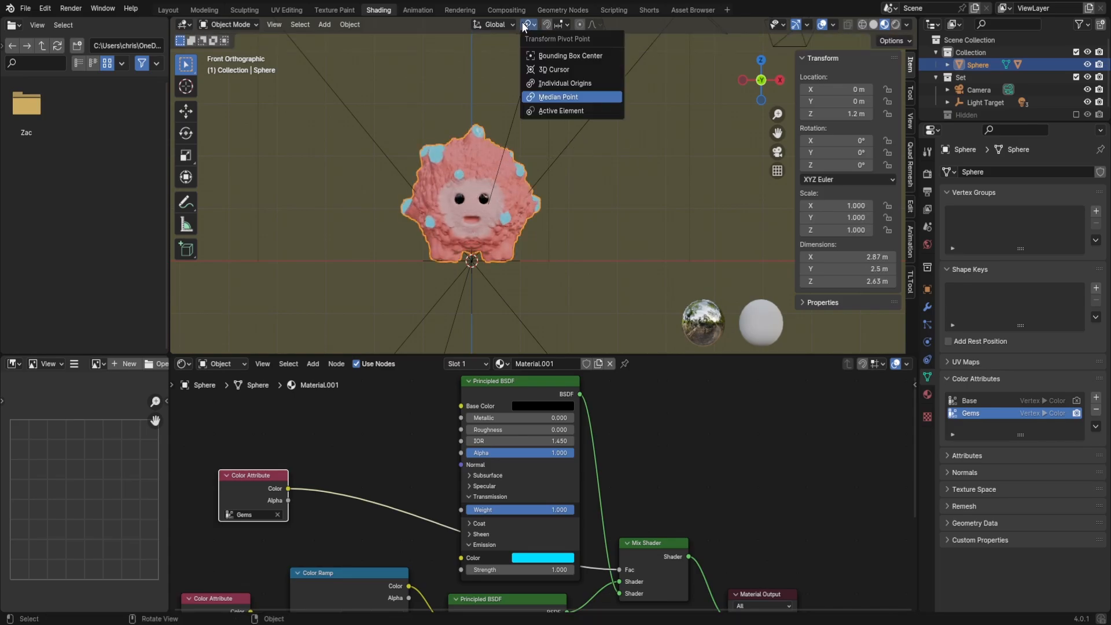
click(549, 69)
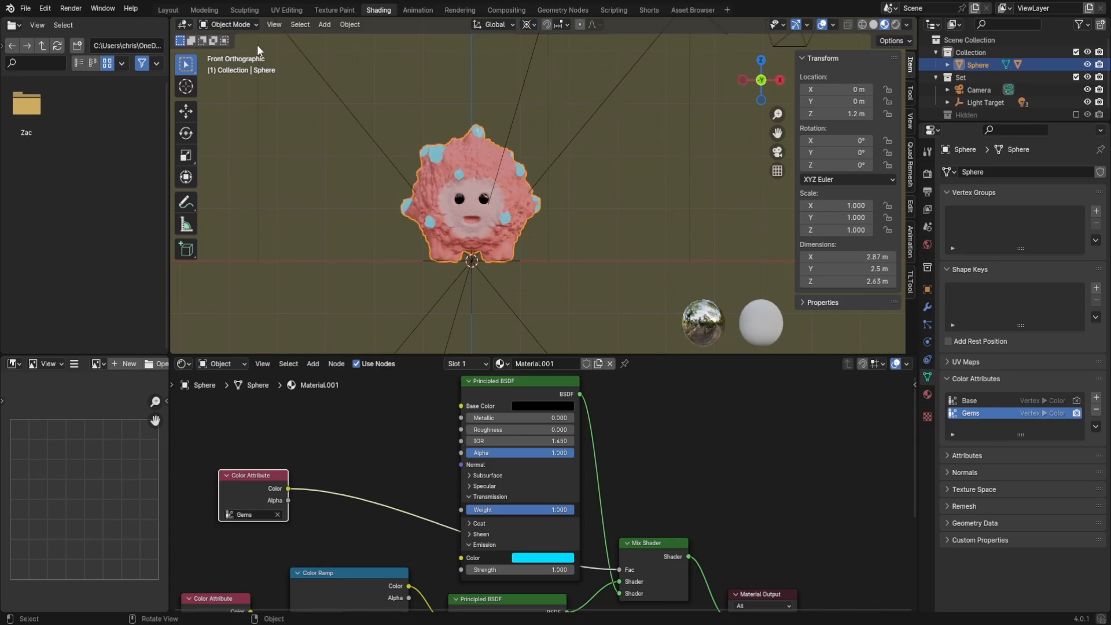
scroll(557, 294, up, 2)
shift+middle_drag(558, 294, 590, 290)
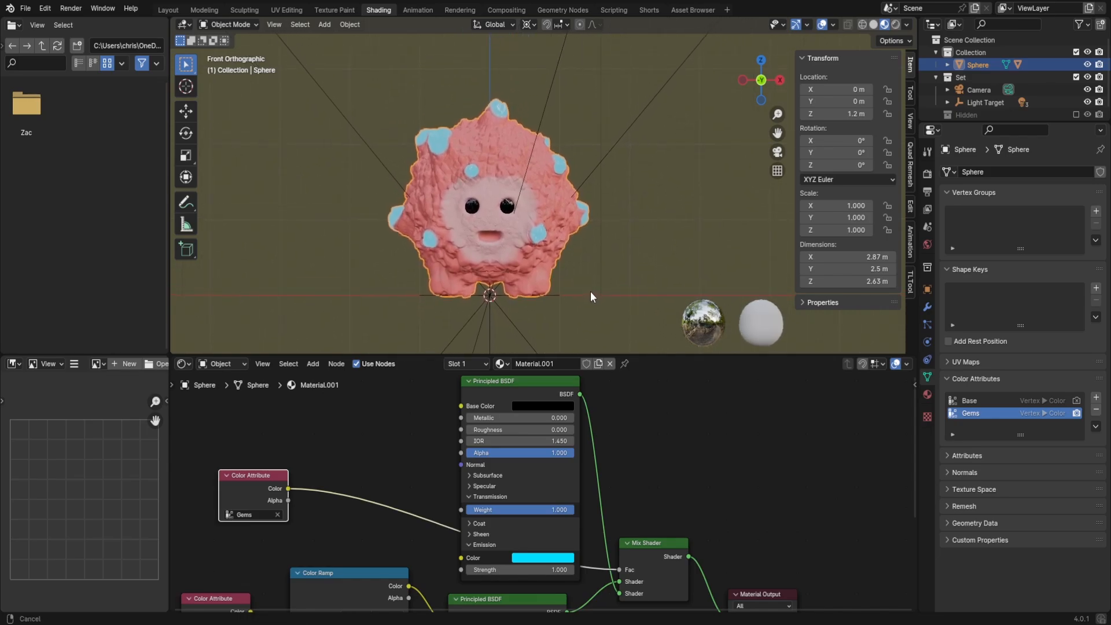
key(s)
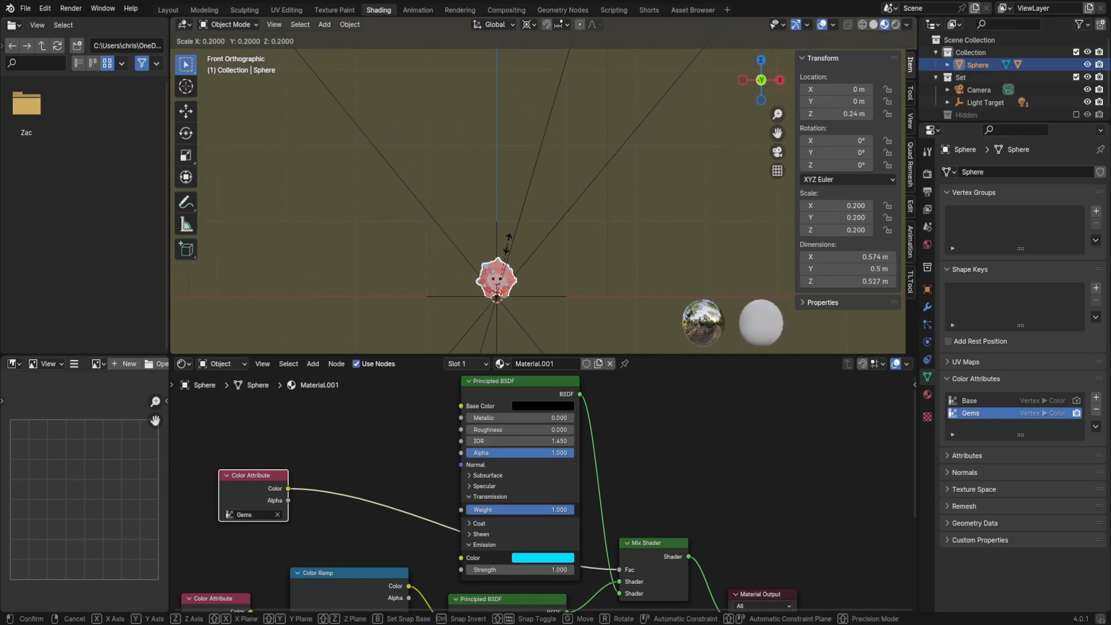
click(509, 246)
- Apply the creature's scale so its resized dimensions become the base transform
scroll(522, 301, up, 3)
shift+middle_drag(522, 301, 529, 142)
scroll(440, 267, up, 4)
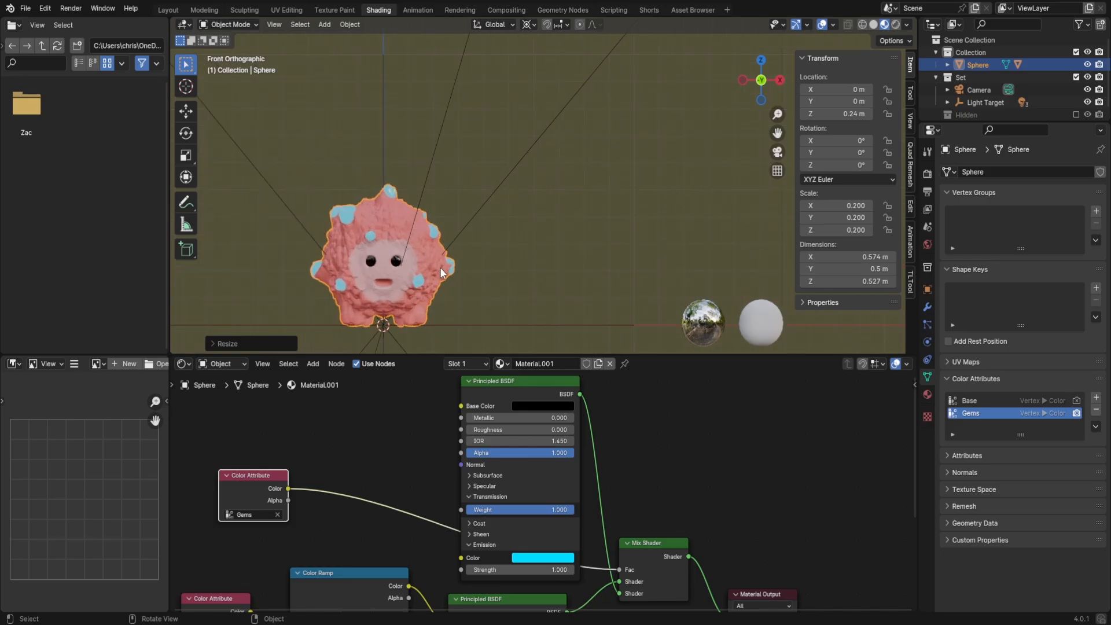
shift+middle_drag(440, 266, 560, 156)
scroll(560, 157, up, 5)
key(ctrl+a)
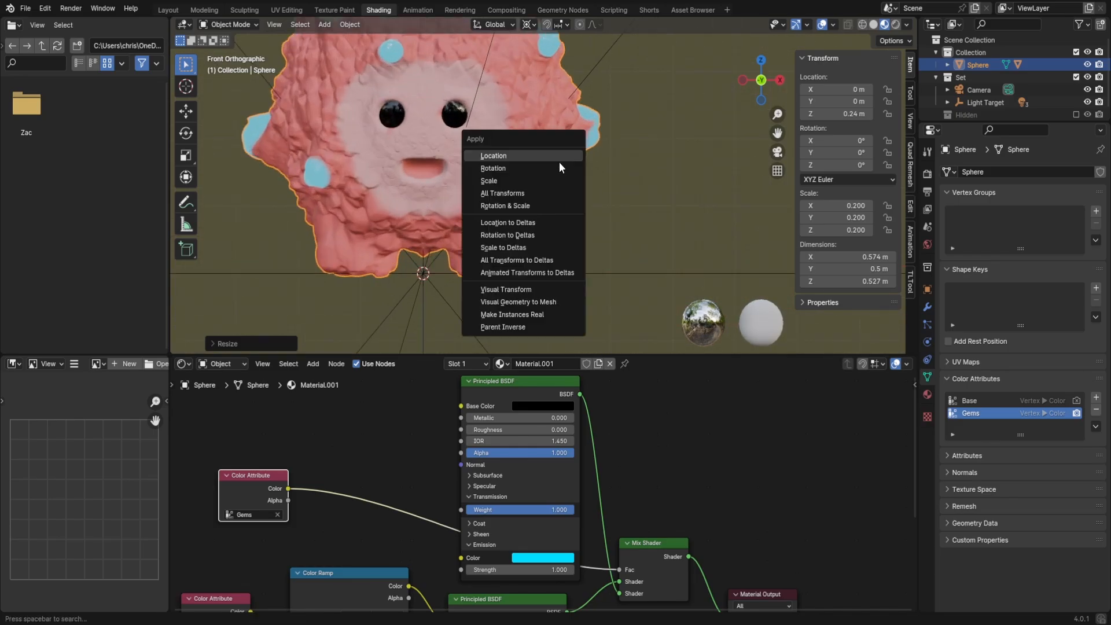
click(545, 180)
scroll(555, 191, up, 2)
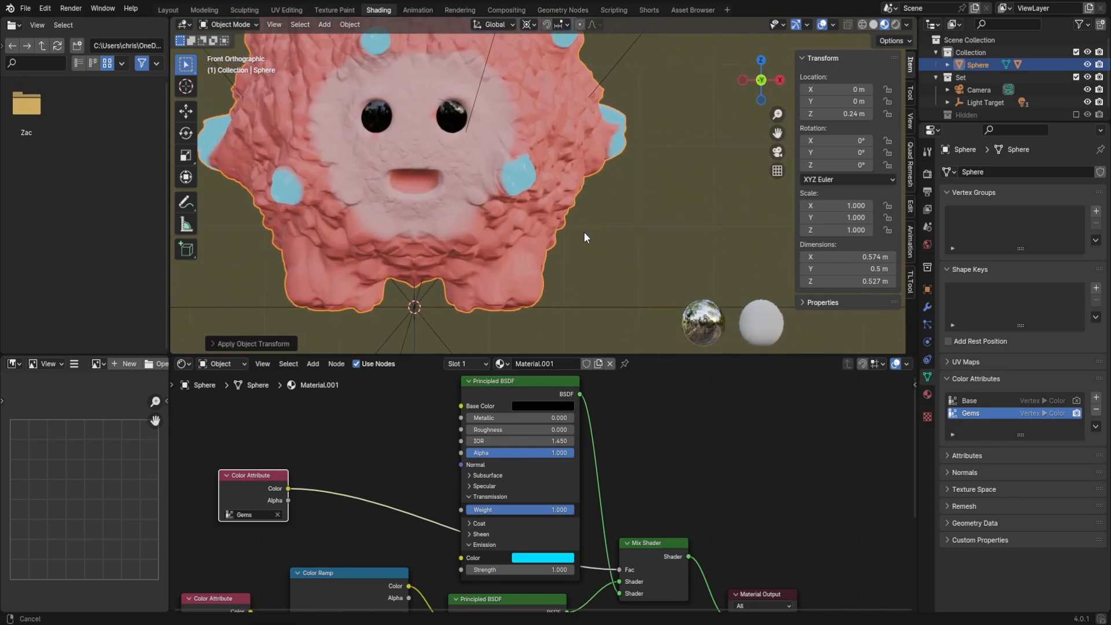
- Add a plane mesh beneath the creature as the base of a backdrop
middle_drag(585, 231, 570, 197)
scroll(501, 239, down, 4)
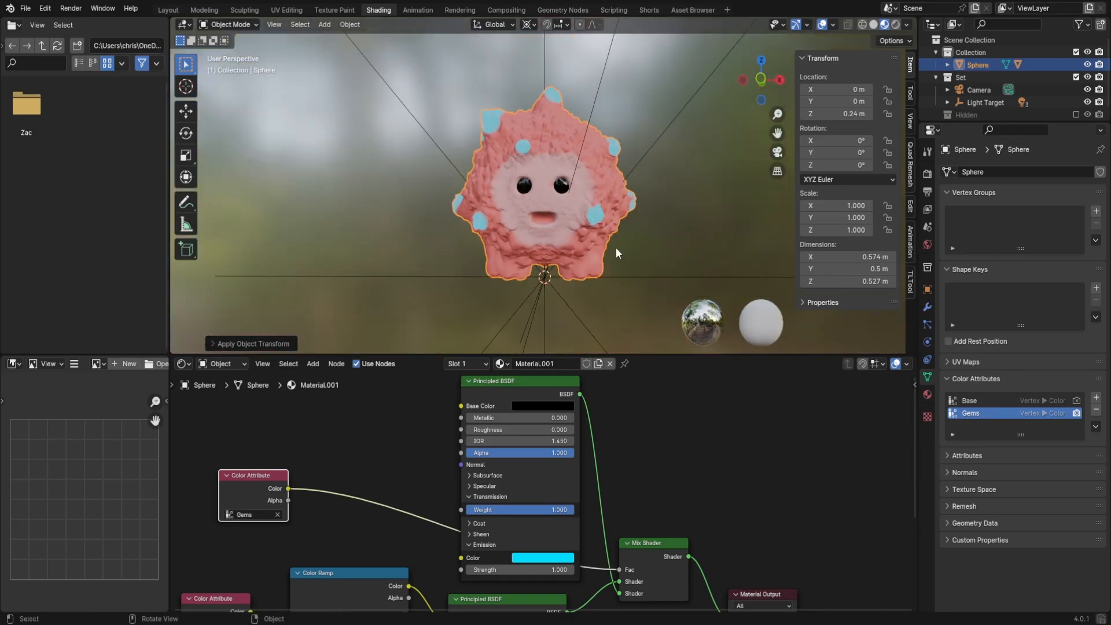
middle_drag(616, 252, 555, 251)
key(shift+a)
mouse_move(543, 267)
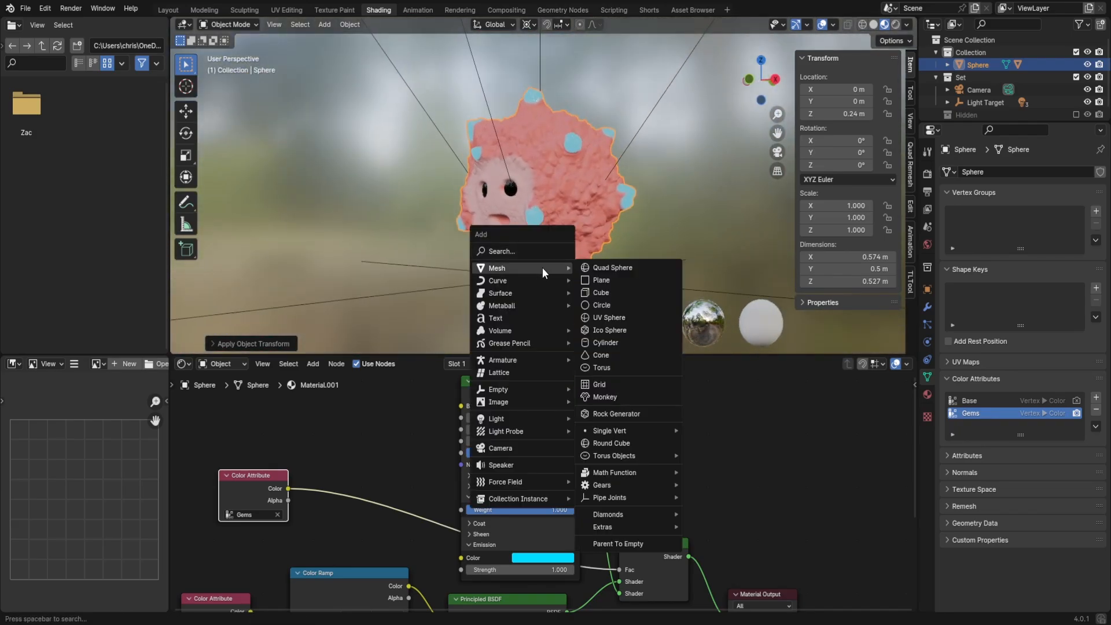
click(626, 279)
- Extrude the plane's edge behind the creature 2 m upward along Z in Edit Mode
middle_drag(616, 266, 643, 194)
key(Tab)
key(2)
click(631, 168)
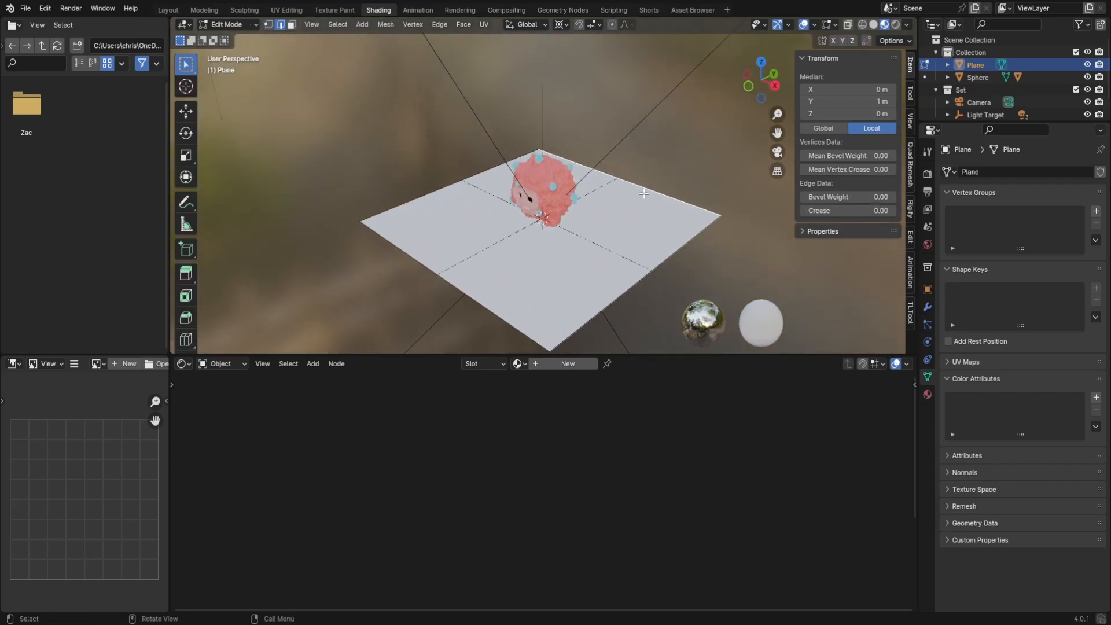
text(ez2)
key(Return)
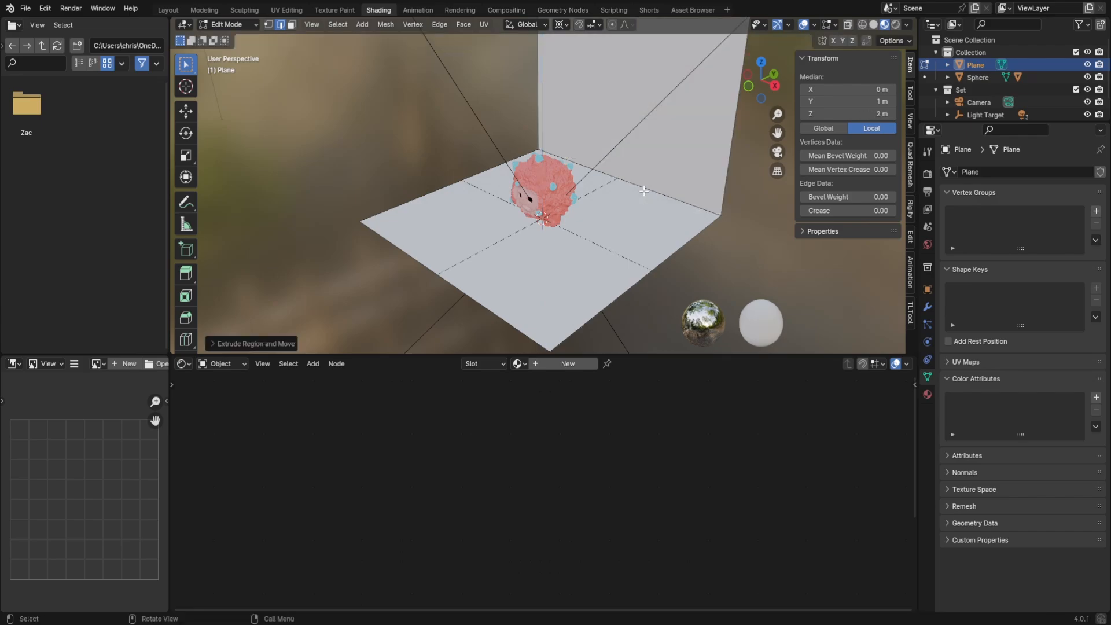
- Bevel the crease between the backdrop's floor and wall with 5 segments and return to Object Mode
scroll(643, 190, down, 2)
shift+middle_drag(625, 173, 604, 273)
middle_drag(605, 273, 632, 266)
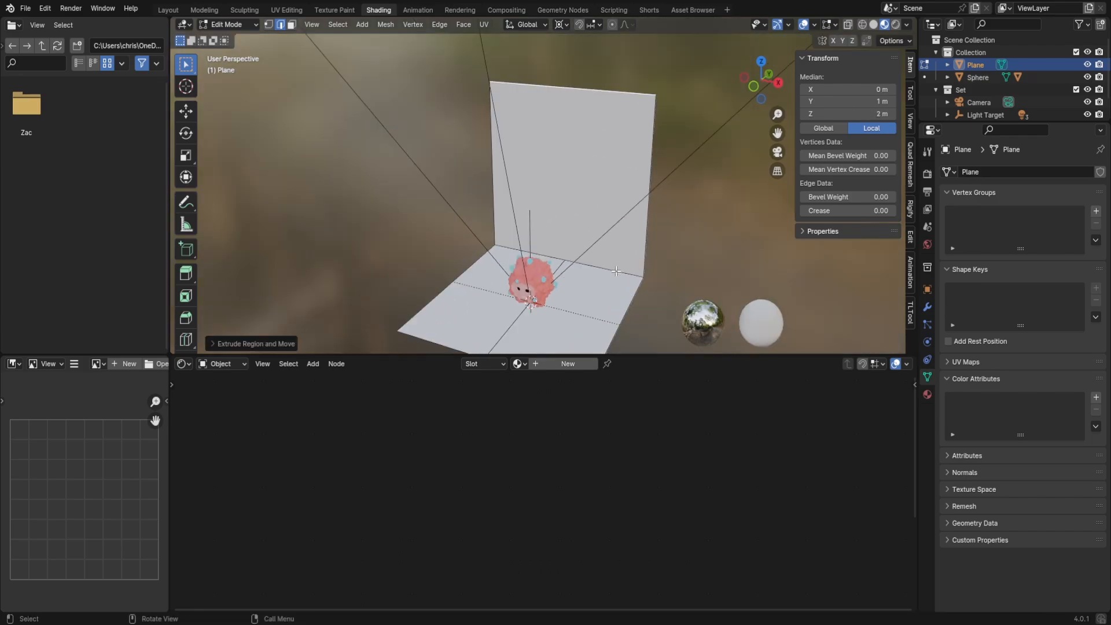
click(616, 271)
right_click(651, 279)
key(Escape)
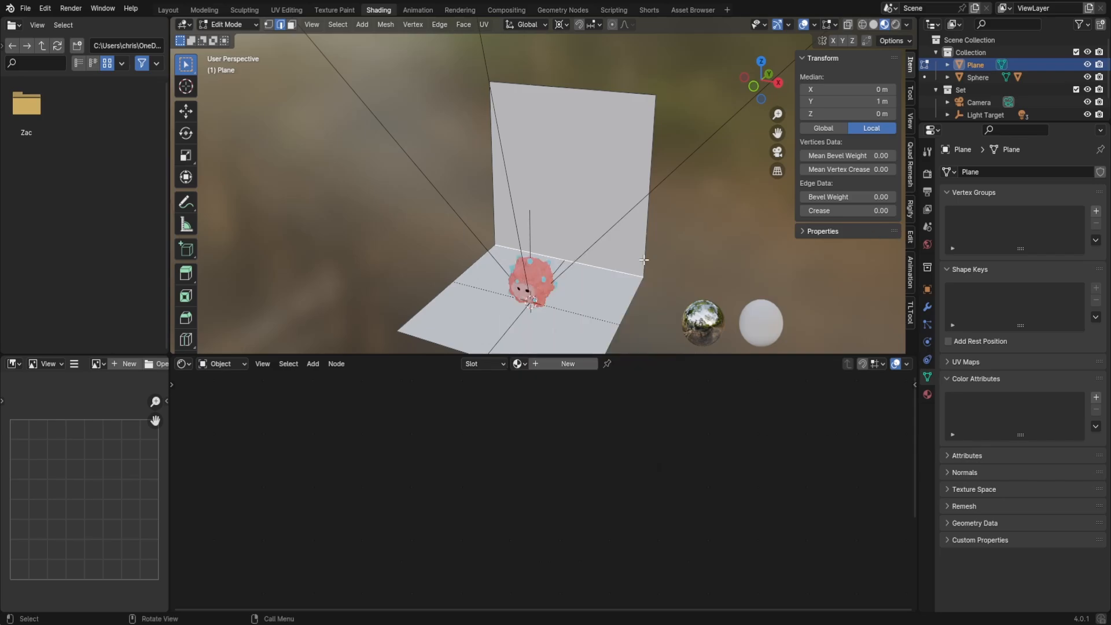
key(ctrl+b)
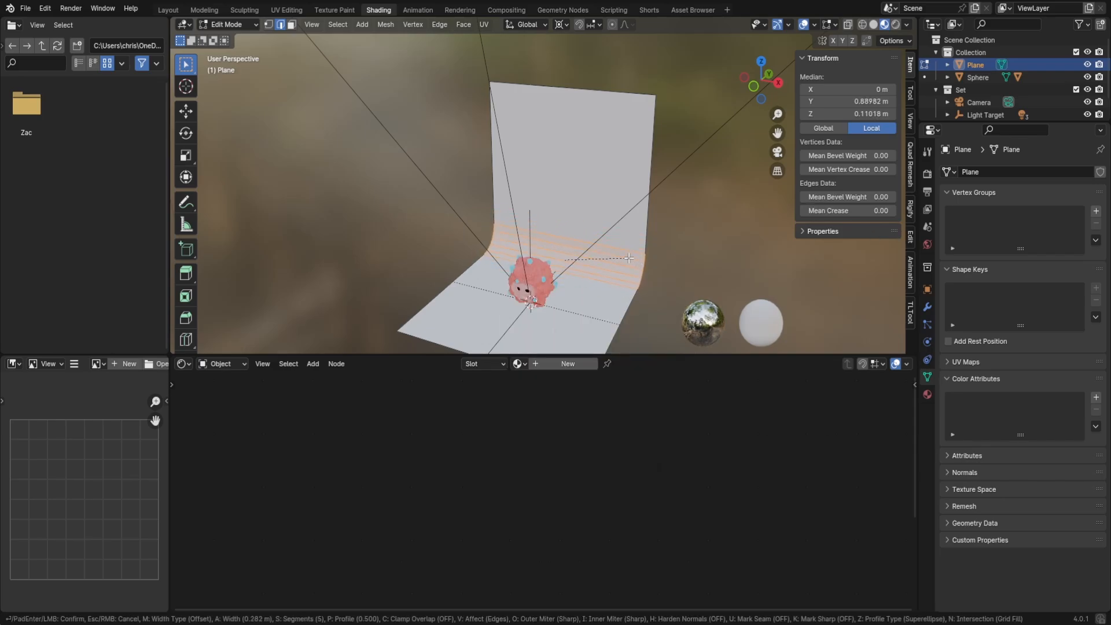
click(636, 261)
key(Tab)
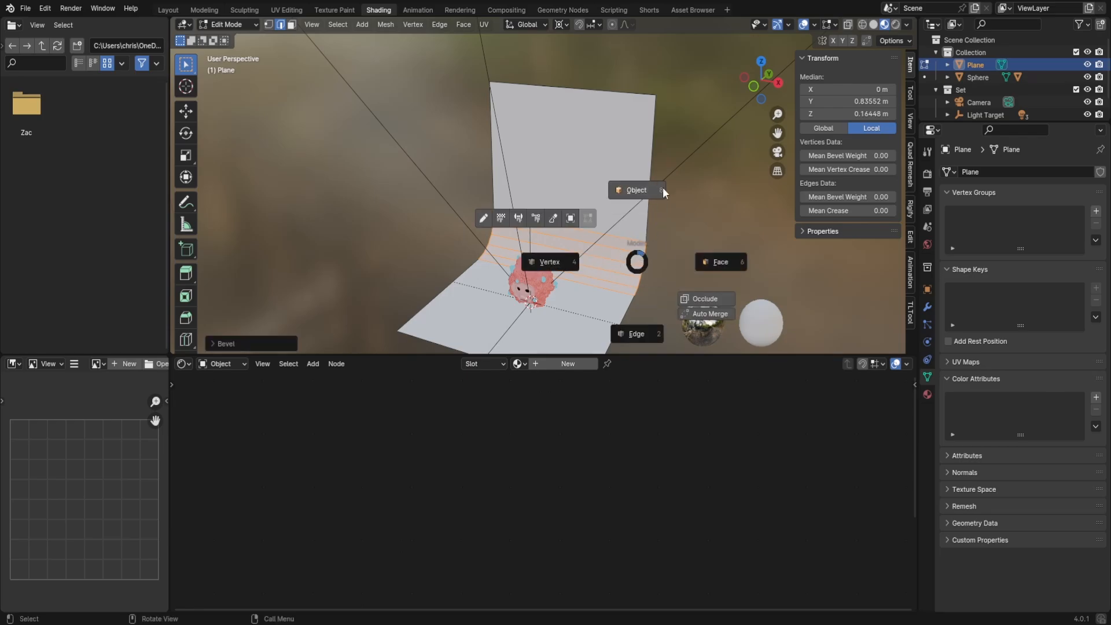
click(663, 192)
- Switch to the Layout workspace and shade the backdrop smooth in the front view
key(KP_0)
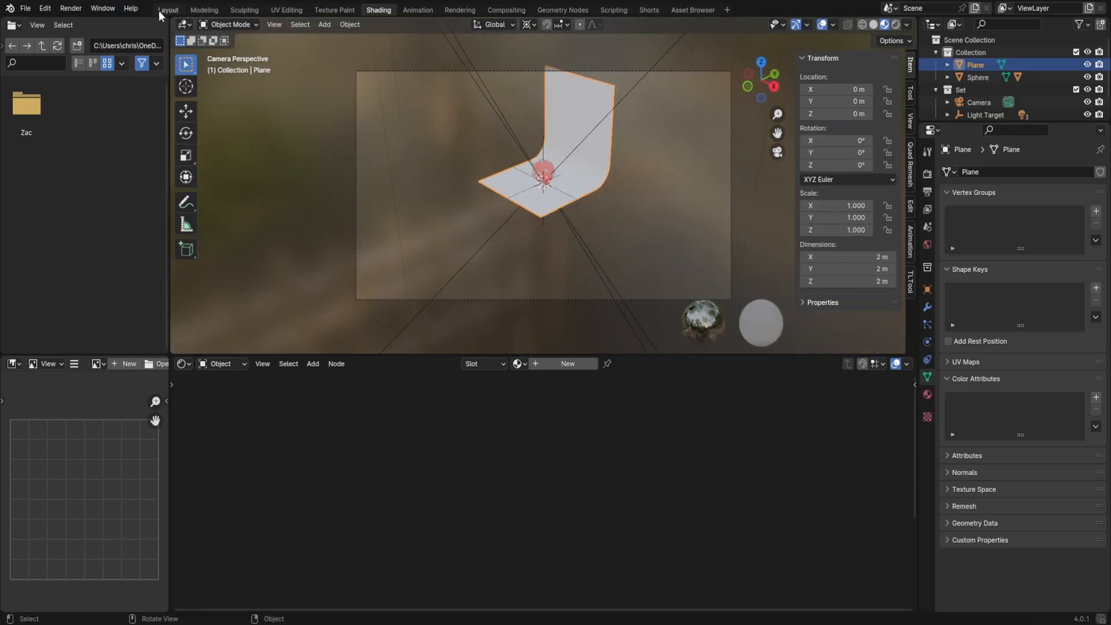
click(159, 10)
scroll(388, 361, up, 3)
key(KP_0)
key(KP_1)
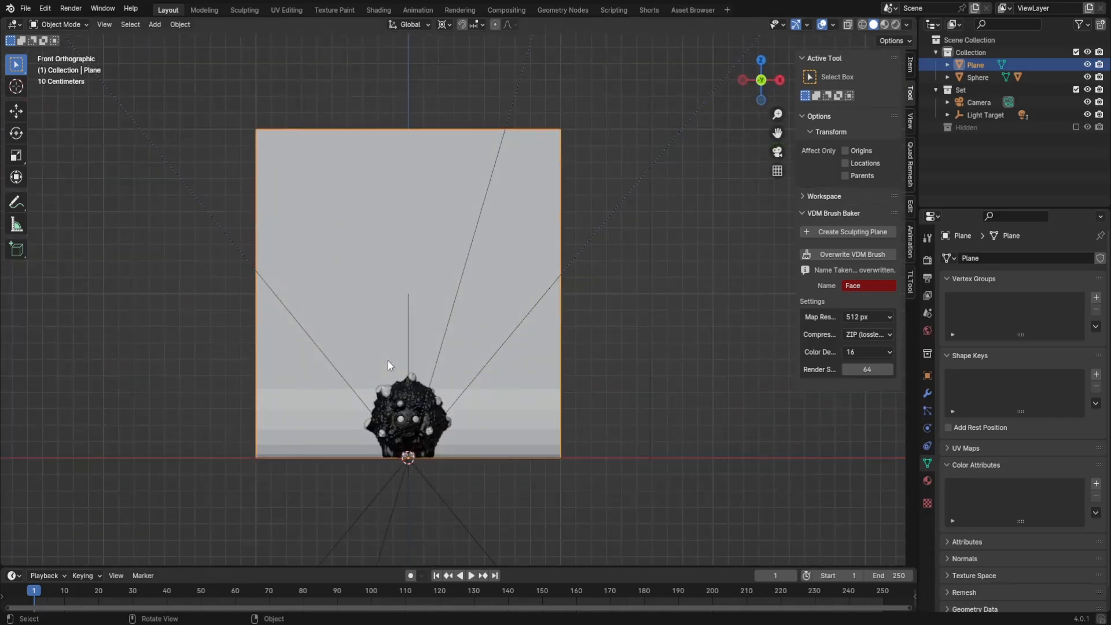
right_click(380, 363)
click(380, 364)
- Frame the creature and backdrop in the front view and align the active camera to that view
scroll(497, 415, up, 1)
mouse_move(497, 415)
shift+middle_down()
mouse_move(570, 326)
mouse_move(595, 339)
mouse_move(588, 367)
mouse_move(557, 380)
shift+middle_up()
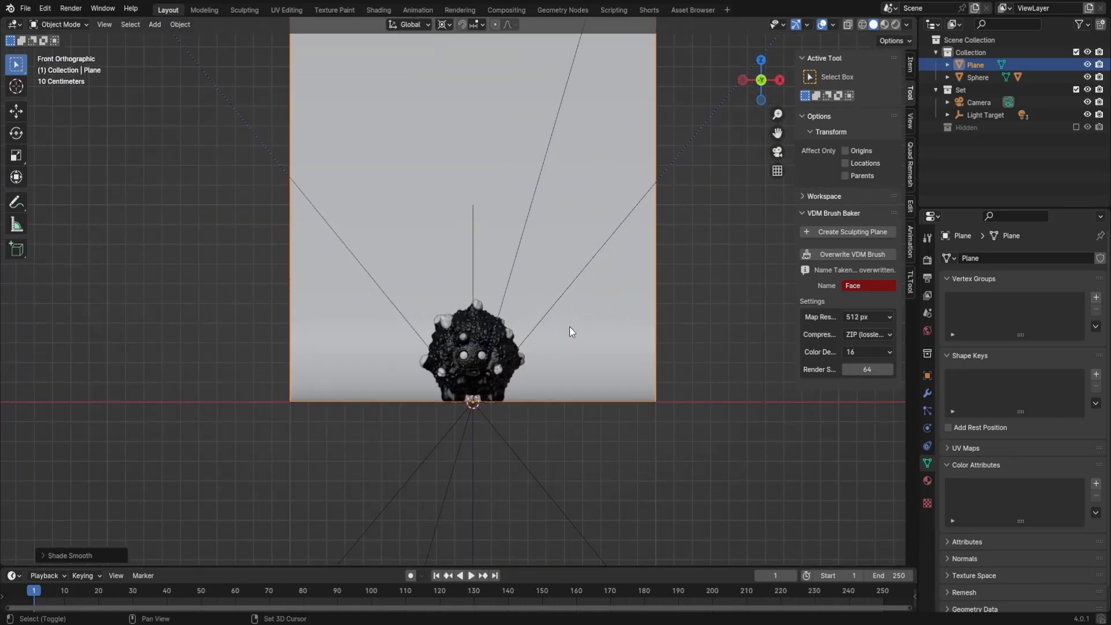
scroll(585, 325, up, 2)
scroll(579, 395, up, 1)
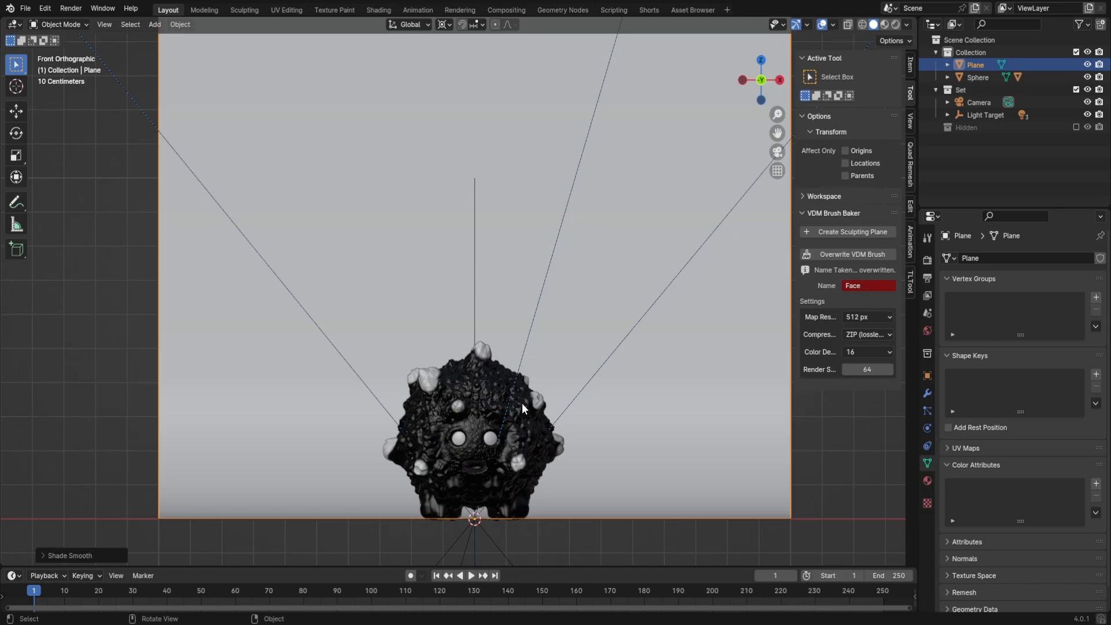
click(105, 24)
click(105, 23)
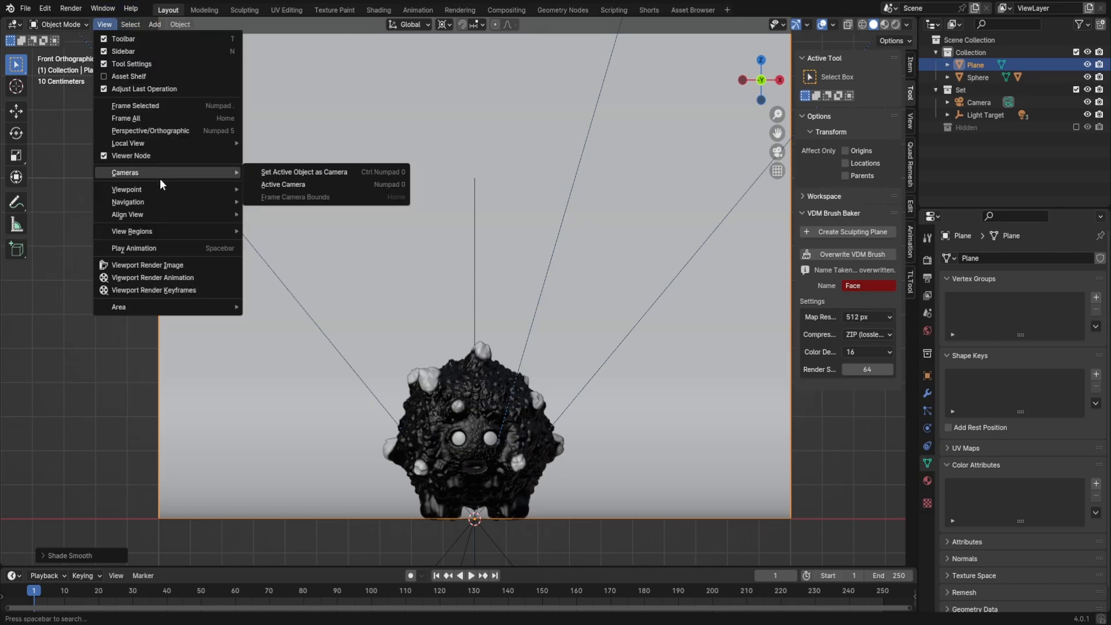
mouse_move(163, 214)
mouse_move(309, 214)
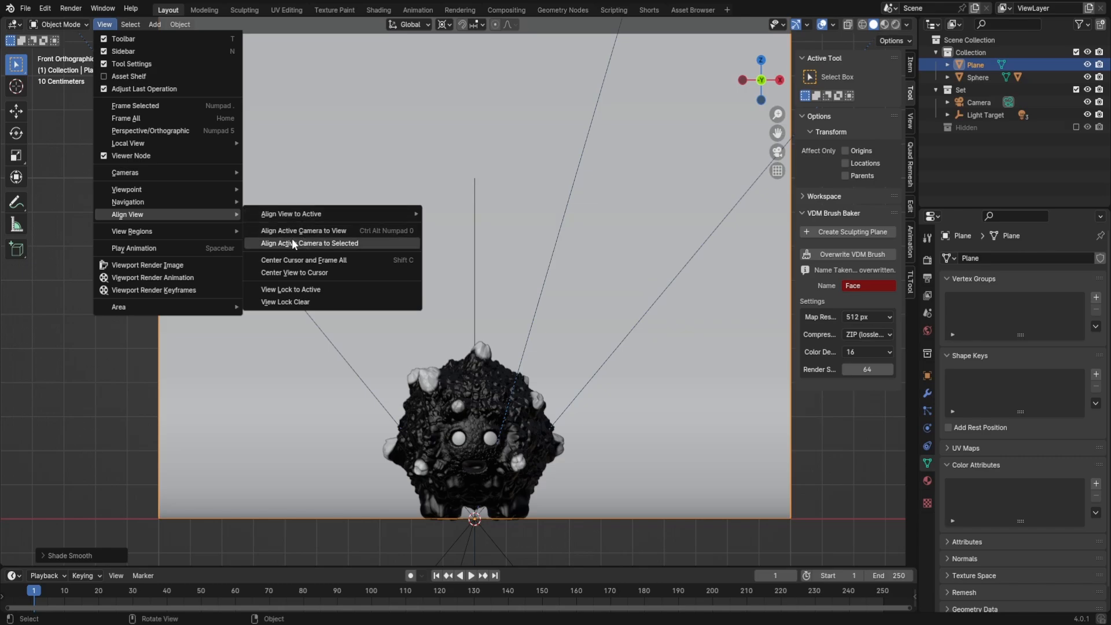
click(327, 230)
- Select the camera and set its X location to 0 m
scroll(532, 220, down, 1)
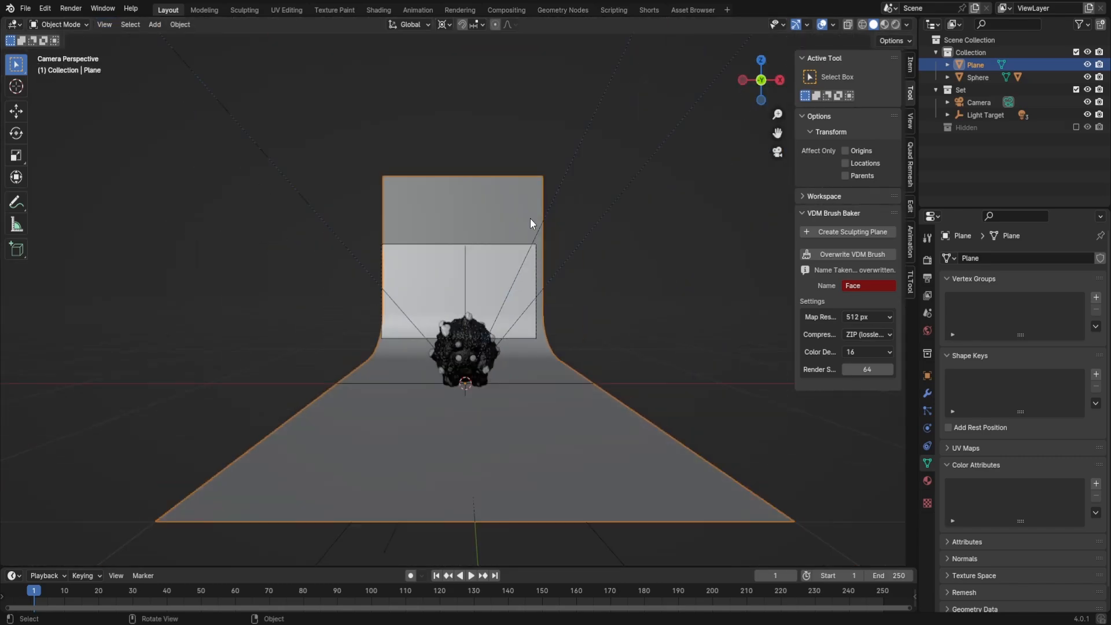
middle_click(532, 221)
scroll(535, 231, down, 2)
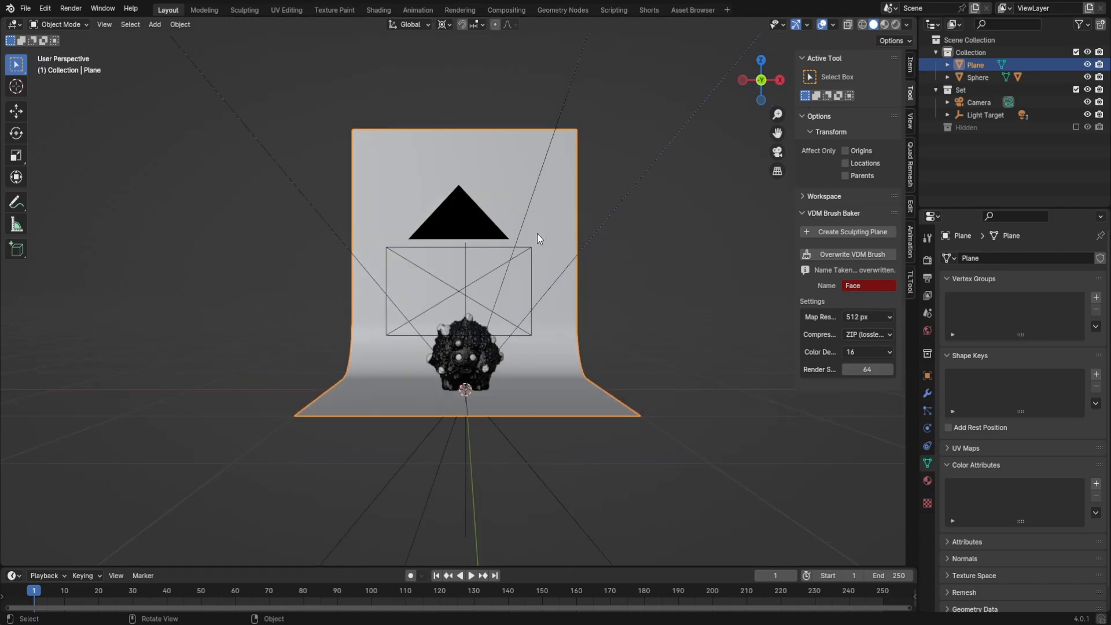
scroll(537, 233, up, 2)
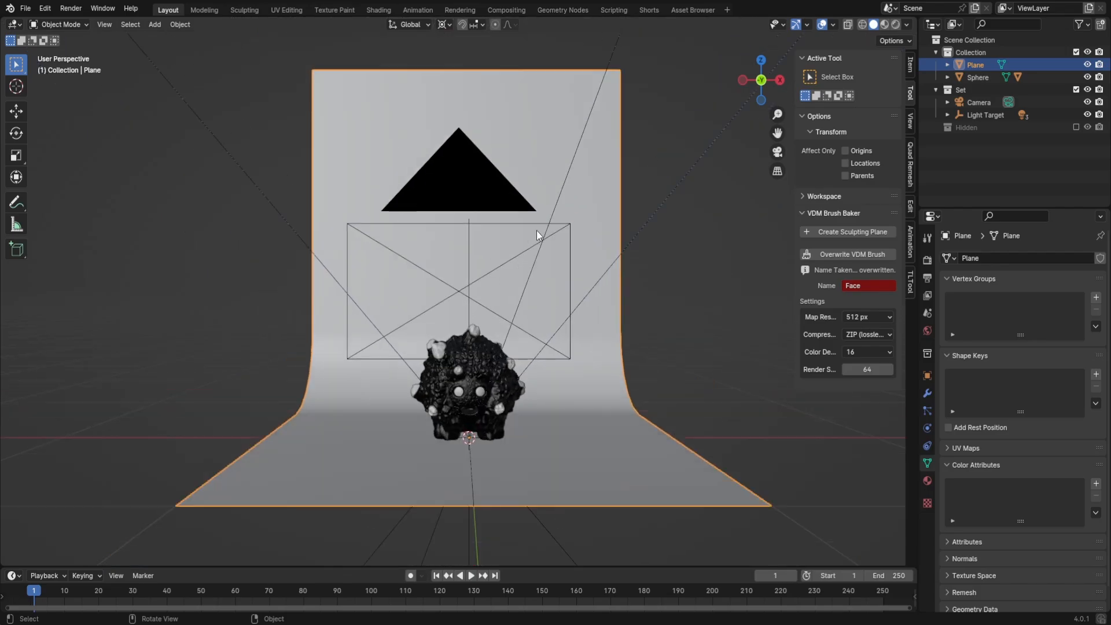
click(537, 230)
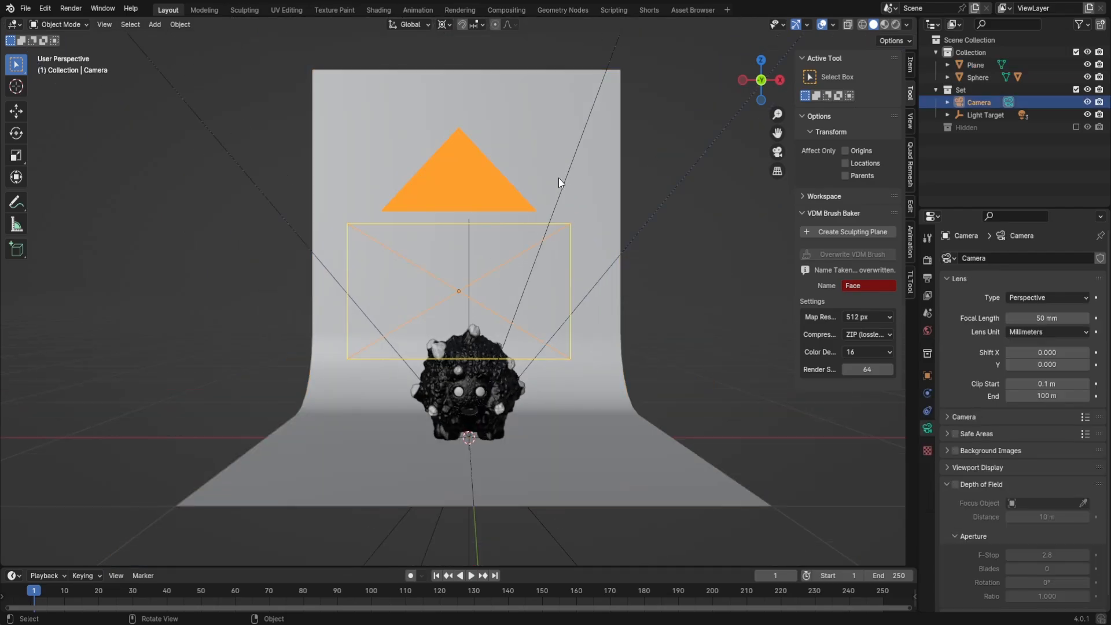
click(910, 65)
click(821, 91)
text(0)
key(Return)
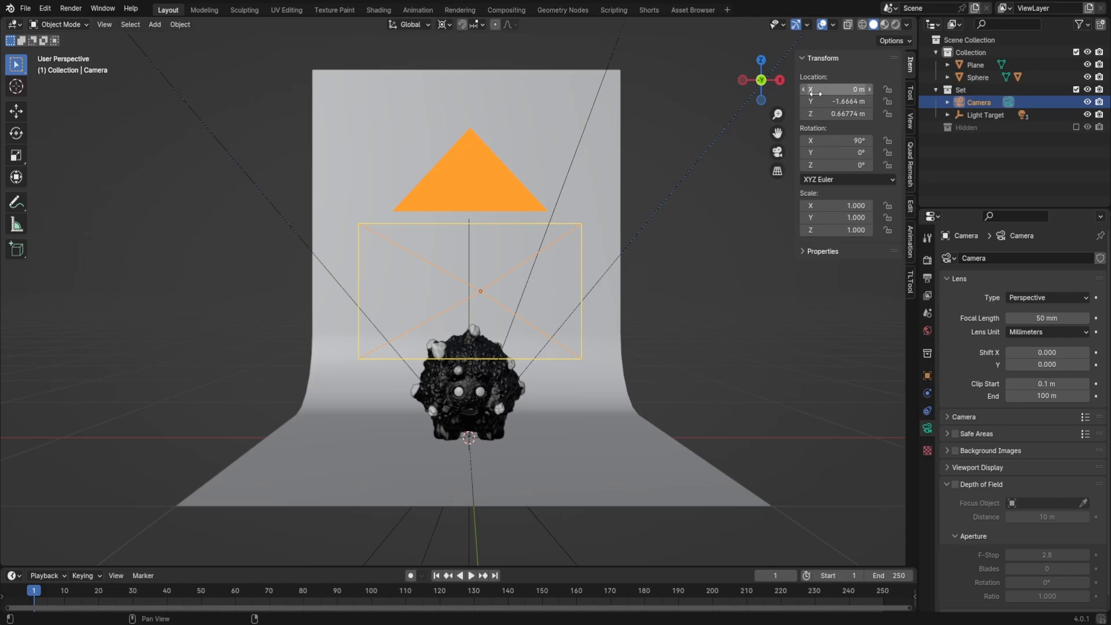
- Lower the camera to about 0.258 m in Z, set its Y location to -2.5 m, and look through it
middle_drag(592, 260, 461, 324)
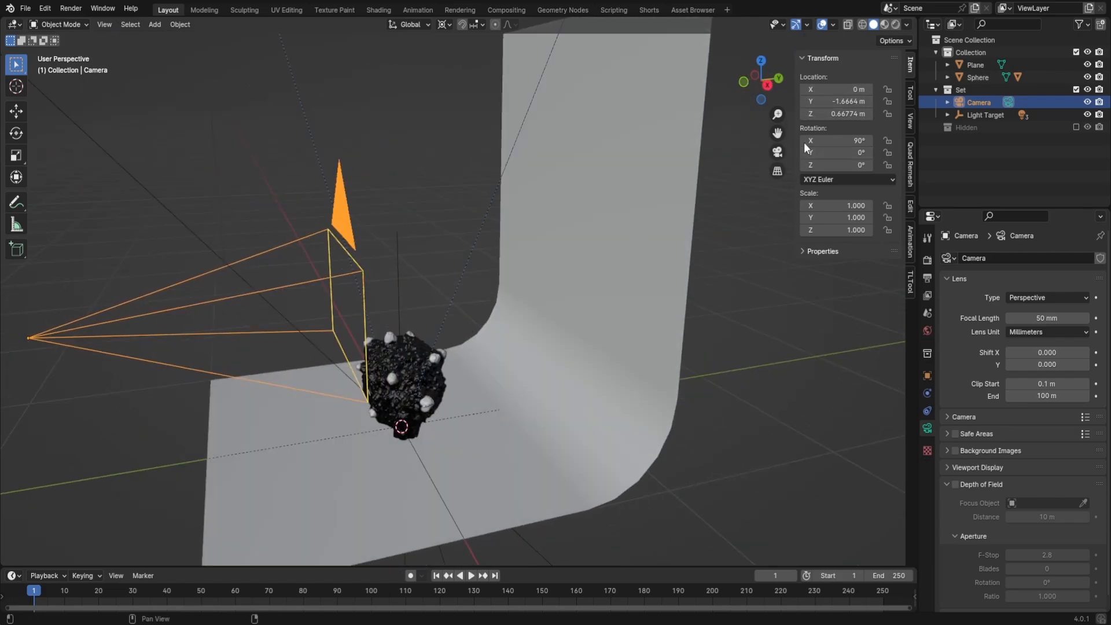
drag(835, 102, 810, 114)
click(835, 102)
text(-2.5)
key(Return)
key(KP_0)
scroll(567, 331, up, 9)
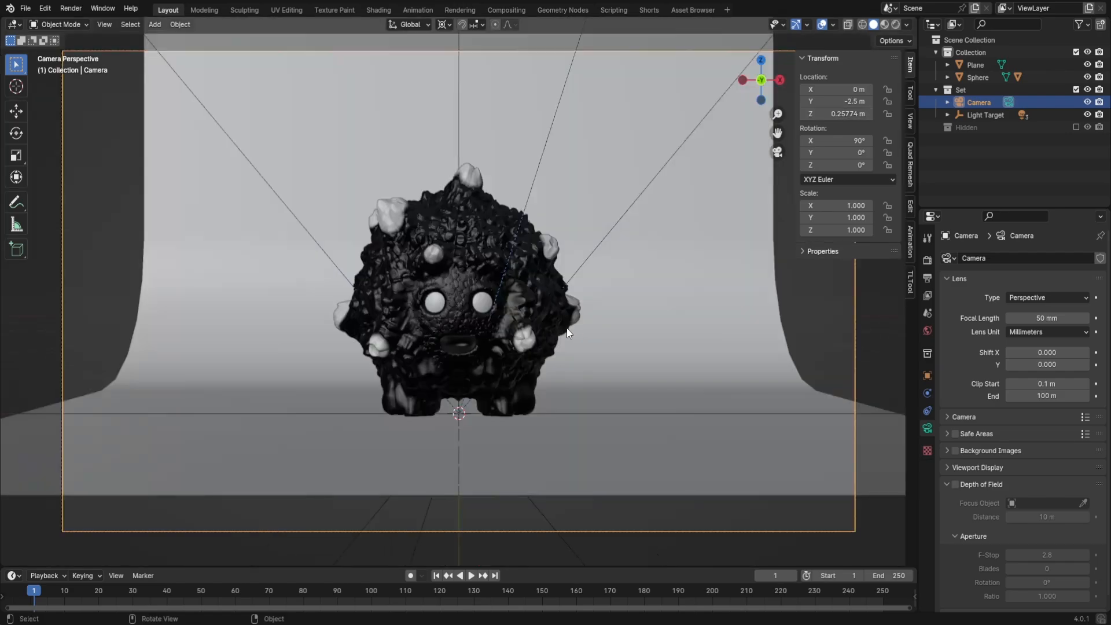
scroll(567, 331, down, 2)
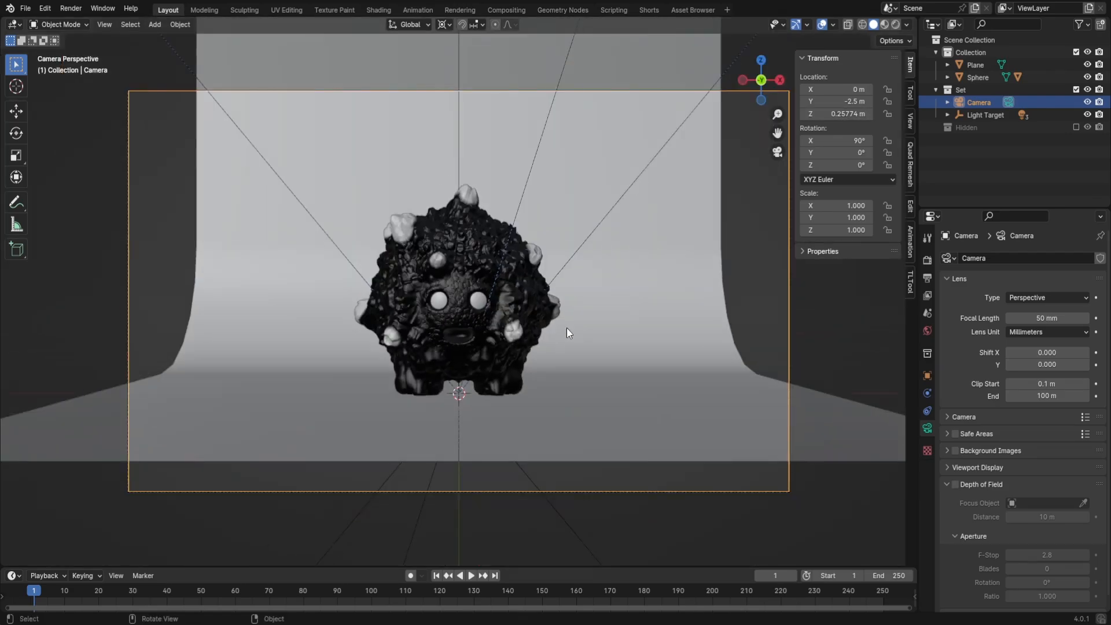
- Scale the backdrop uniformly by 2 so it fills the camera frame, and save the file
click(630, 308)
key(s)
key(2)
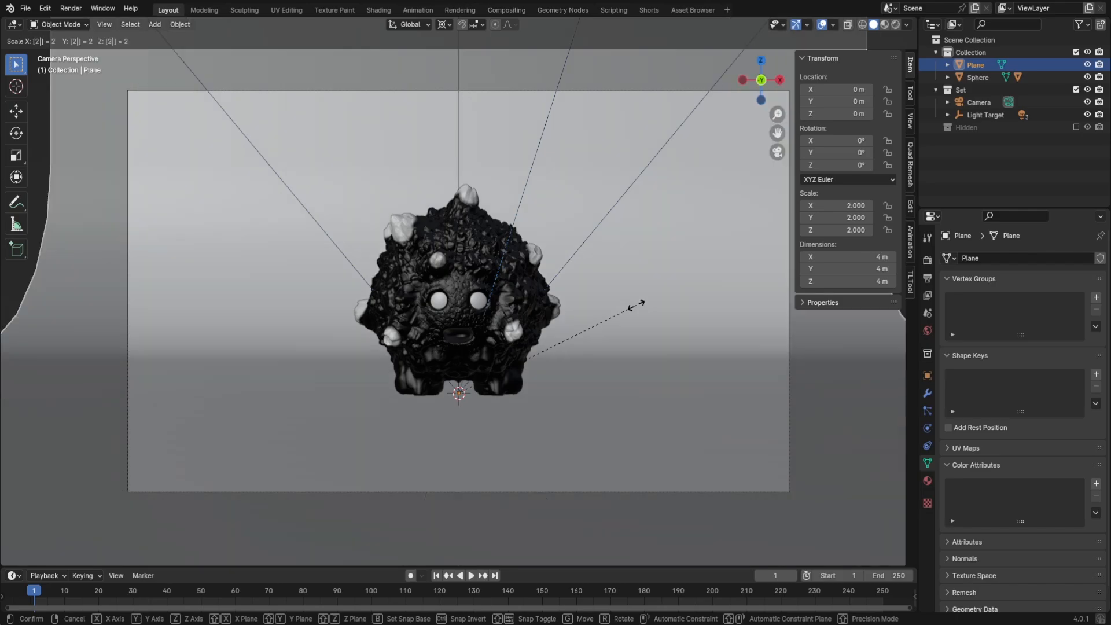
key(Return)
key(ctrl+s)
- Switch the viewport to Rendered shading and reset the world background strength to 0
click(896, 24)
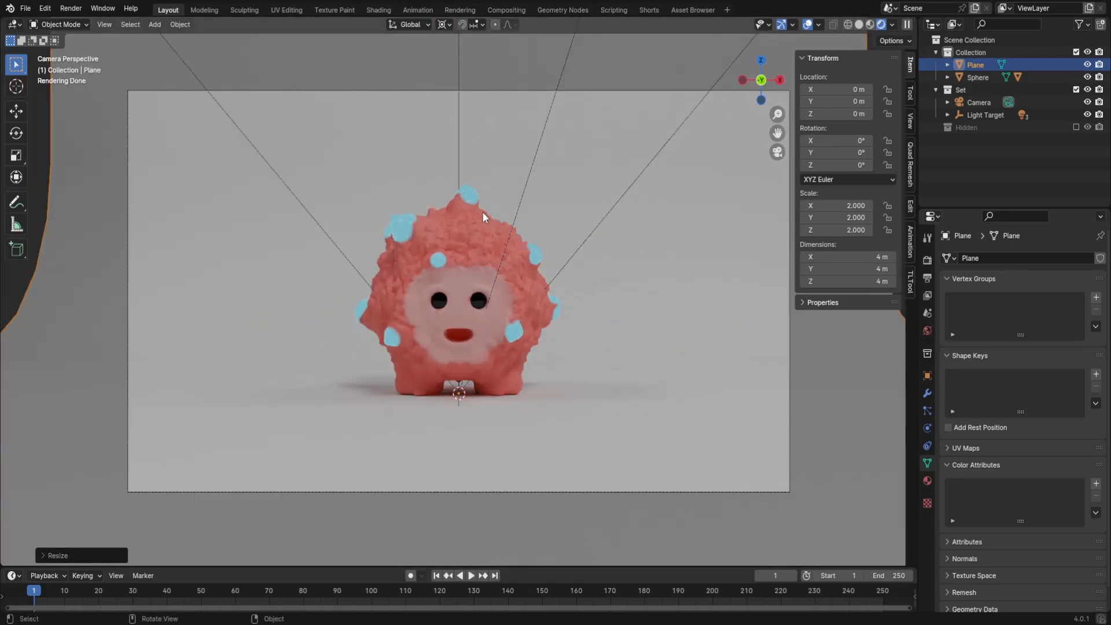
click(927, 331)
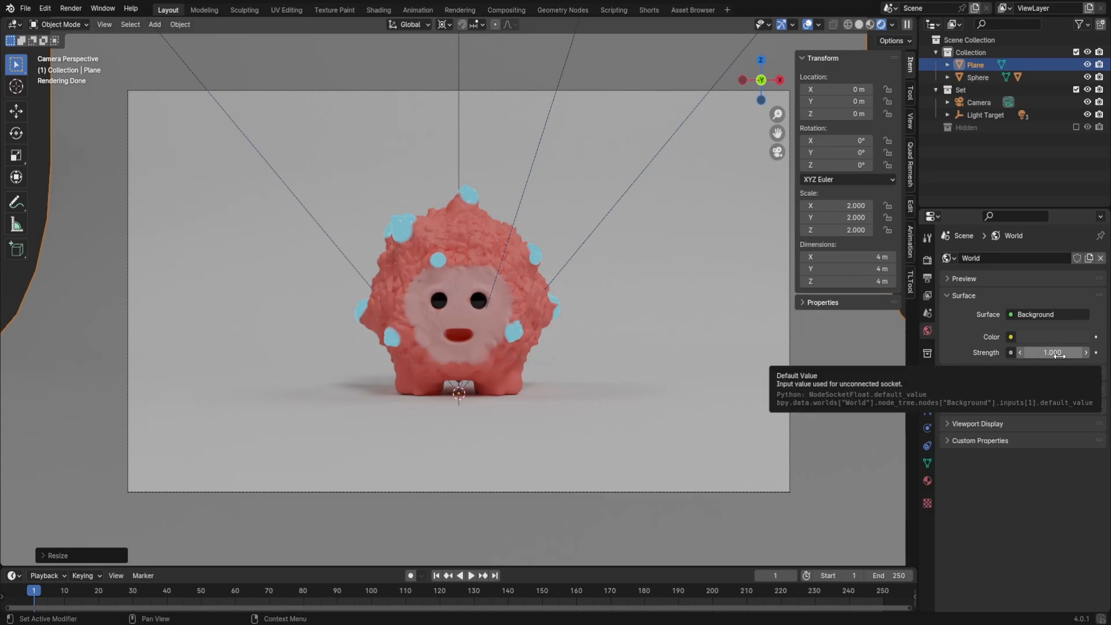
key(BackSpace)
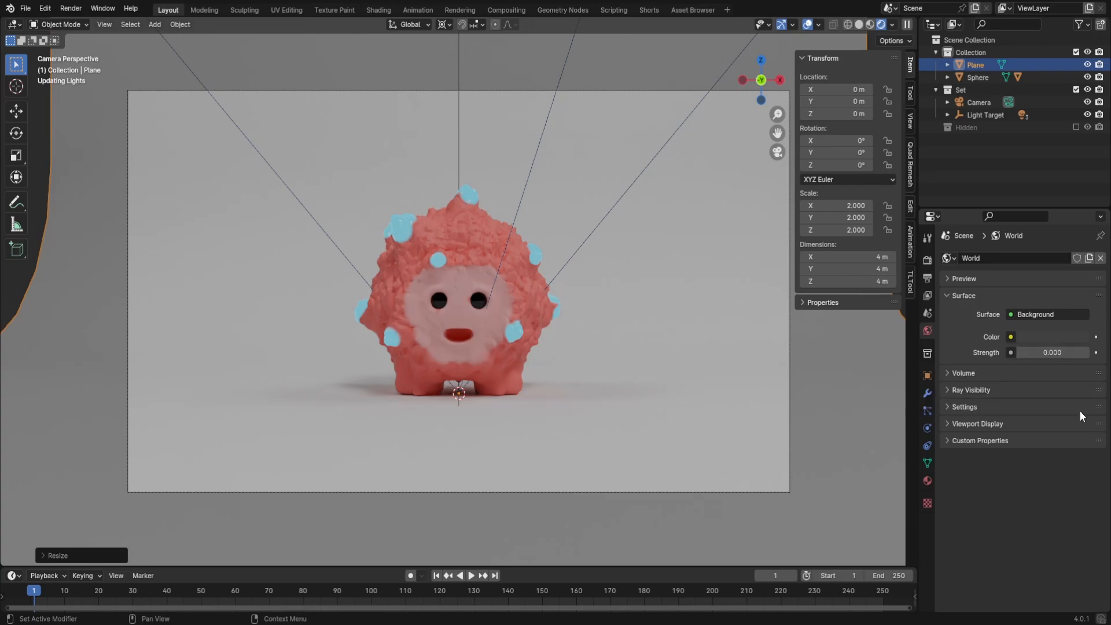
- Hide the Set collection in the viewport and view the creature's glowing gems through the camera
scroll(620, 314, down, 6)
middle_drag(608, 322, 766, 259)
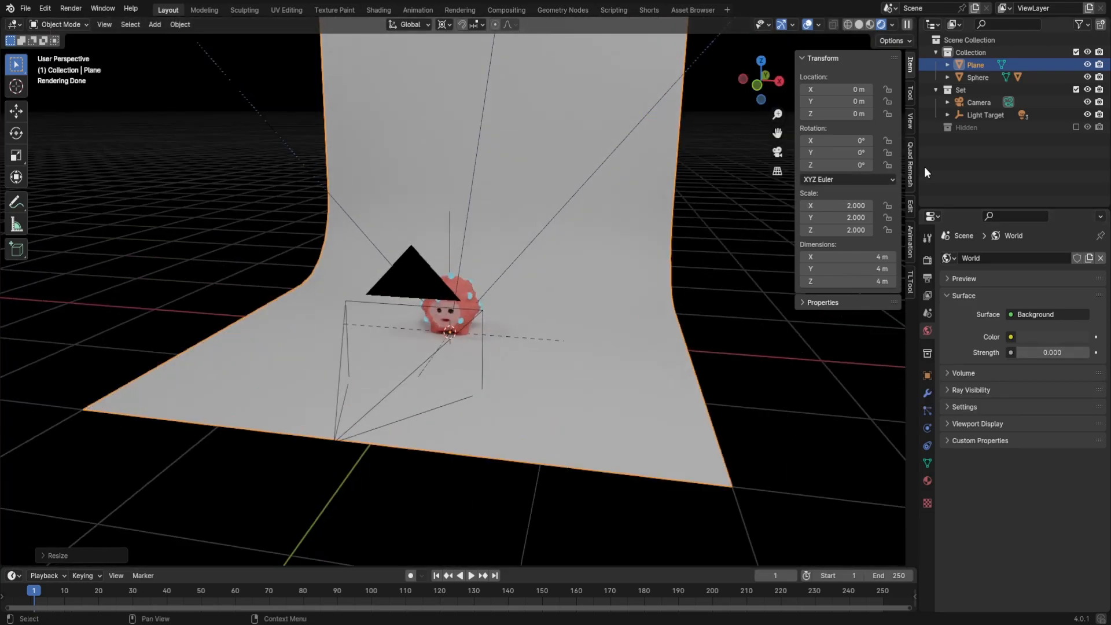
scroll(776, 244, up, 3)
click(778, 151)
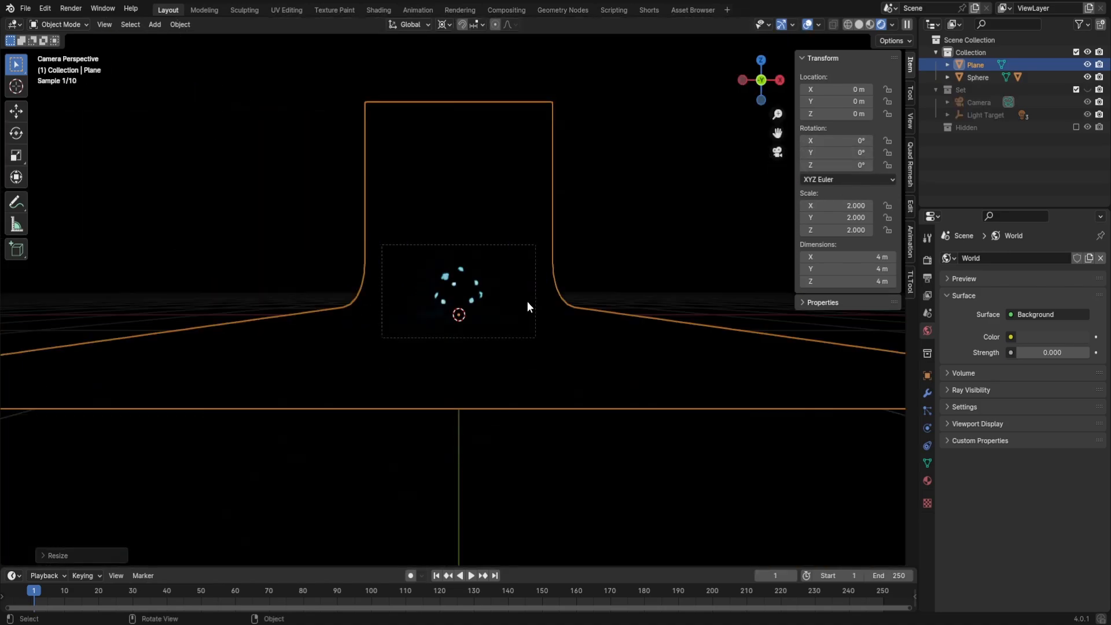
scroll(527, 300, up, 4)
scroll(341, 370, up, 7)
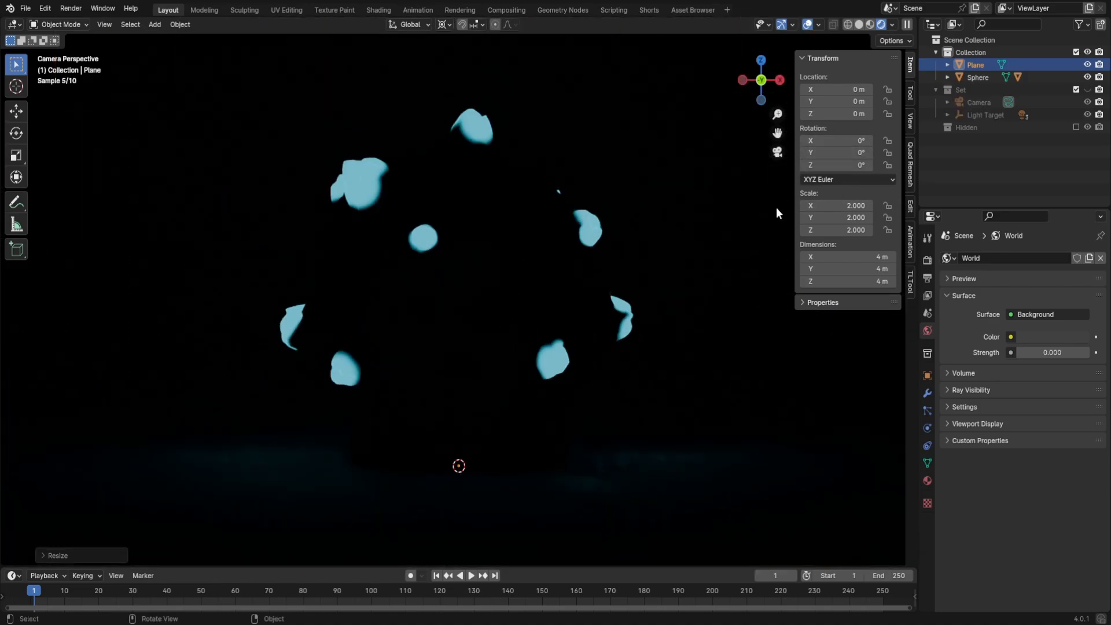
- Light the world with an Environment Texture using the satara_night_no_lamps_4k image at strength 1
click(1010, 337)
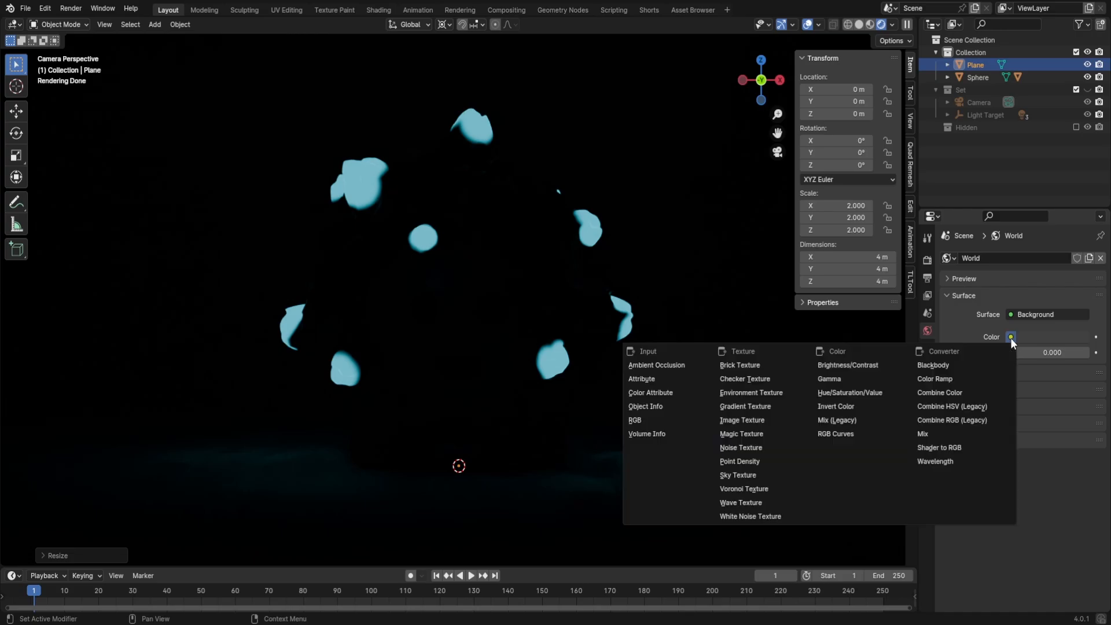
click(752, 392)
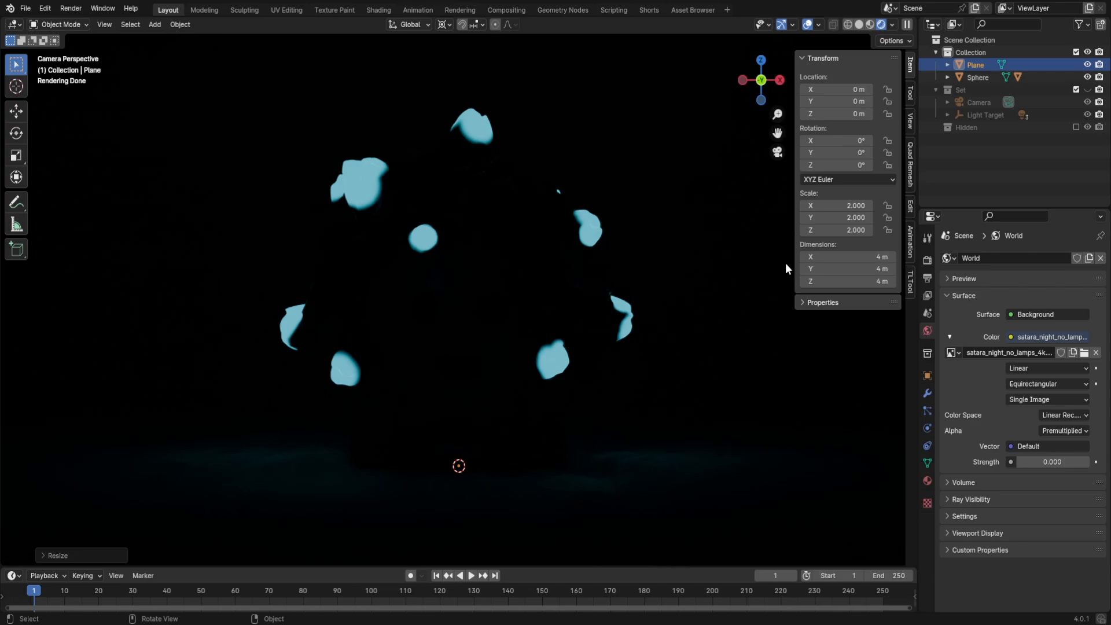
click(1052, 462)
text(1)
key(Return)
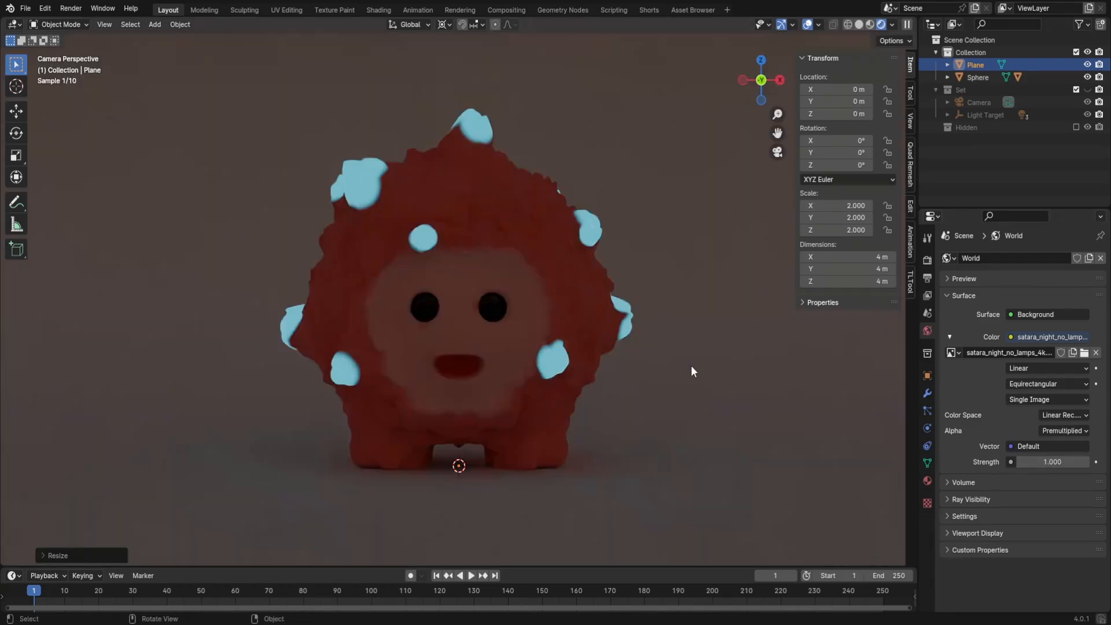
- Examine the creature's gems and surface detail up close and in the wider camera view
scroll(666, 356, down, 3)
scroll(558, 335, up, 3)
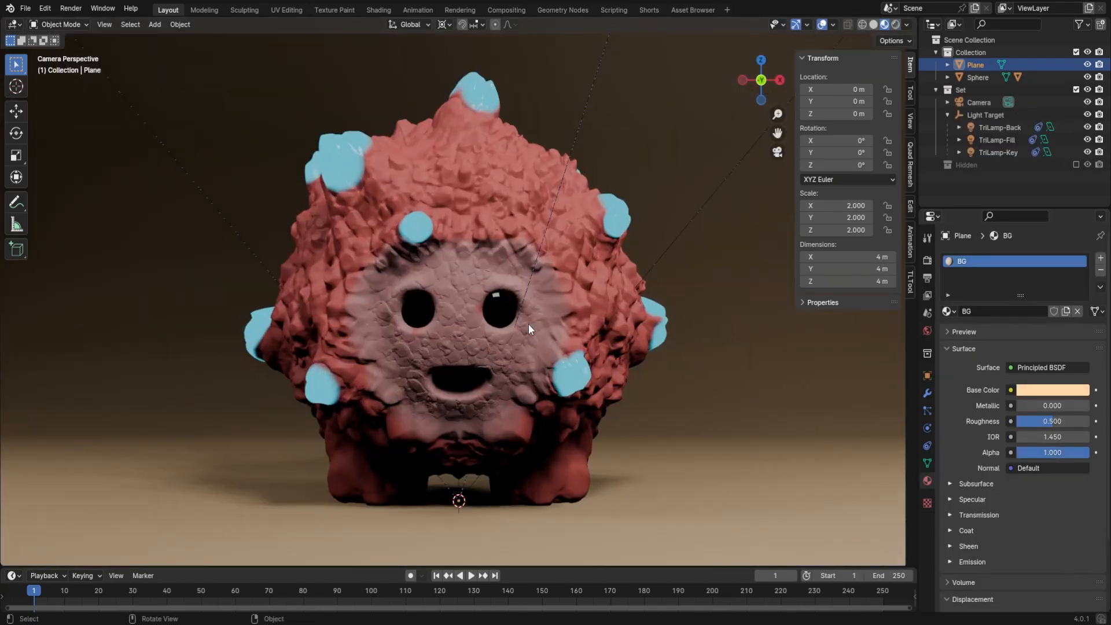
scroll(374, 167, up, 3)
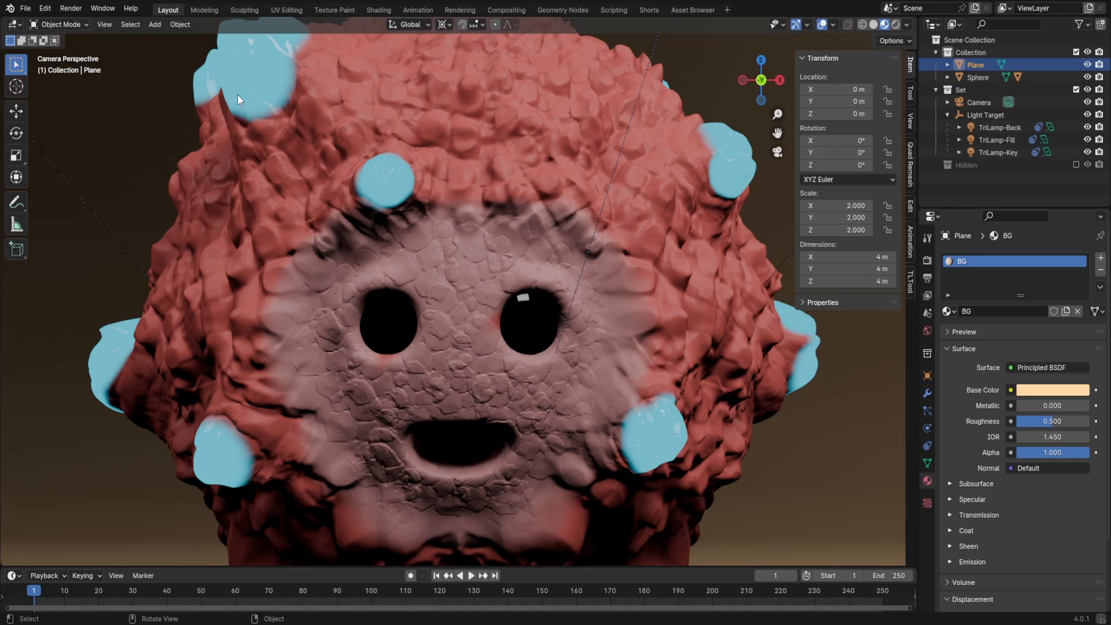
scroll(371, 243, down, 3)
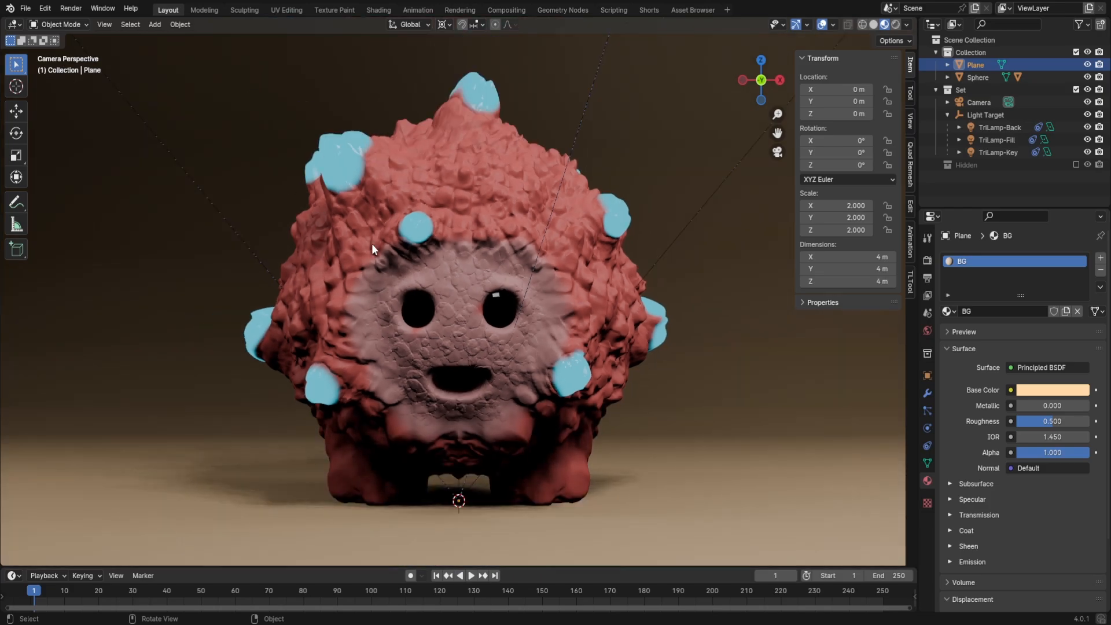
scroll(404, 293, up, 4)
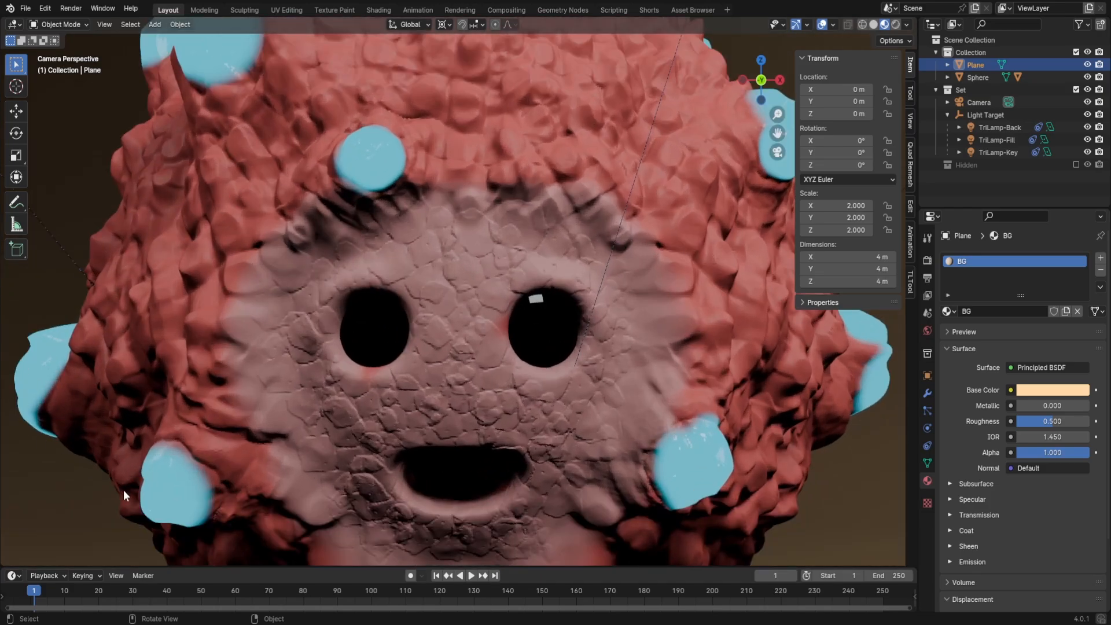
scroll(310, 414, down, 4)
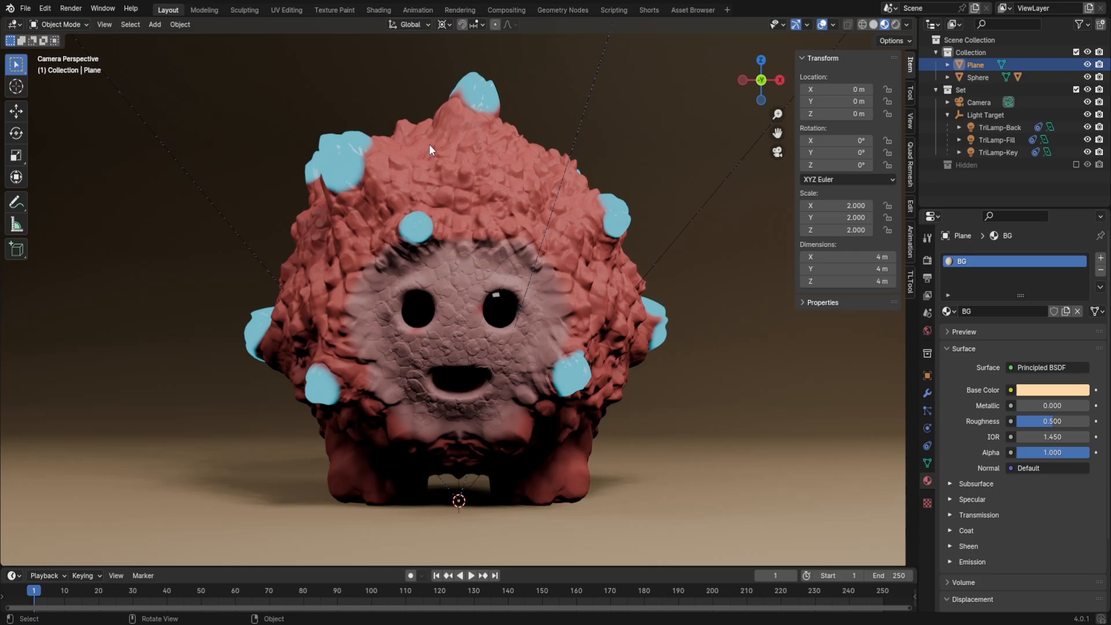
- Open the creature's material nodes in the Shading workspace and set the gem shader's emission strength to 0
click(523, 201)
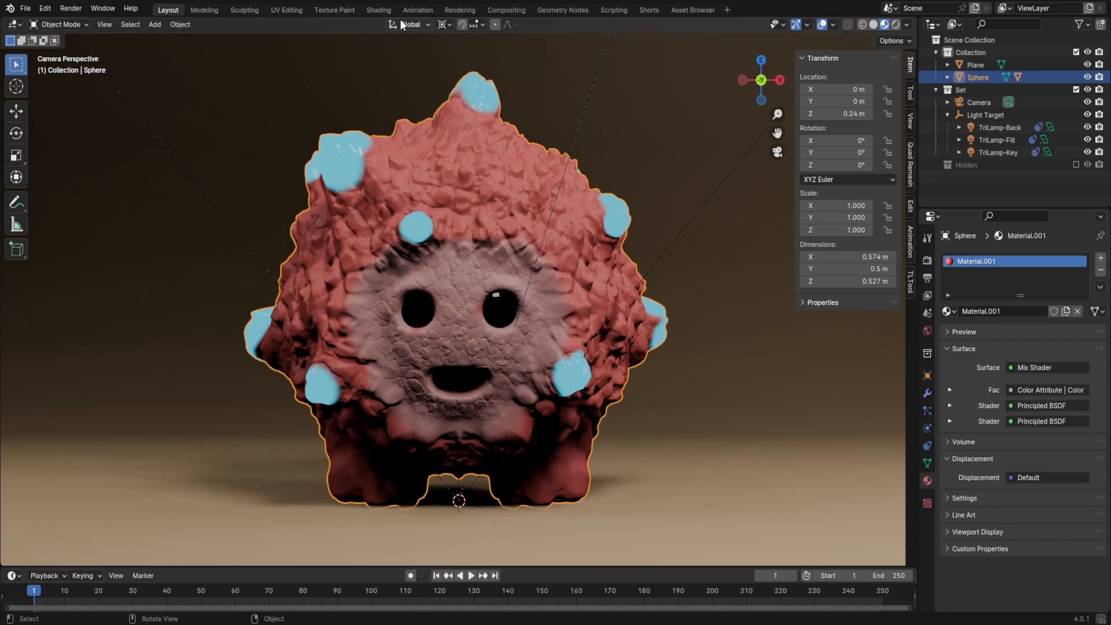
click(379, 10)
middle_drag(657, 459, 630, 406)
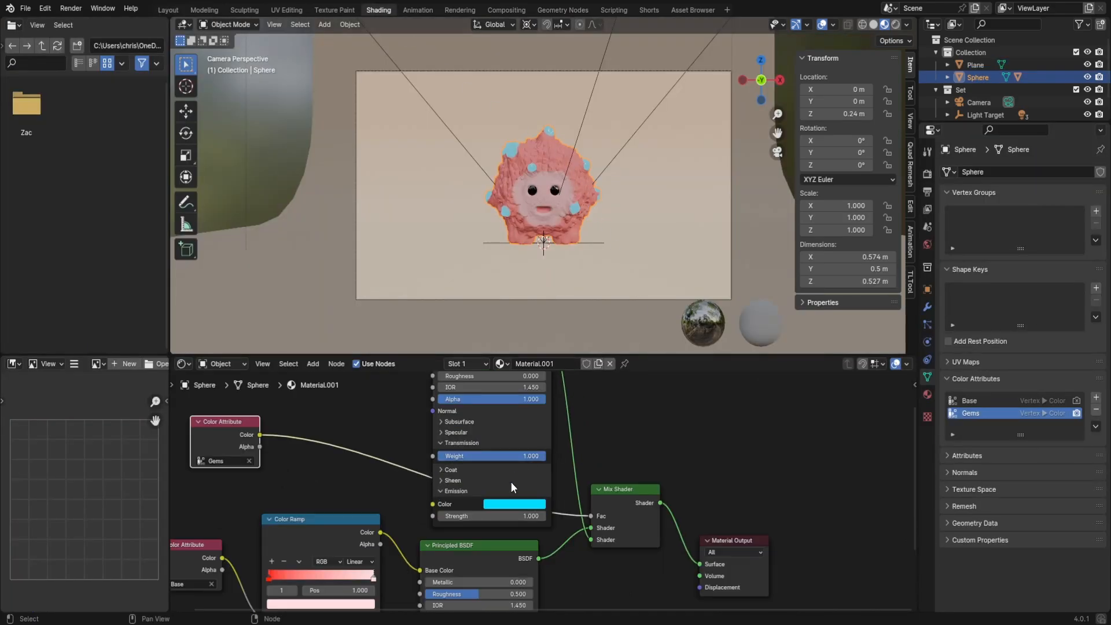
click(512, 514)
text(0)
key(Return)
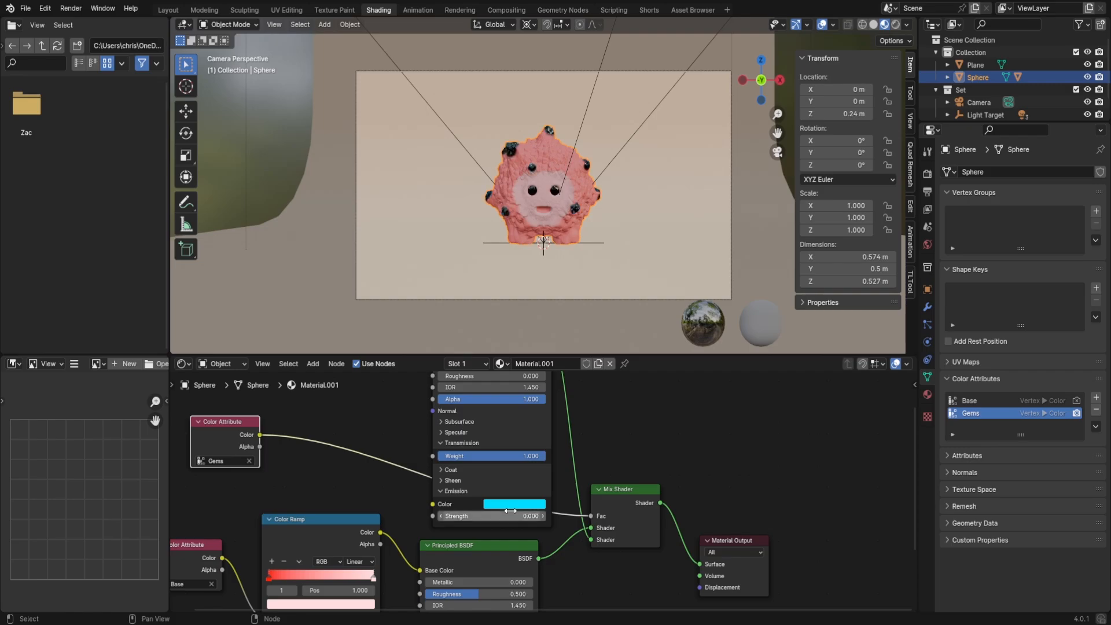
- Set the base color of the gem Principled BSDF to white and check the gems up close
middle_drag(605, 462, 640, 525)
scroll(640, 525, up, 1)
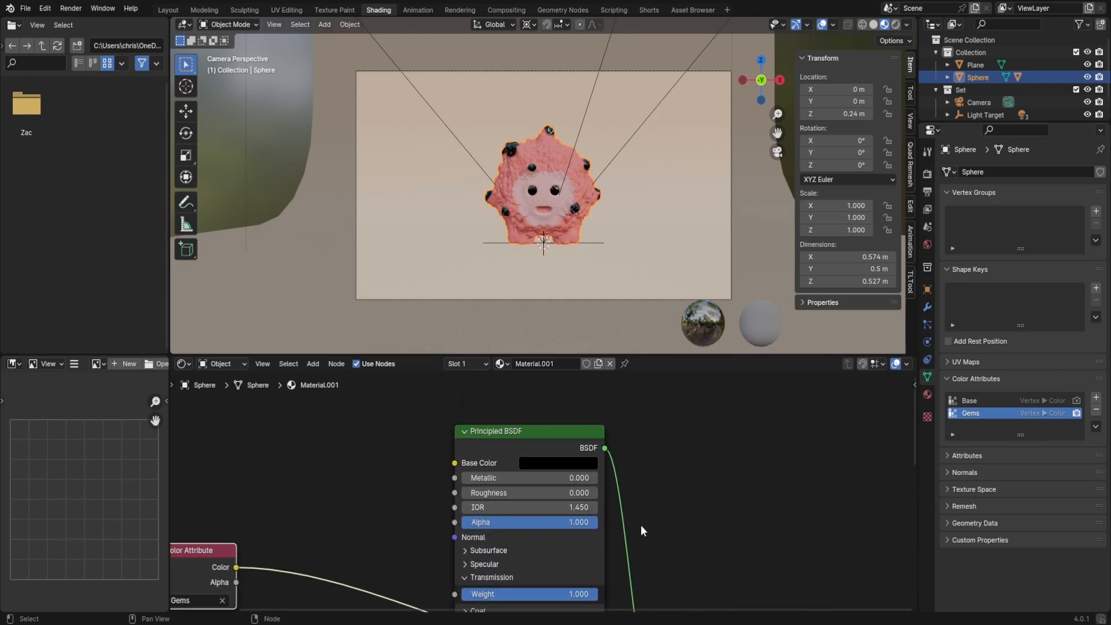
click(570, 464)
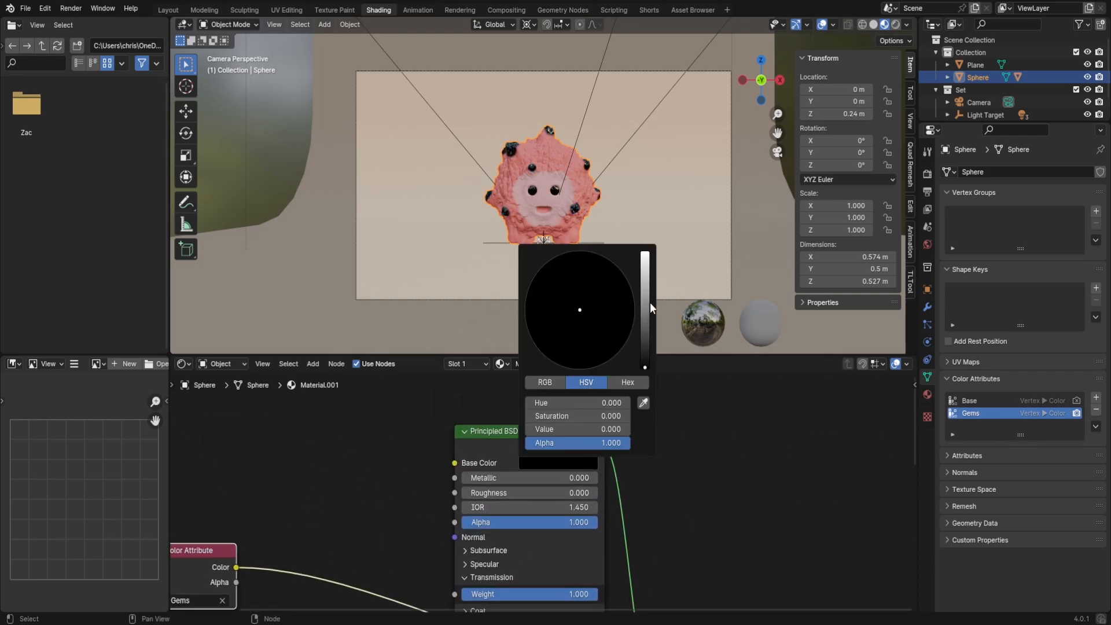
drag(645, 266, 645, 228)
scroll(598, 185, up, 6)
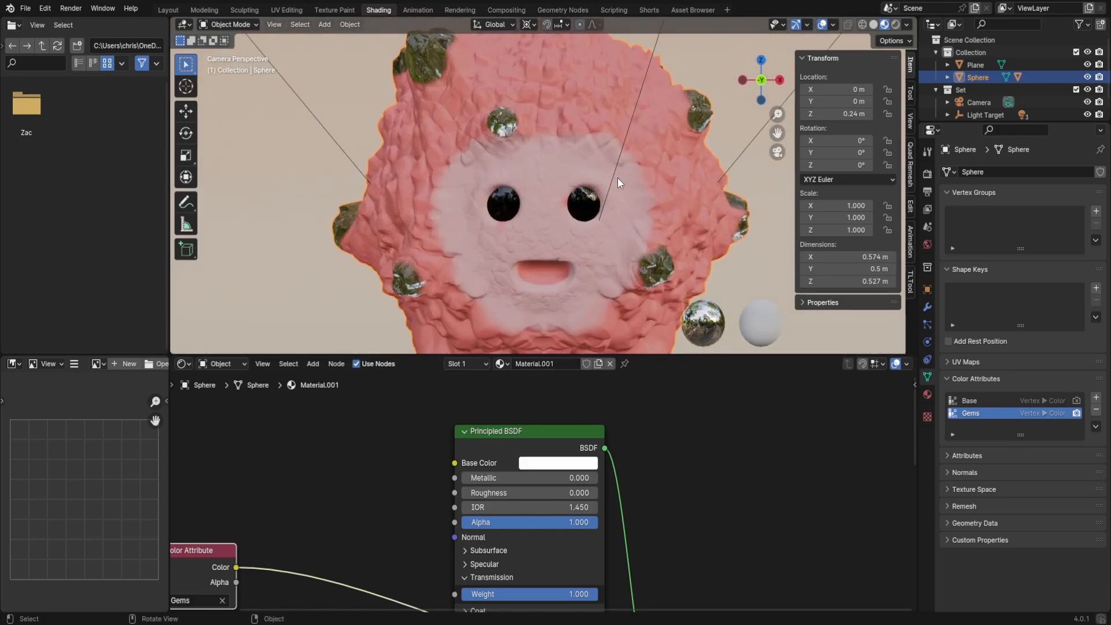
scroll(585, 200, down, 6)
- Switch the viewport to Rendered shading and set the gem shader's roughness to 0.25
click(895, 24)
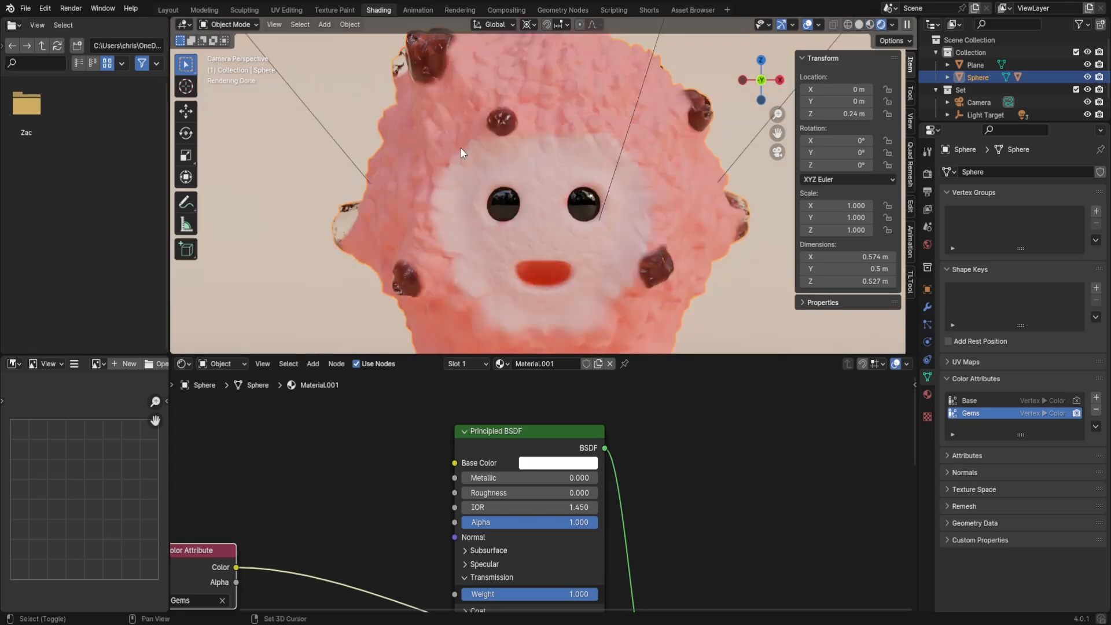
shift+middle_drag(460, 148, 499, 268)
scroll(415, 180, up, 4)
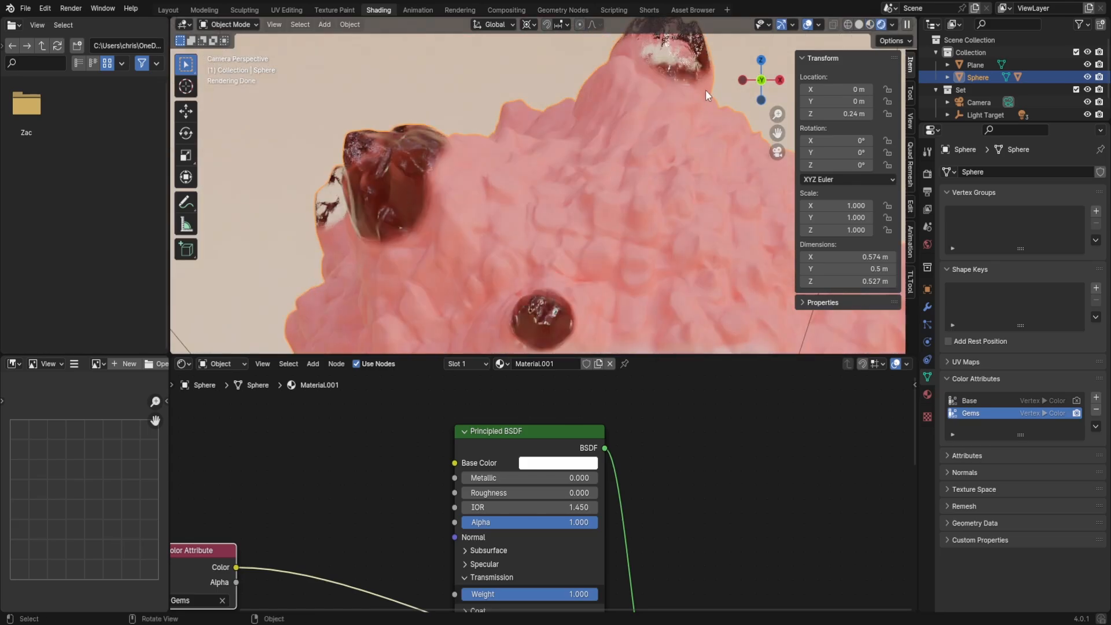
shift+middle_drag(648, 79, 591, 305)
shift+scroll(668, 523, down, 1)
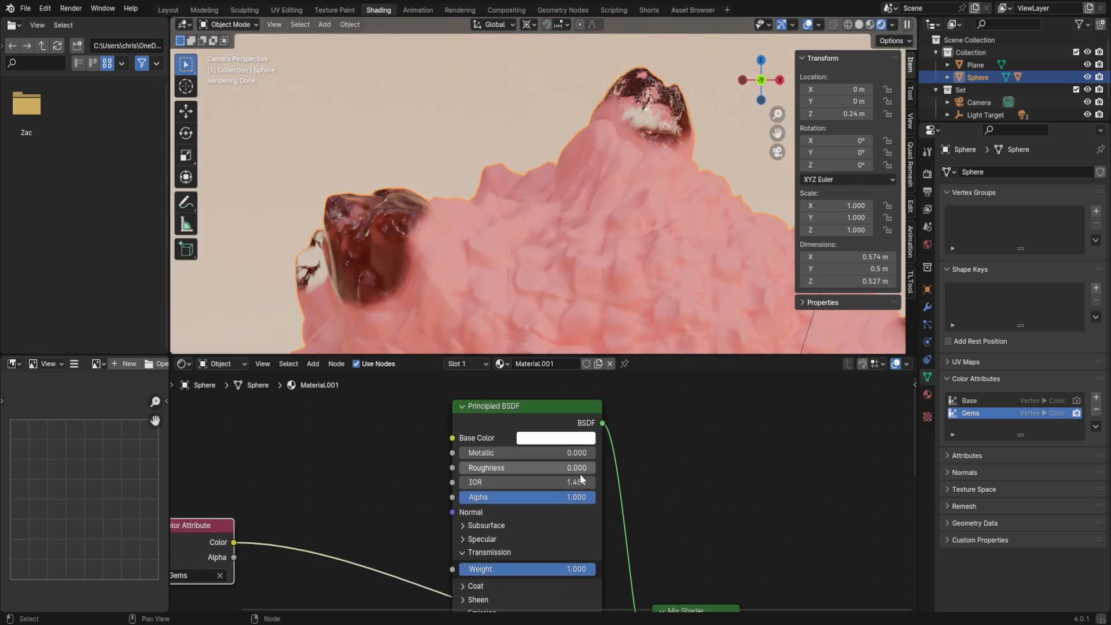
drag(529, 468, 582, 467)
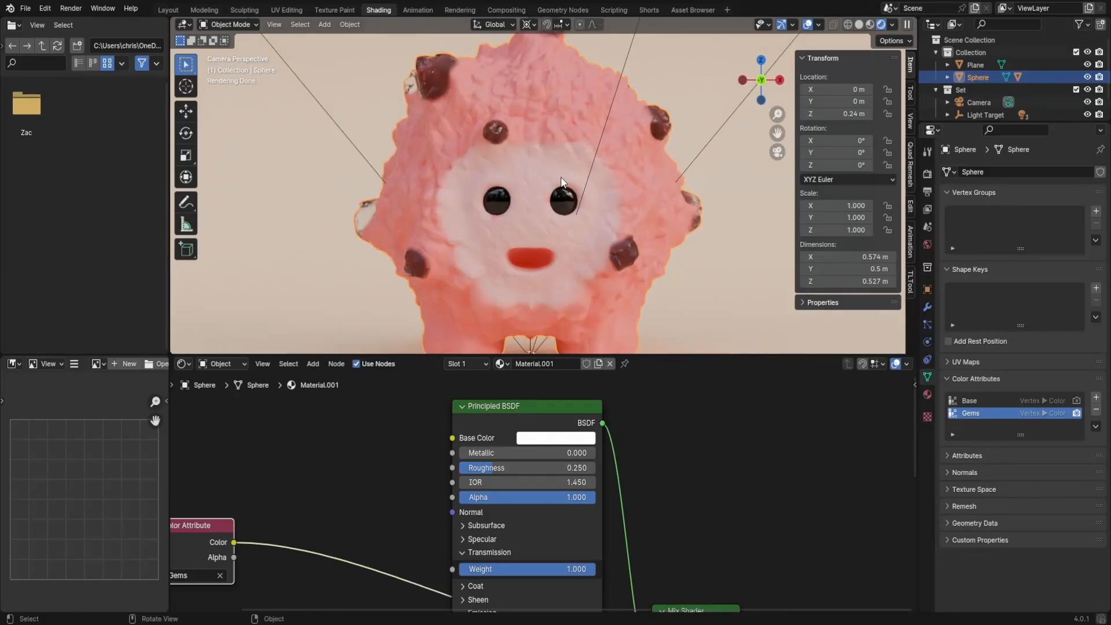
- View the creature from other angles and enable Scene World lighting for the rendered viewport
scroll(561, 177, up, 3)
middle_drag(404, 220, 463, 217)
key(KP_0)
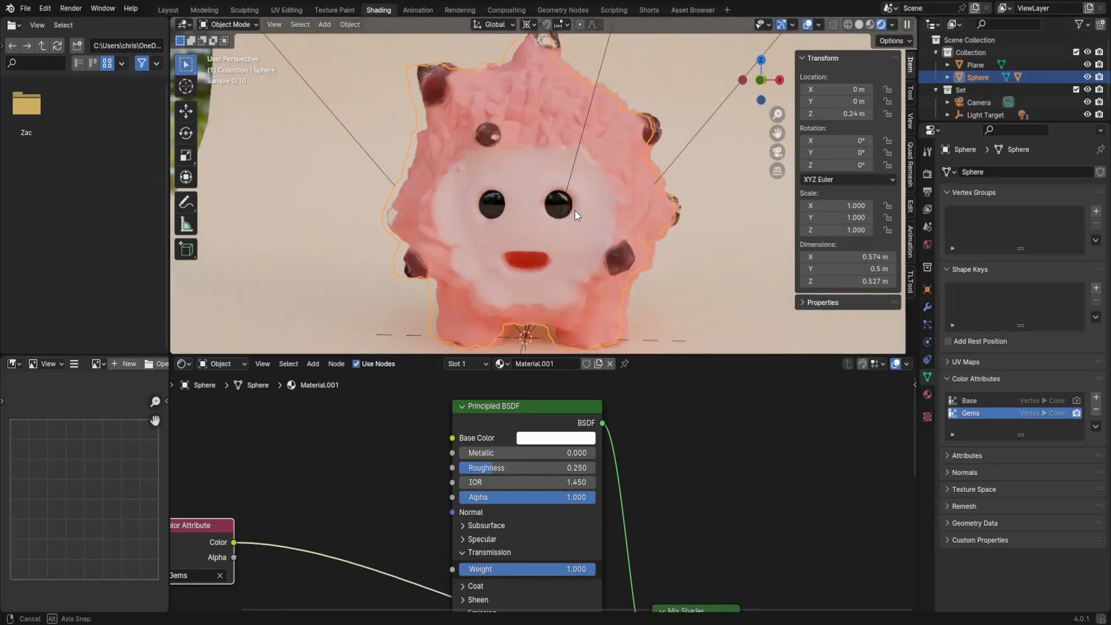
key(KP_Decimal)
scroll(574, 211, down, 1)
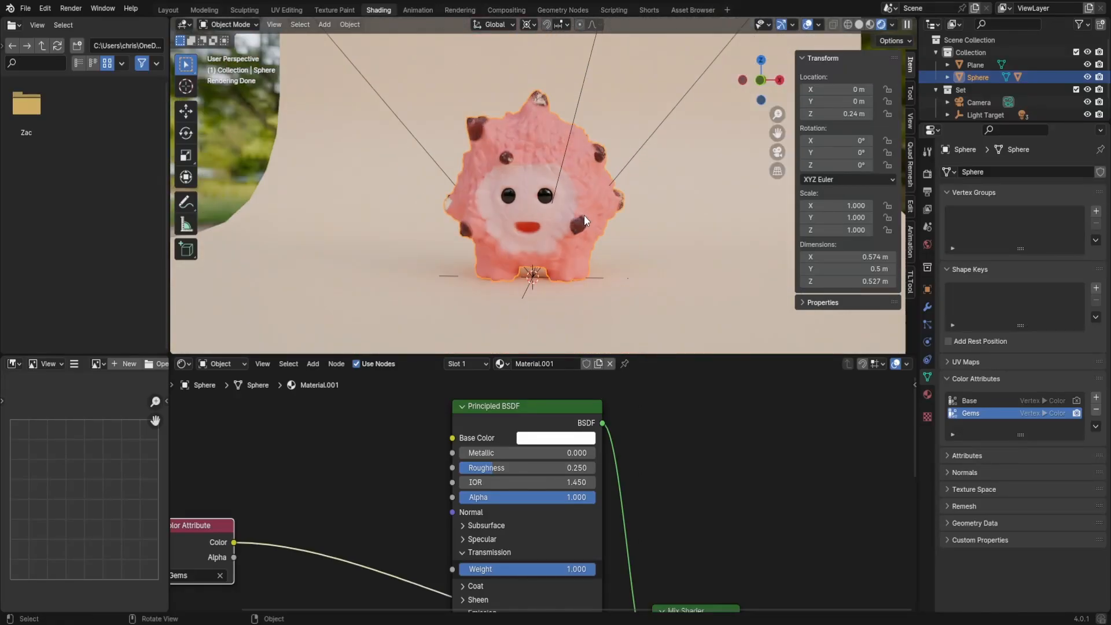
click(893, 24)
click(827, 142)
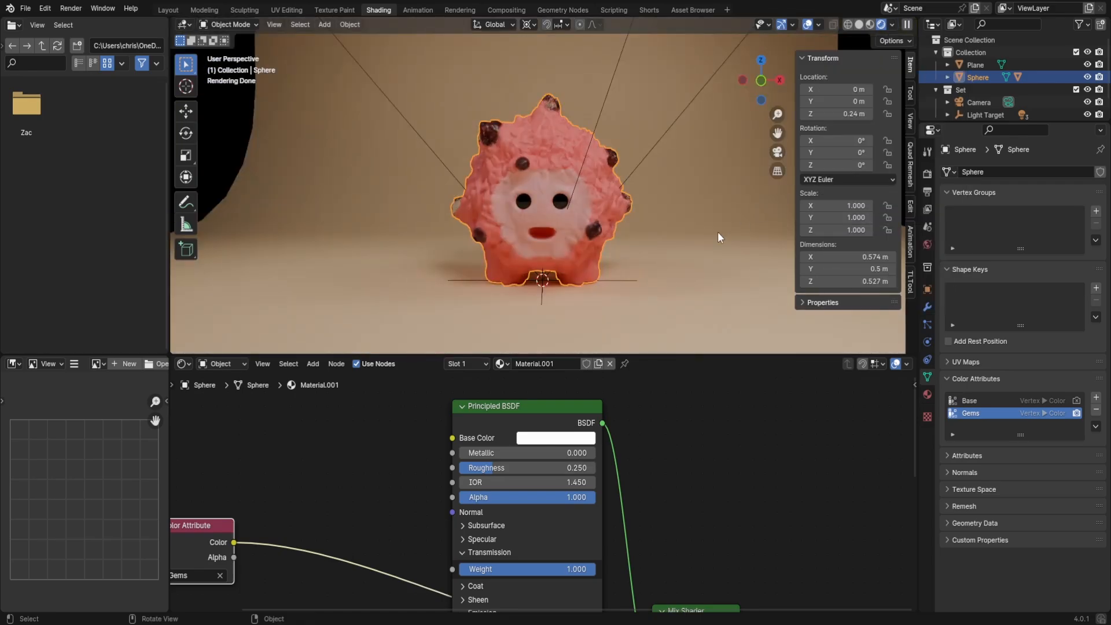
- Try large_corridor_4k as the world environment image, replace it with kloppenheim_06_puresky, and examine the creature through the camera
key(KP_0)
click(927, 243)
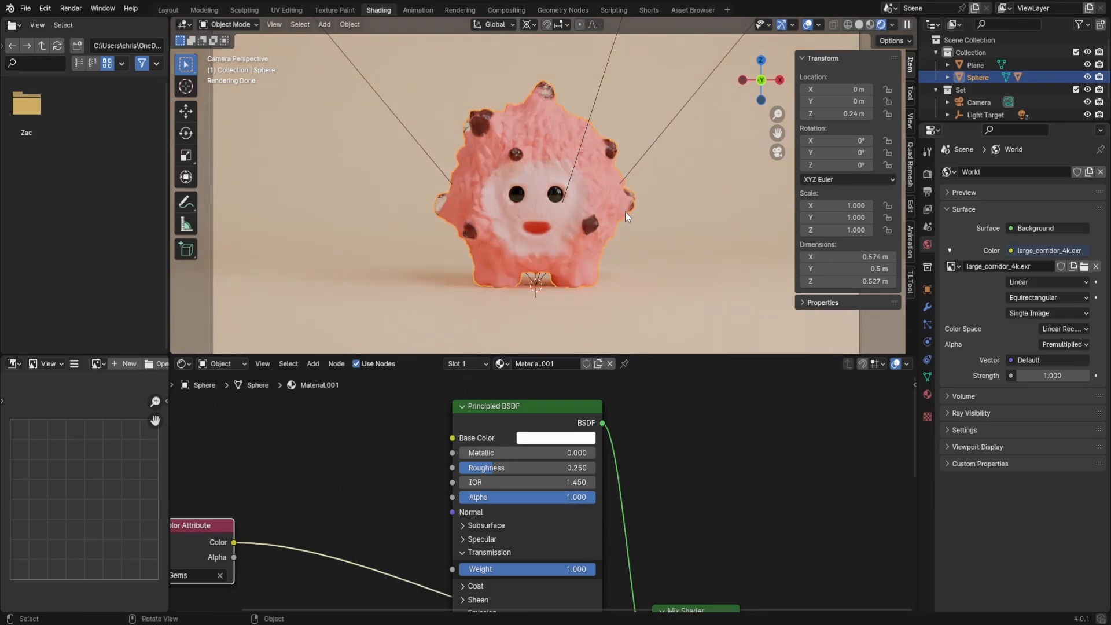
scroll(631, 221, down, 2)
scroll(631, 221, up, 3)
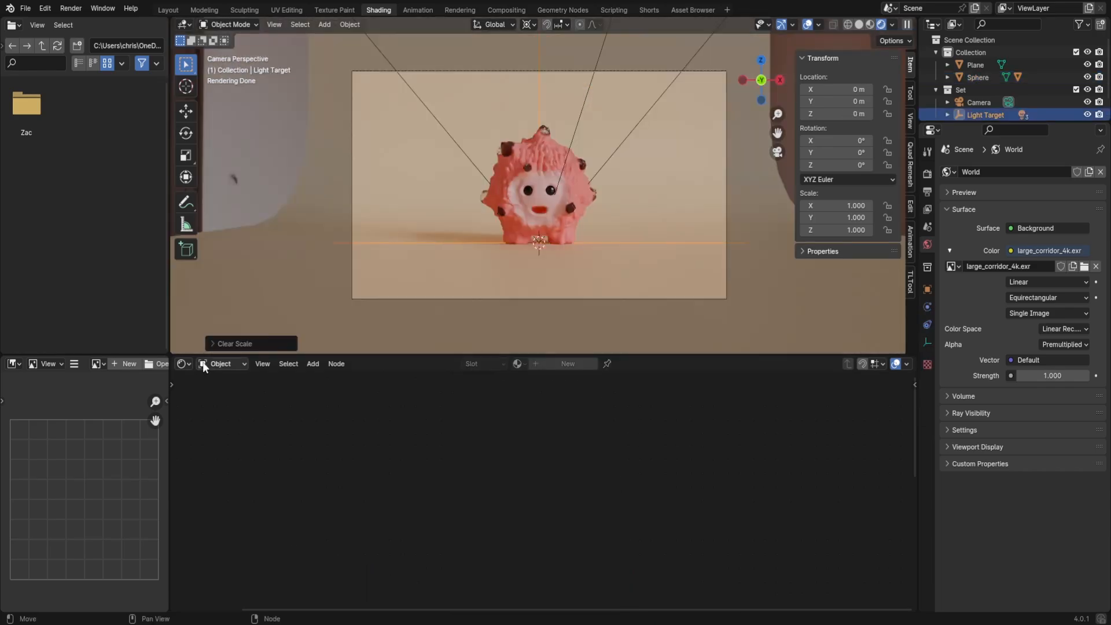
scroll(595, 212, up, 2)
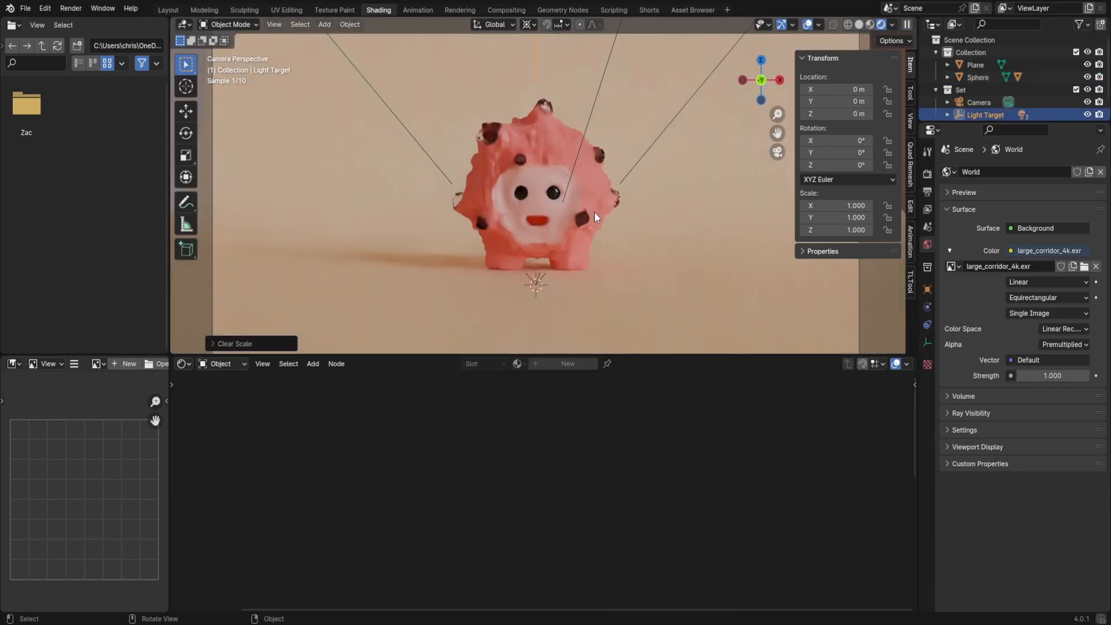
scroll(595, 213, up, 2)
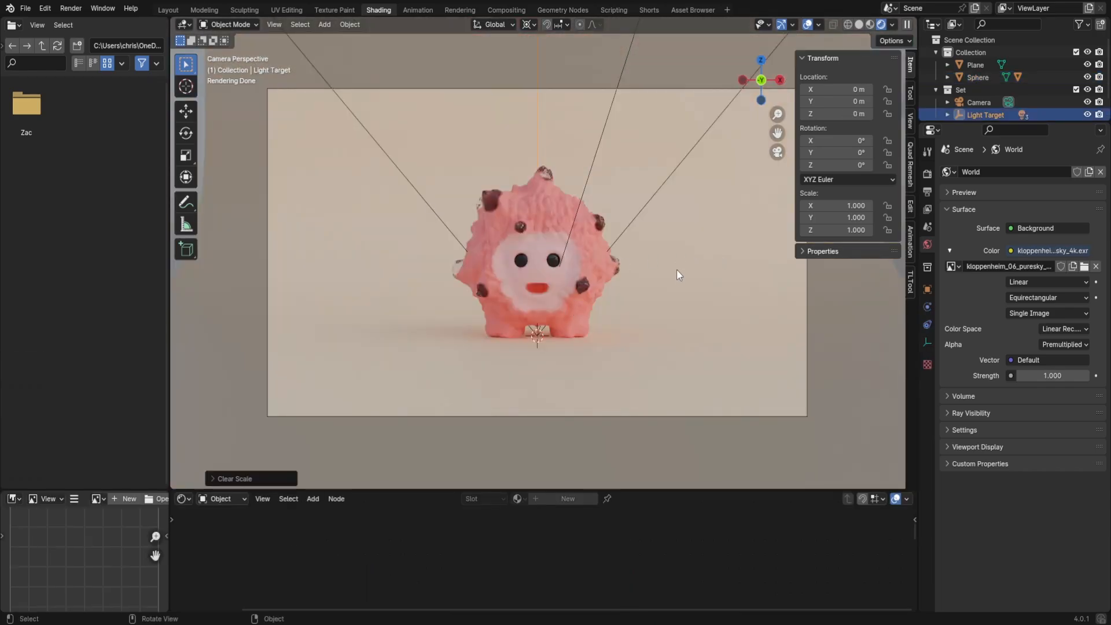
scroll(678, 274, up, 2)
scroll(555, 279, down, 2)
shift+middle_drag(616, 164, 586, 171)
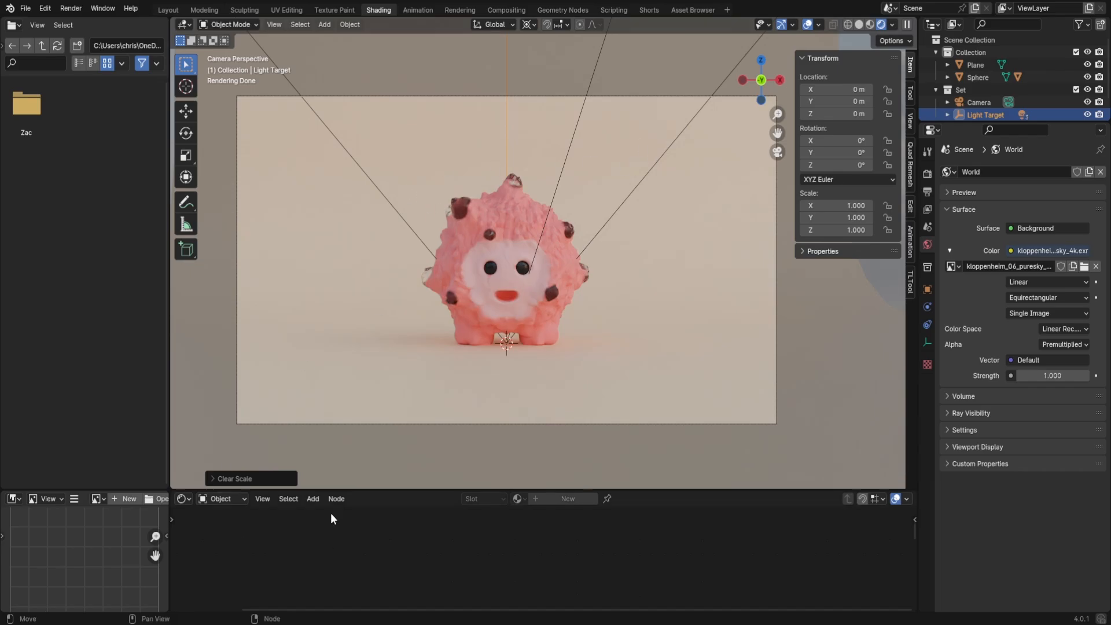
- Set the output's horizontal resolution to 1080 px for a square 1080 by 1080 frame
click(928, 176)
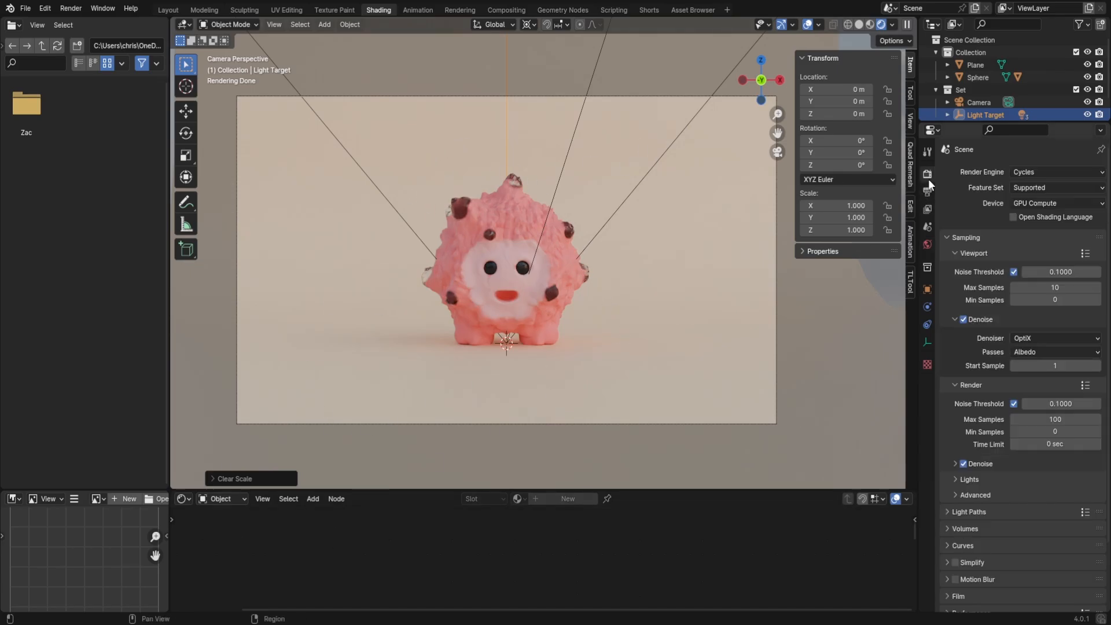
click(928, 192)
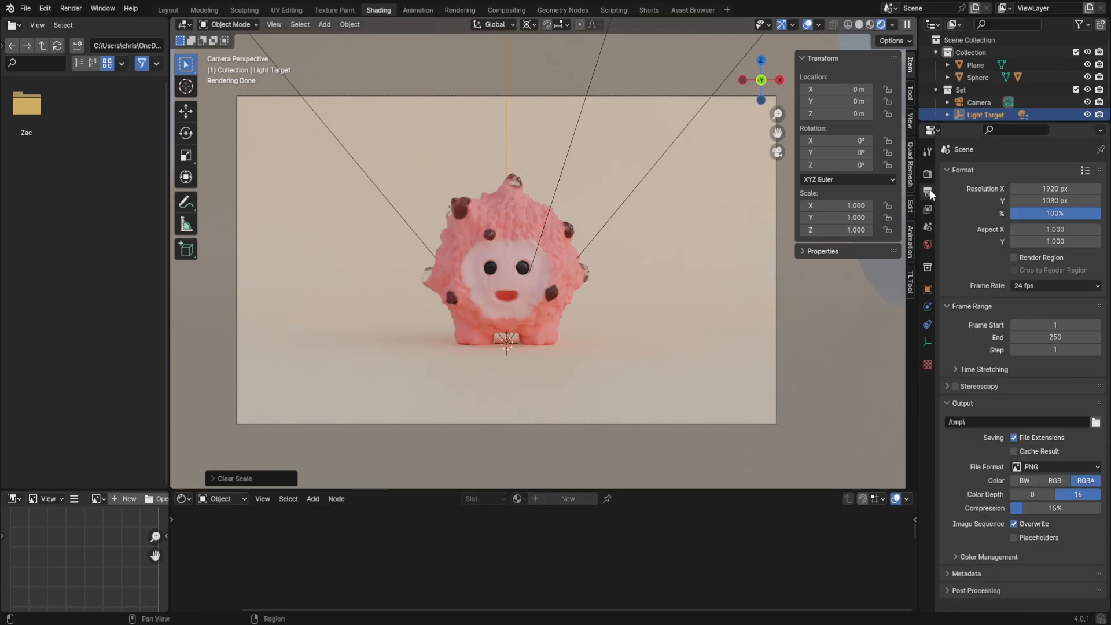
click(1051, 188)
text(1080)
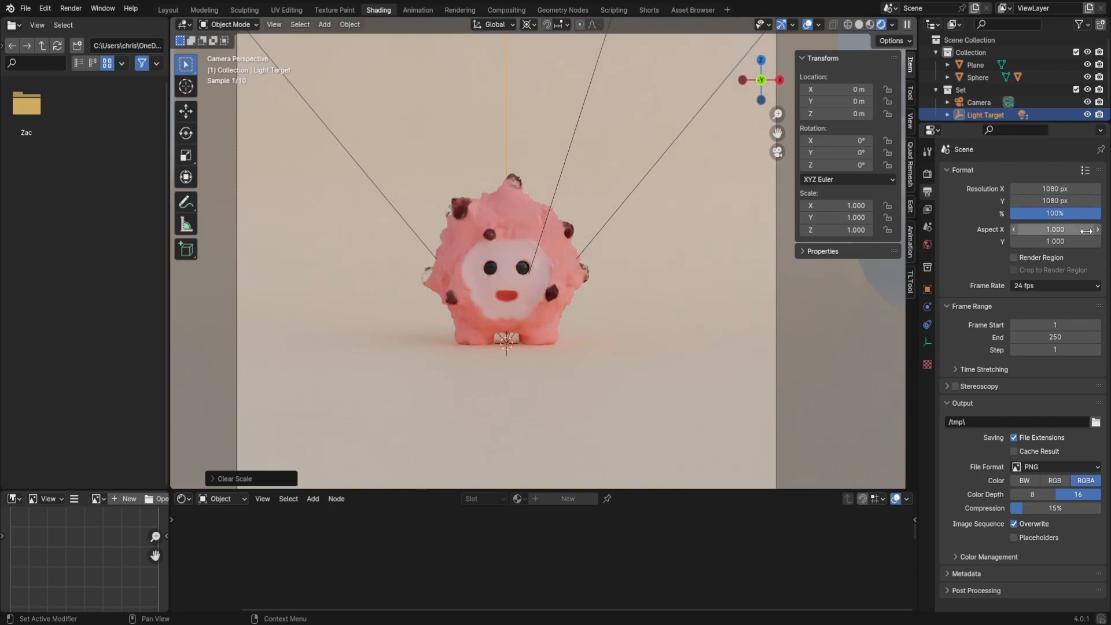
key(Return)
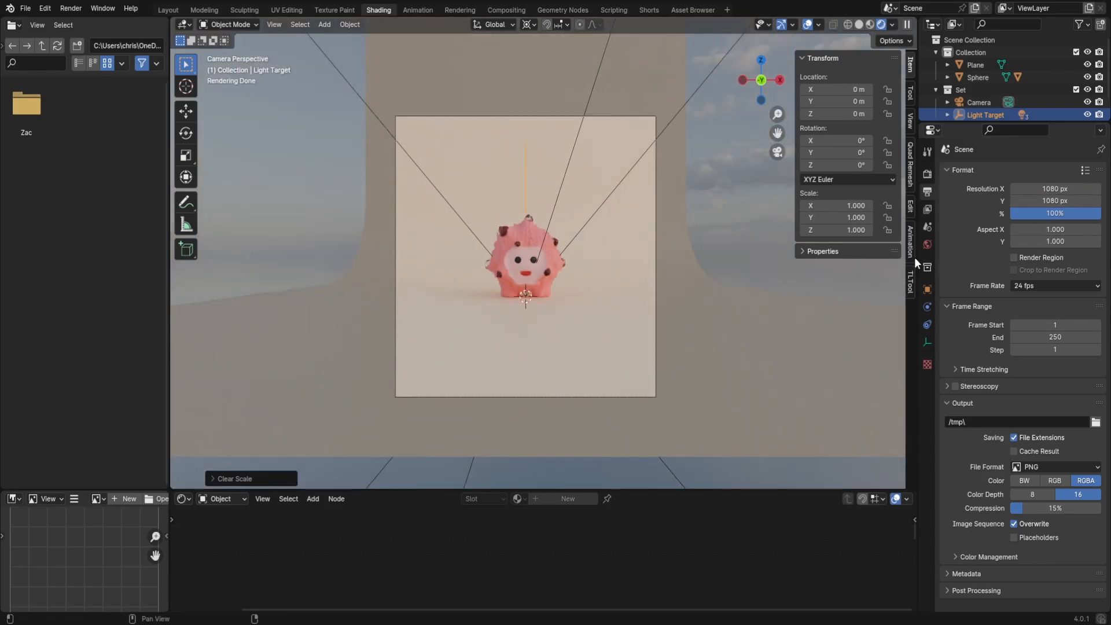
- Select the camera, open its lens settings, and check the creature's framing in the square camera view
click(656, 300)
middle_drag(530, 284, 474, 314)
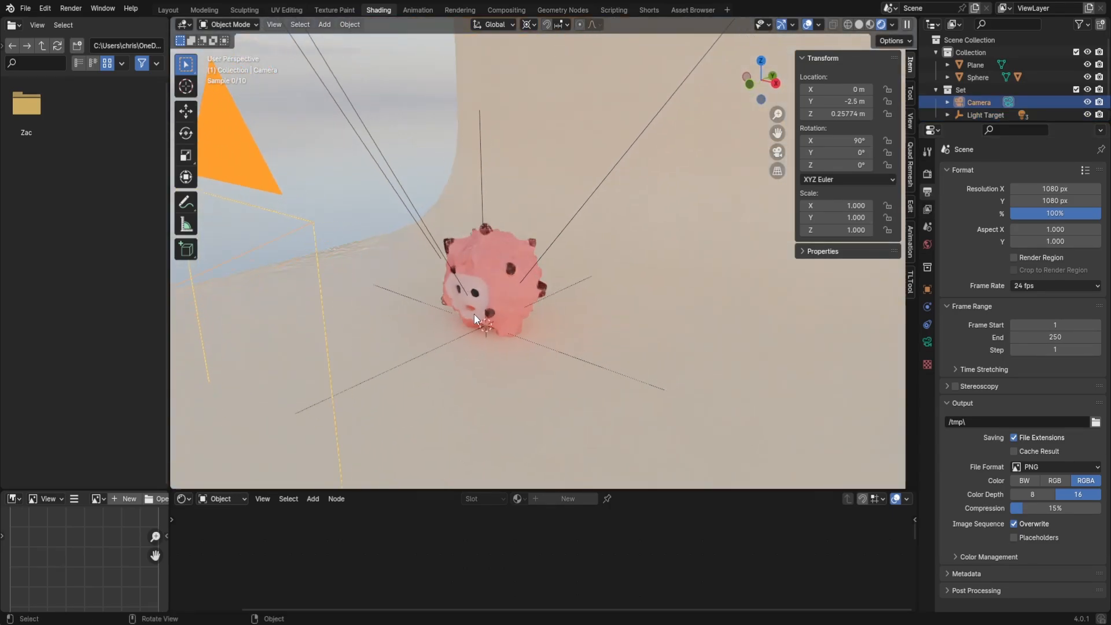
scroll(474, 314, down, 4)
scroll(474, 315, up, 1)
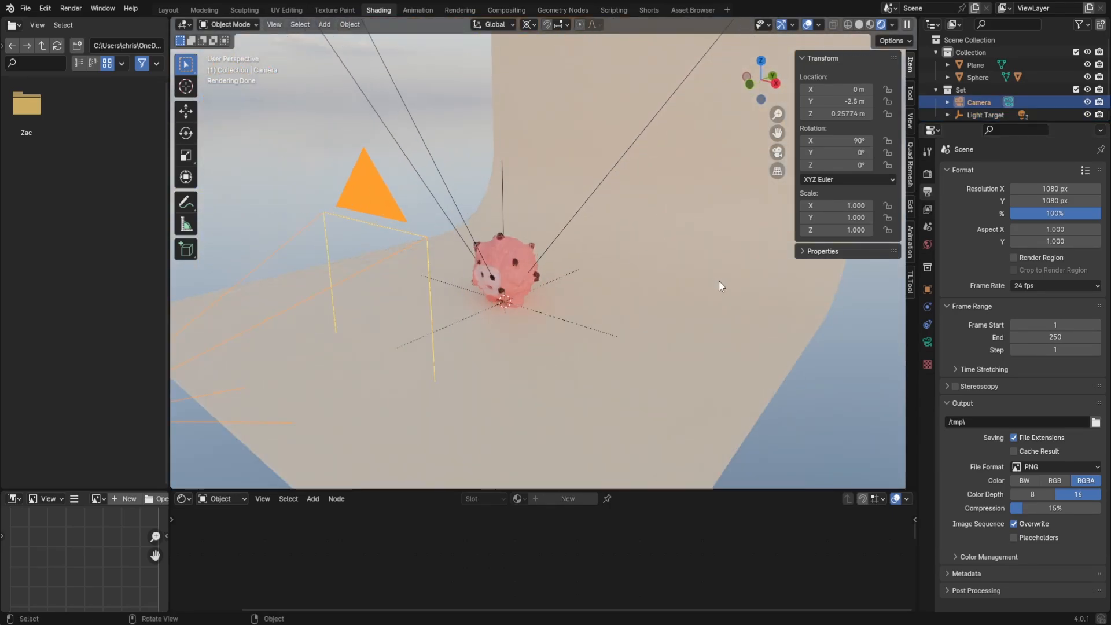
click(927, 343)
key(KP_0)
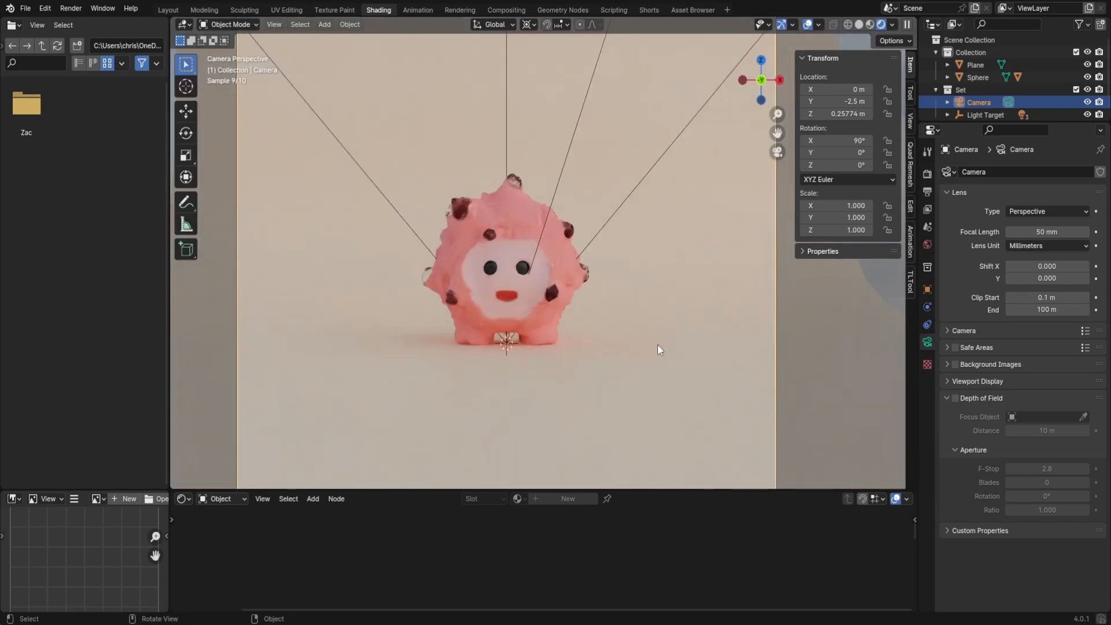
scroll(506, 304, down, 3)
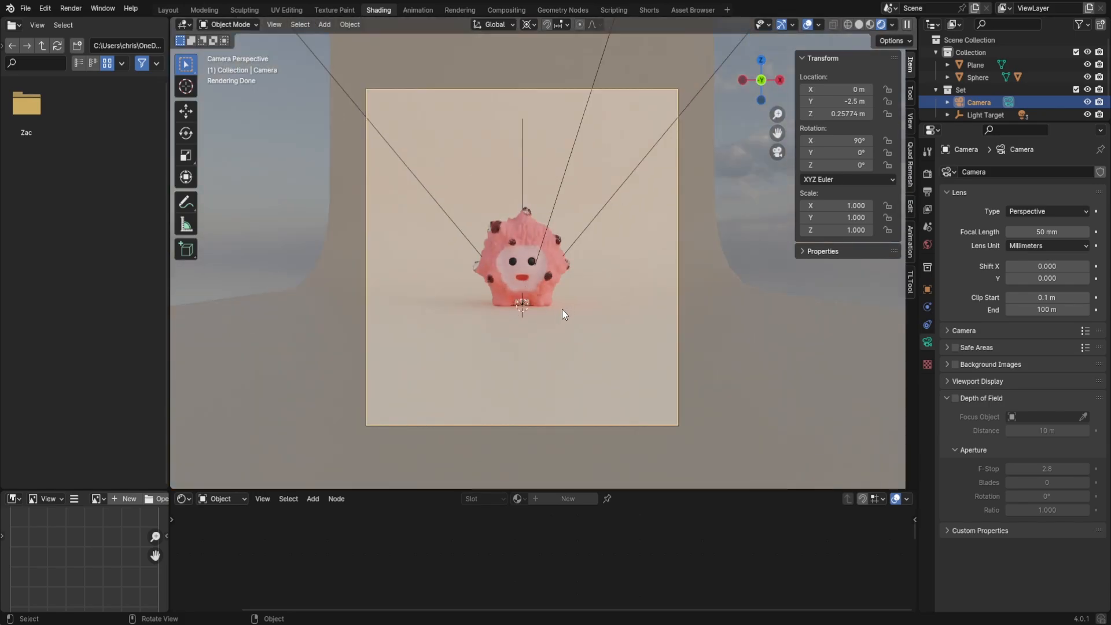
scroll(554, 314, up, 2)
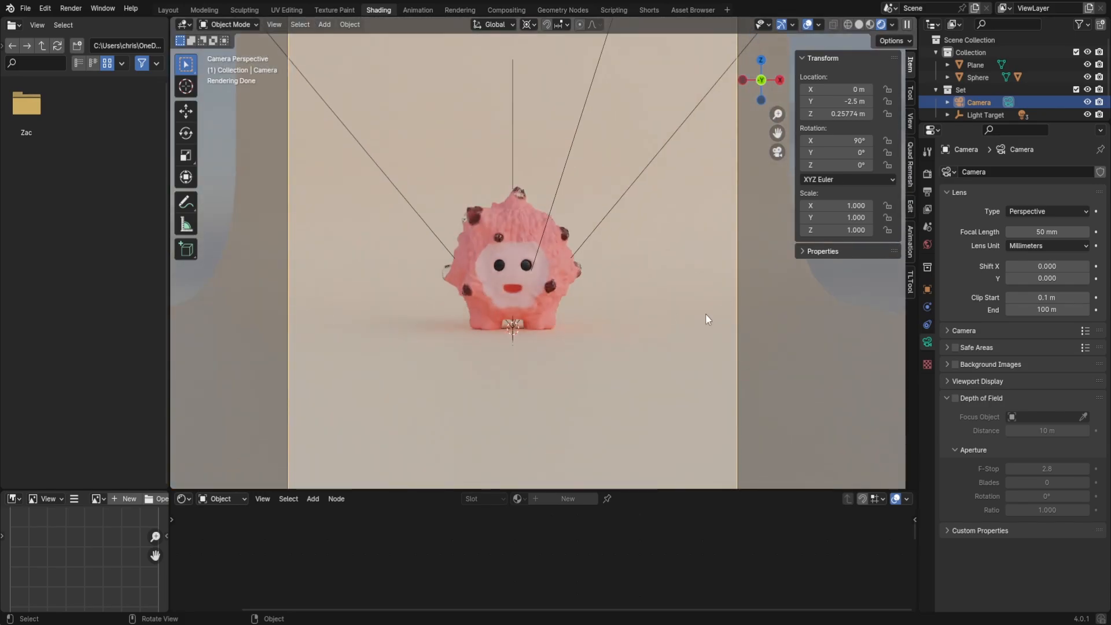
scroll(706, 315, down, 2)
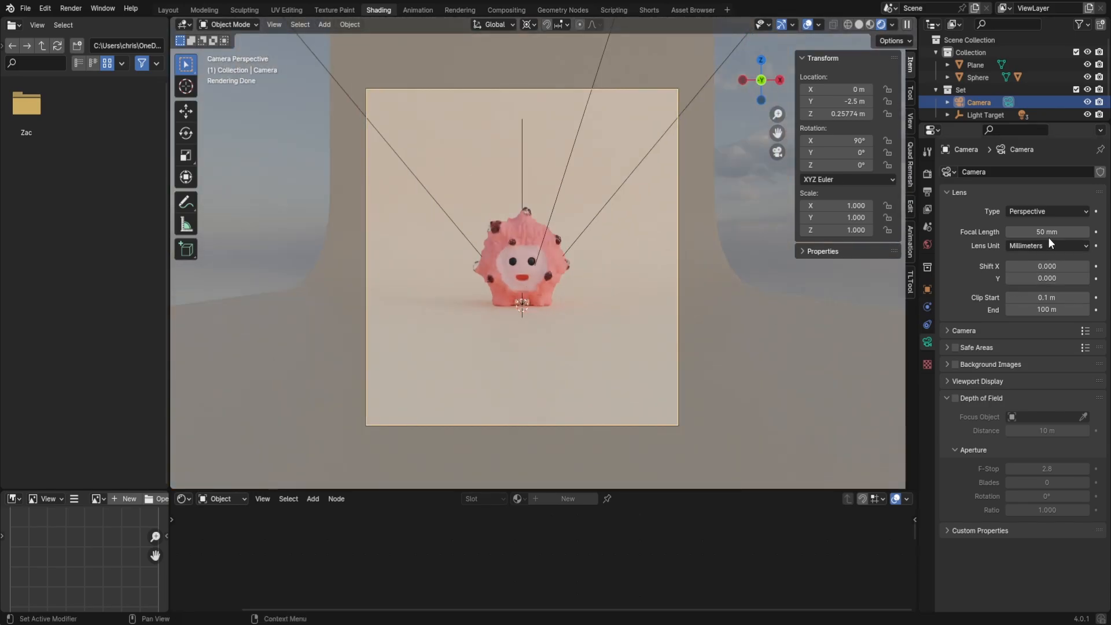
- Try camera focal lengths of 156 mm and 150 mm, and return the focal length to 50 mm
drag(1050, 238, 1110, 238)
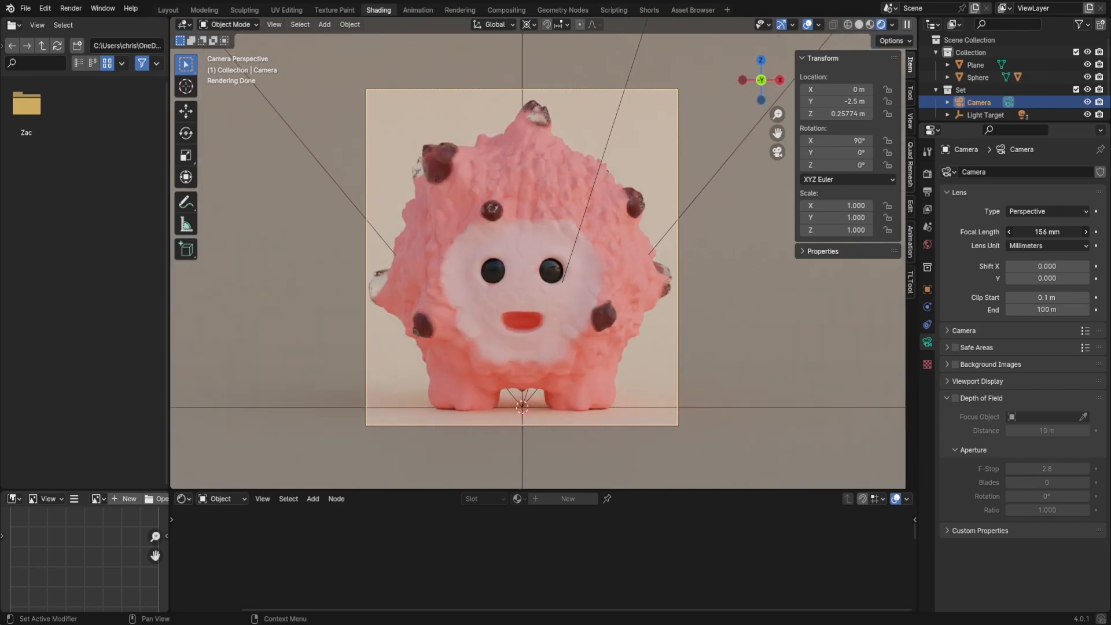
click(1017, 234)
text(150)
key(Return)
click(1017, 232)
text(50)
key(Return)
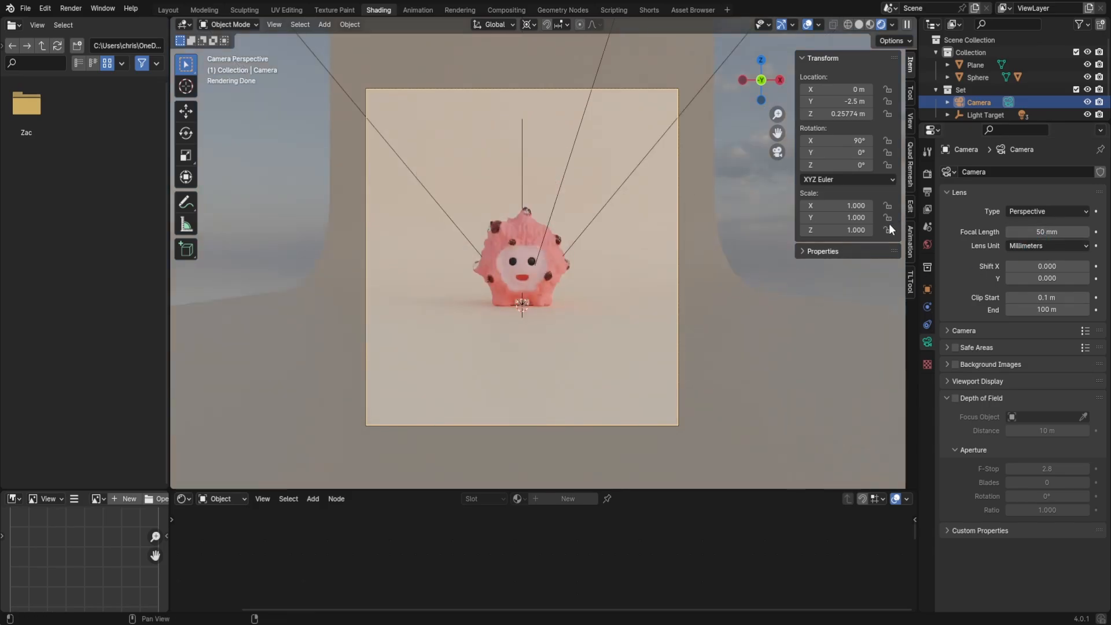
- Lock the camera to the view and try a close-up of the creature with the 50 mm lens
click(909, 121)
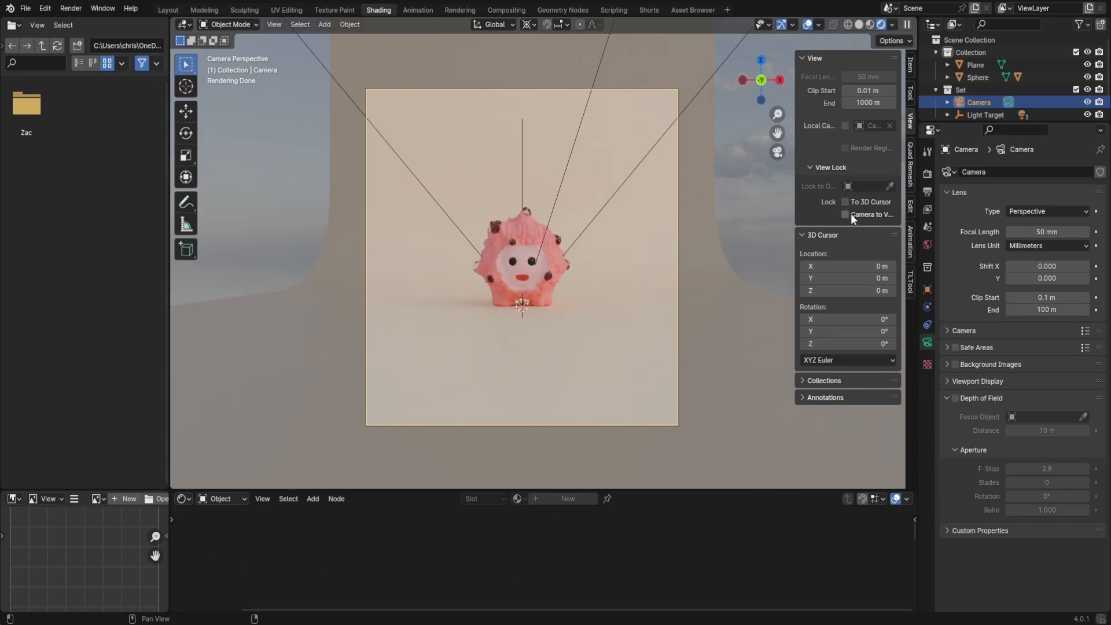
click(846, 215)
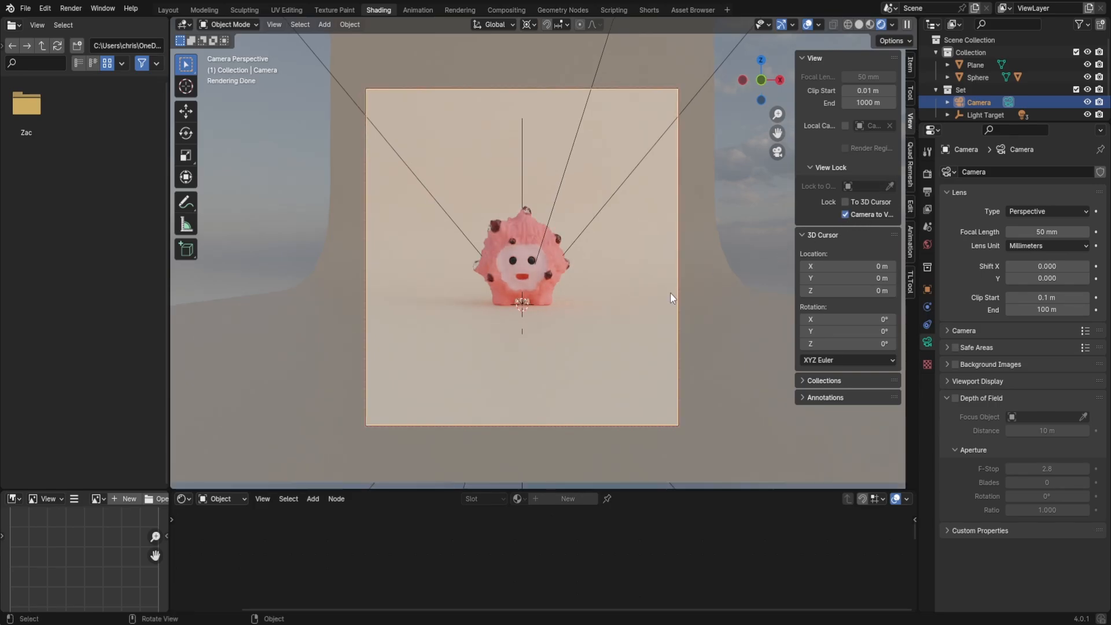
ctrl+middle_drag(670, 292, 677, 213)
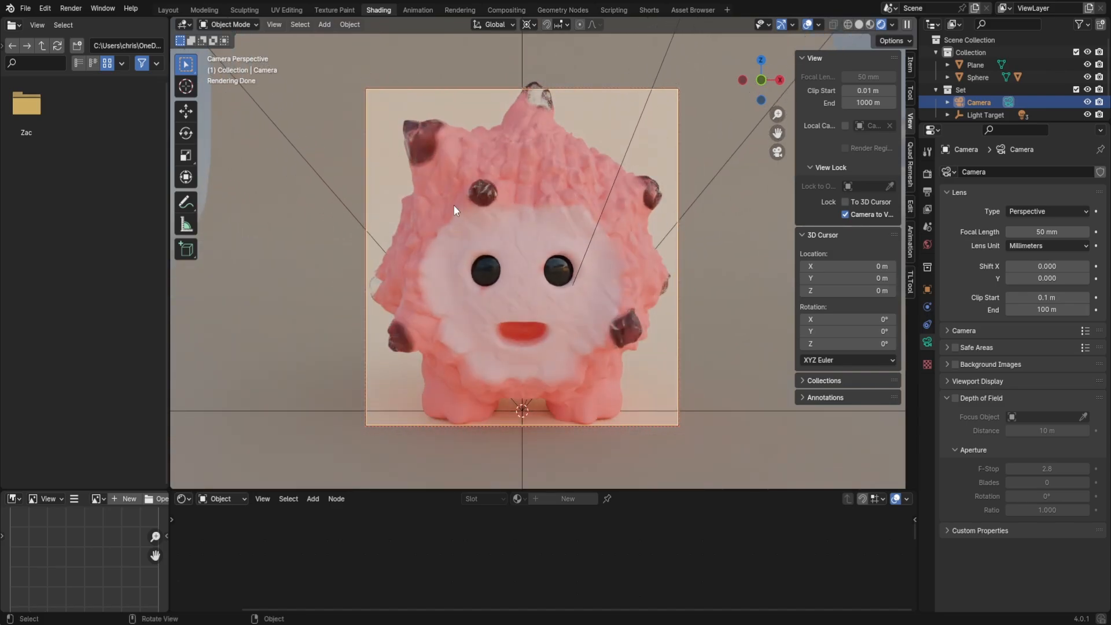
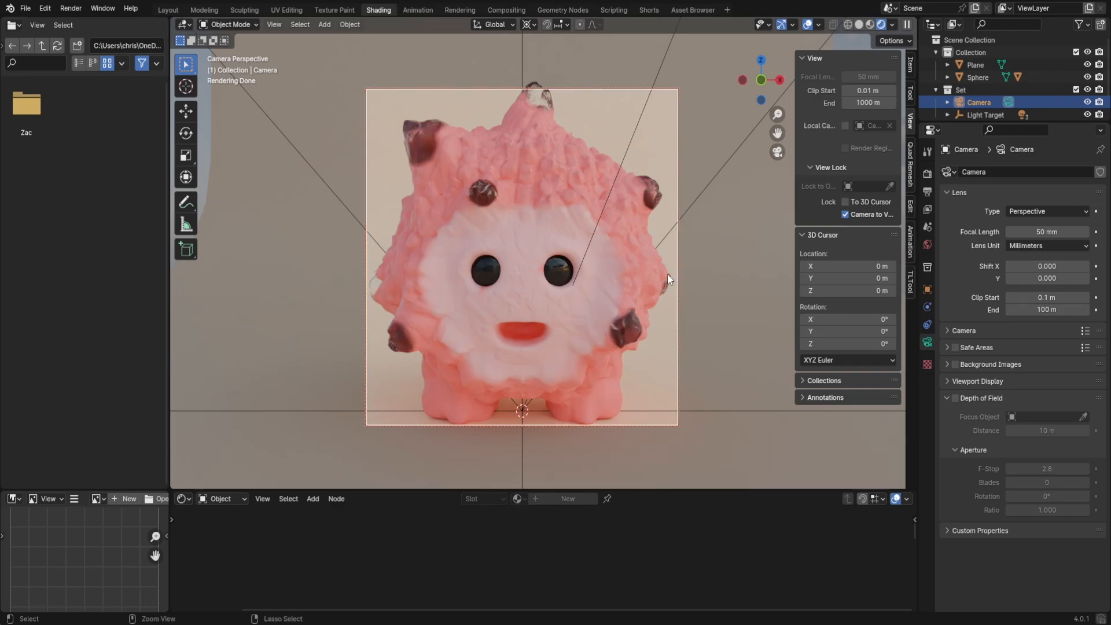
ctrl+middle_drag(668, 273, 631, 269)
- Set the camera's focal length to 150 mm and pull the camera back to leave more space around the creature
click(1029, 231)
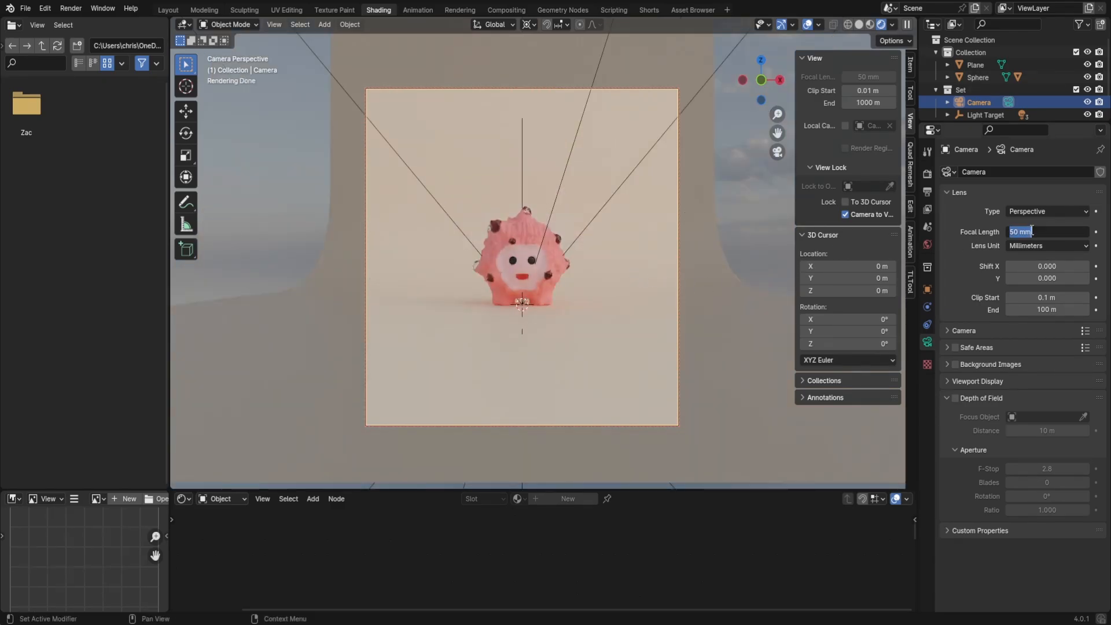
text(150)
key(Return)
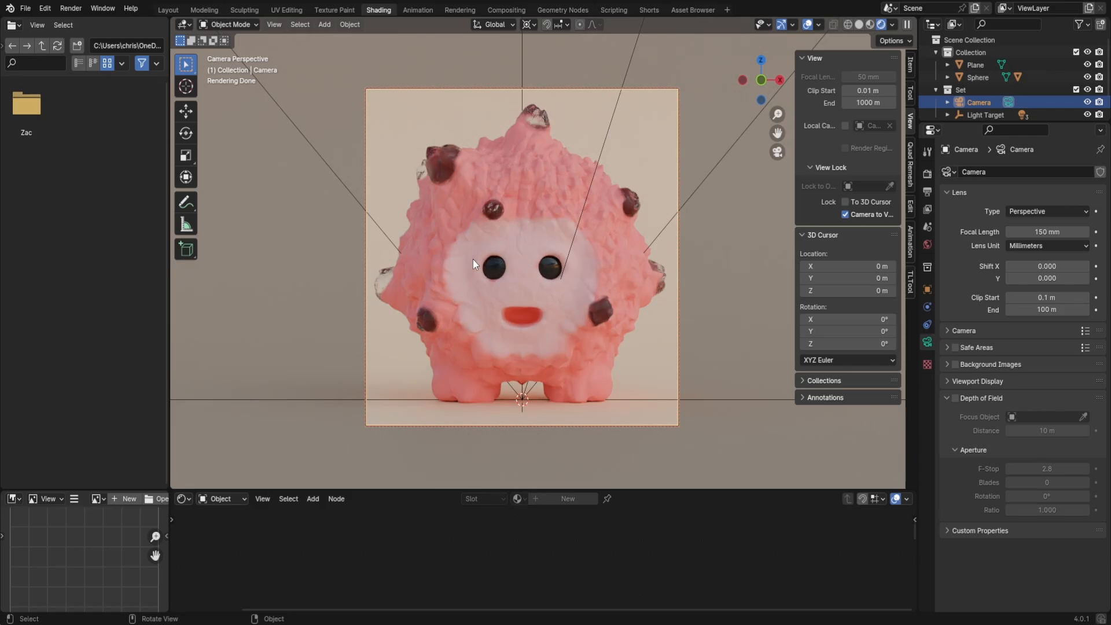
click(845, 214)
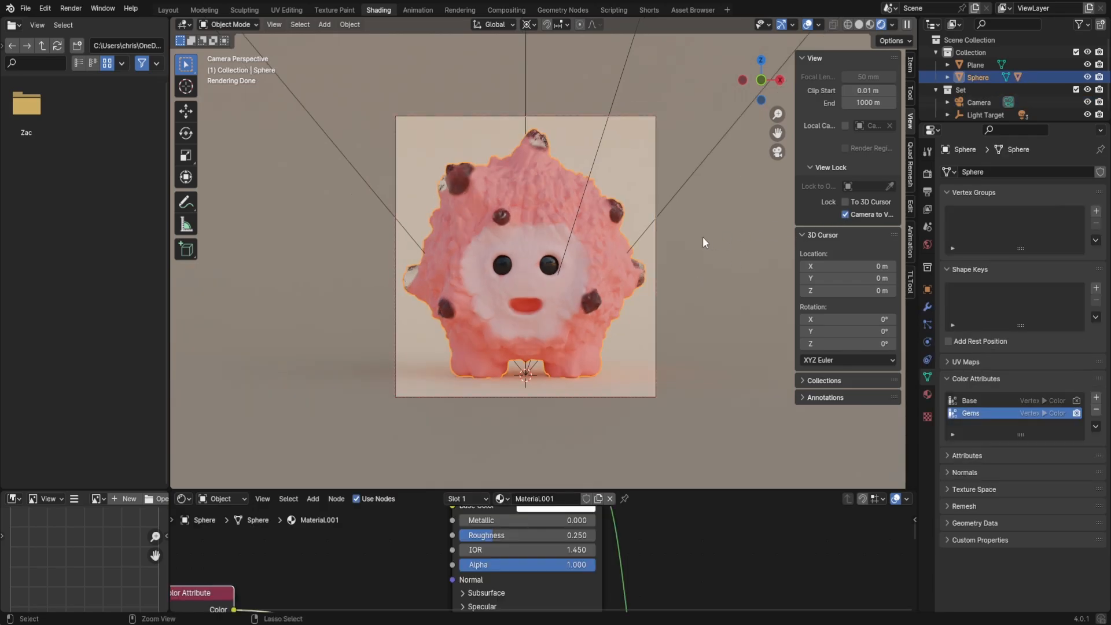
ctrl+middle_drag(703, 238, 603, 294)
- Move the creature along the ground plane by about 0.17 m in X and 0.23 m in Y
key(g)
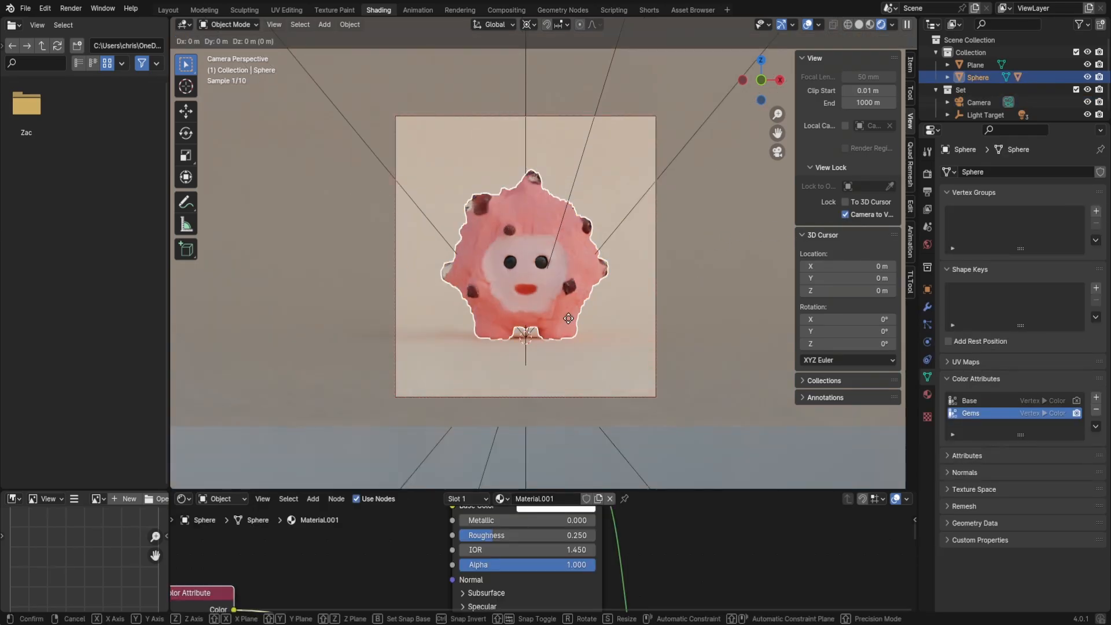
key(shift+z)
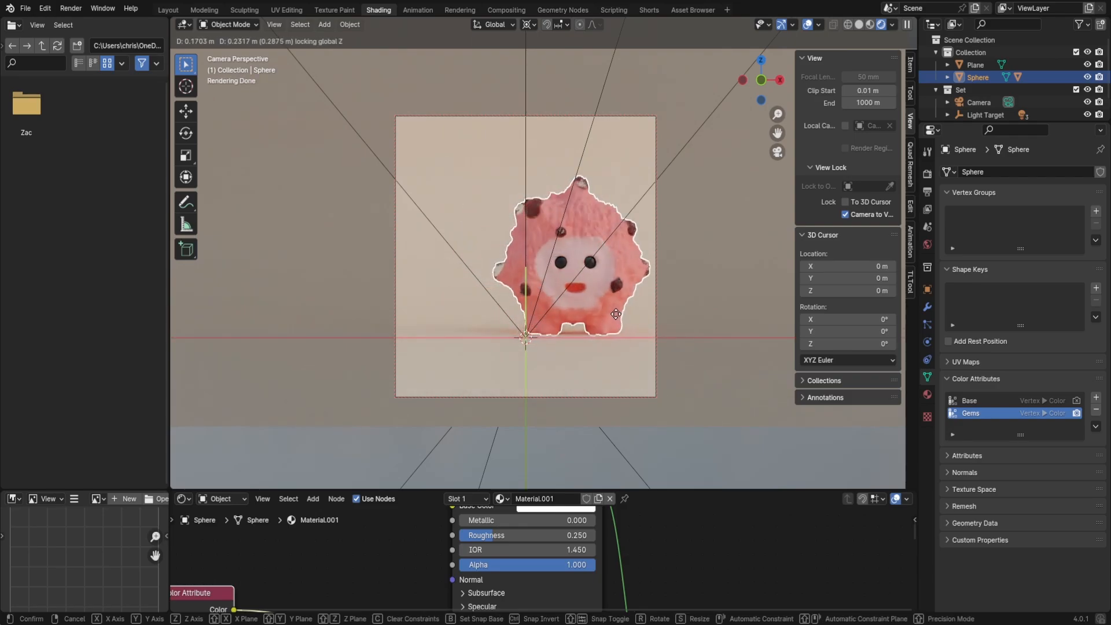
click(616, 314)
key(r)
key(z)
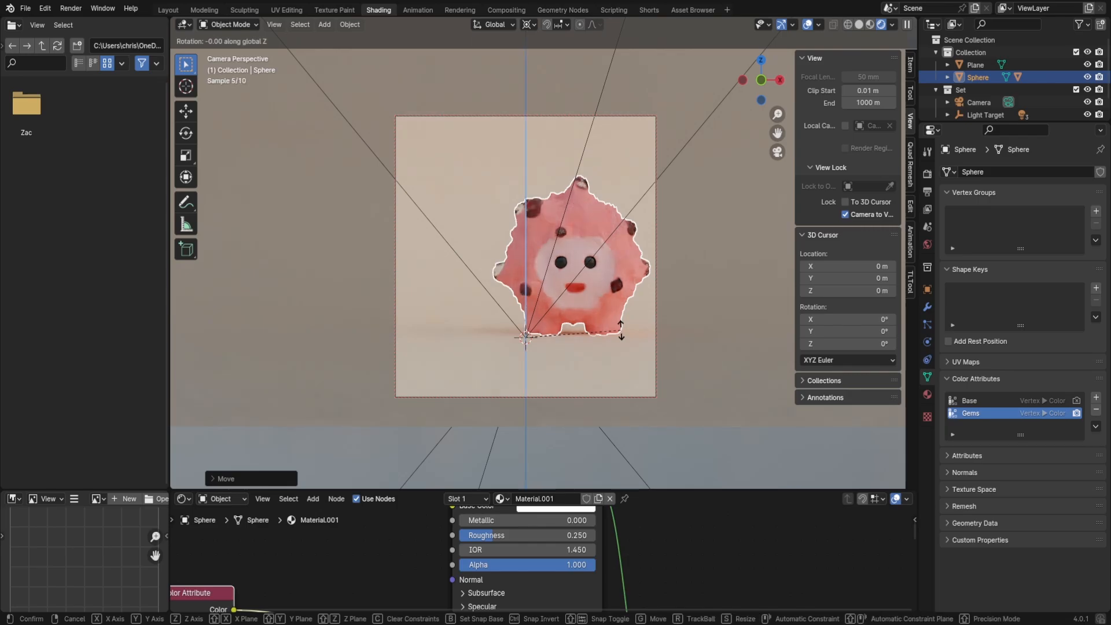
key(Escape)
- Set the pivot point to Median Point and turn the creature slightly about Z toward the empty side of the frame
click(527, 24)
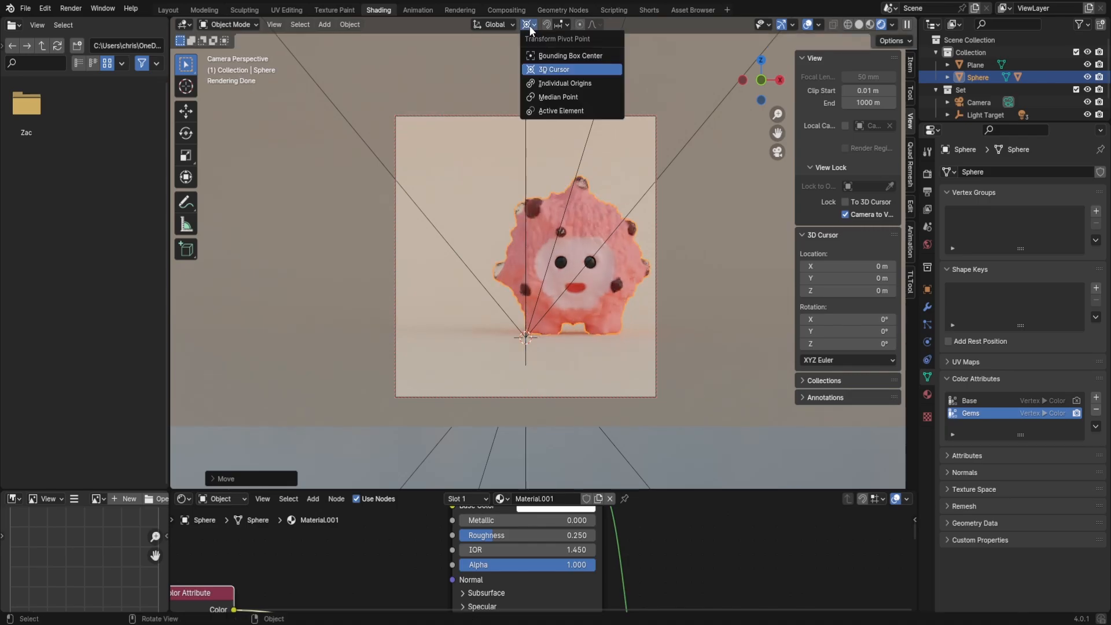
click(558, 84)
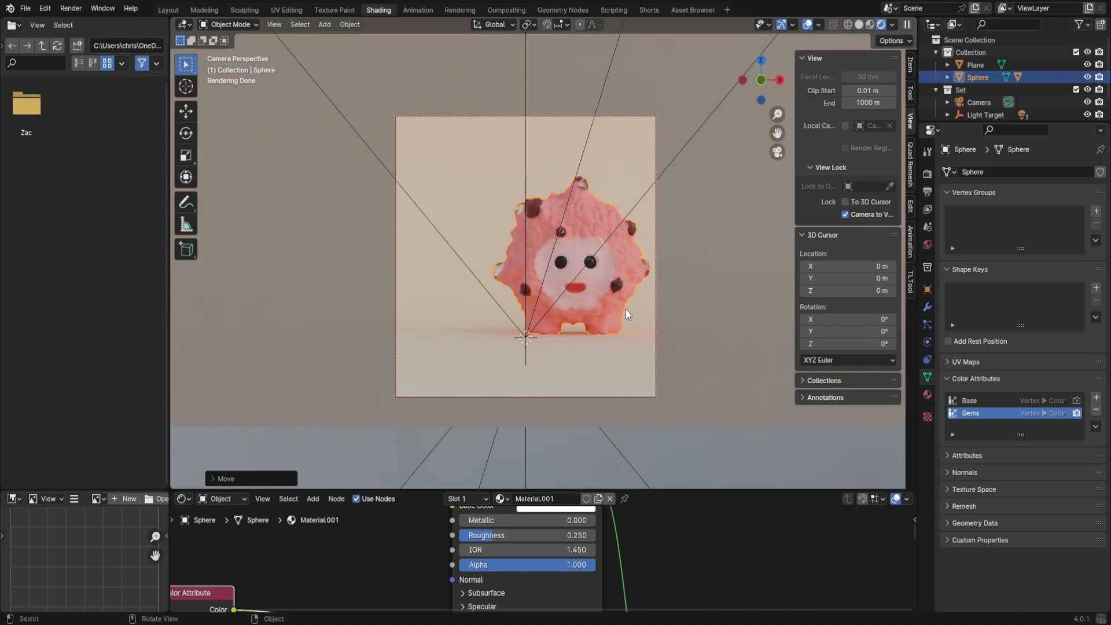
key(r)
key(z)
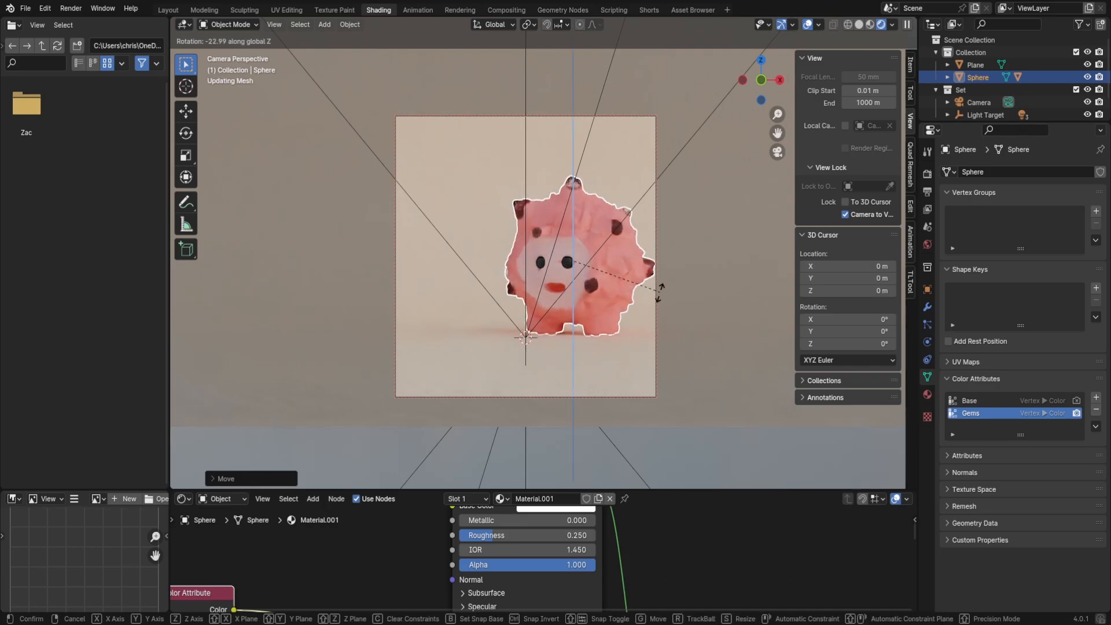
click(590, 301)
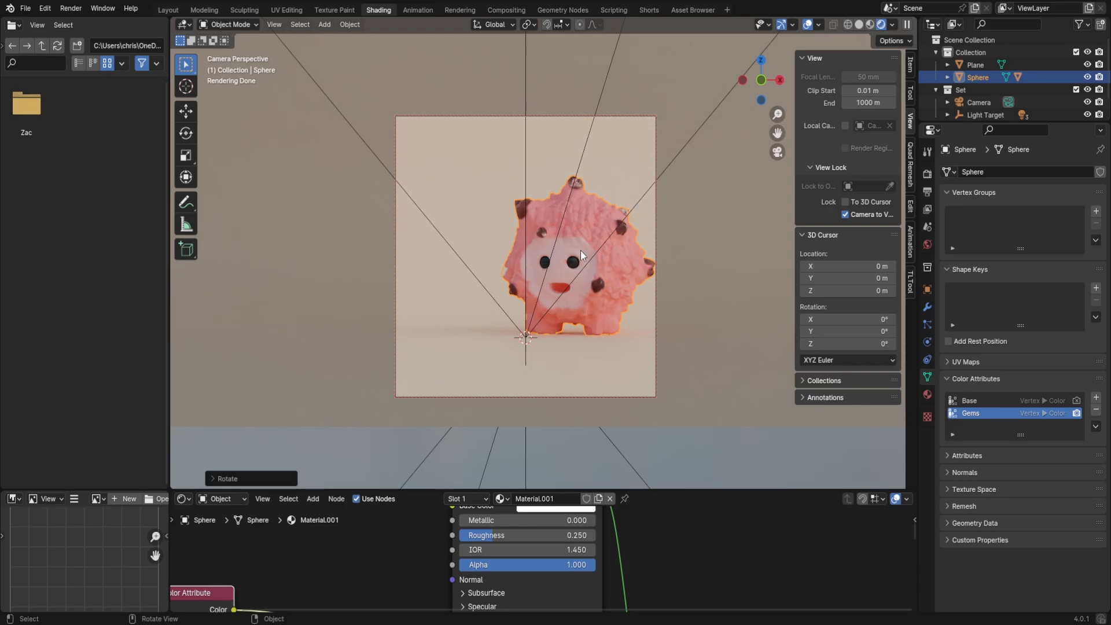
- Select the creature's whole hierarchy and duplicate it in place
right_click(961, 77)
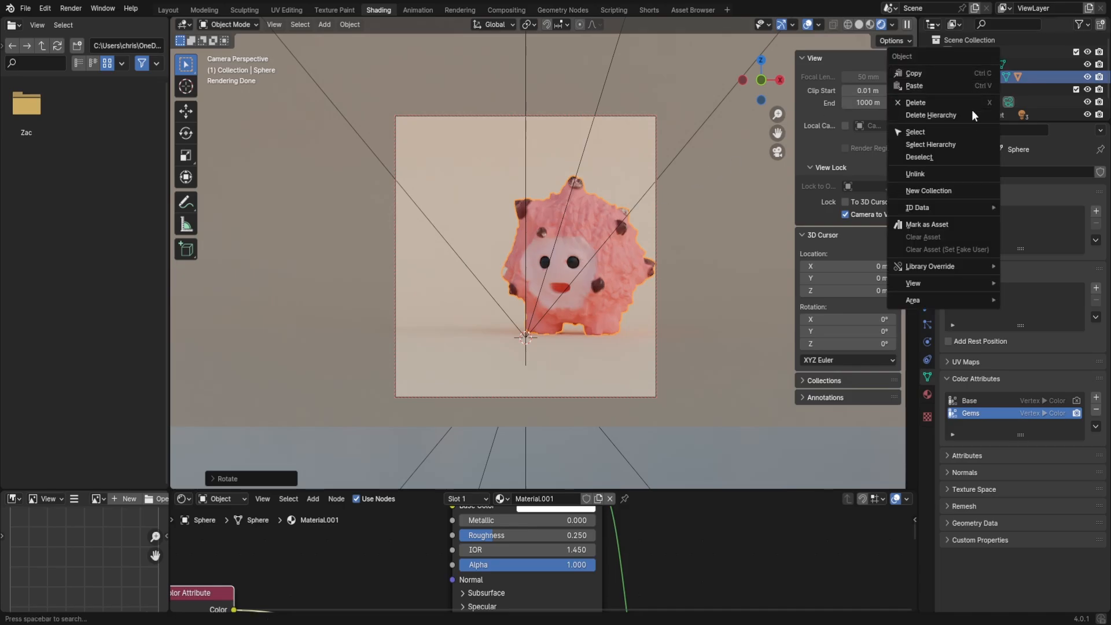
click(932, 145)
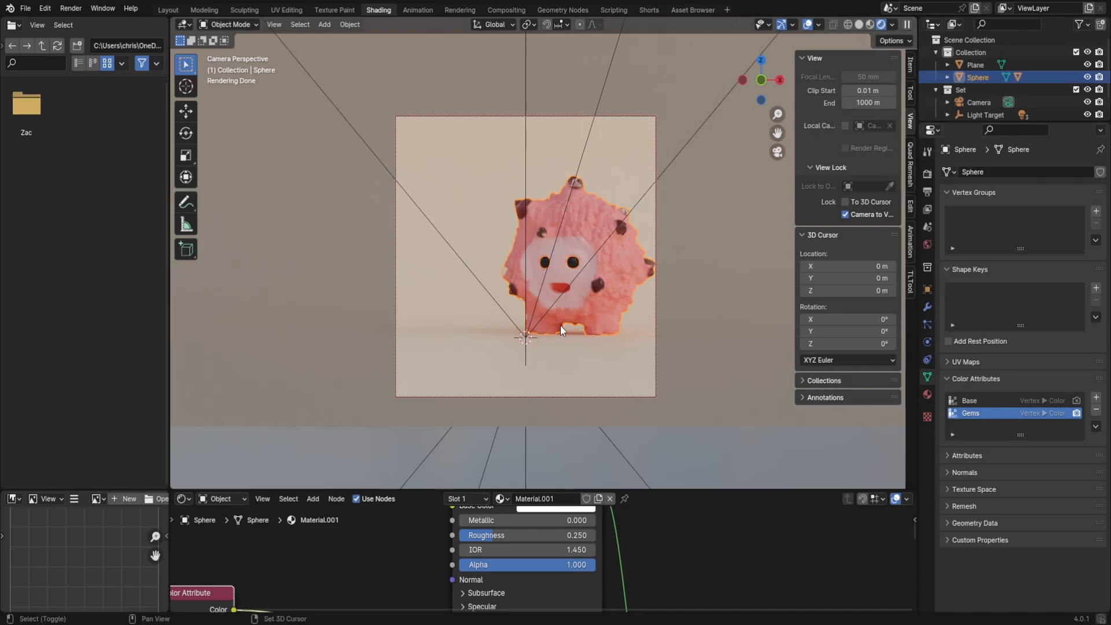
key(shift+d)
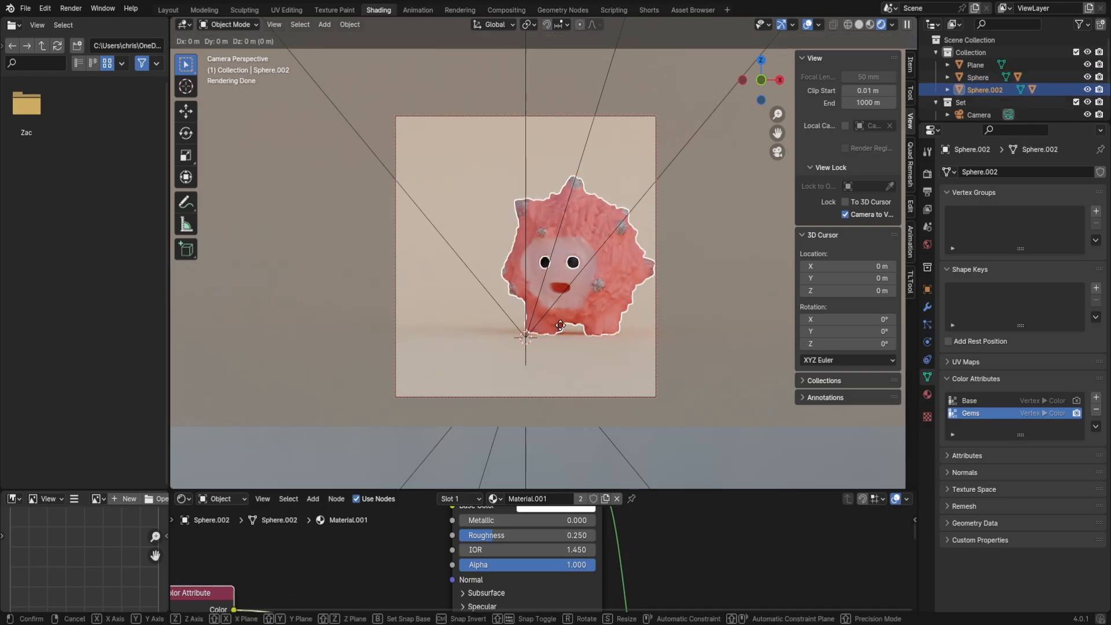
key(shift+z)
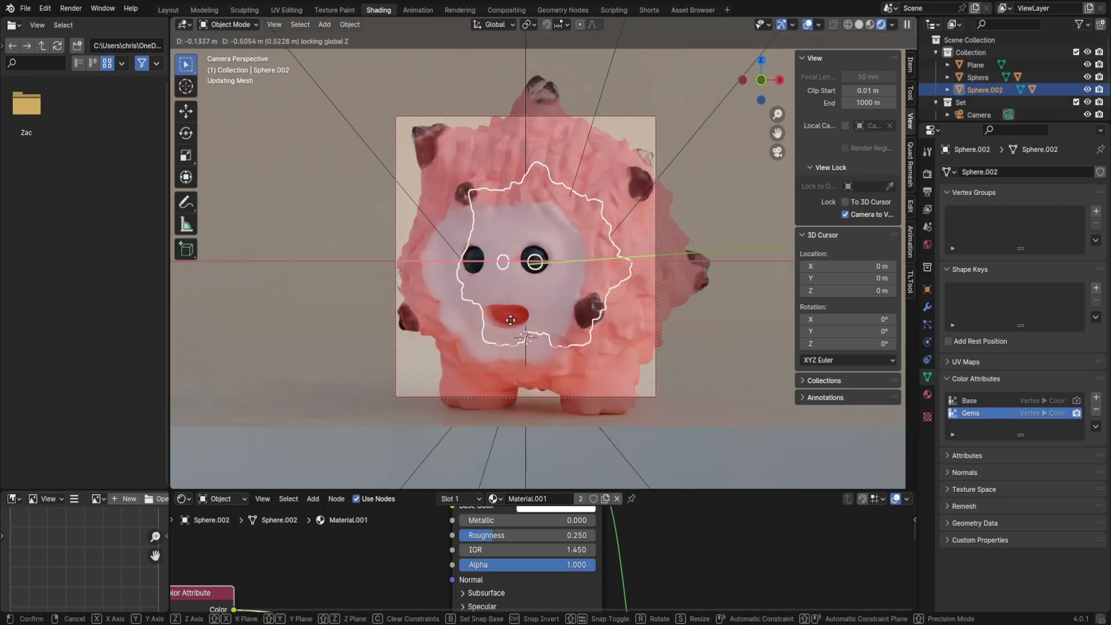
right_click(551, 319)
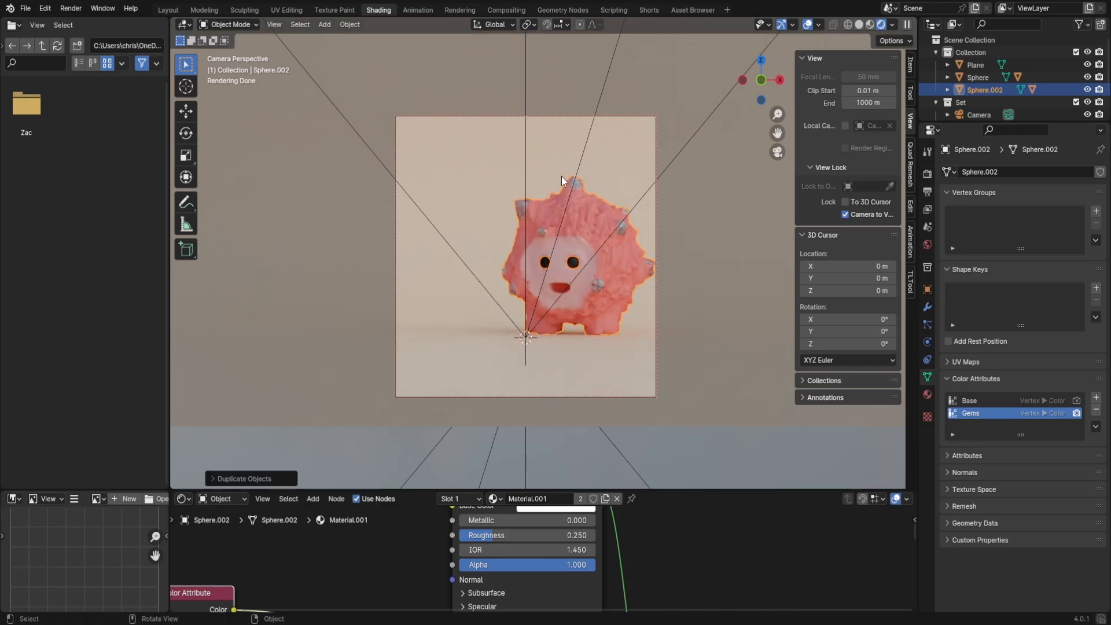
- Set the pivot point to 3D Cursor and swing the duplicate creature about 60° around Z to the original's left
click(528, 24)
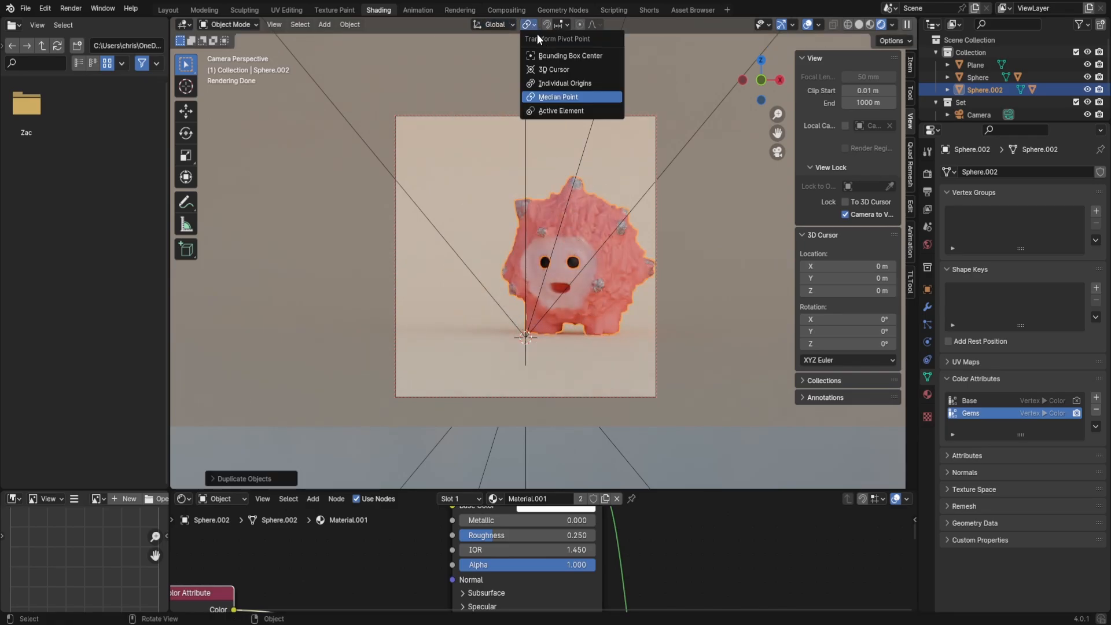
click(546, 69)
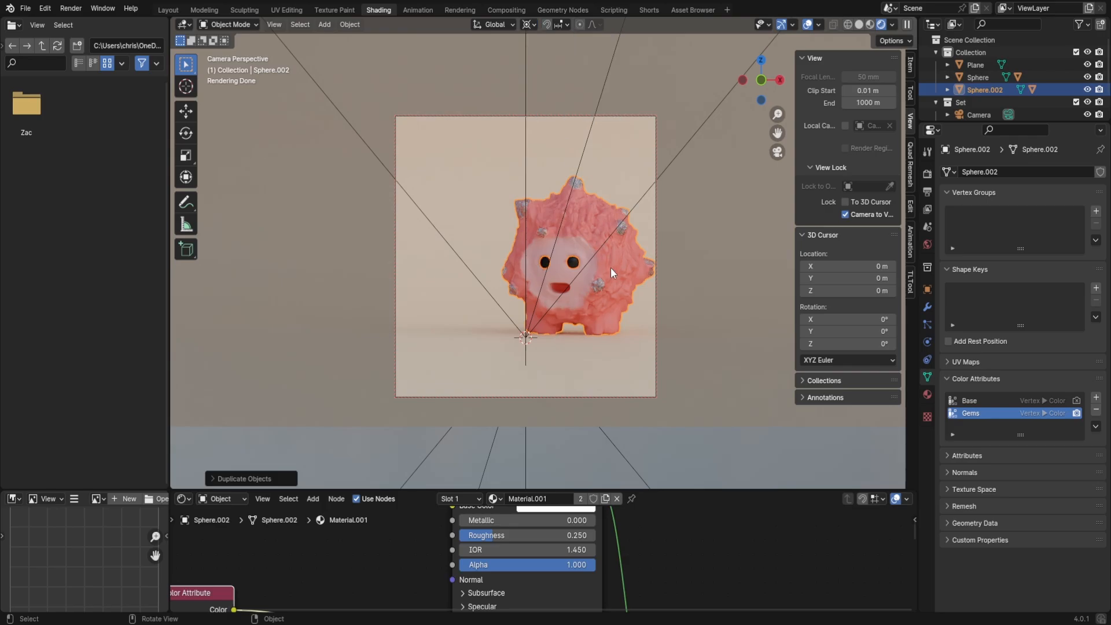
key(r)
key(z)
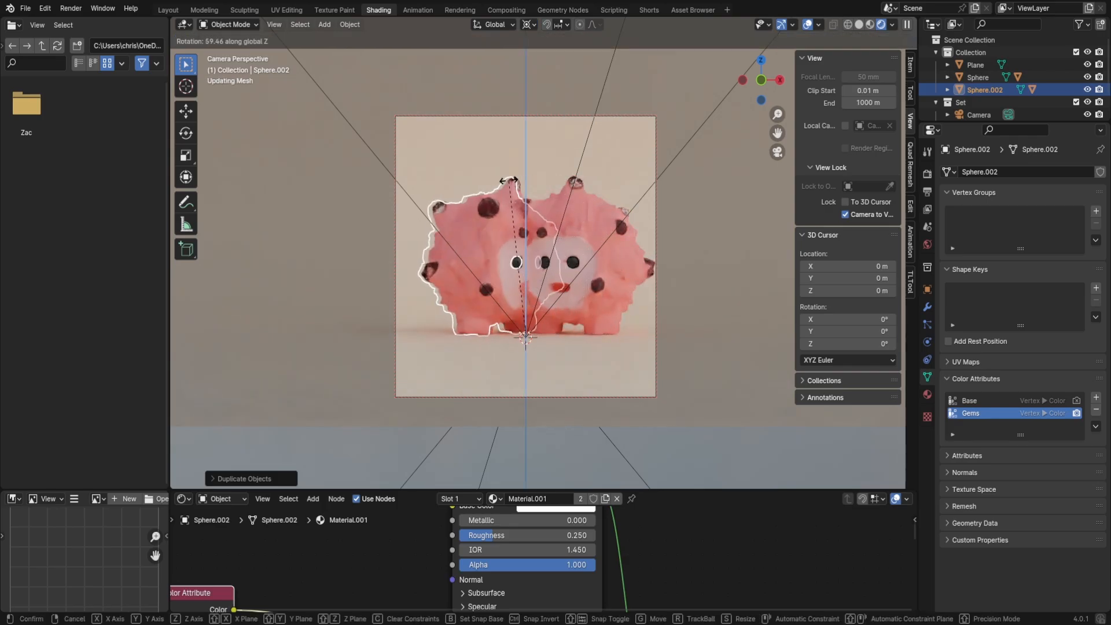
click(489, 177)
- Scale the duplicate creature down to less than half size and slide it along the ground to the frame's left side
key(s)
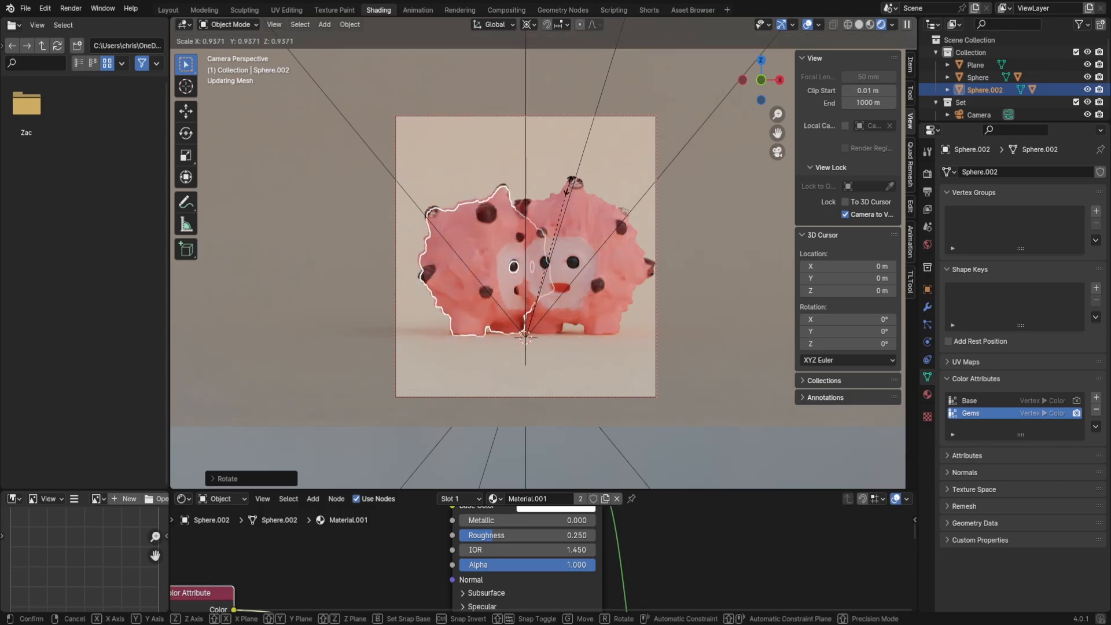
click(555, 259)
key(g)
key(shift+z)
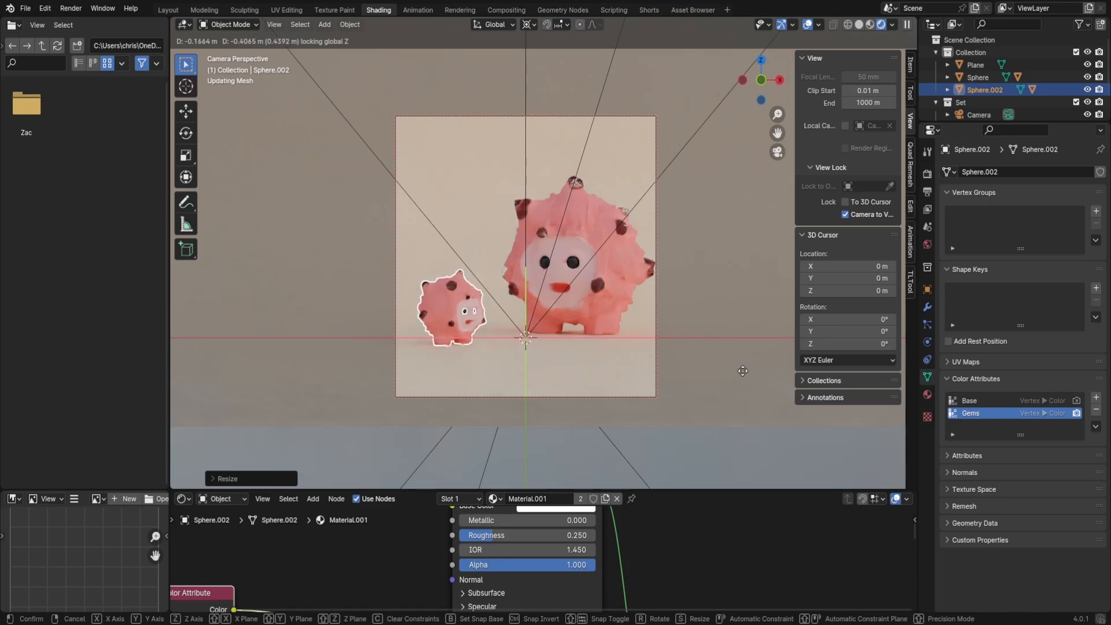
click(727, 339)
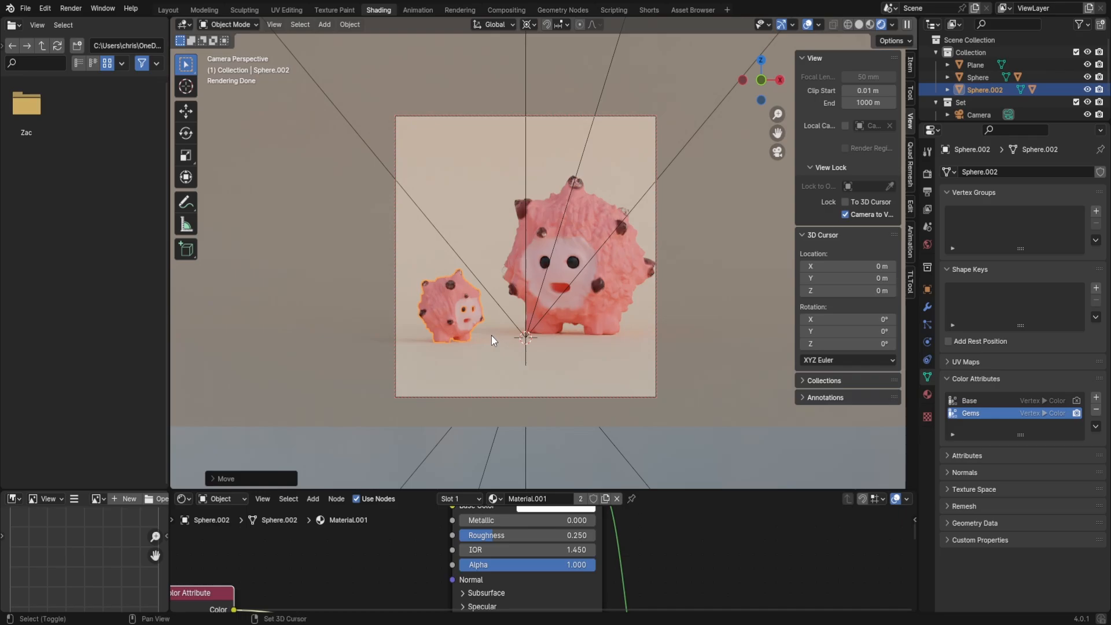
- Duplicate the small creature, shrink the copy further, and place it on the ground at the large creature's front right
key(shift+d)
key(z)
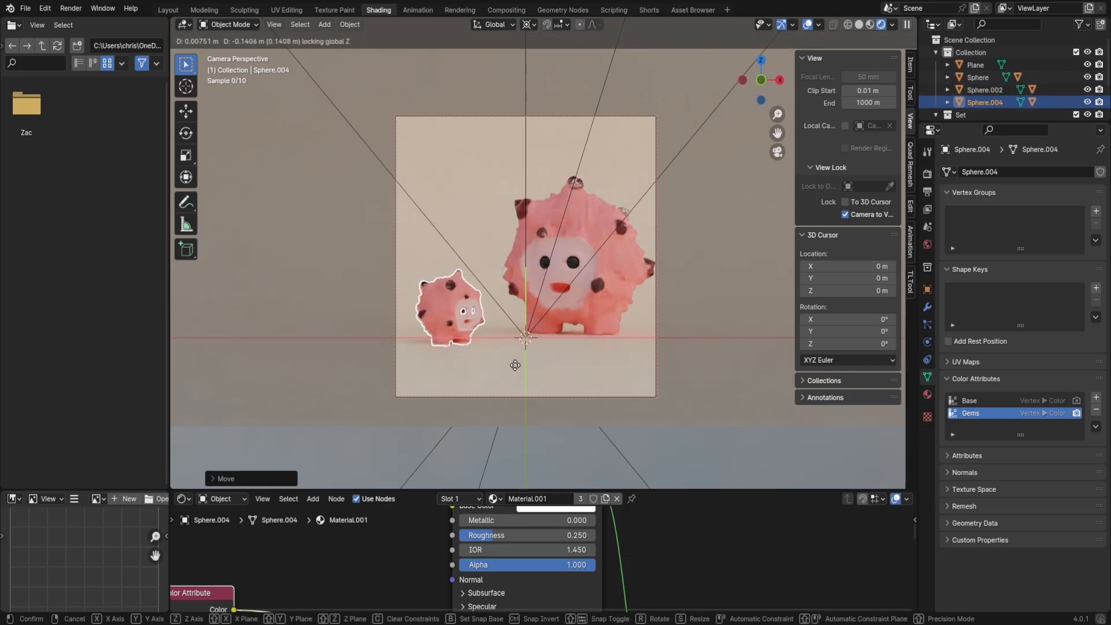
key(s)
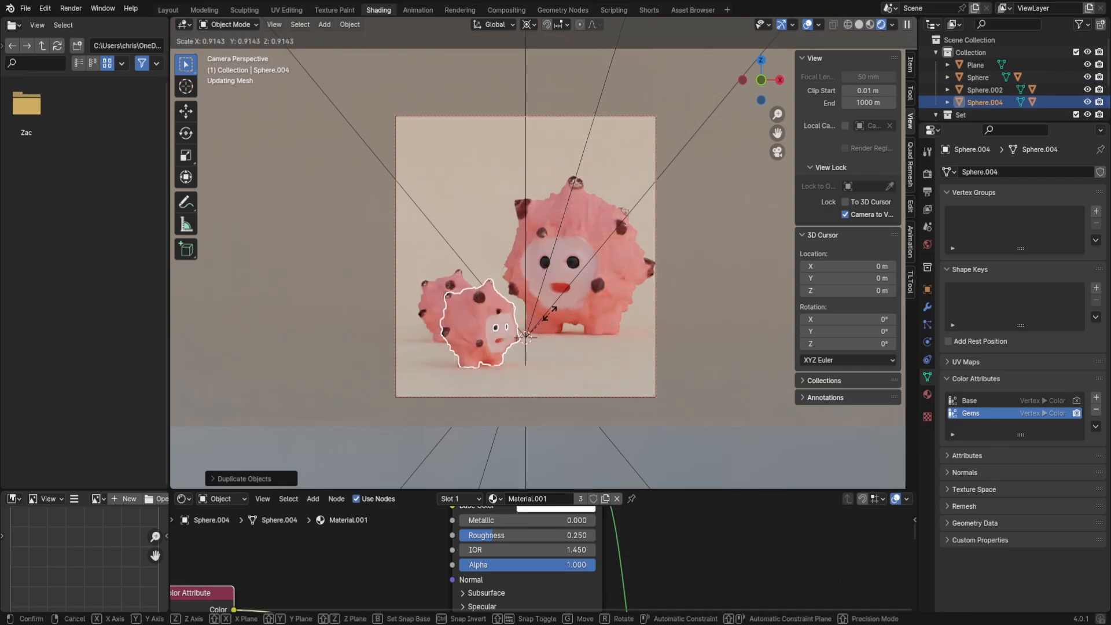
click(538, 319)
key(g)
key(z)
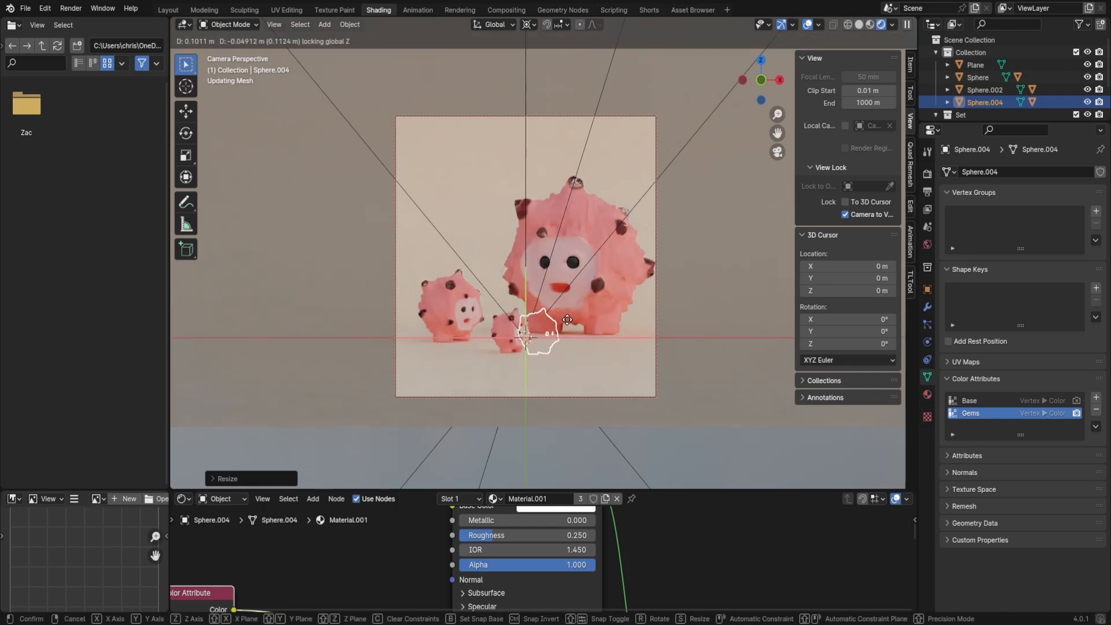
click(651, 333)
- Set the pivot point to Median Point, rotate the smallest creature to face inward toward the left, and save the file
click(528, 24)
click(548, 84)
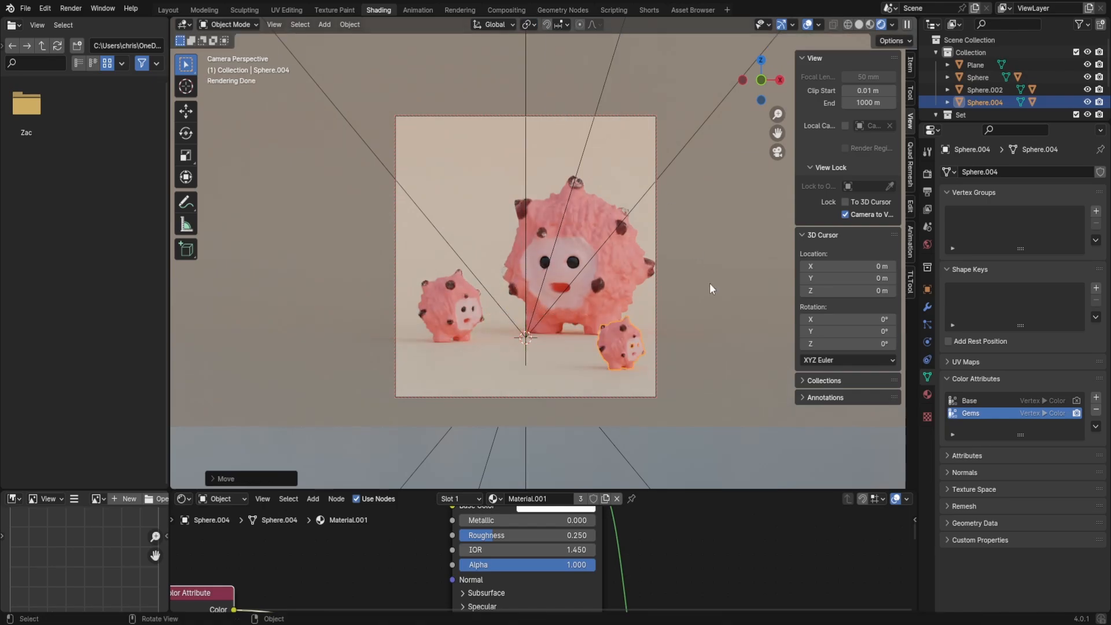
key(r)
click(686, 369)
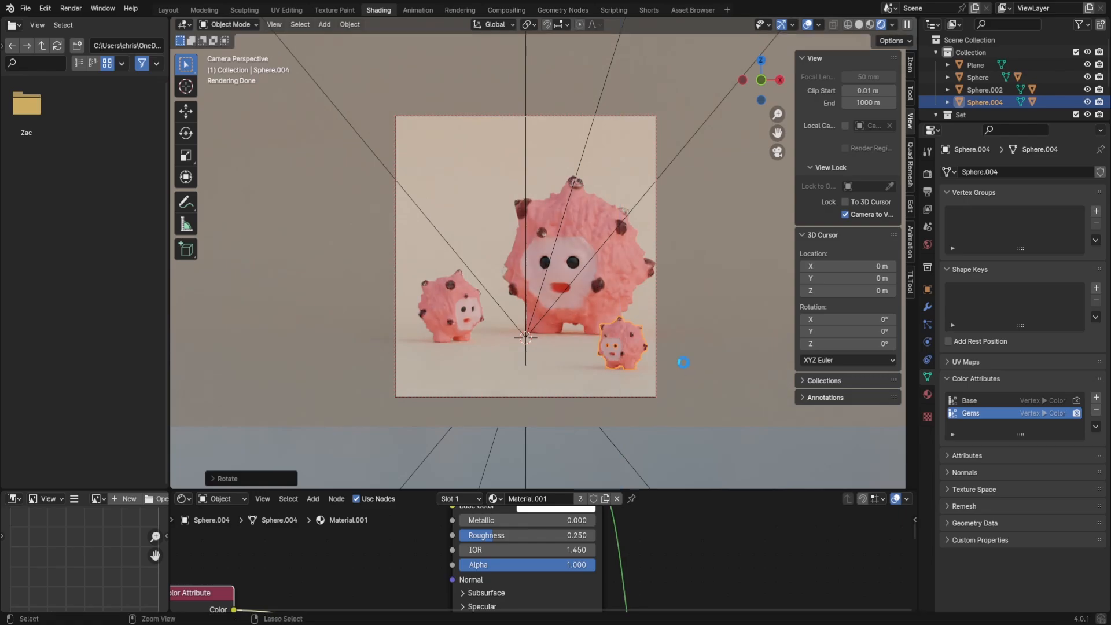
key(ctrl+s)
- Select the camera and shift it about -0.024 m along the global X axis
click(657, 118)
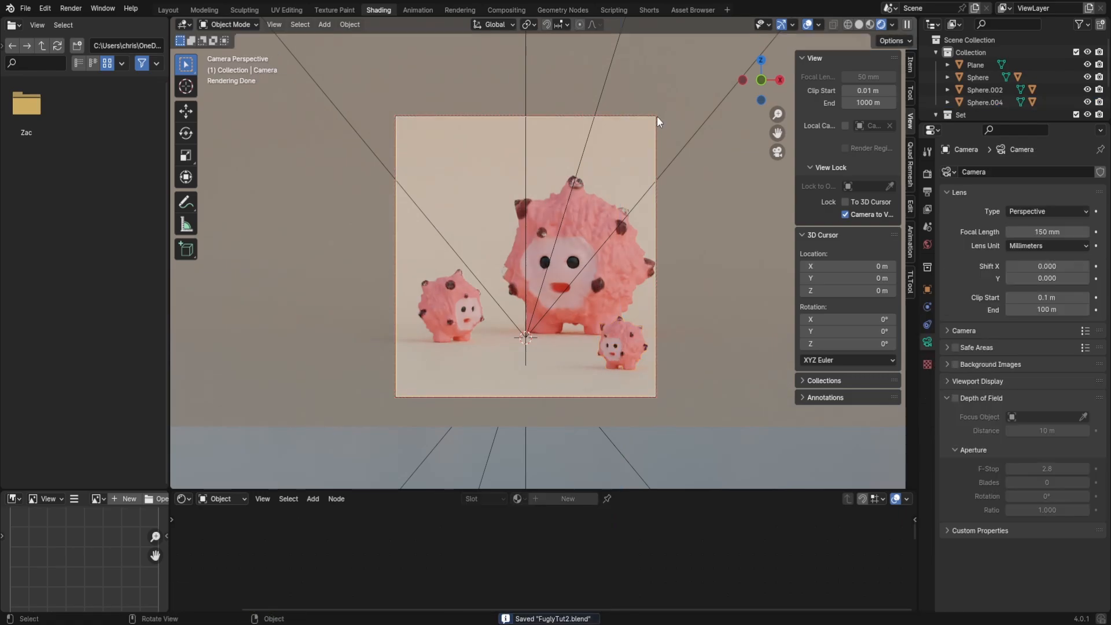
key(g)
key(x)
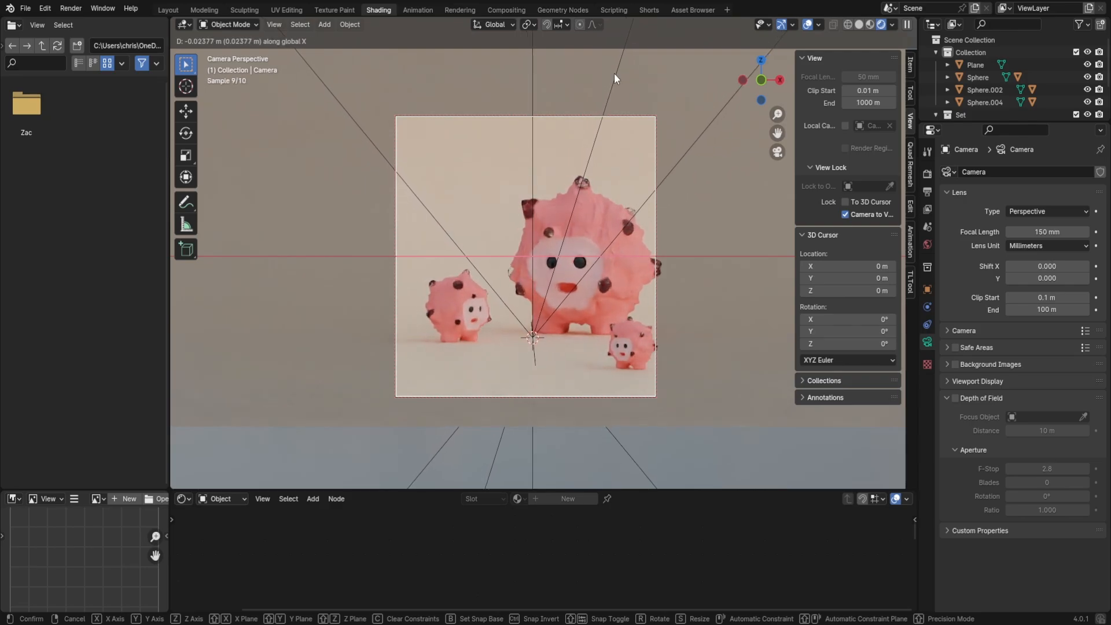
click(614, 73)
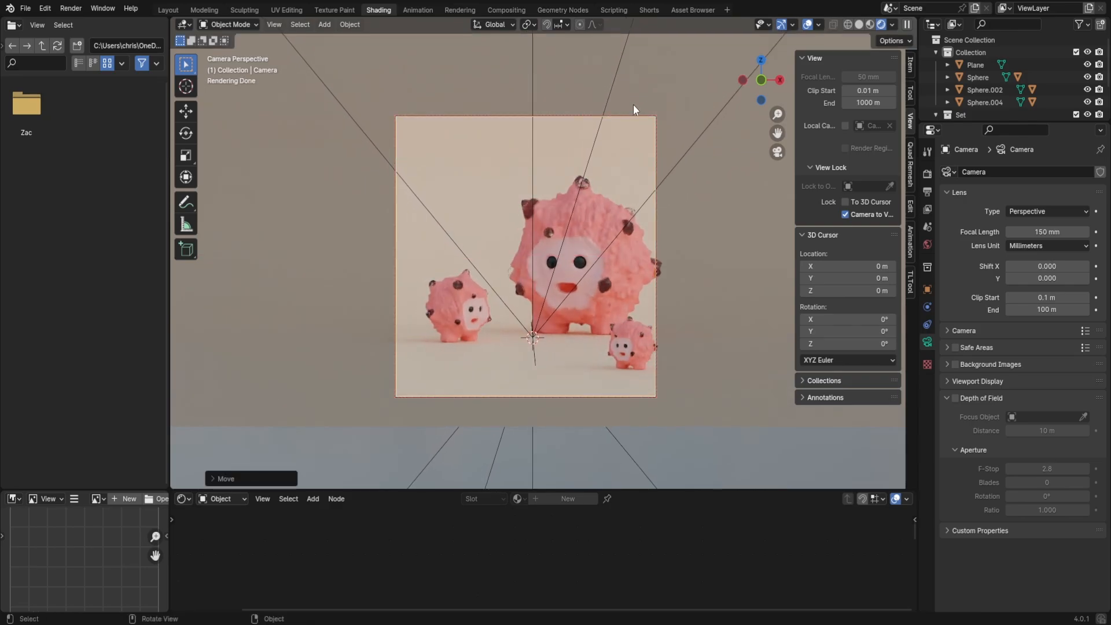
- Switch the lower editor to the Timeline and insert a Location keyframe for the camera at frame 1
click(184, 499)
key(shift+F12)
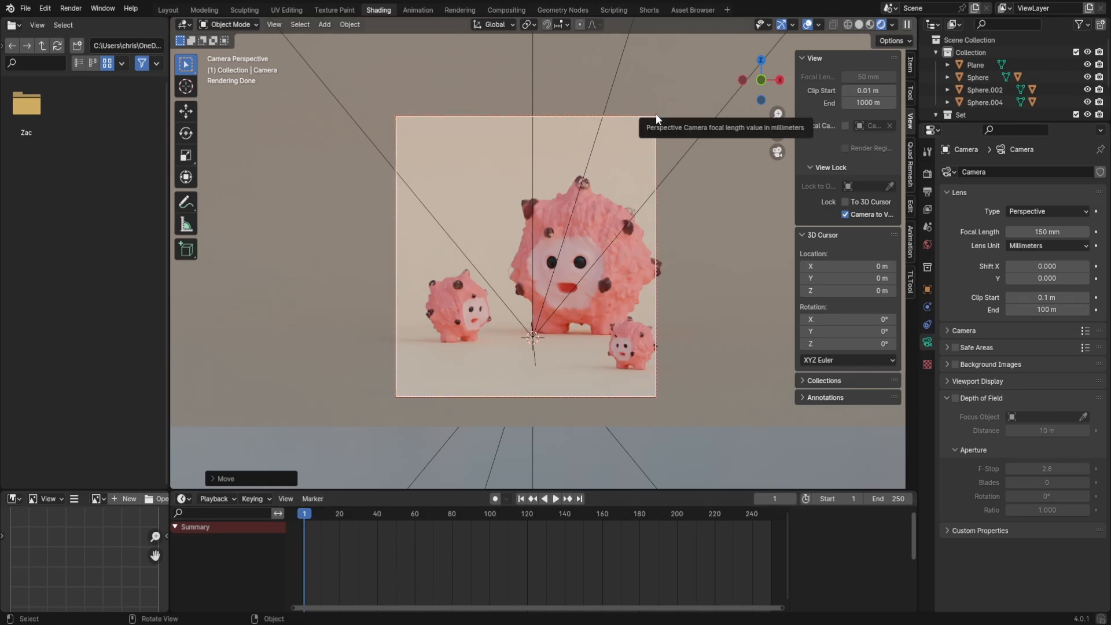
key(i)
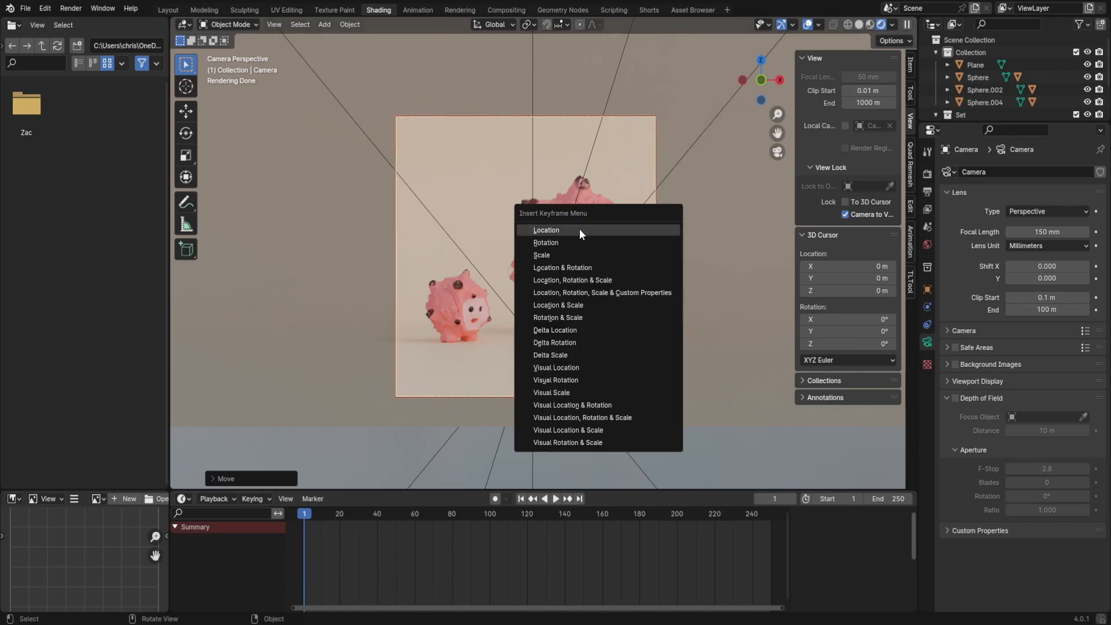
click(602, 228)
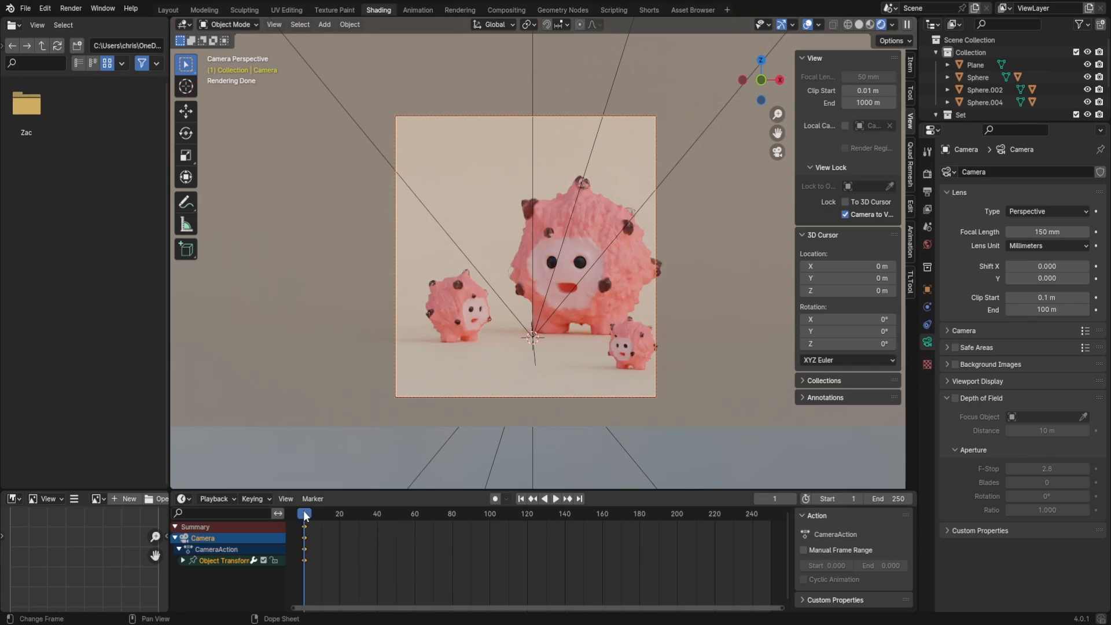
- Set the animation's end frame to 24*4, giving 96 frames
key(space)
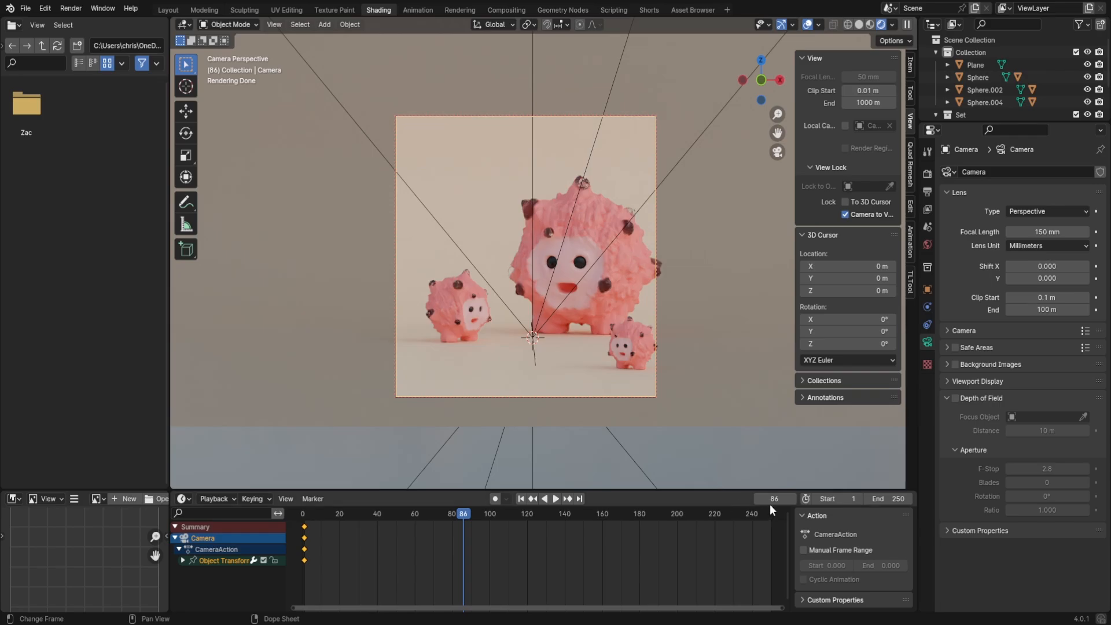
click(871, 499)
text(24*4)
key(Return)
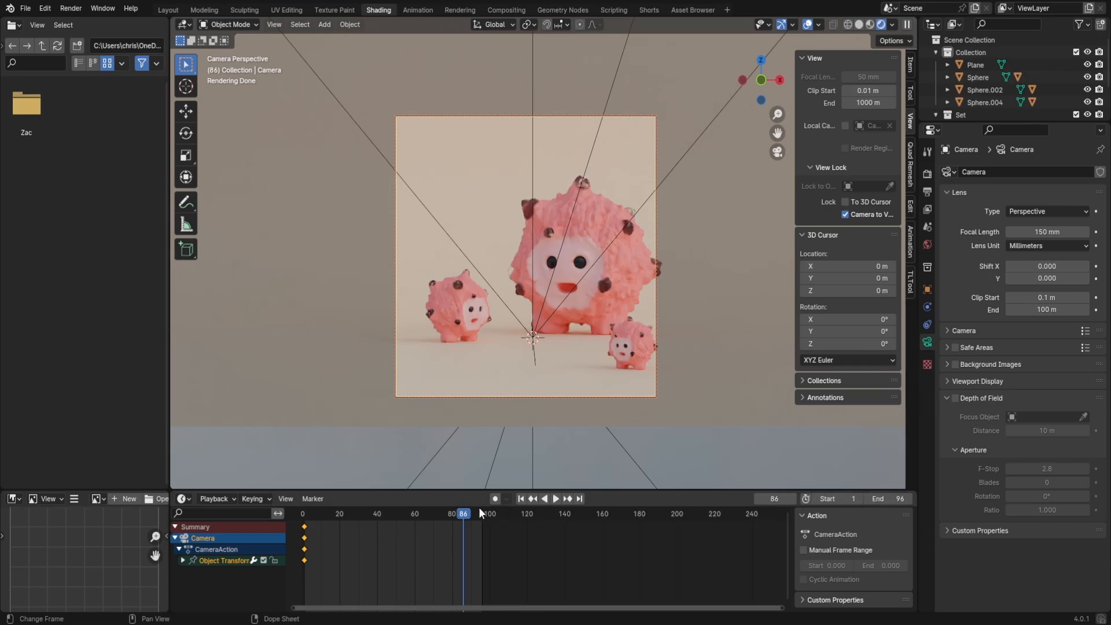
- At frame 96, move the camera in the positive direction along global X and insert a Location keyframe
click(580, 499)
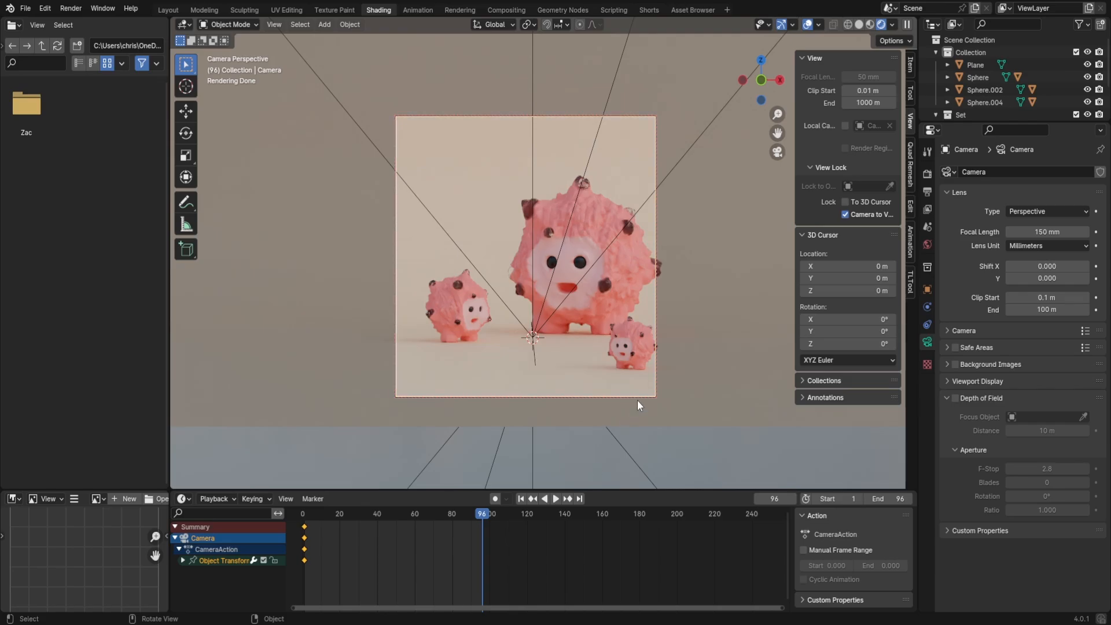
key(g)
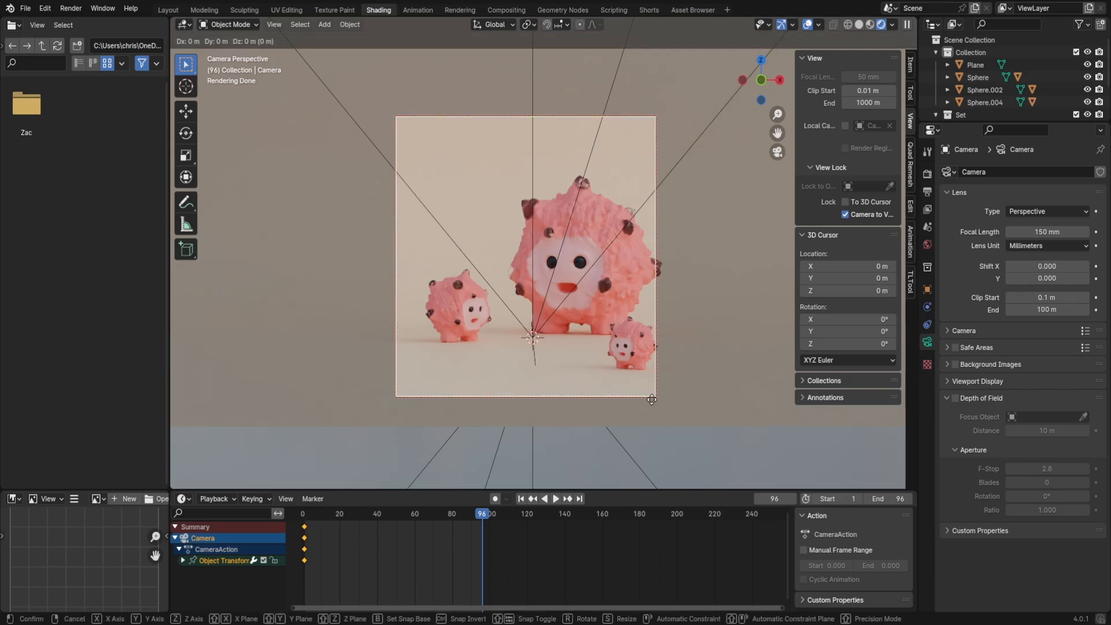
key(x)
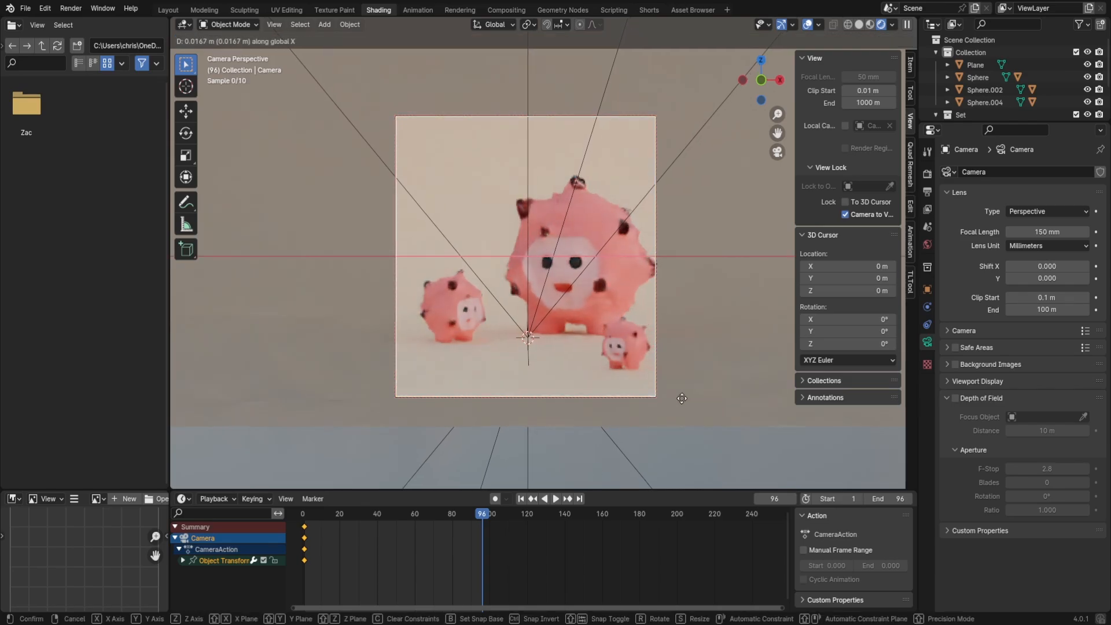
click(804, 386)
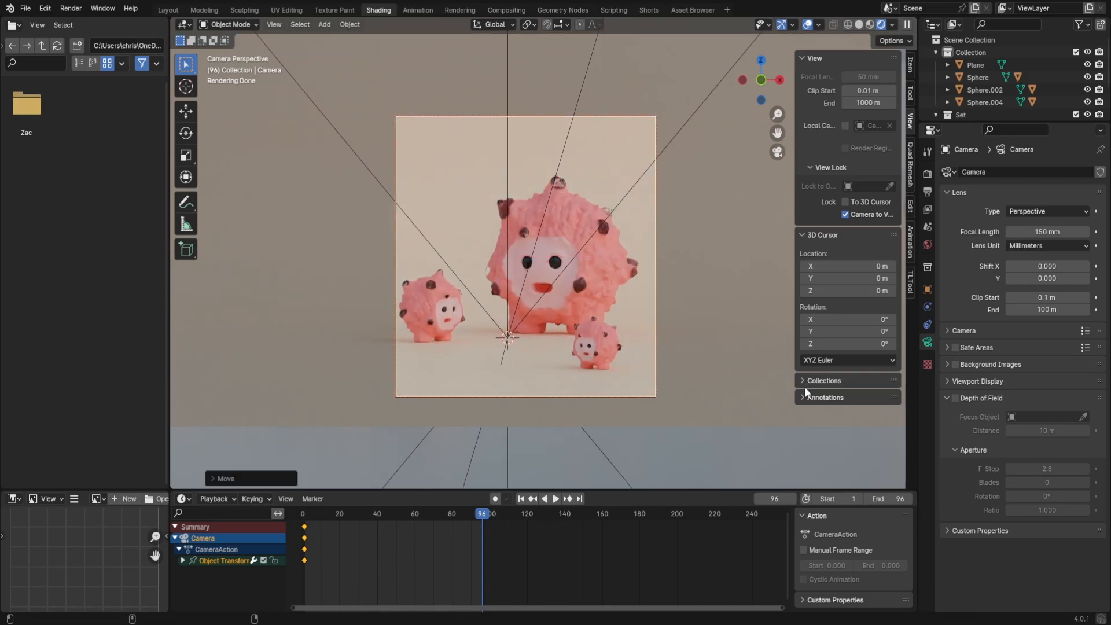
key(i)
click(760, 388)
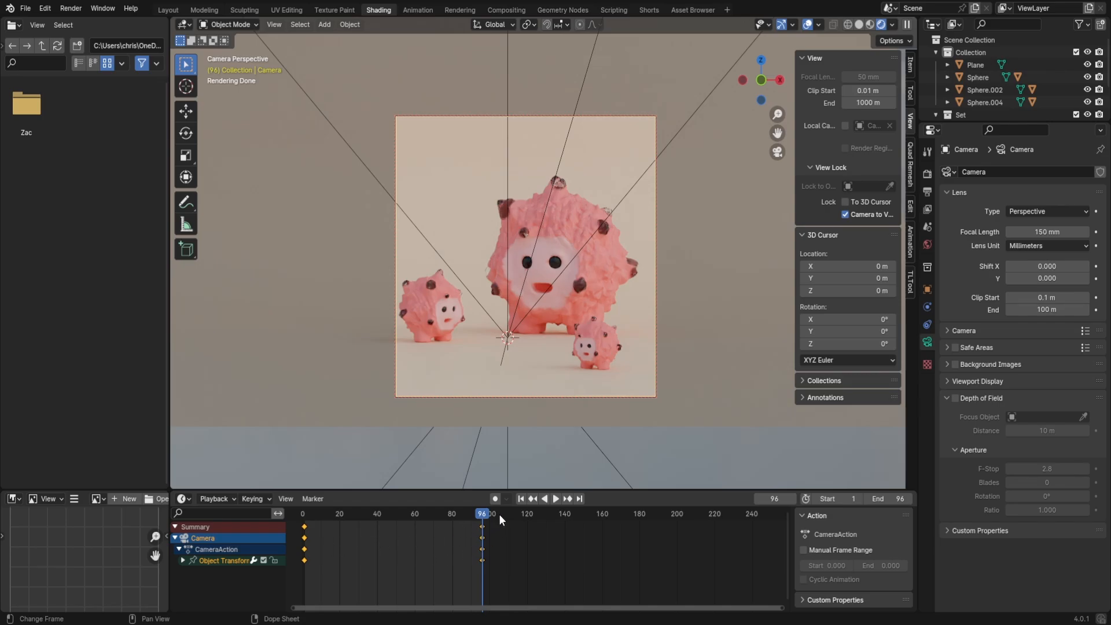
- Switch the viewport to solid shading and play the camera animation from its start to check the motion
drag(498, 514, 302, 525)
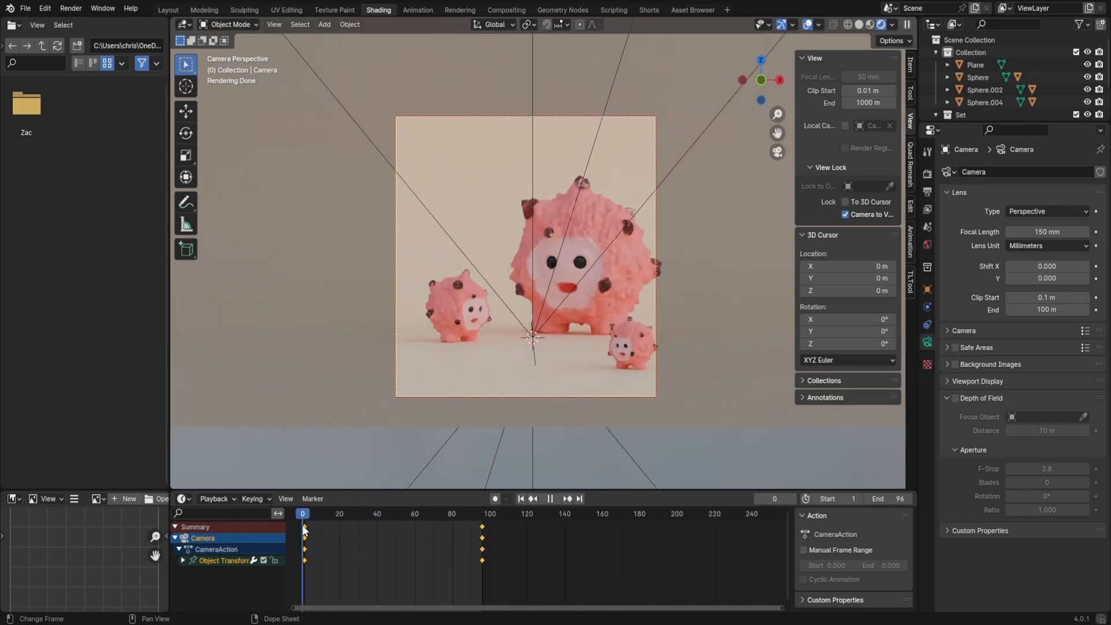
click(860, 25)
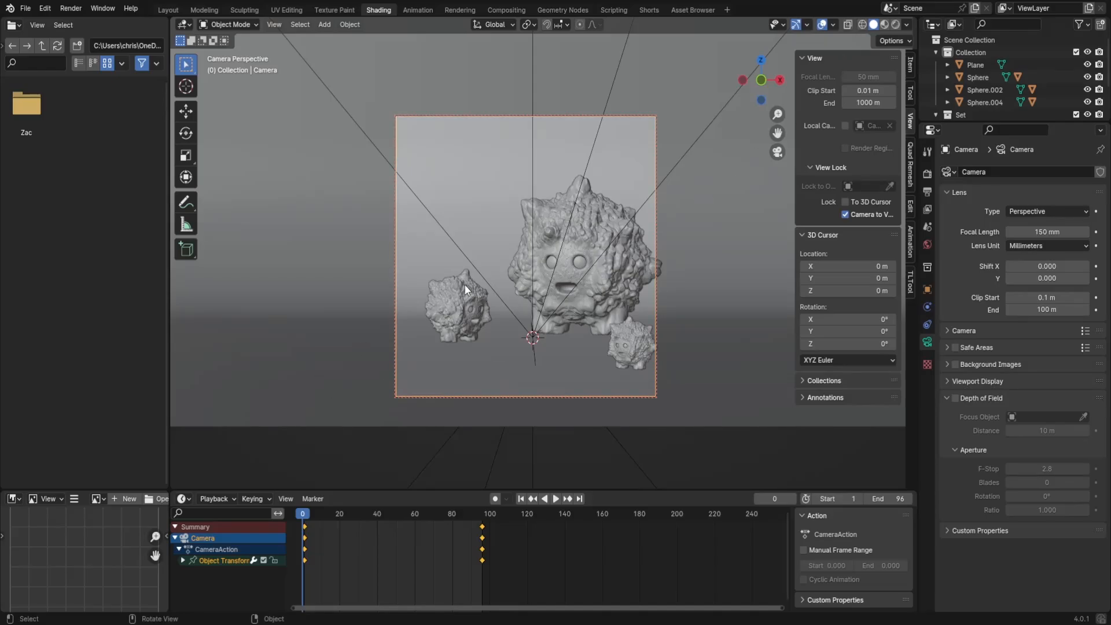
key(space)
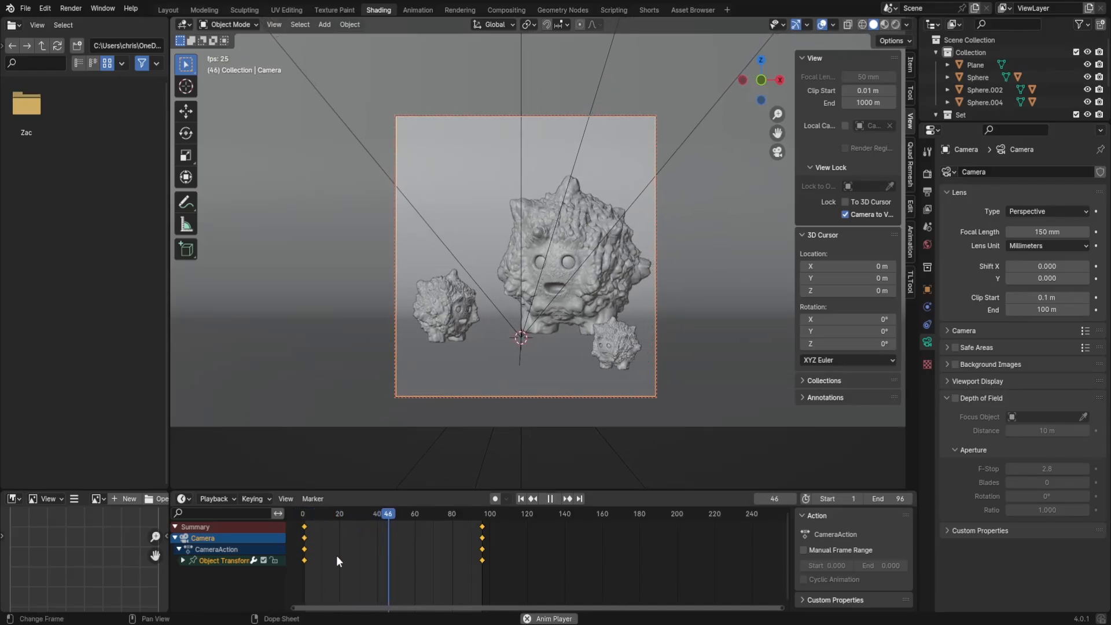
key(space)
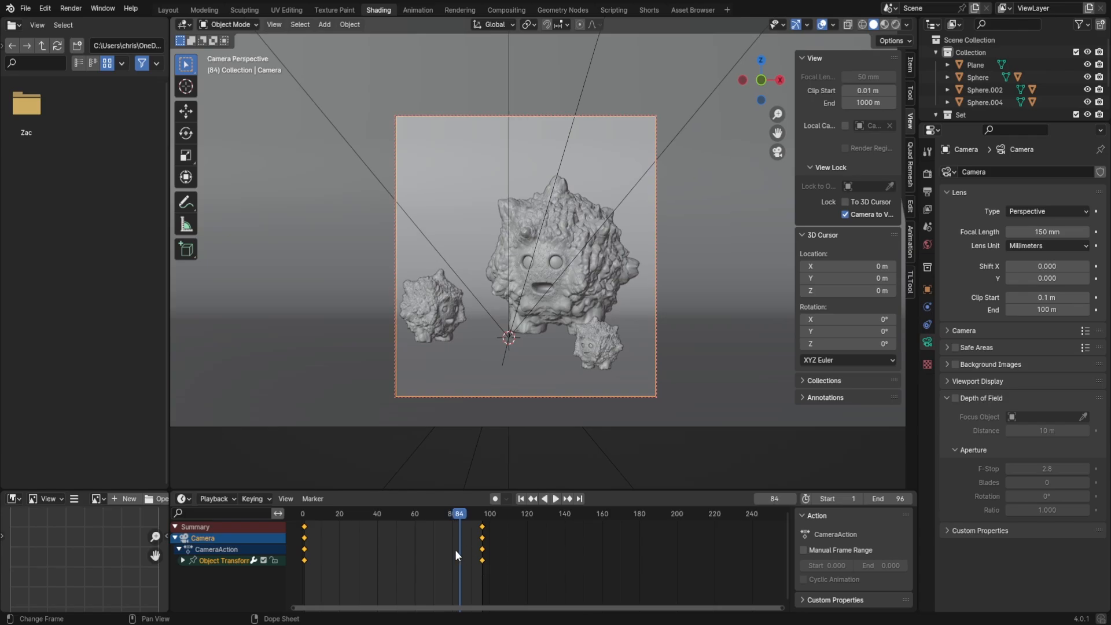
- Set the camera keyframes' interpolation to Linear and replay the animation from the start to check the constant movement
key(t)
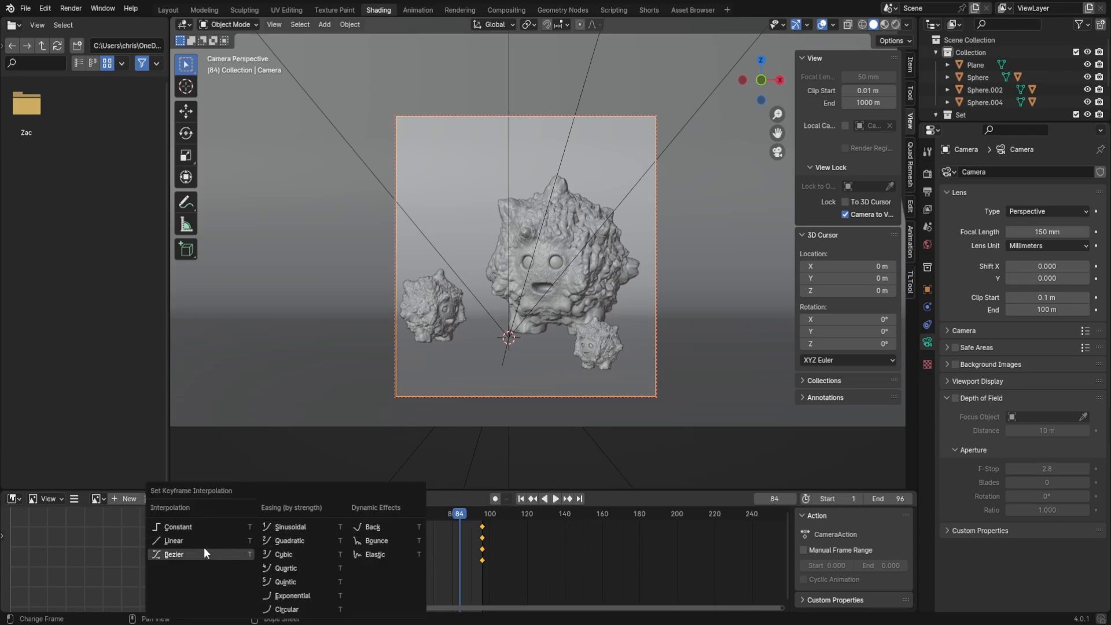
key(t)
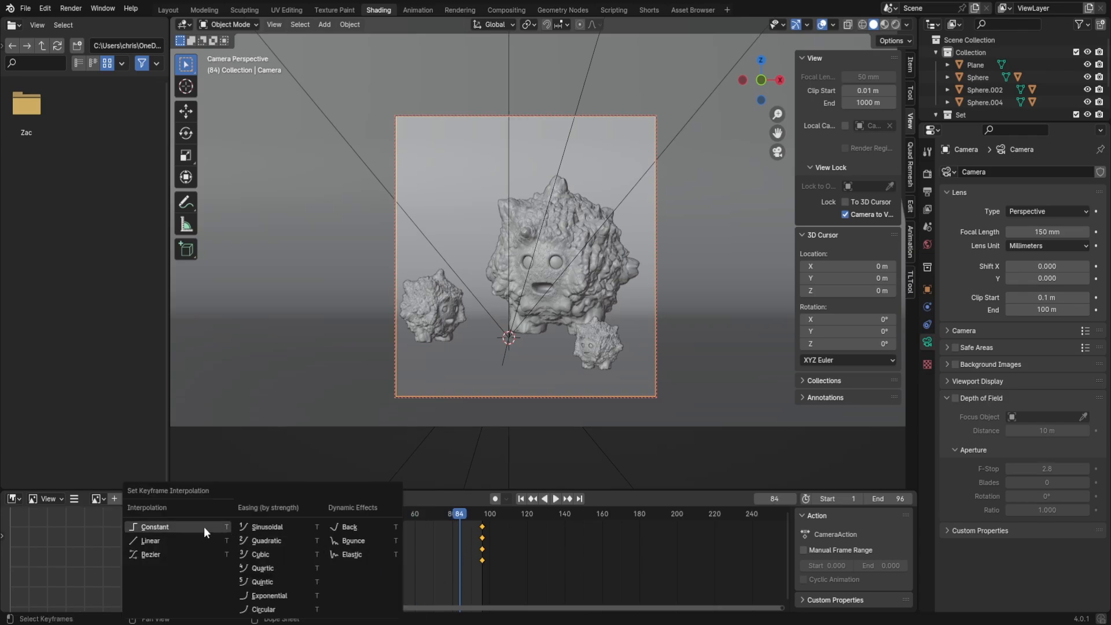
click(155, 540)
drag(459, 513, 303, 522)
key(space)
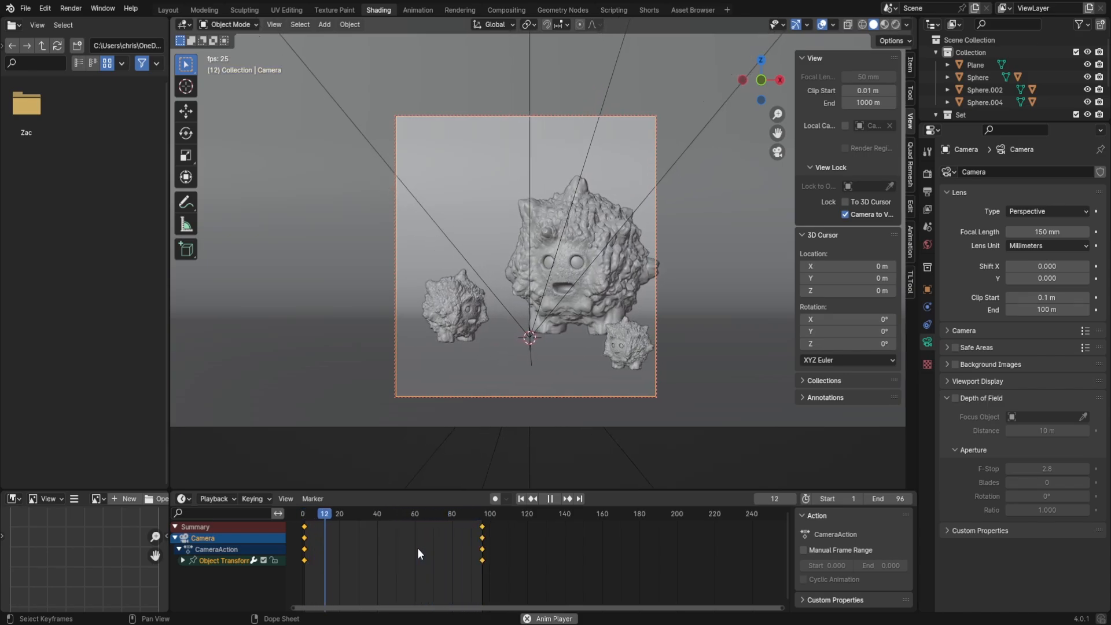
key(Escape)
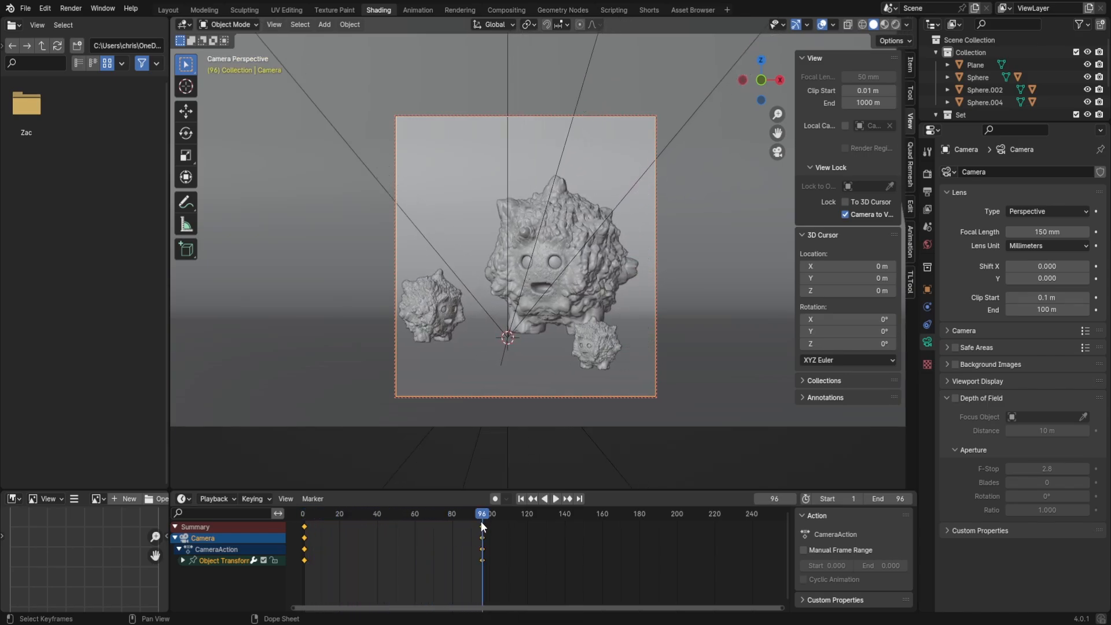
drag(481, 519, 397, 519)
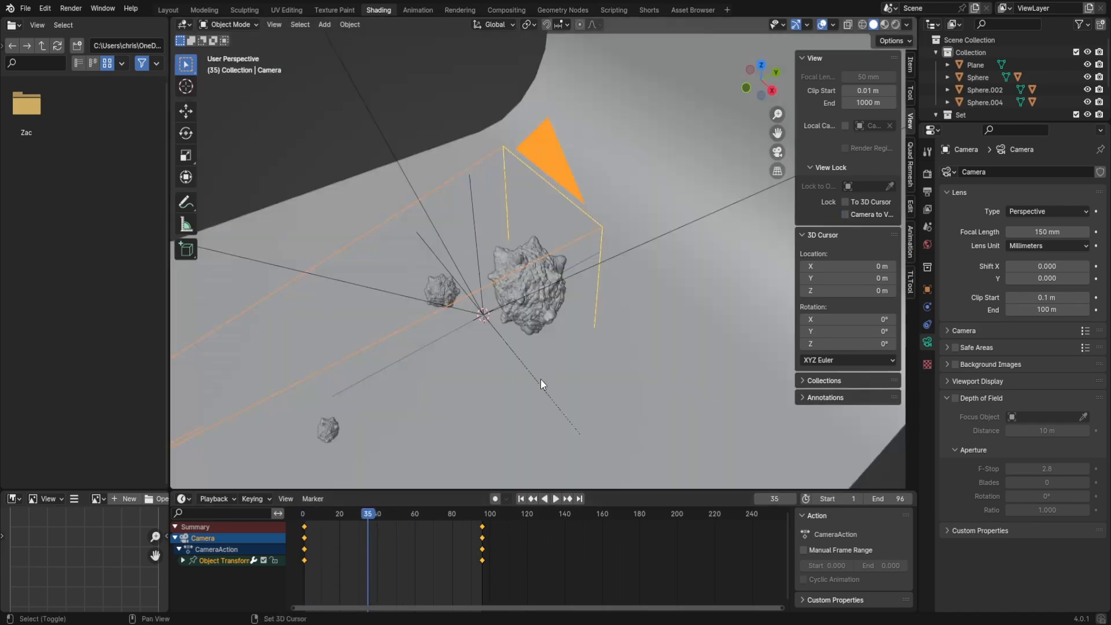
- Move the smallest creature along the Y axis, away from the camera and closer to the large creature, and check it in camera view
middle_drag(540, 379, 544, 227)
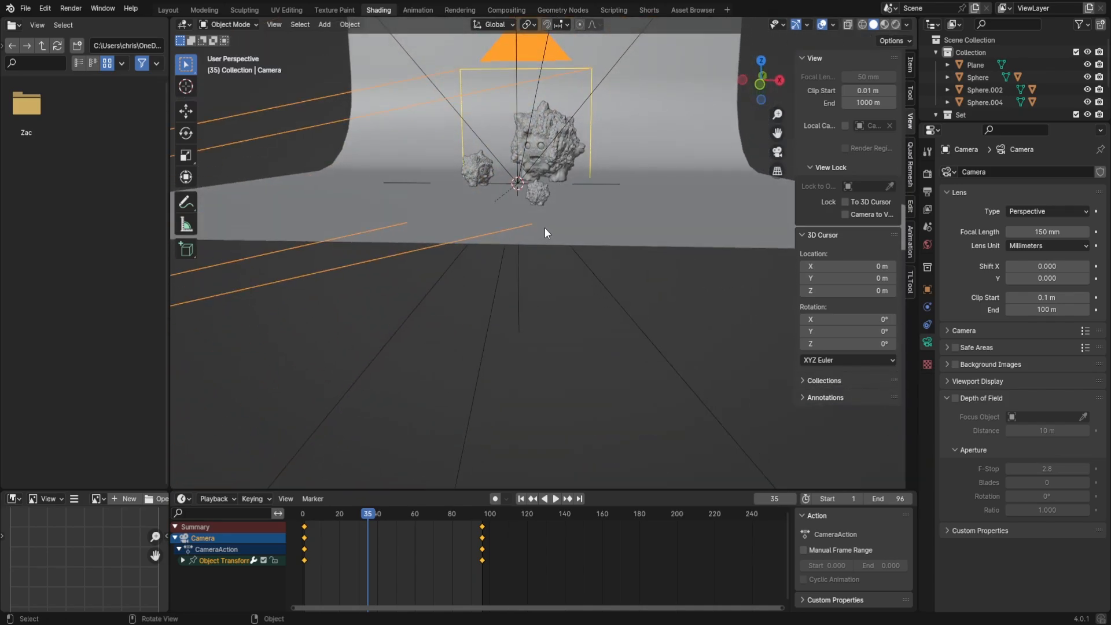
key(KP_0)
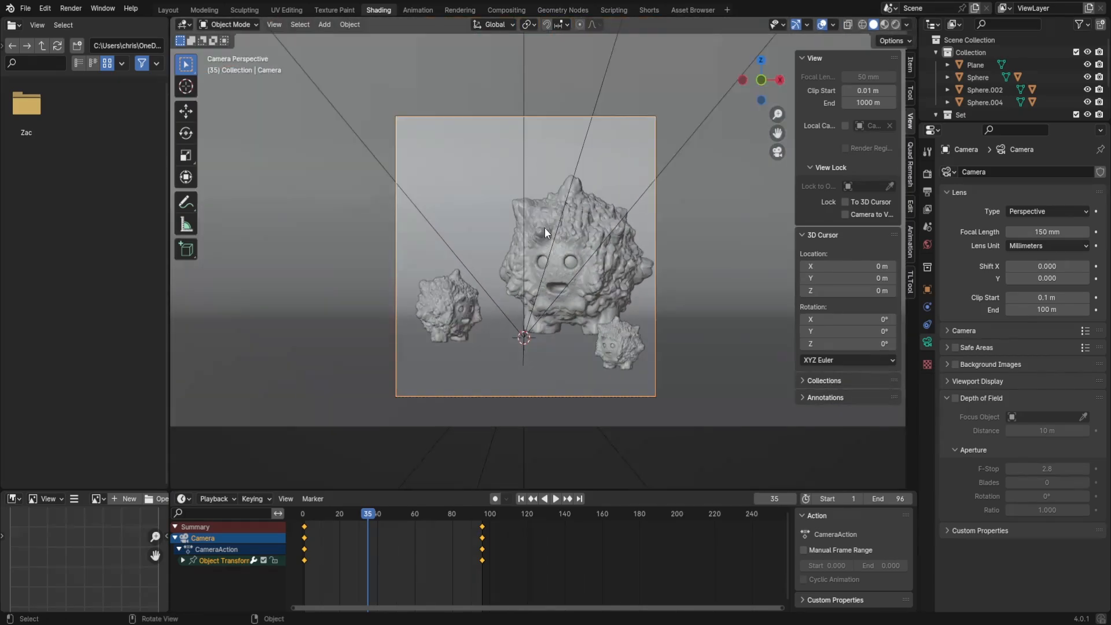
middle_drag(647, 319, 516, 326)
click(498, 325)
key(g)
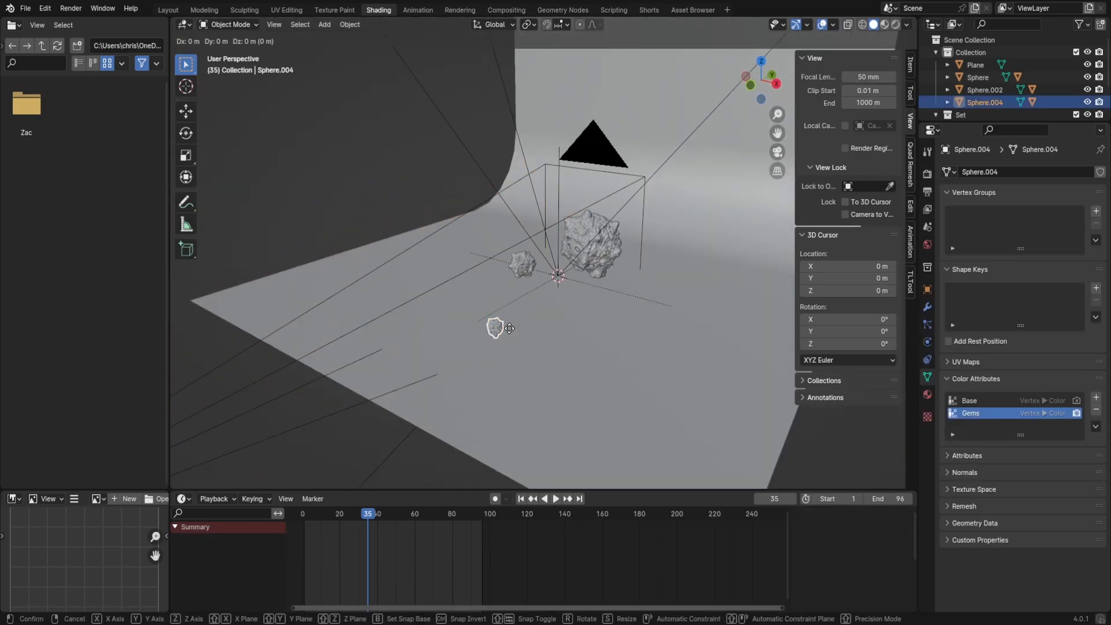
key(y)
click(559, 322)
key(KP_0)
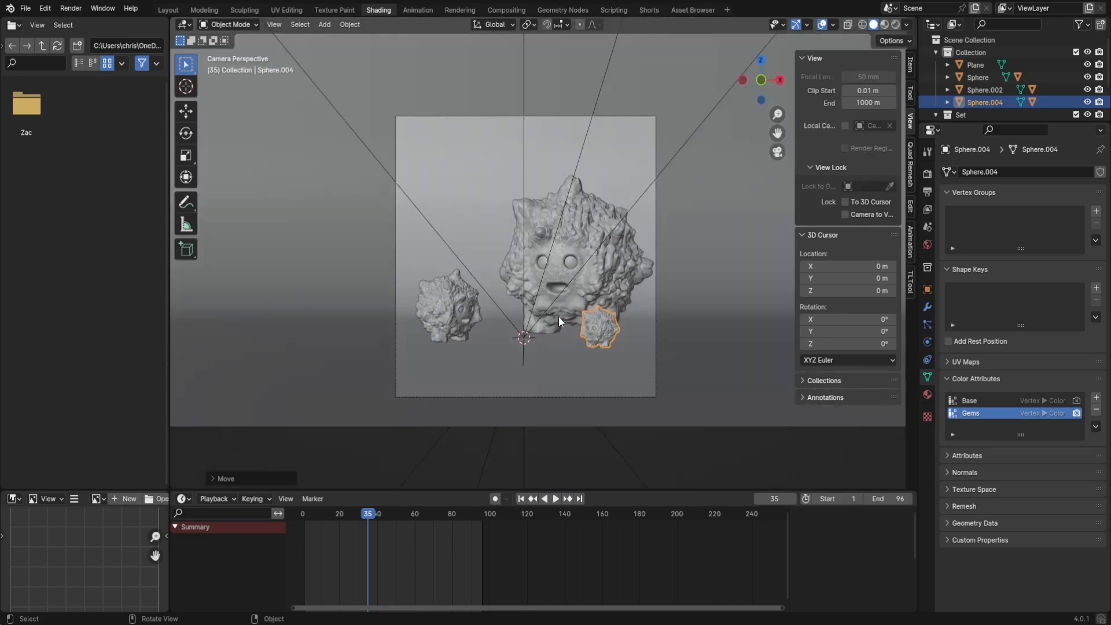
key(Left)
key(Left)
click(524, 410)
scroll(652, 411, down, 1)
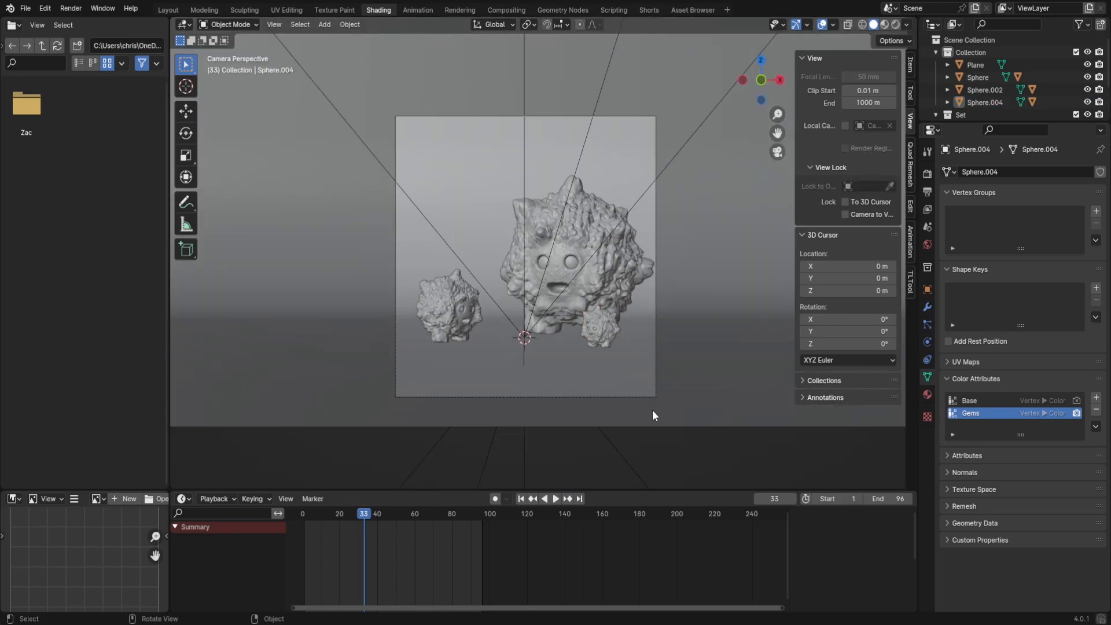
- Enable Depth of Field on the camera and pick the large creature (Sphere) as its focus object
click(656, 395)
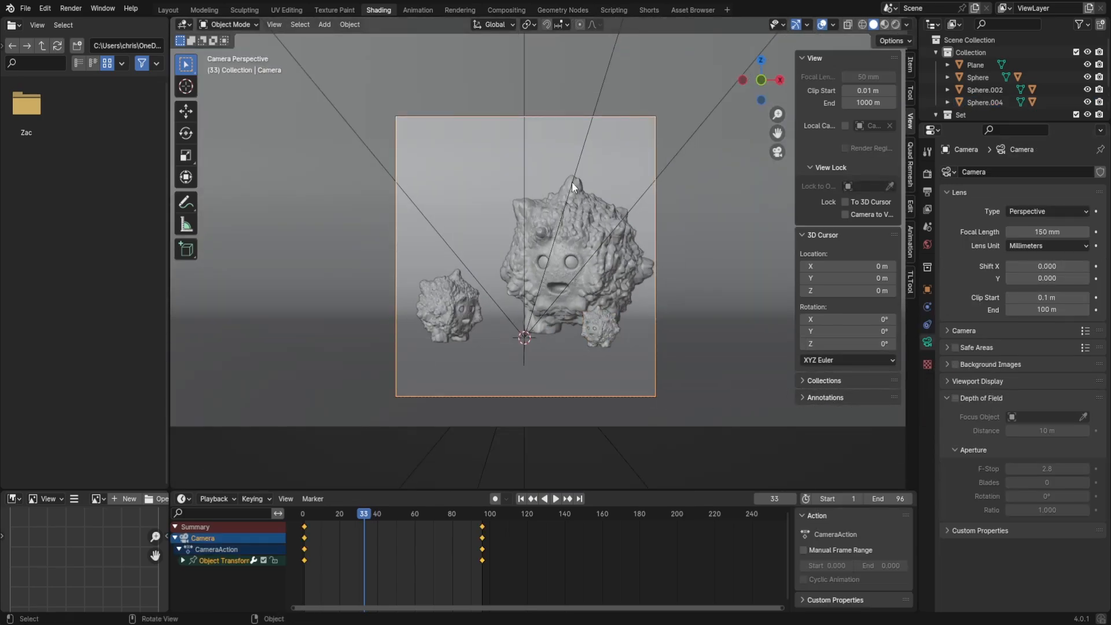
click(955, 398)
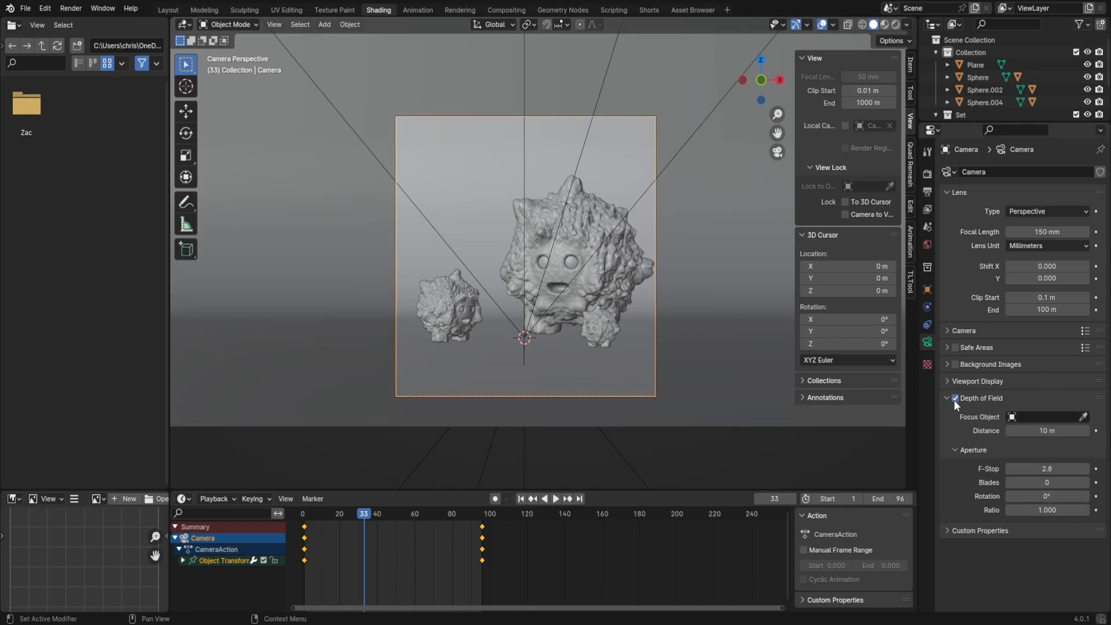
click(1083, 417)
click(557, 280)
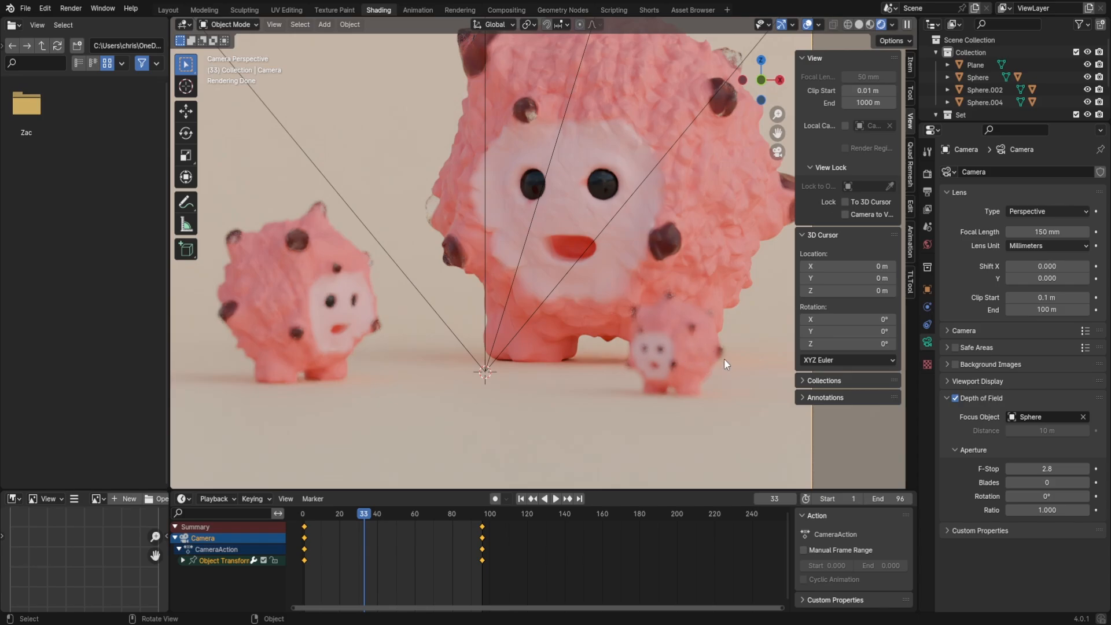
- Scale the smallest creature up with the pivot point set to 3D Cursor, and slide it along the ground to the large creature's front right
click(686, 352)
key(s)
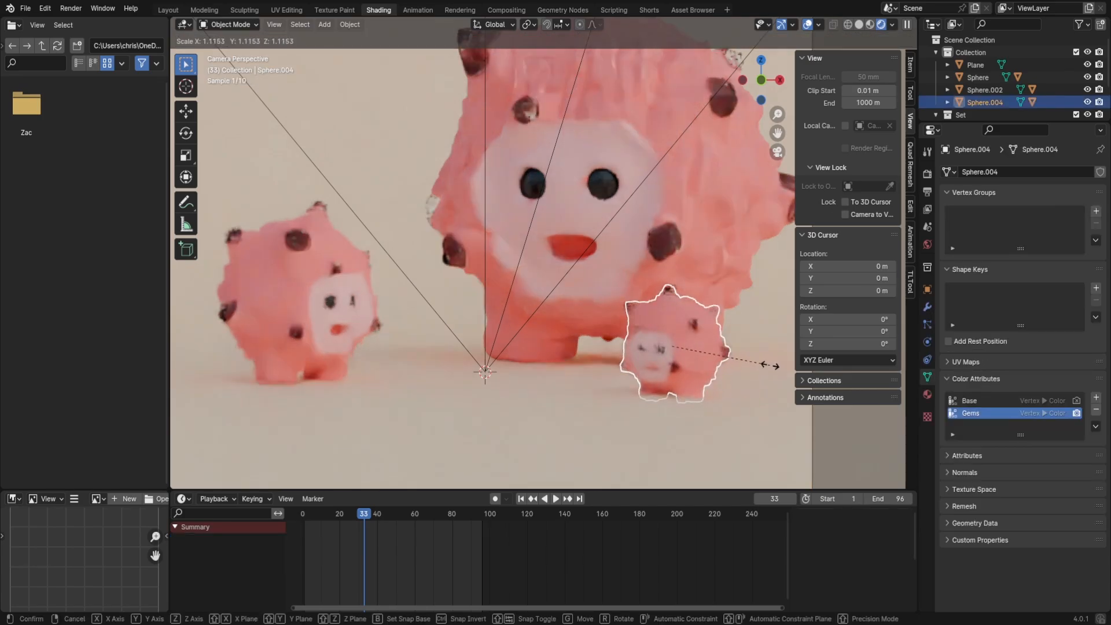
right_click(768, 365)
click(529, 24)
click(554, 69)
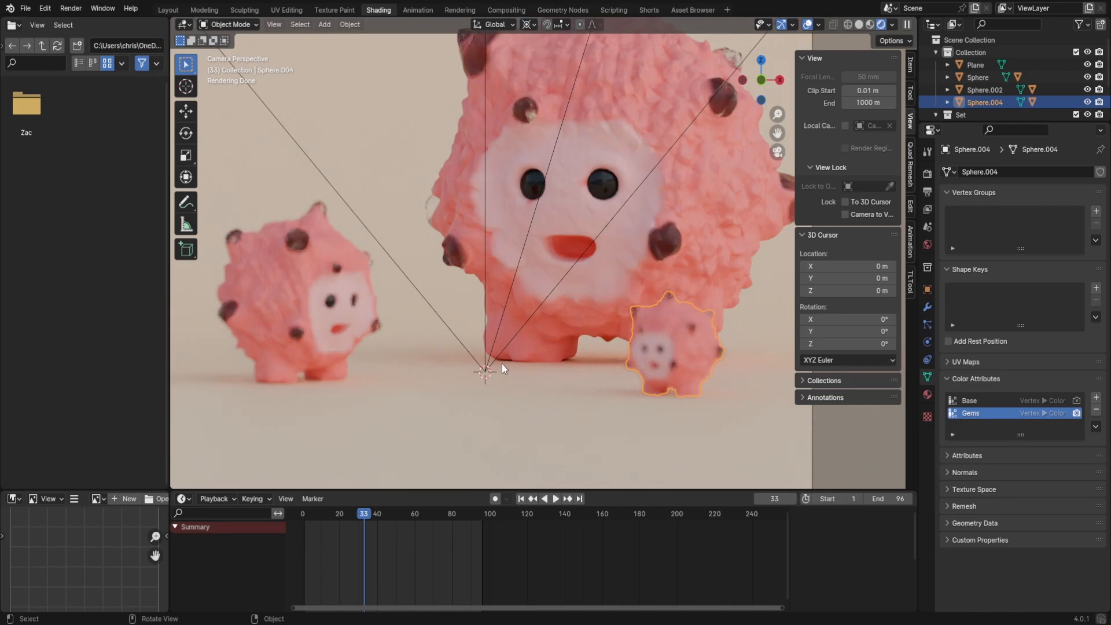
key(s)
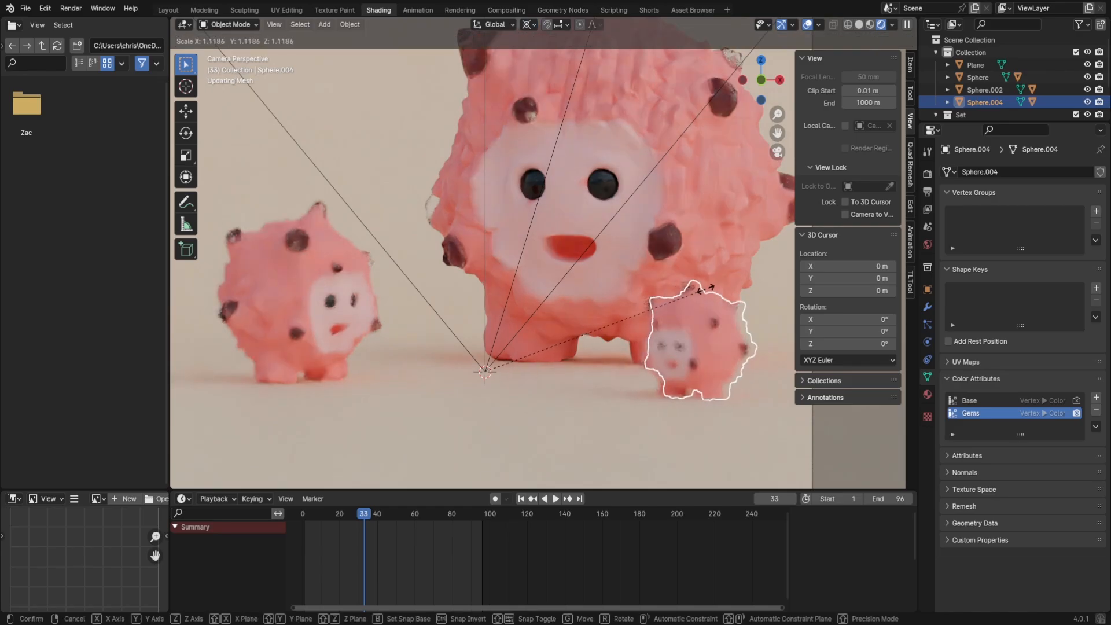
click(734, 318)
key(g)
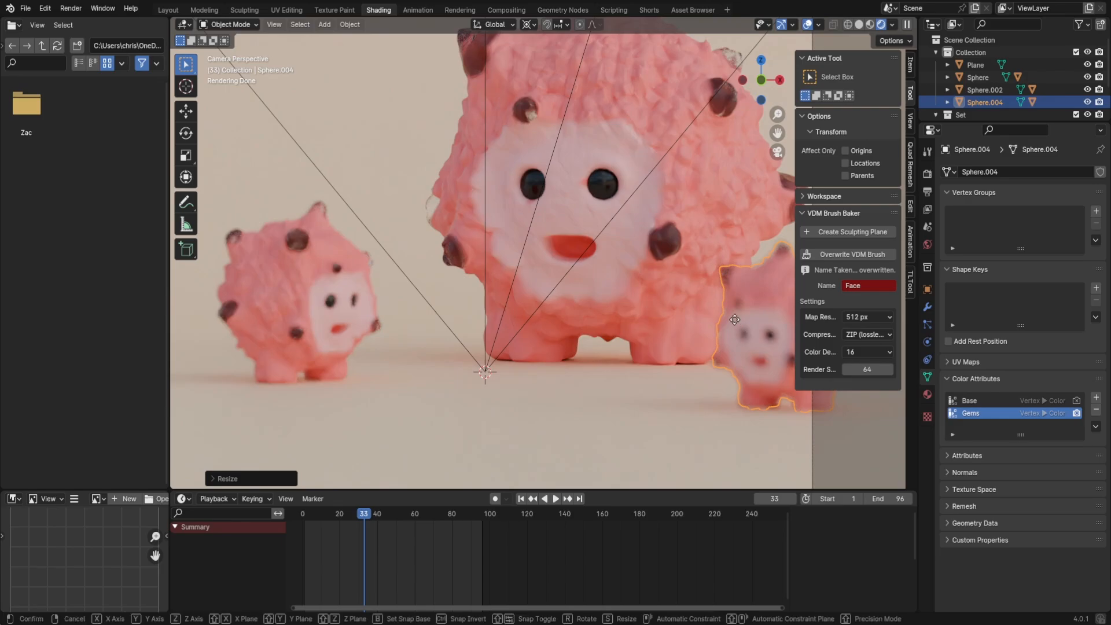
key(z)
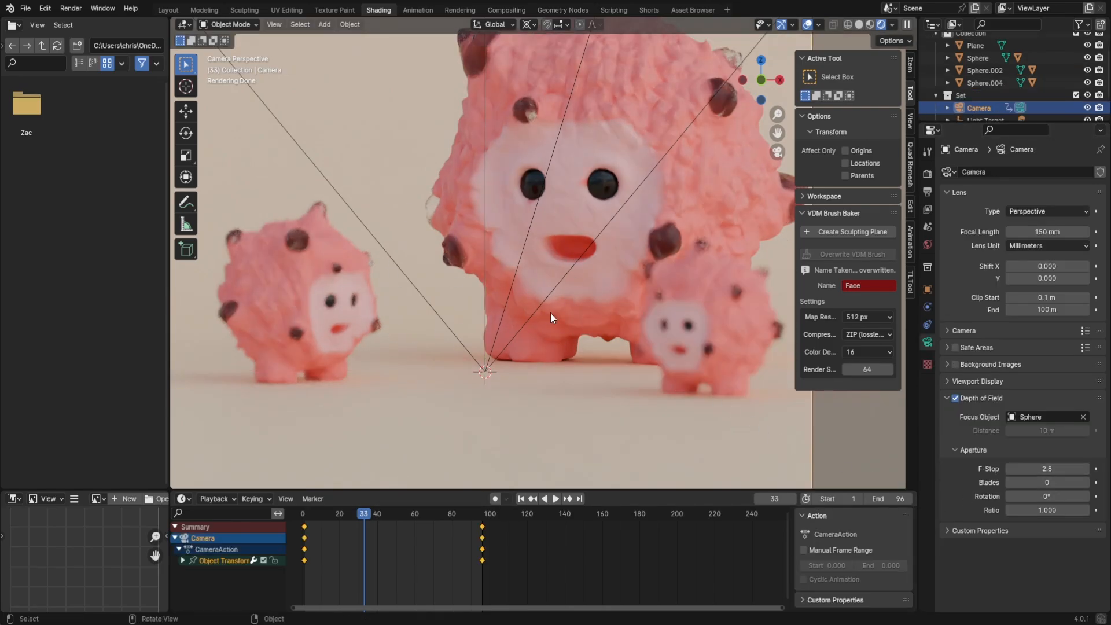
- Set the camera's depth of field F-Stop to 5.6
scroll(551, 313, down, 1)
scroll(563, 315, up, 1)
scroll(572, 304, down, 1)
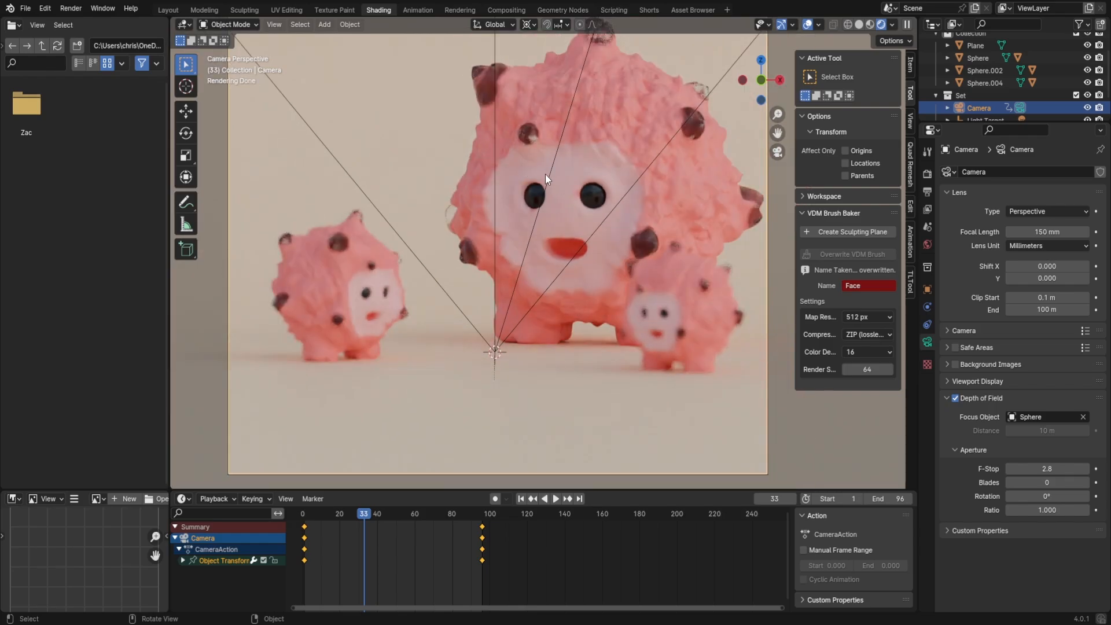
scroll(545, 175, down, 1)
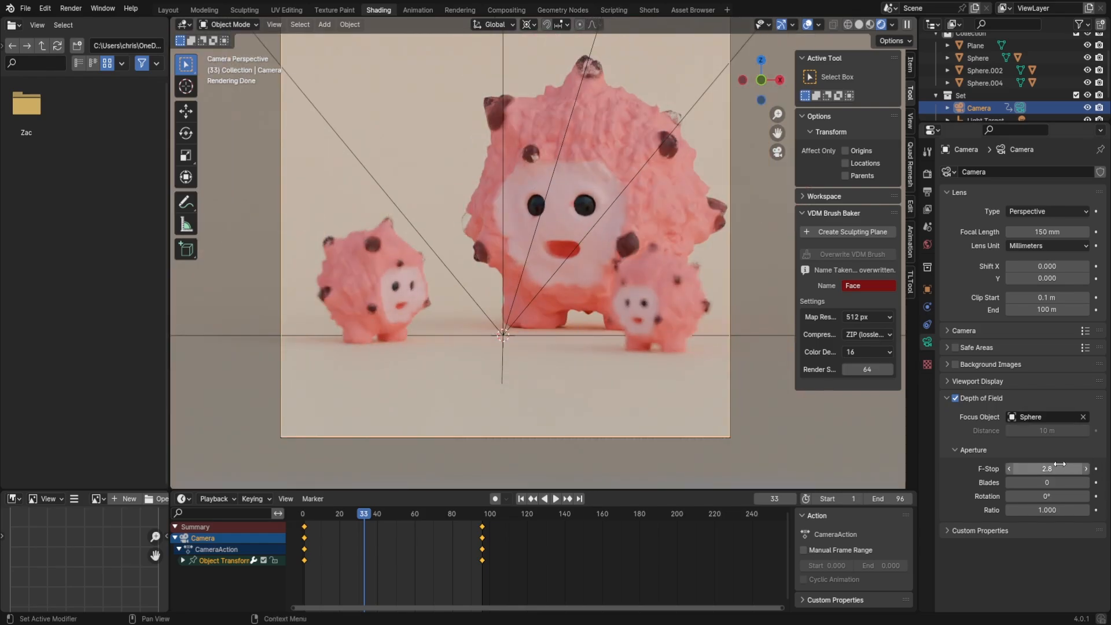
click(1042, 469)
text(5.6)
key(Return)
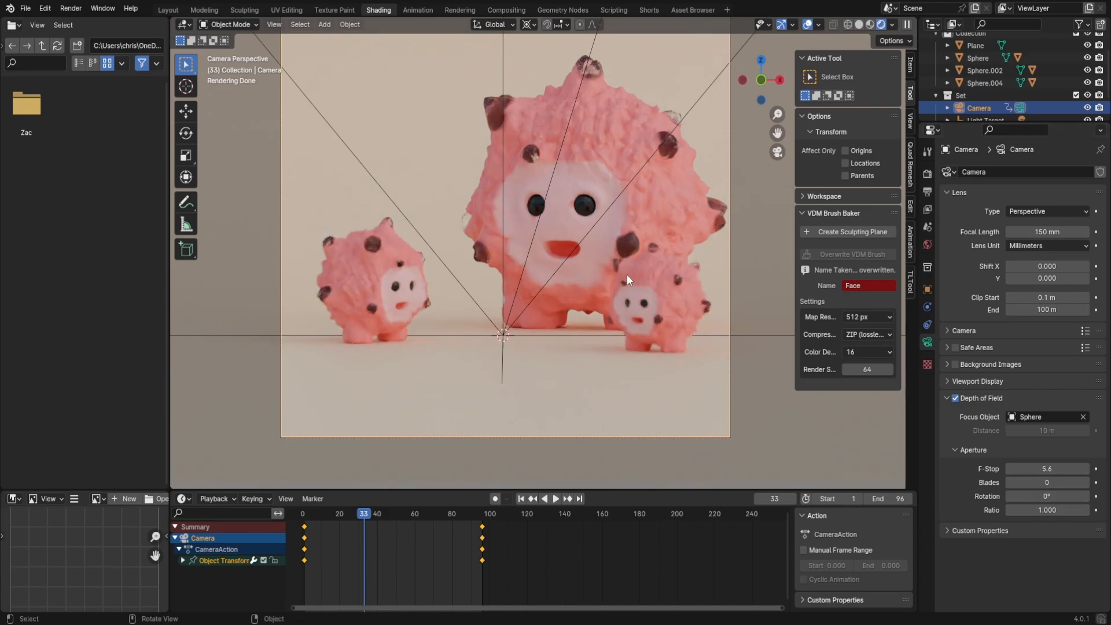
- Raise the camera's depth of field F-Stop to 8.0 after checking the creatures' sharpness up close in camera view
scroll(626, 274, up, 2)
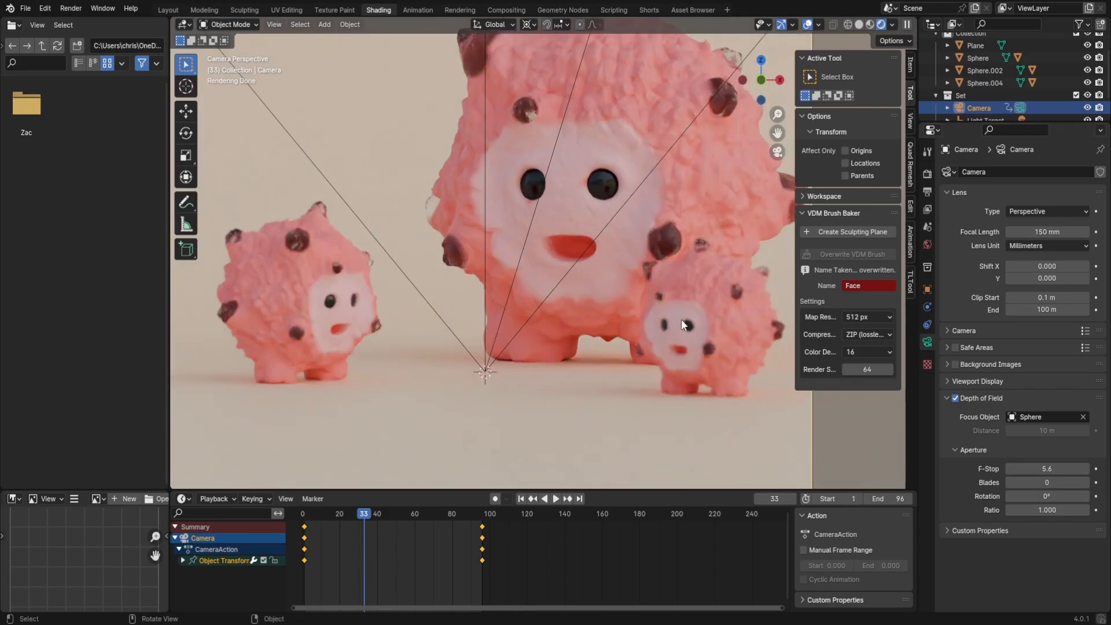
click(1034, 466)
text(8)
key(Return)
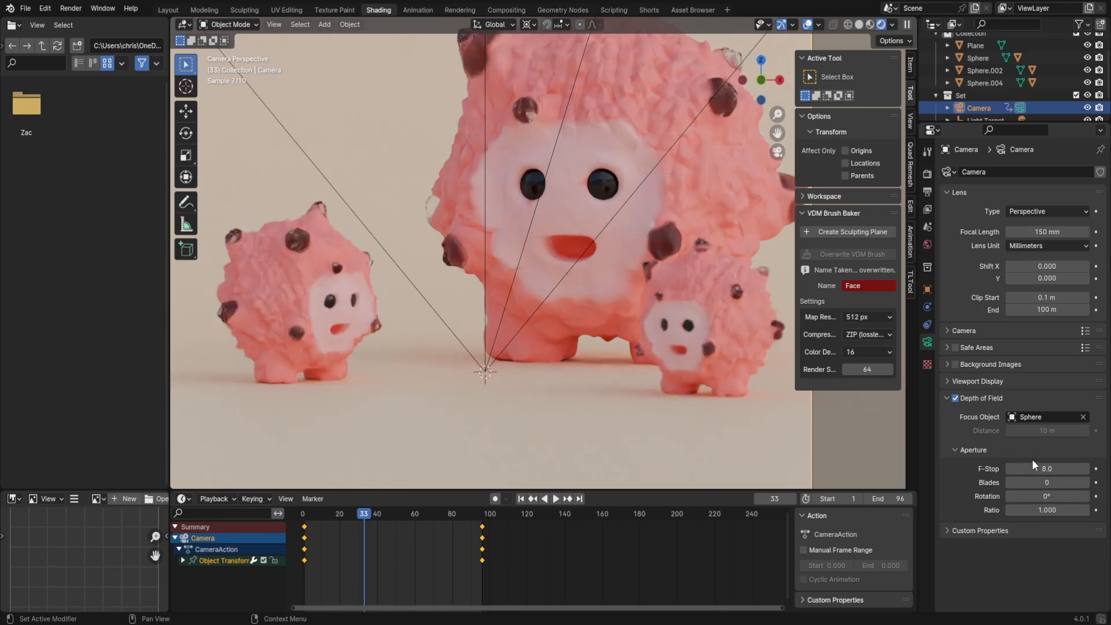
- Go to frame 97 at the end of the camera move and save the file
scroll(575, 312, down, 2)
key(Up)
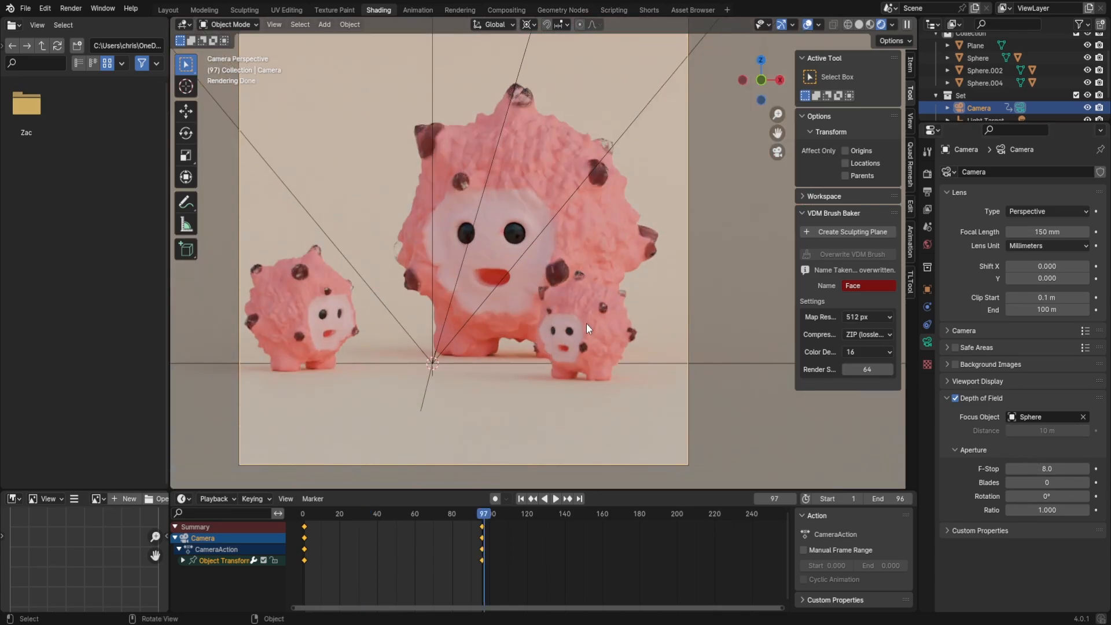
scroll(567, 261, down, 2)
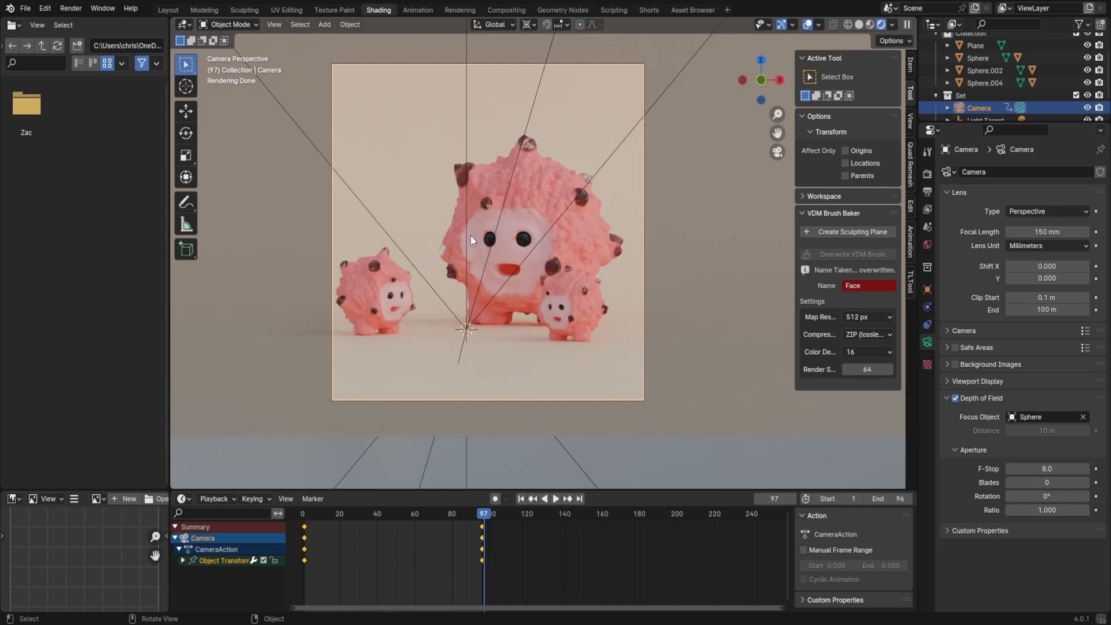
shift+middle_drag(493, 285, 524, 290)
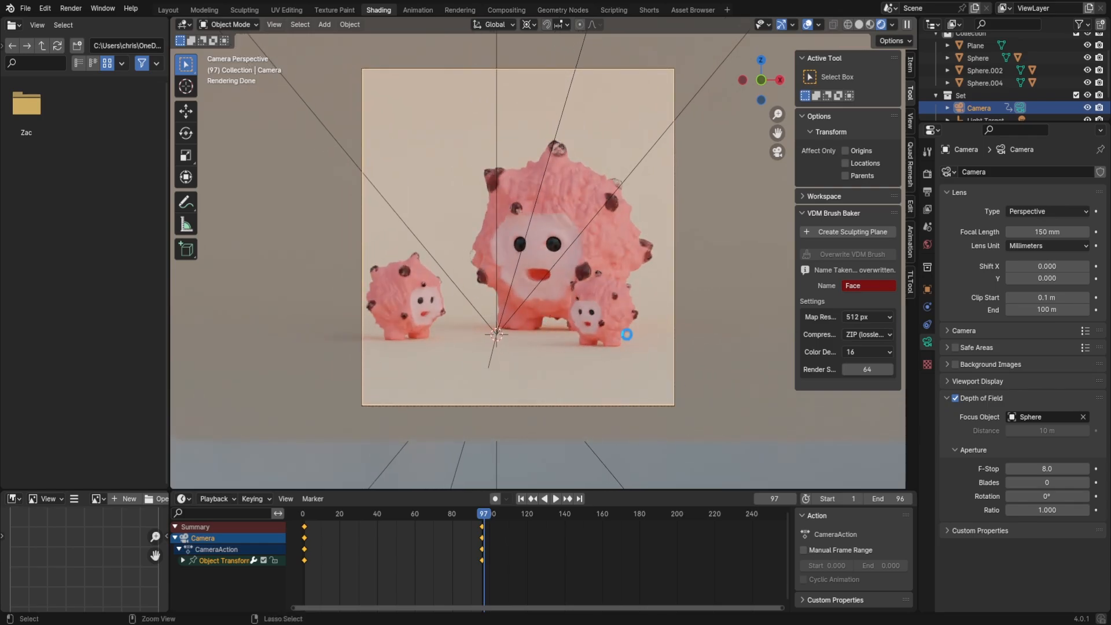
key(ctrl+s)
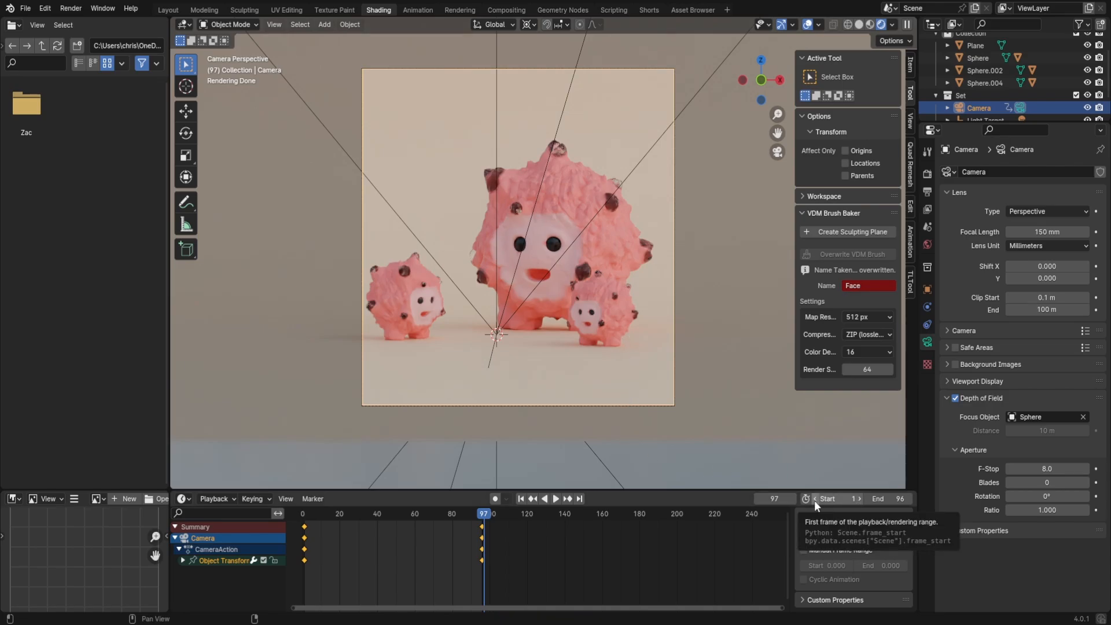
- Render frame 97 as a still image and inspect the creatures' faces, surface detail and focus blur up close
key(ctrl+F12)
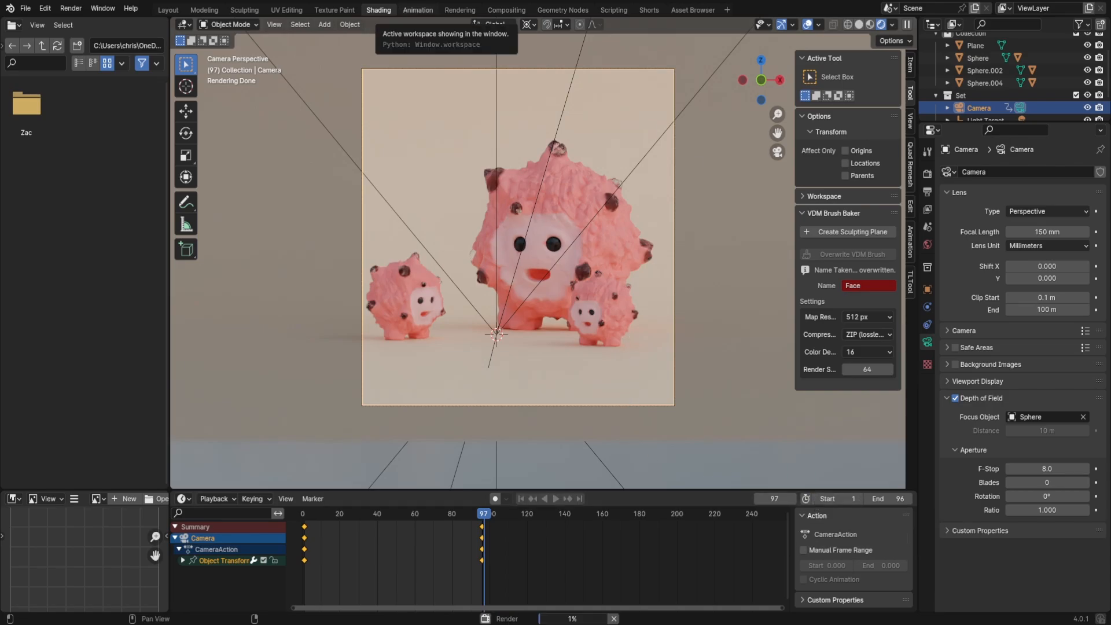
scroll(592, 395, up, 4)
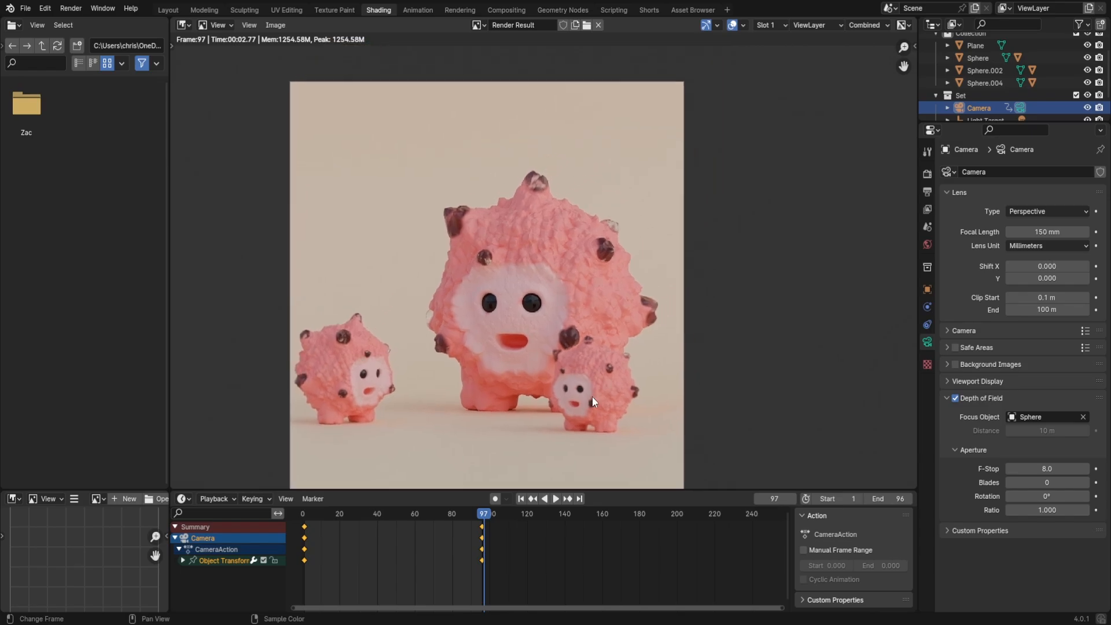
scroll(513, 273, up, 2)
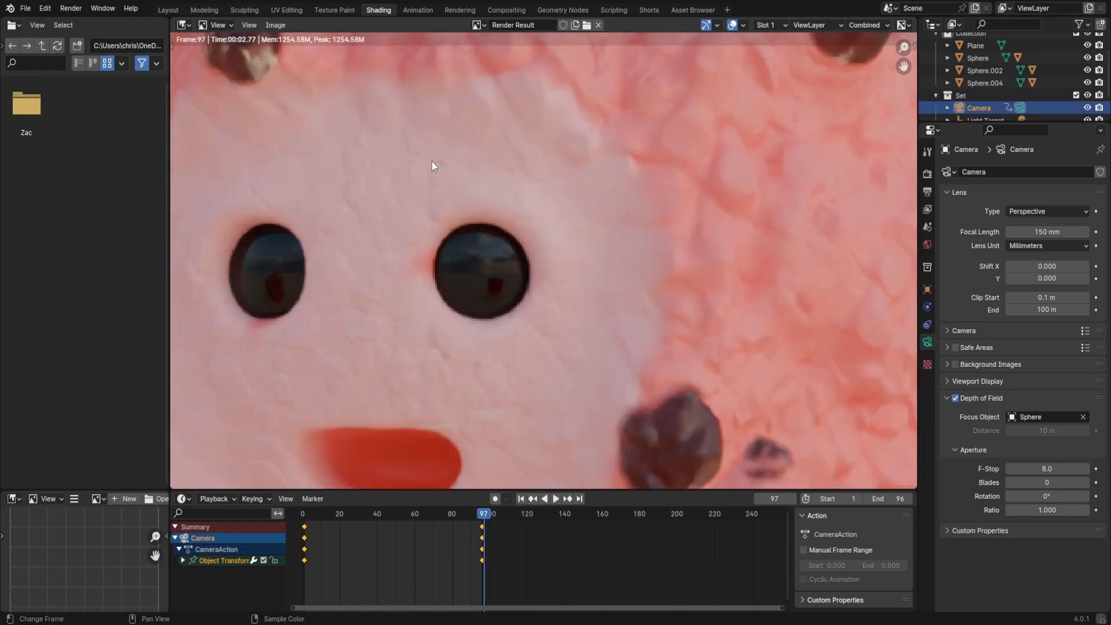
scroll(503, 272, down, 8)
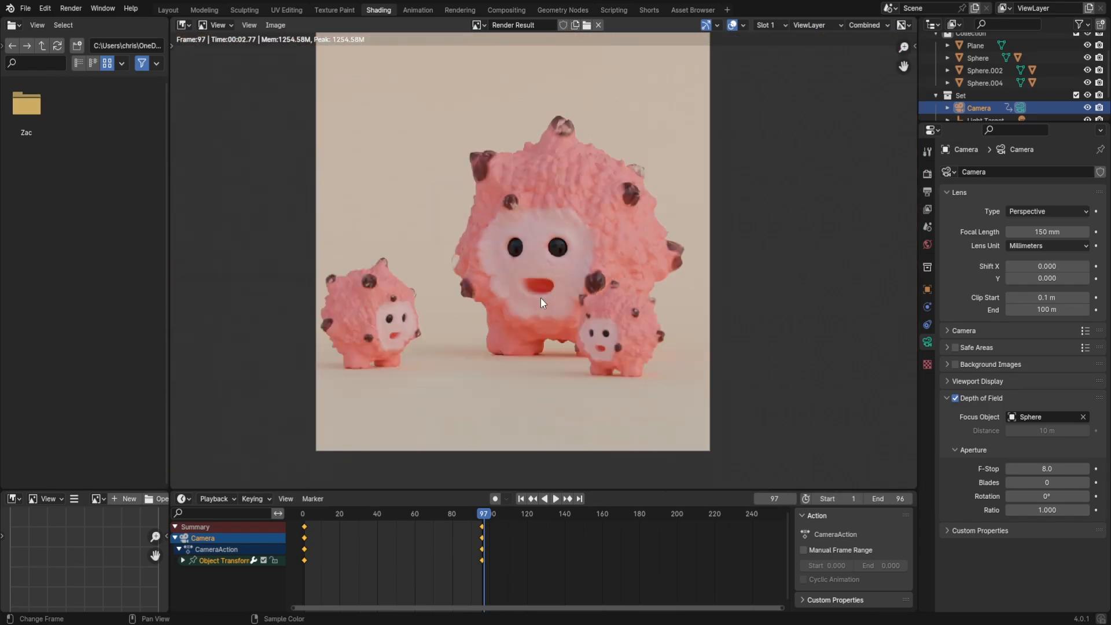
scroll(540, 297, up, 6)
key(Home)
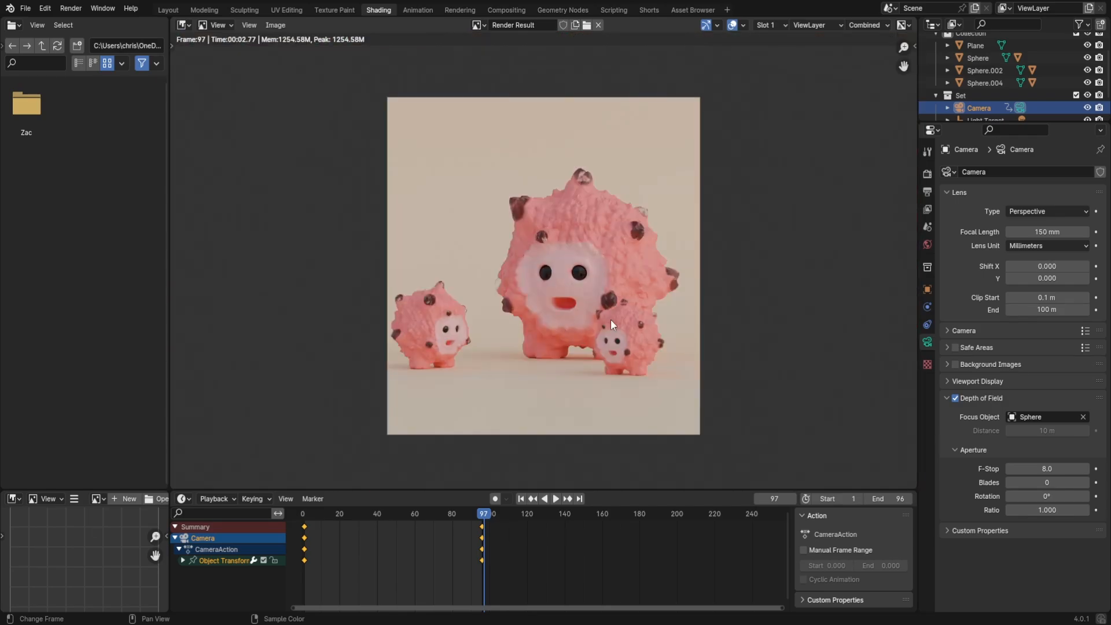
scroll(610, 320, up, 5)
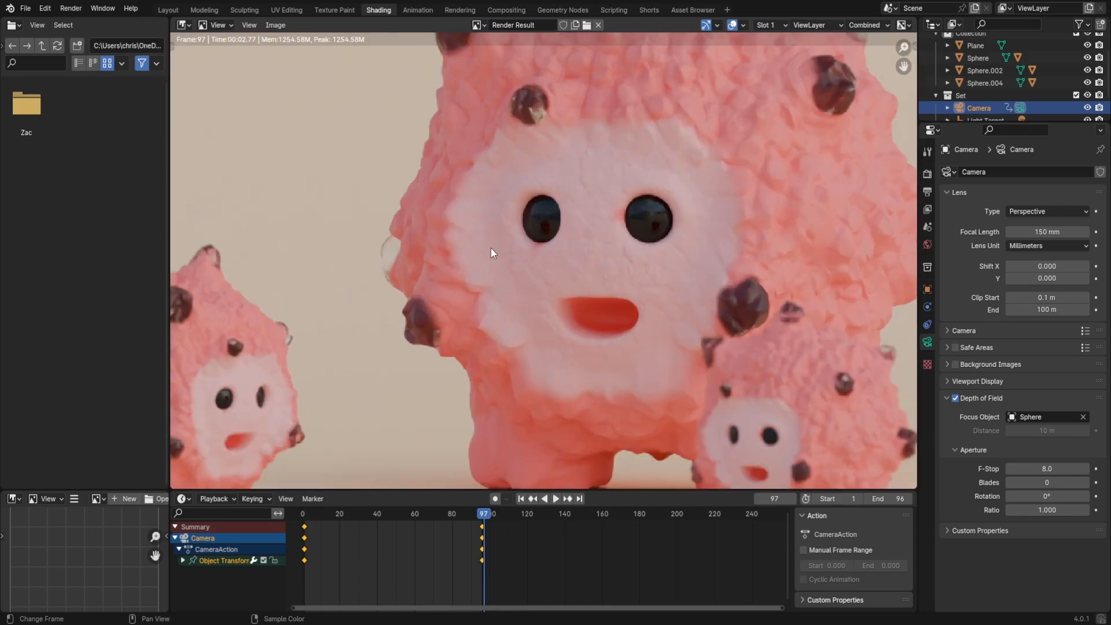
scroll(432, 245, up, 1)
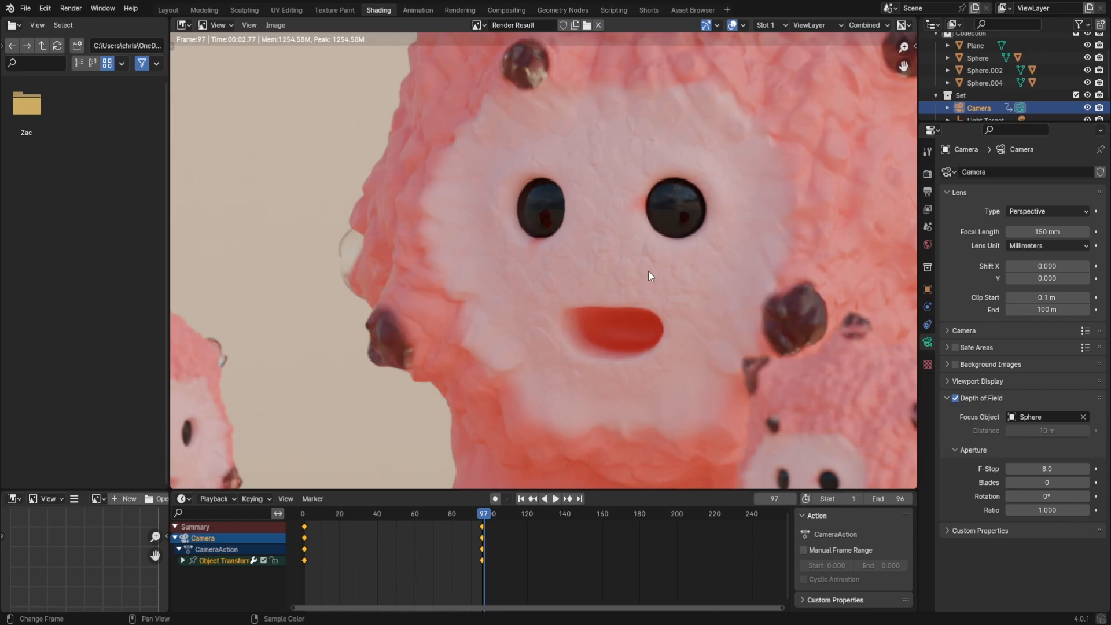